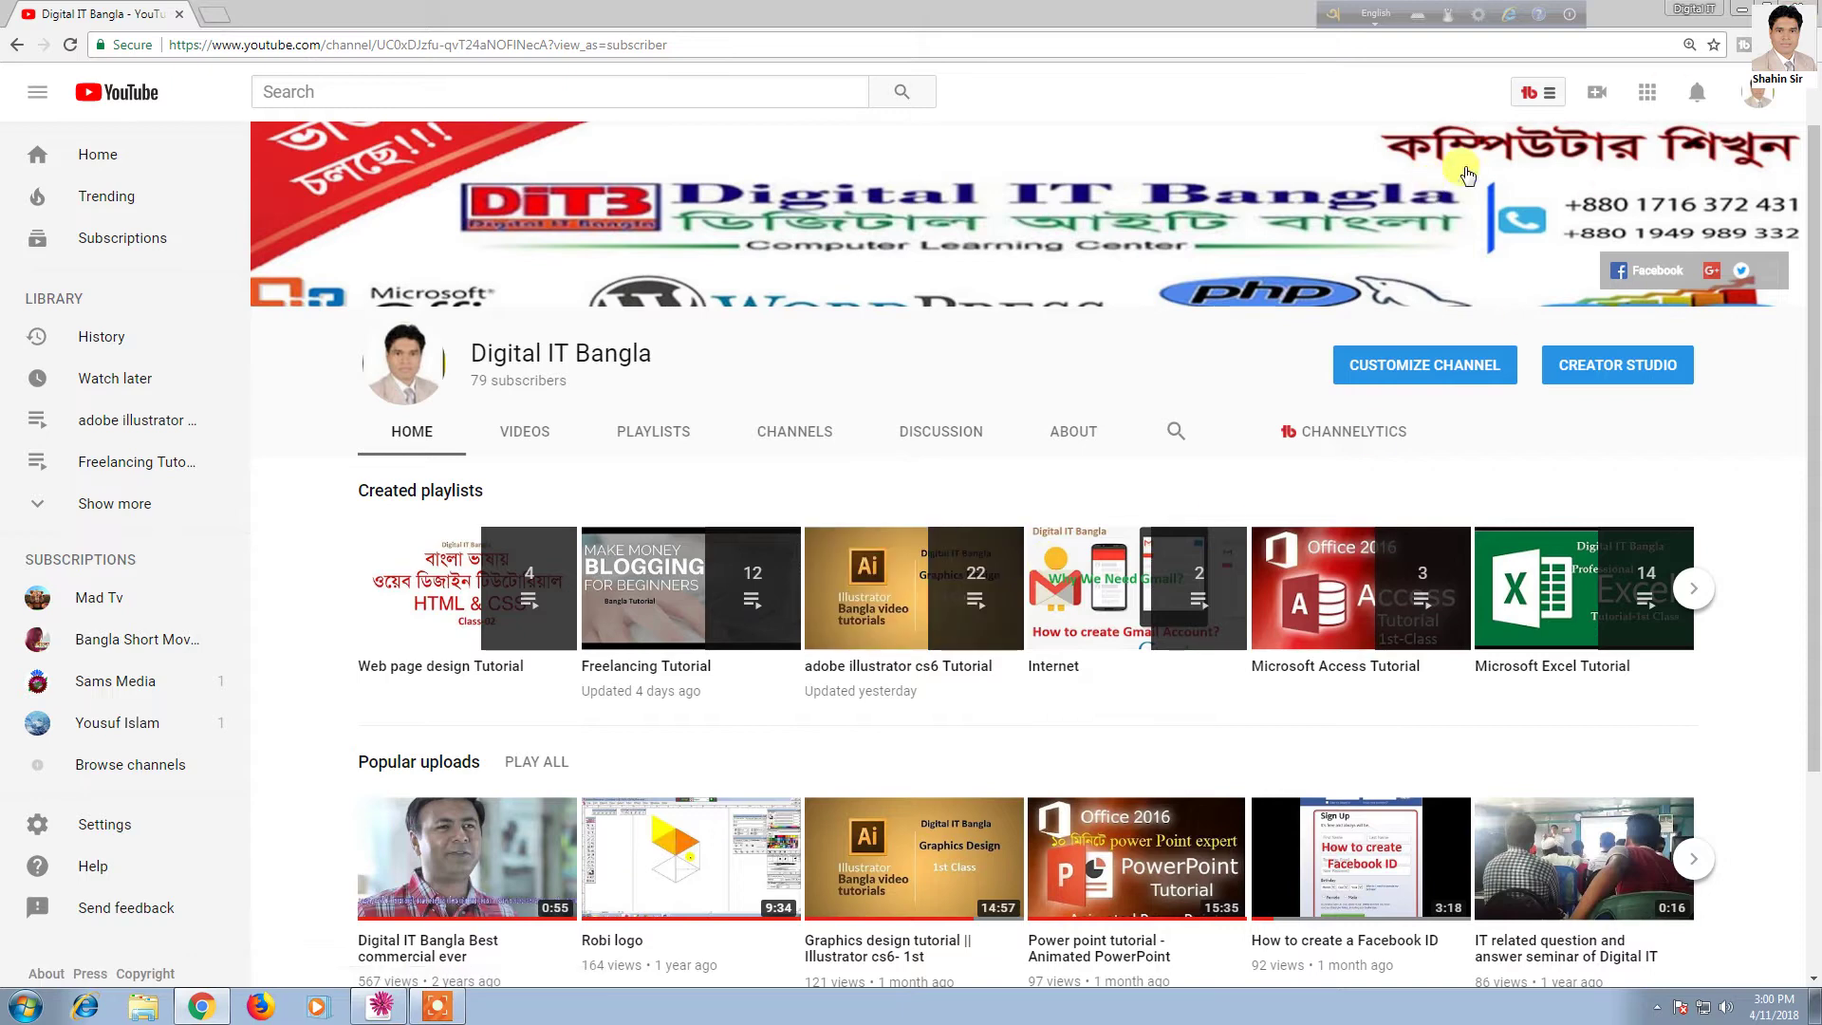
Minimize the Digital IT Bangla YouTube page and bring back the blank Untitled-1 Illustrator document
click(1742, 10)
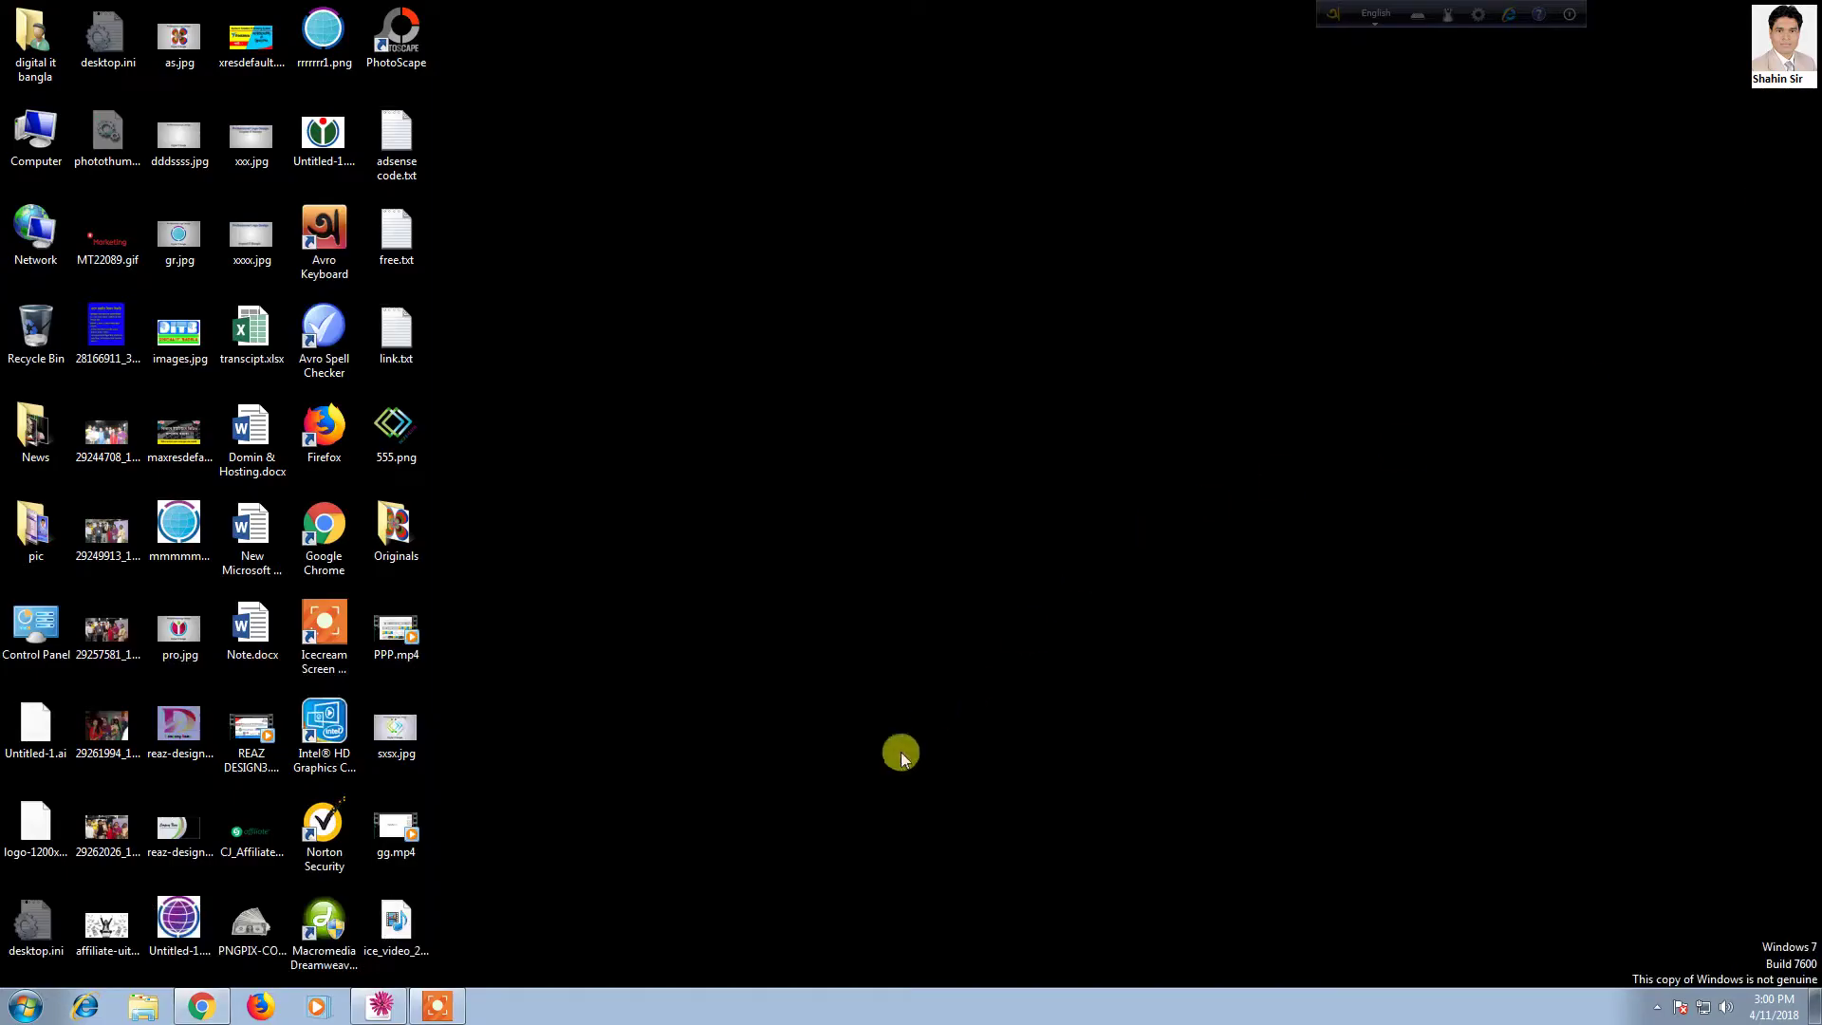
click(383, 1013)
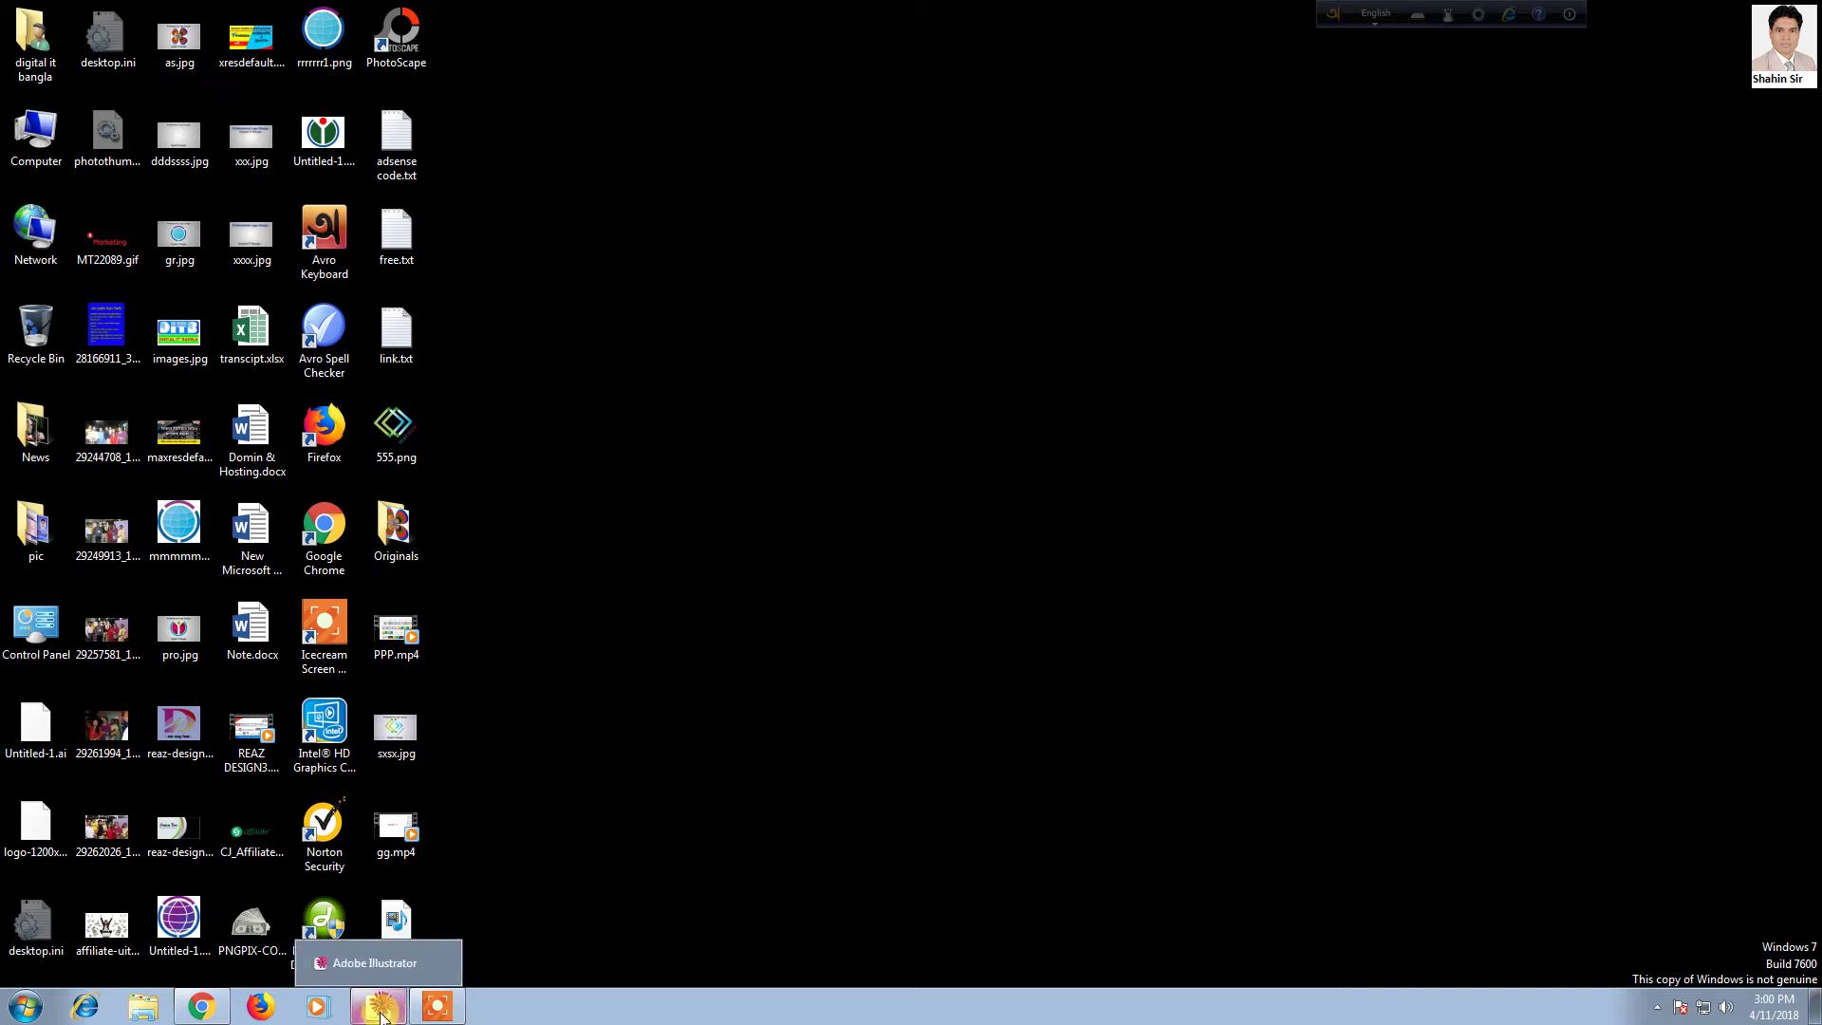
click(381, 1014)
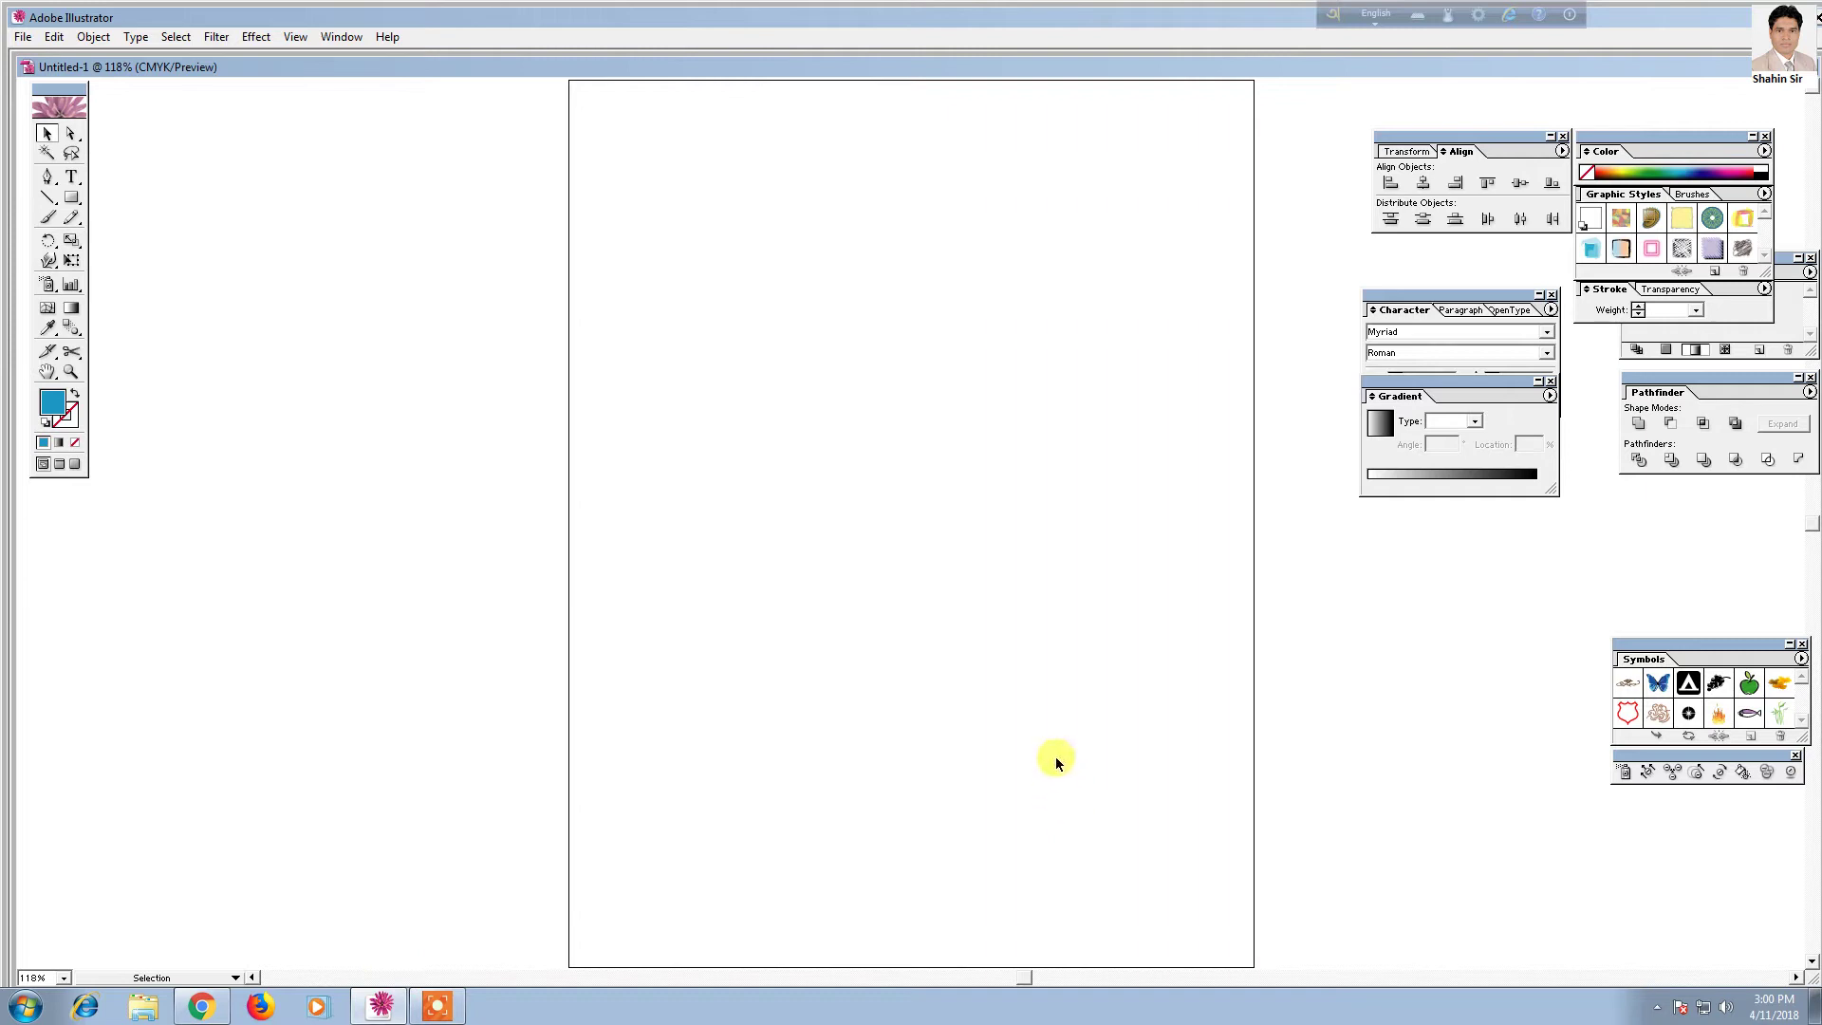
drag(996, 638, 935, 651)
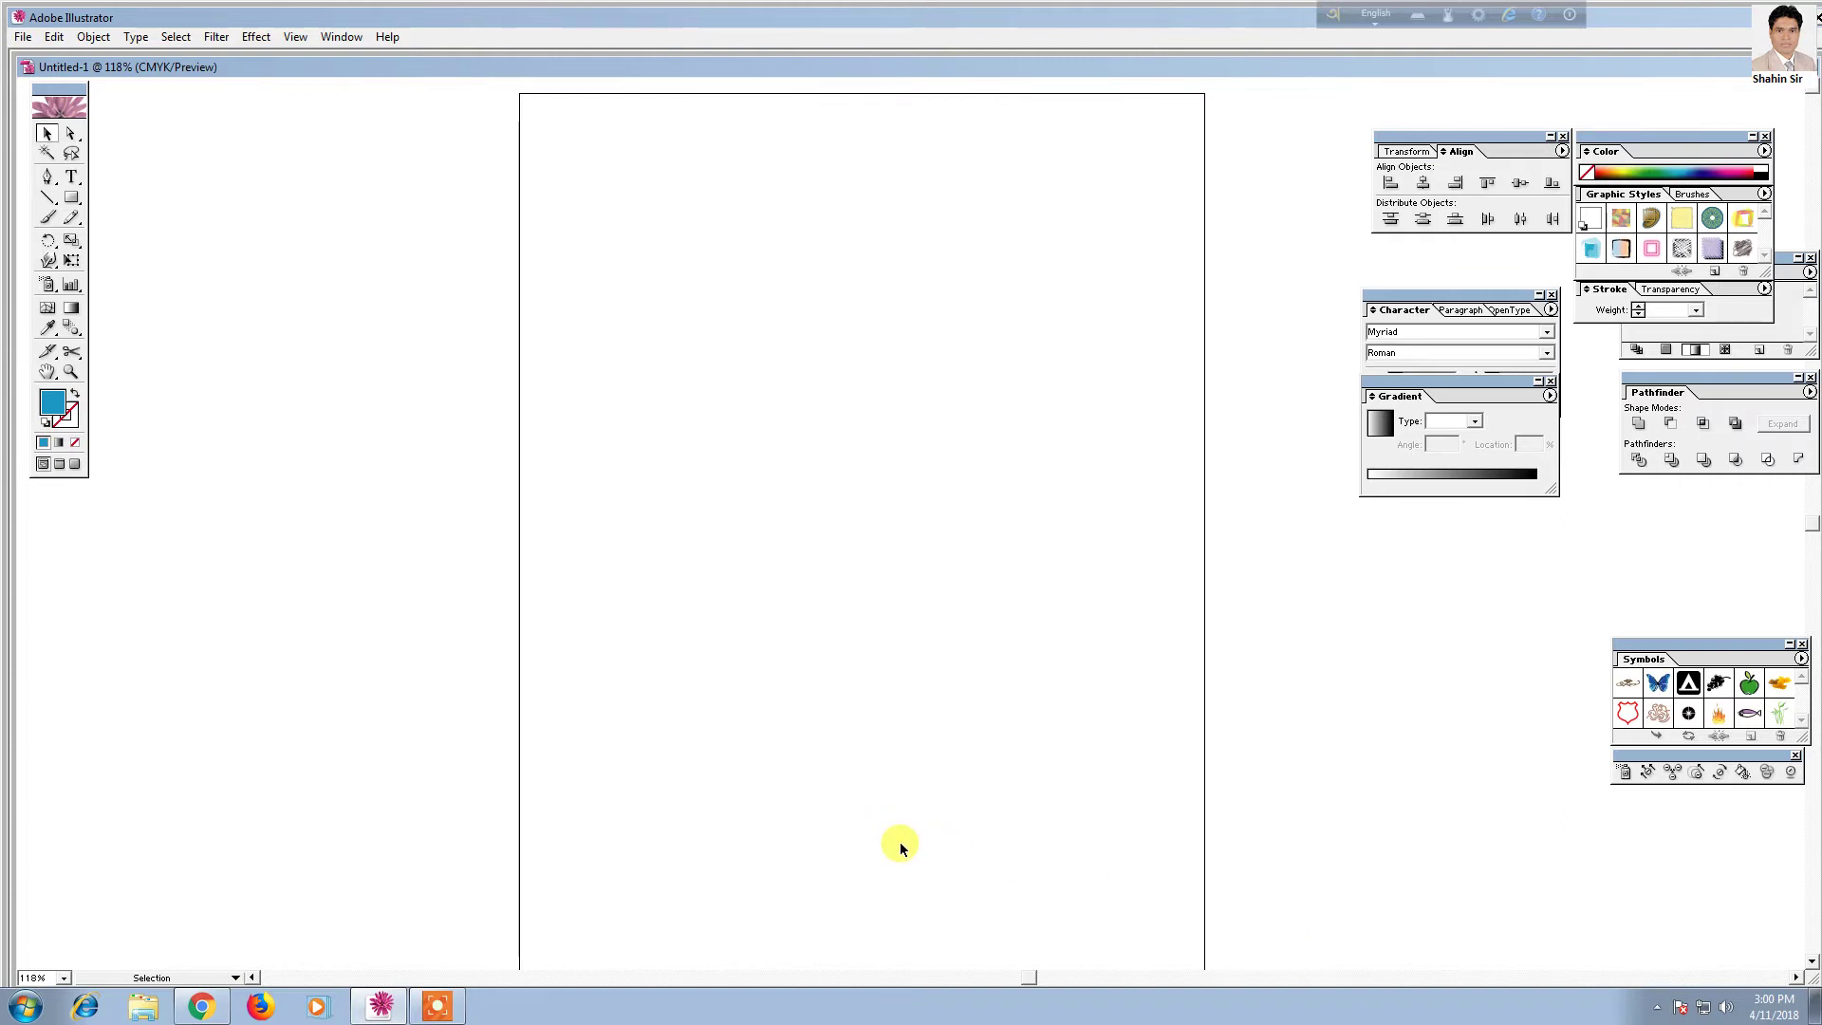
right_click(828, 528)
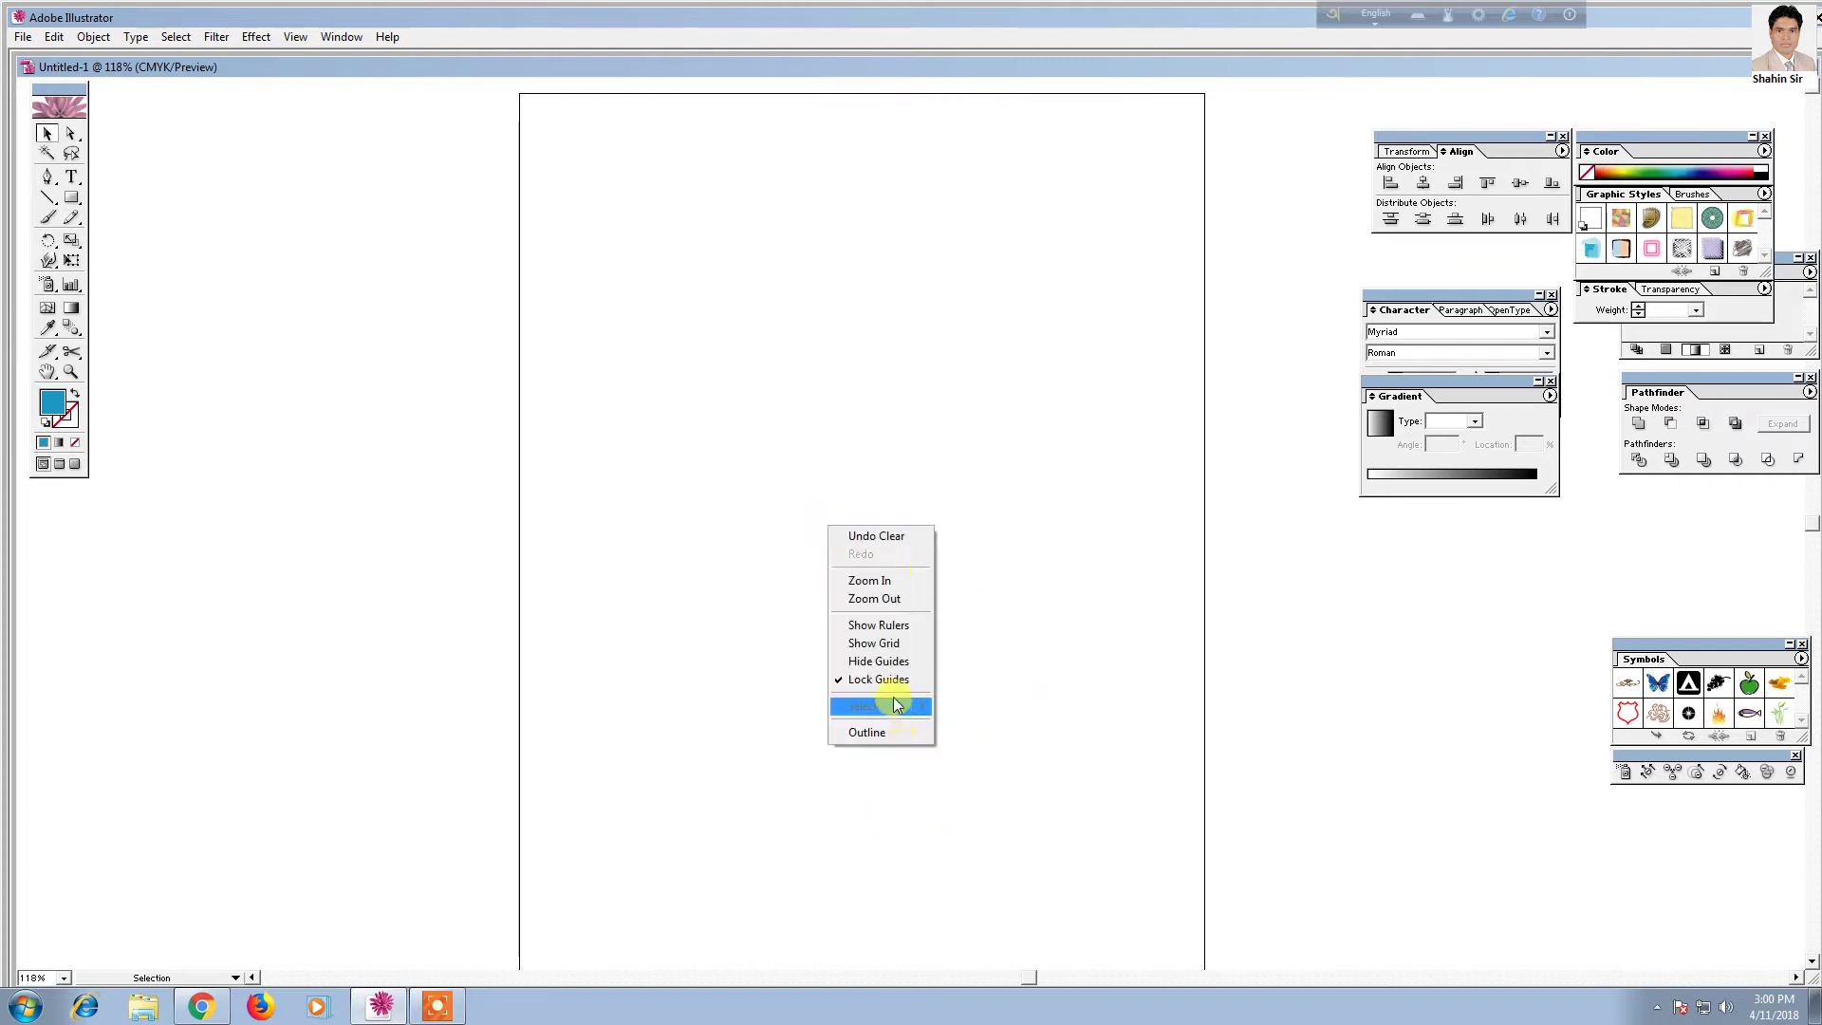
click(892, 645)
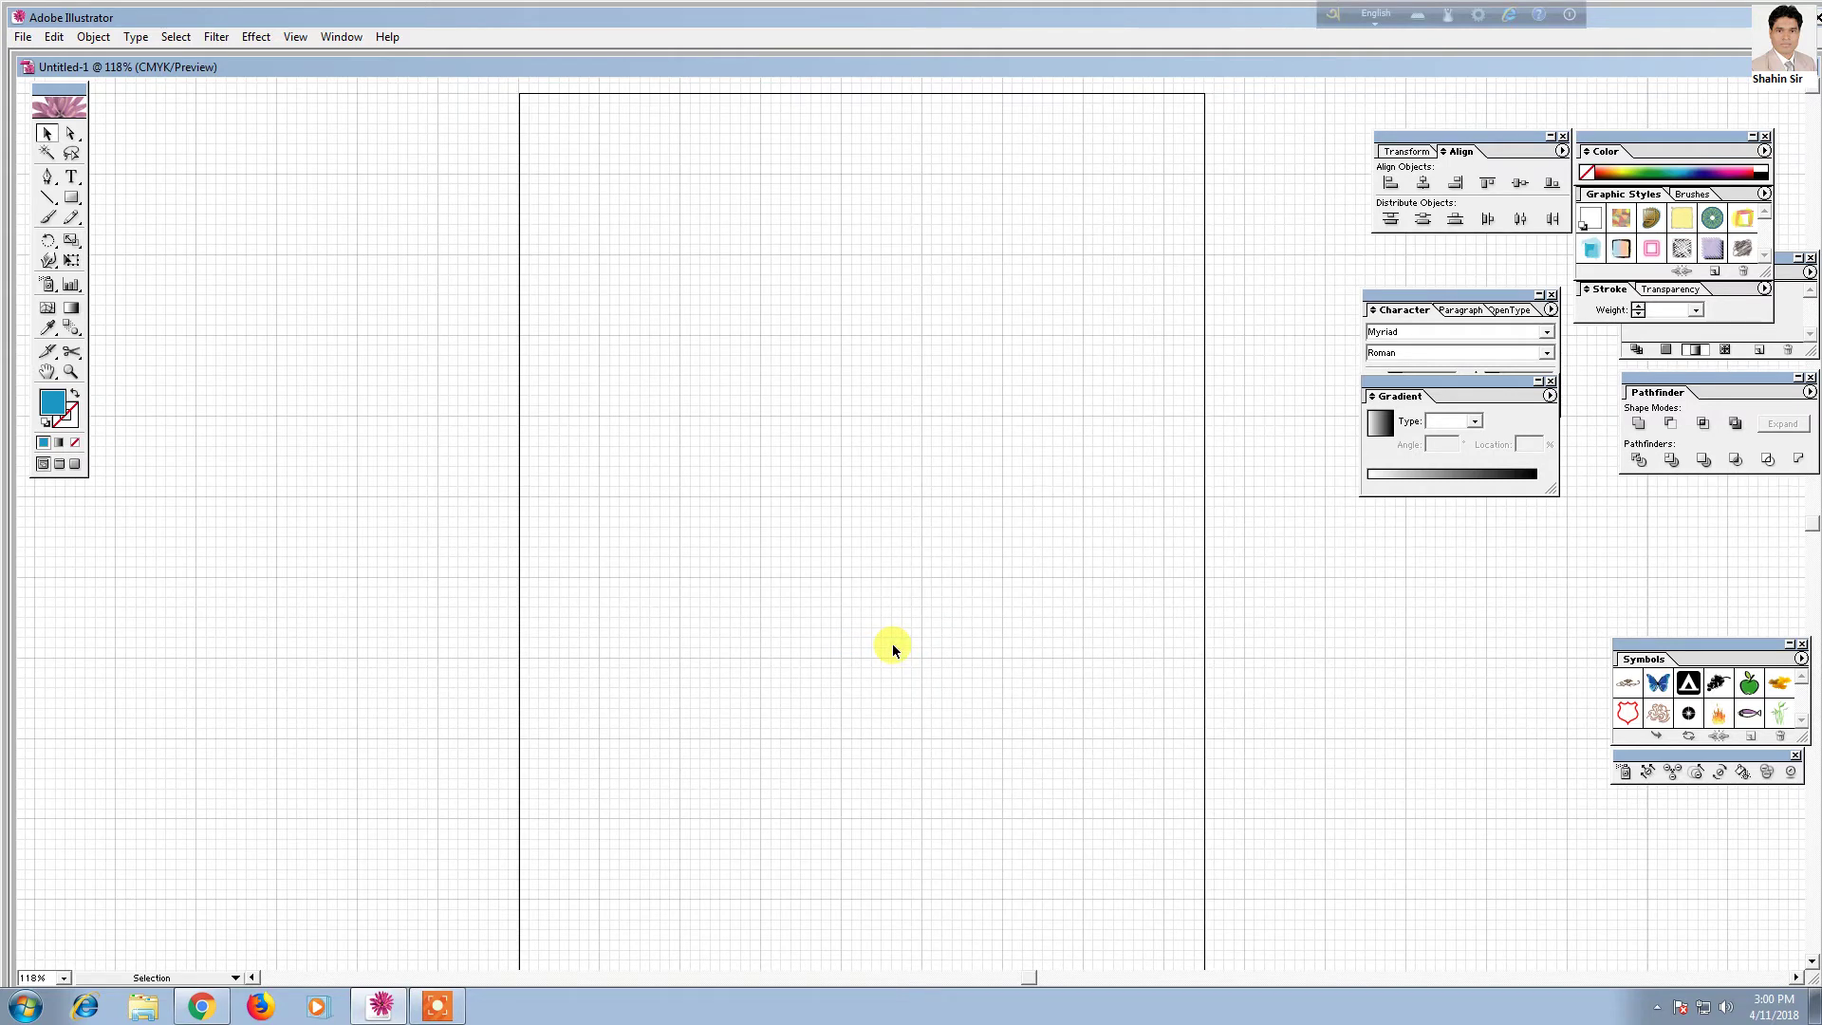
right_click(861, 499)
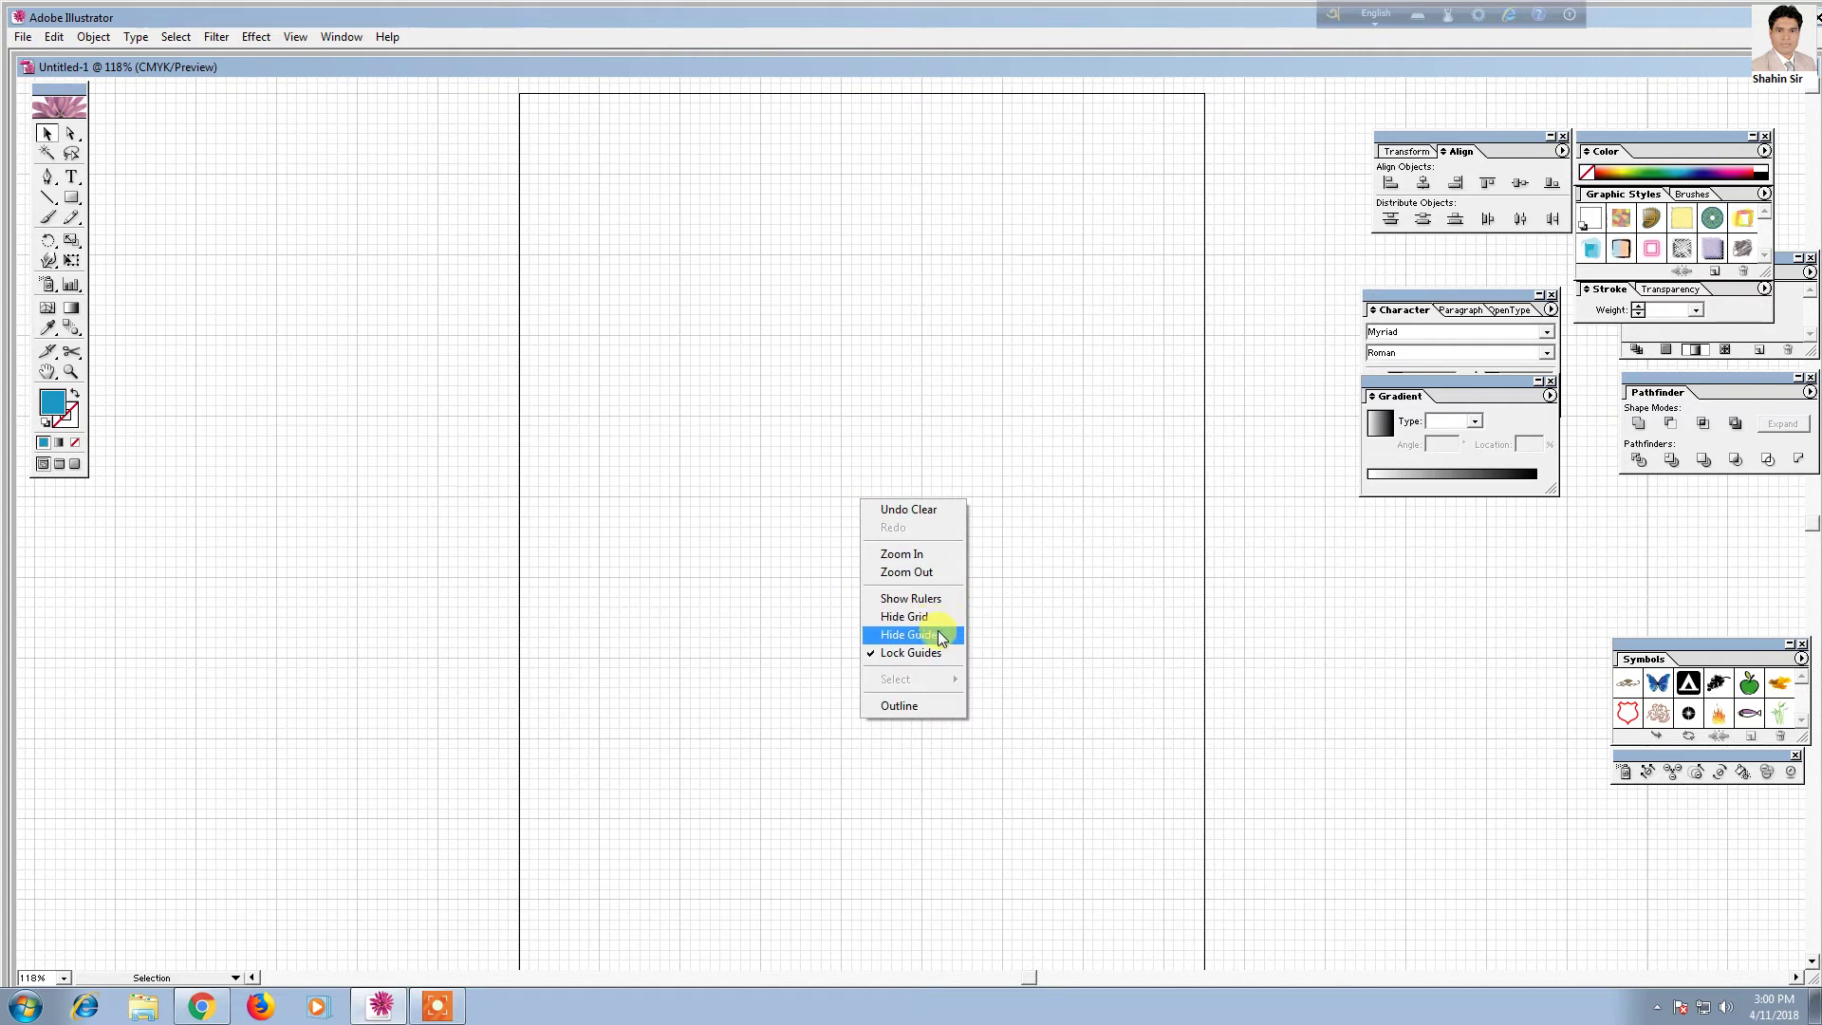
click(927, 636)
right_click(879, 480)
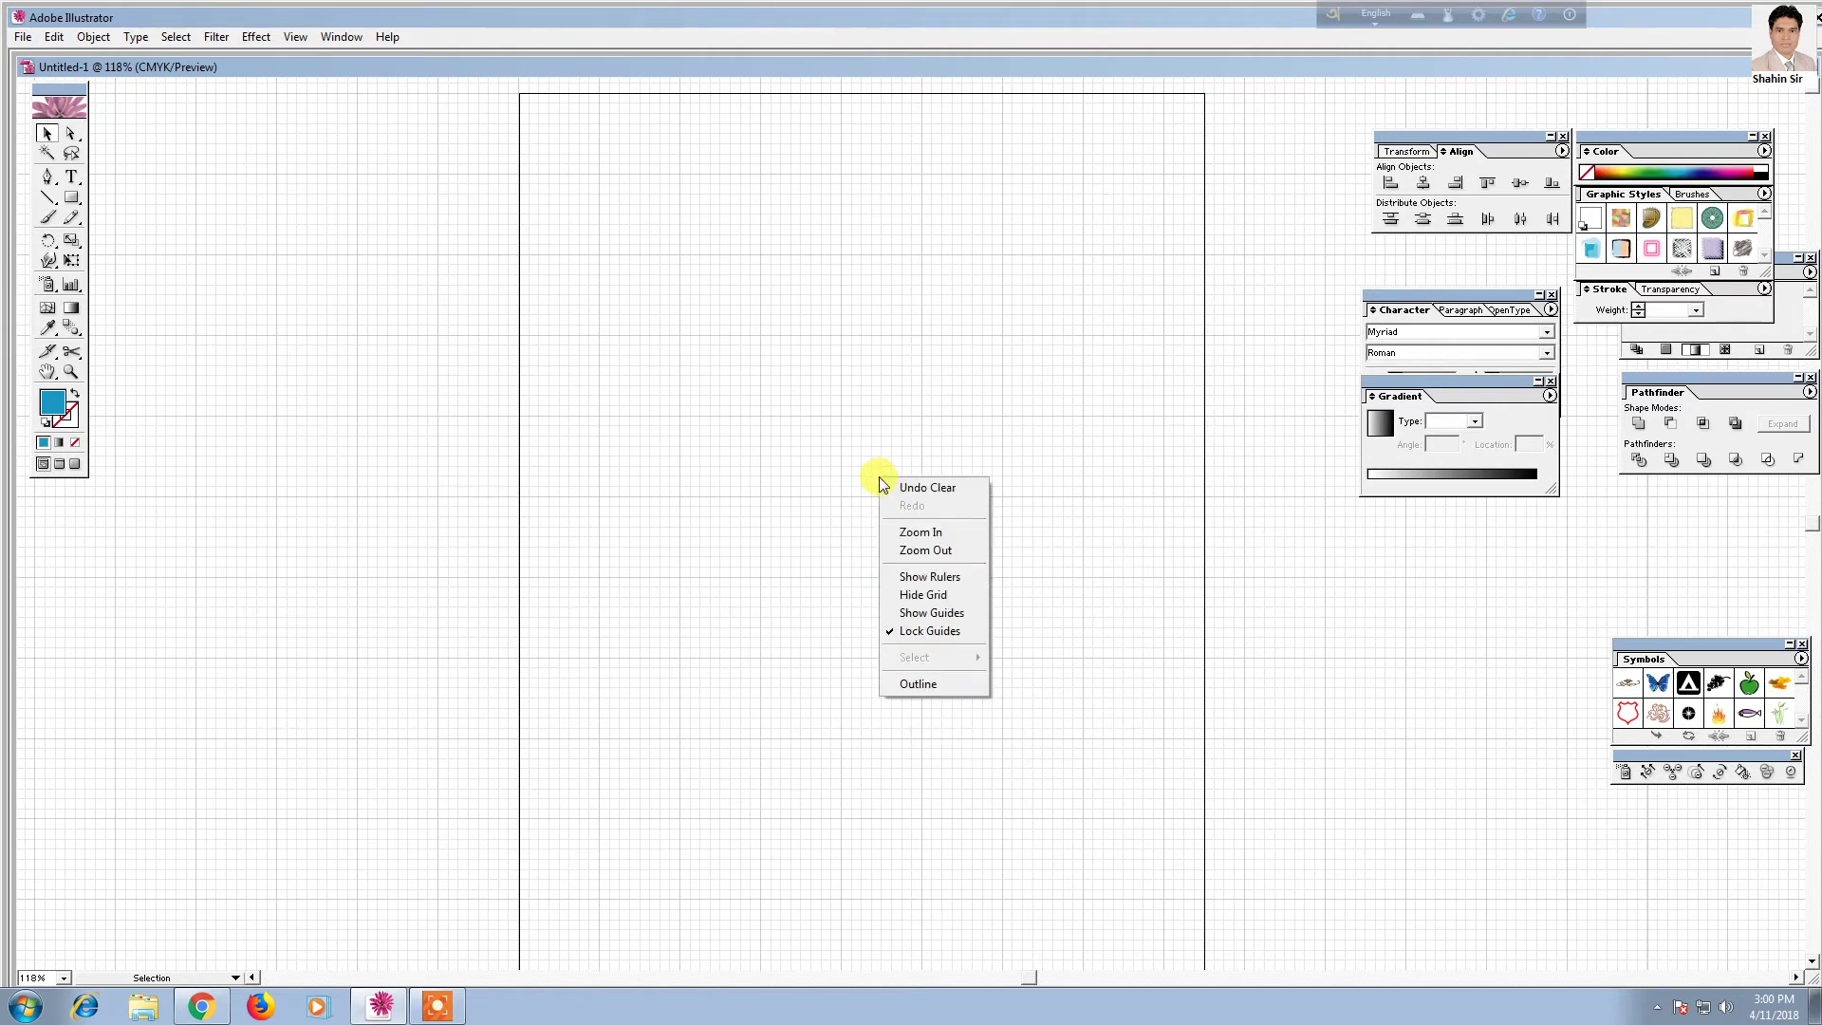
click(949, 596)
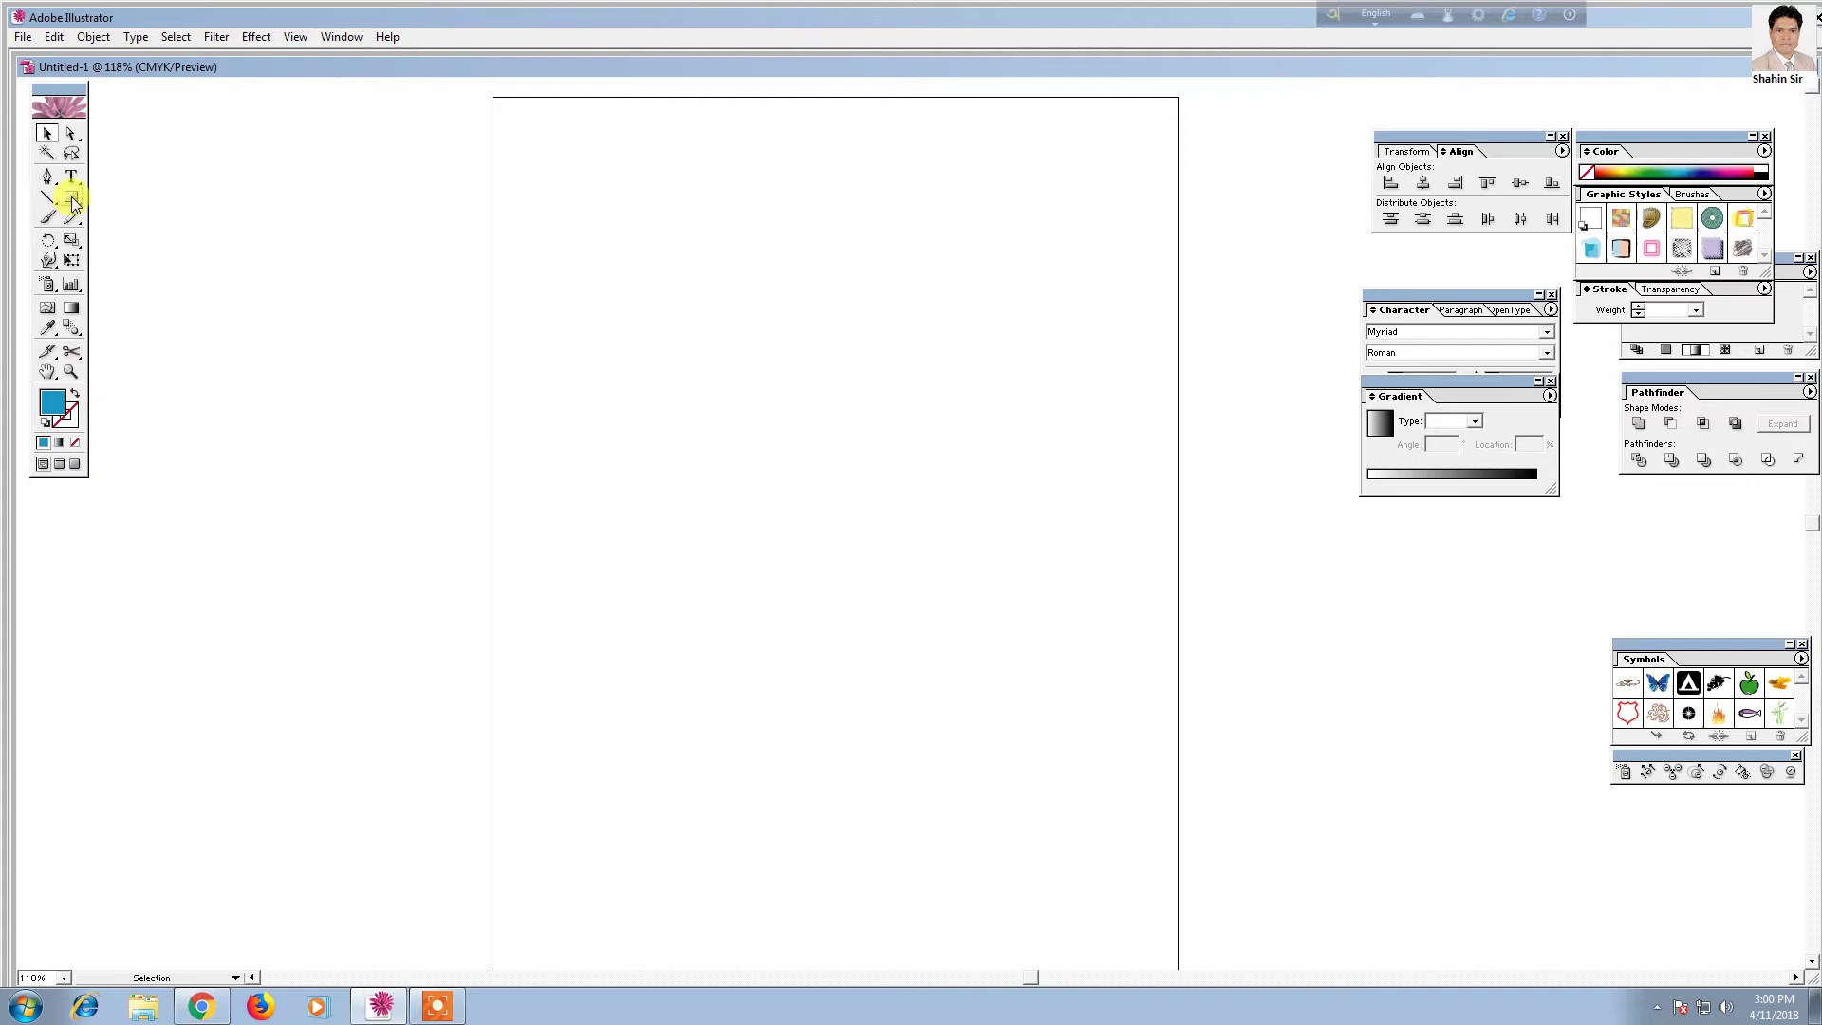
Draw a large blue circle near the page centre with the Ellipse Tool and show the grid
drag(72, 200, 226, 205)
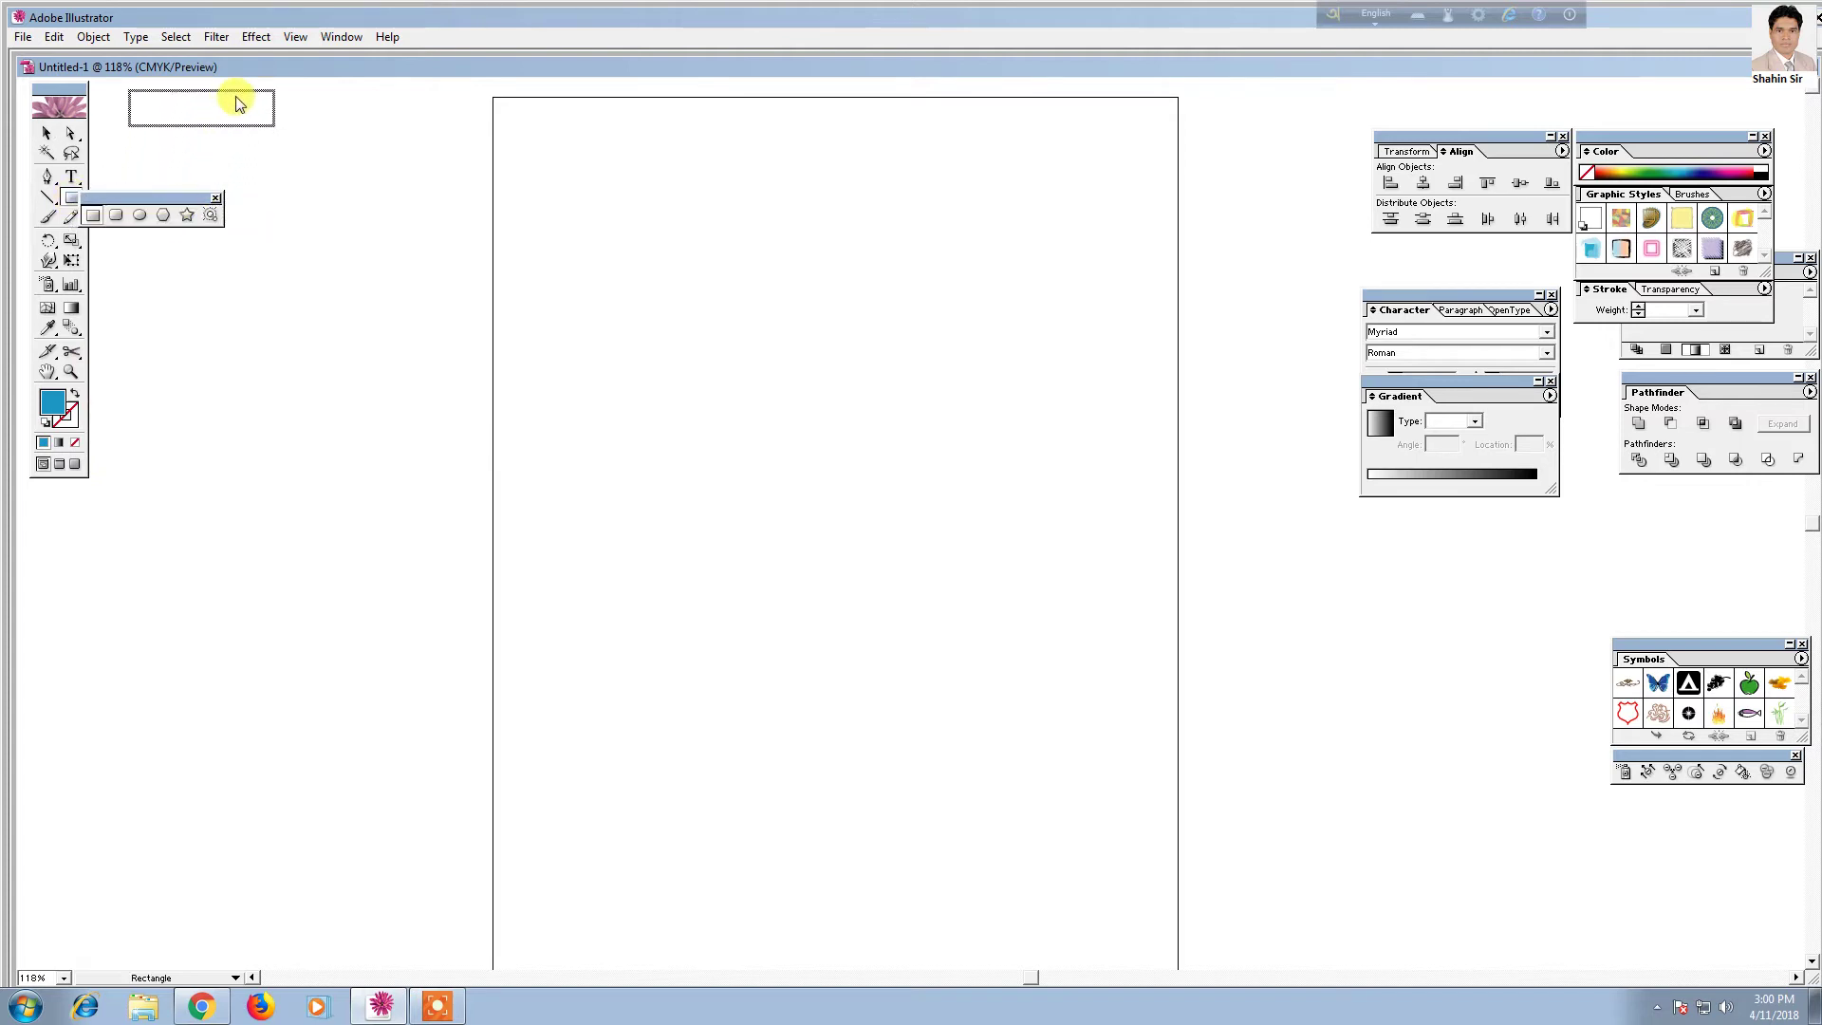
drag(225, 205, 269, 112)
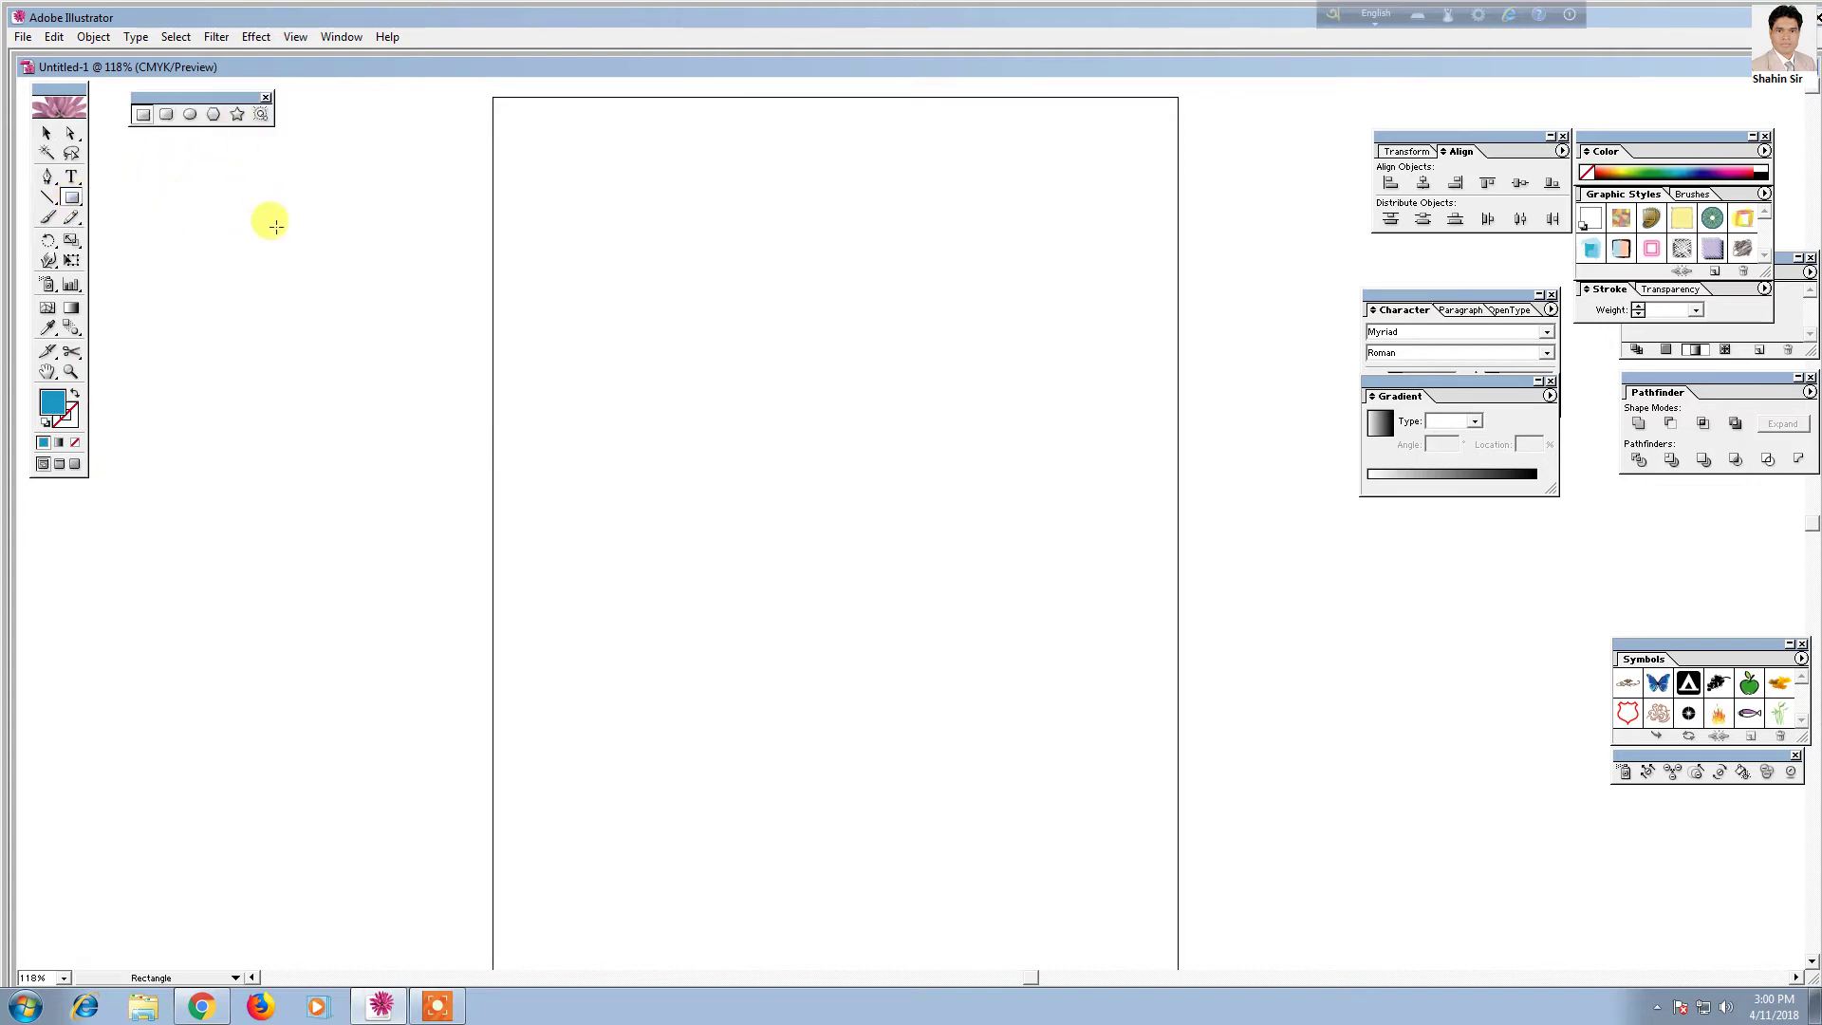
click(191, 118)
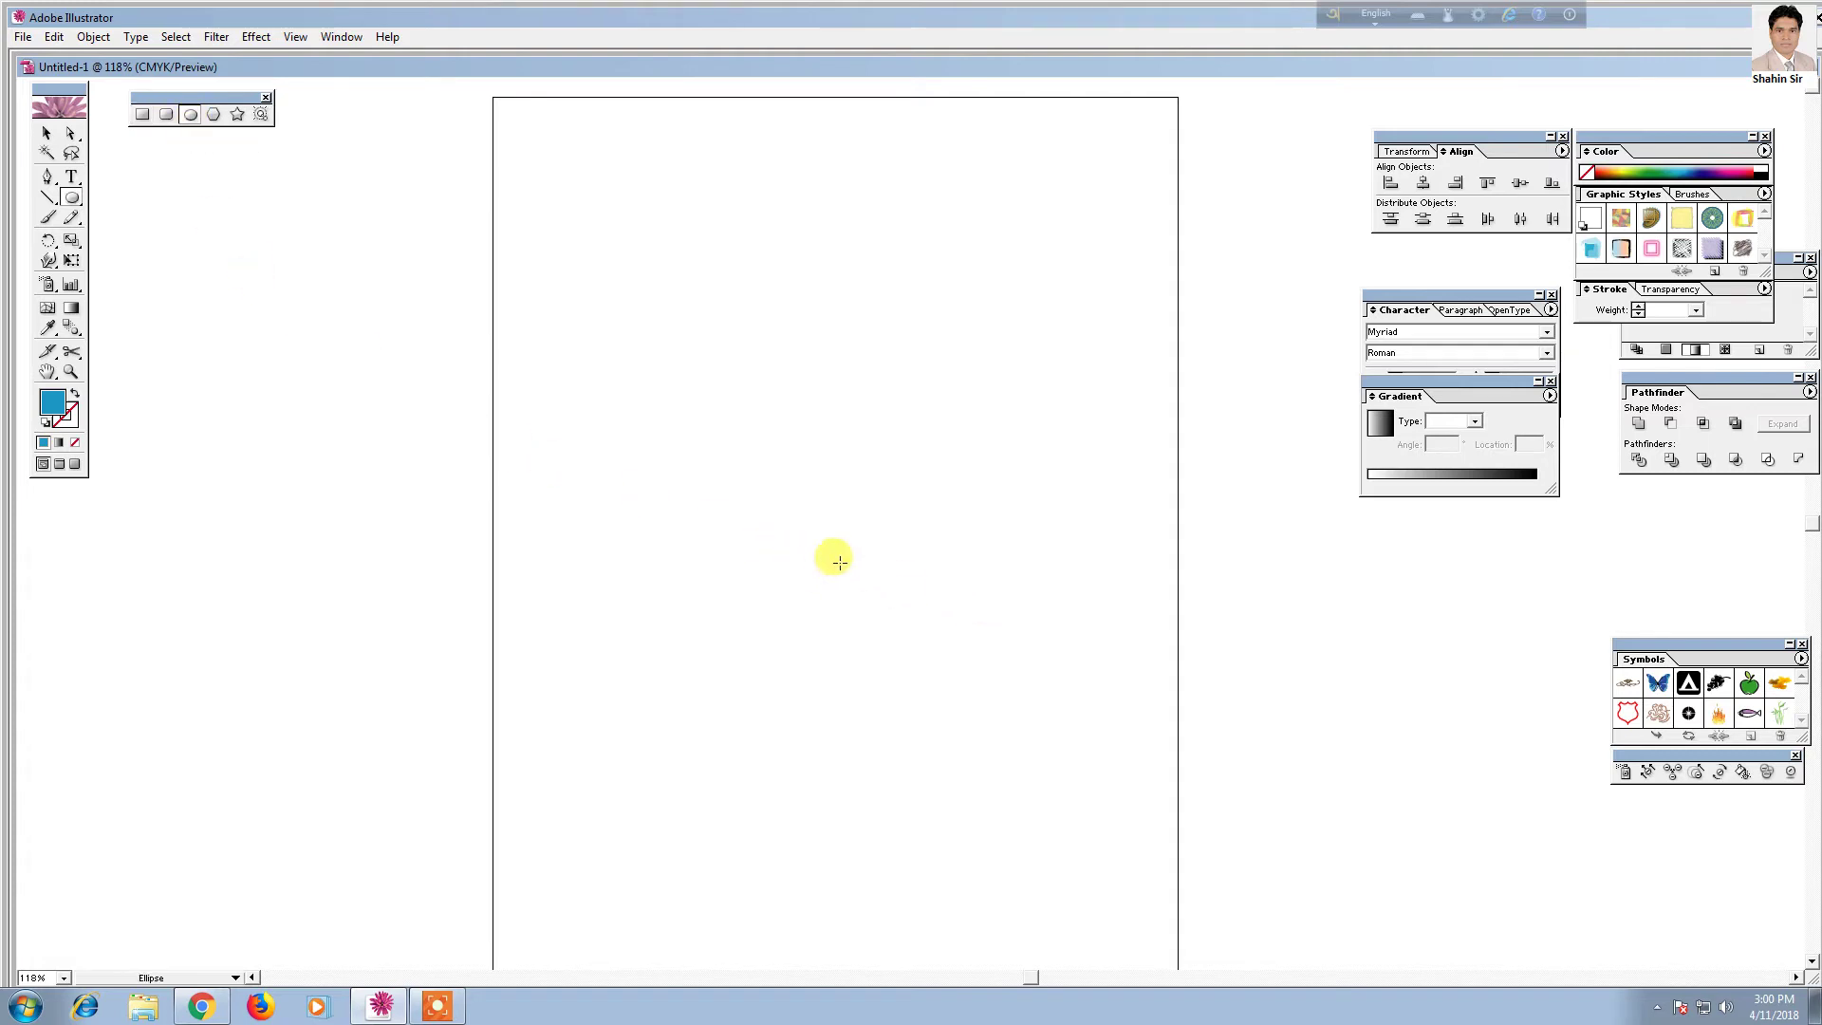
drag(818, 536, 912, 774)
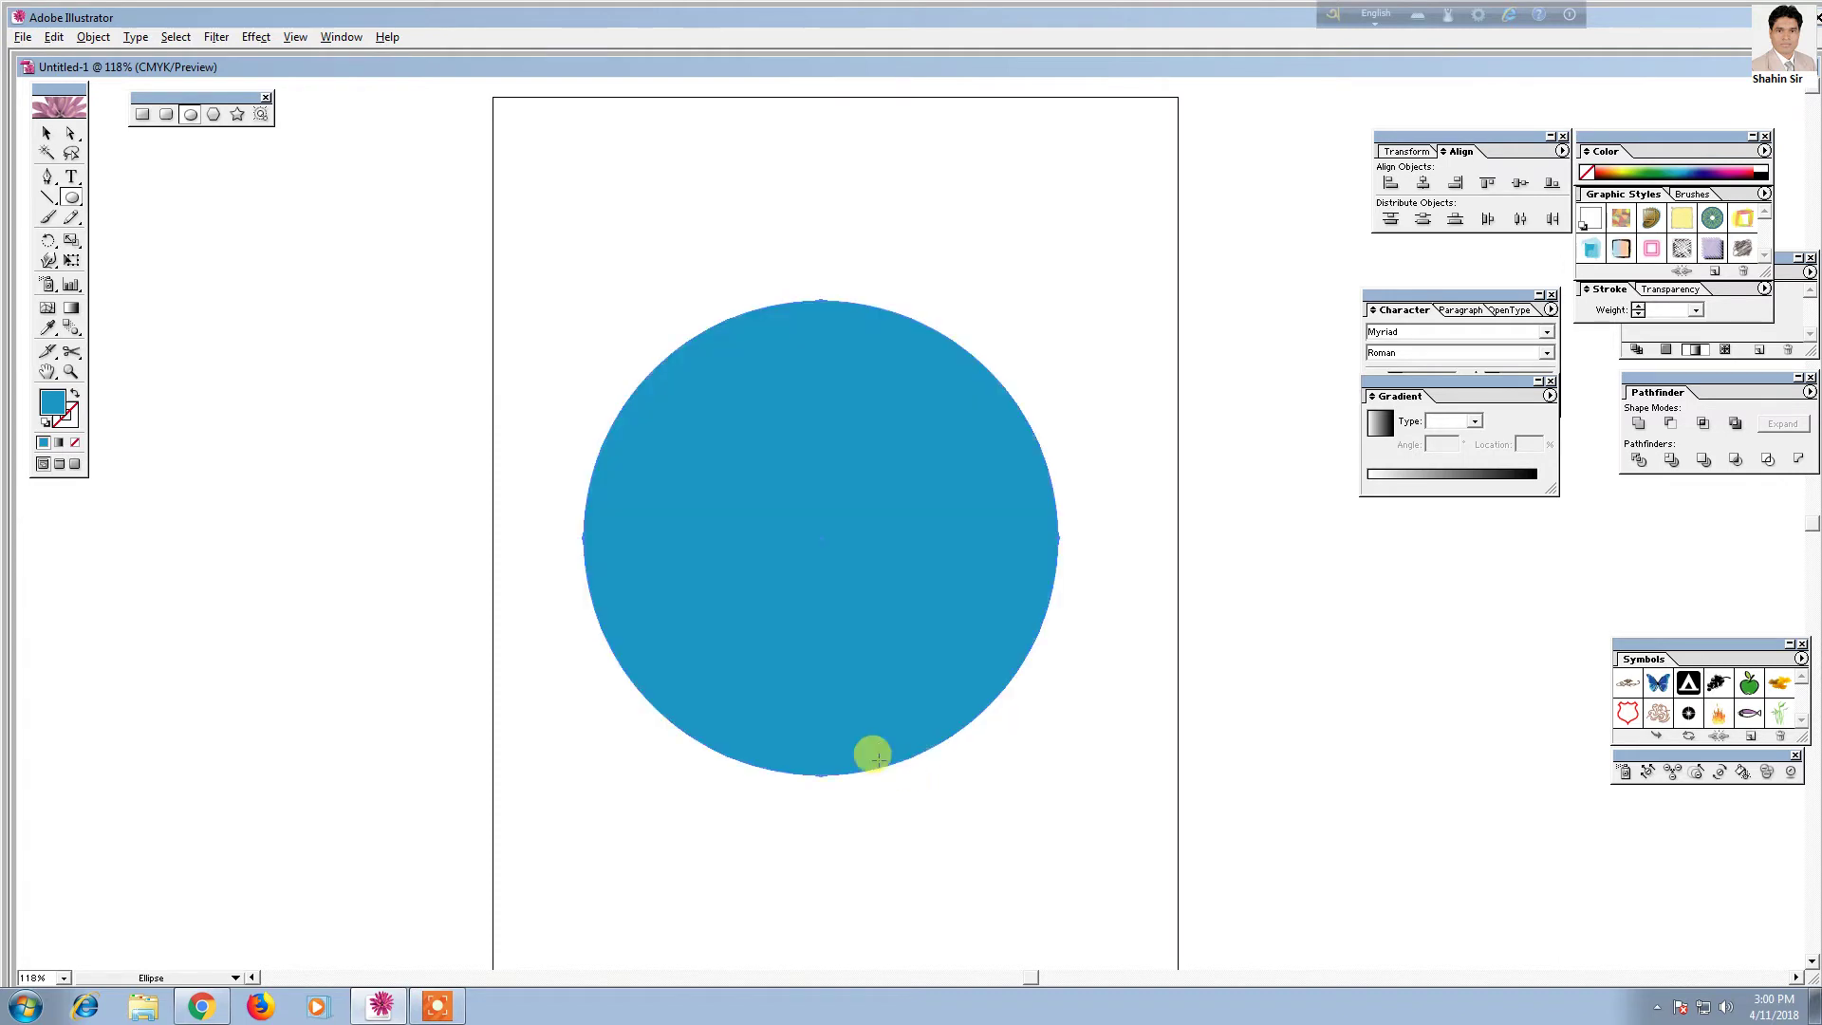
click(46, 134)
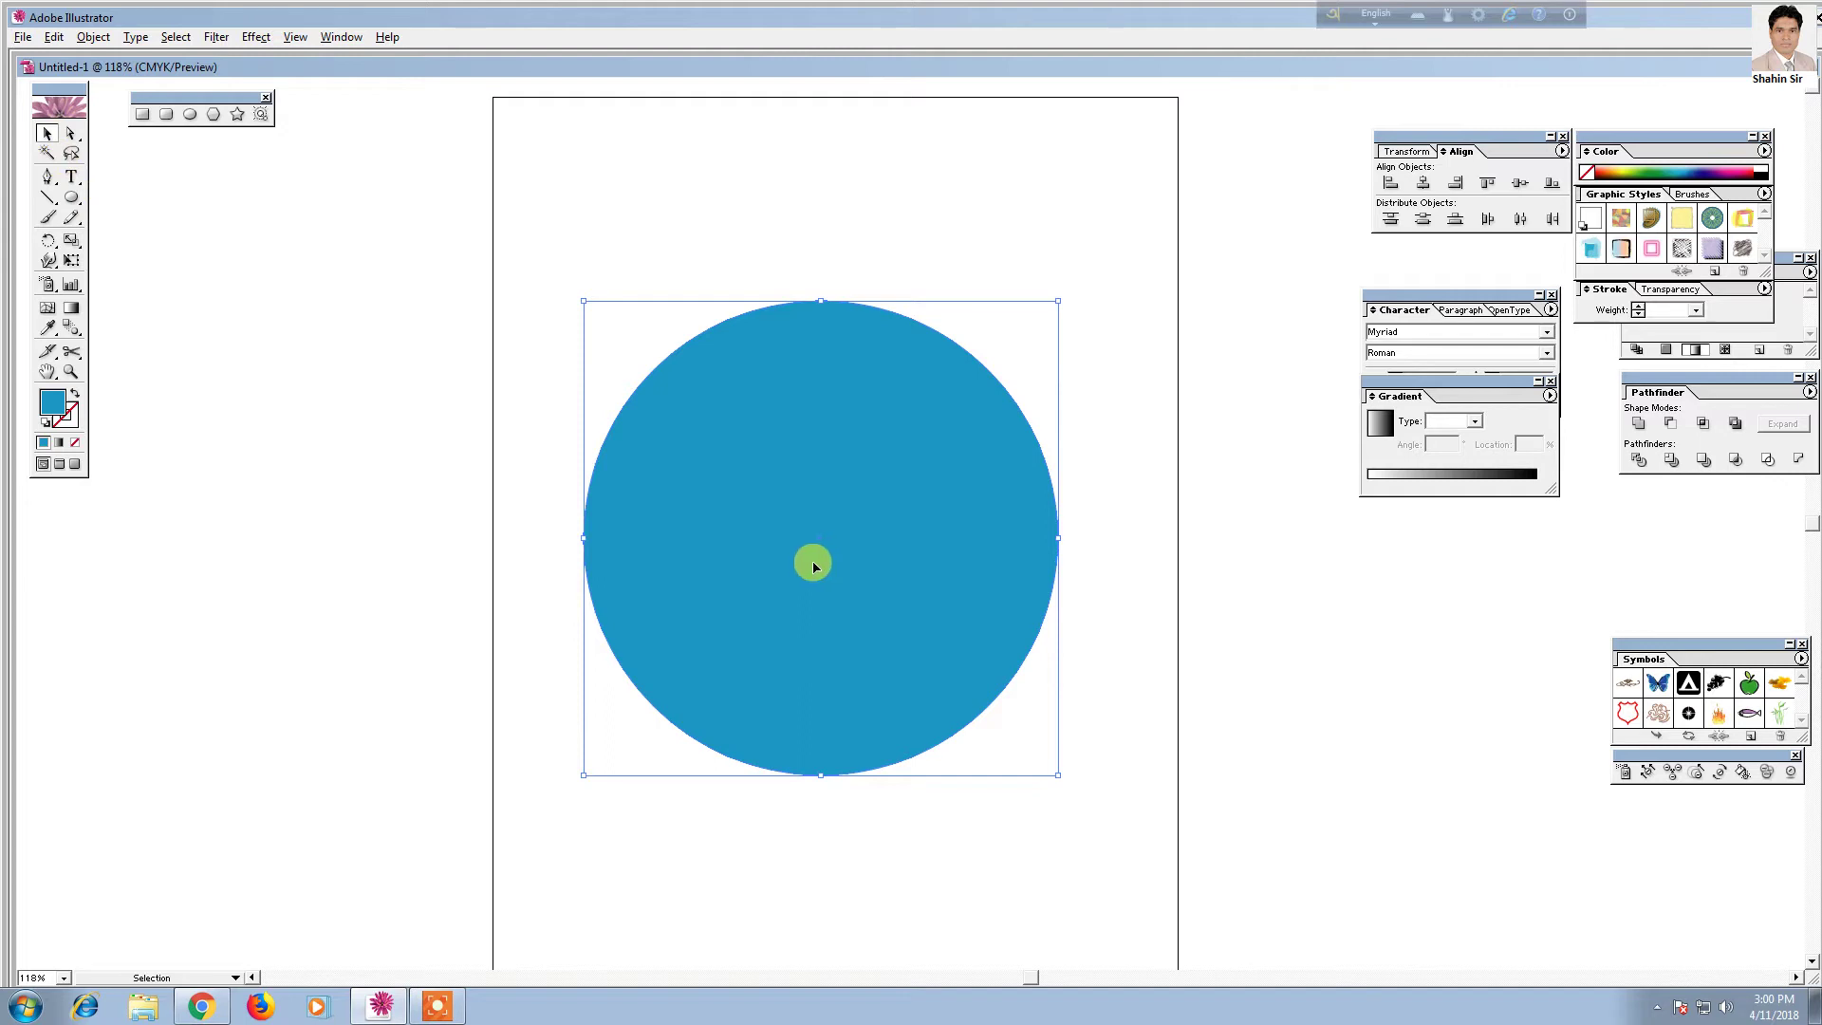
key(ctrl+quotedbl)
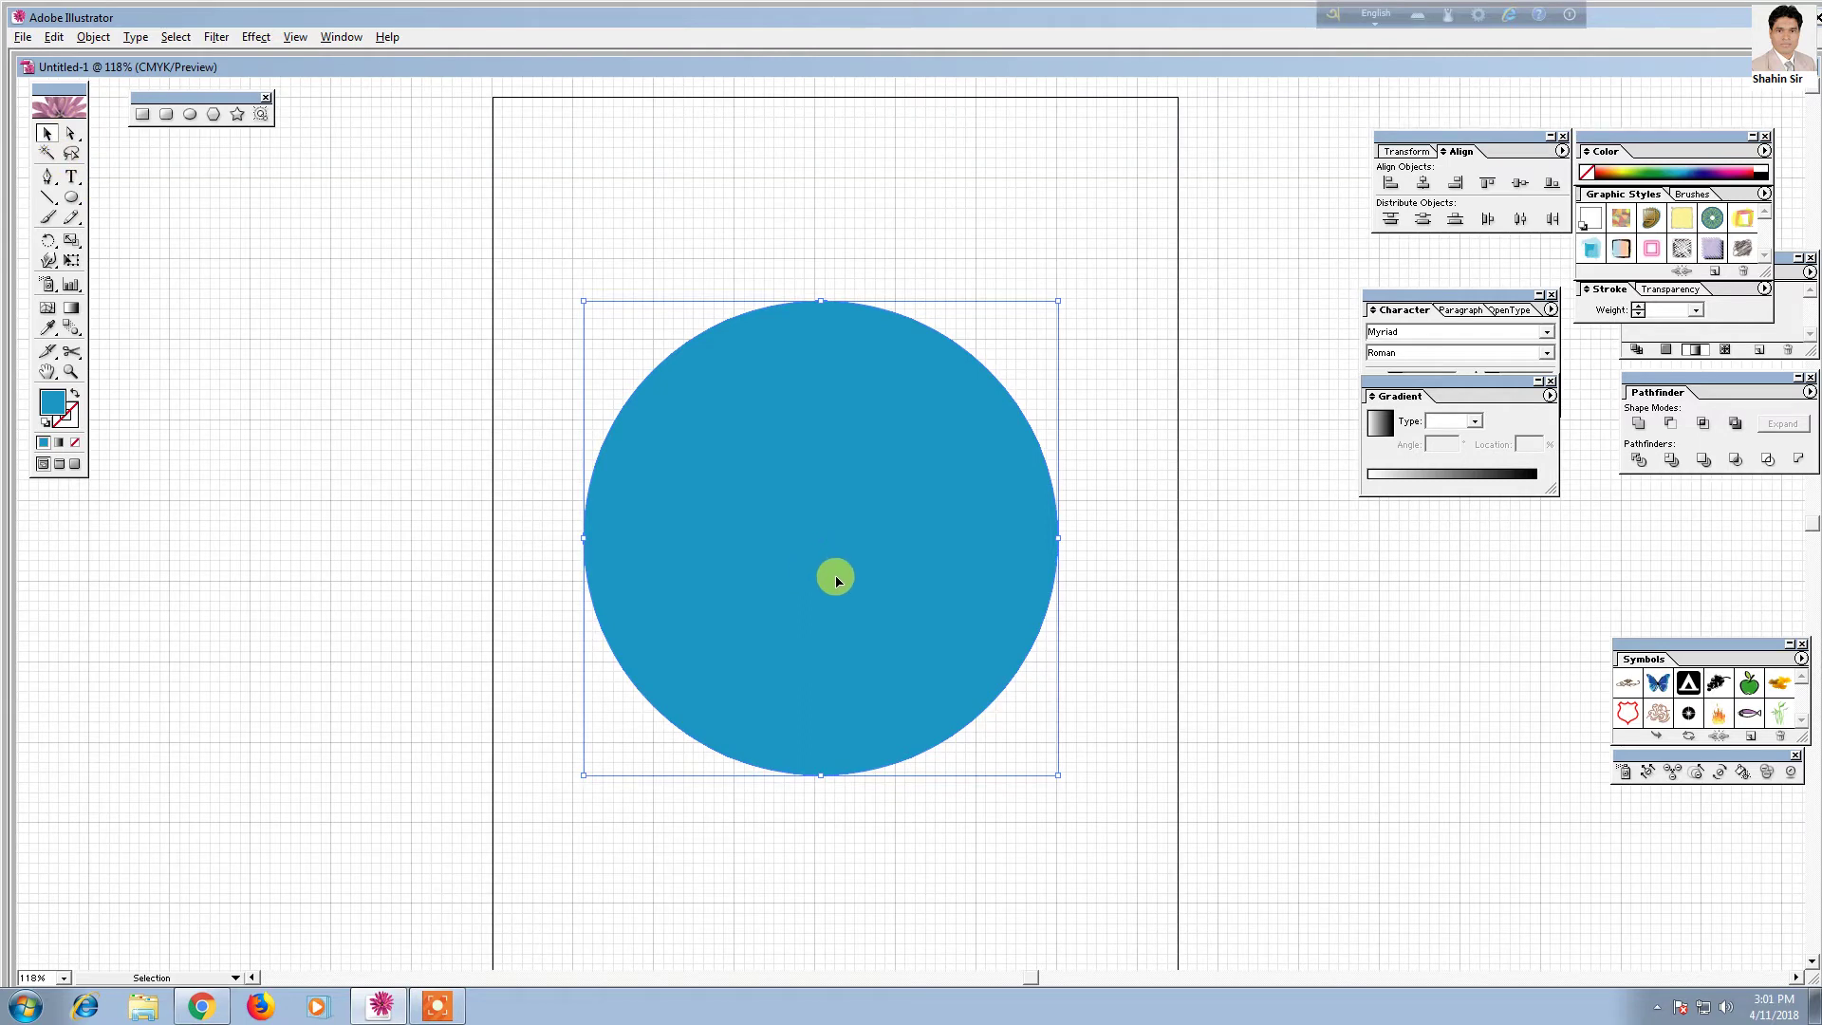
Rearrange the Align, Color and Swatches panels on the right so they sit clear of each other
scroll(828, 586, down, 1)
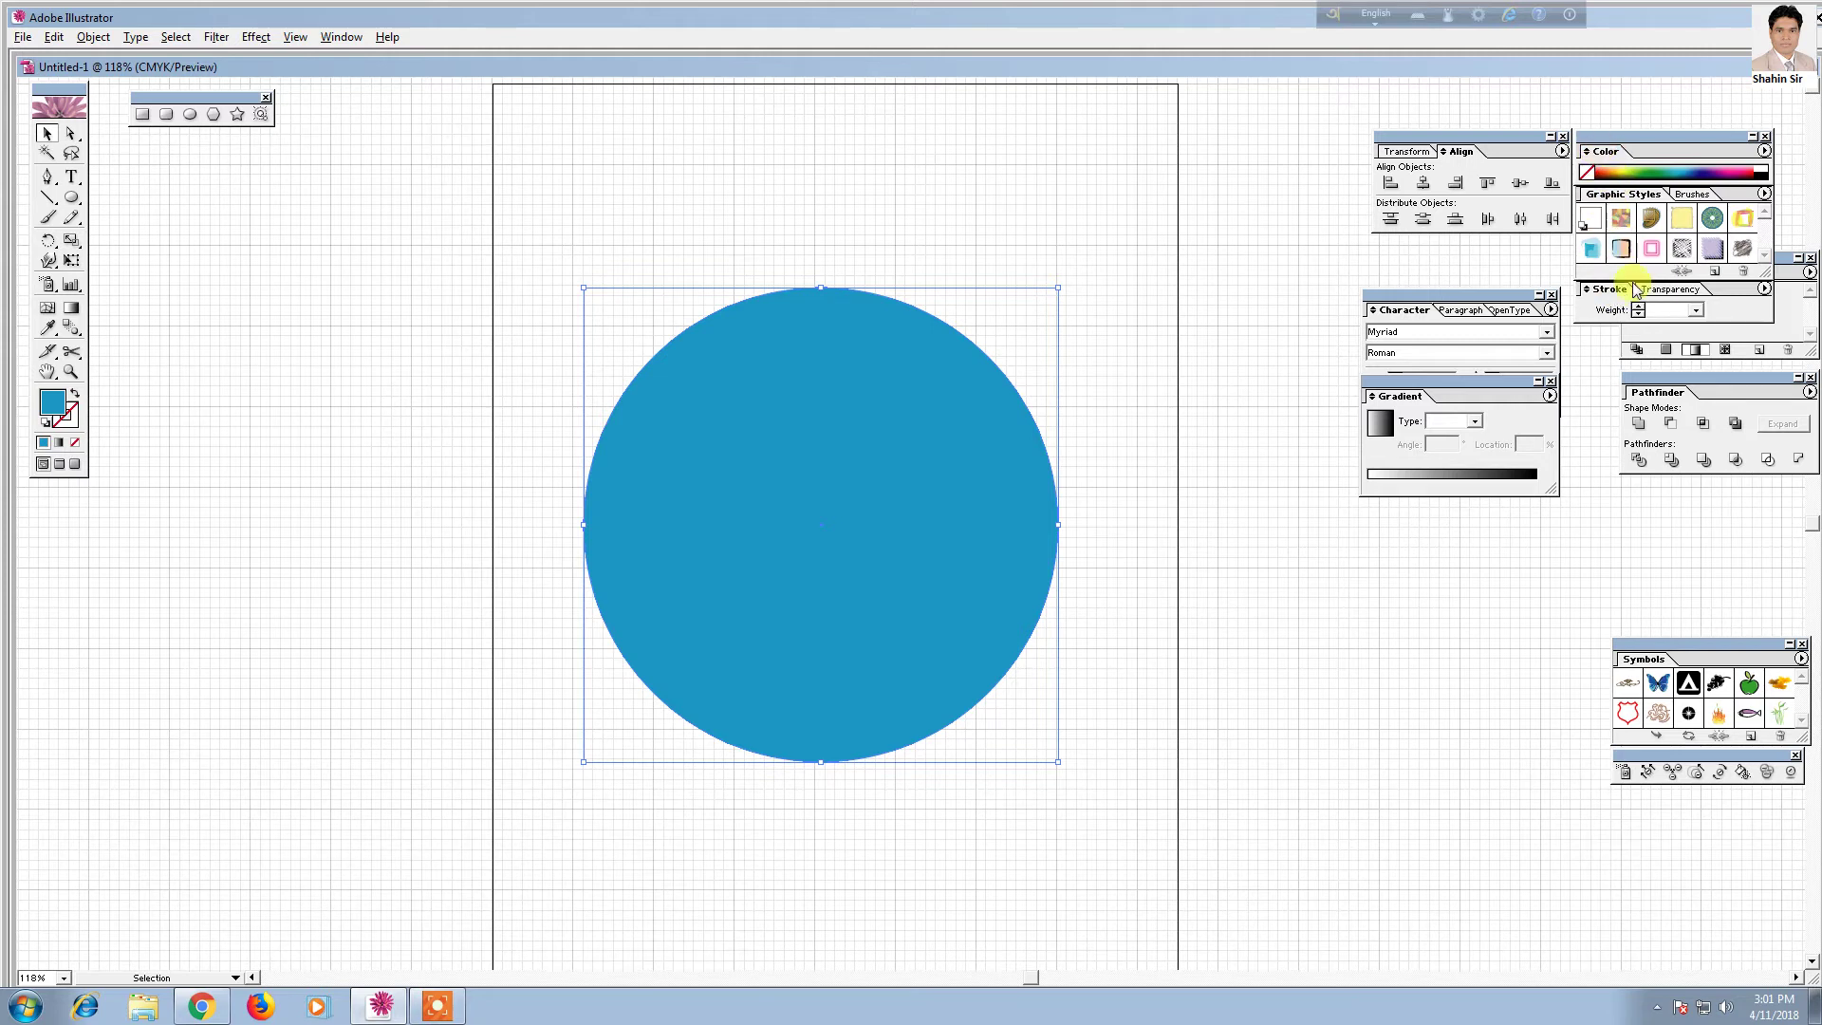
click(340, 37)
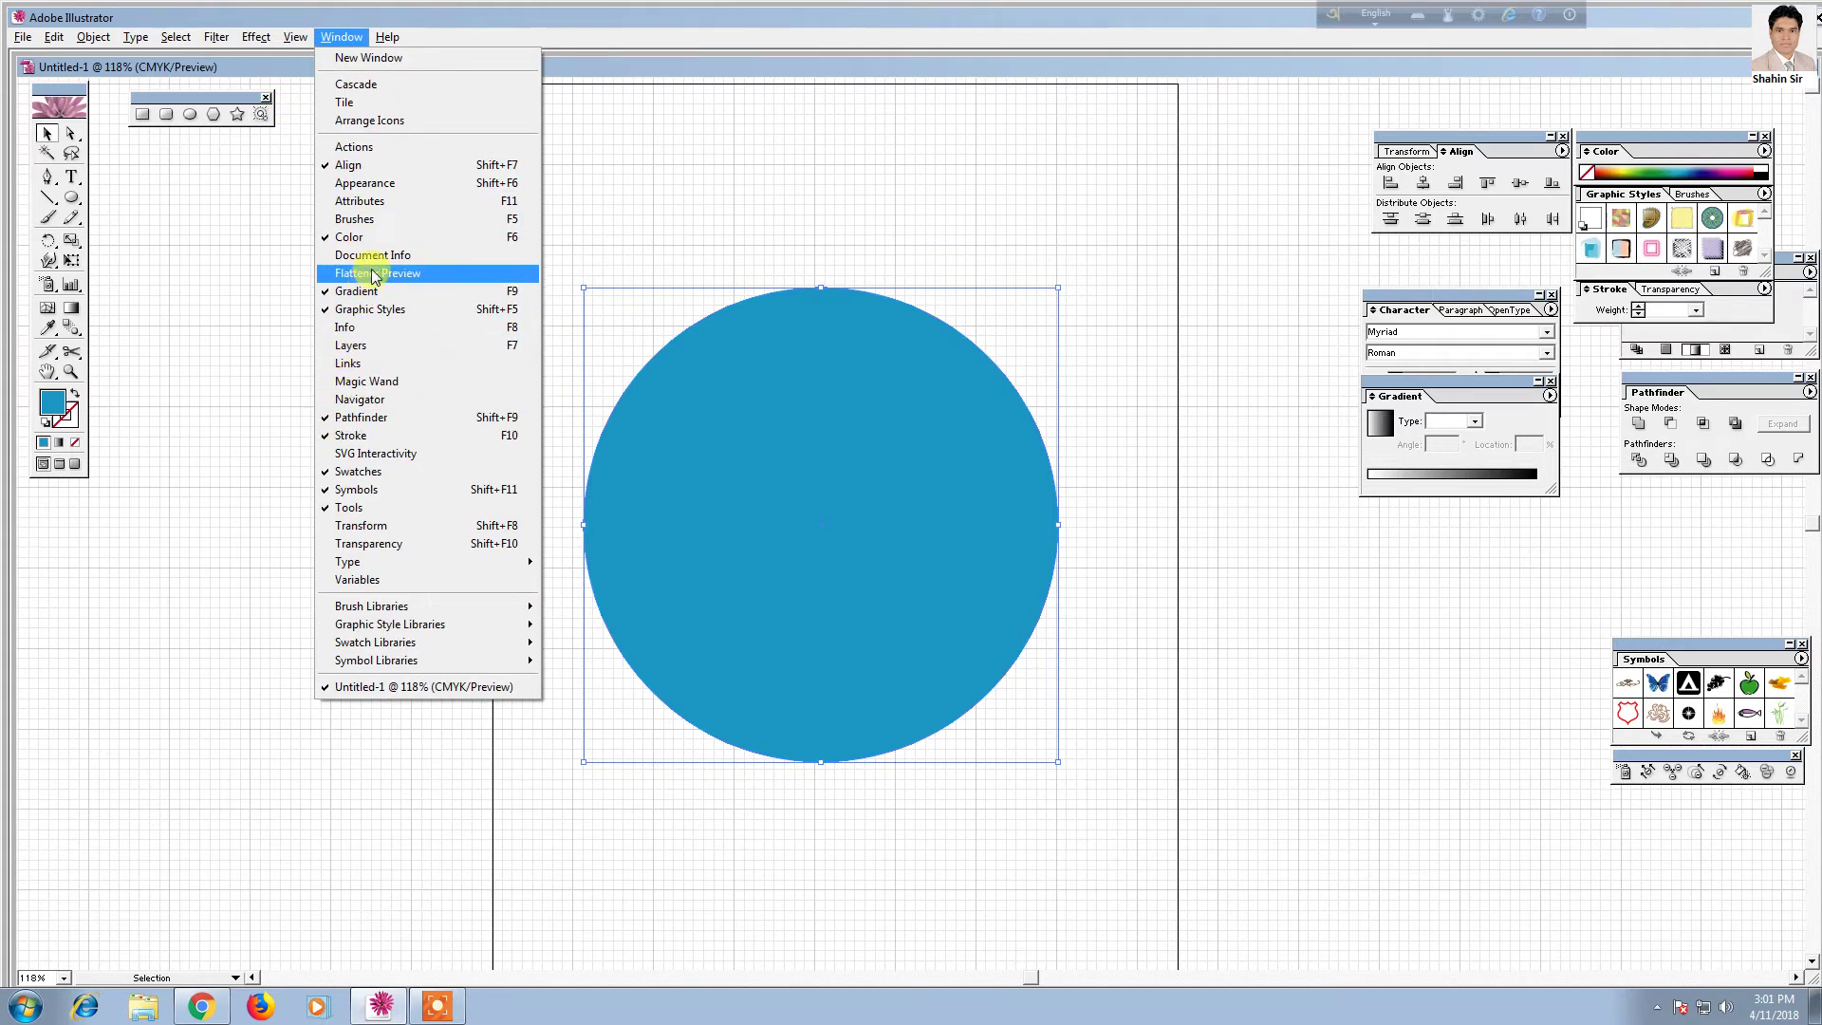
click(1534, 278)
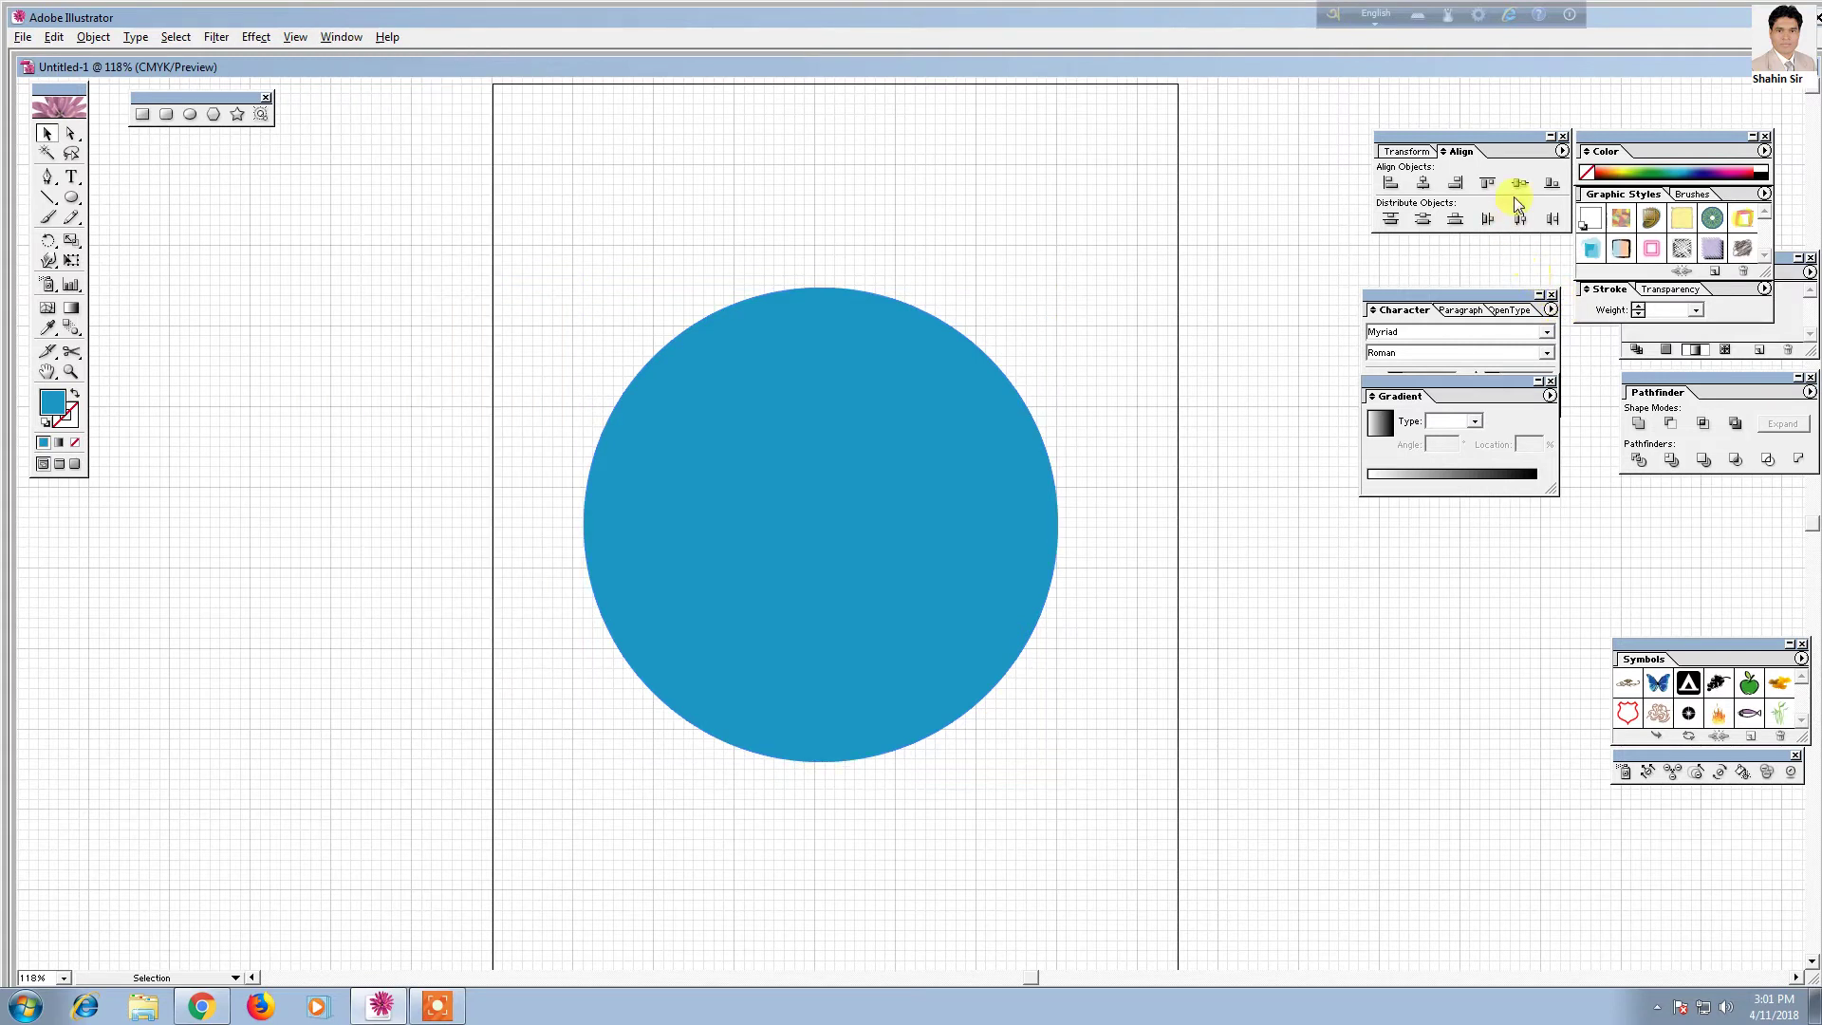
drag(1513, 136, 1289, 137)
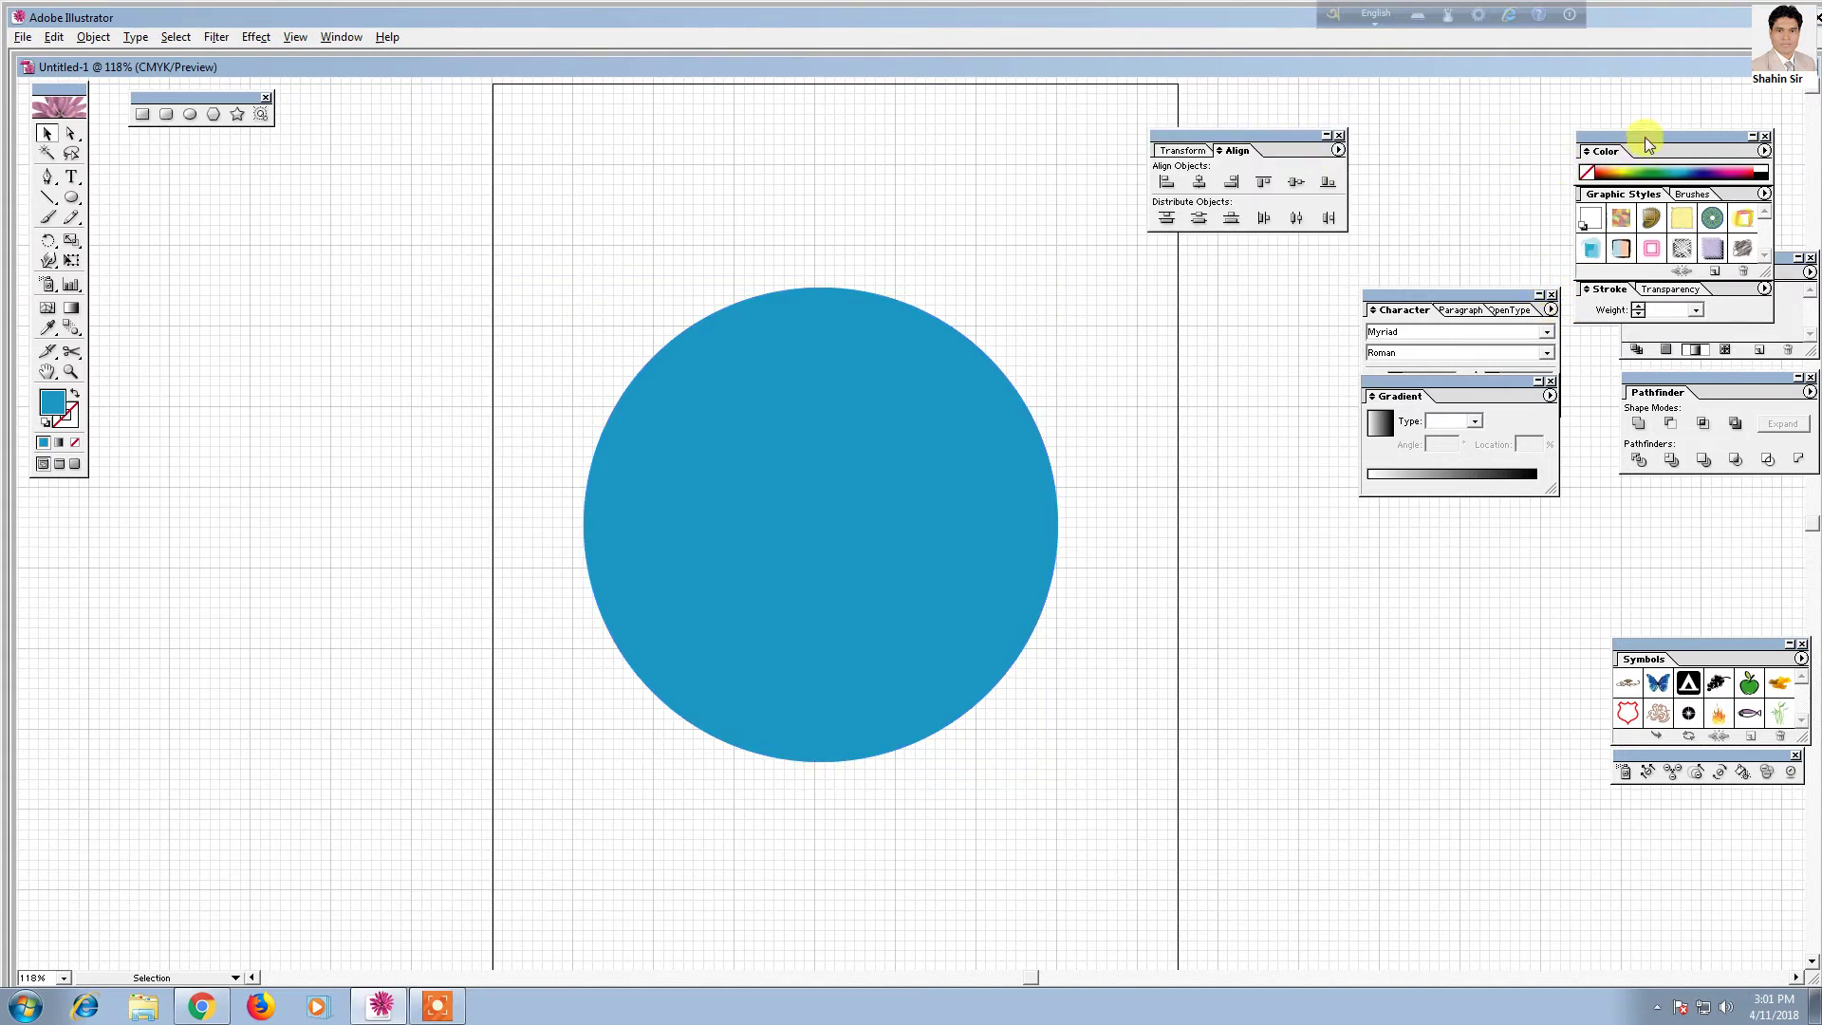
drag(1636, 139, 1577, 101)
click(1757, 290)
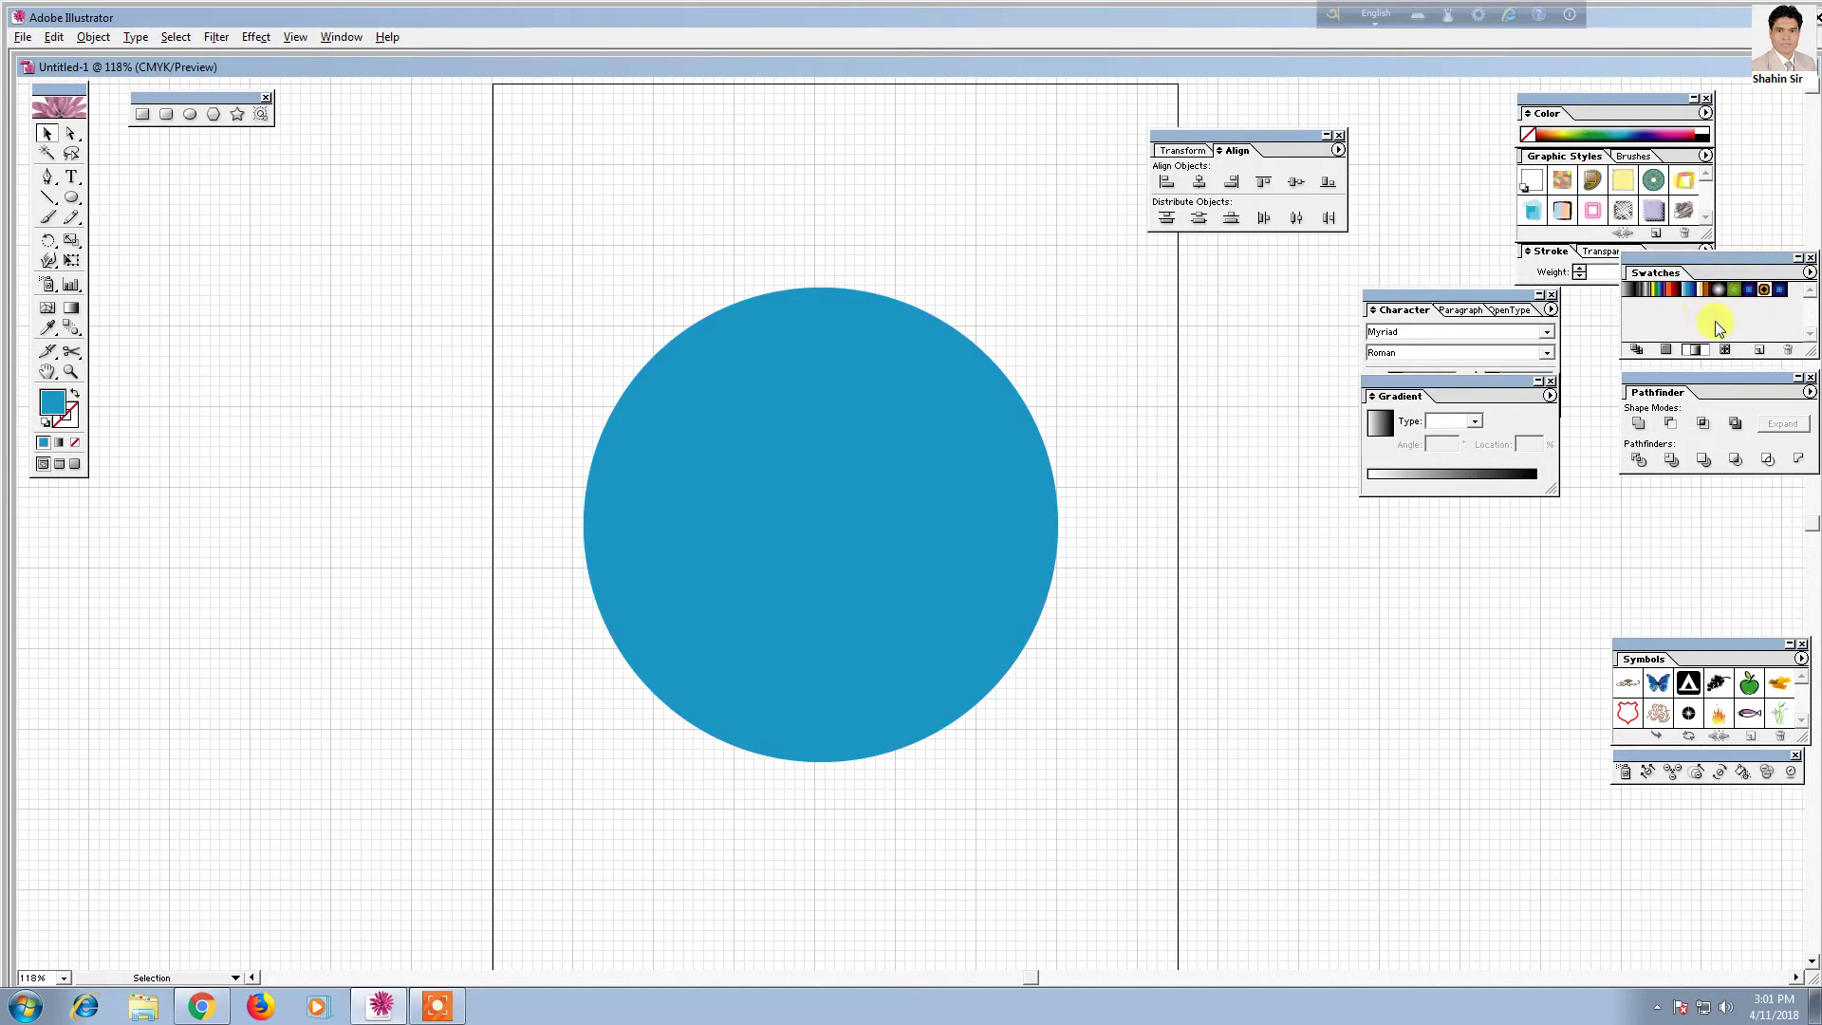
drag(1636, 97, 1484, 106)
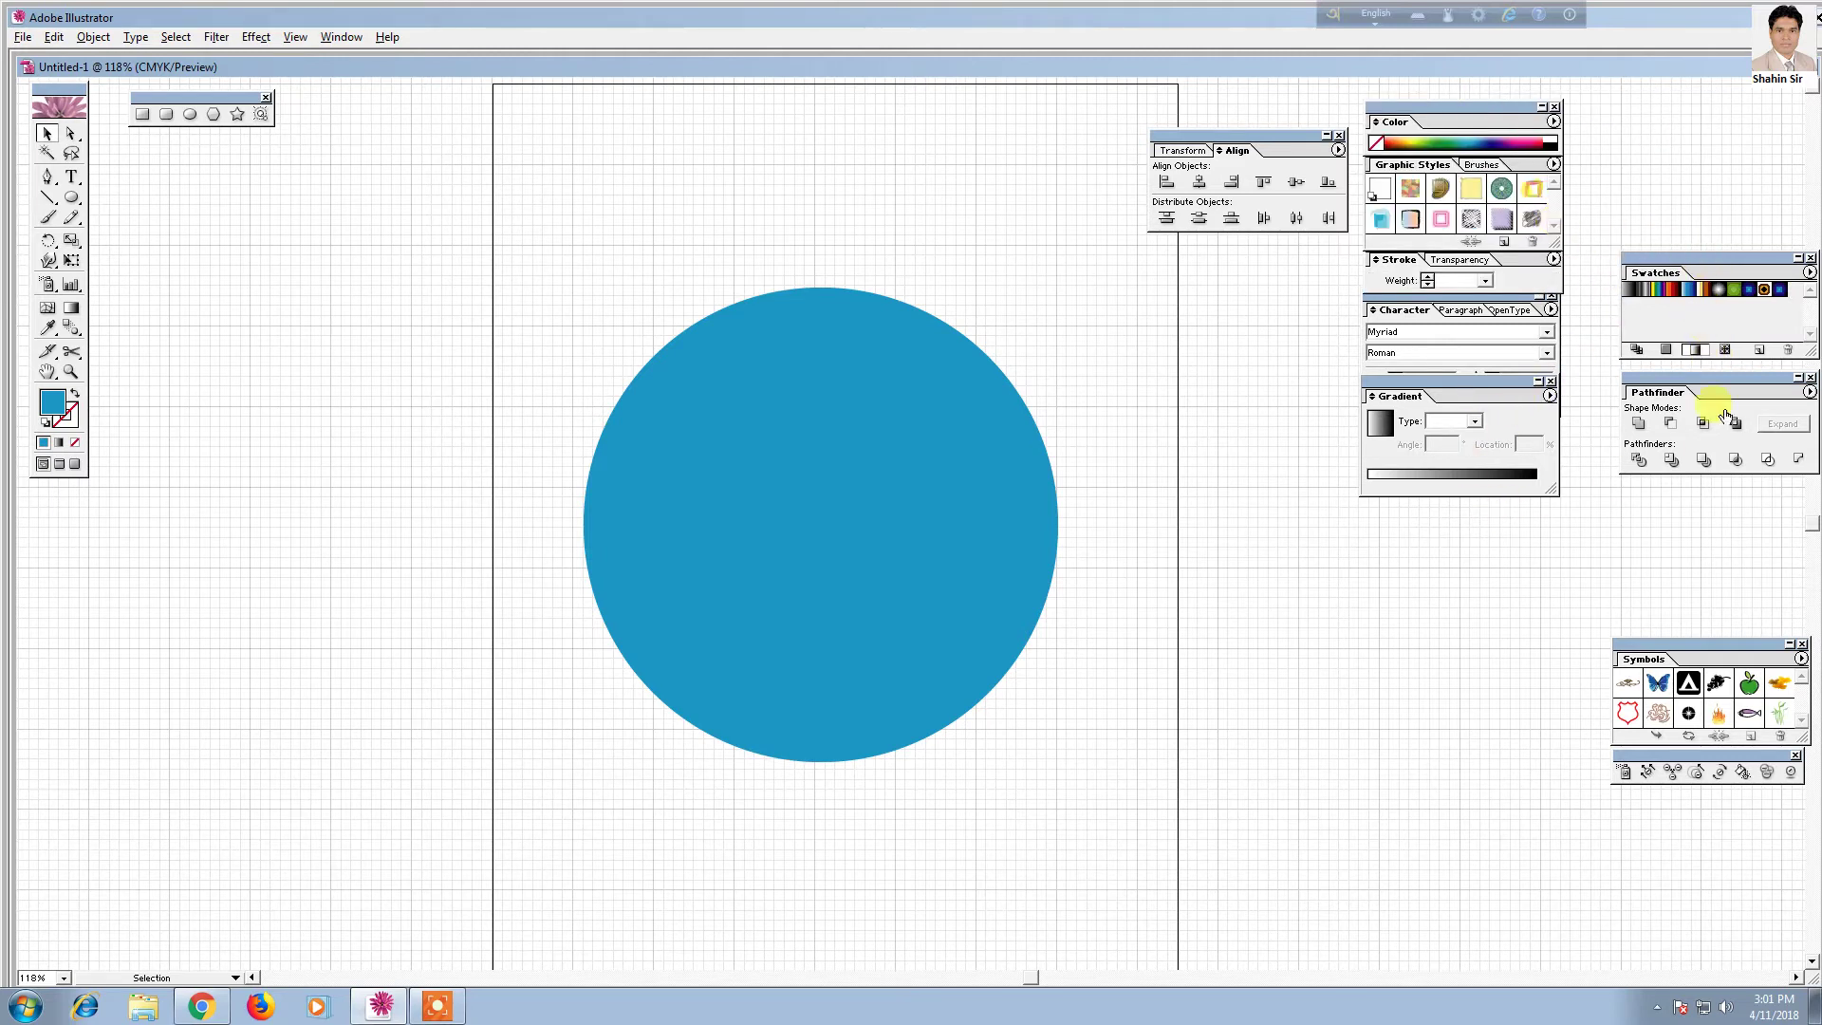
drag(1693, 263, 1662, 123)
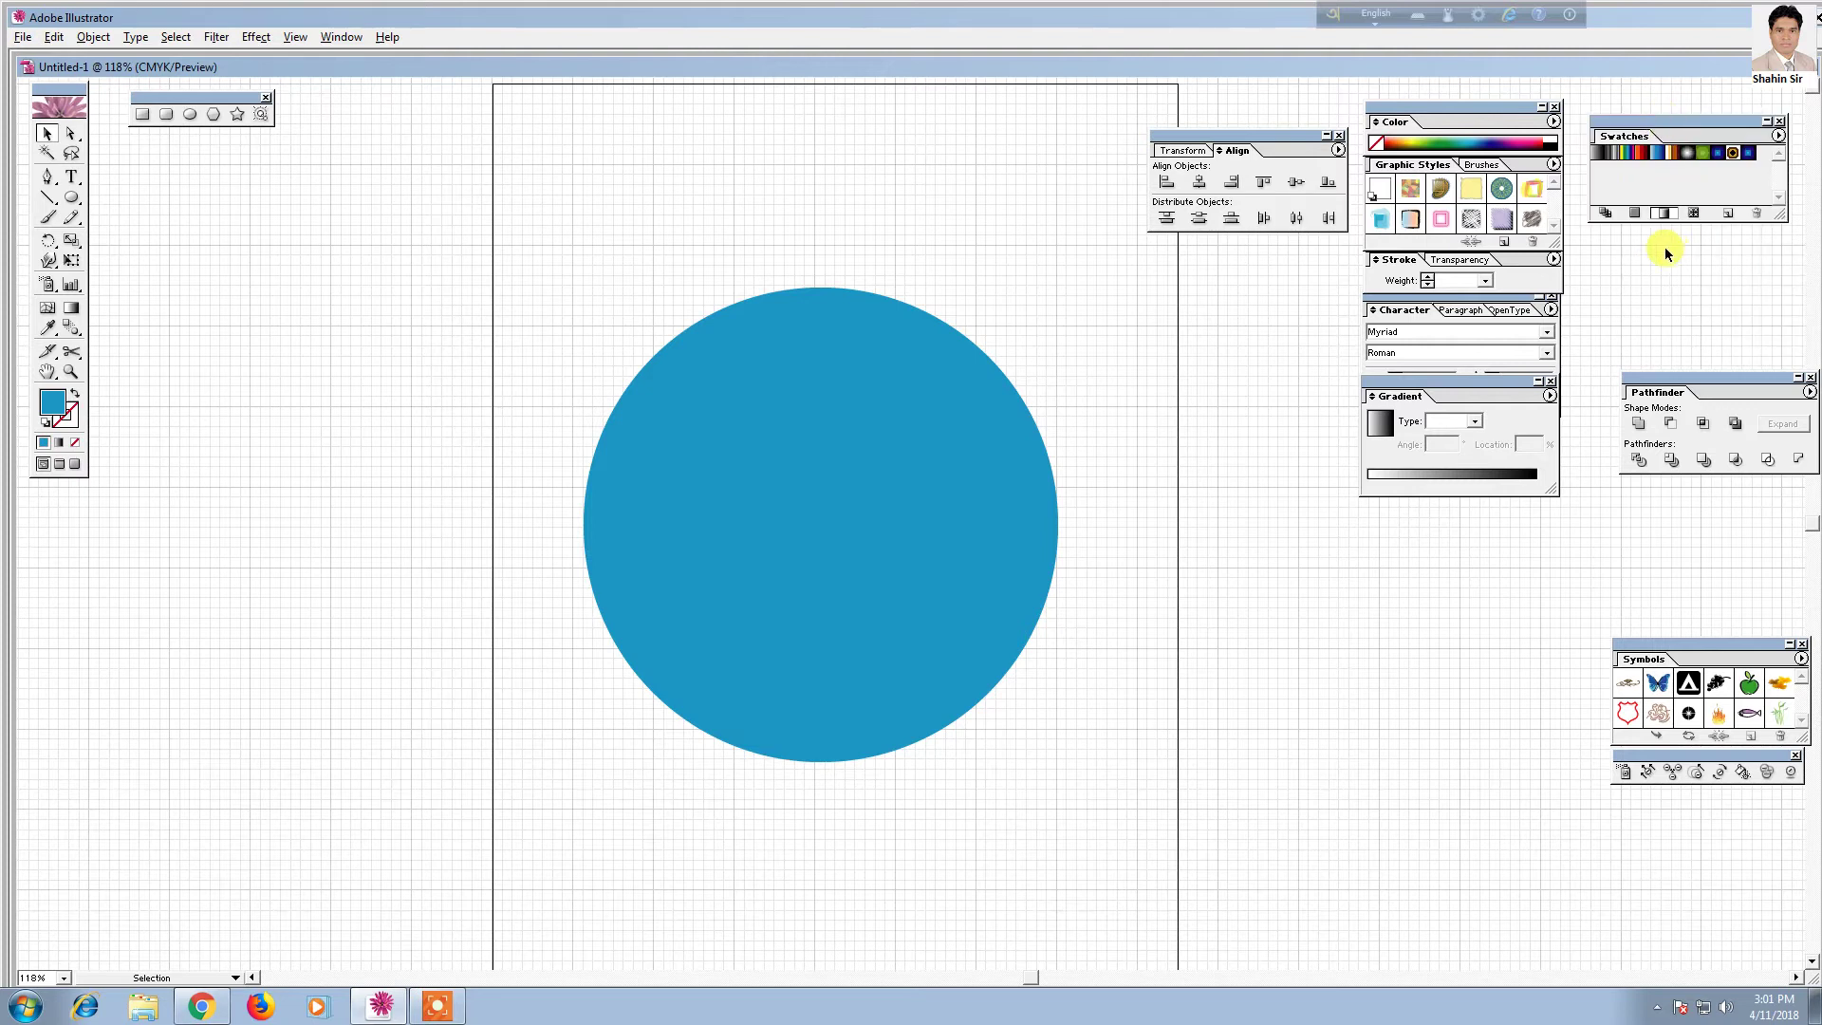
Expand the Swatches panel to show every colour and fill the circle orange
click(1608, 215)
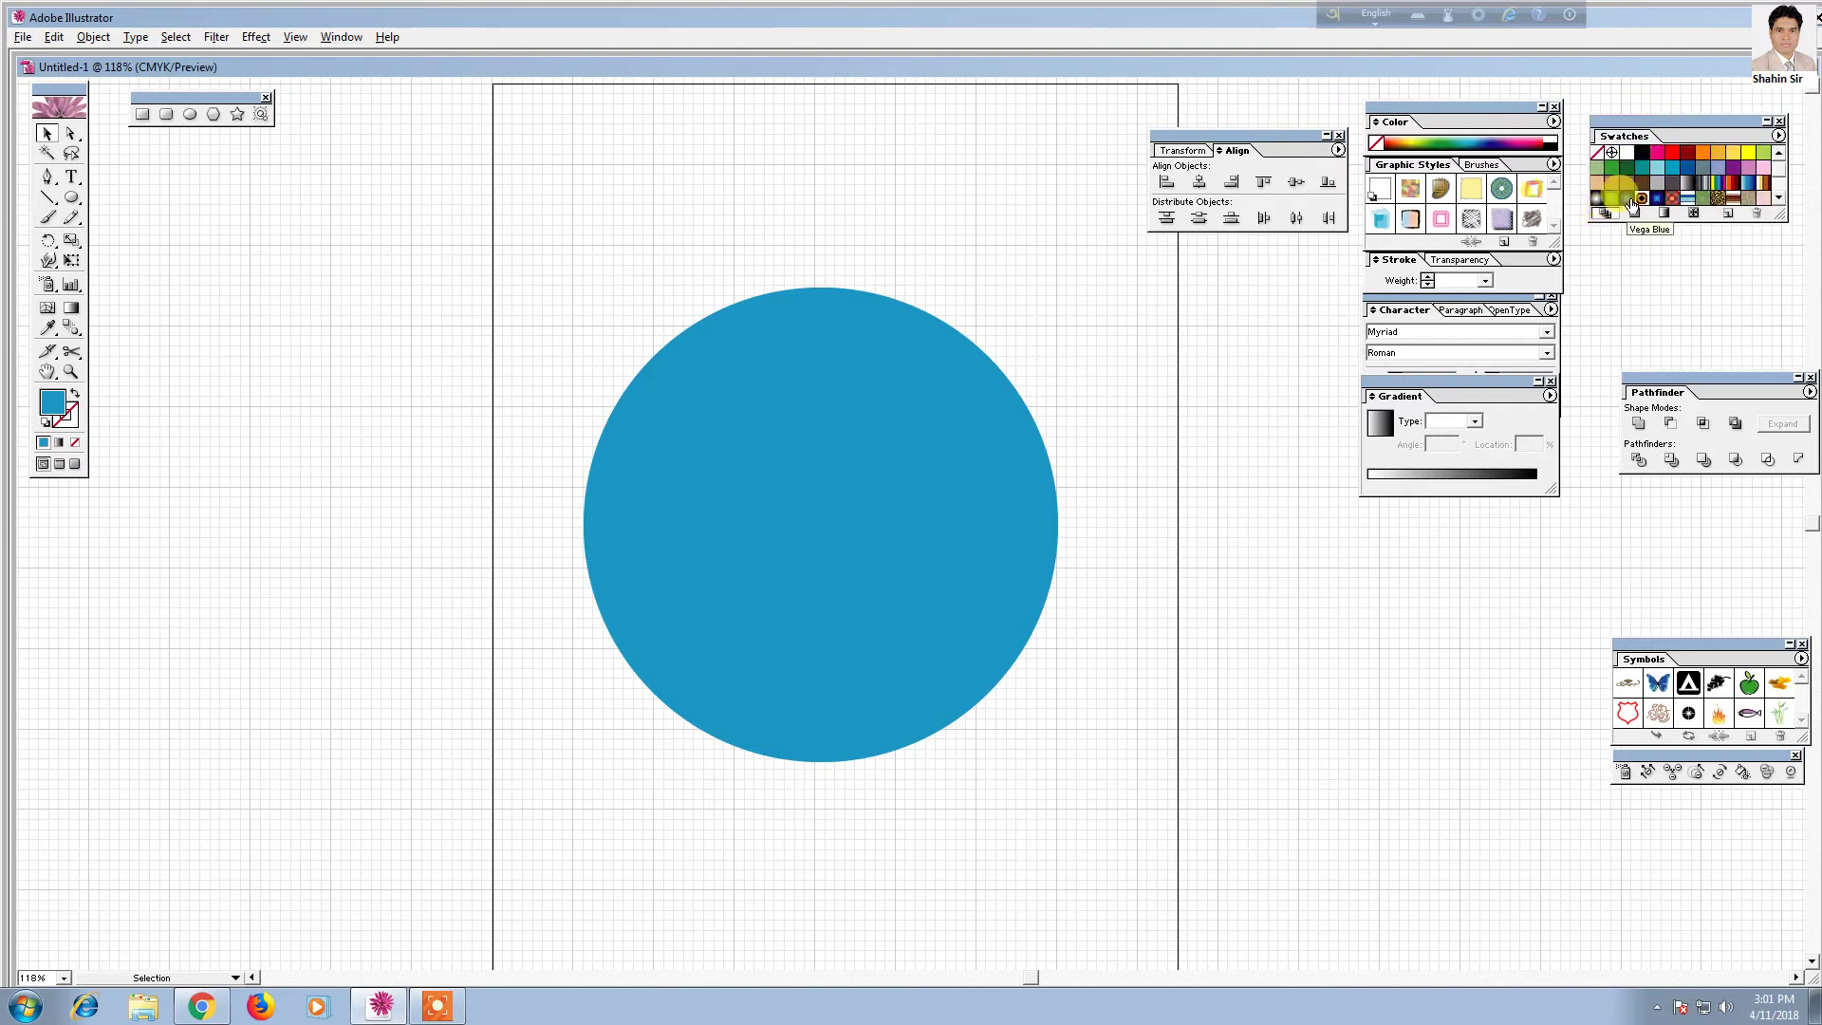
key(ctrl+a)
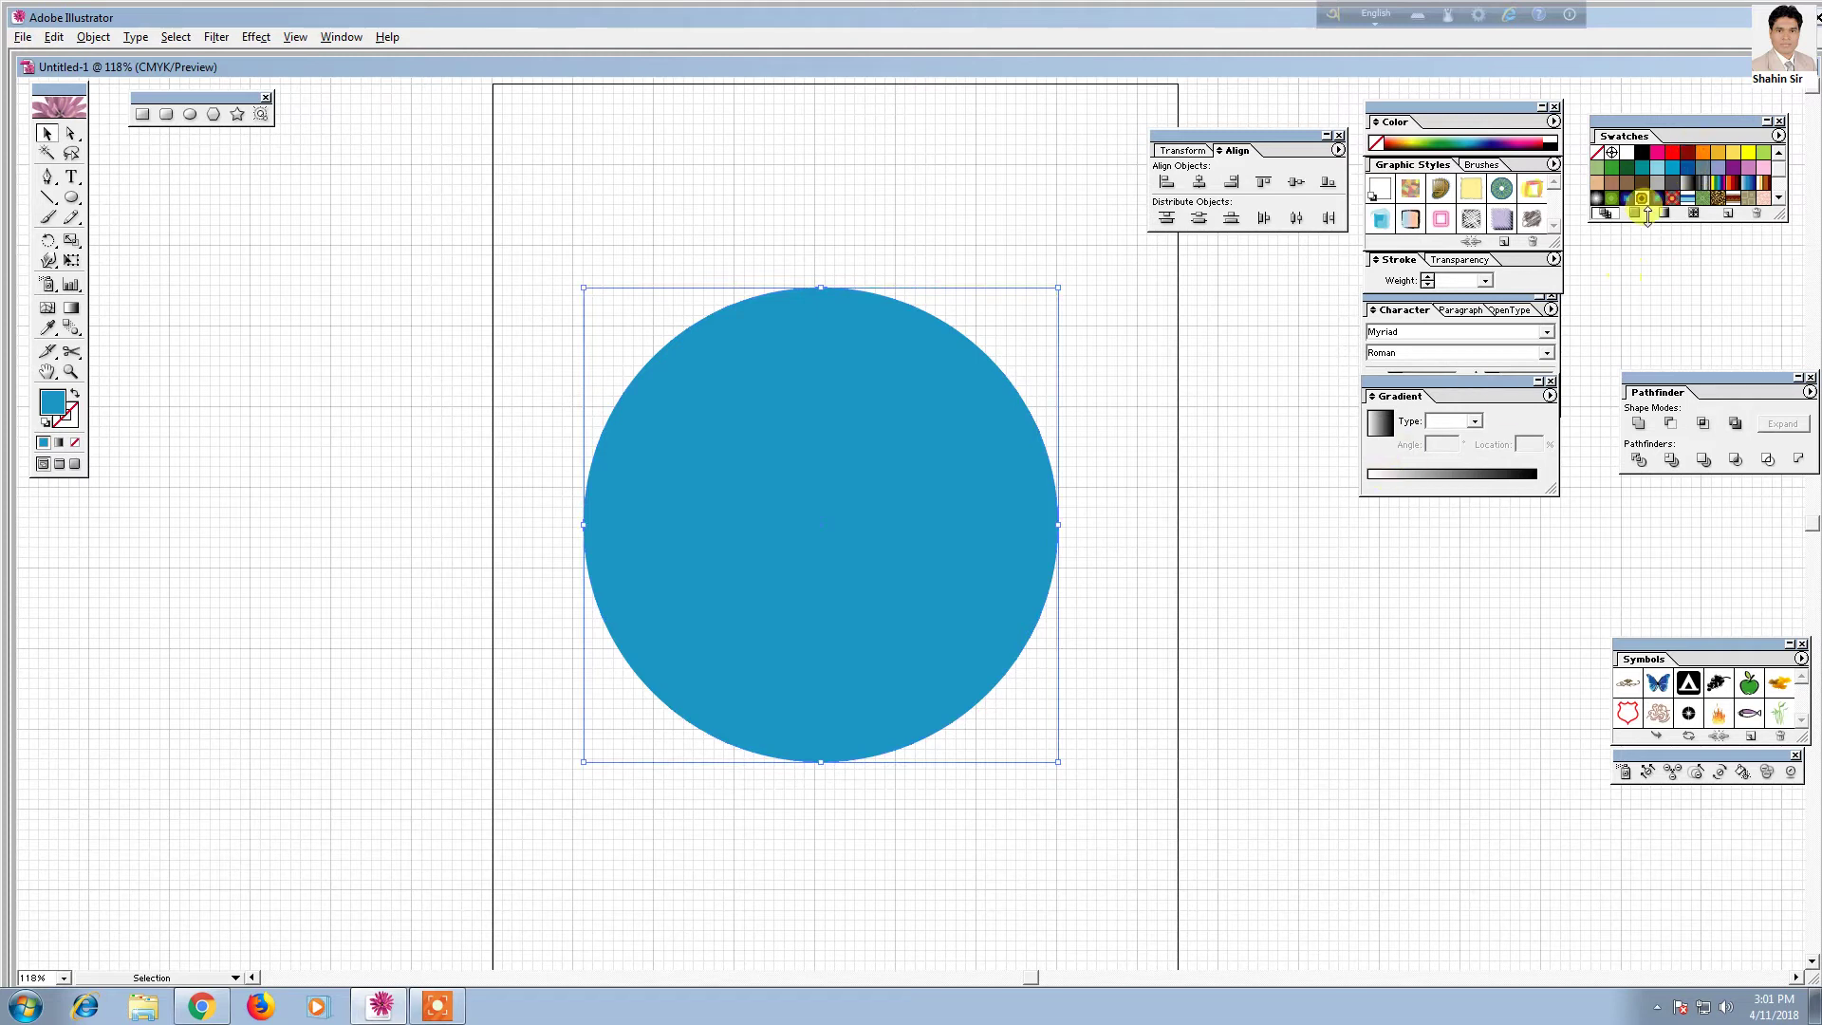
click(1699, 155)
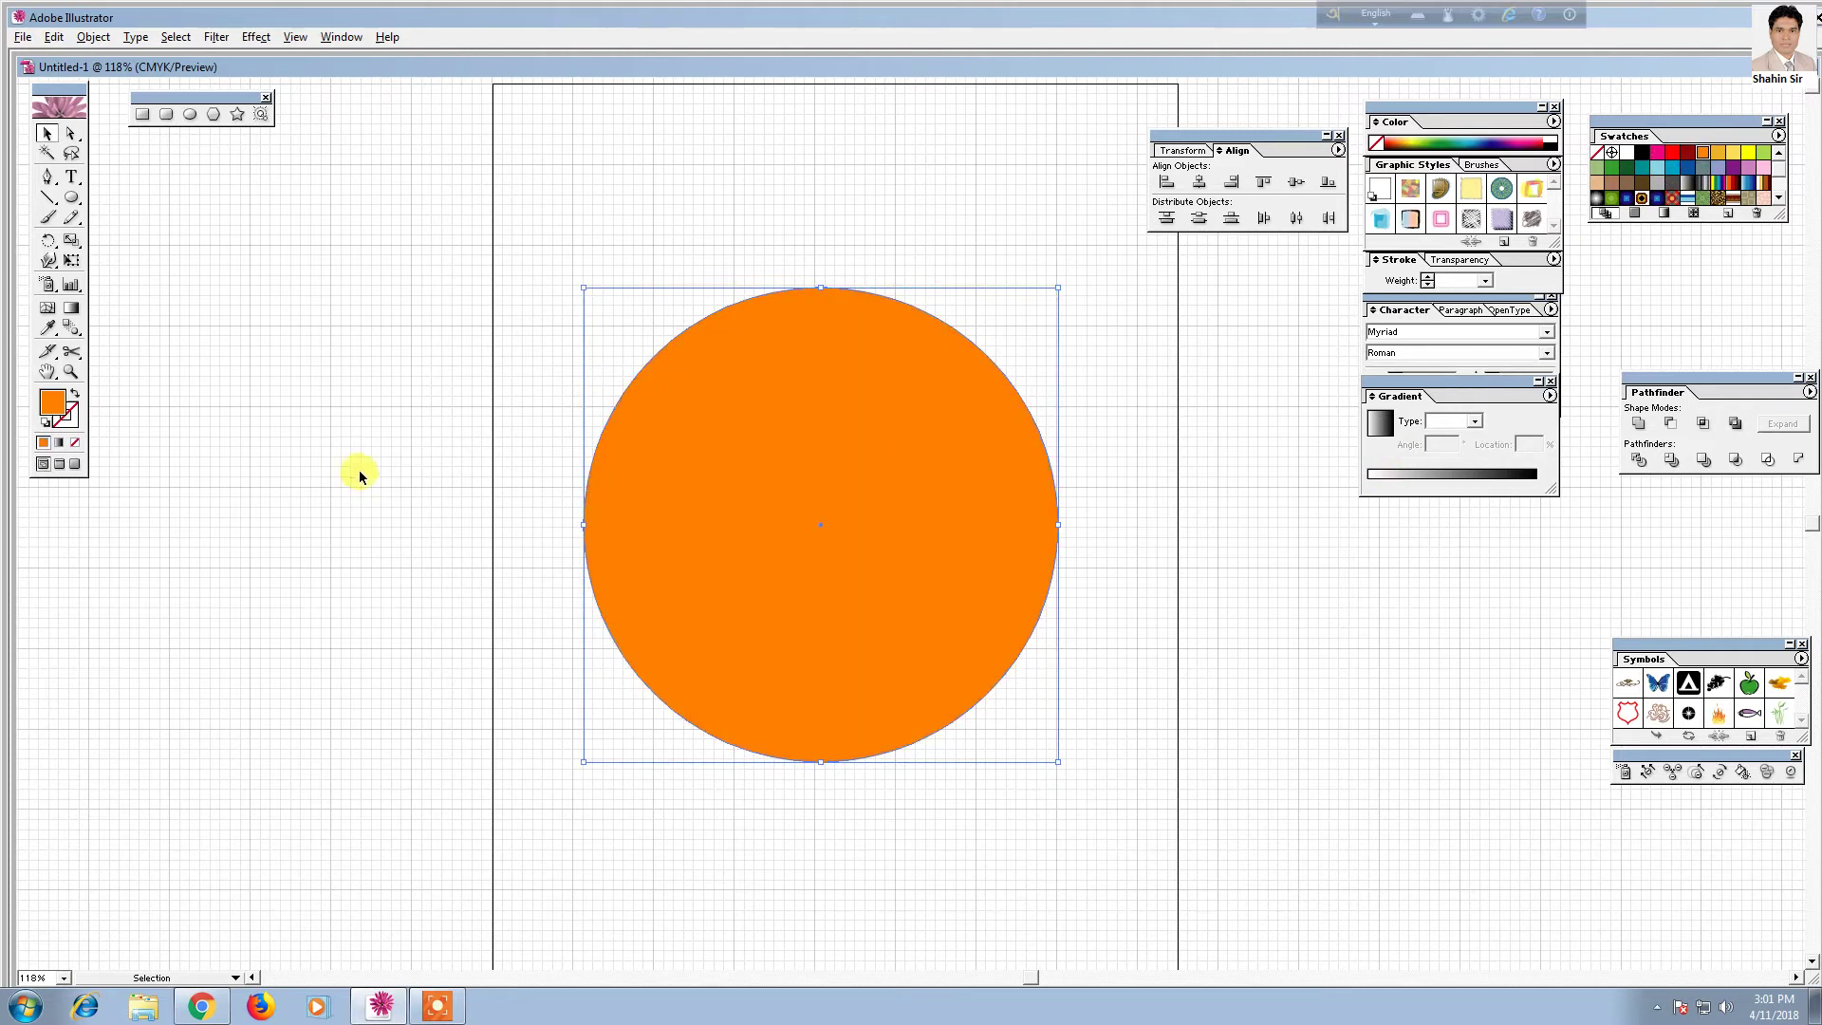
Give the circle a darker orange from the Color spectrum bar and deselect it to preview
click(922, 845)
click(880, 706)
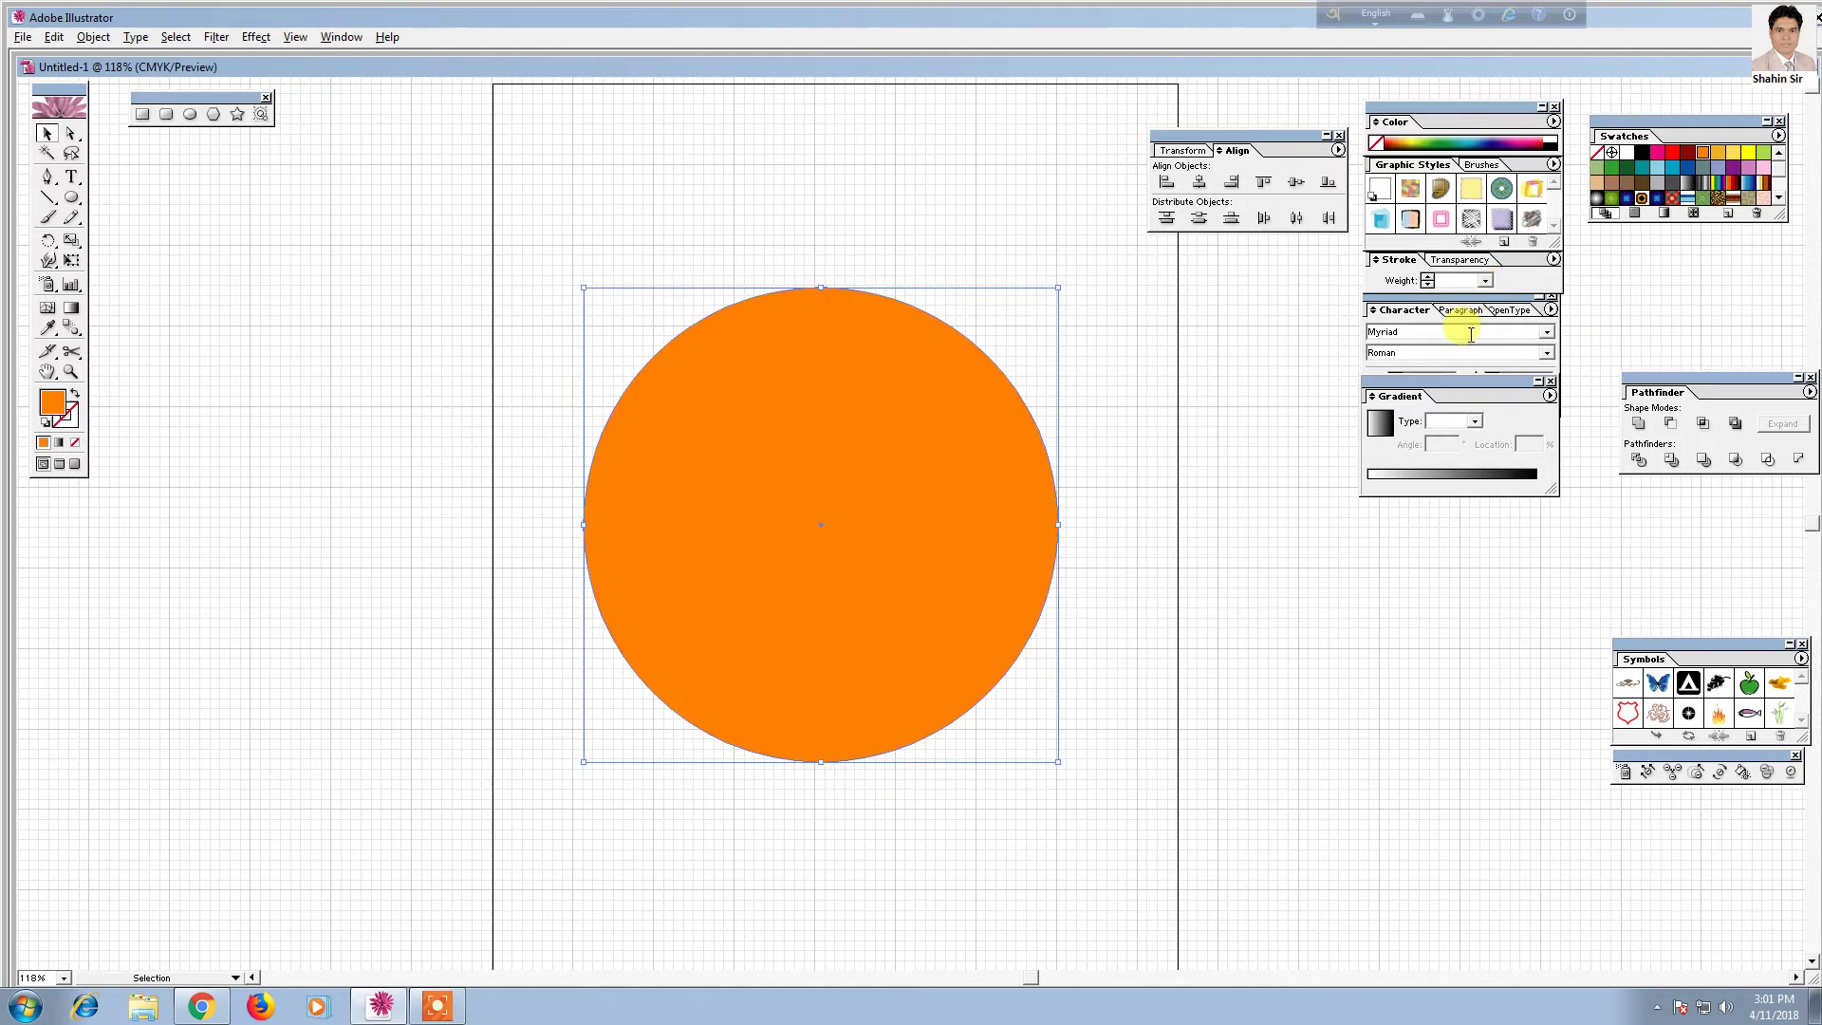
click(1623, 139)
click(1409, 136)
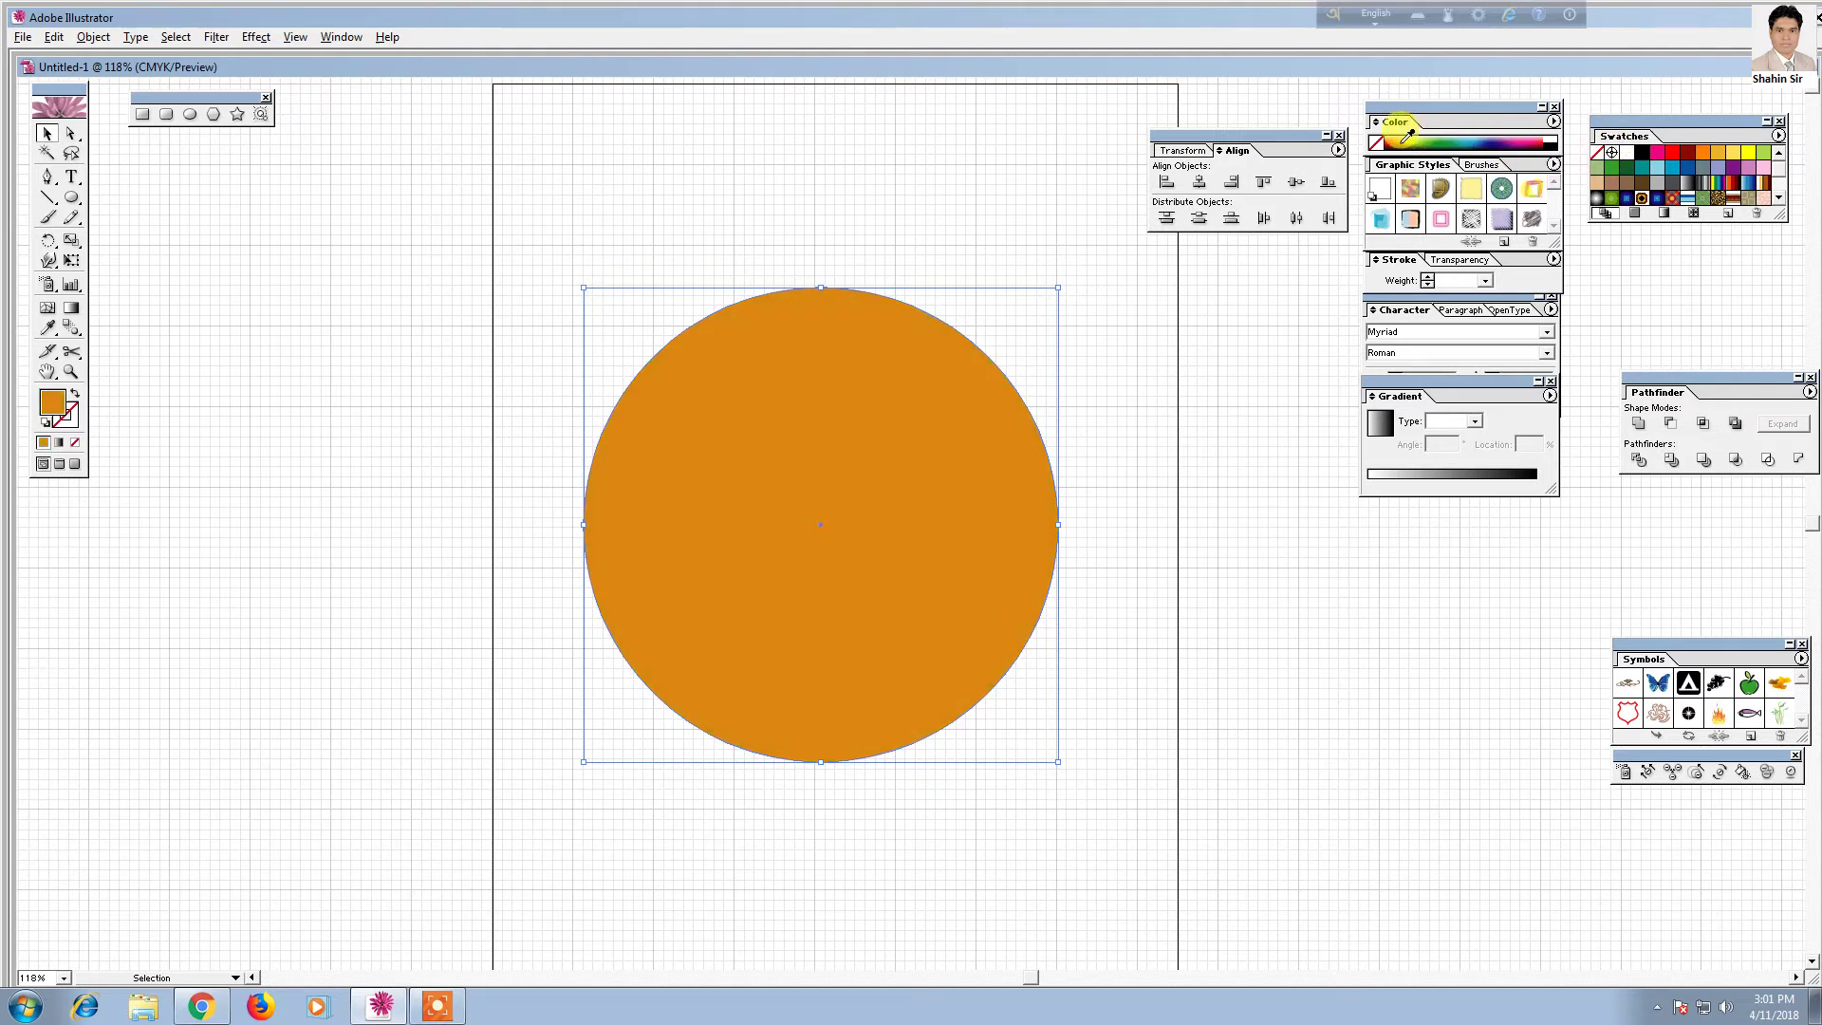
click(1106, 508)
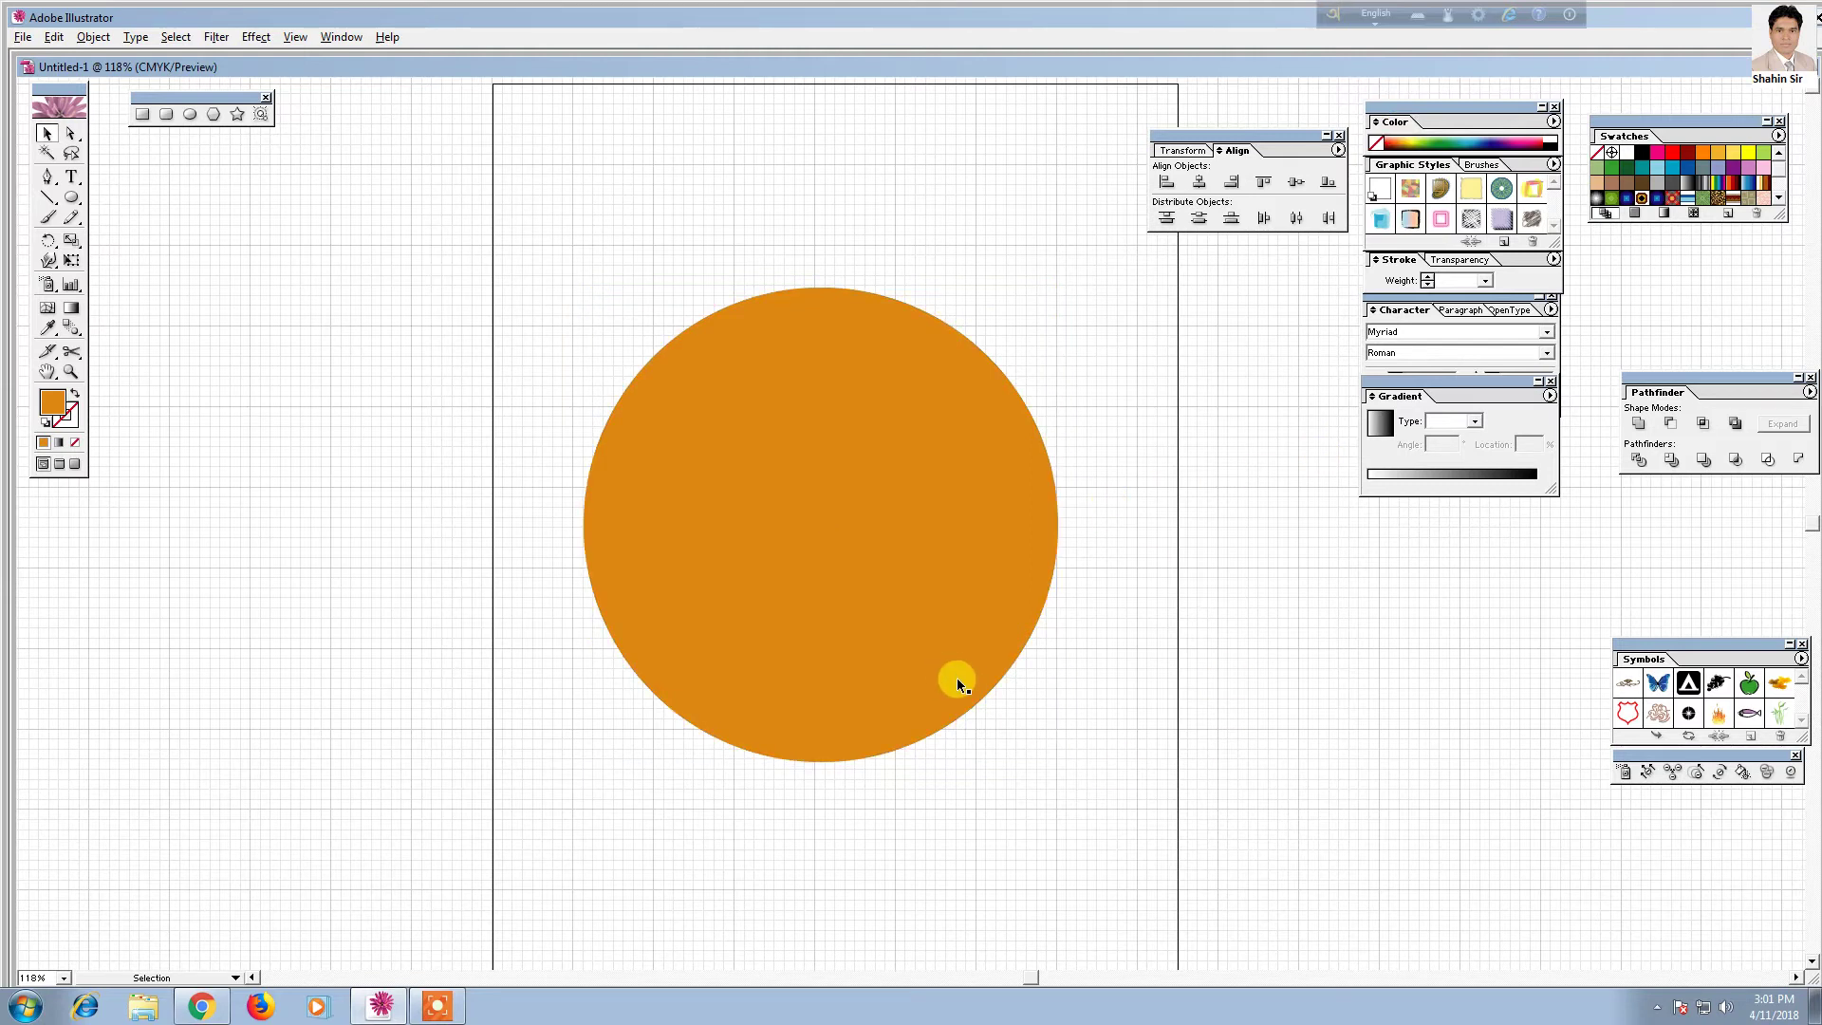
scroll(823, 806, right, 5)
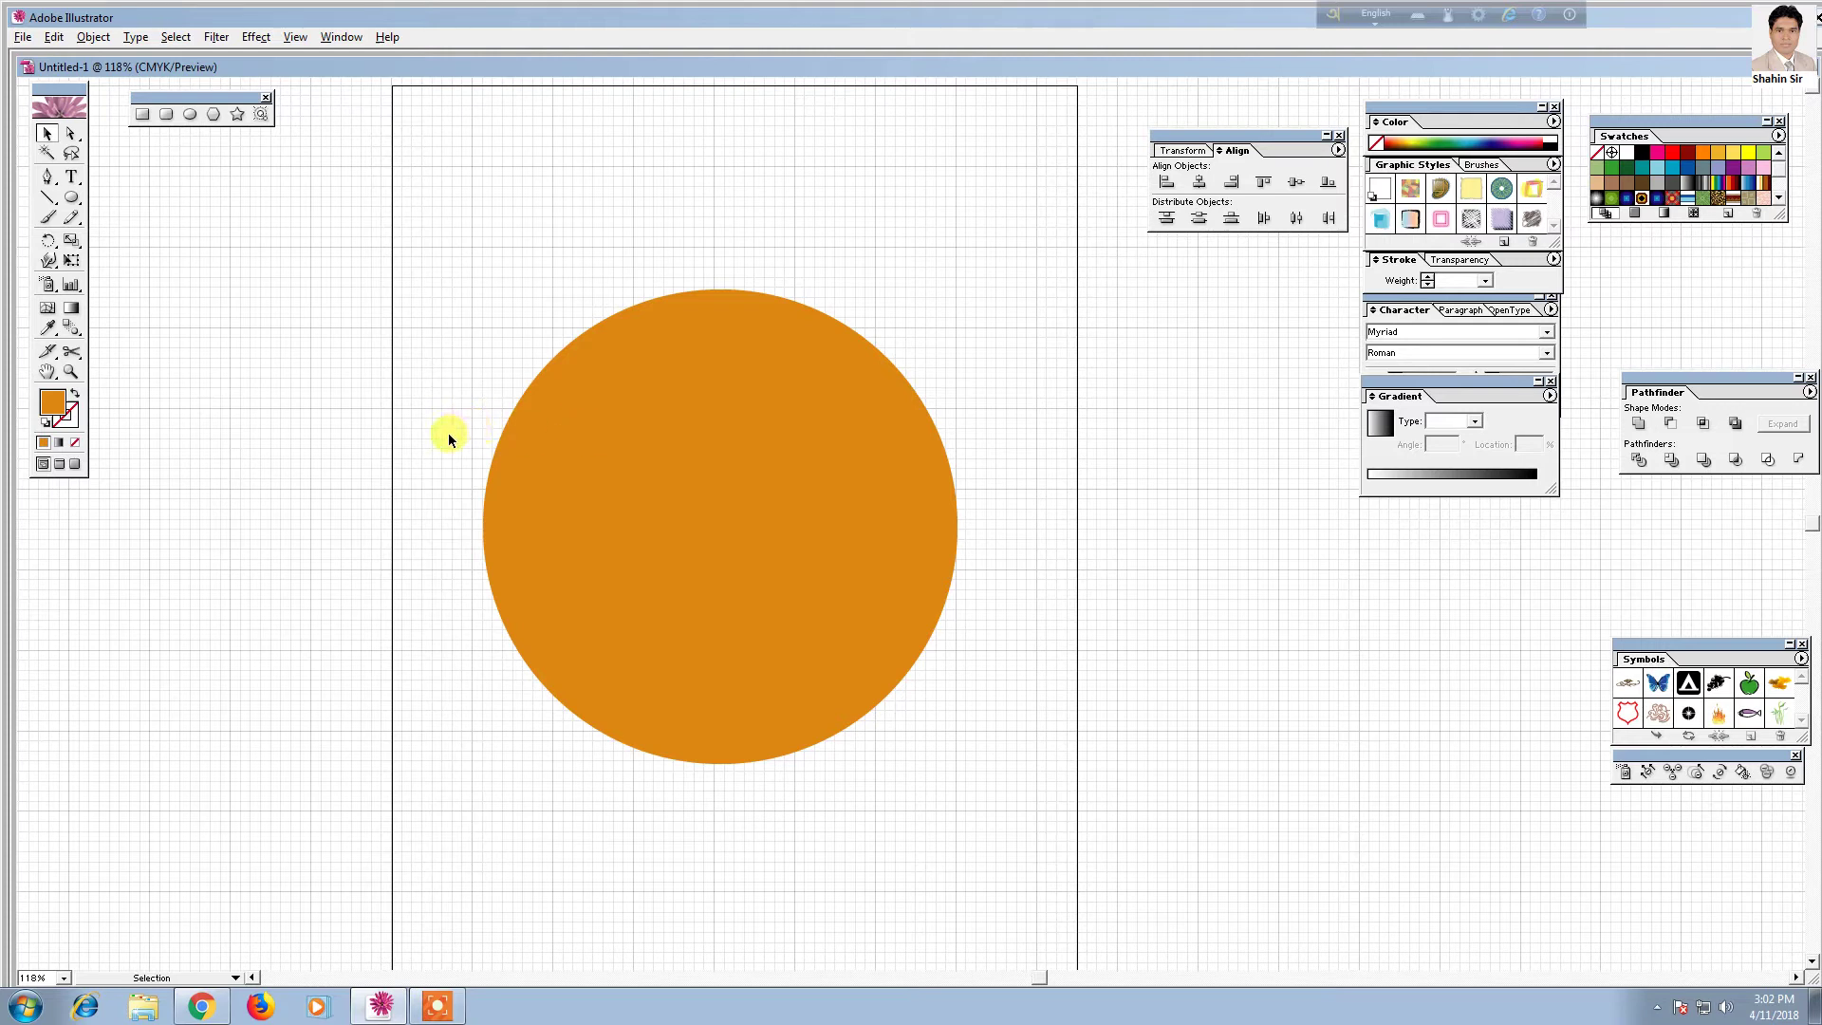
Start a Pen path across the circle and make it an orange stroke with no fill
click(47, 177)
click(448, 440)
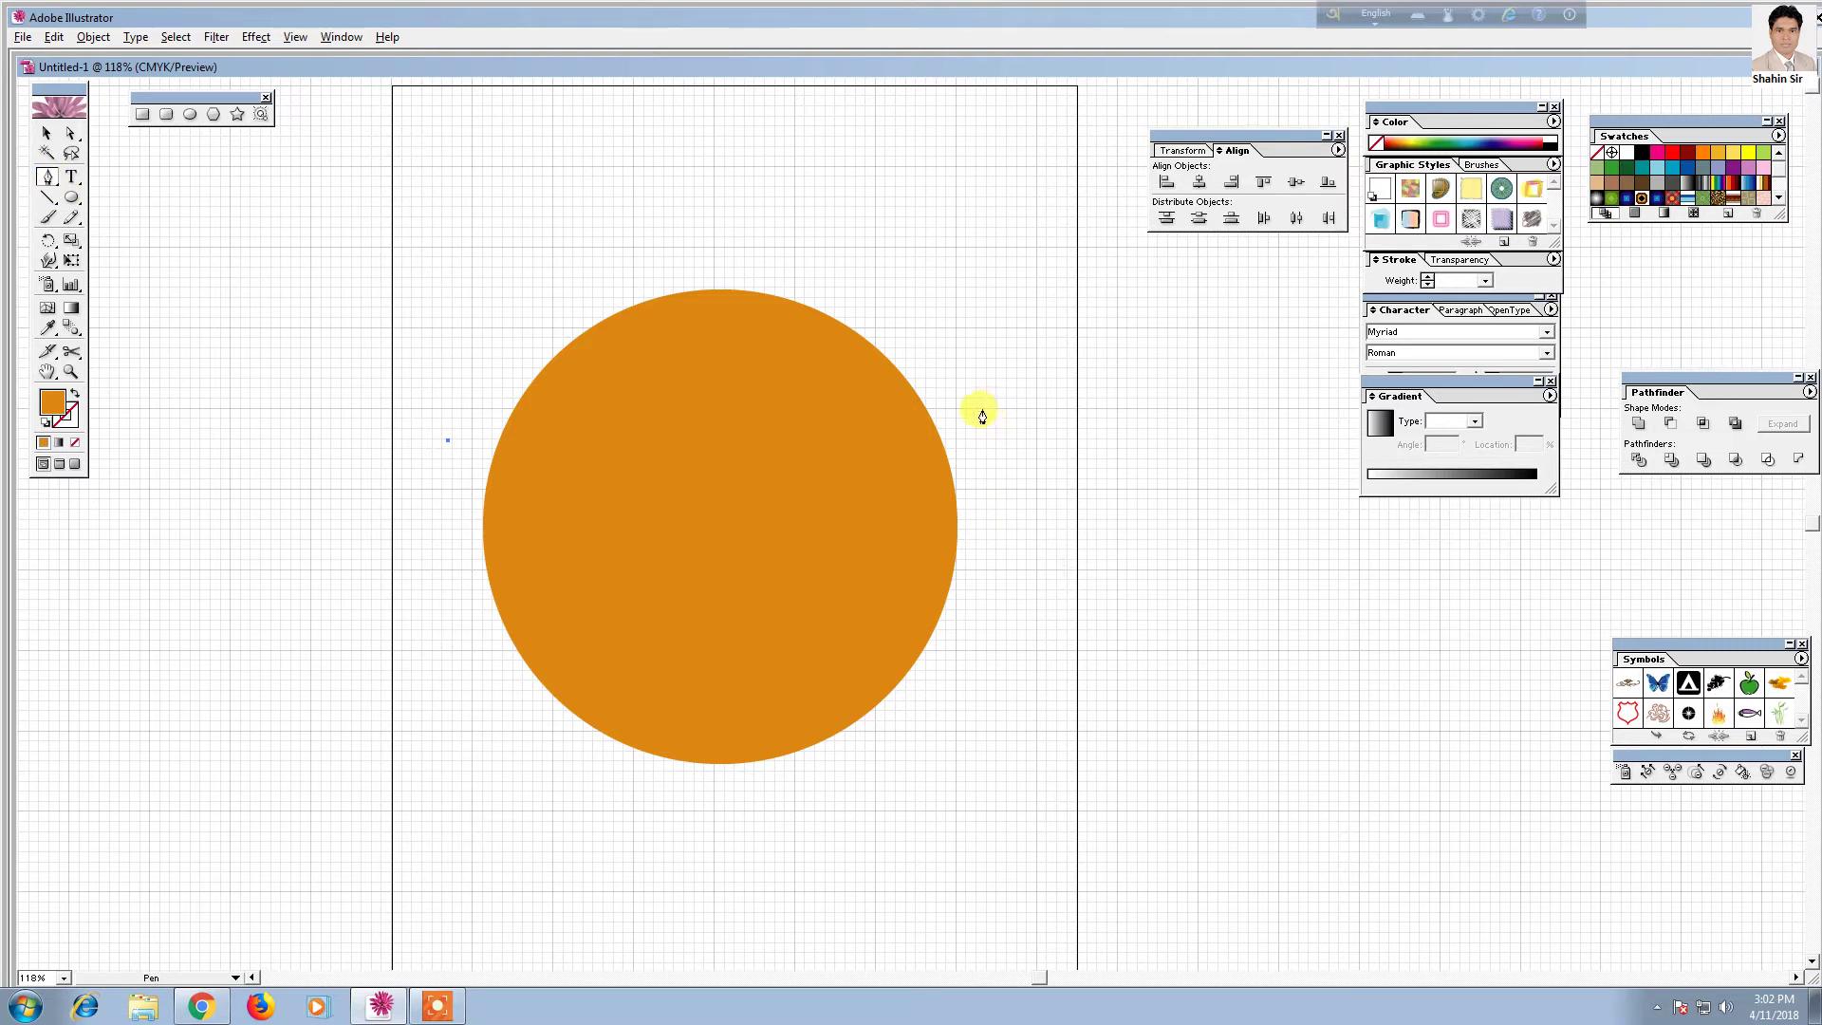
drag(980, 414, 1209, 541)
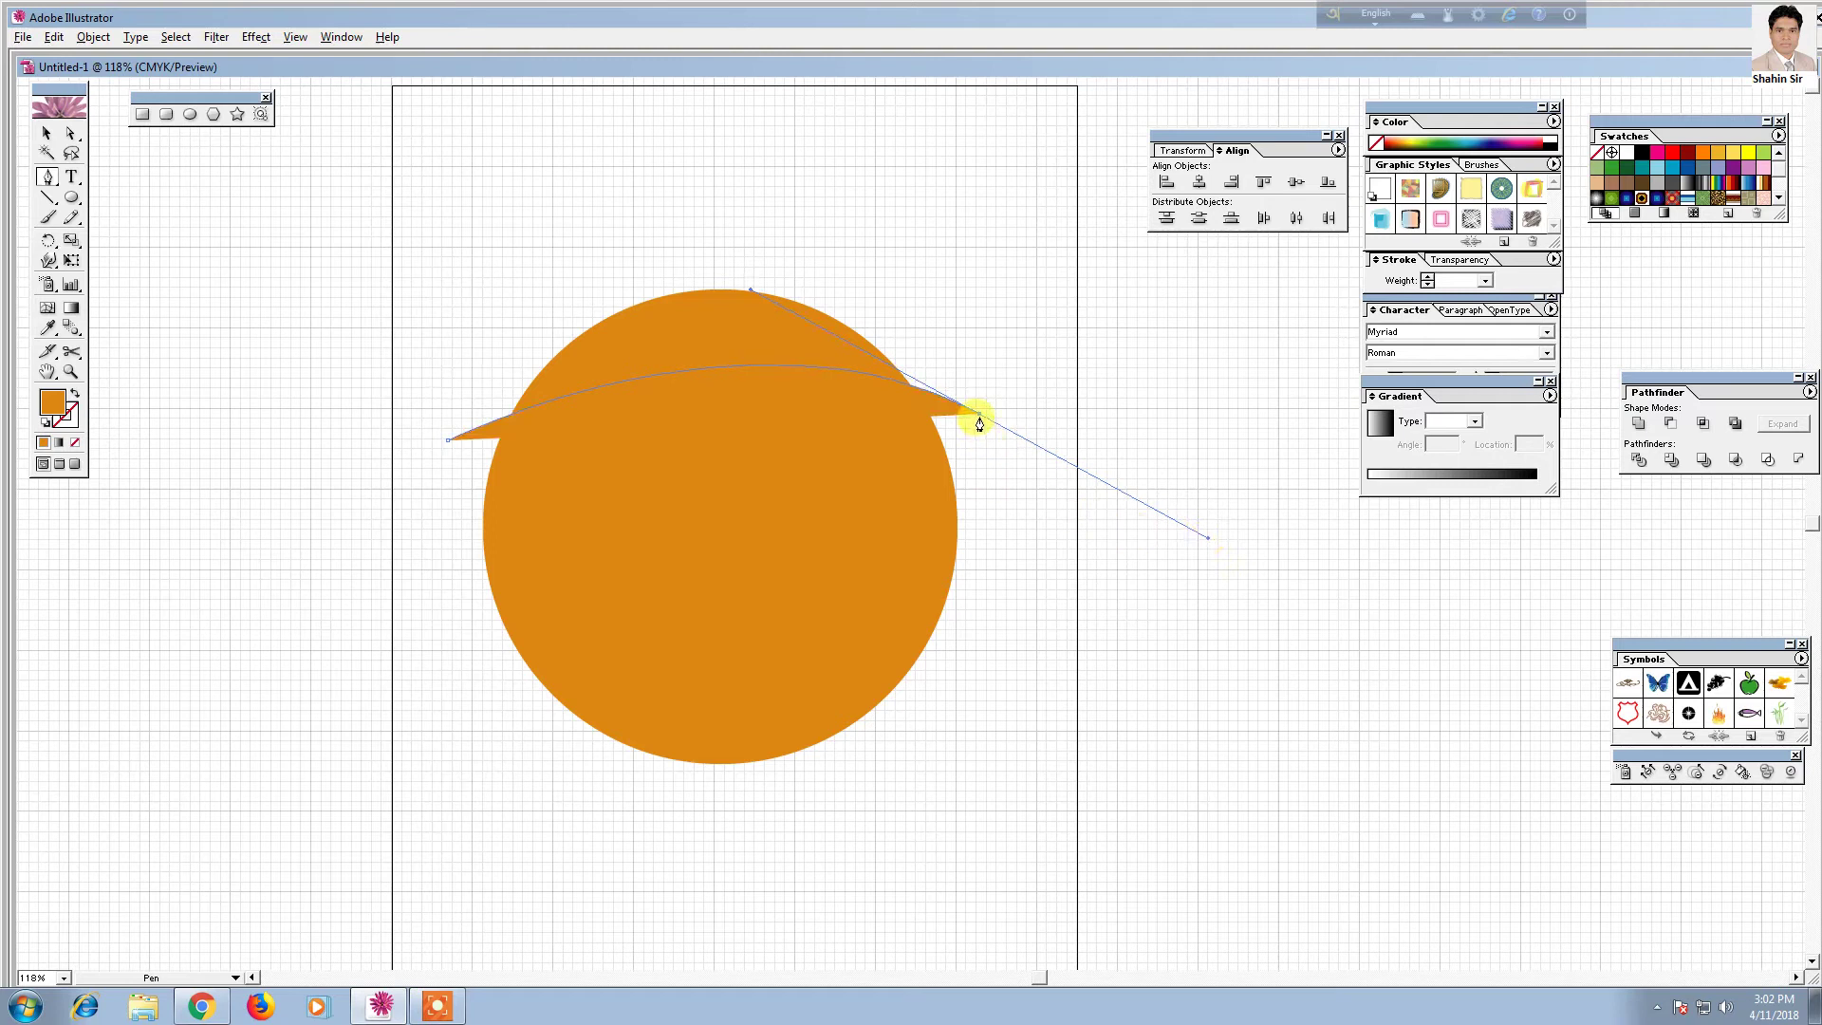
drag(377, 562, 127, 462)
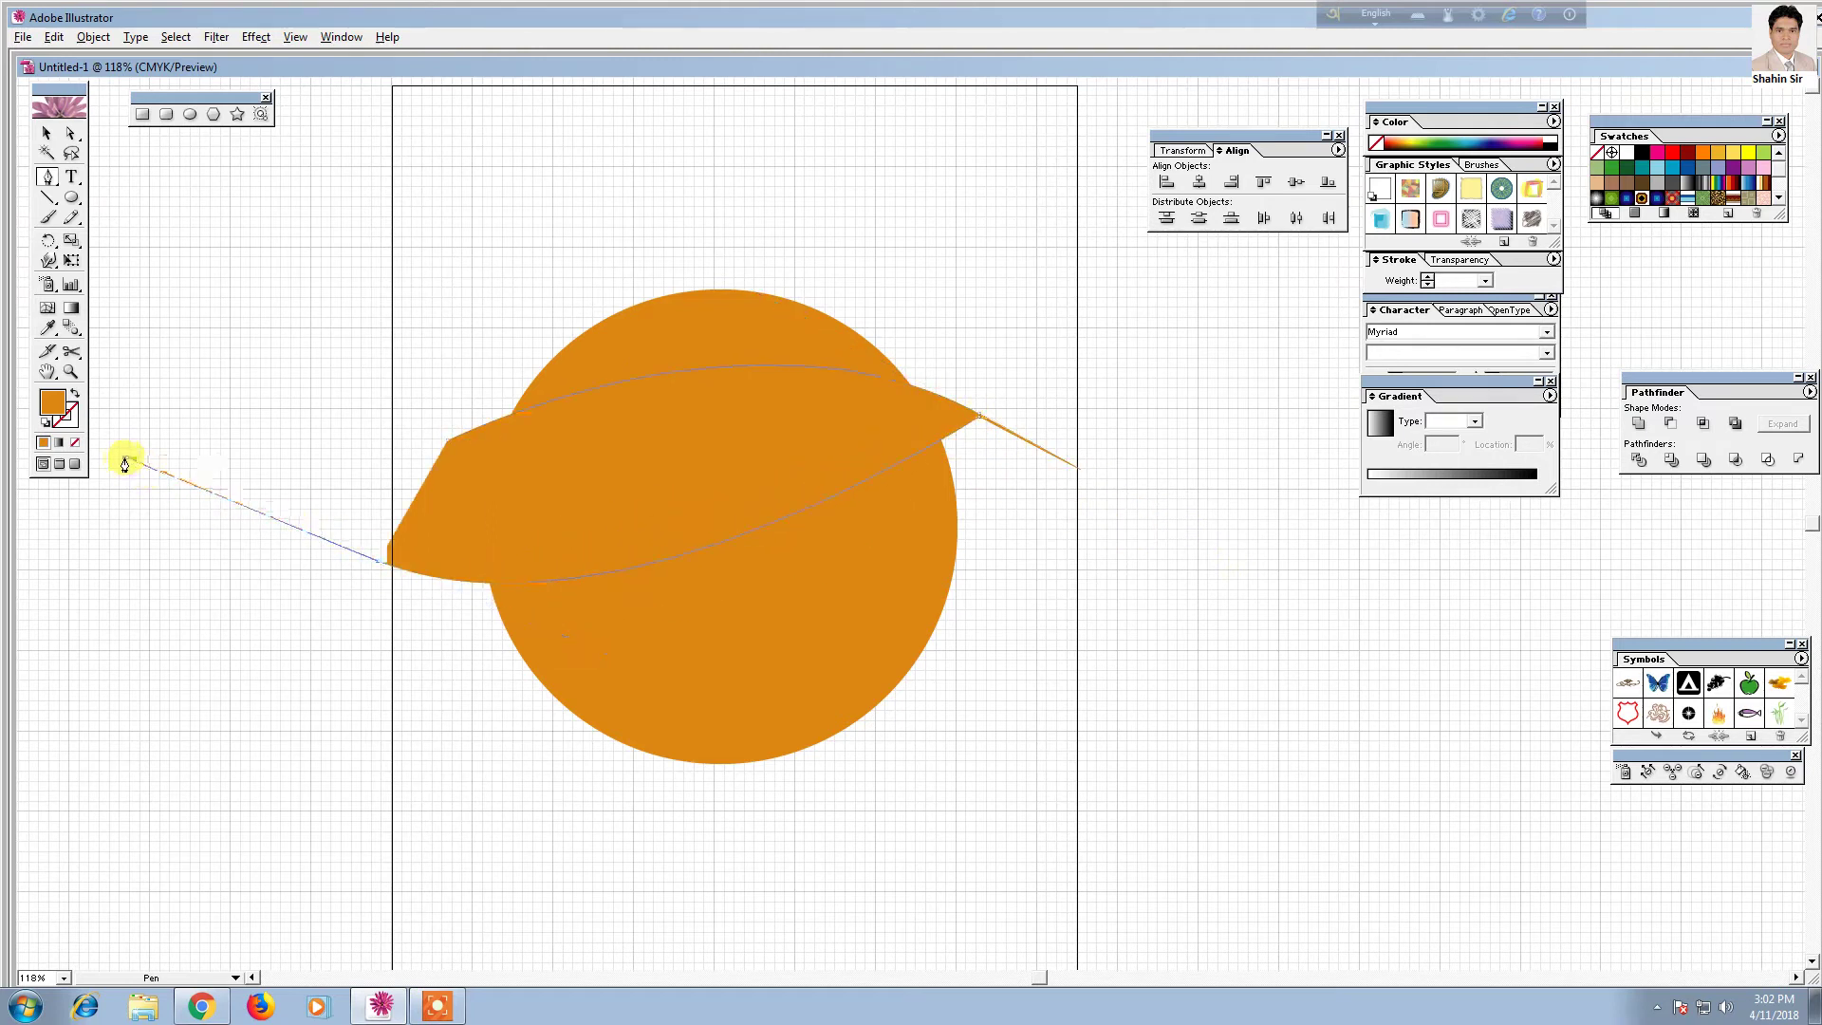
click(124, 458)
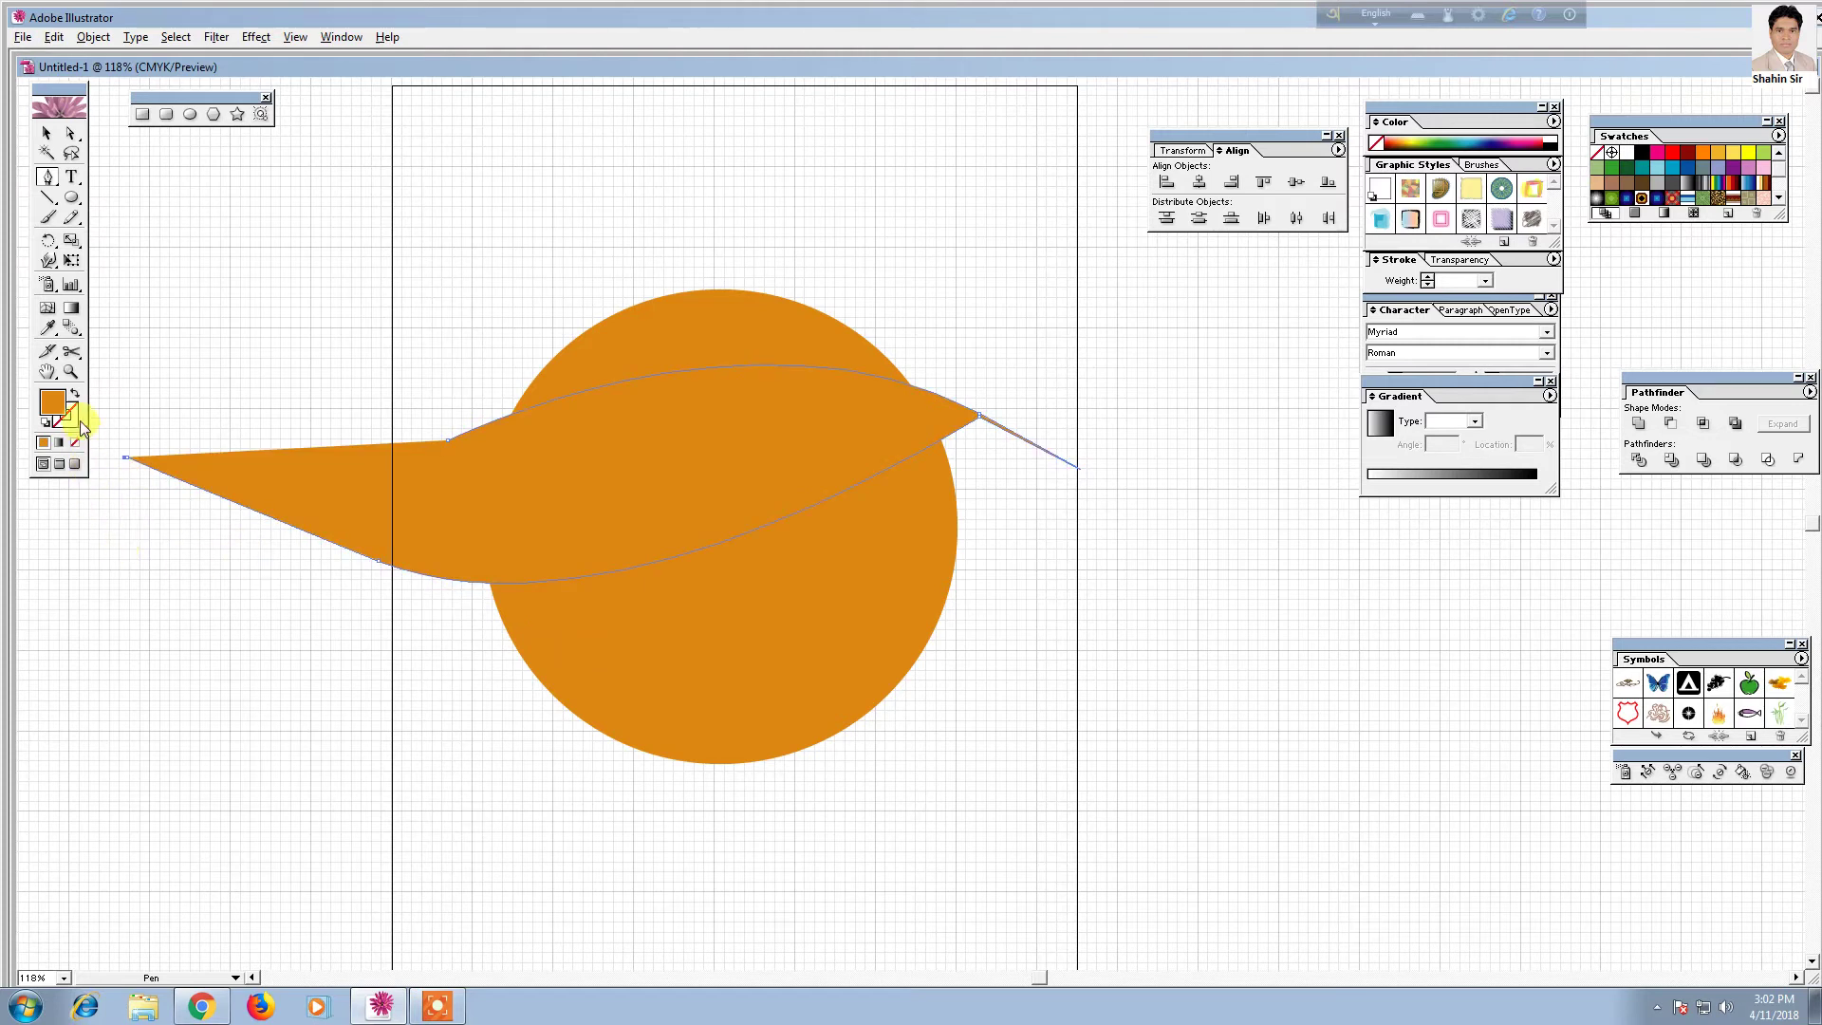
click(76, 395)
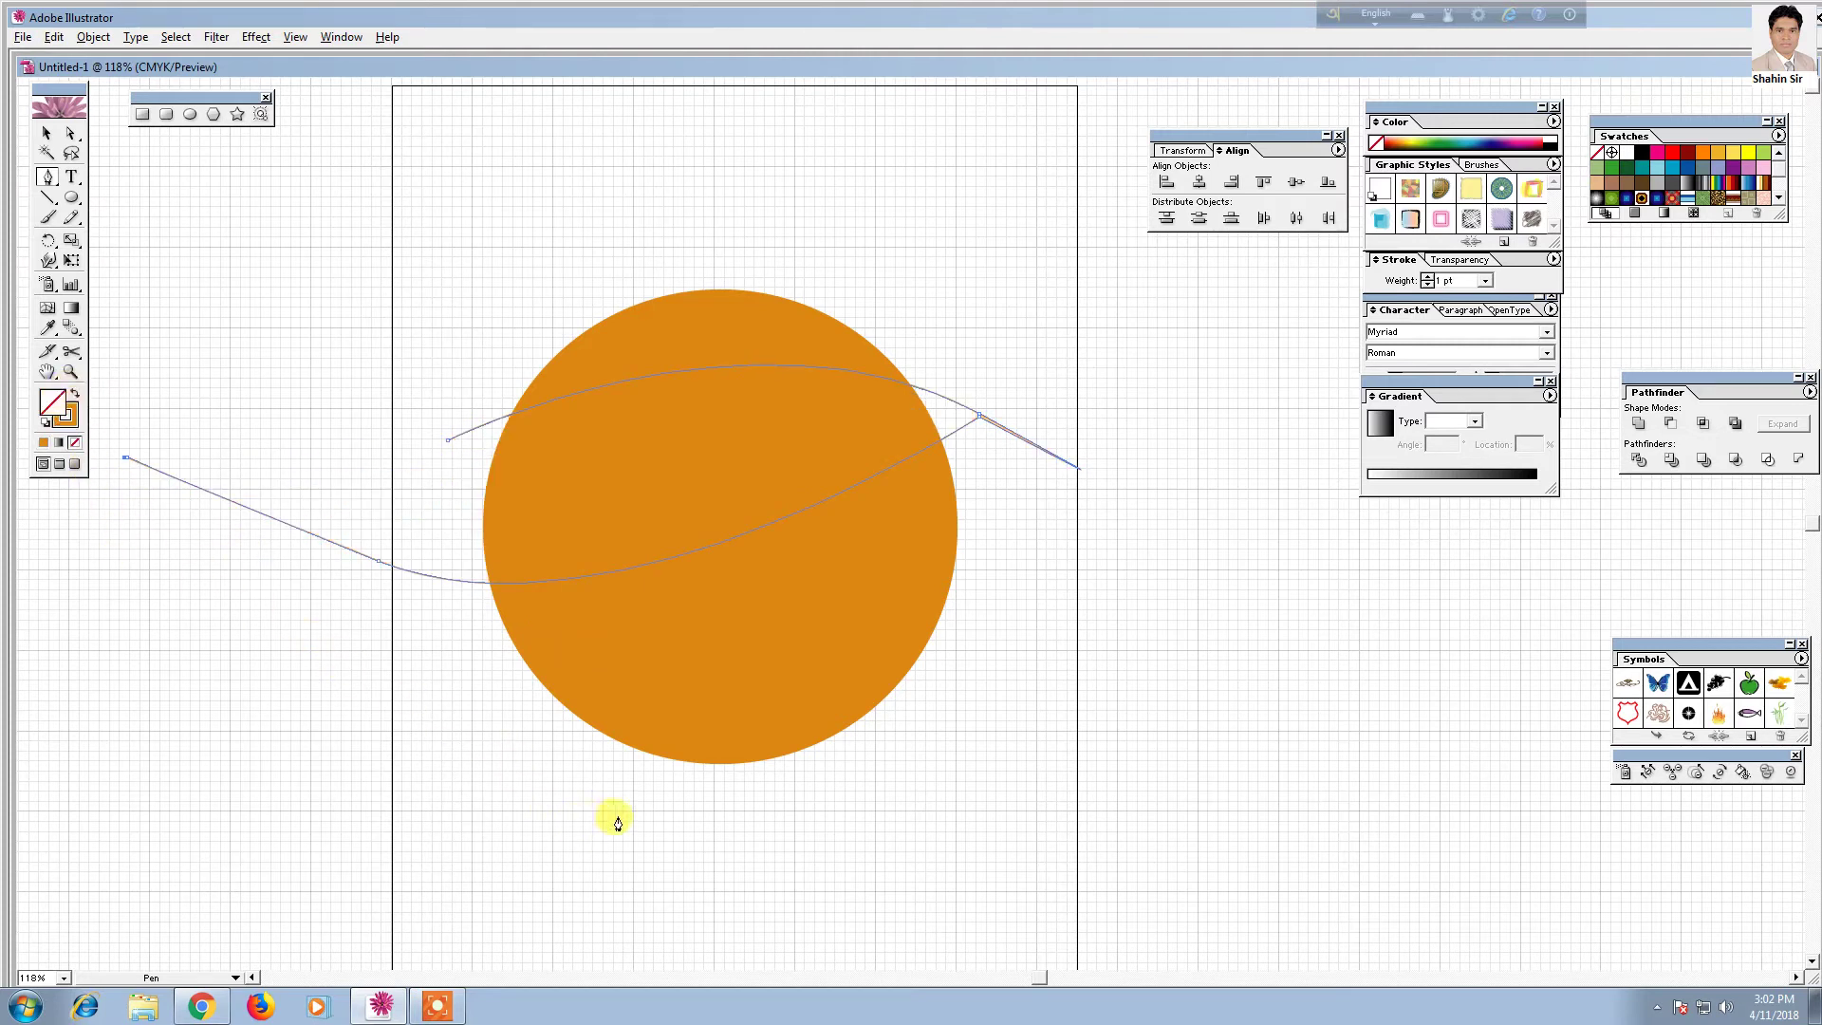
Extend the leaf path with another sweeping curve, then marquee-select both curves
mouse_move(1025, 608)
mouse_down()
mouse_move(1336, 463)
mouse_move(1545, 458)
mouse_move(1329, 354)
mouse_up()
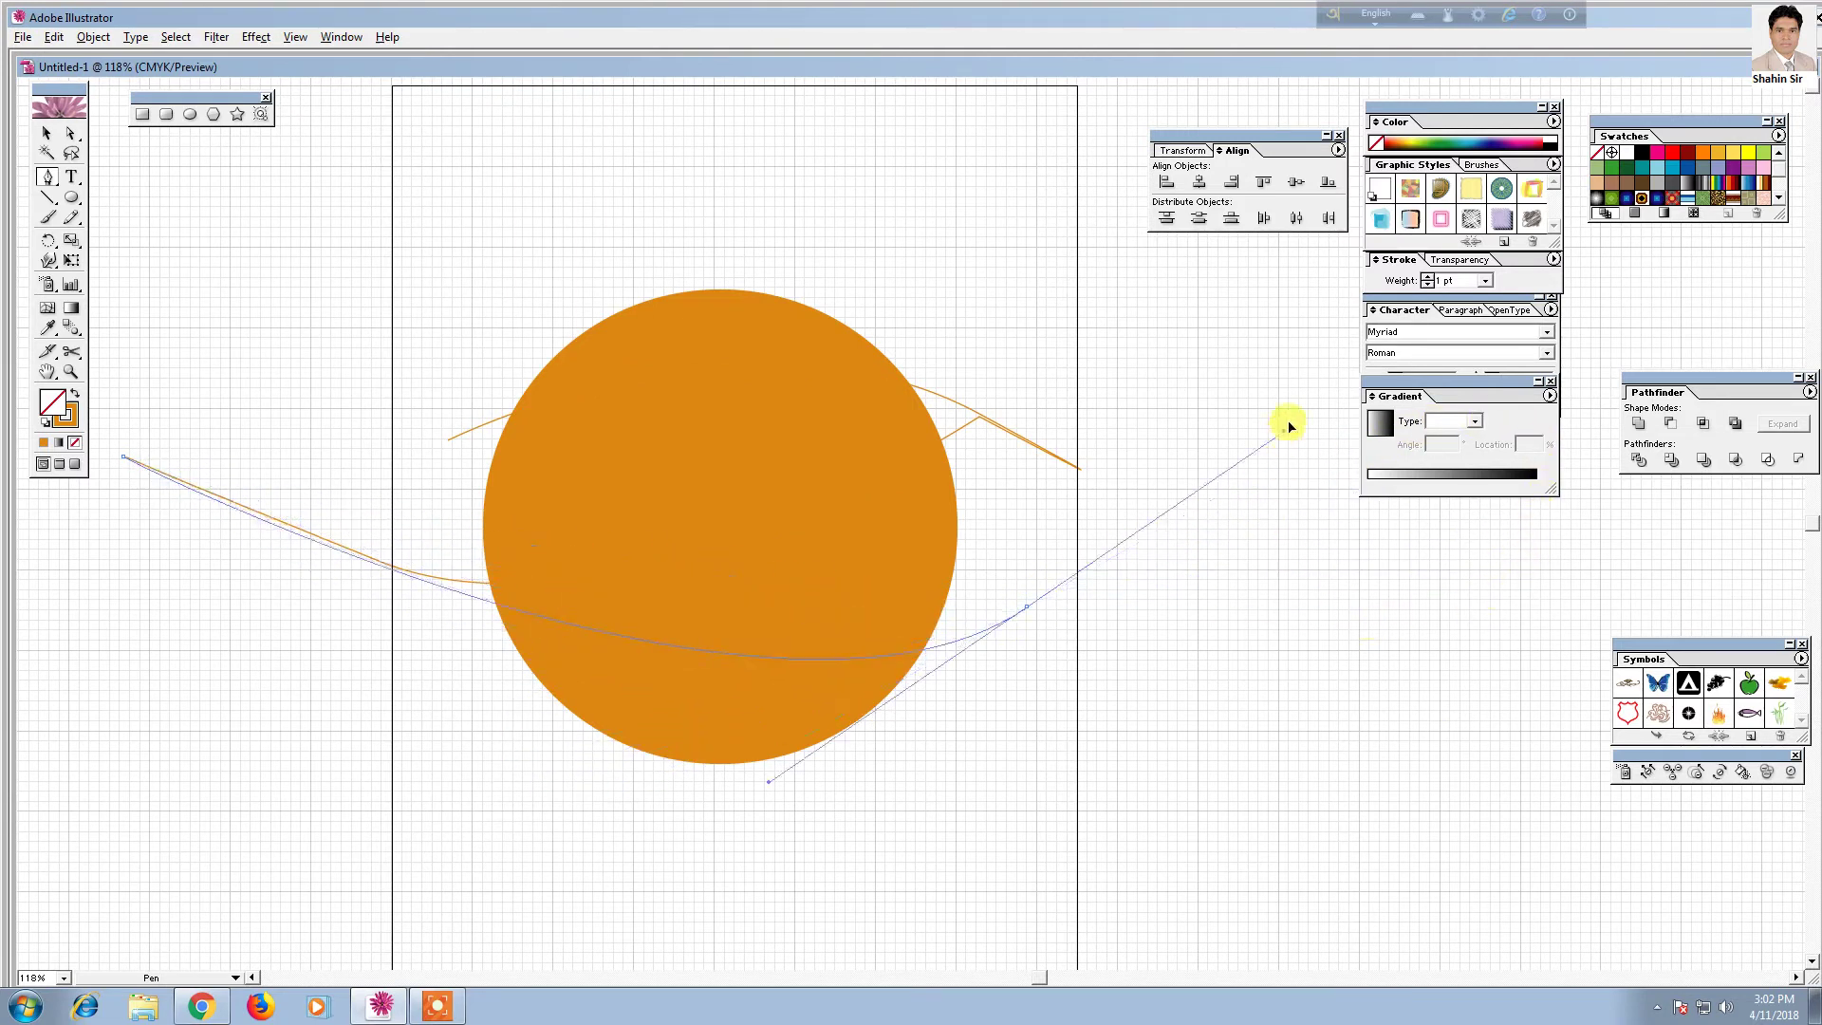
drag(1329, 354, 1338, 399)
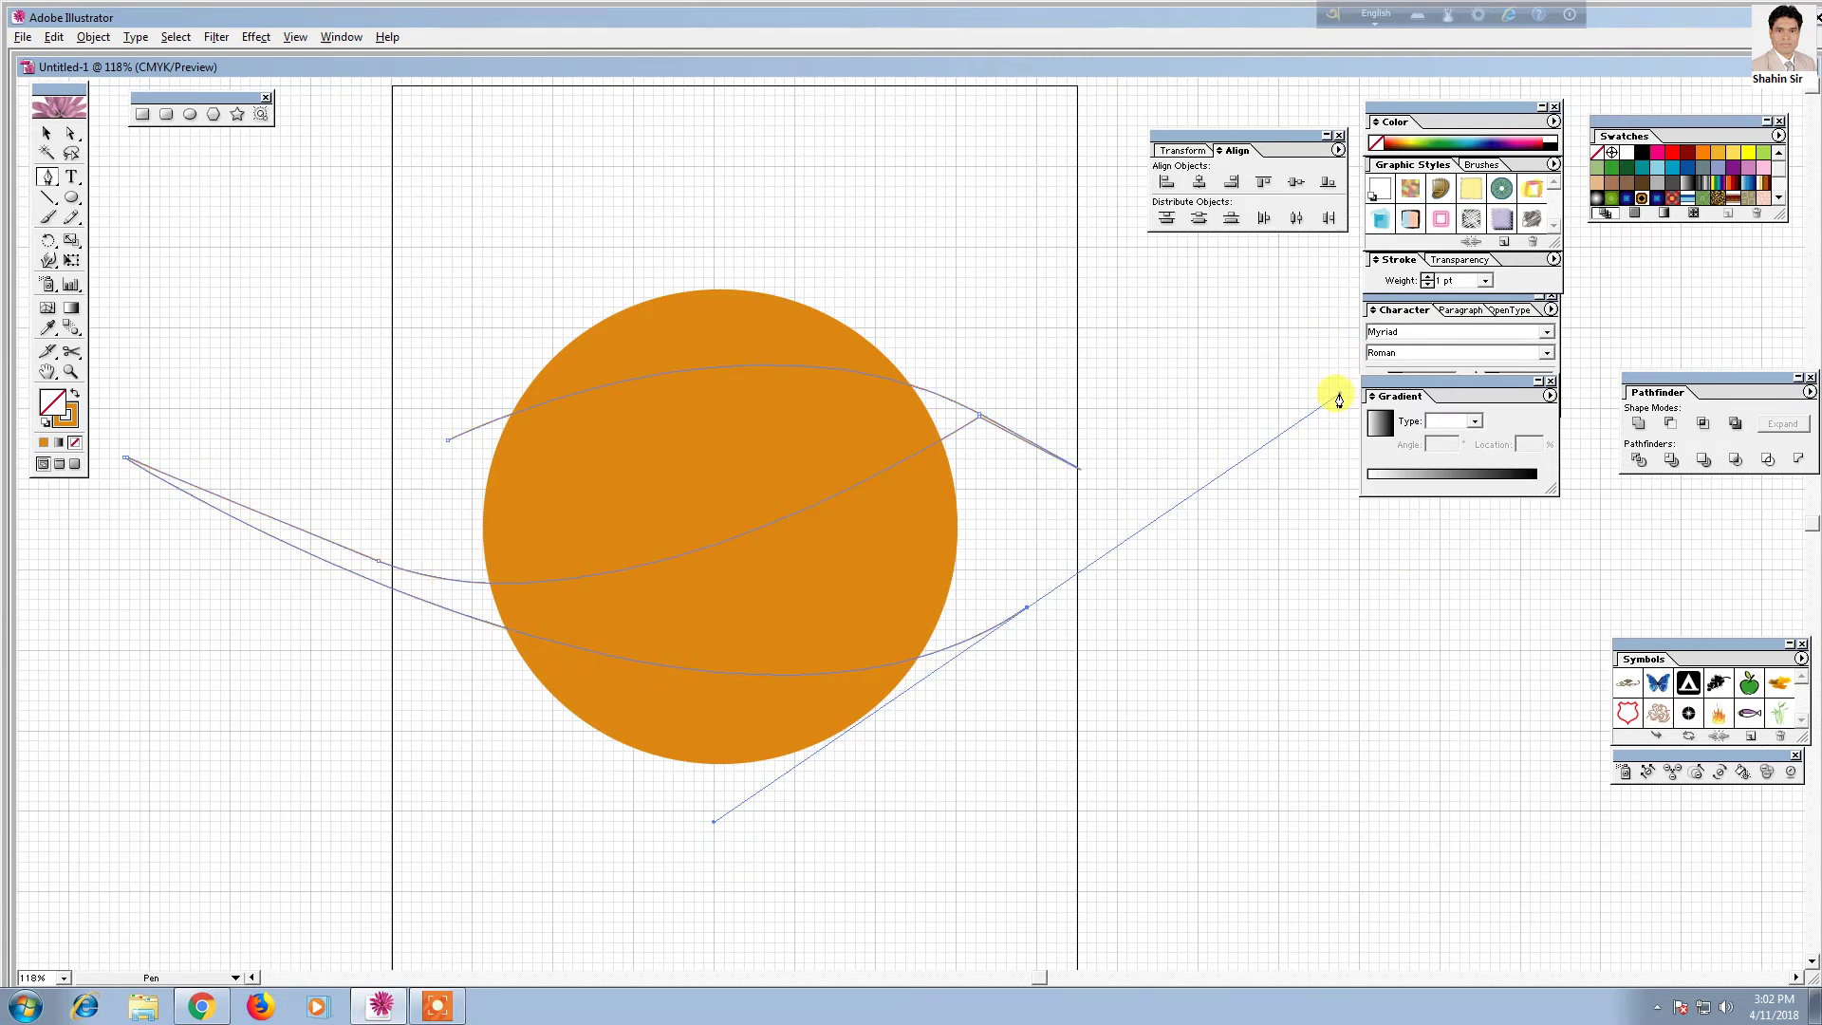
click(1027, 615)
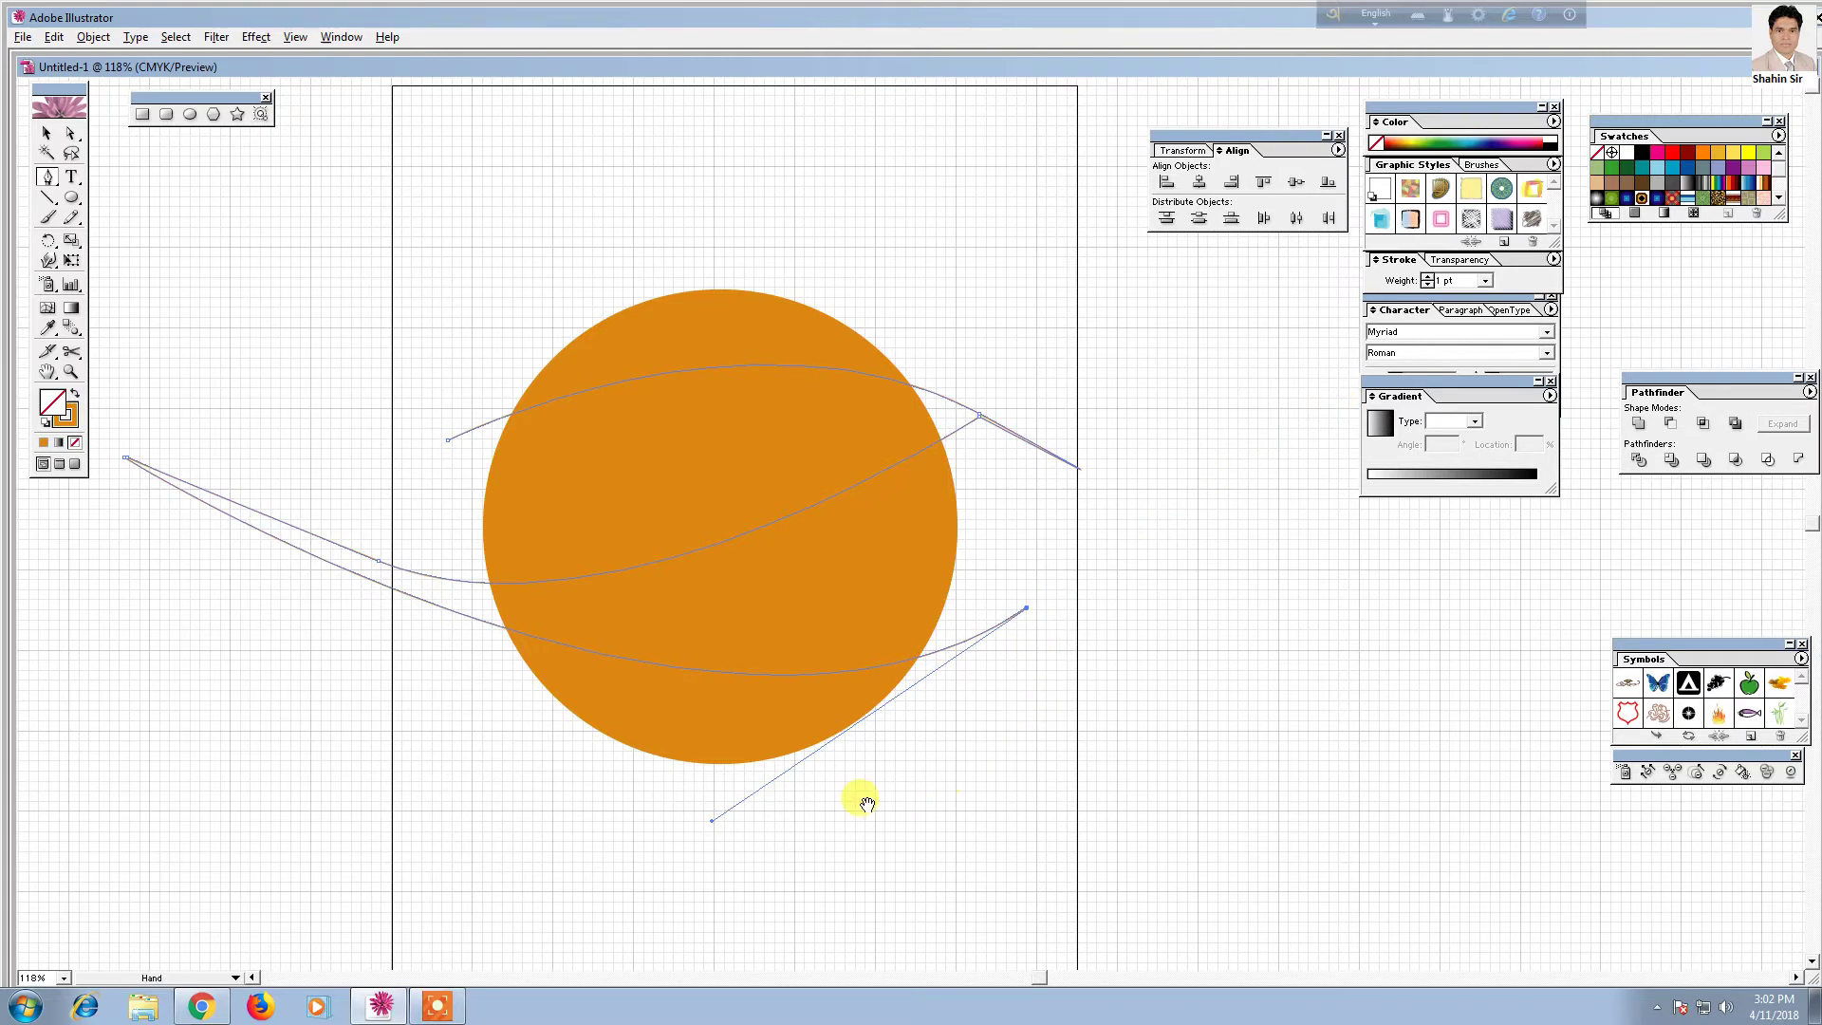
scroll(867, 798, left, 1)
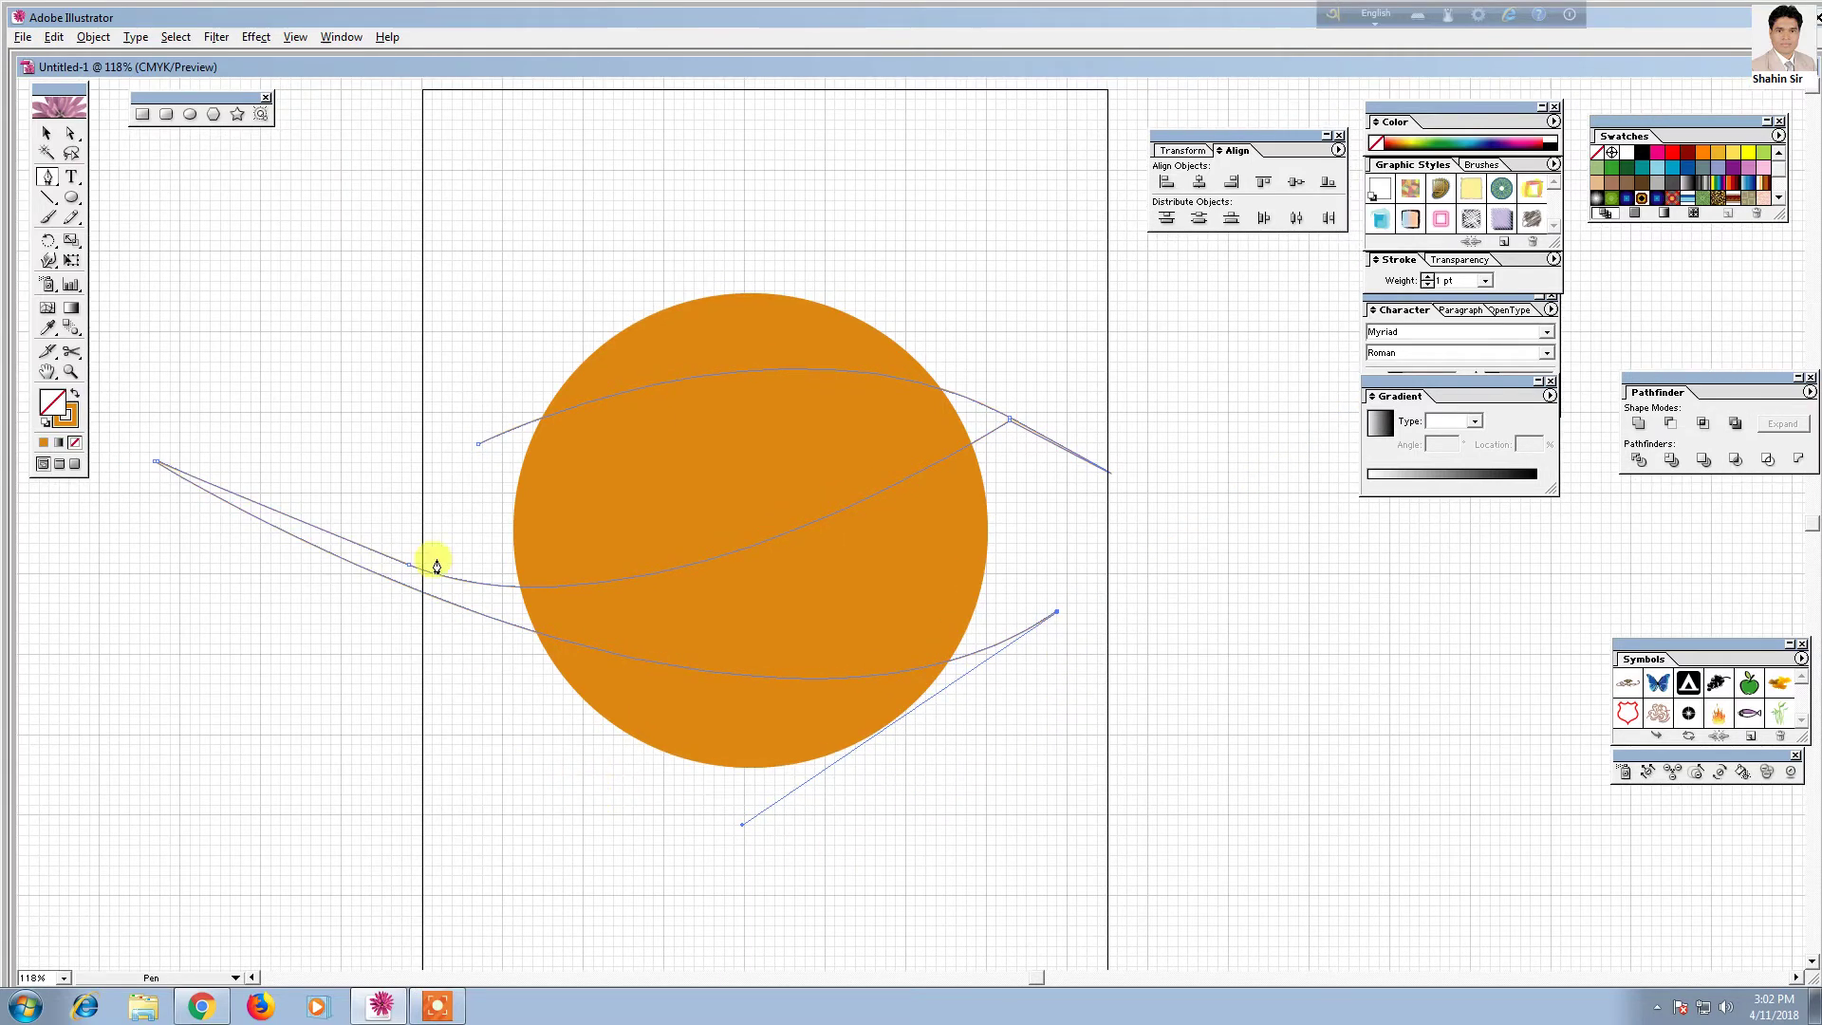
click(410, 333)
key(ctrl+z)
click(48, 135)
click(345, 321)
drag(268, 343, 326, 648)
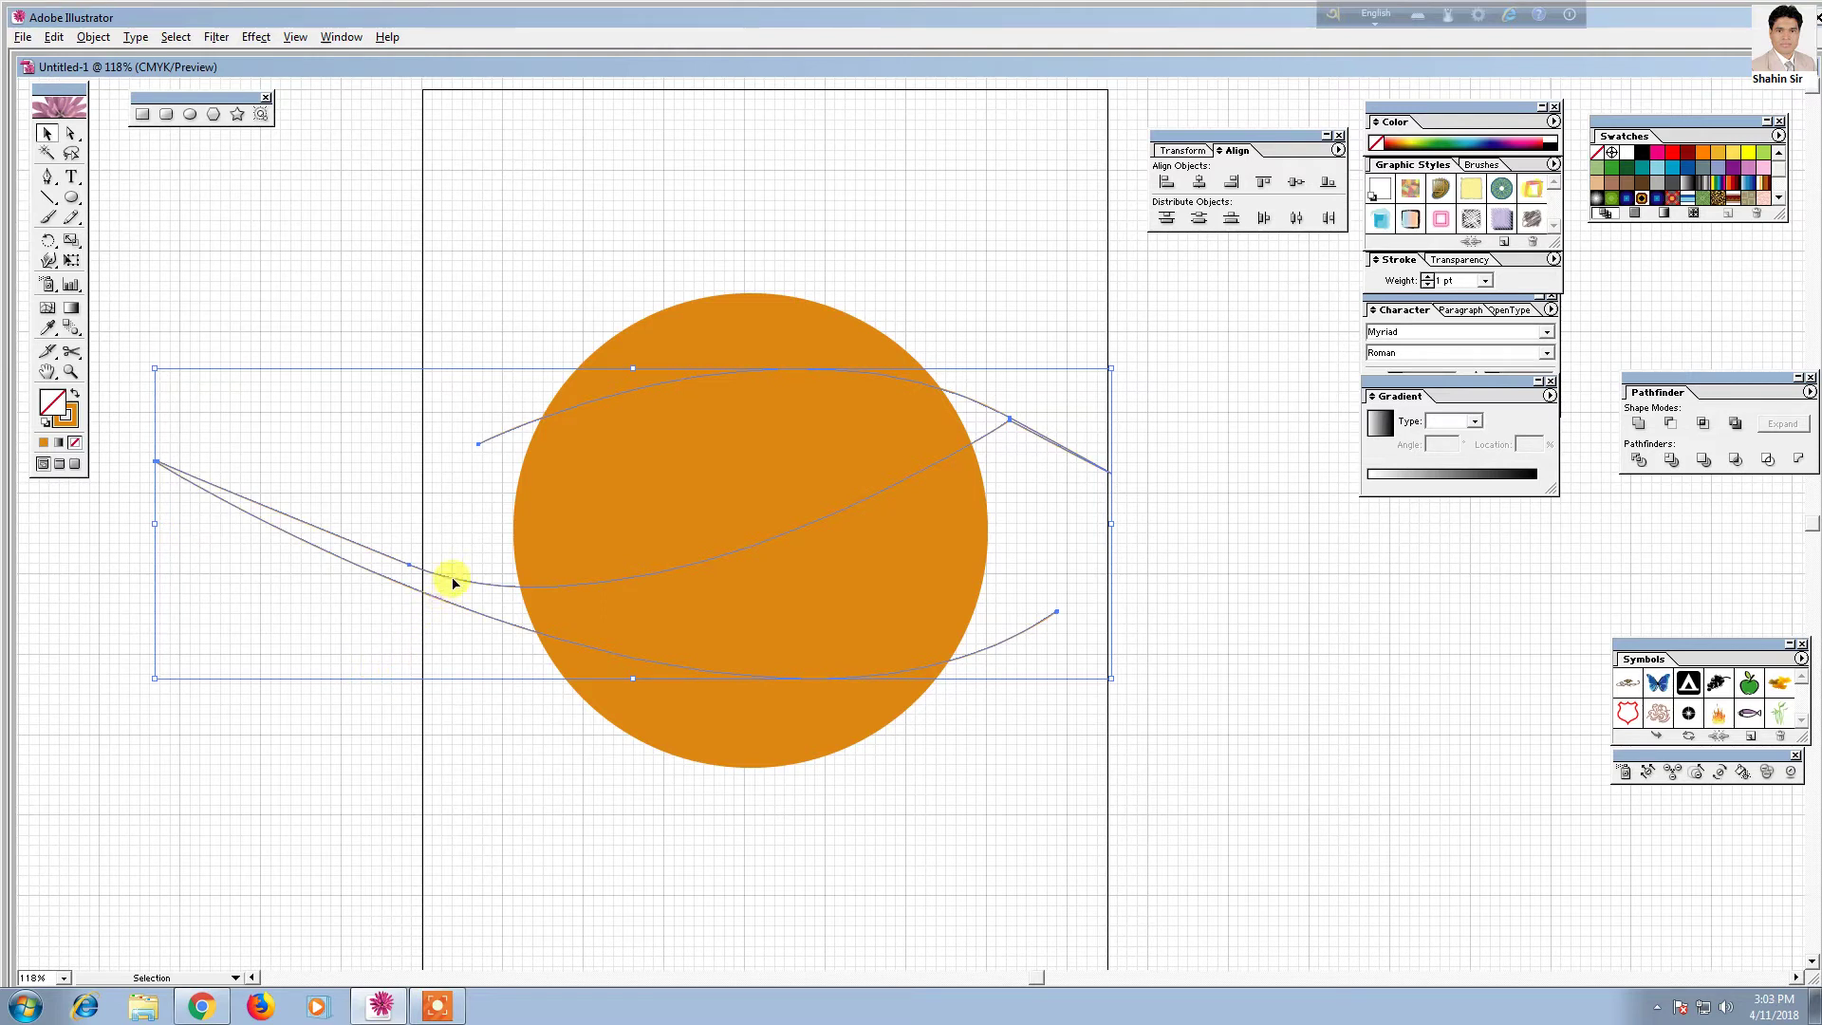
Delete the old leaf curves crossing the circle
click(464, 549)
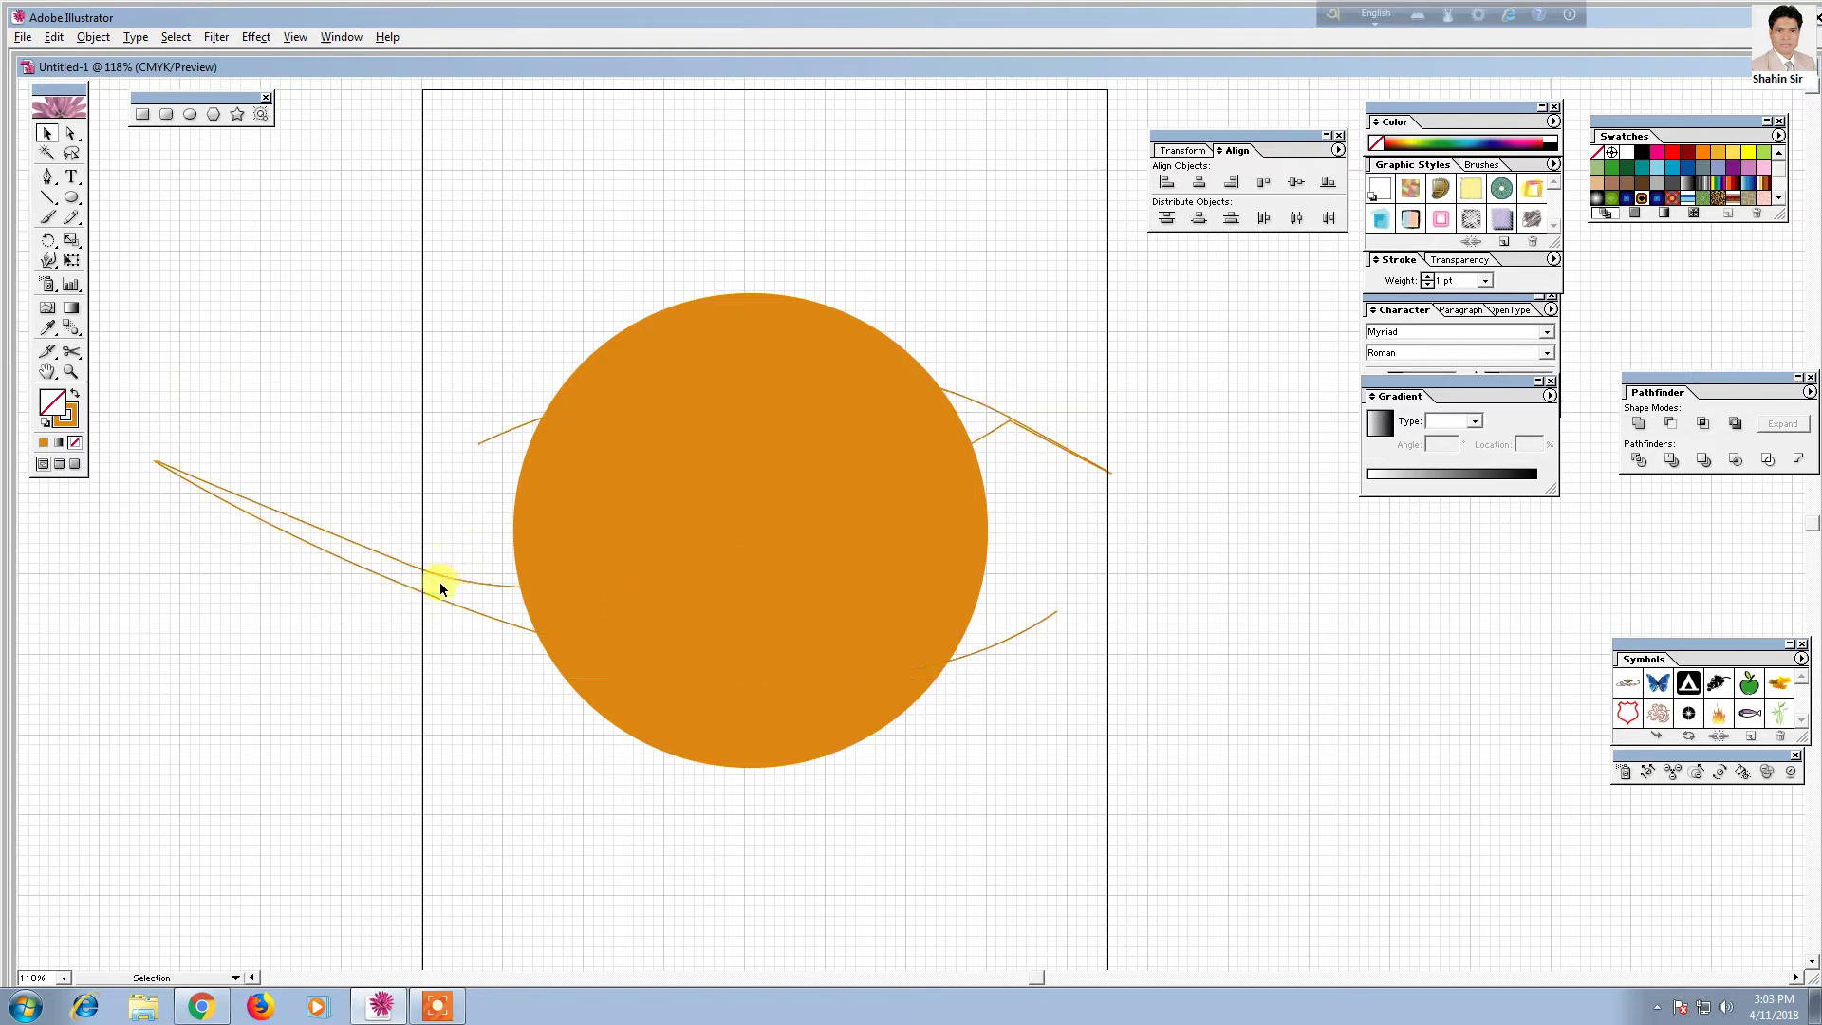
drag(191, 487, 194, 489)
drag(316, 530, 318, 500)
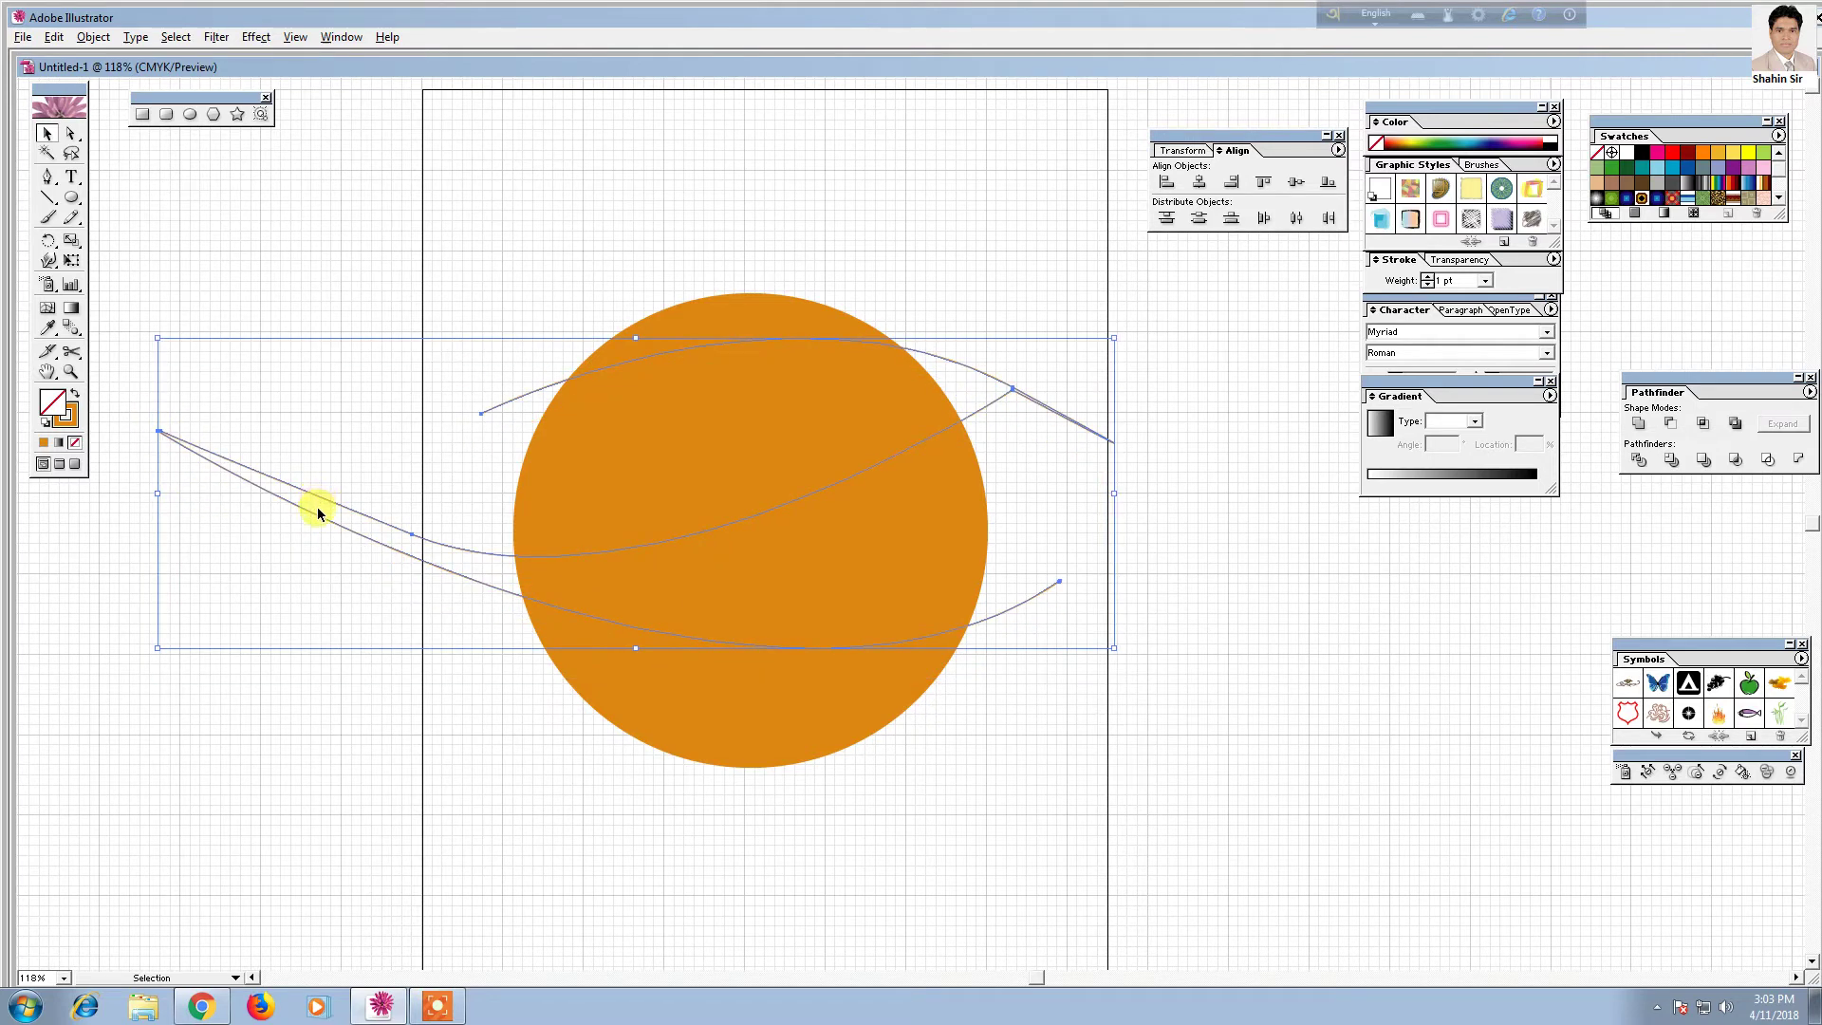
key(ctrl+z)
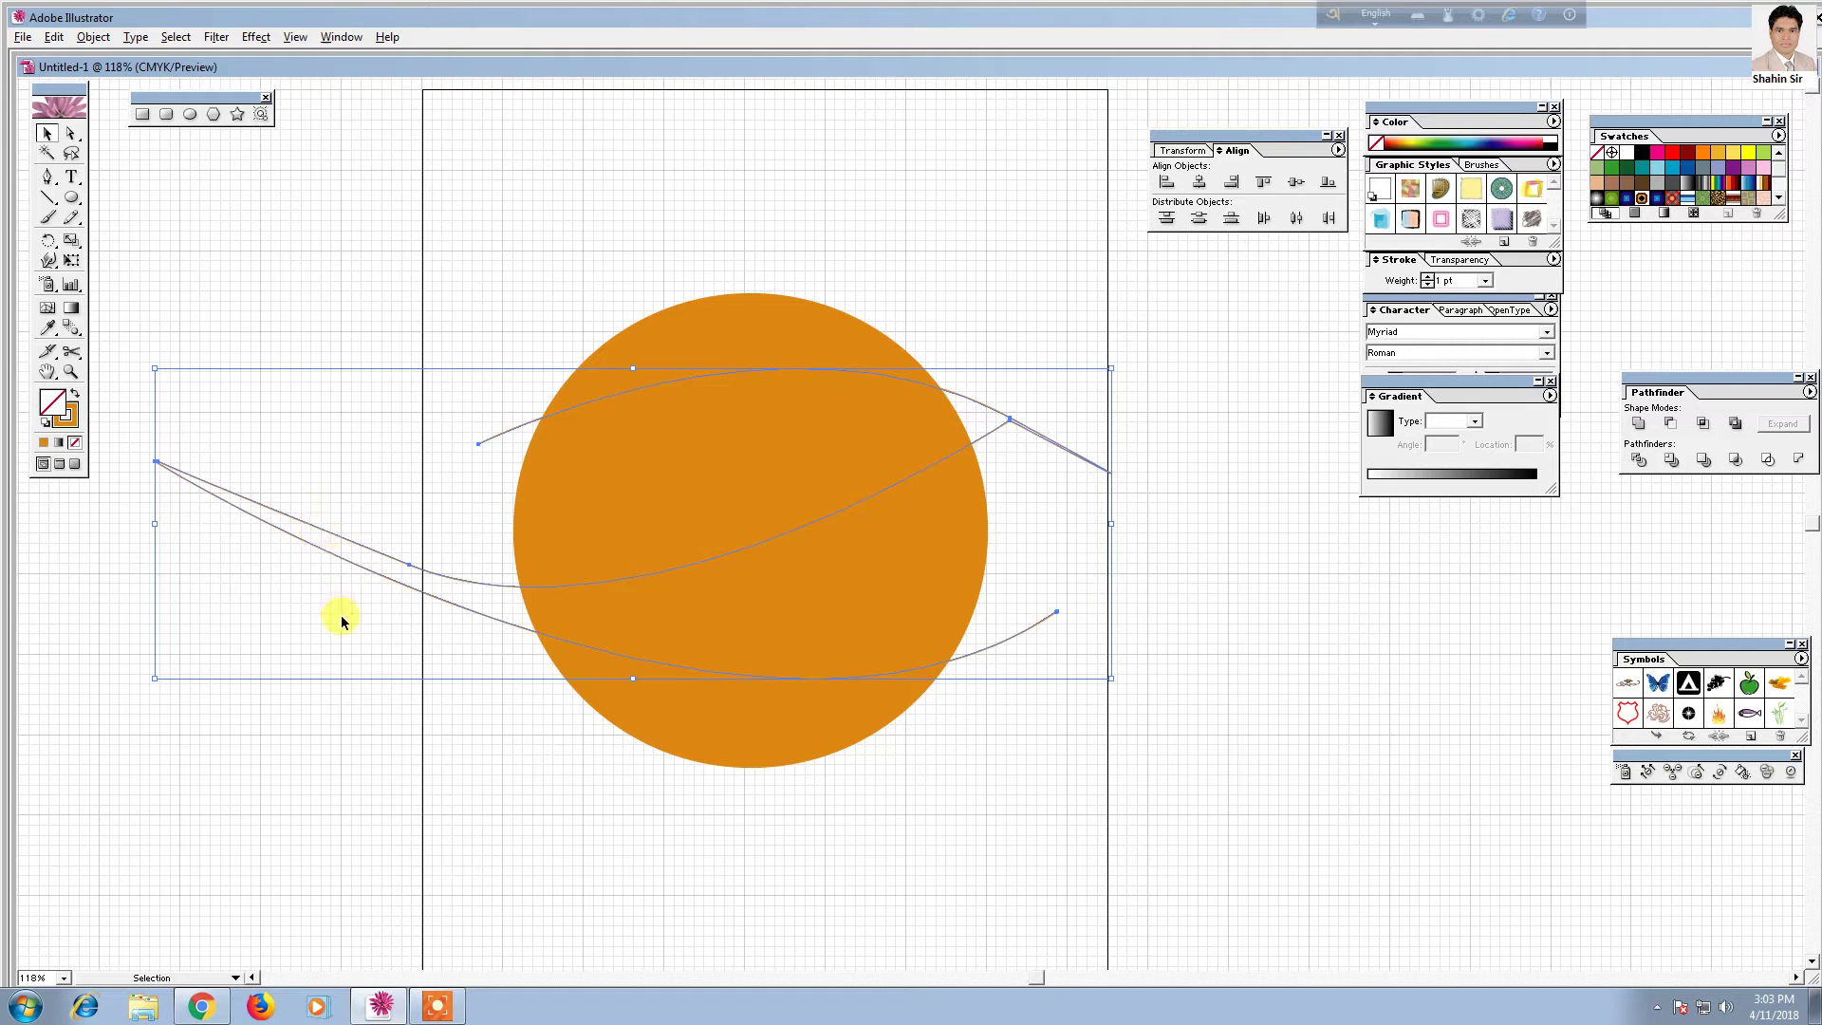
key(ctrl+z)
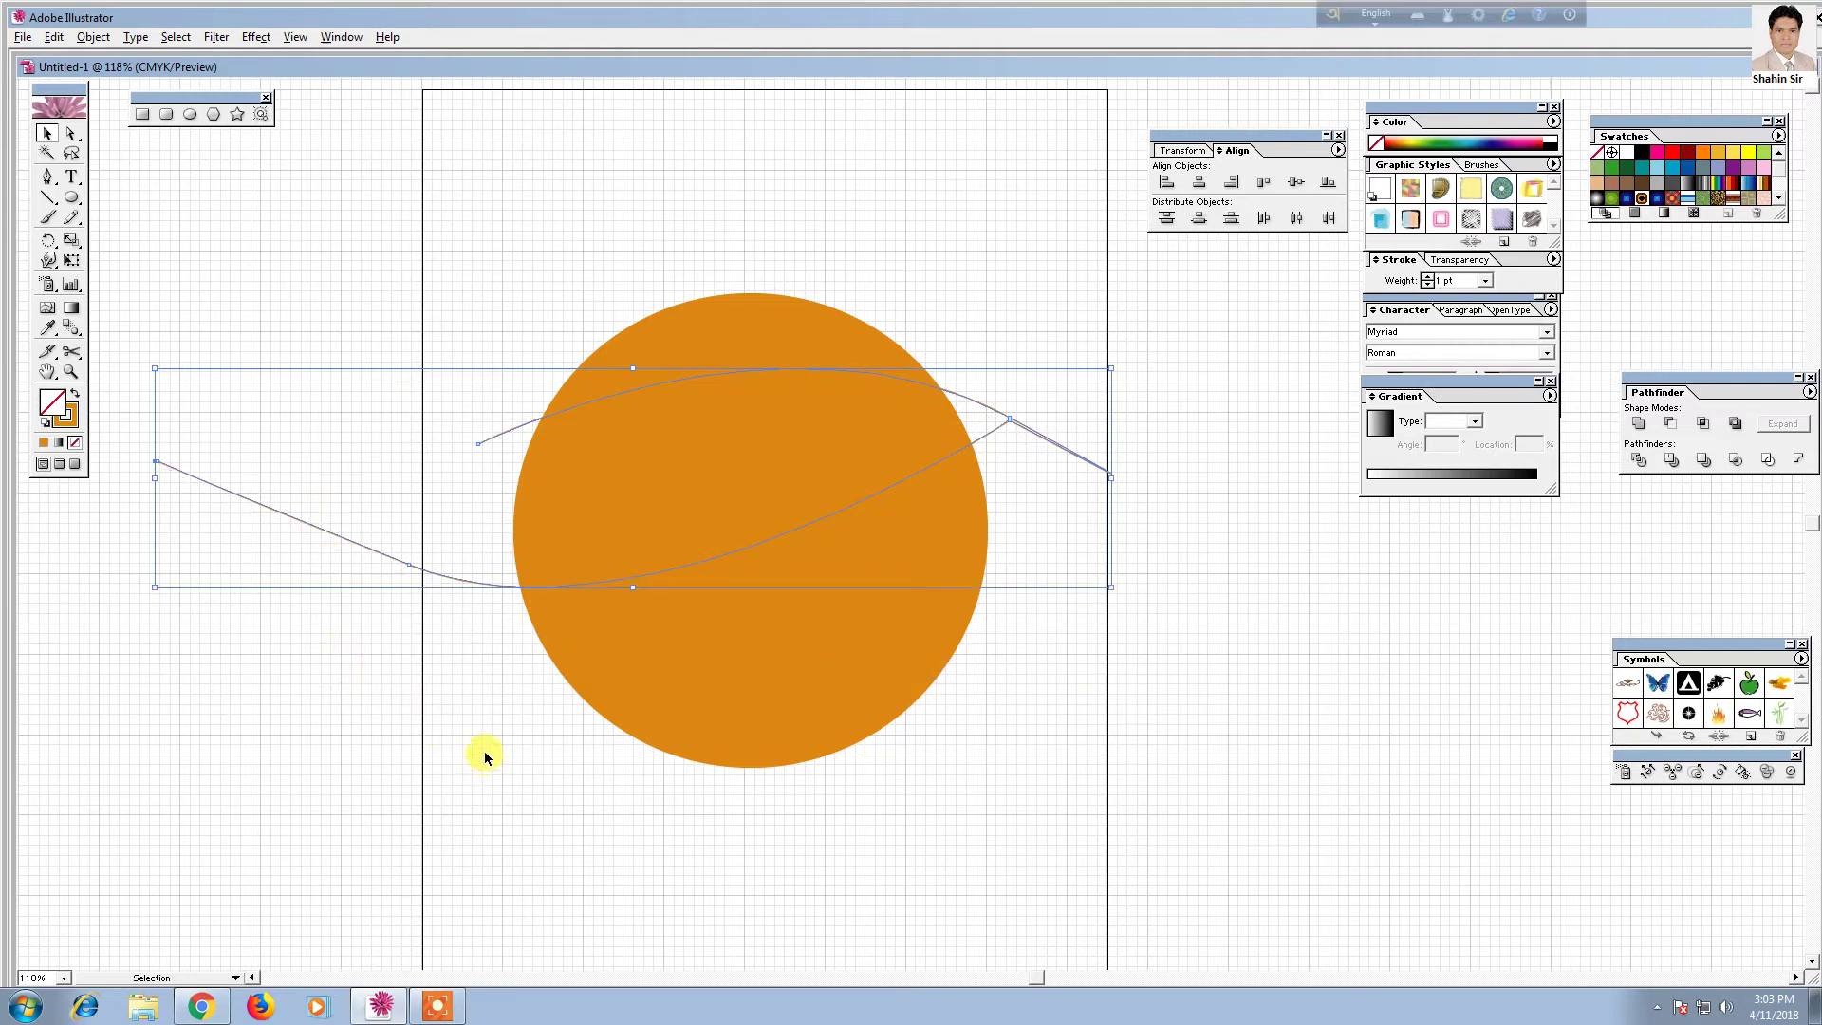
click(1108, 625)
mouse_move(370, 408)
mouse_down()
mouse_move(430, 558)
mouse_move(491, 621)
mouse_up()
key(Delete)
Draw a new Pen curve from above the circle's upper left to its right edge
click(45, 178)
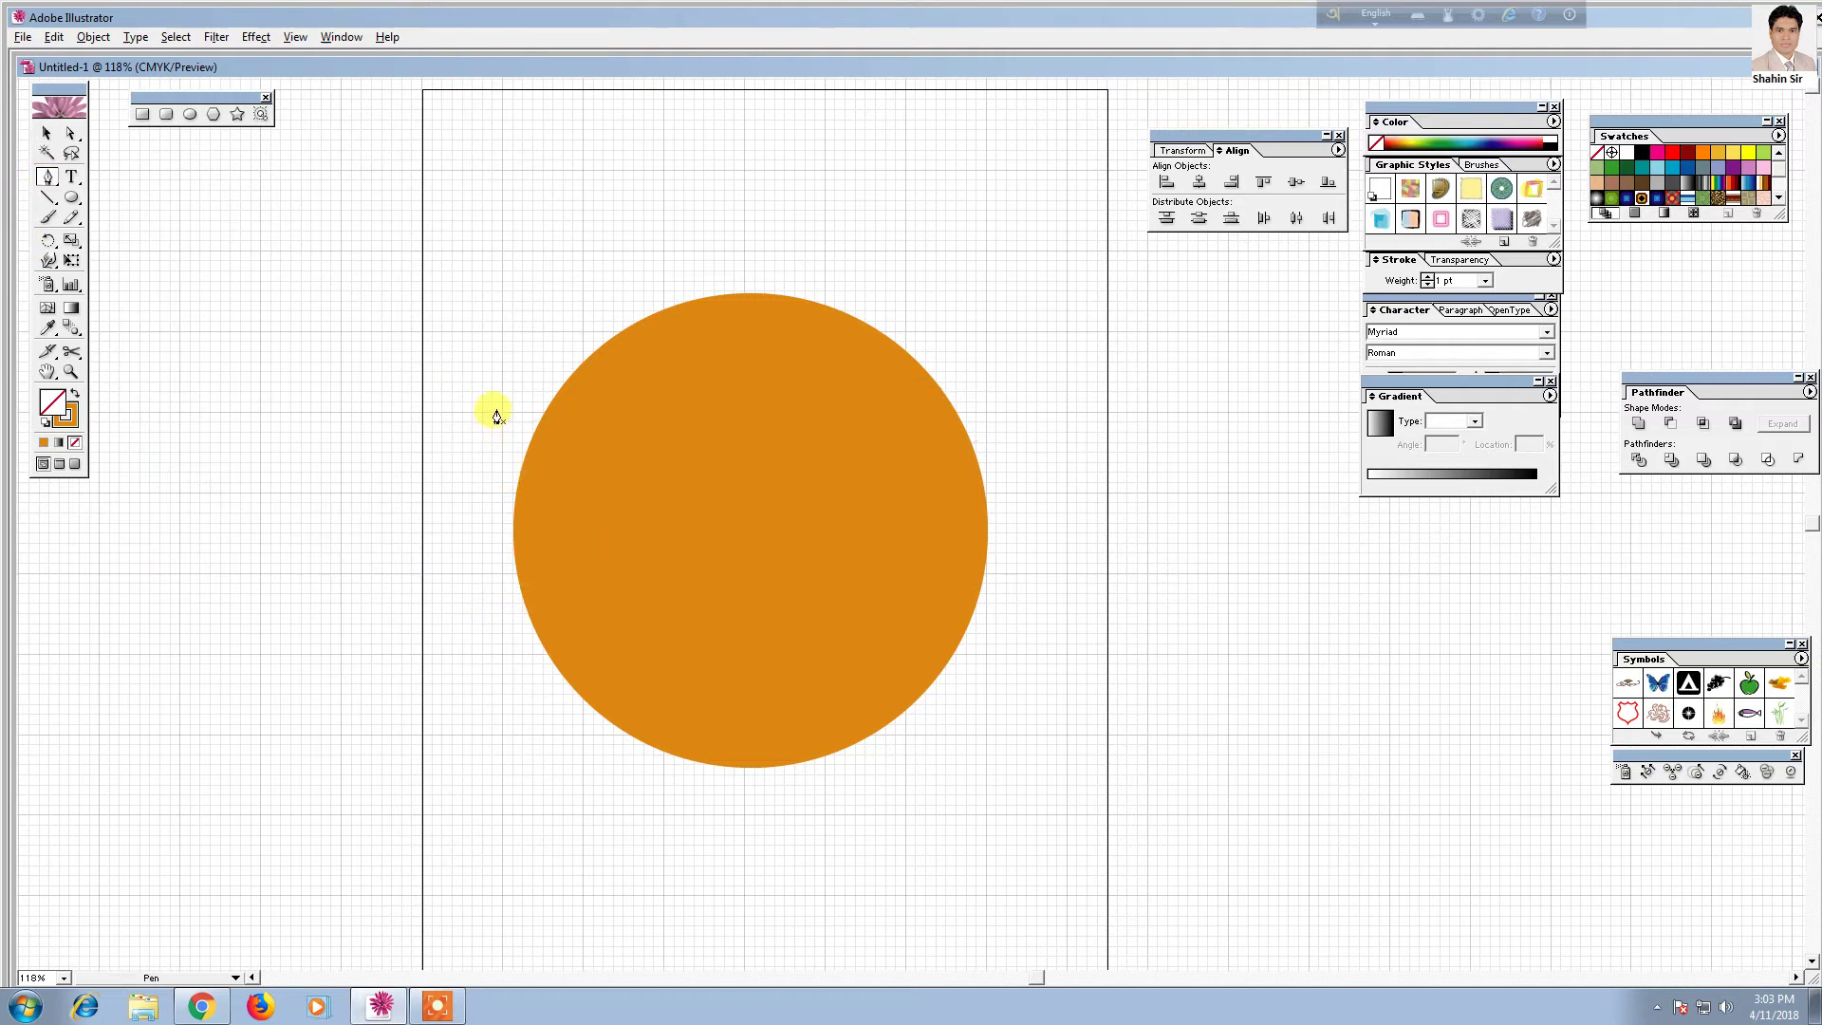
click(491, 566)
key(v)
key(p)
click(546, 355)
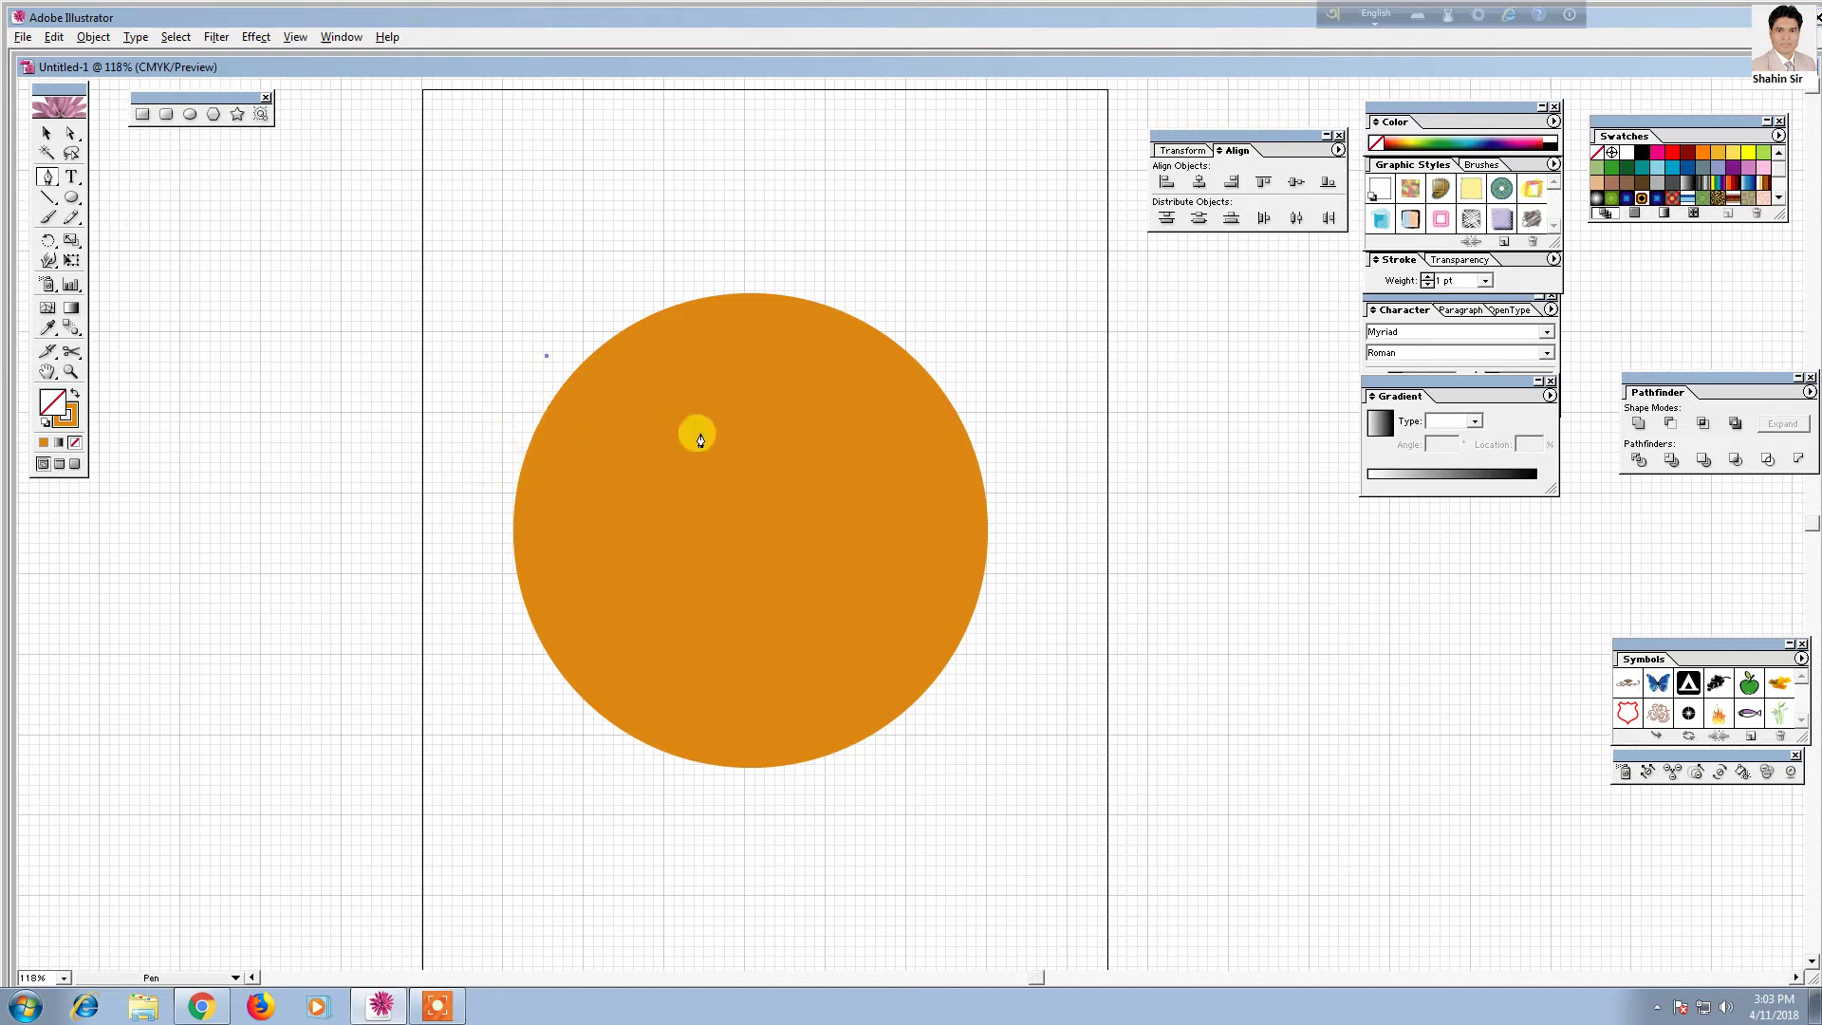
drag(1031, 589, 1088, 778)
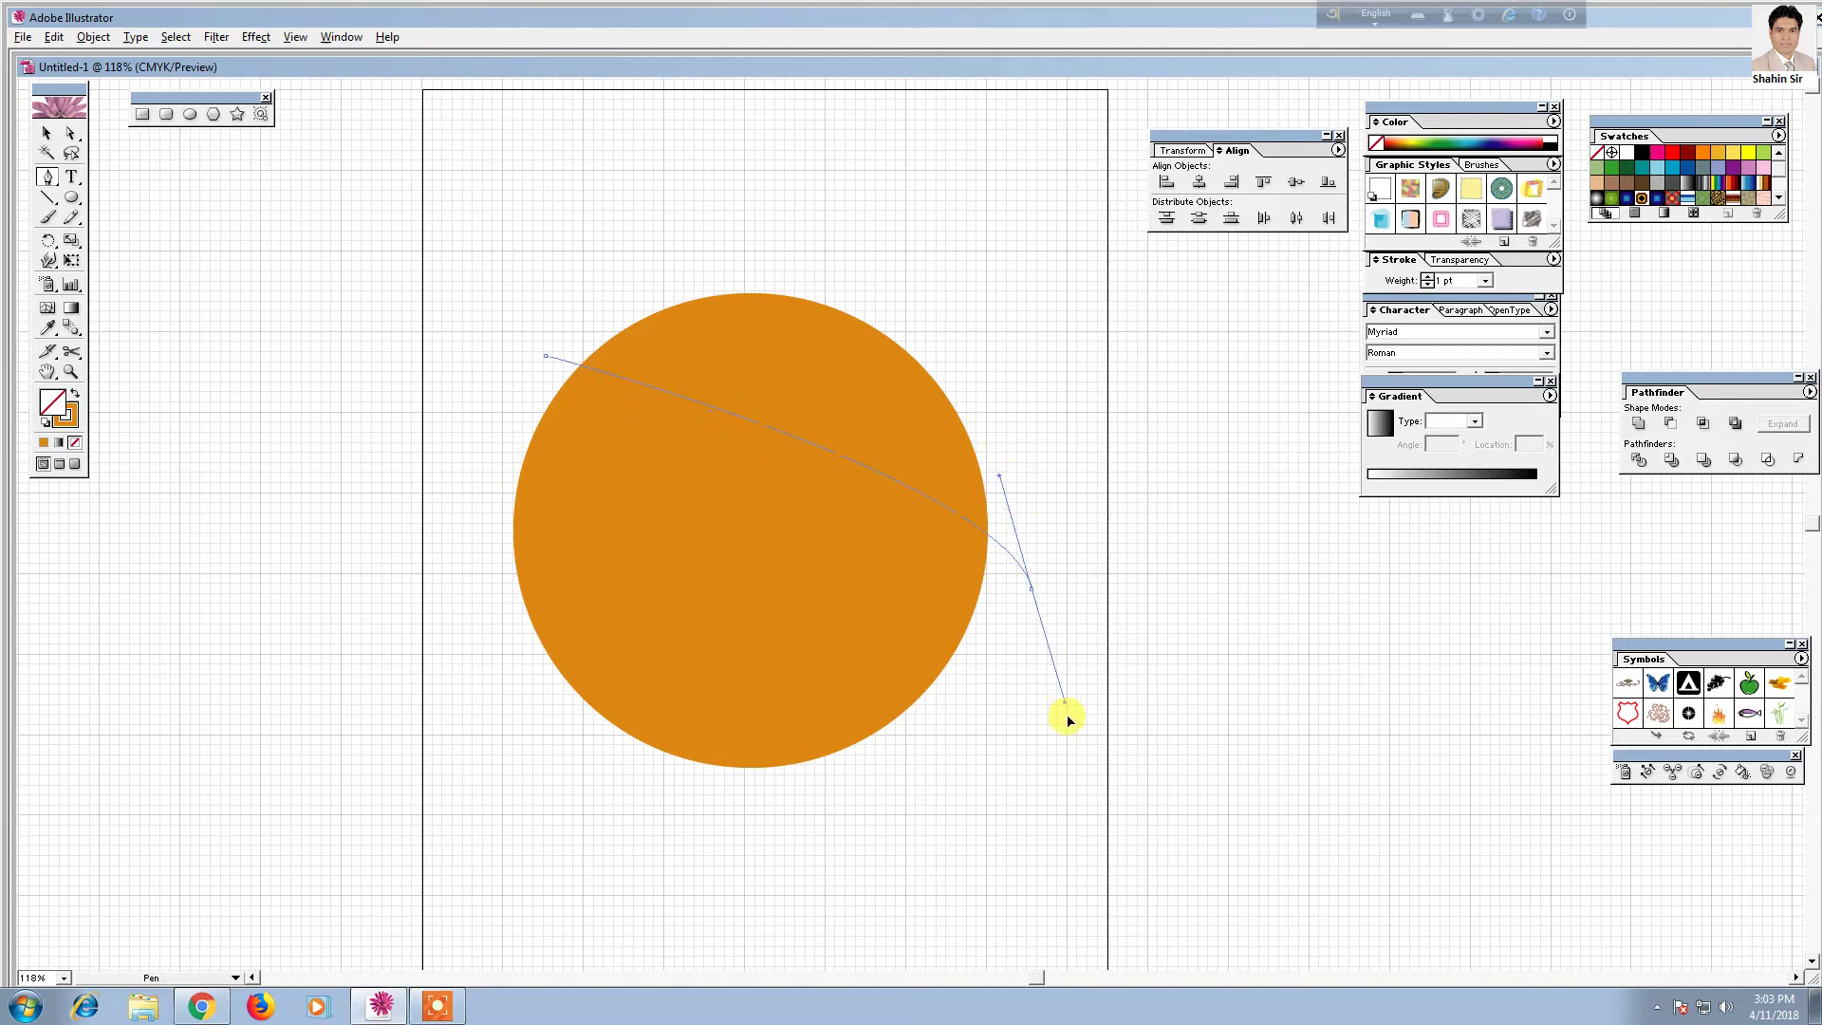
click(1031, 588)
Add curved segments toward the lower left and lower right, then finish the path
drag(470, 650, 337, 840)
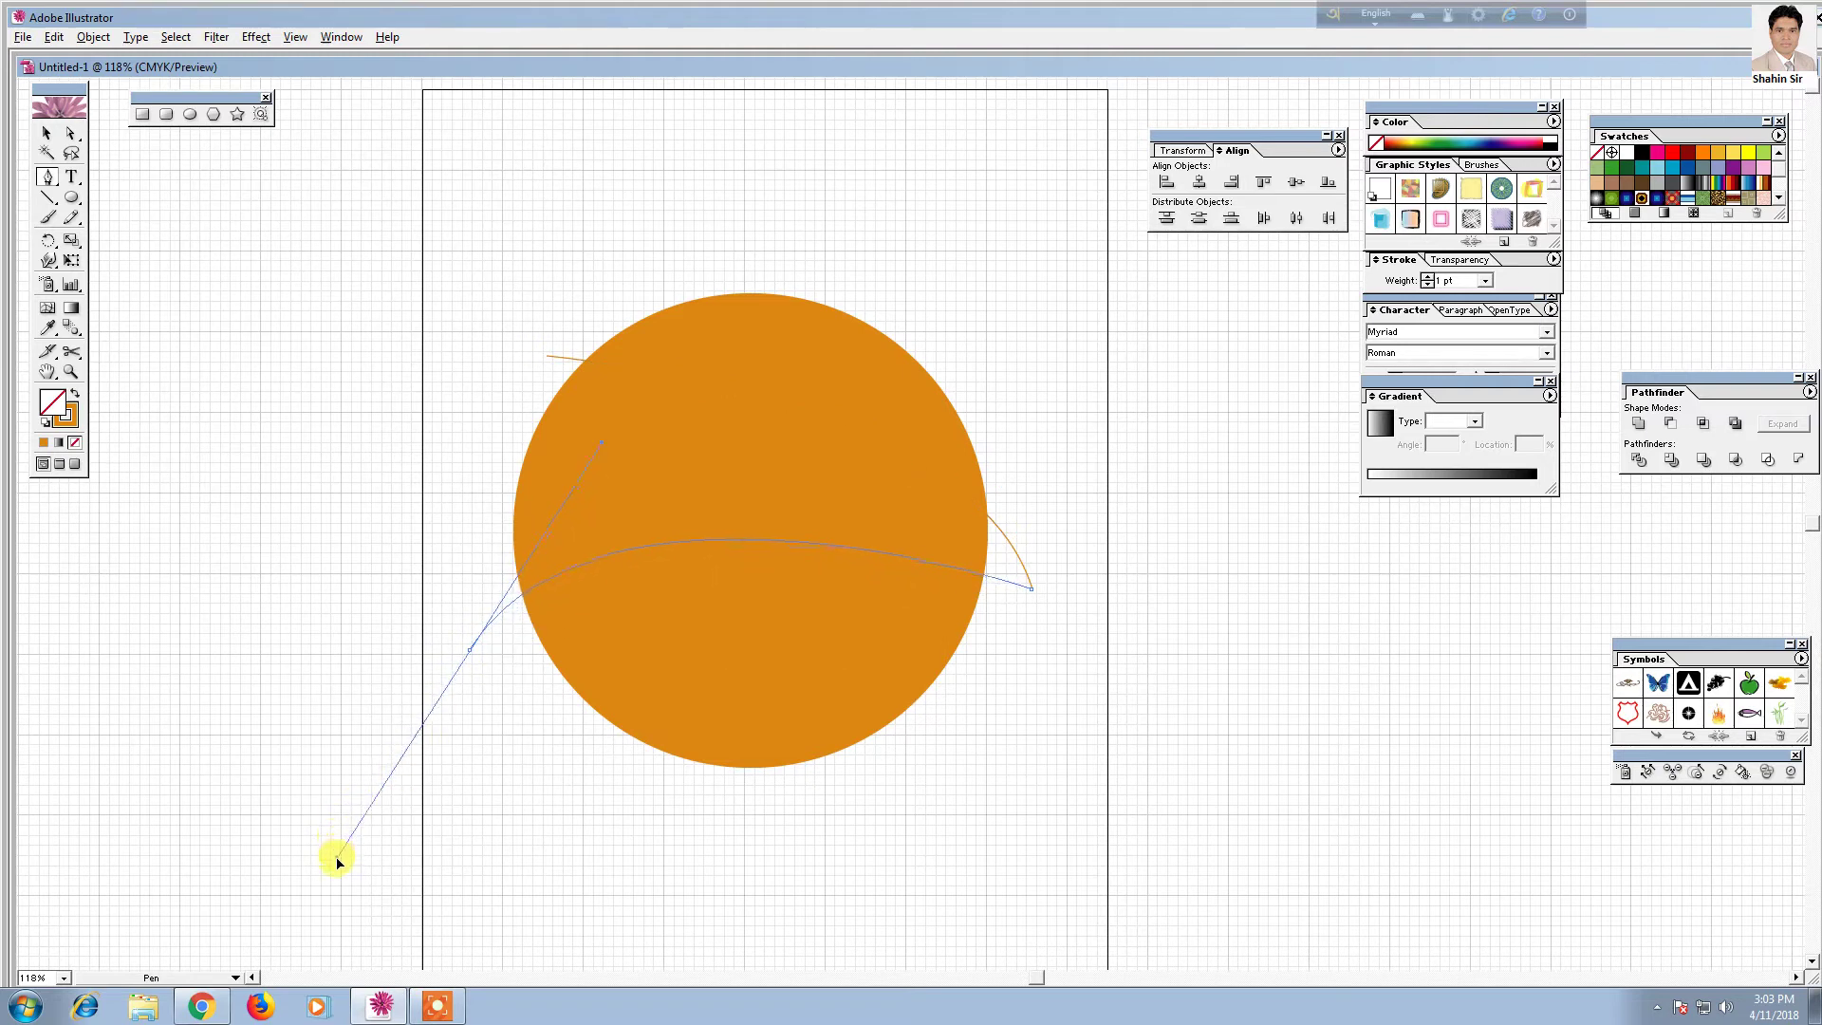
drag(338, 839, 350, 871)
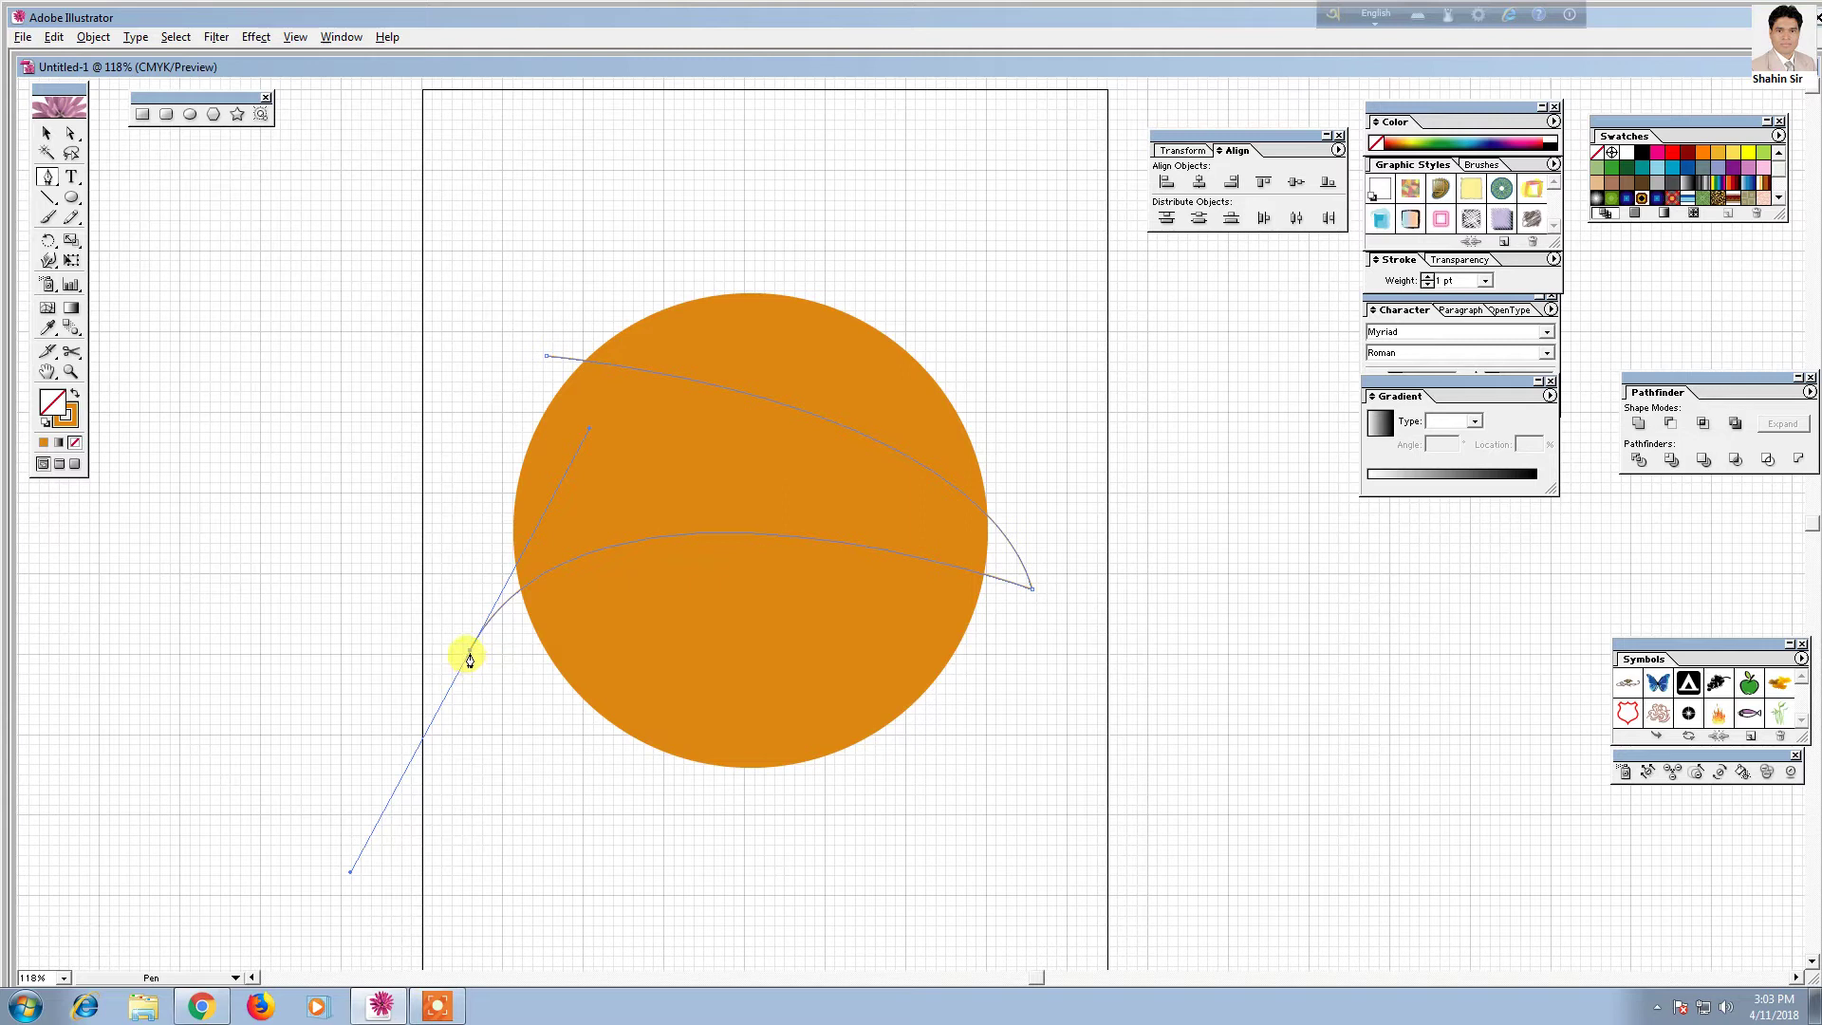
click(469, 651)
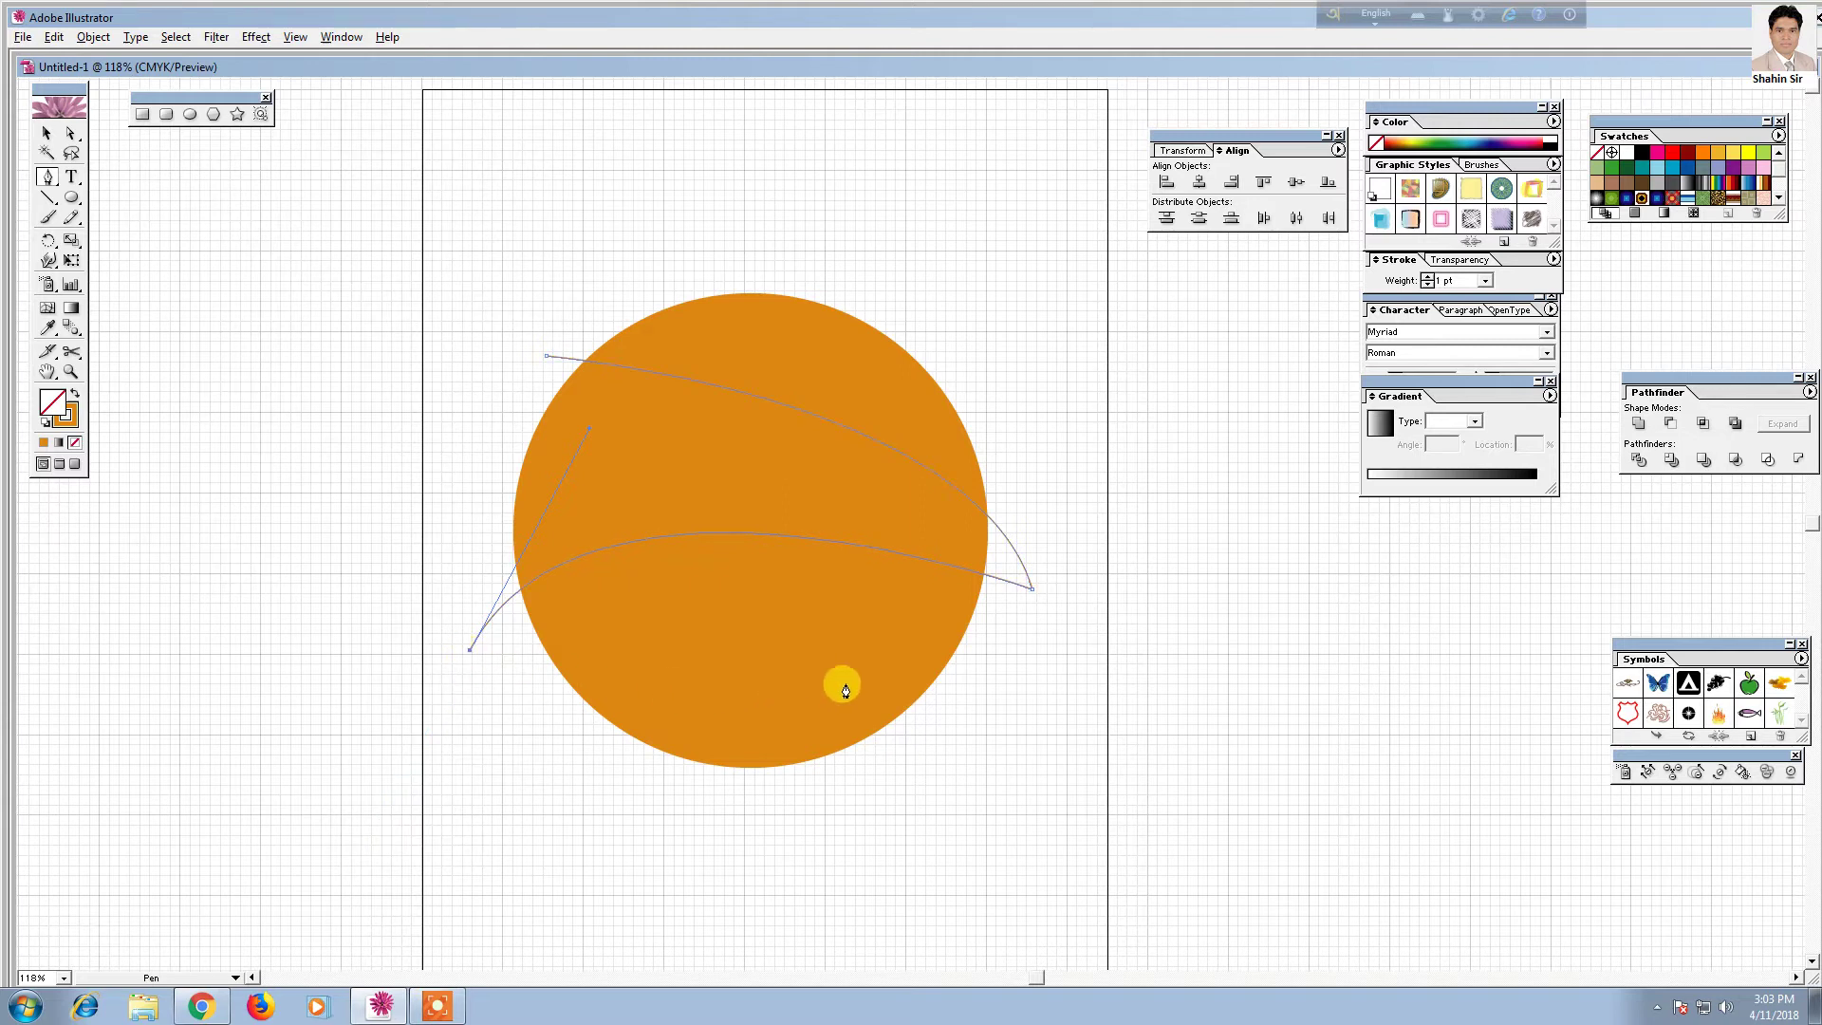
mouse_move(960, 702)
mouse_down()
mouse_move(998, 790)
mouse_move(1198, 826)
mouse_up()
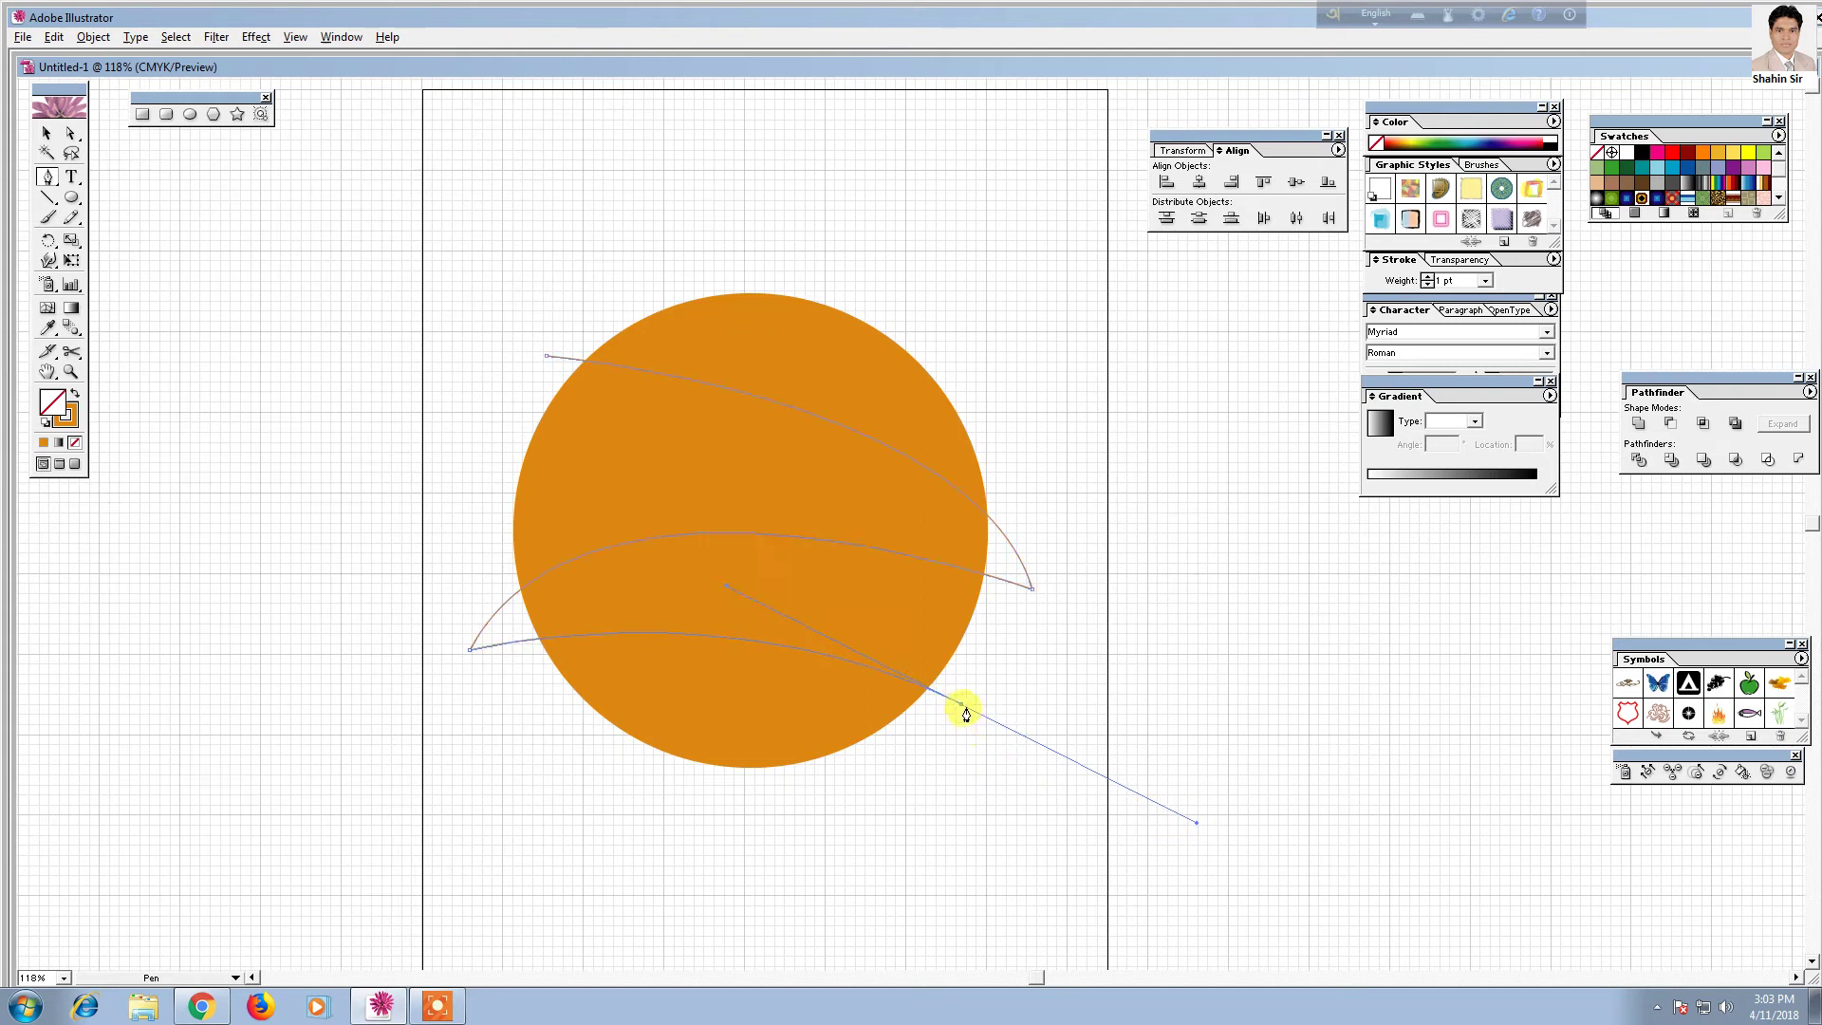
click(960, 704)
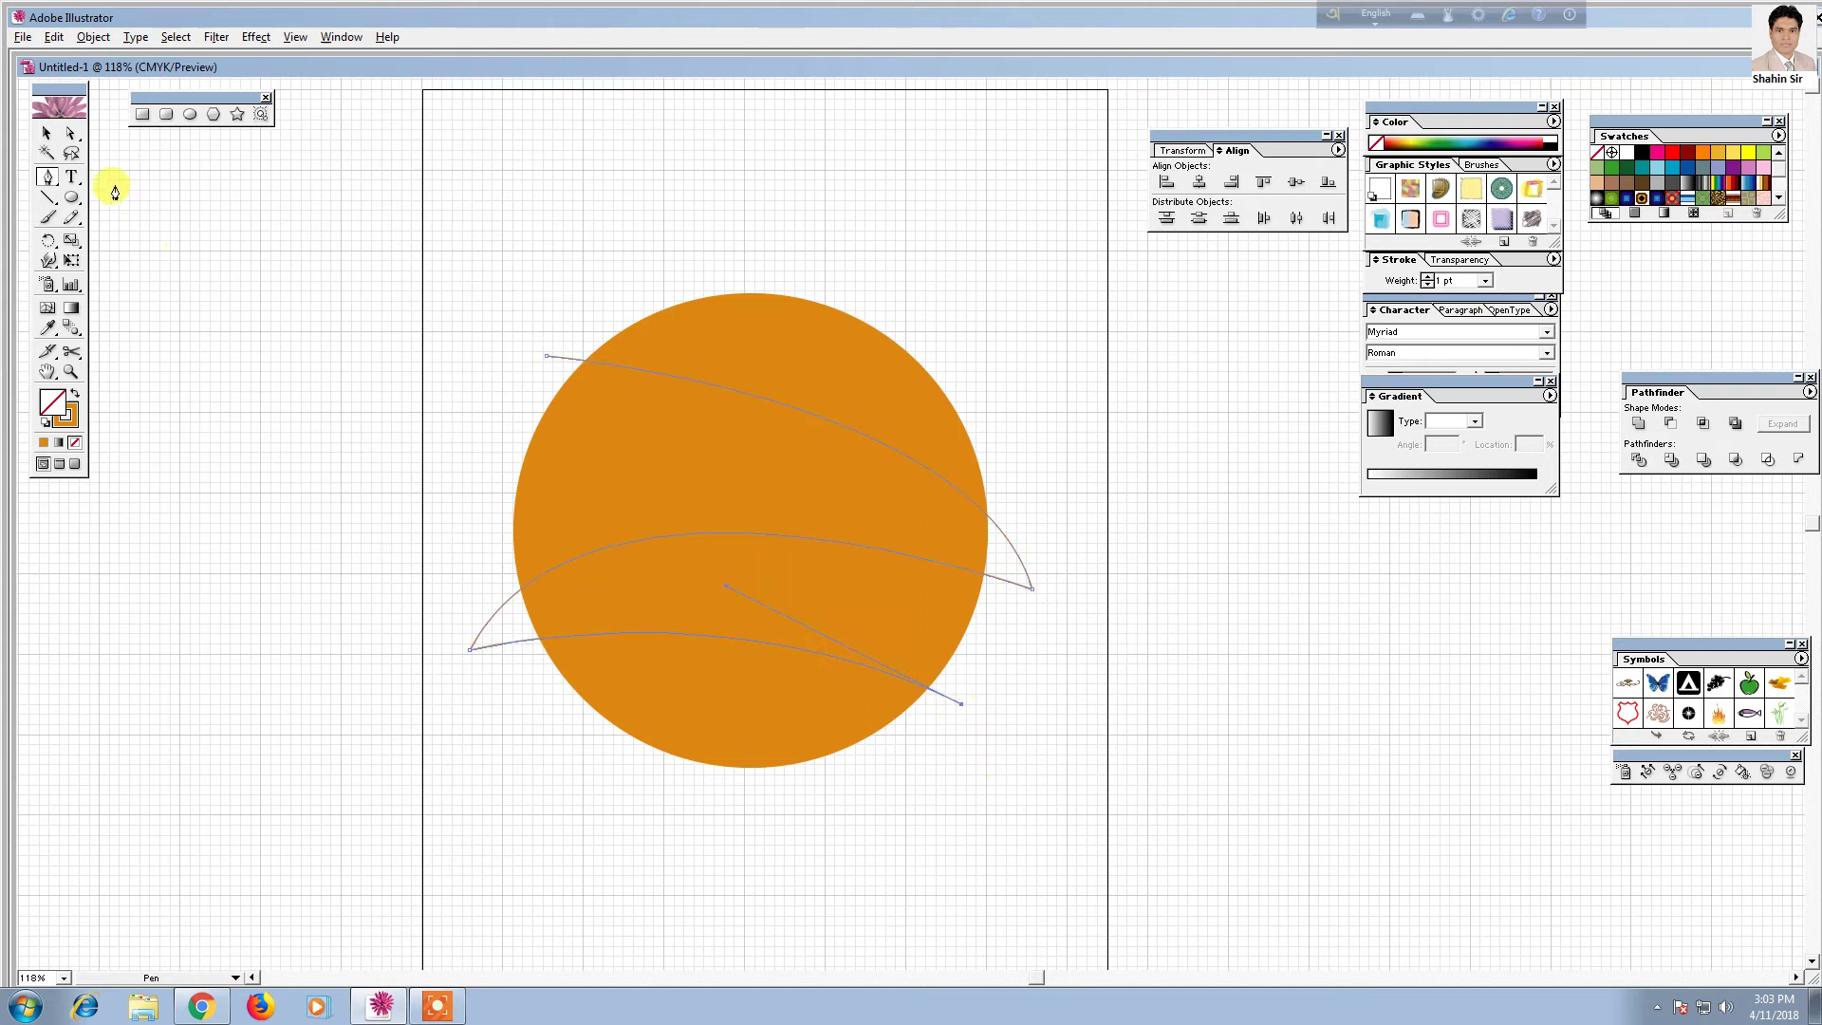
click(45, 136)
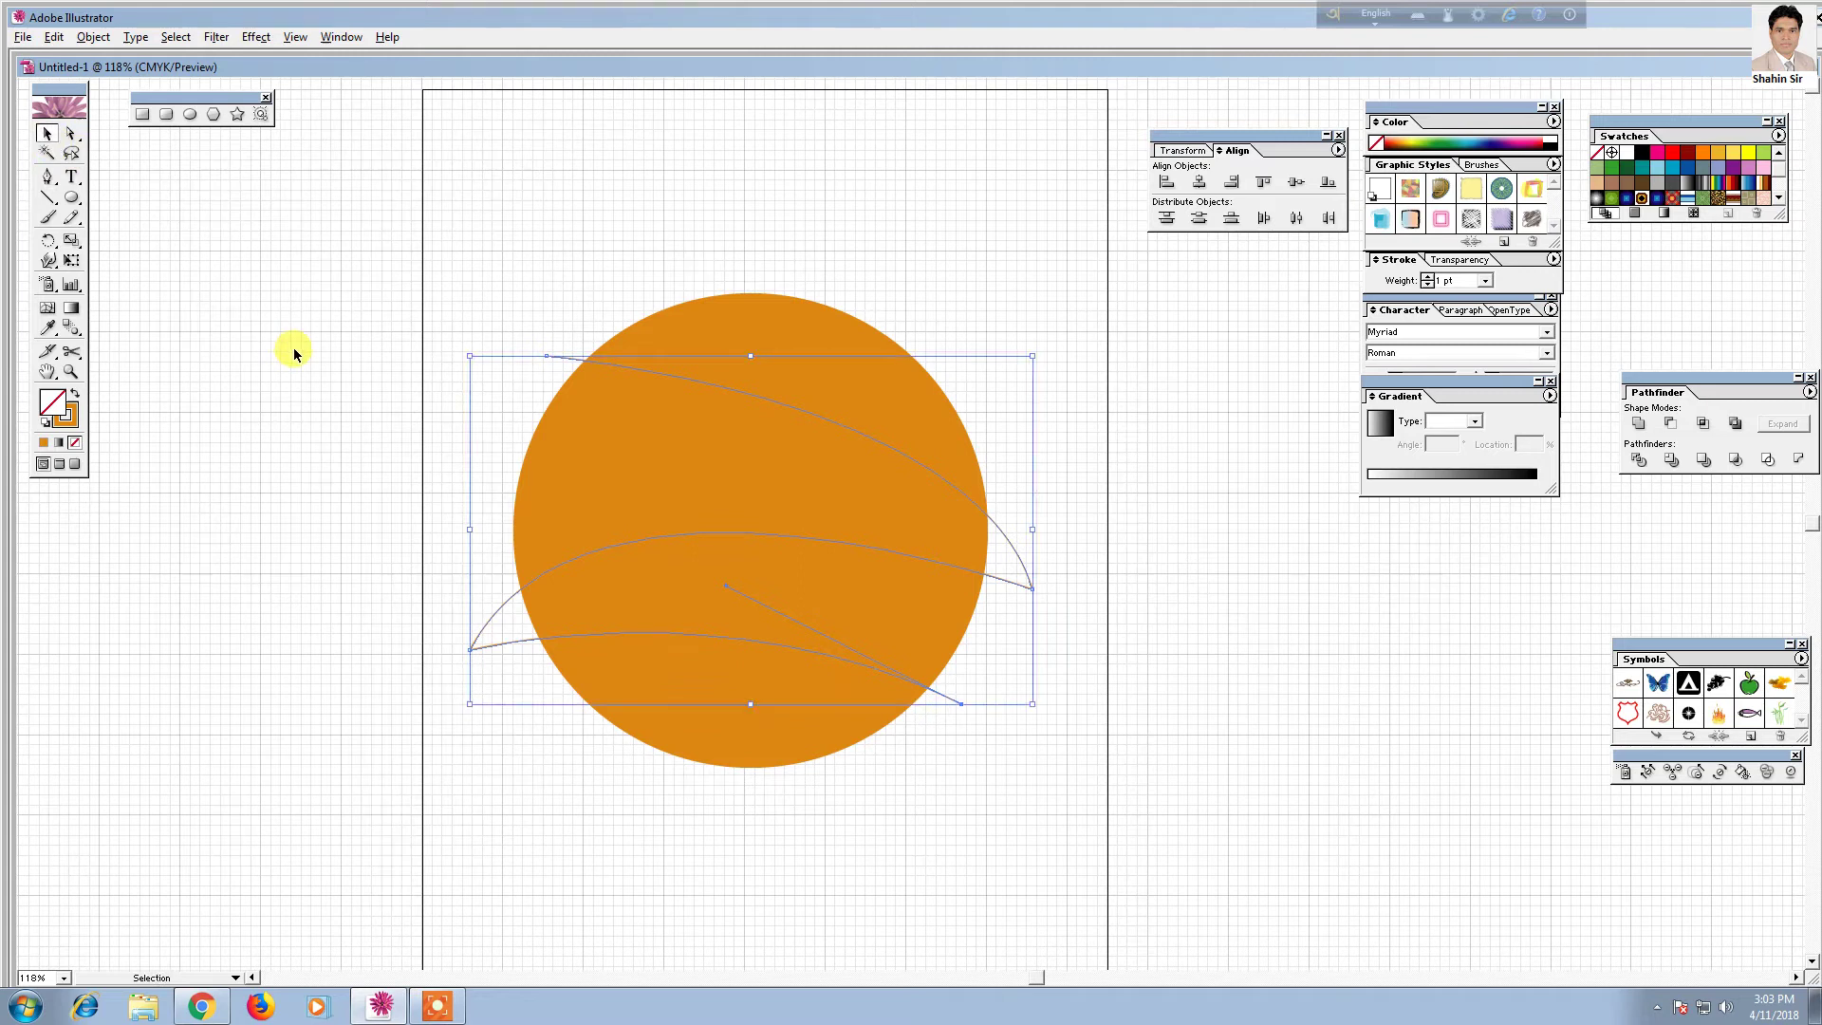
Copy the curves and paste a copy in front, then select all curve paths
click(92, 37)
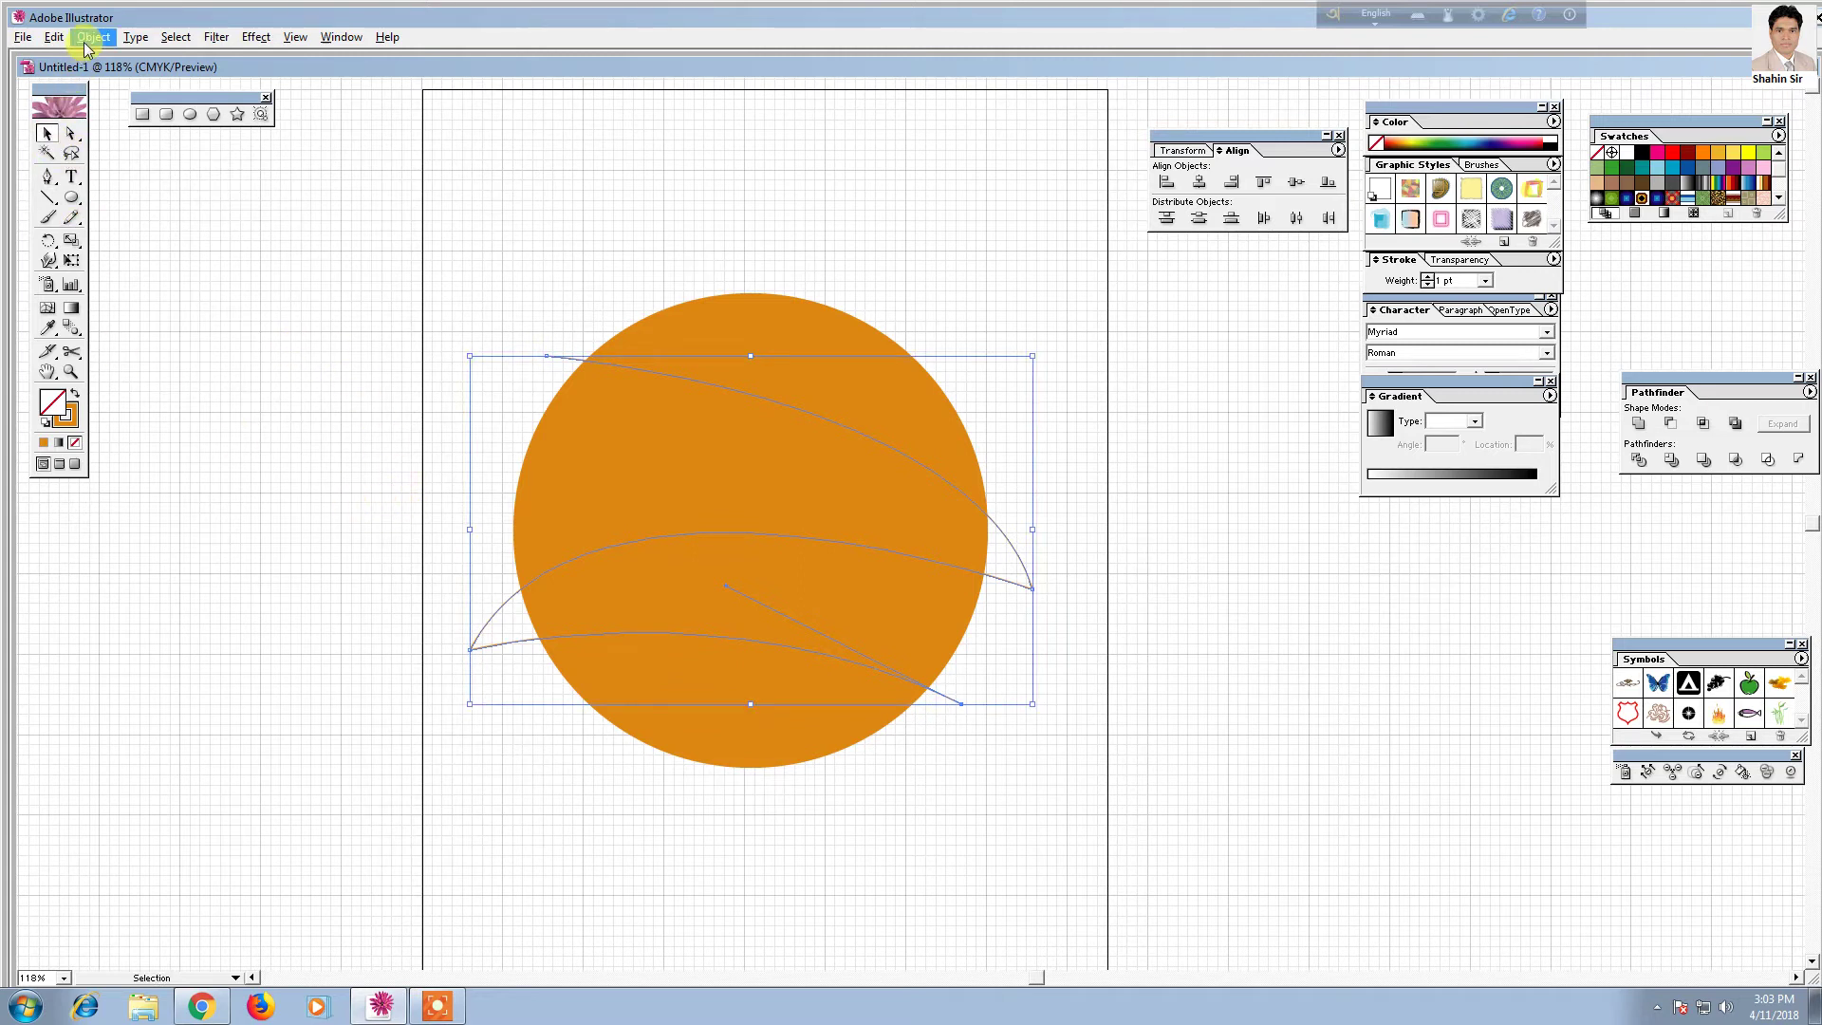
click(54, 37)
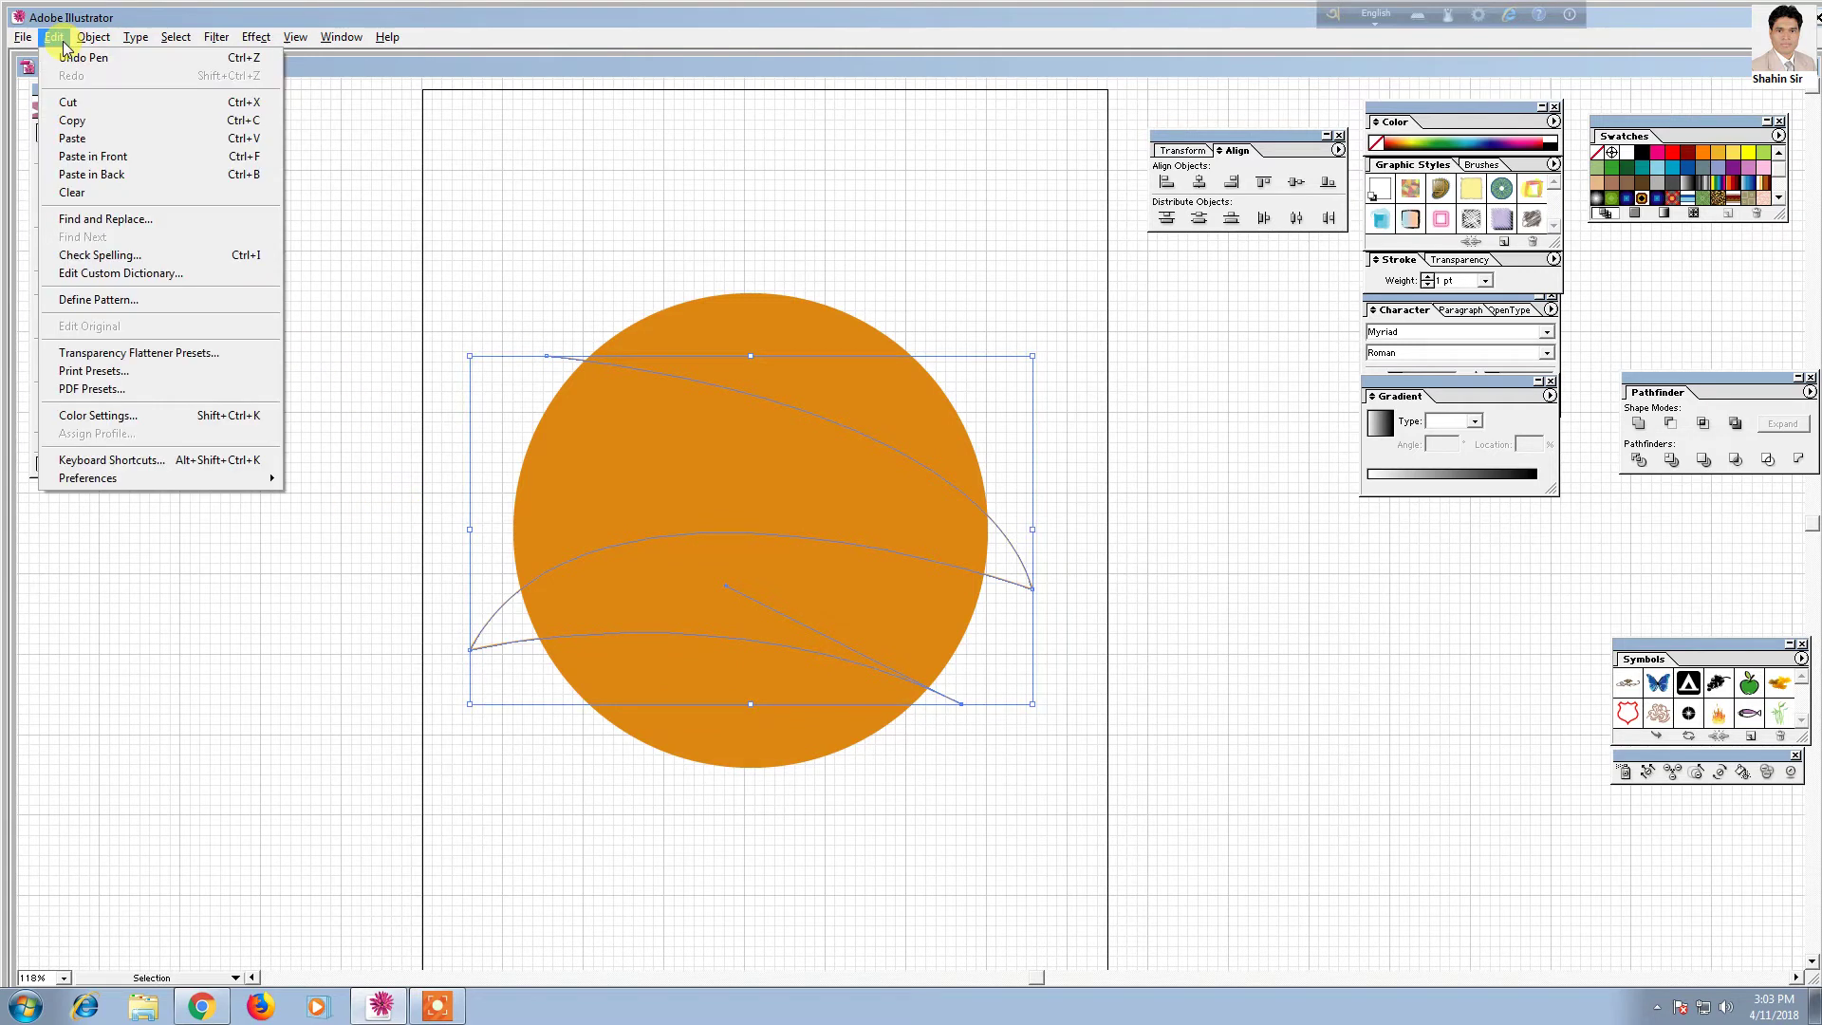
click(57, 40)
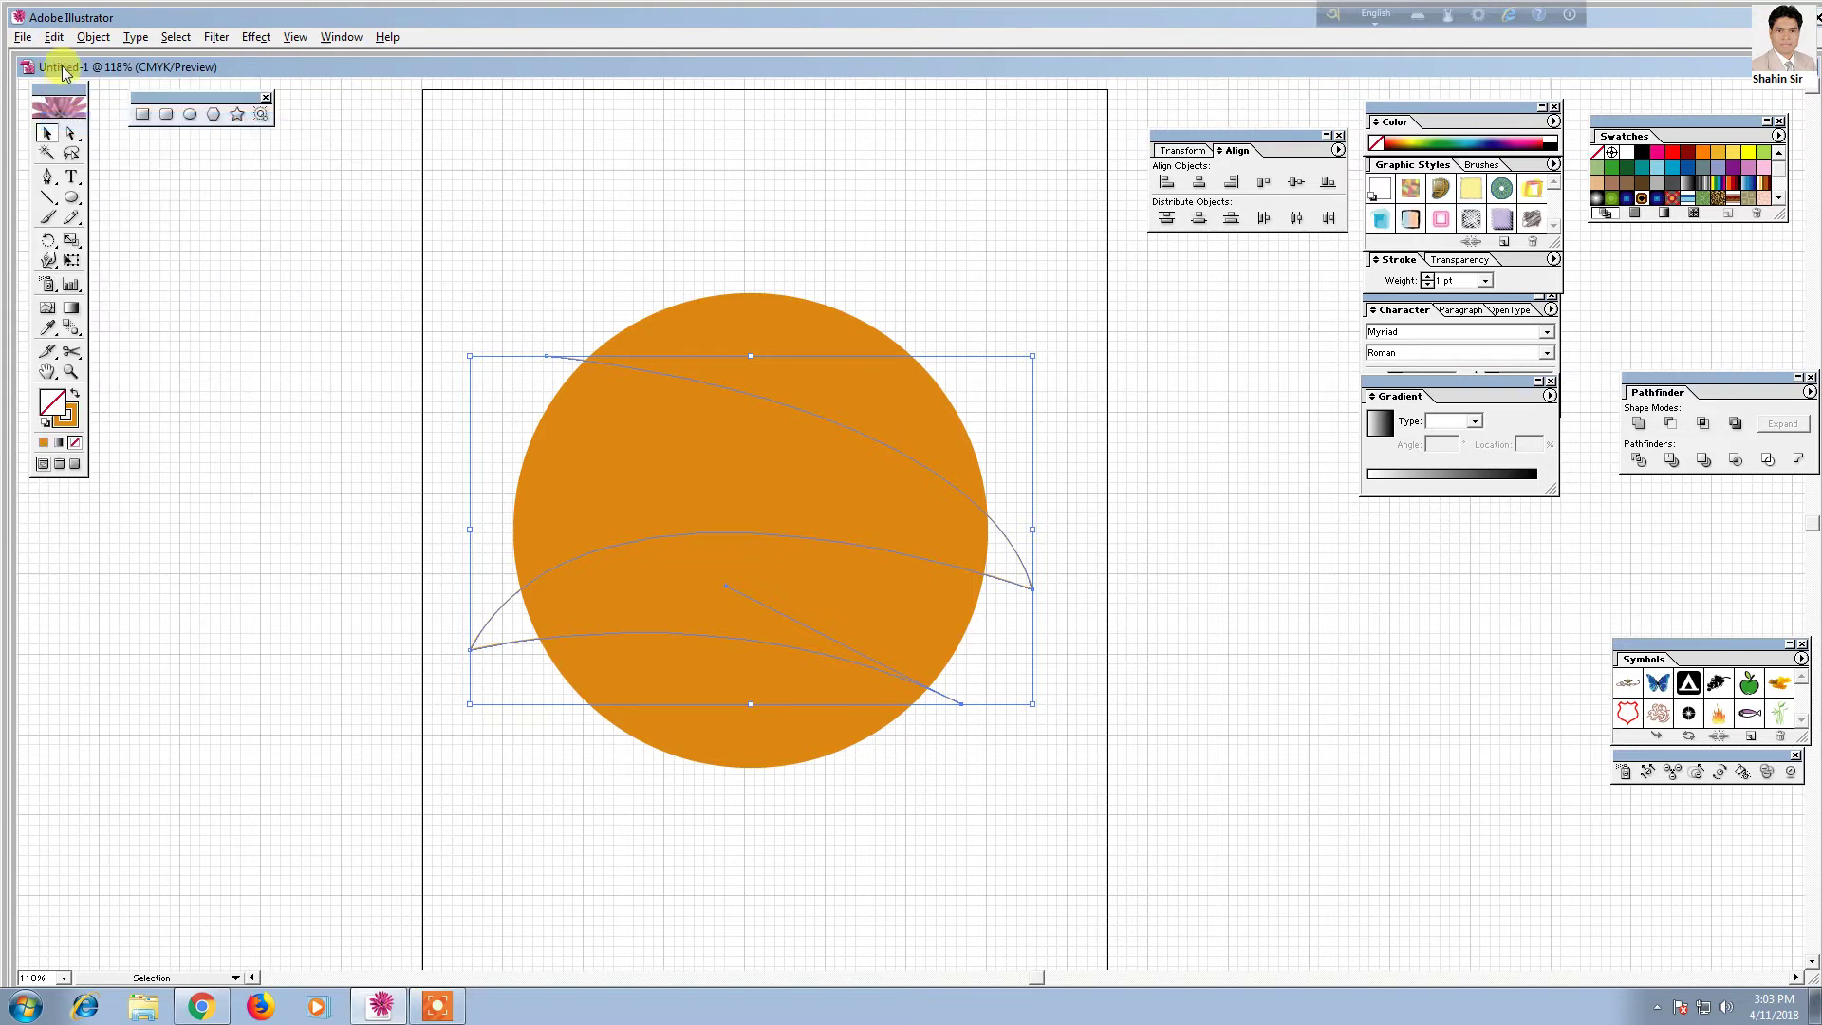
click(57, 39)
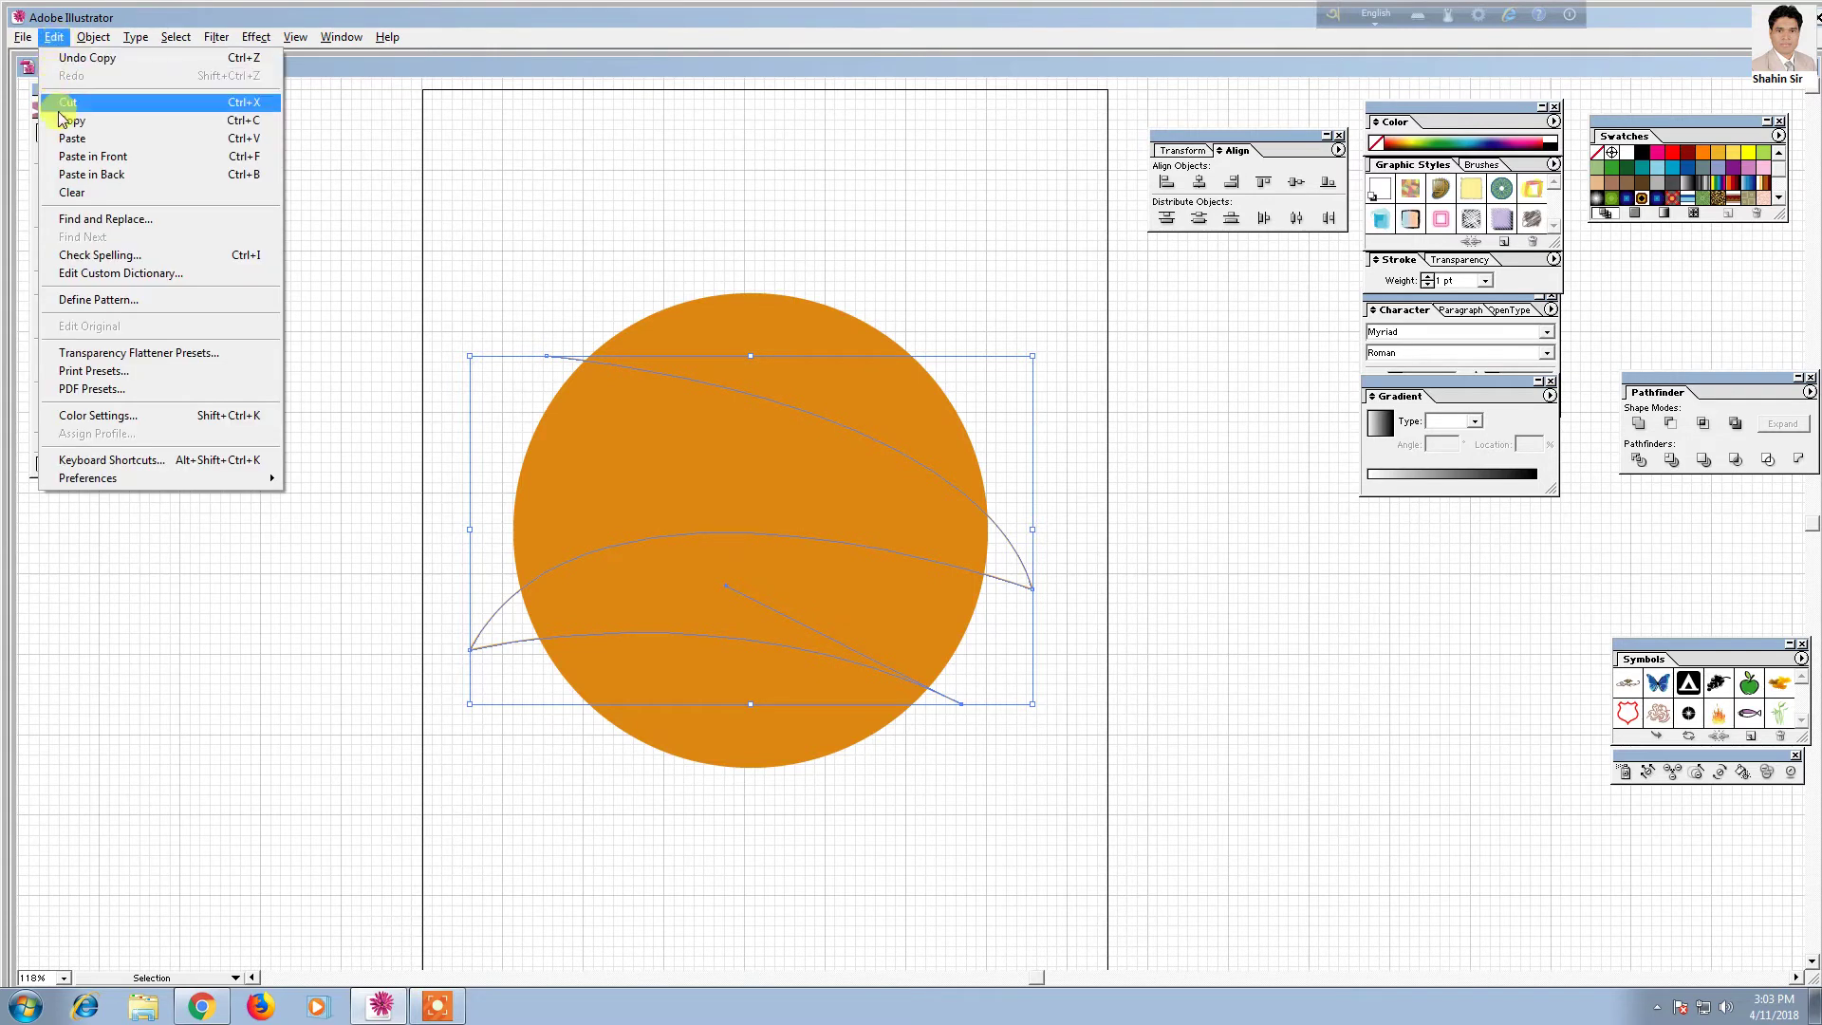
click(104, 161)
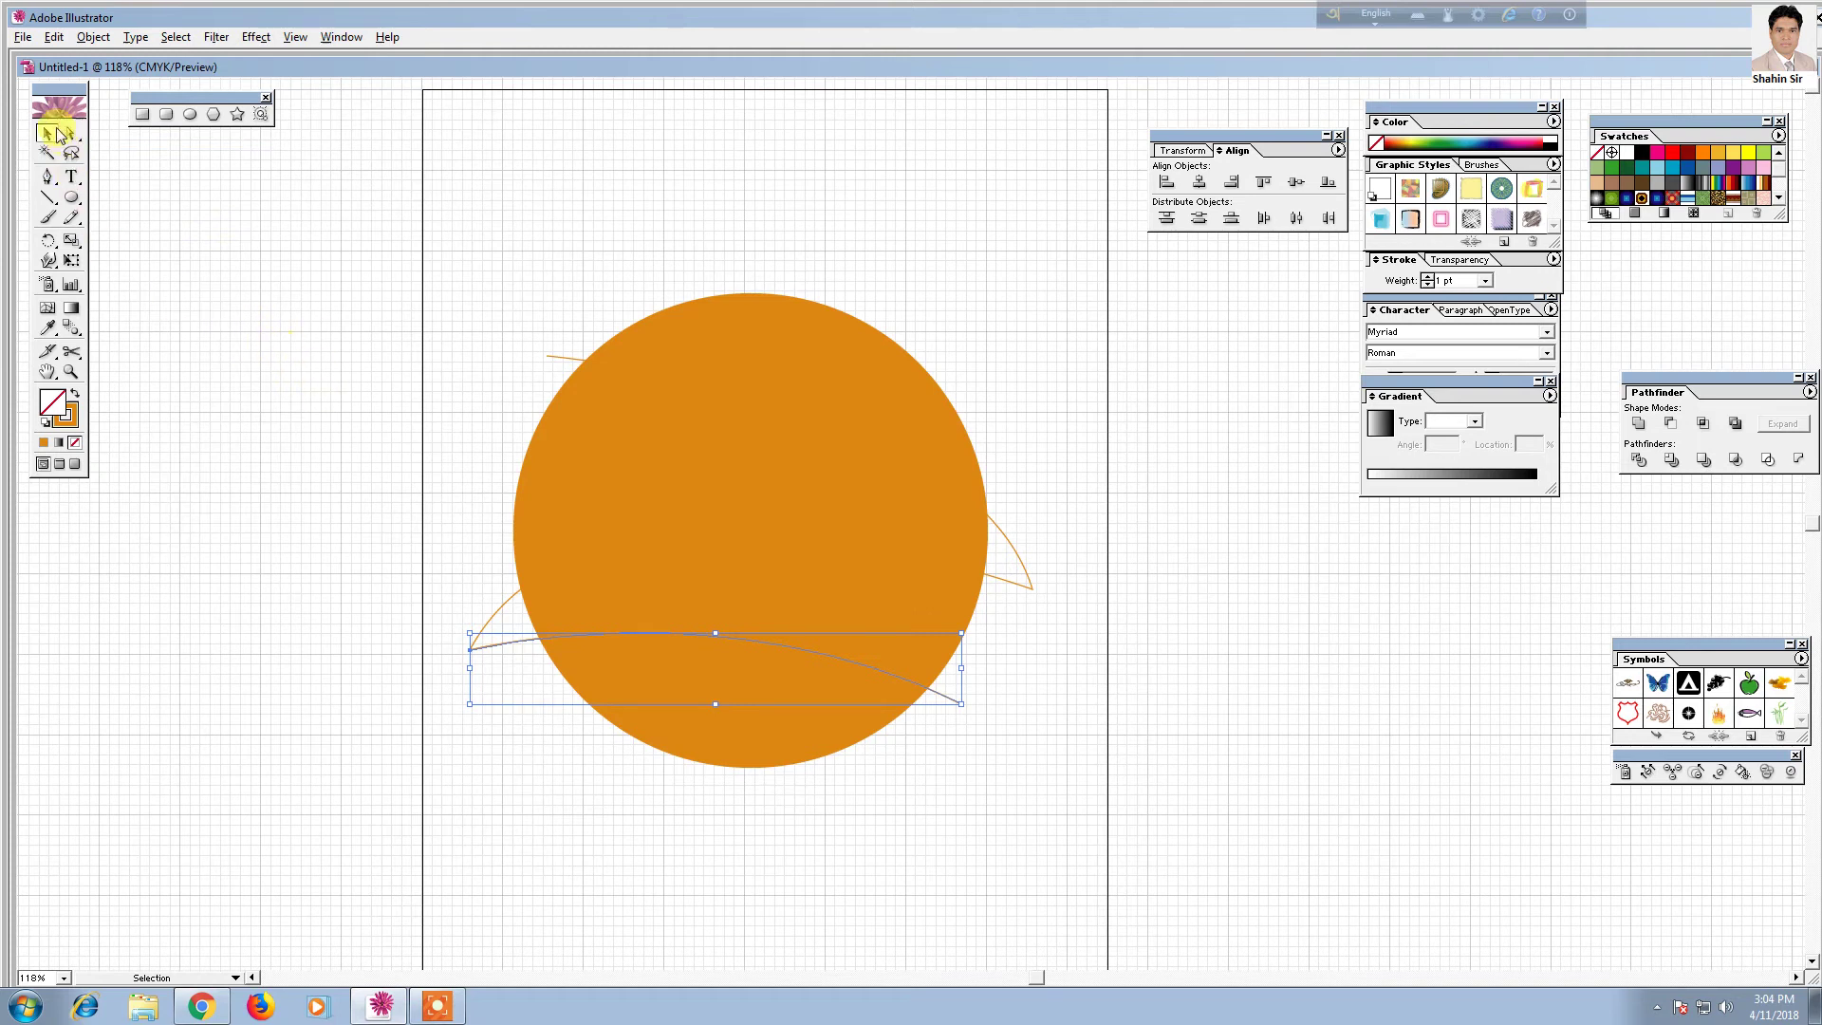
click(453, 382)
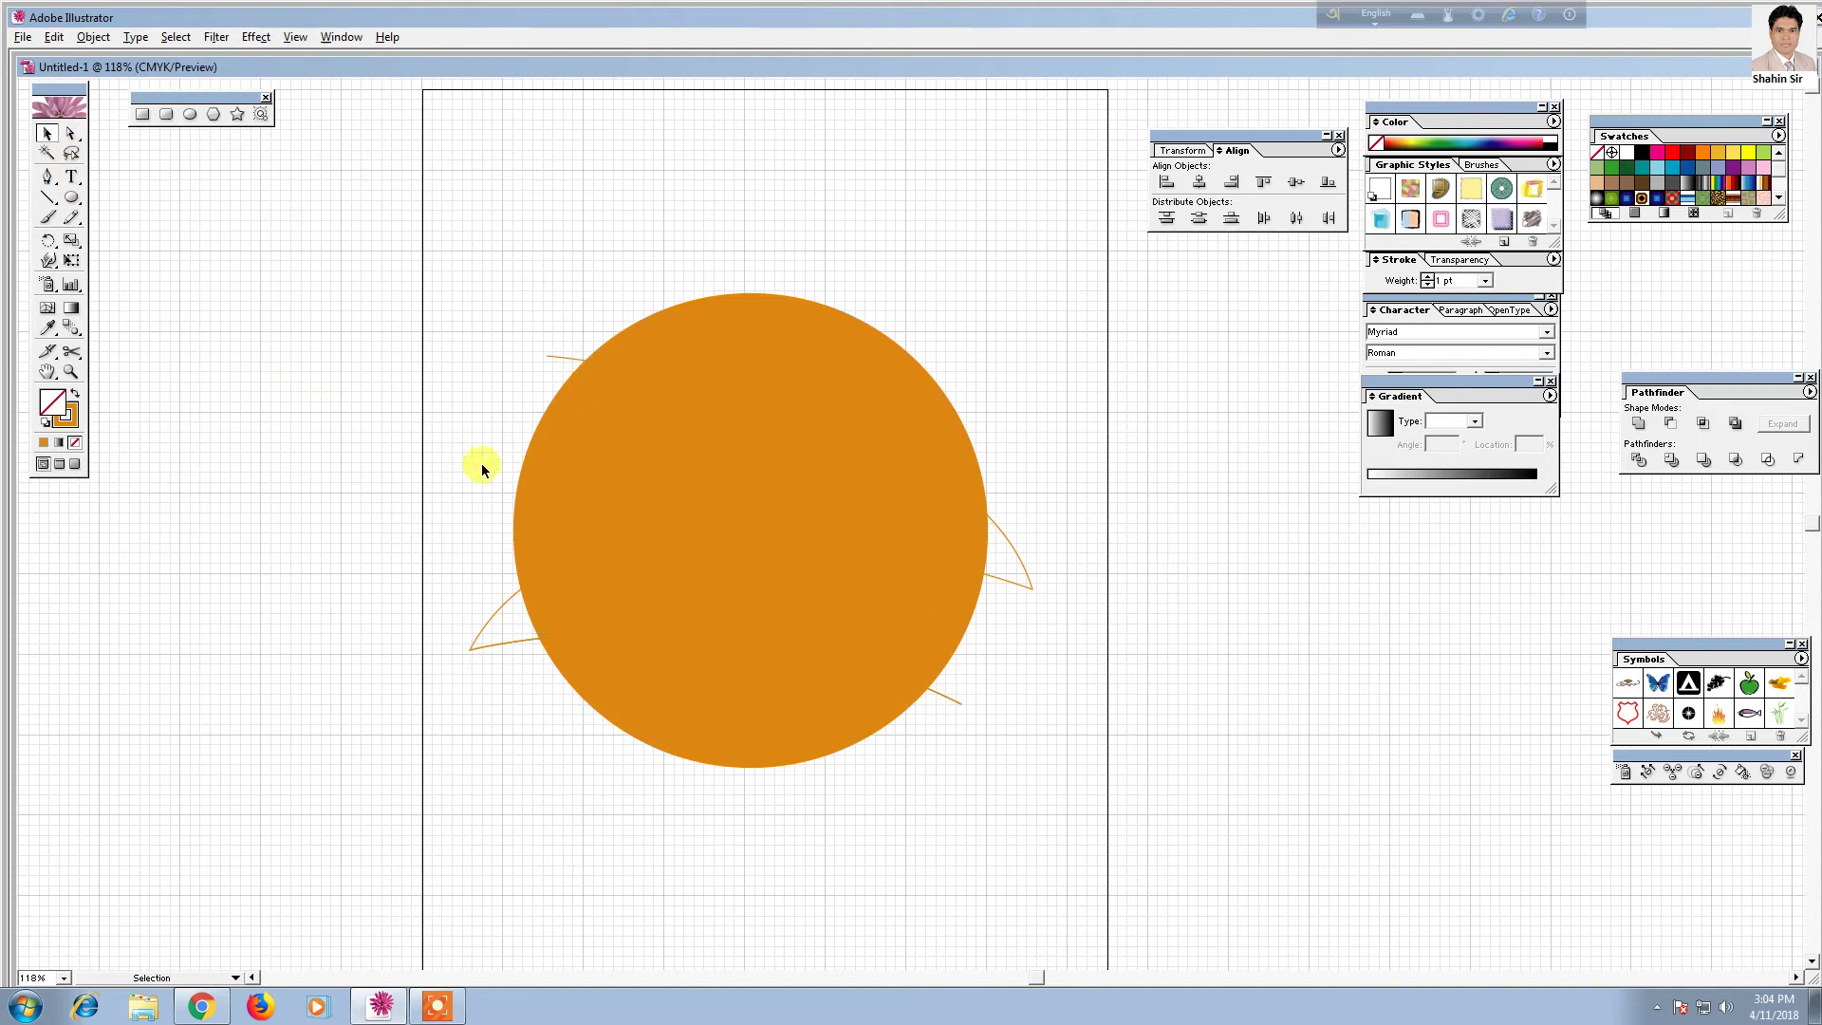
key(ctrl+a)
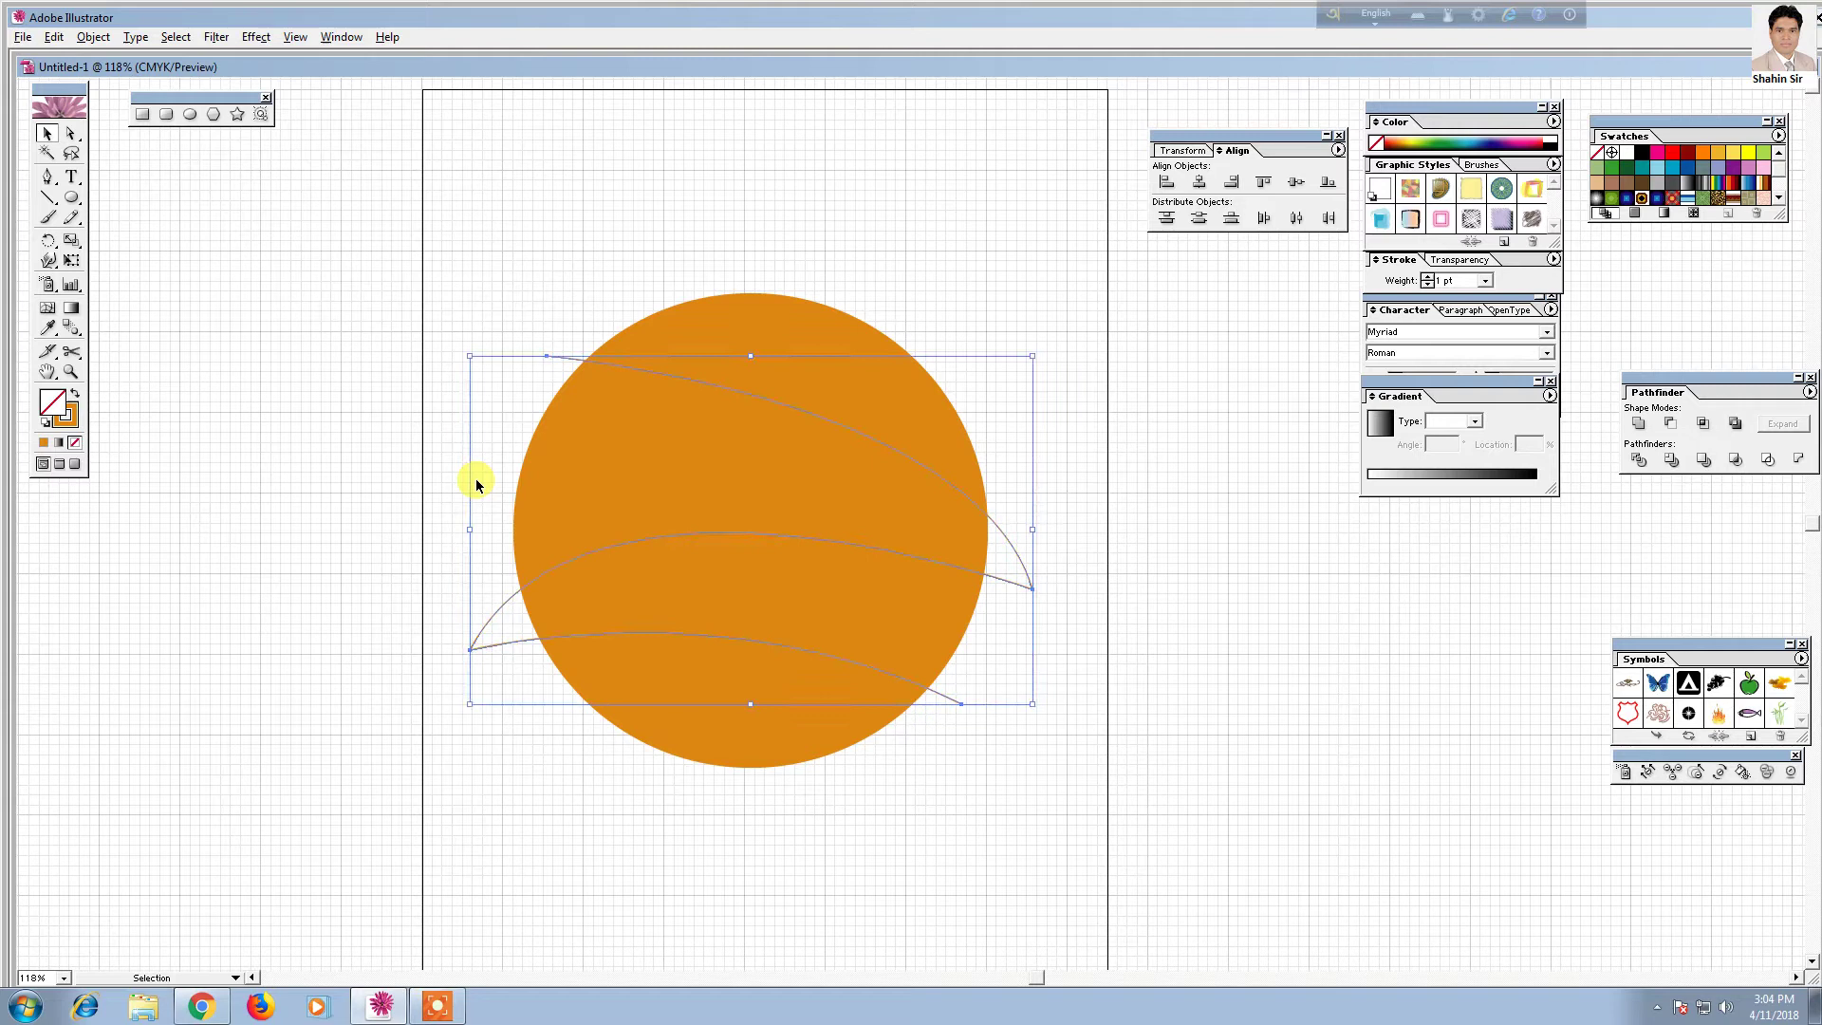
Duplicate the curves slightly above the originals and marquee-select the circle with all curves
click(974, 773)
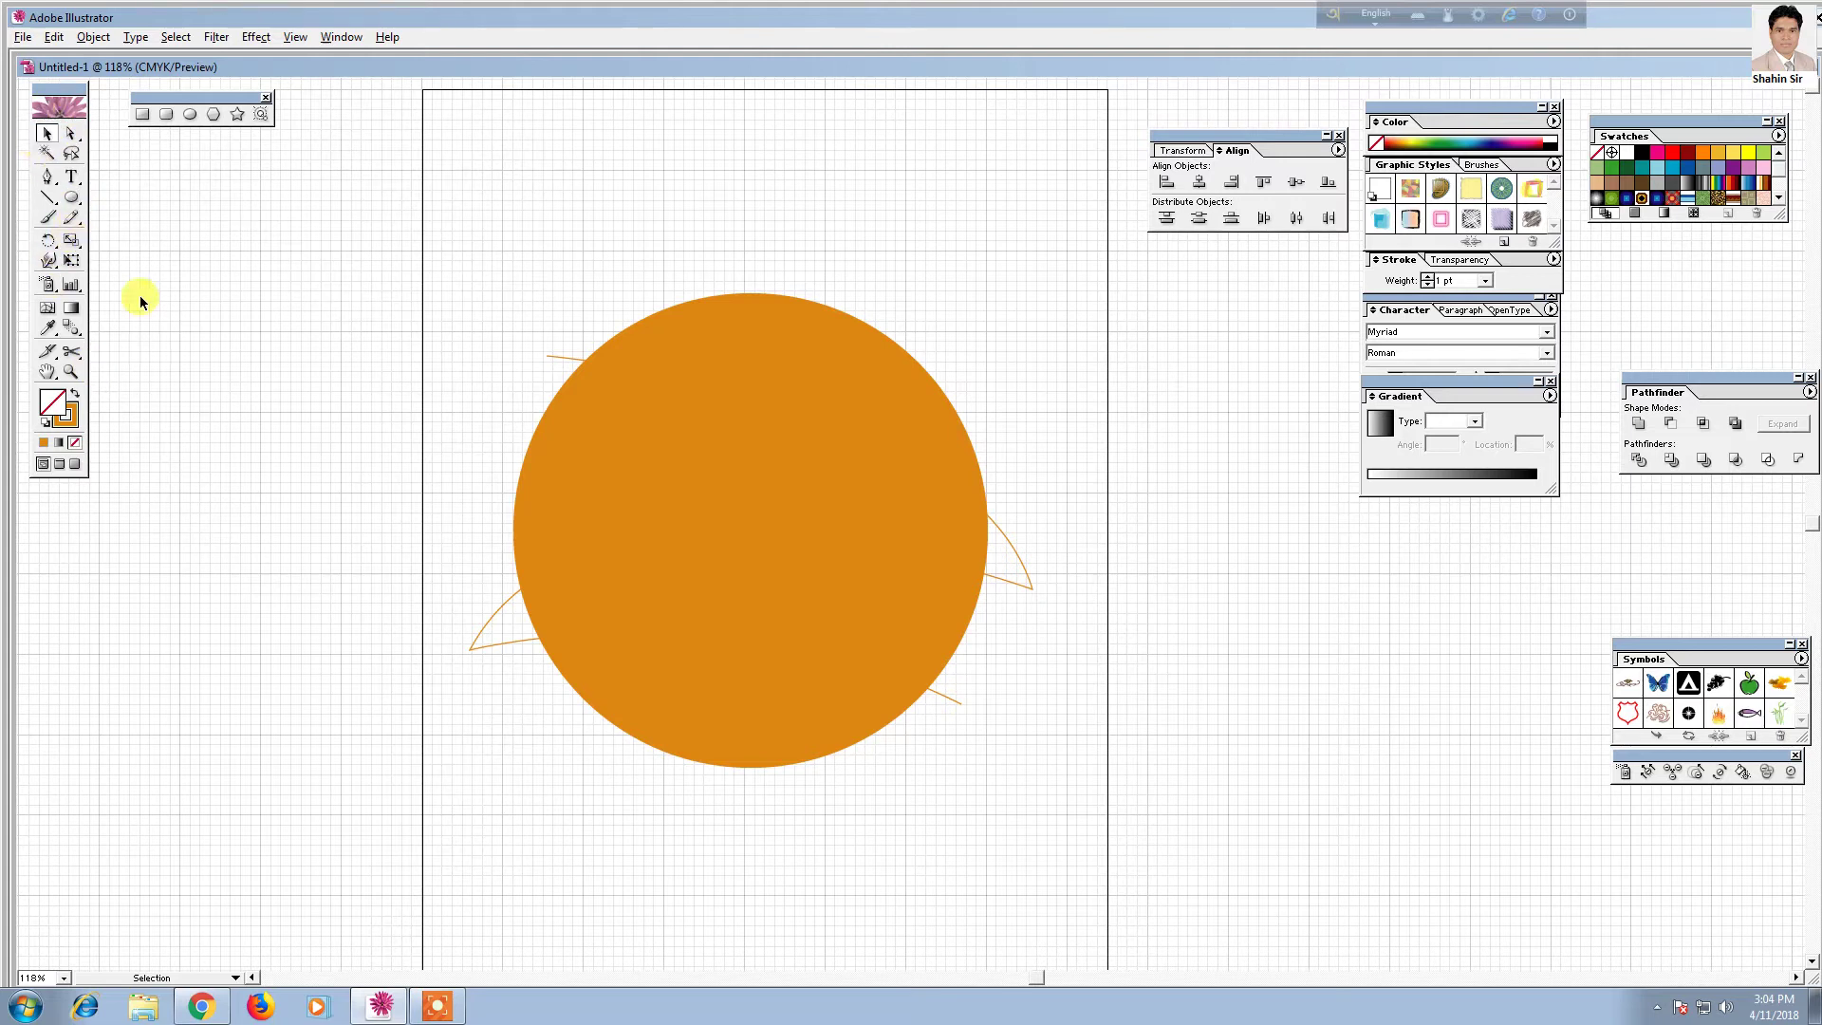
drag(440, 653, 479, 699)
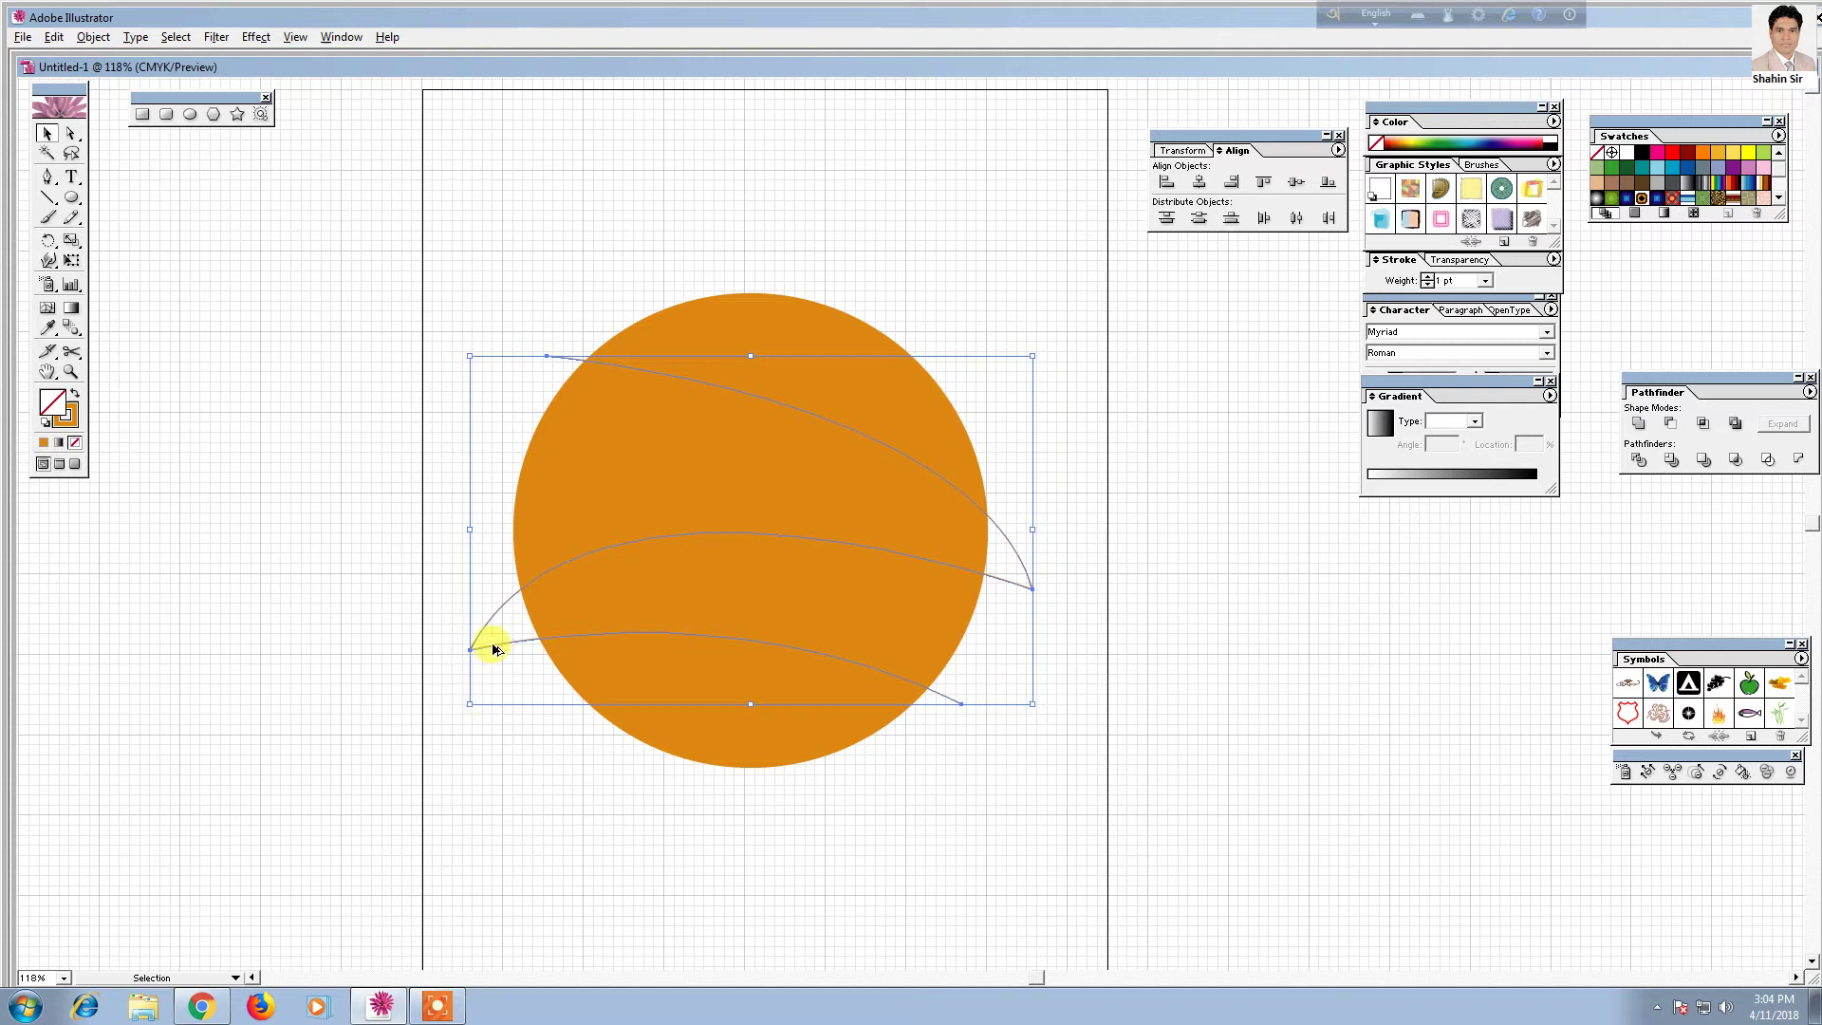
click(495, 655)
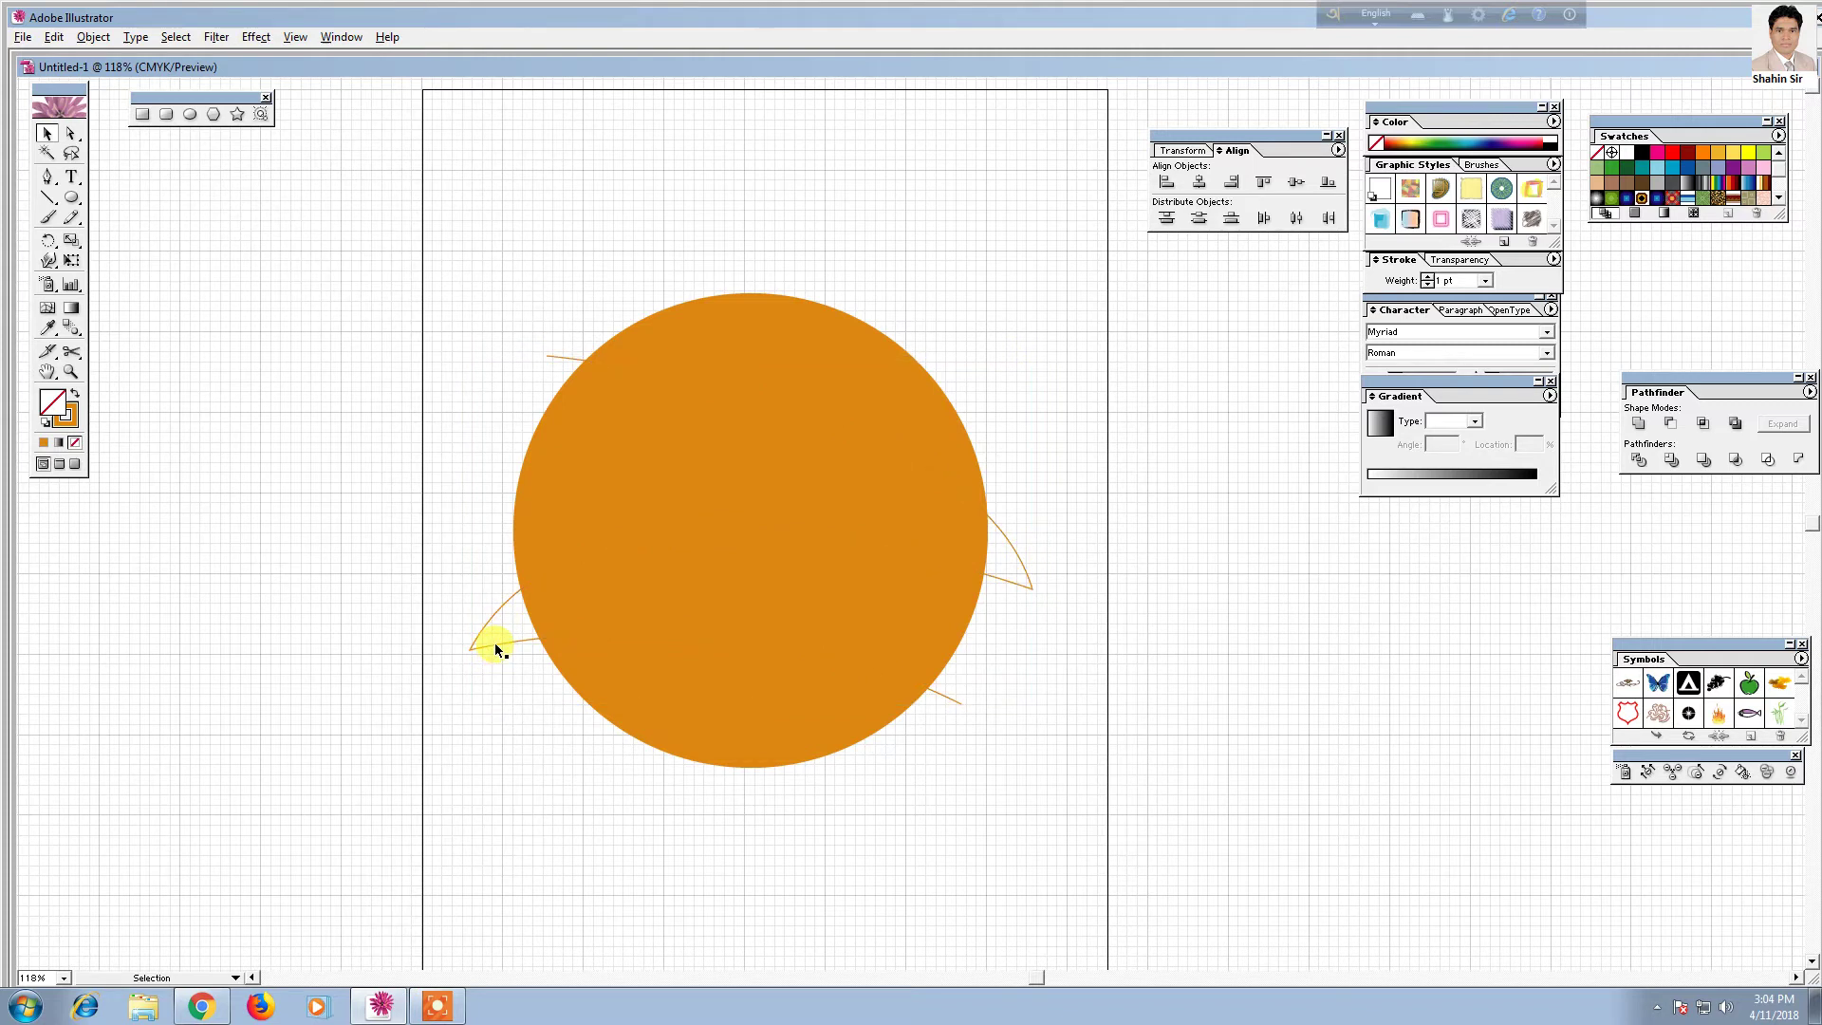
drag(442, 654, 480, 701)
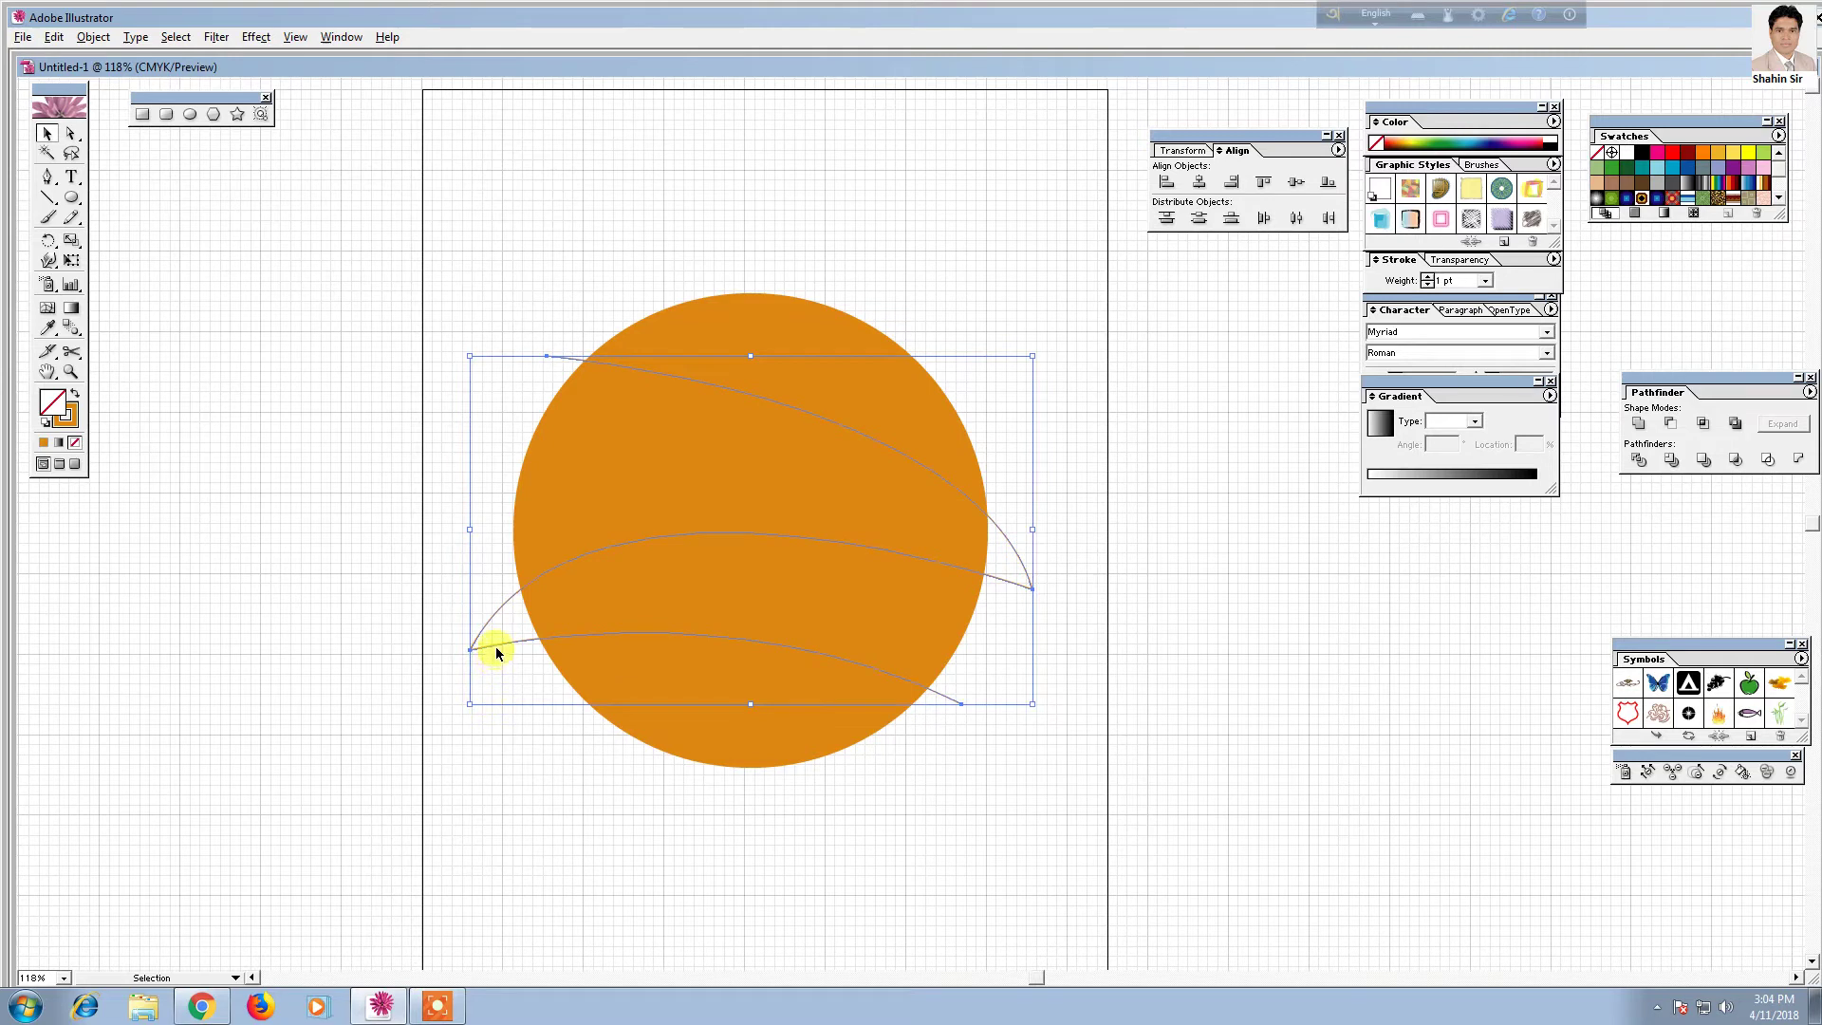
drag(498, 649, 501, 622)
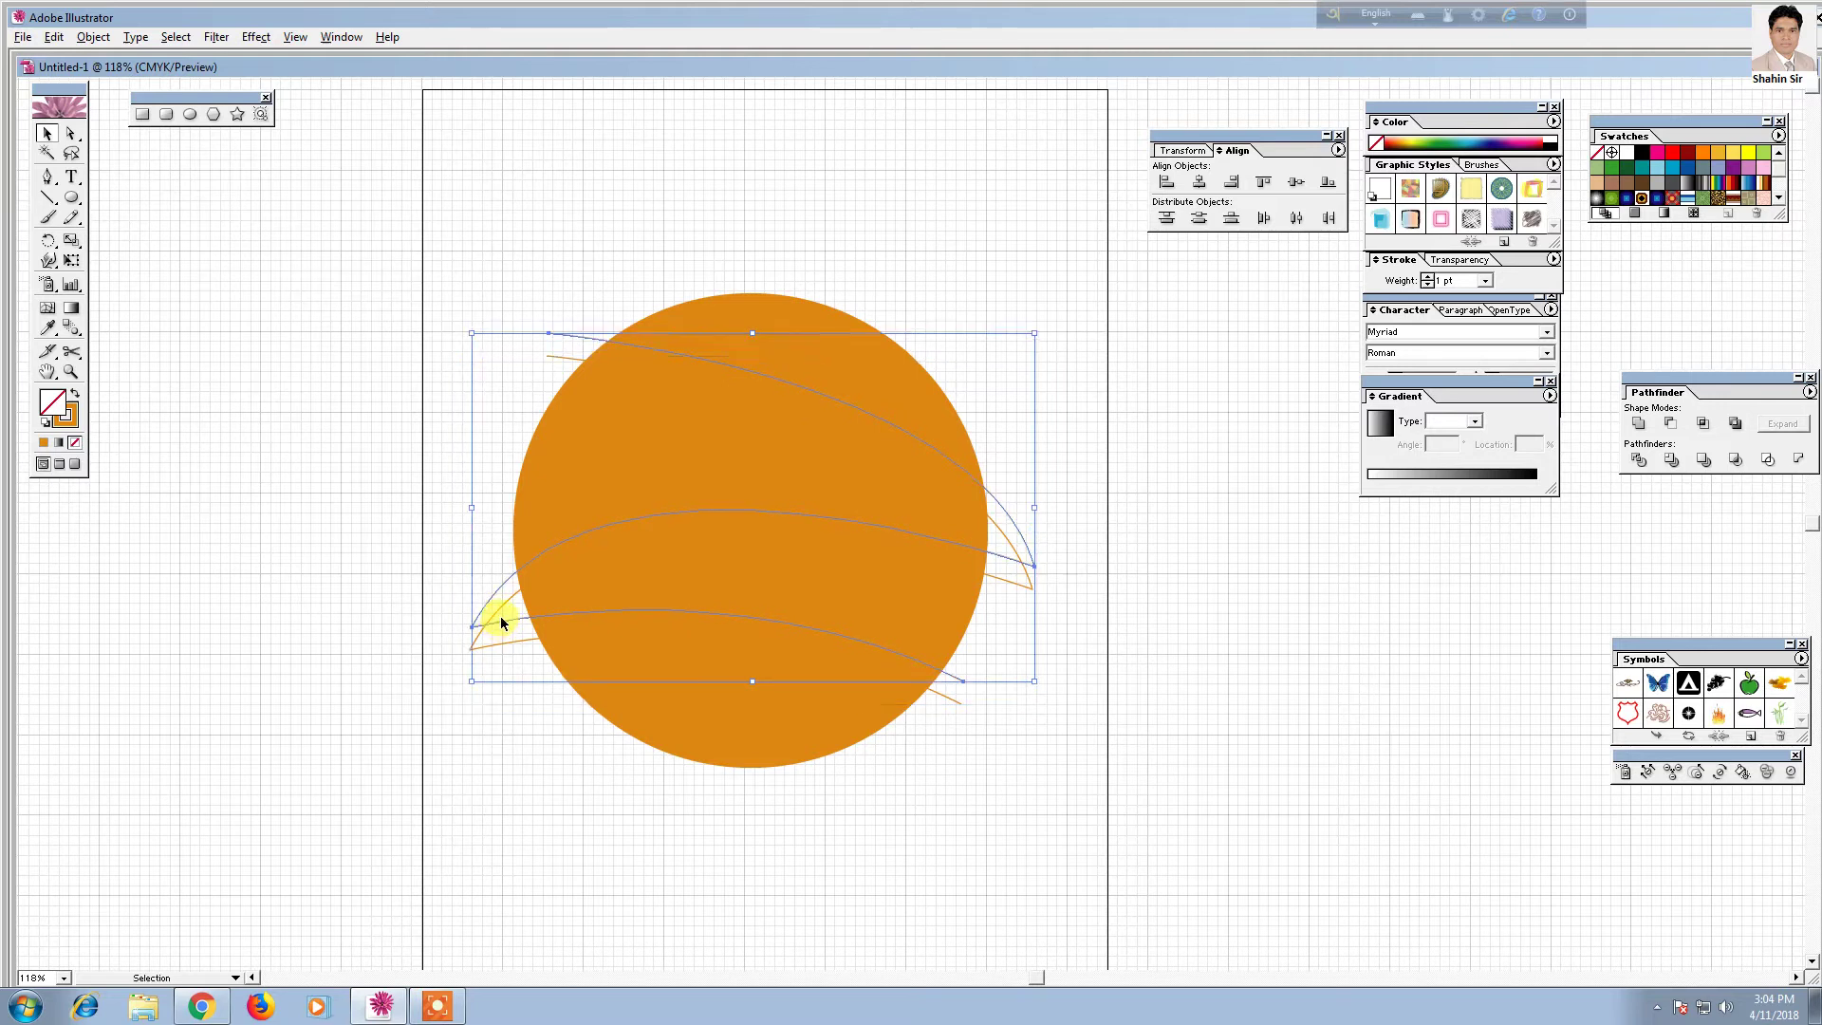
click(534, 741)
drag(402, 225, 843, 843)
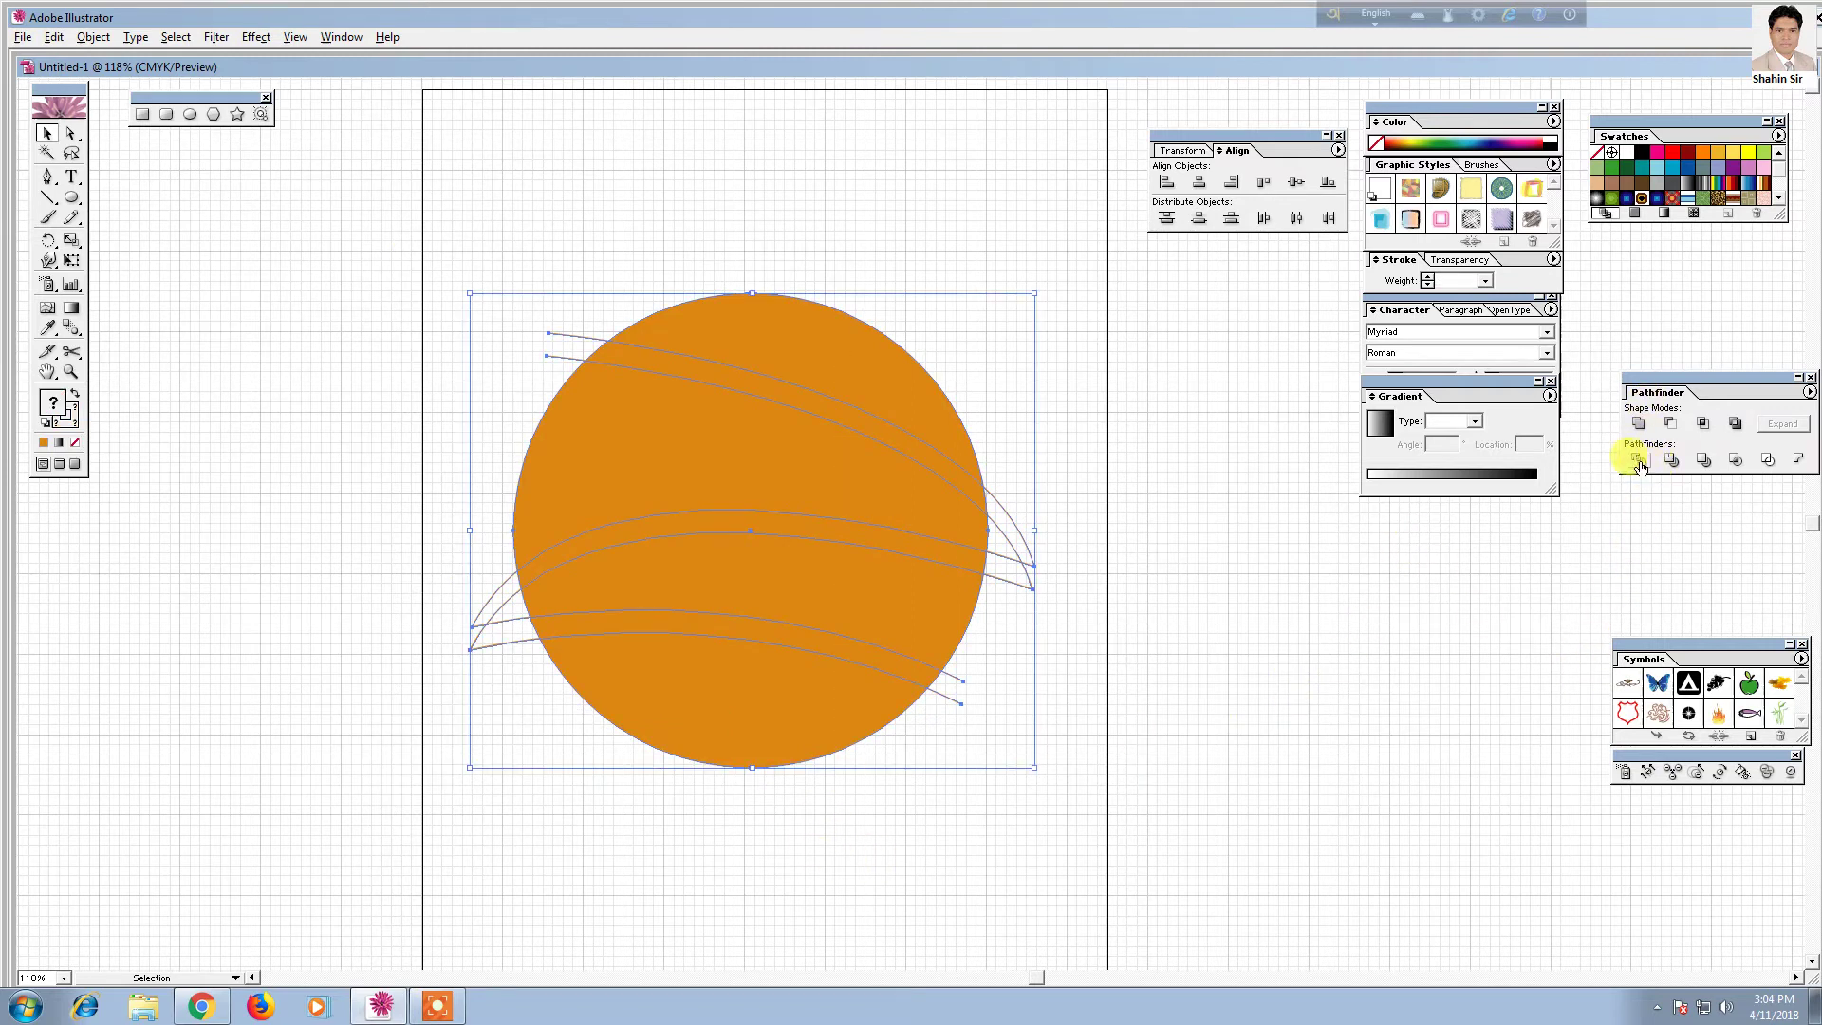
Divide the circle along the curves with Pathfinder and ungroup the pieces
click(340, 38)
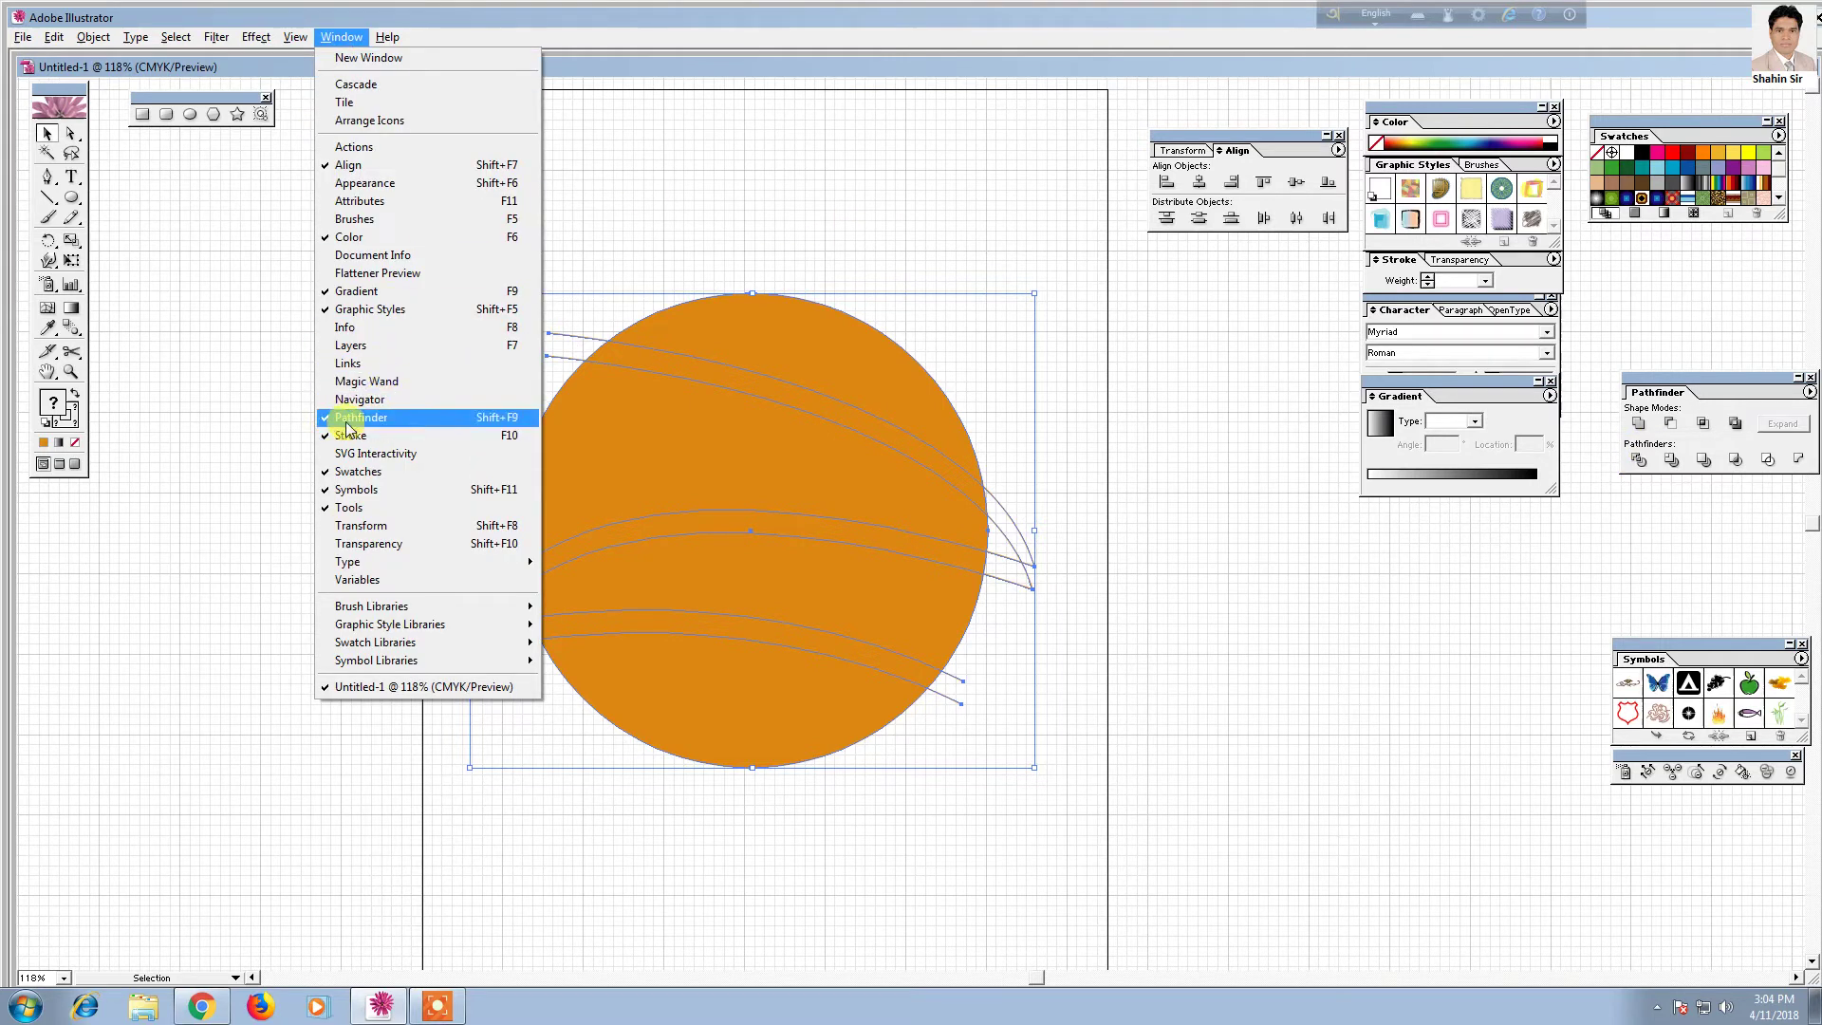
click(1636, 462)
right_click(842, 610)
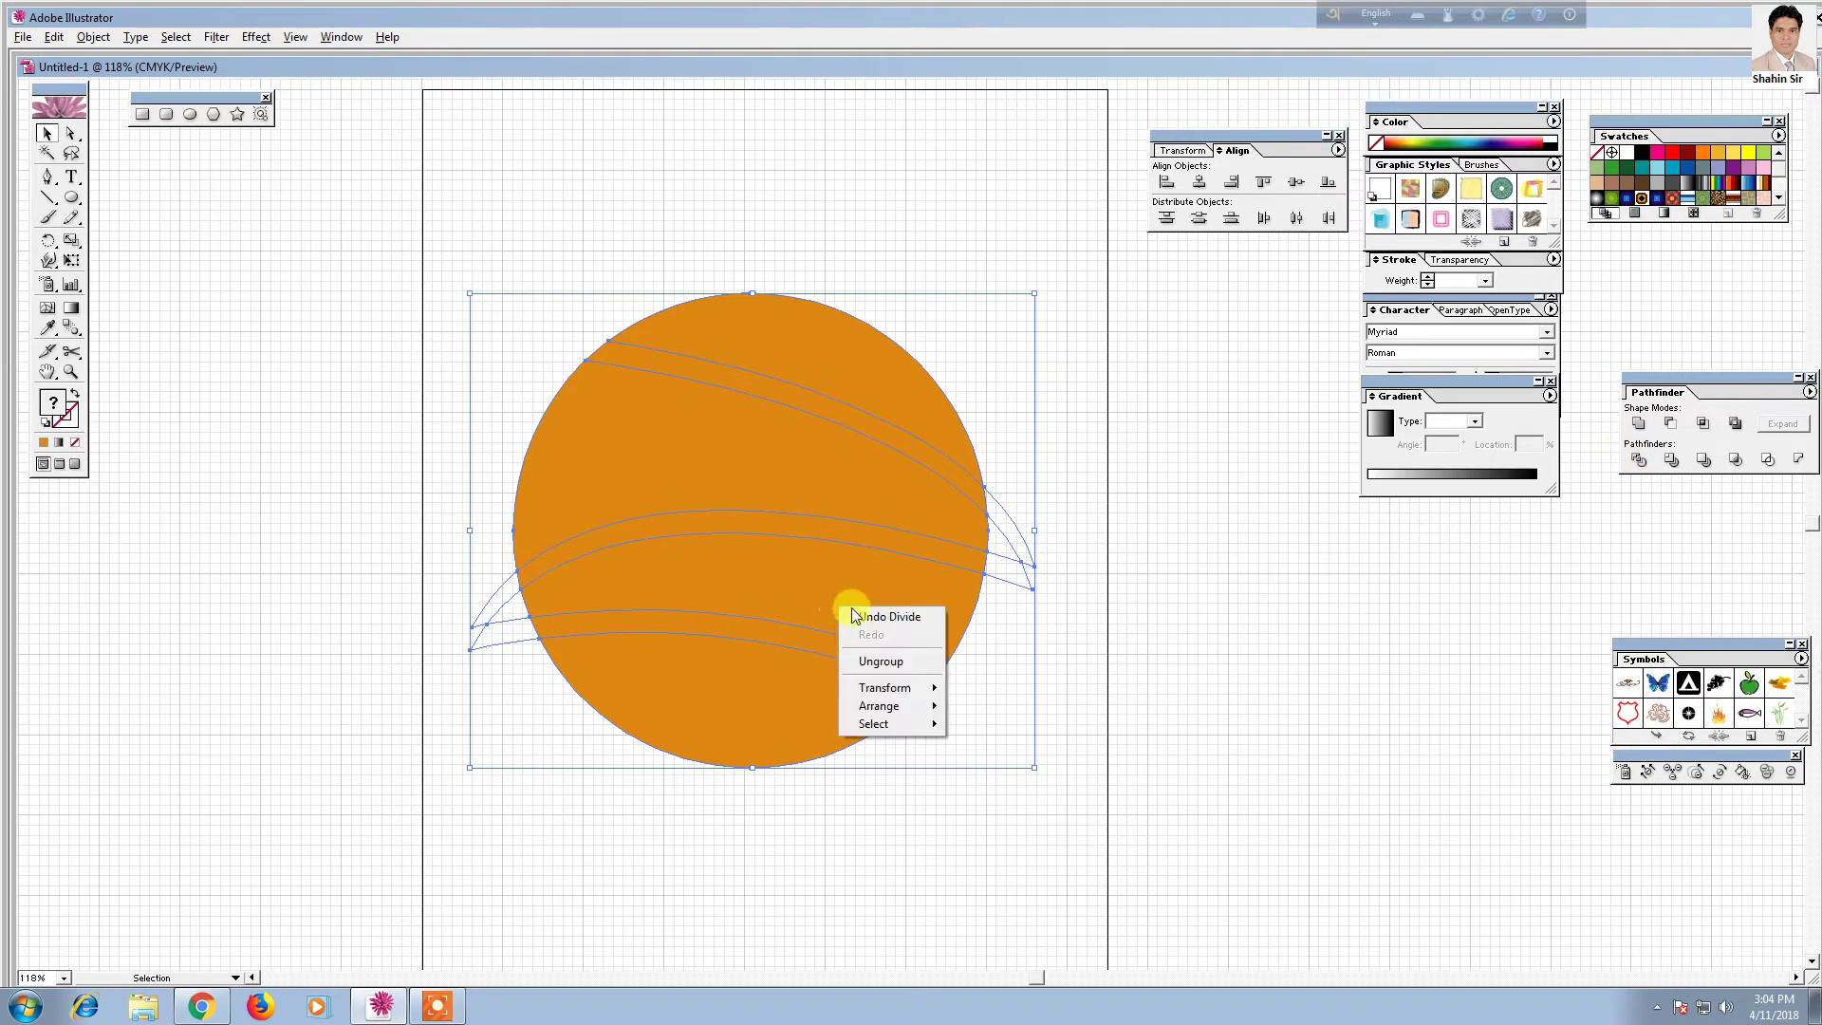
click(917, 675)
click(1222, 760)
Delete the thin strips between the curve pairs, keeping the large upper piece
click(913, 607)
key(Delete)
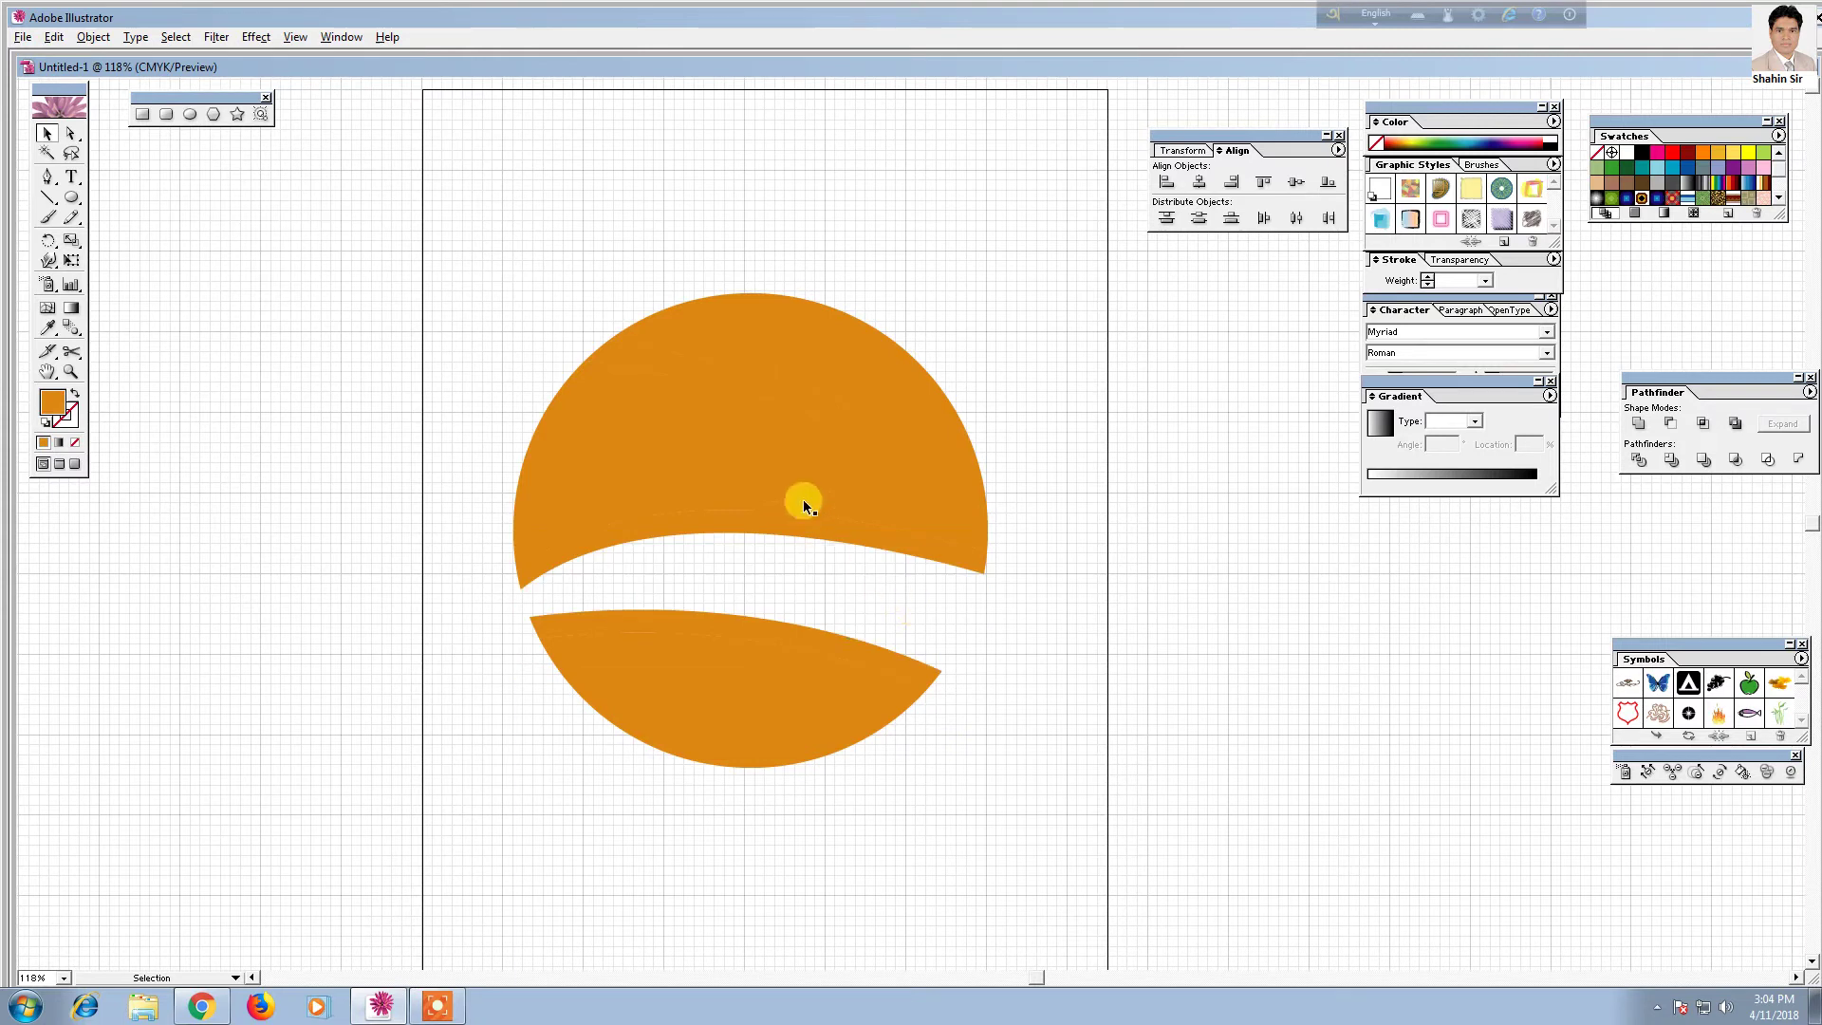
click(768, 444)
key(Delete)
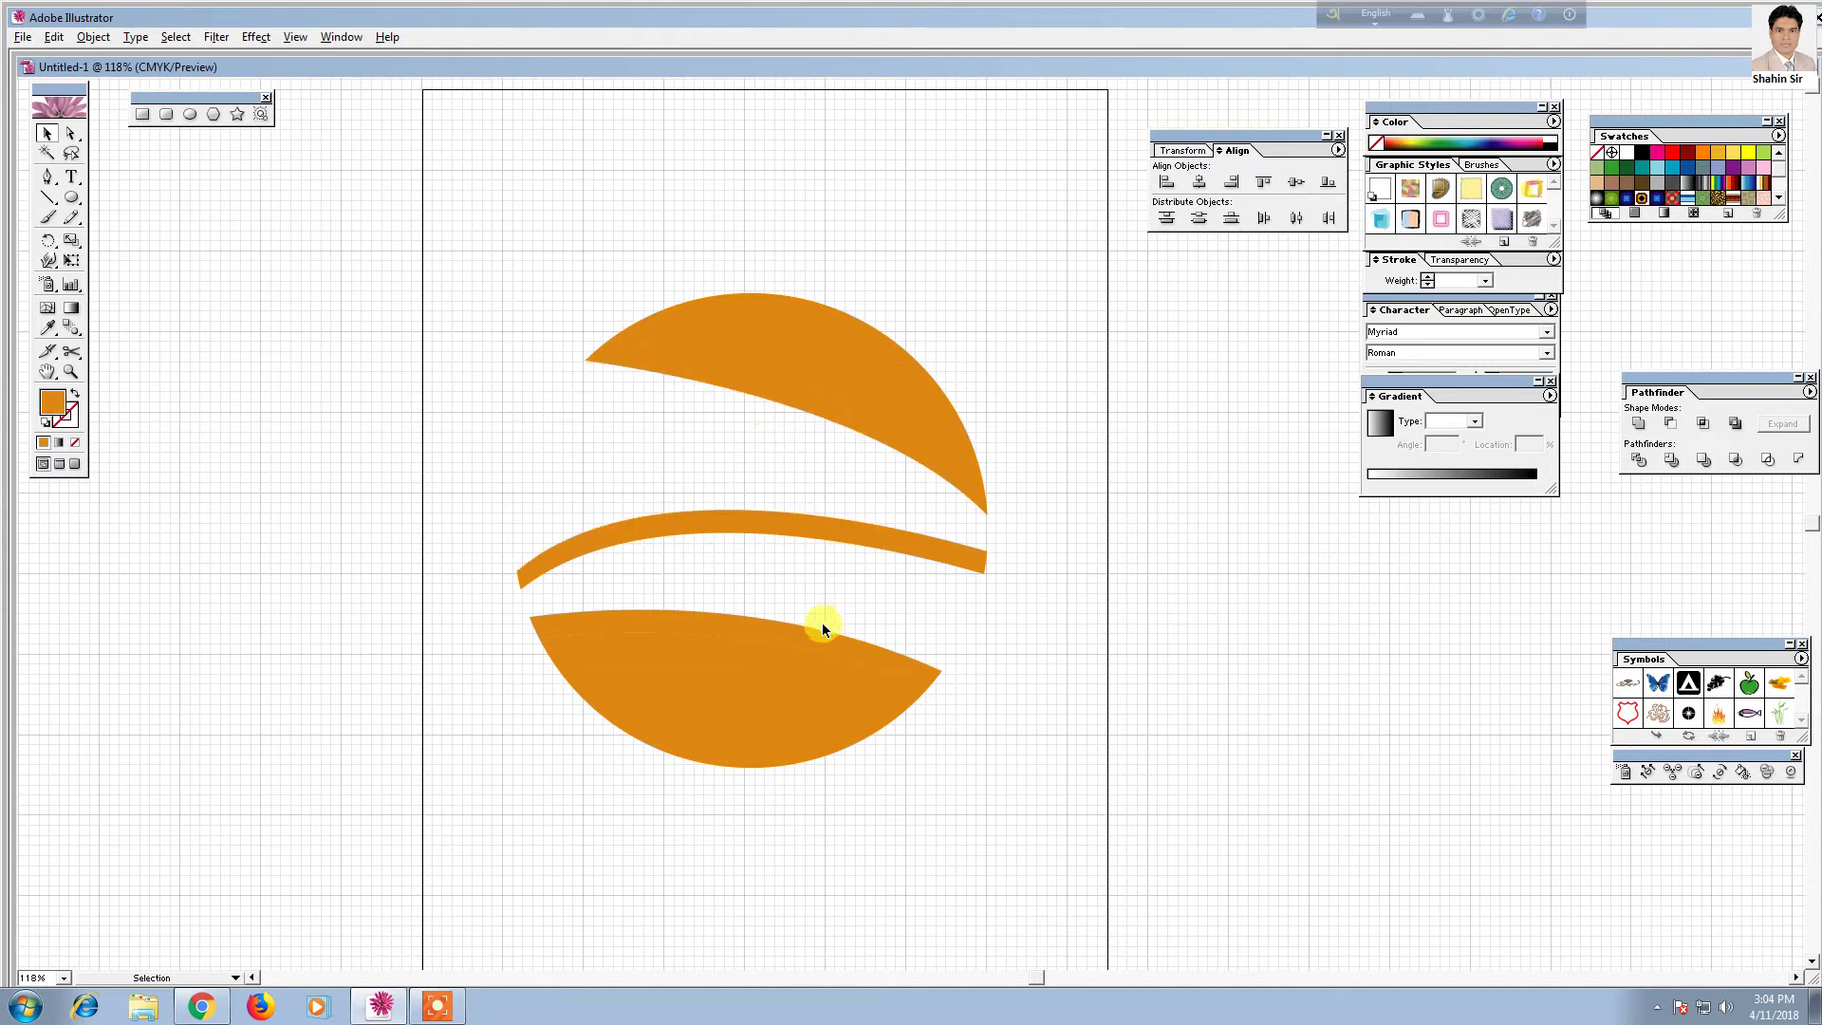
key(ctrl+z)
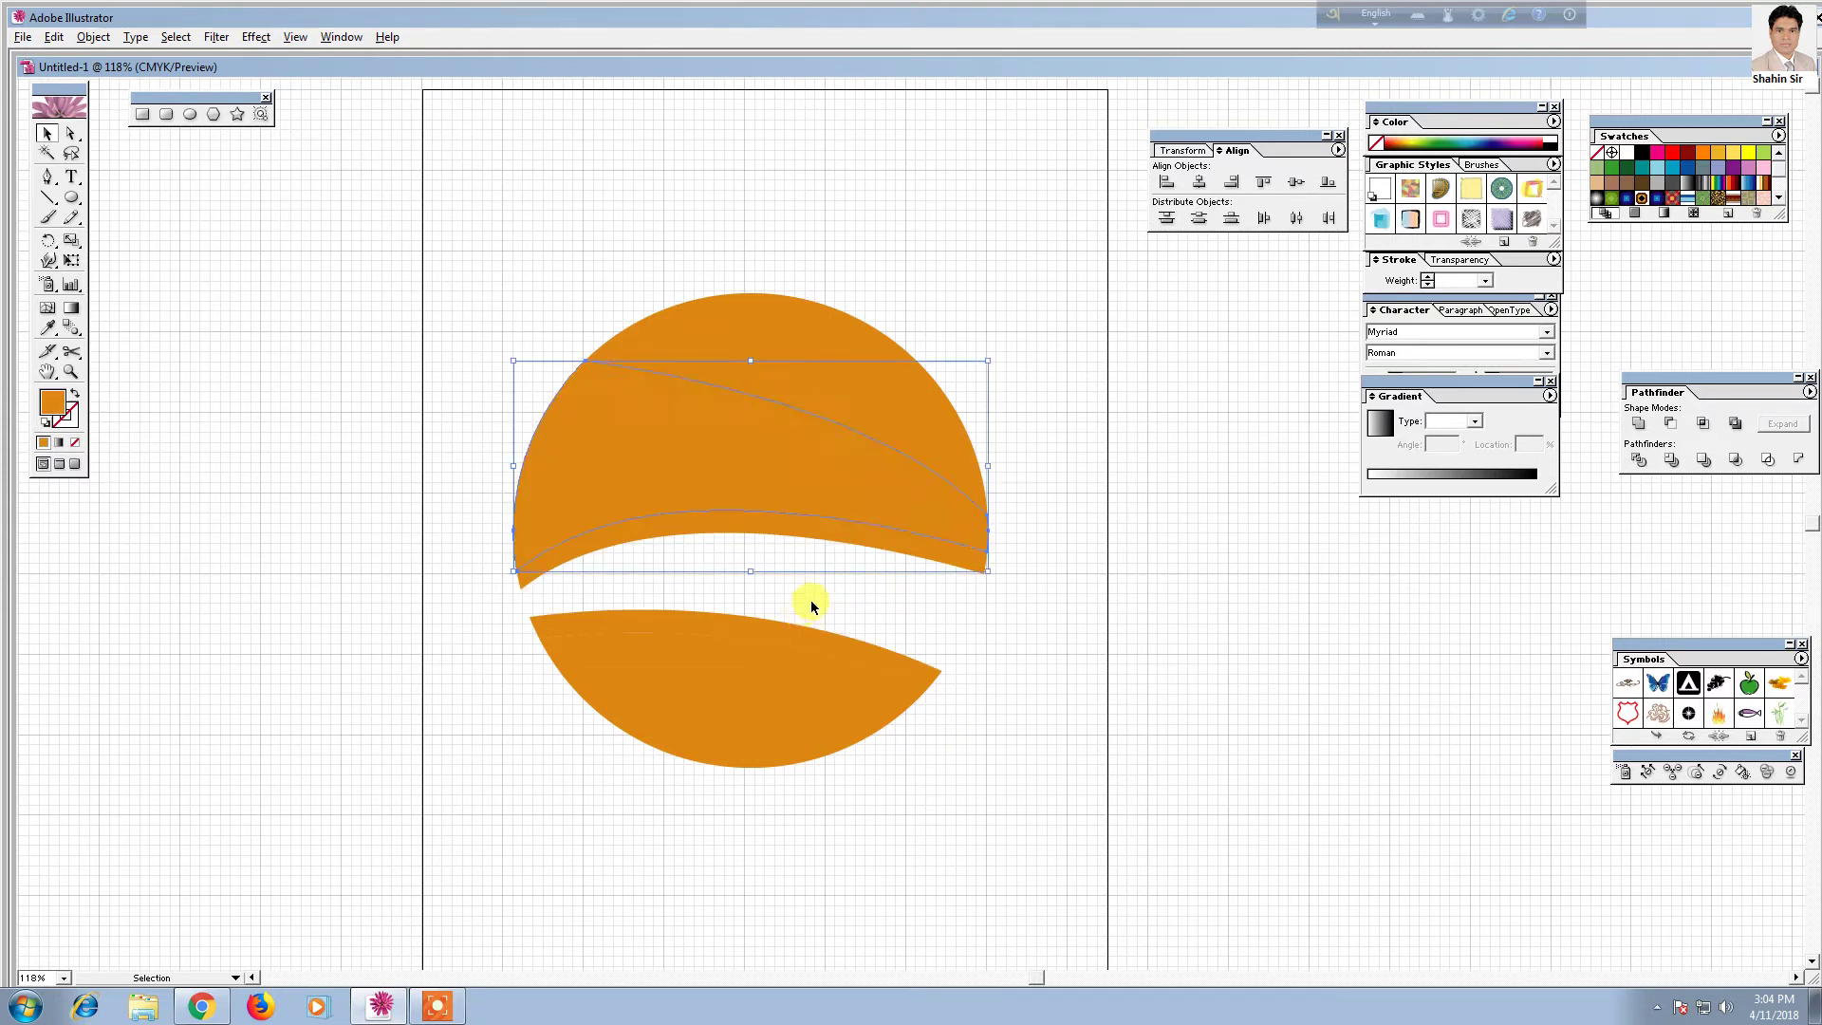
click(899, 612)
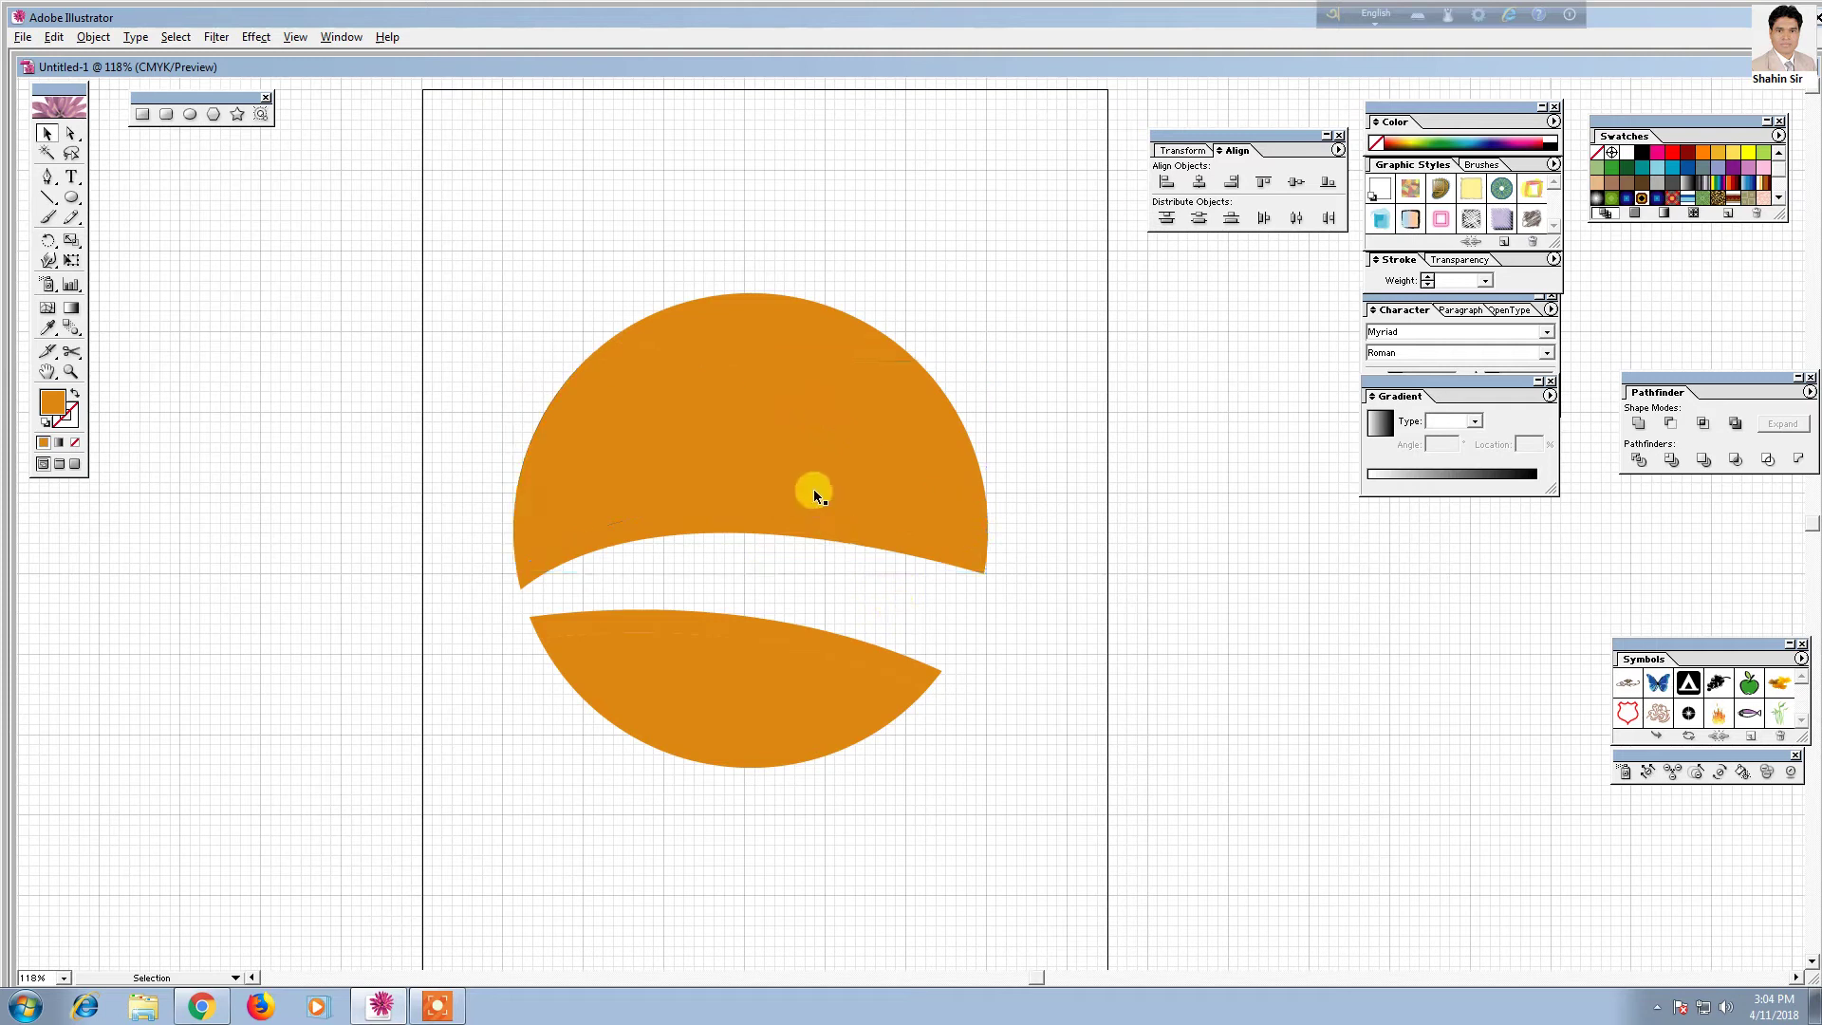
click(813, 488)
click(916, 628)
click(857, 474)
key(Delete)
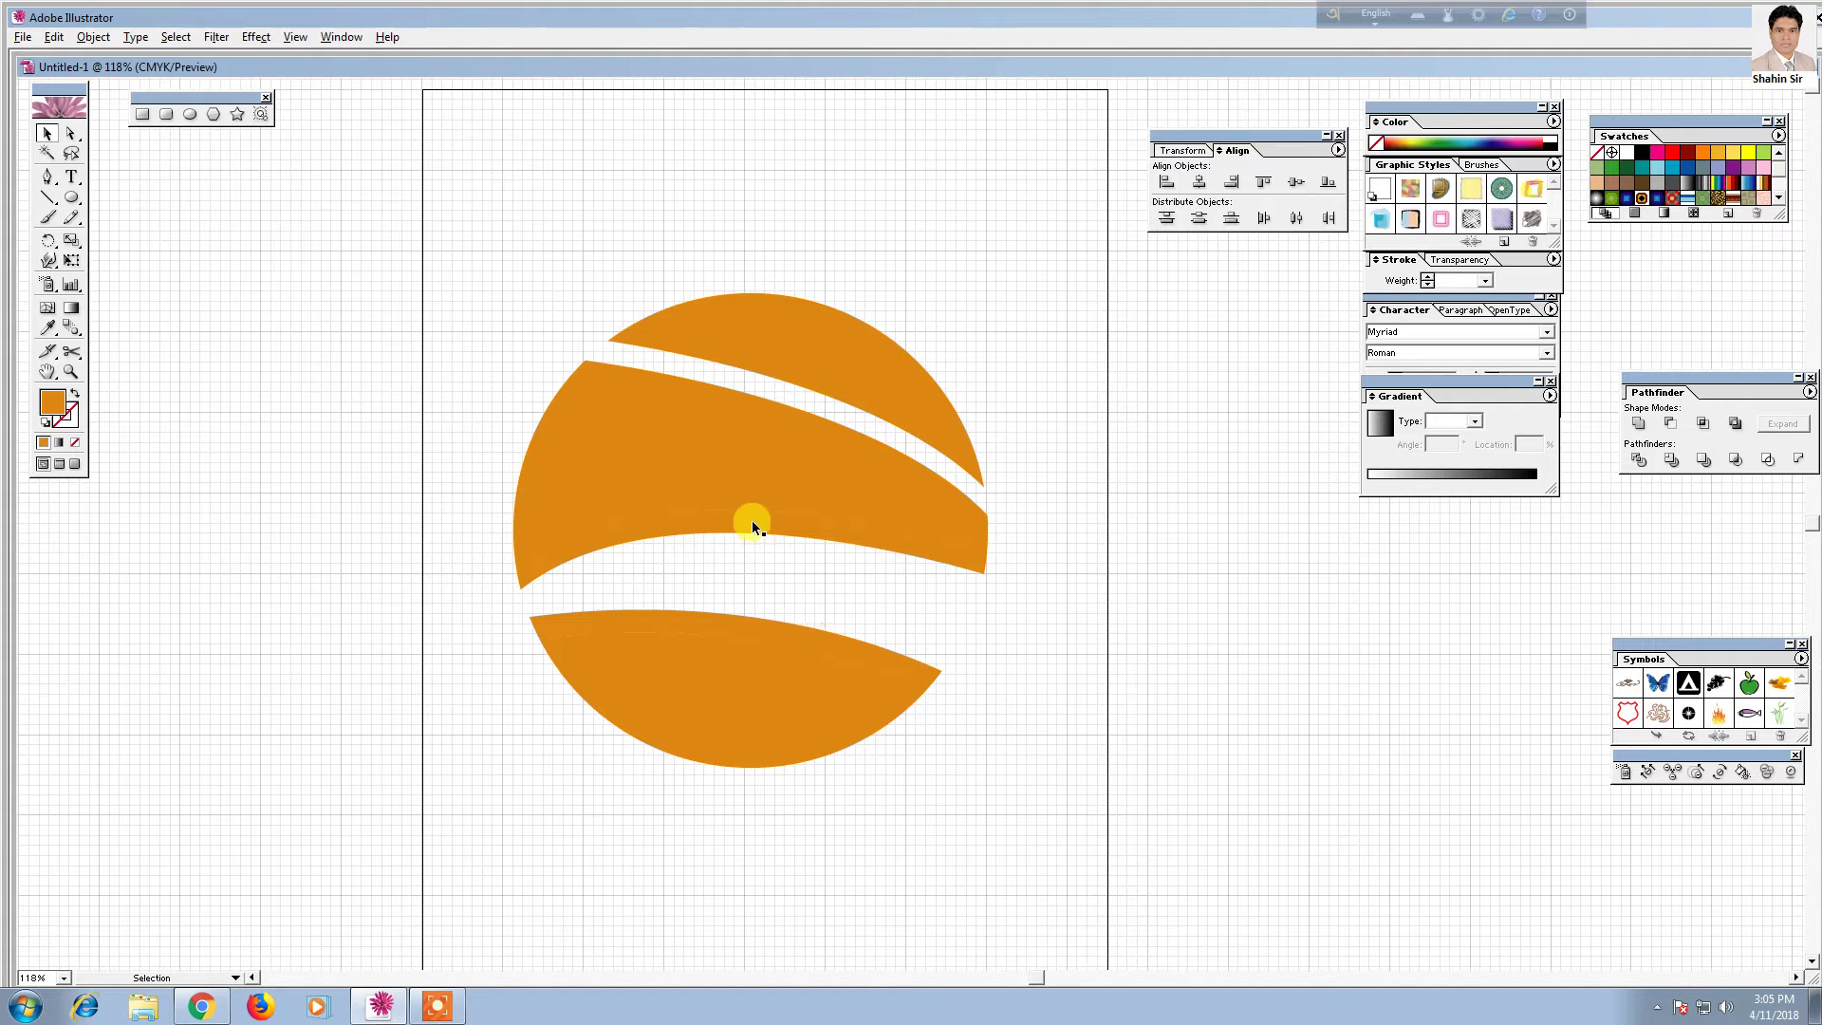
Move the thin sliver over the lower band up beneath the middle band
click(738, 404)
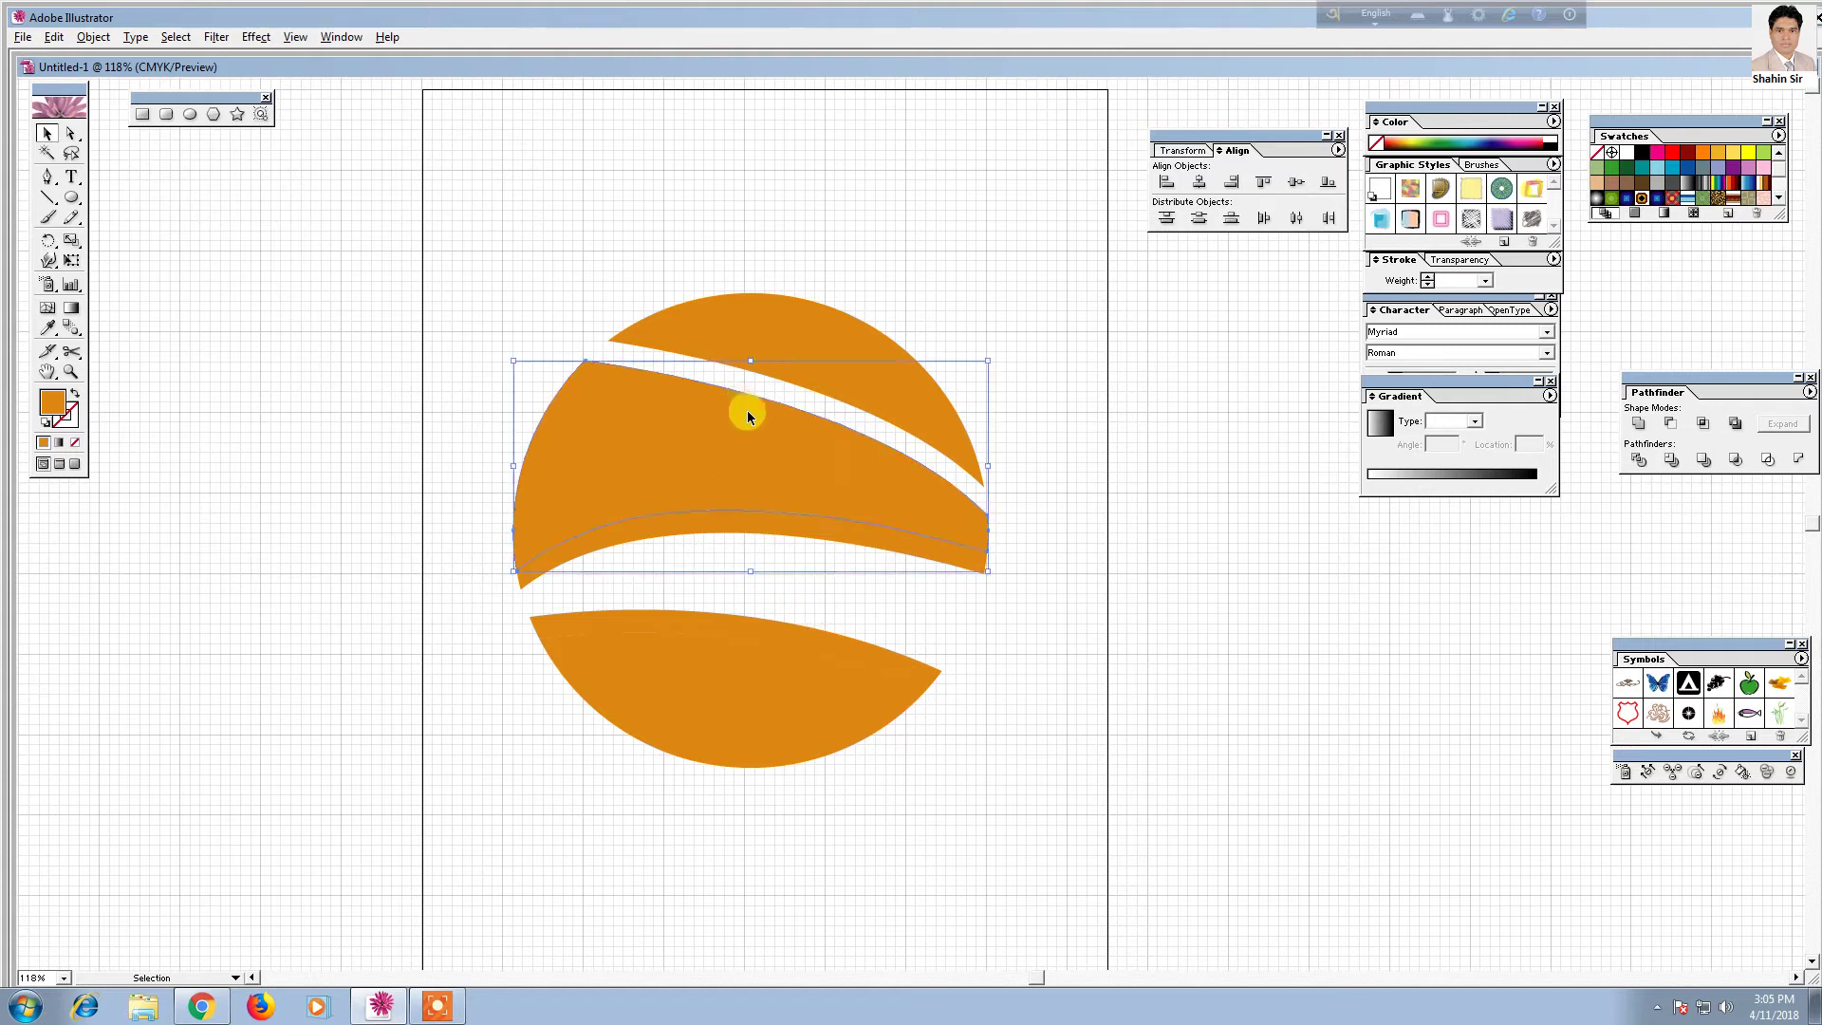
click(1061, 525)
scroll(943, 618, up, 1)
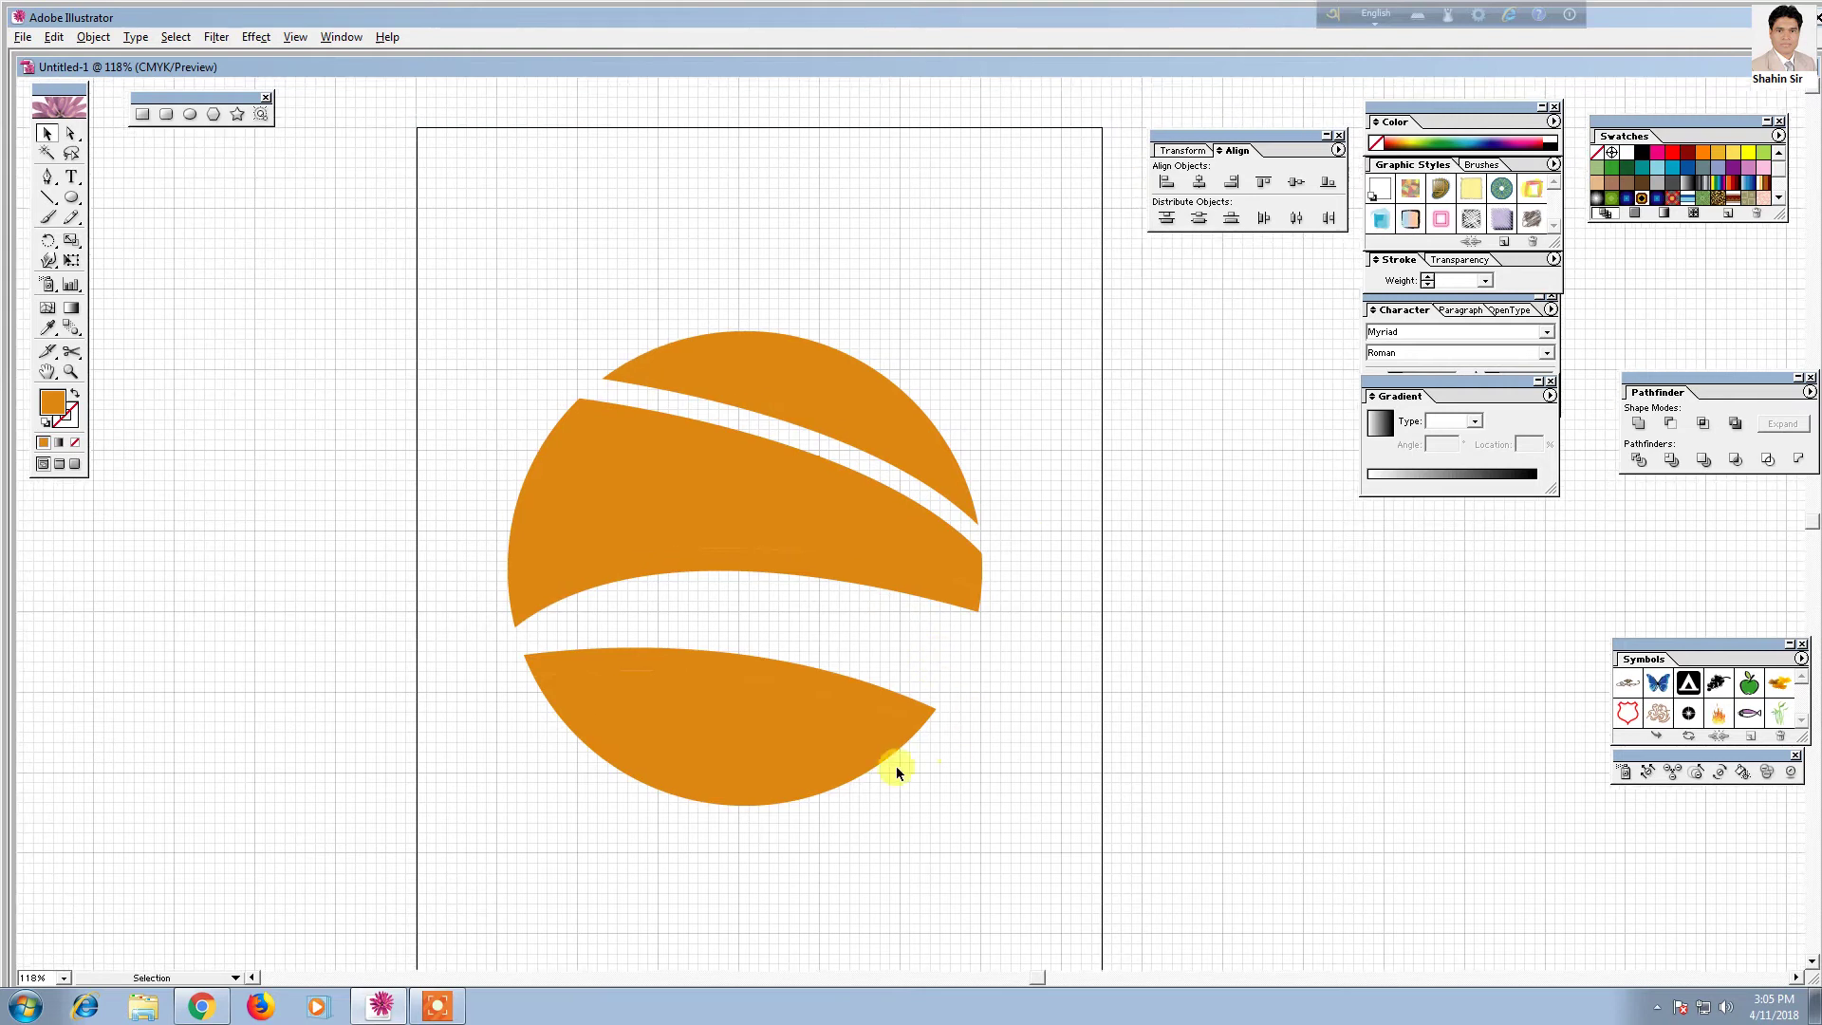
click(776, 675)
key(space)
drag(693, 663, 693, 554)
click(1120, 680)
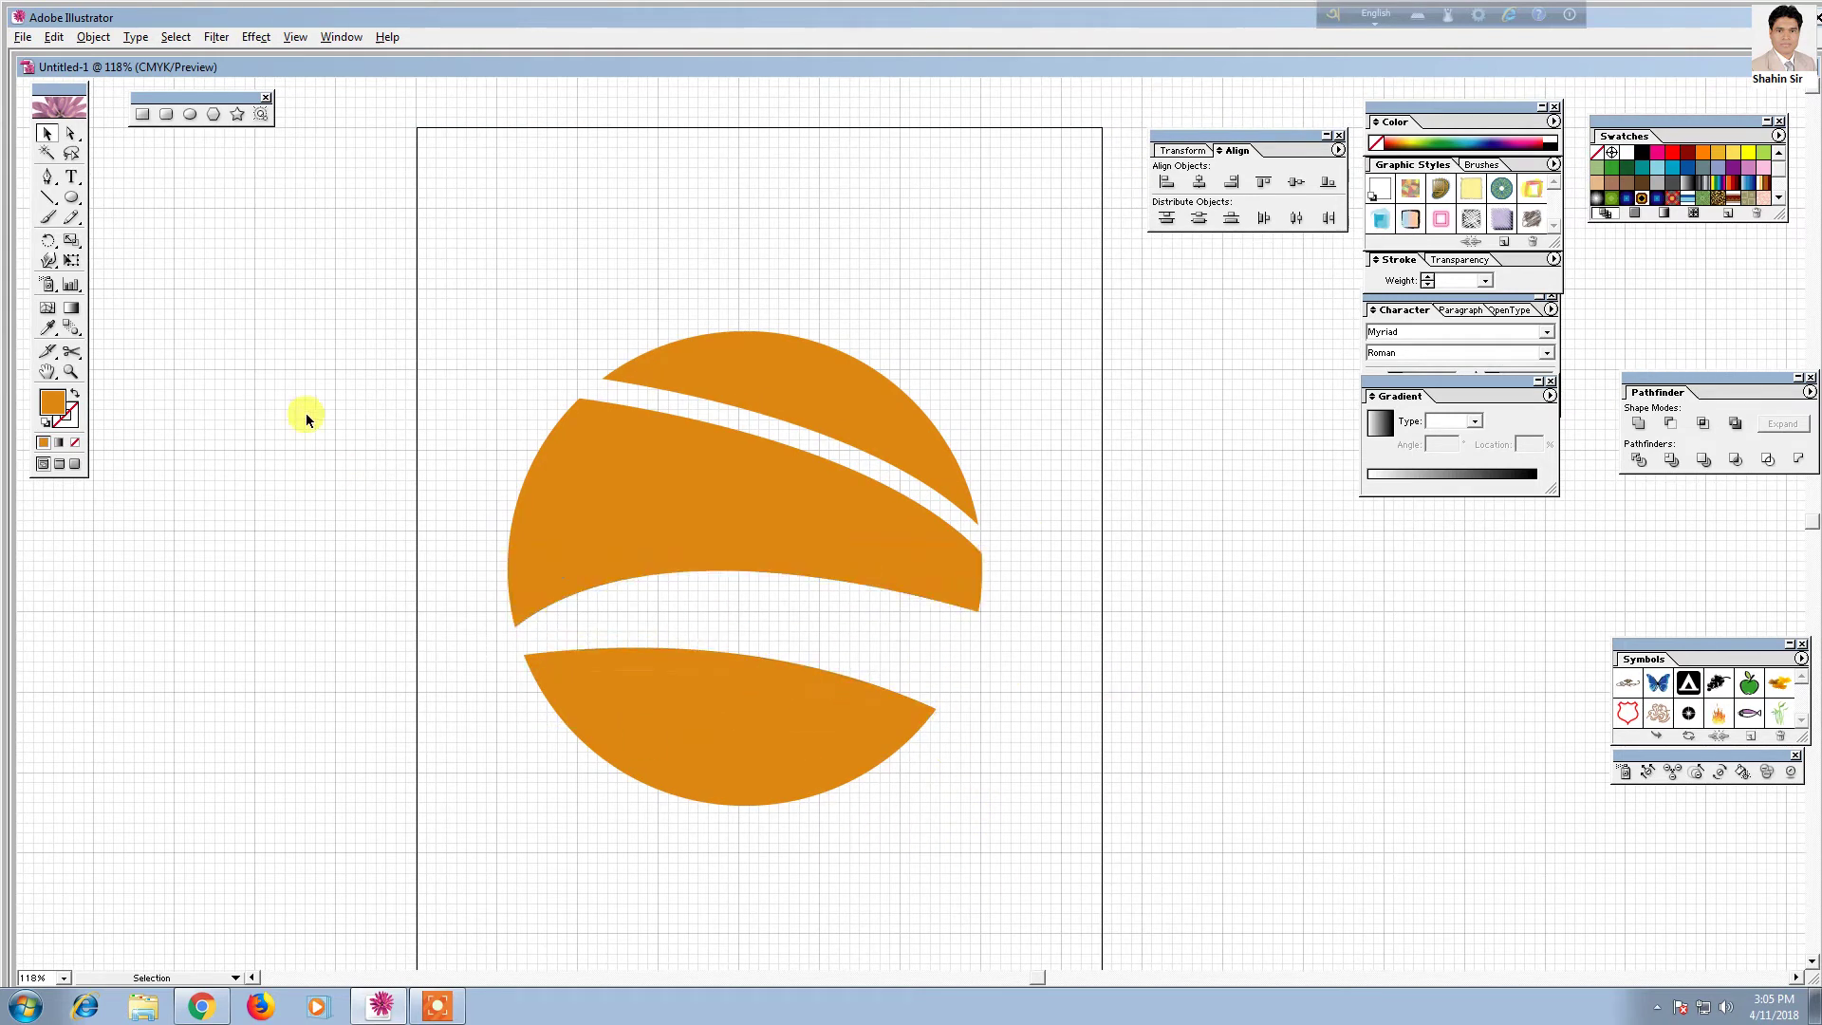
Draw a stroke-only Pen curve across the middle band, ending past its right edge
click(49, 179)
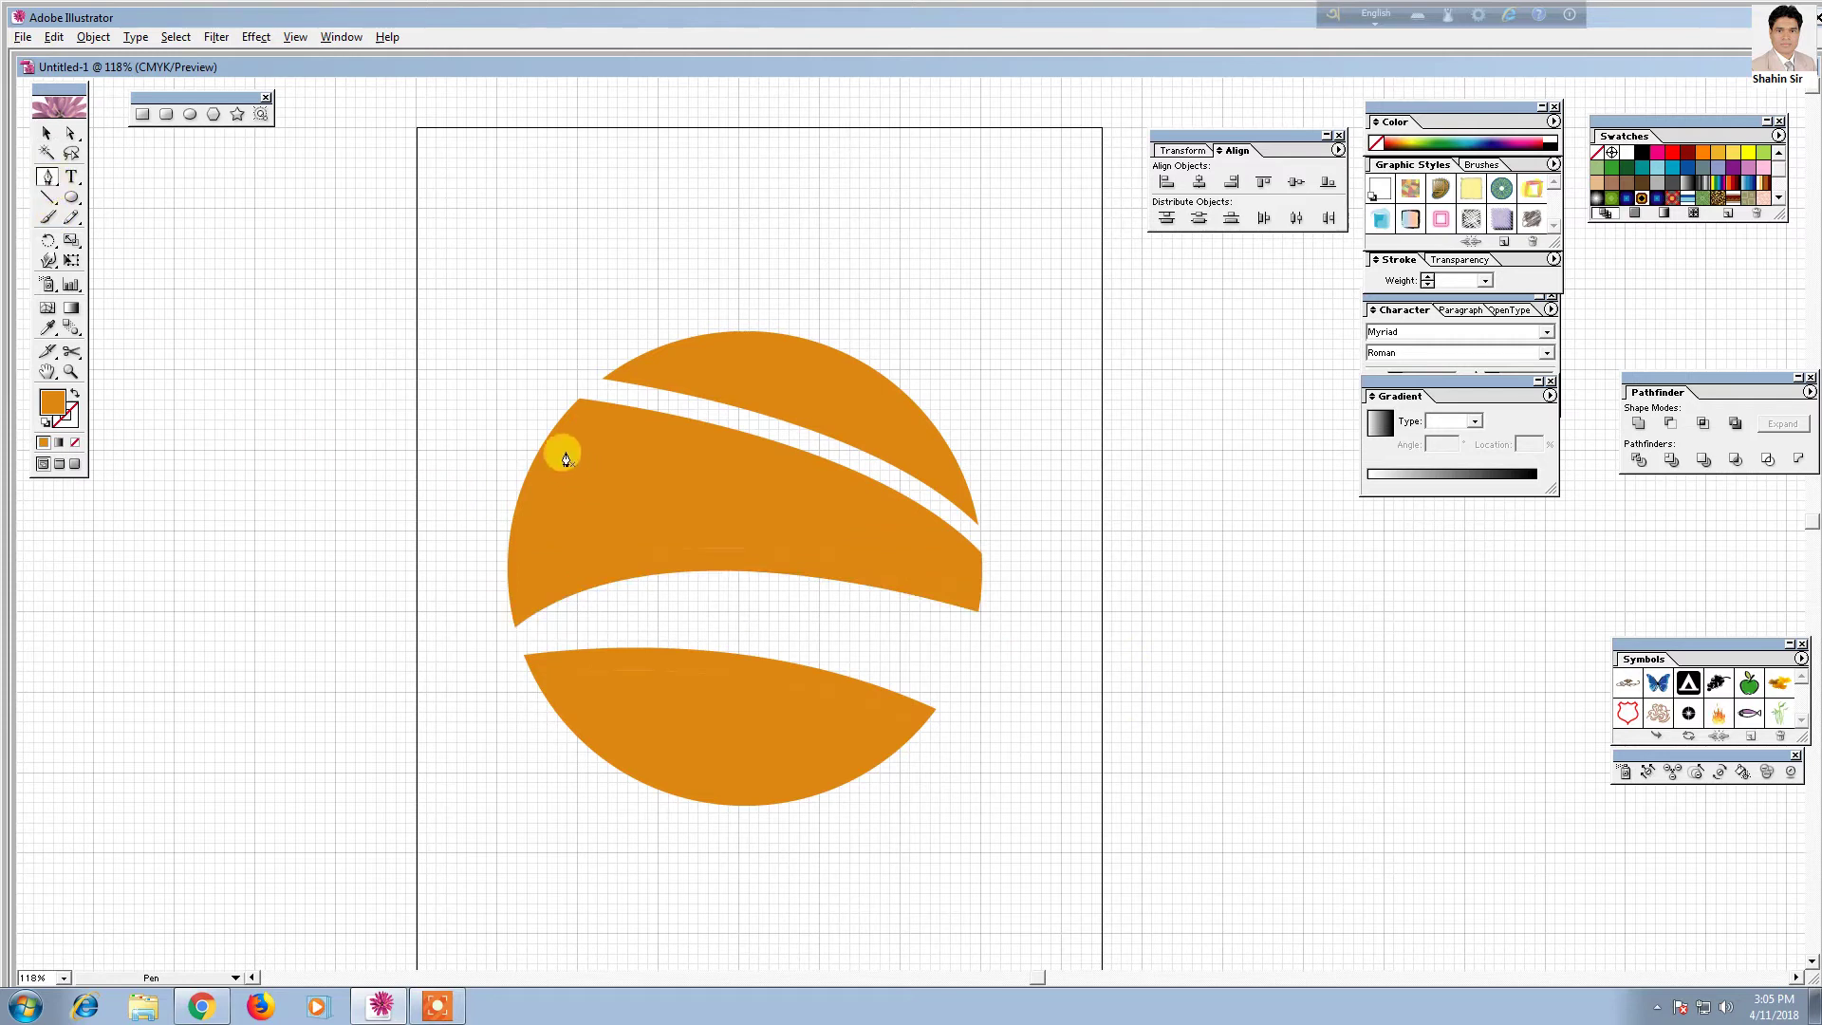
click(538, 423)
drag(998, 570, 1158, 707)
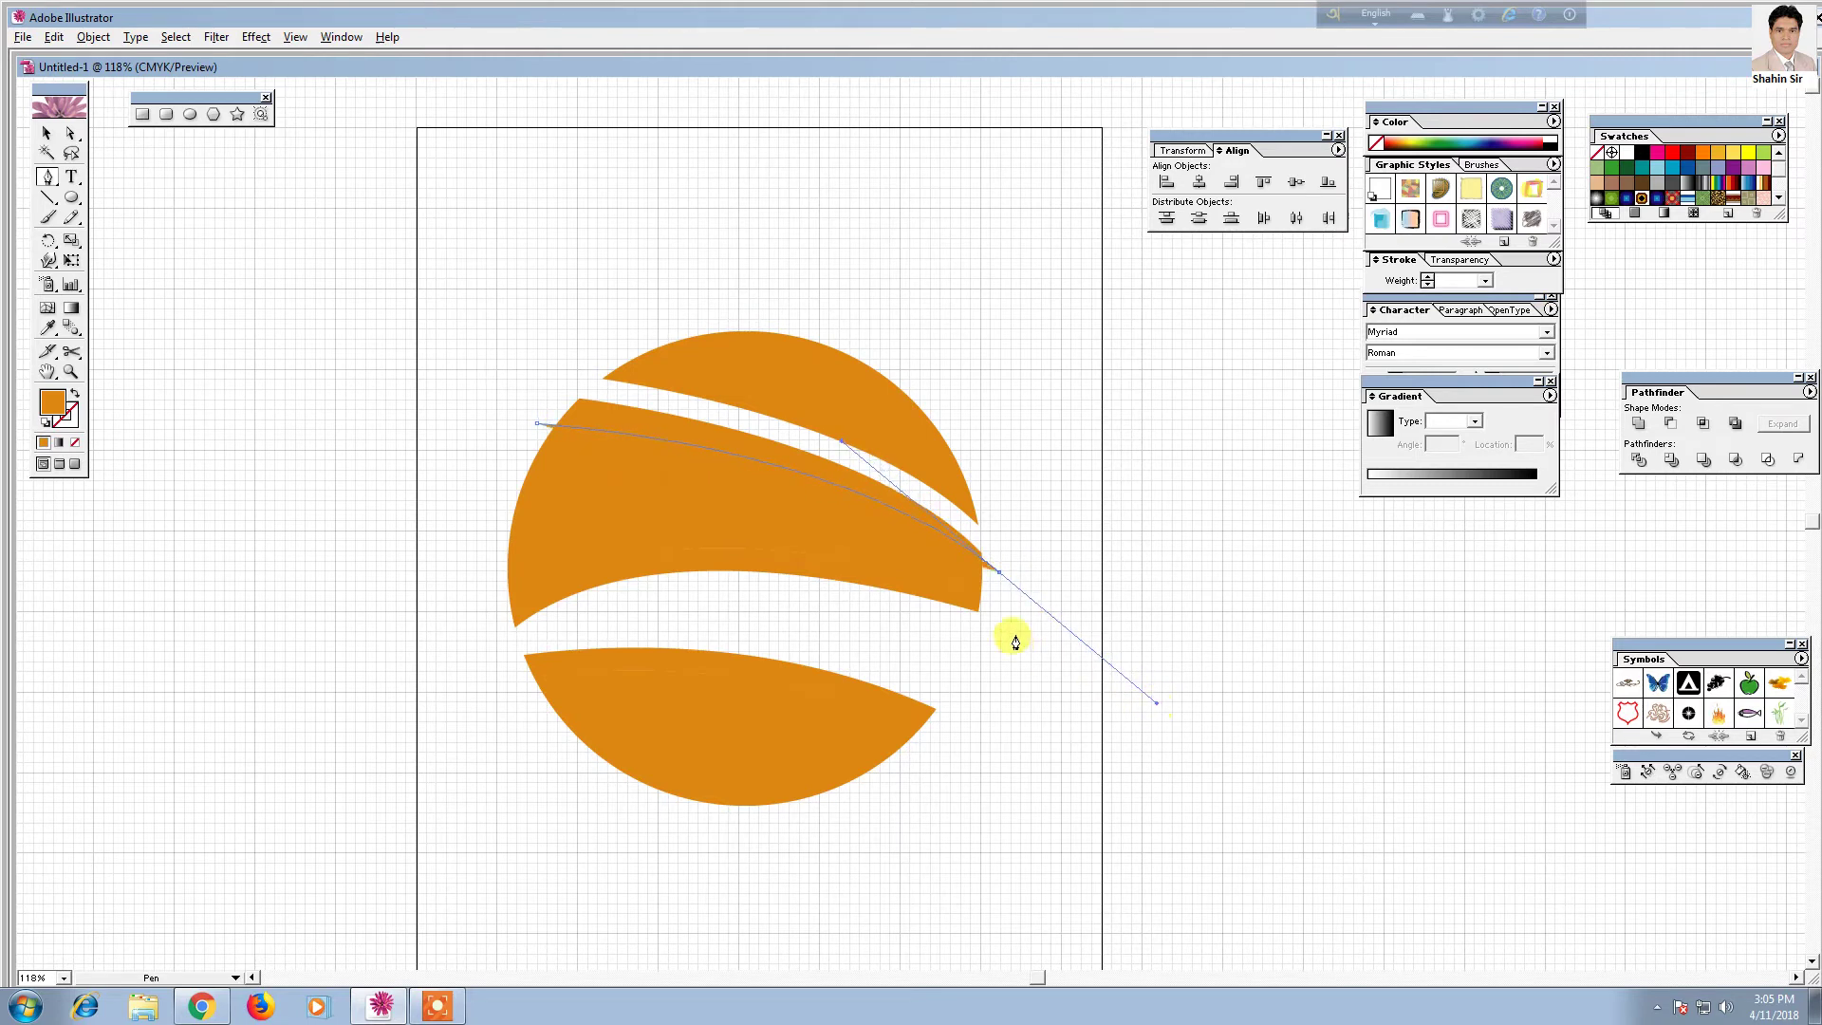
click(997, 573)
click(75, 395)
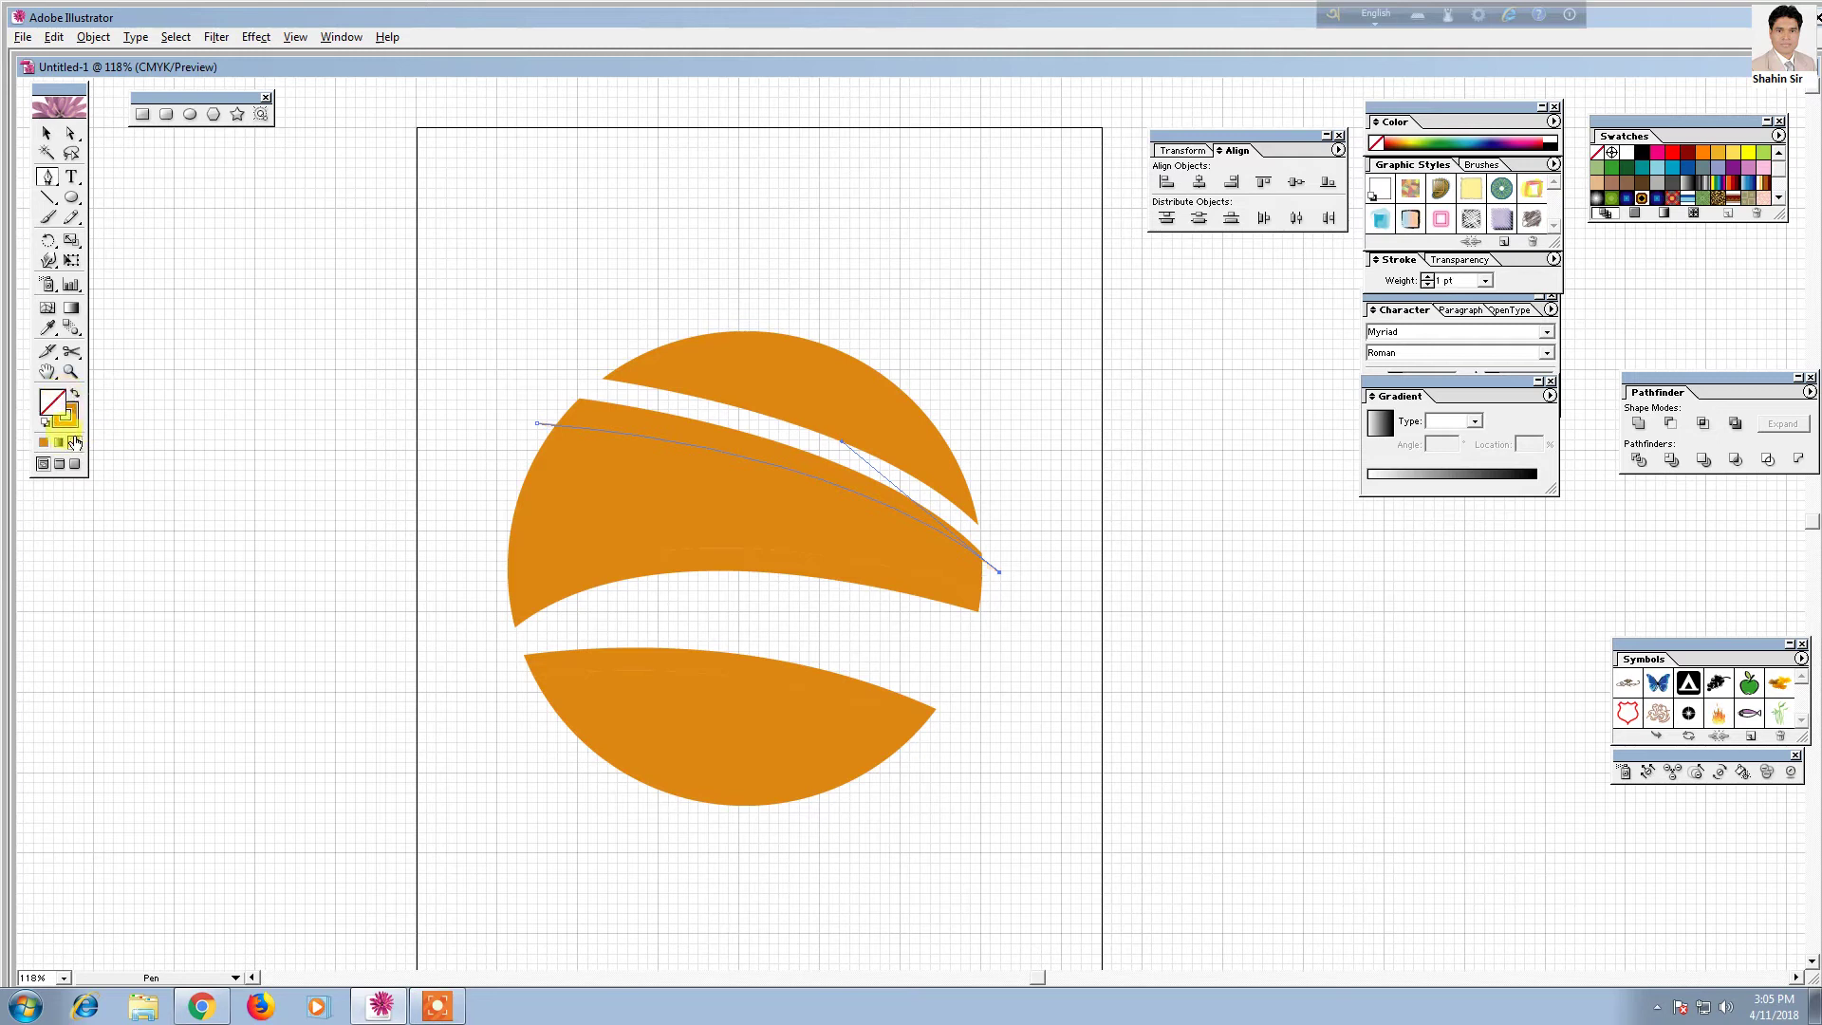
click(70, 420)
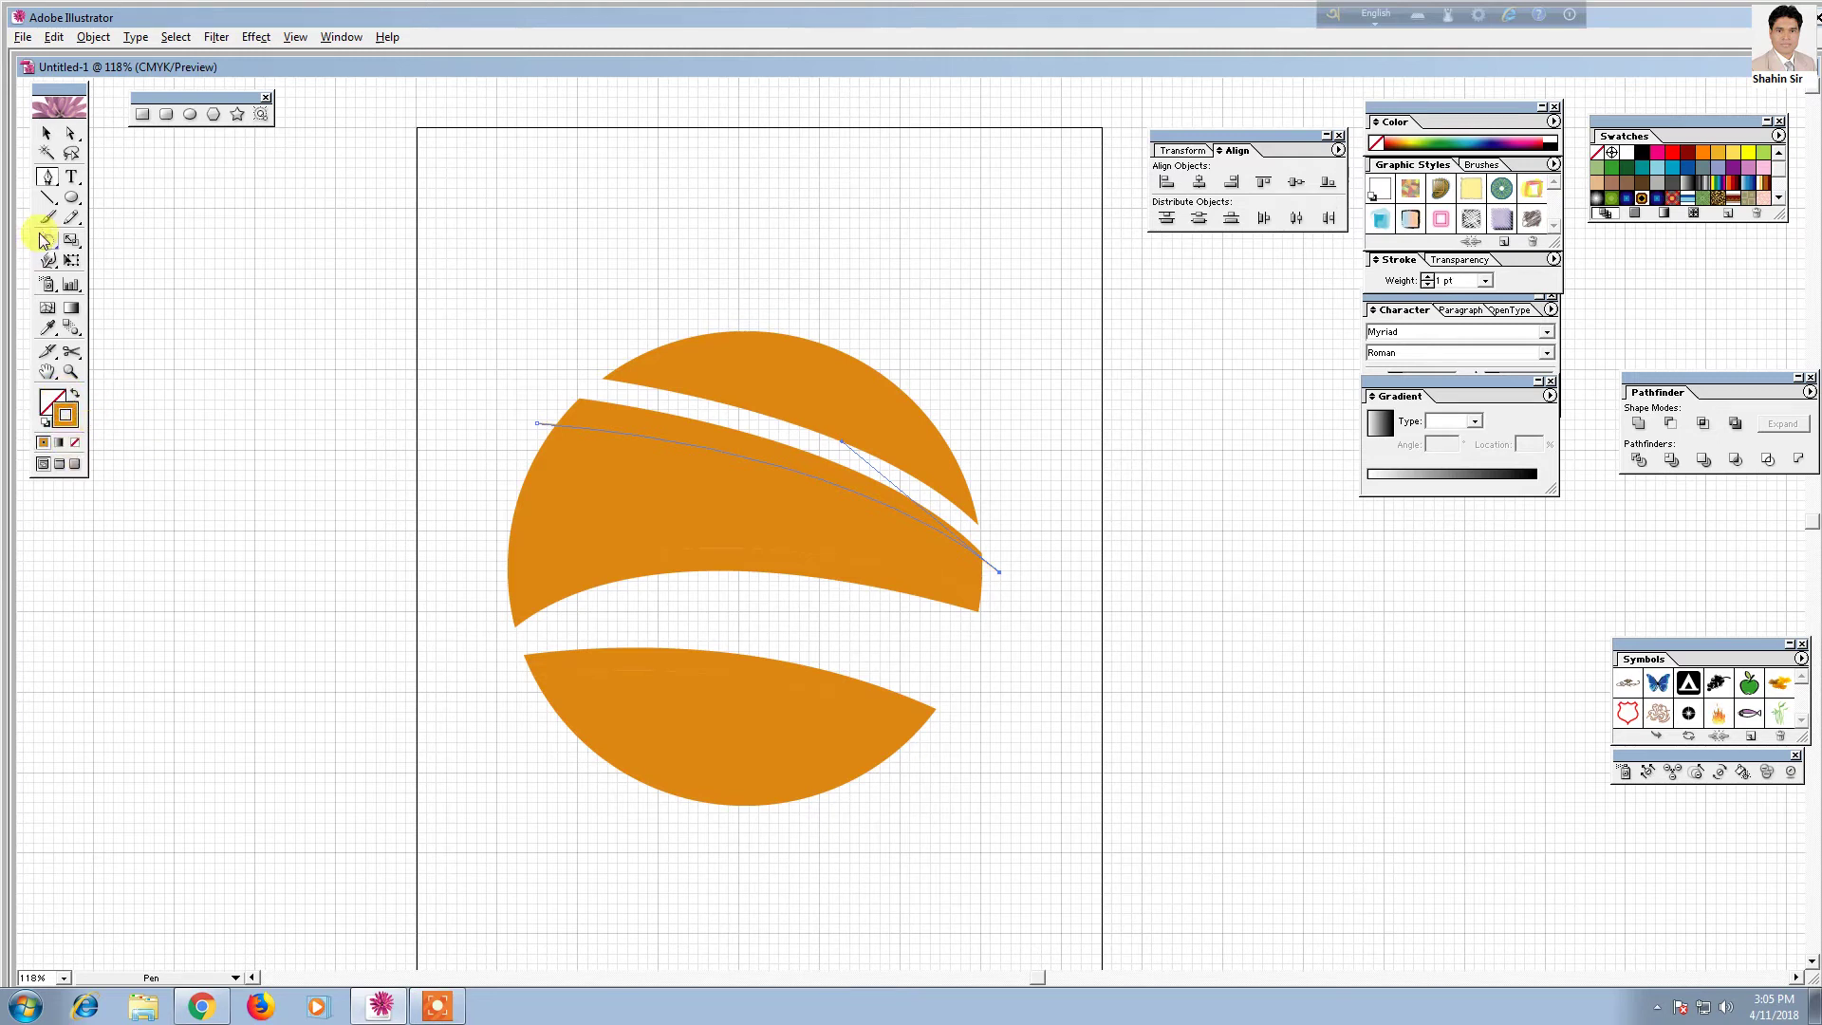
click(48, 143)
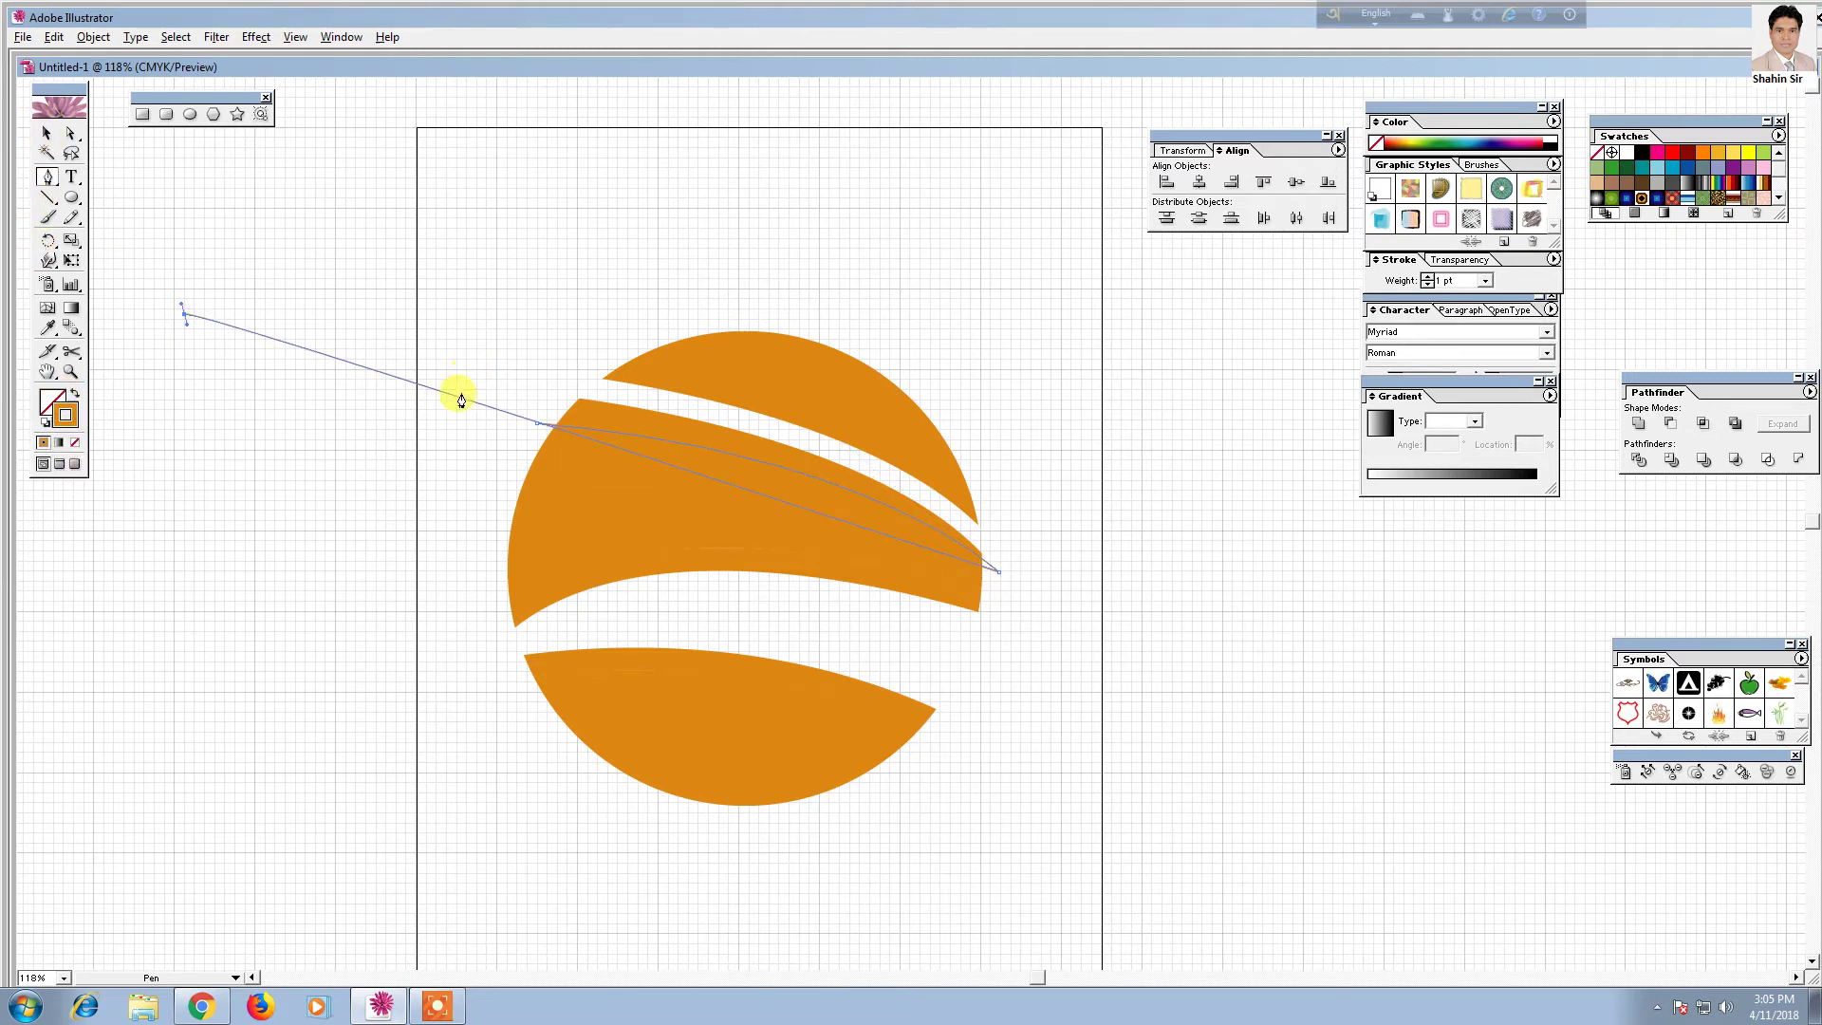
Undo an extra curve segment and marquee-select all orange bands with the new curve
click(47, 177)
drag(571, 312, 809, 755)
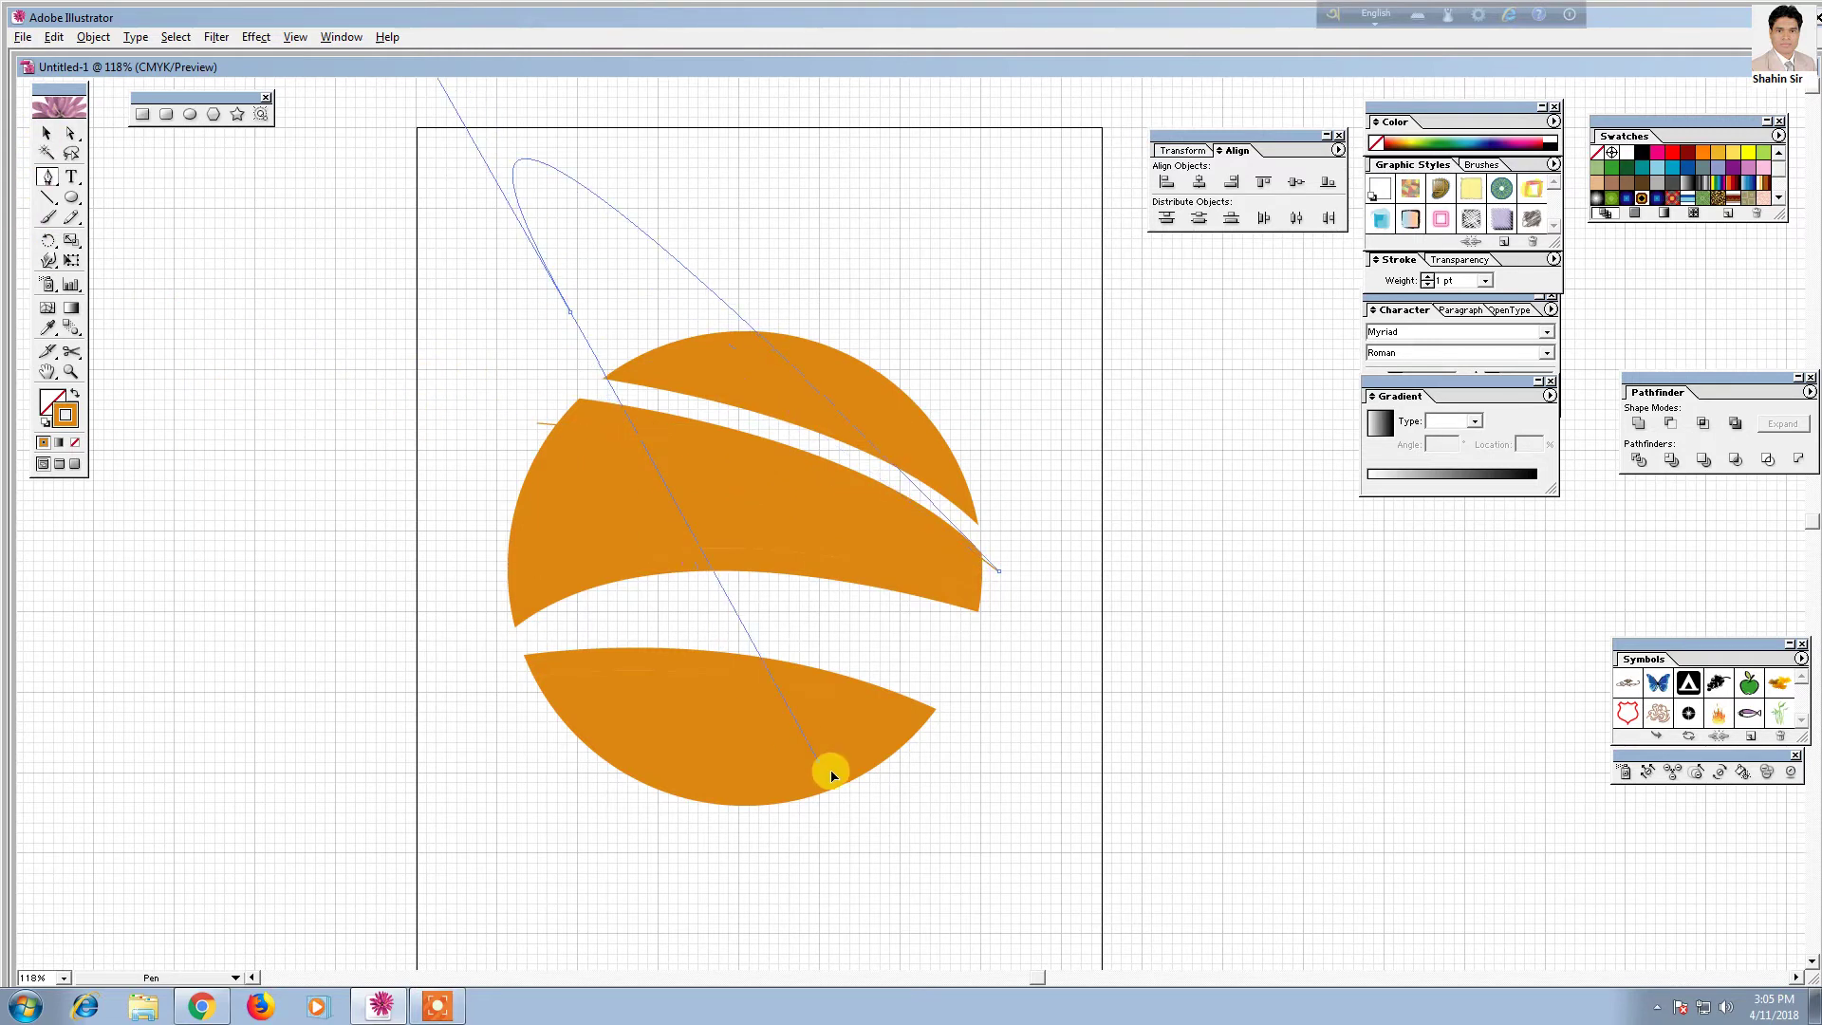
key(ctrl+z)
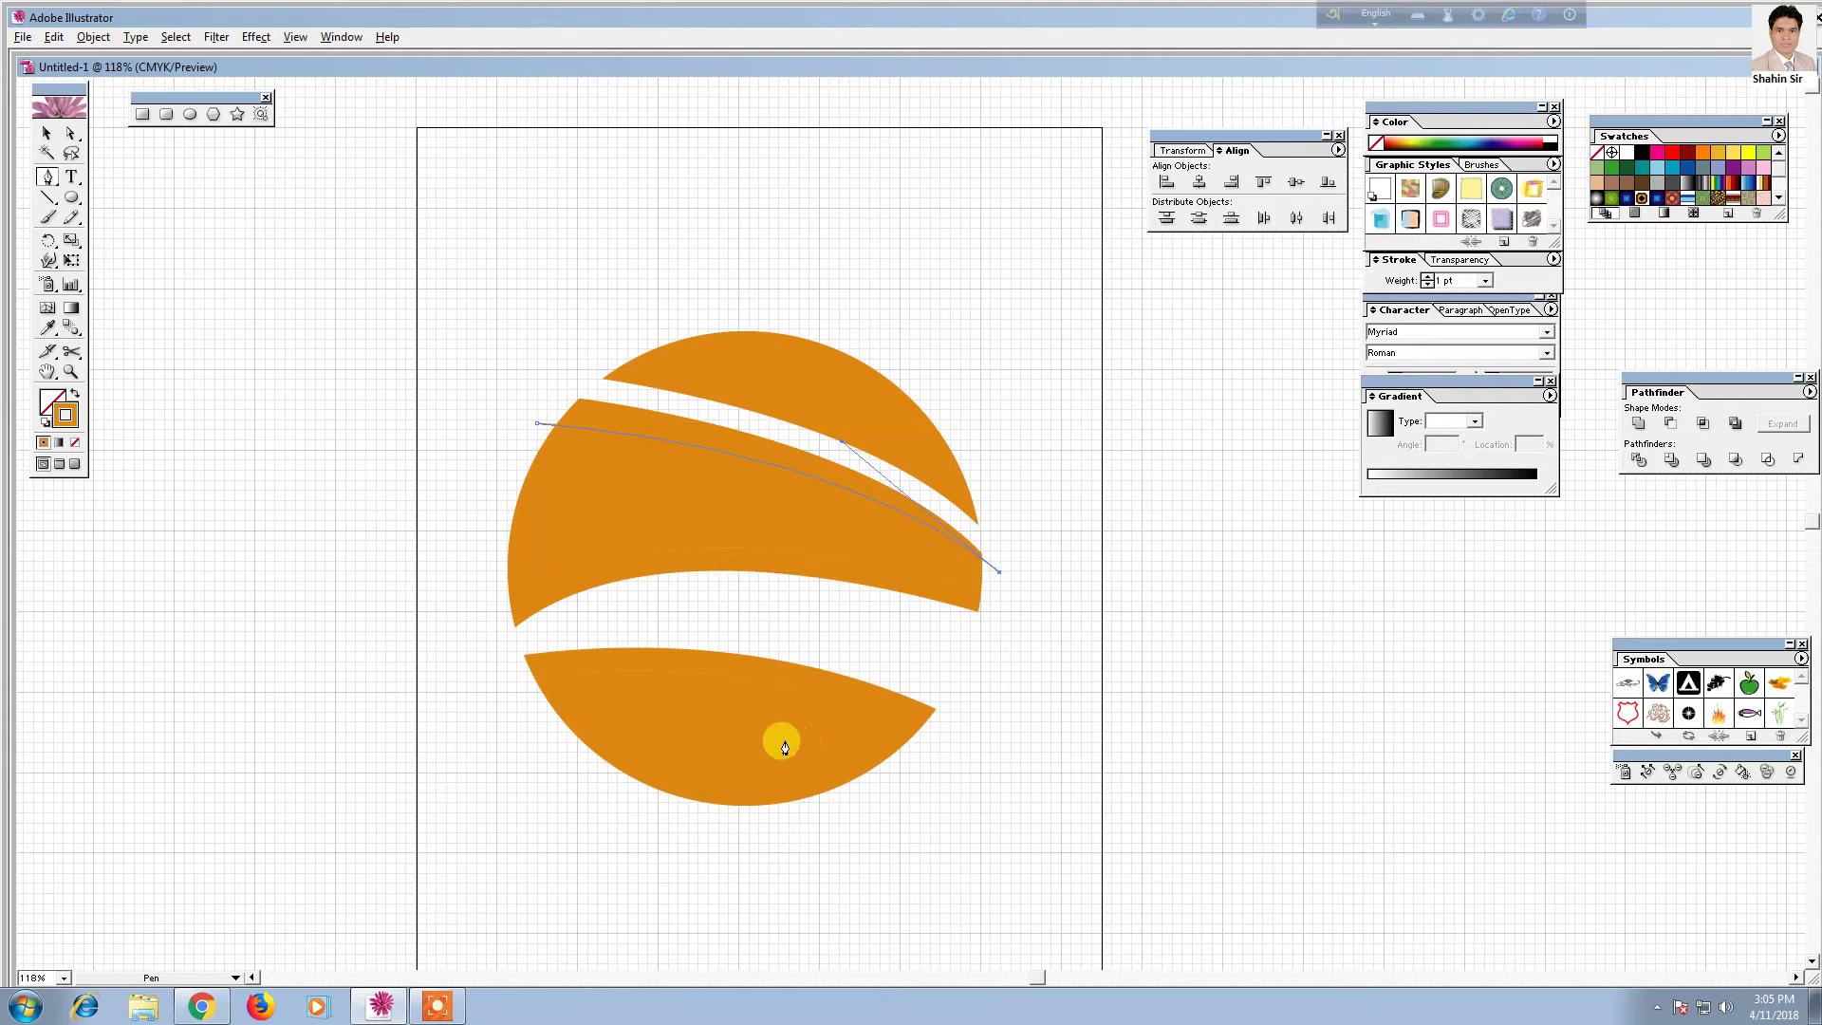
click(46, 134)
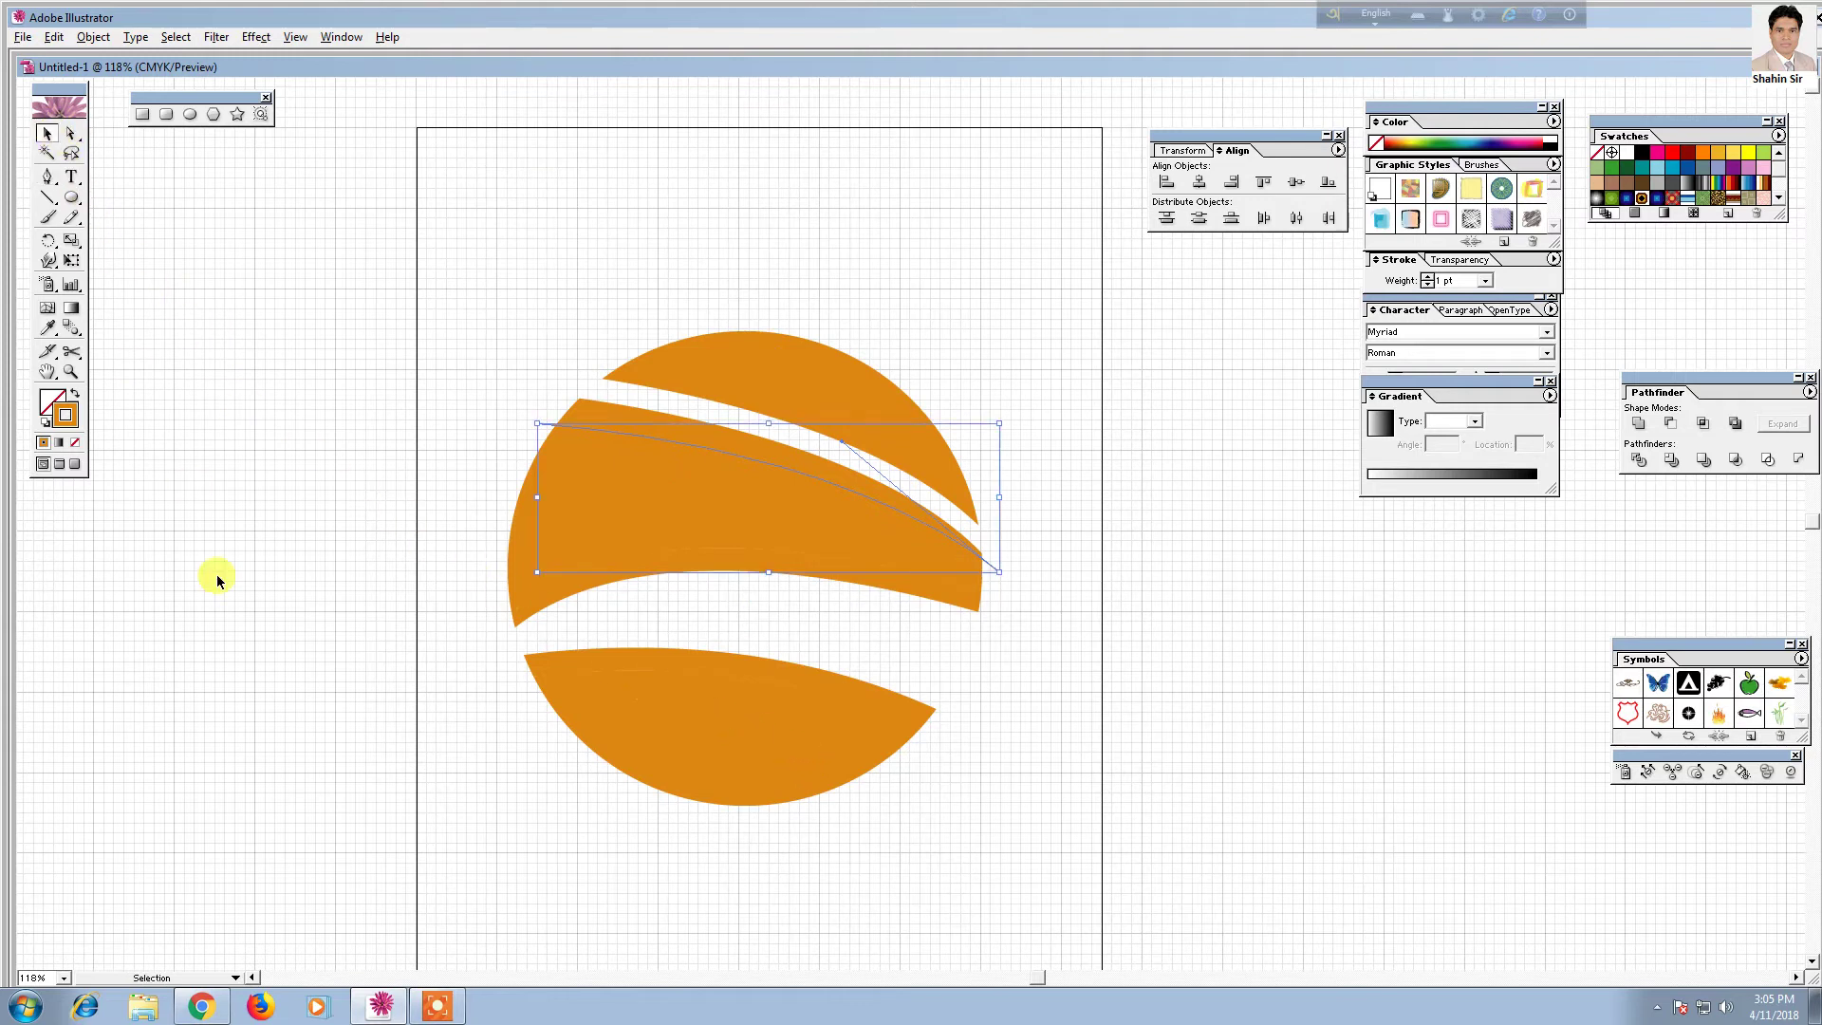
click(410, 230)
drag(410, 229, 1006, 937)
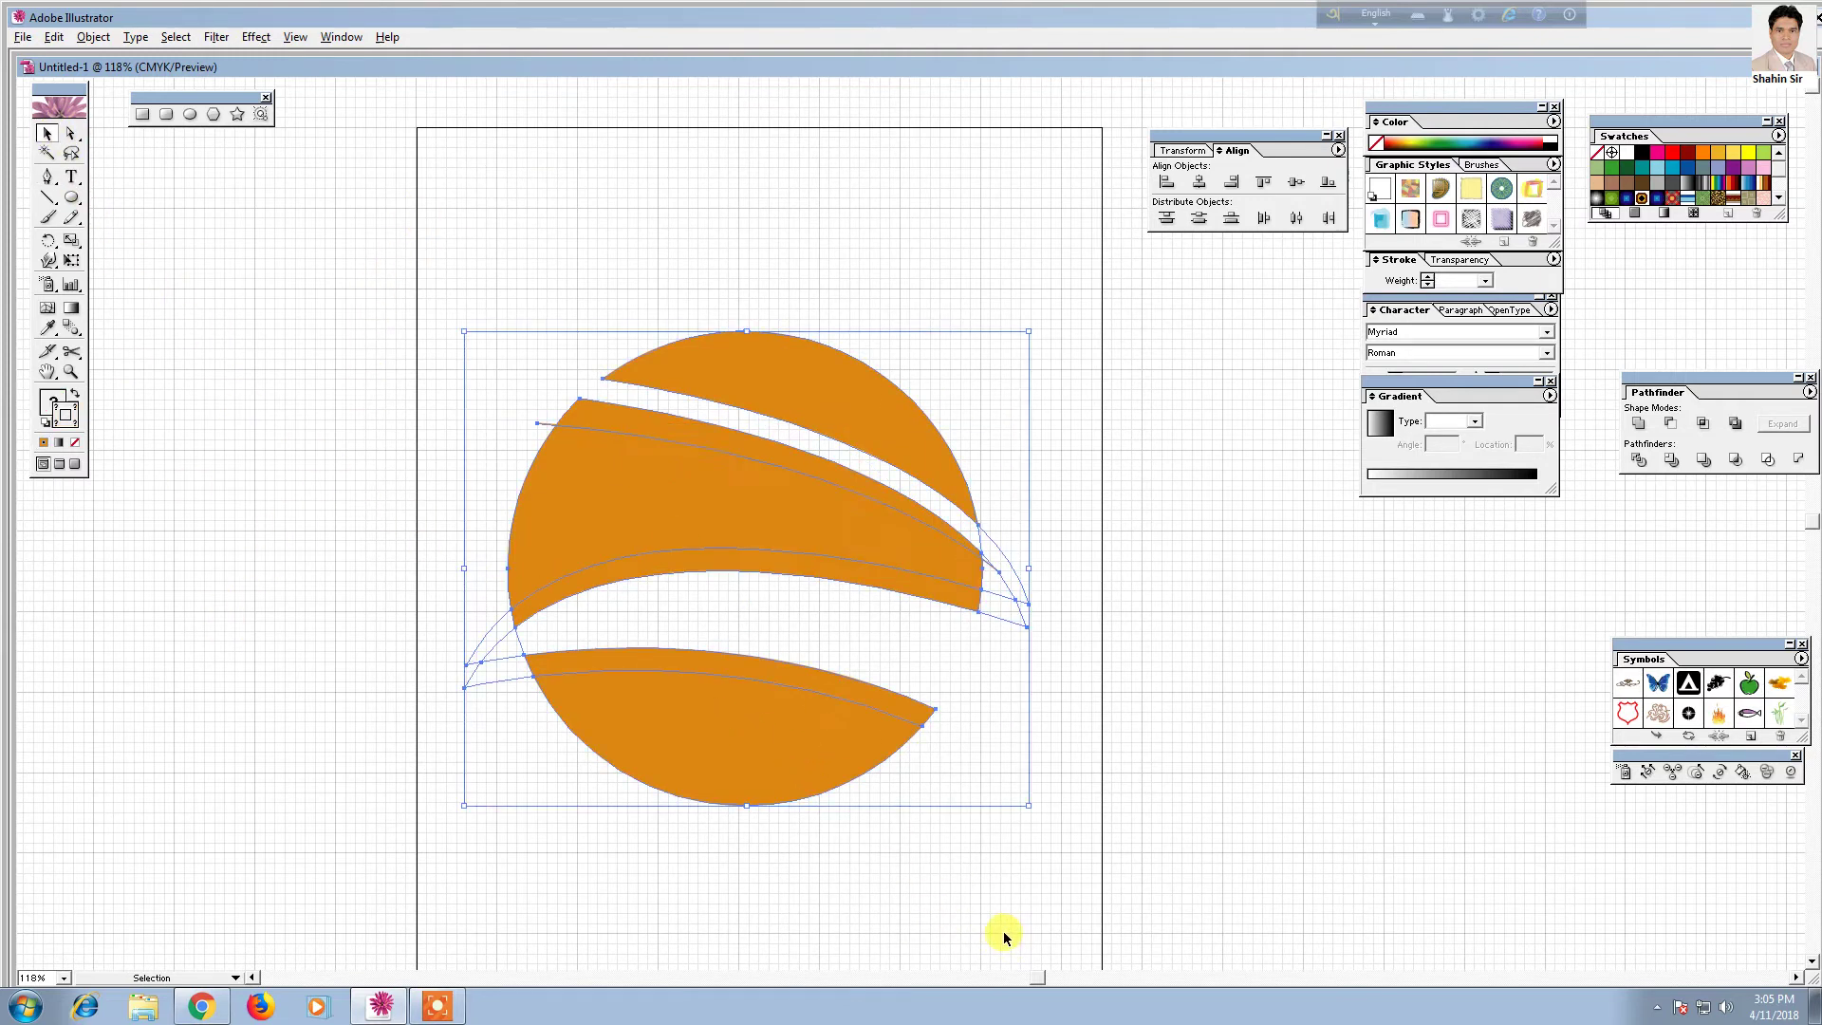
Divide the bands along the new curve with Pathfinder and ungroup the pieces
click(1638, 461)
right_click(973, 579)
click(1020, 636)
click(1091, 544)
Delete the right- and left-edge slivers, then select the thin strip along the top gap
drag(1067, 533, 993, 662)
key(Delete)
drag(380, 443, 482, 710)
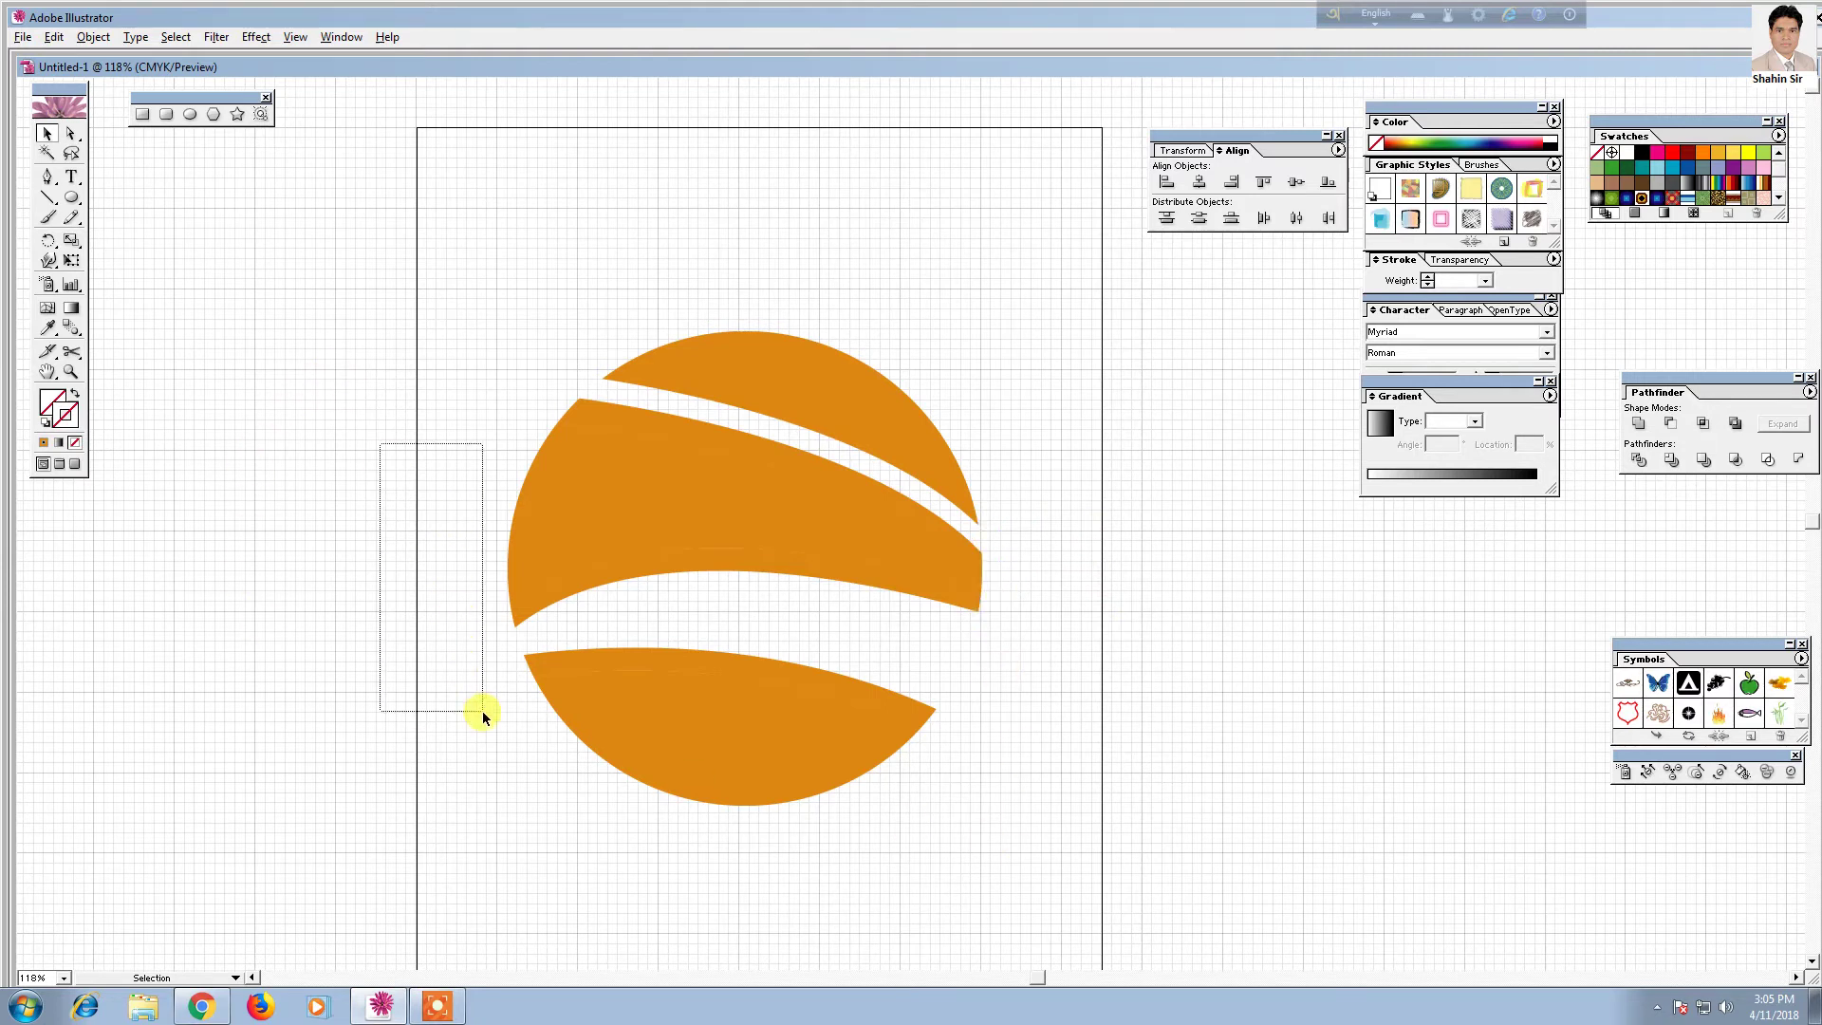
key(Delete)
drag(499, 306, 573, 380)
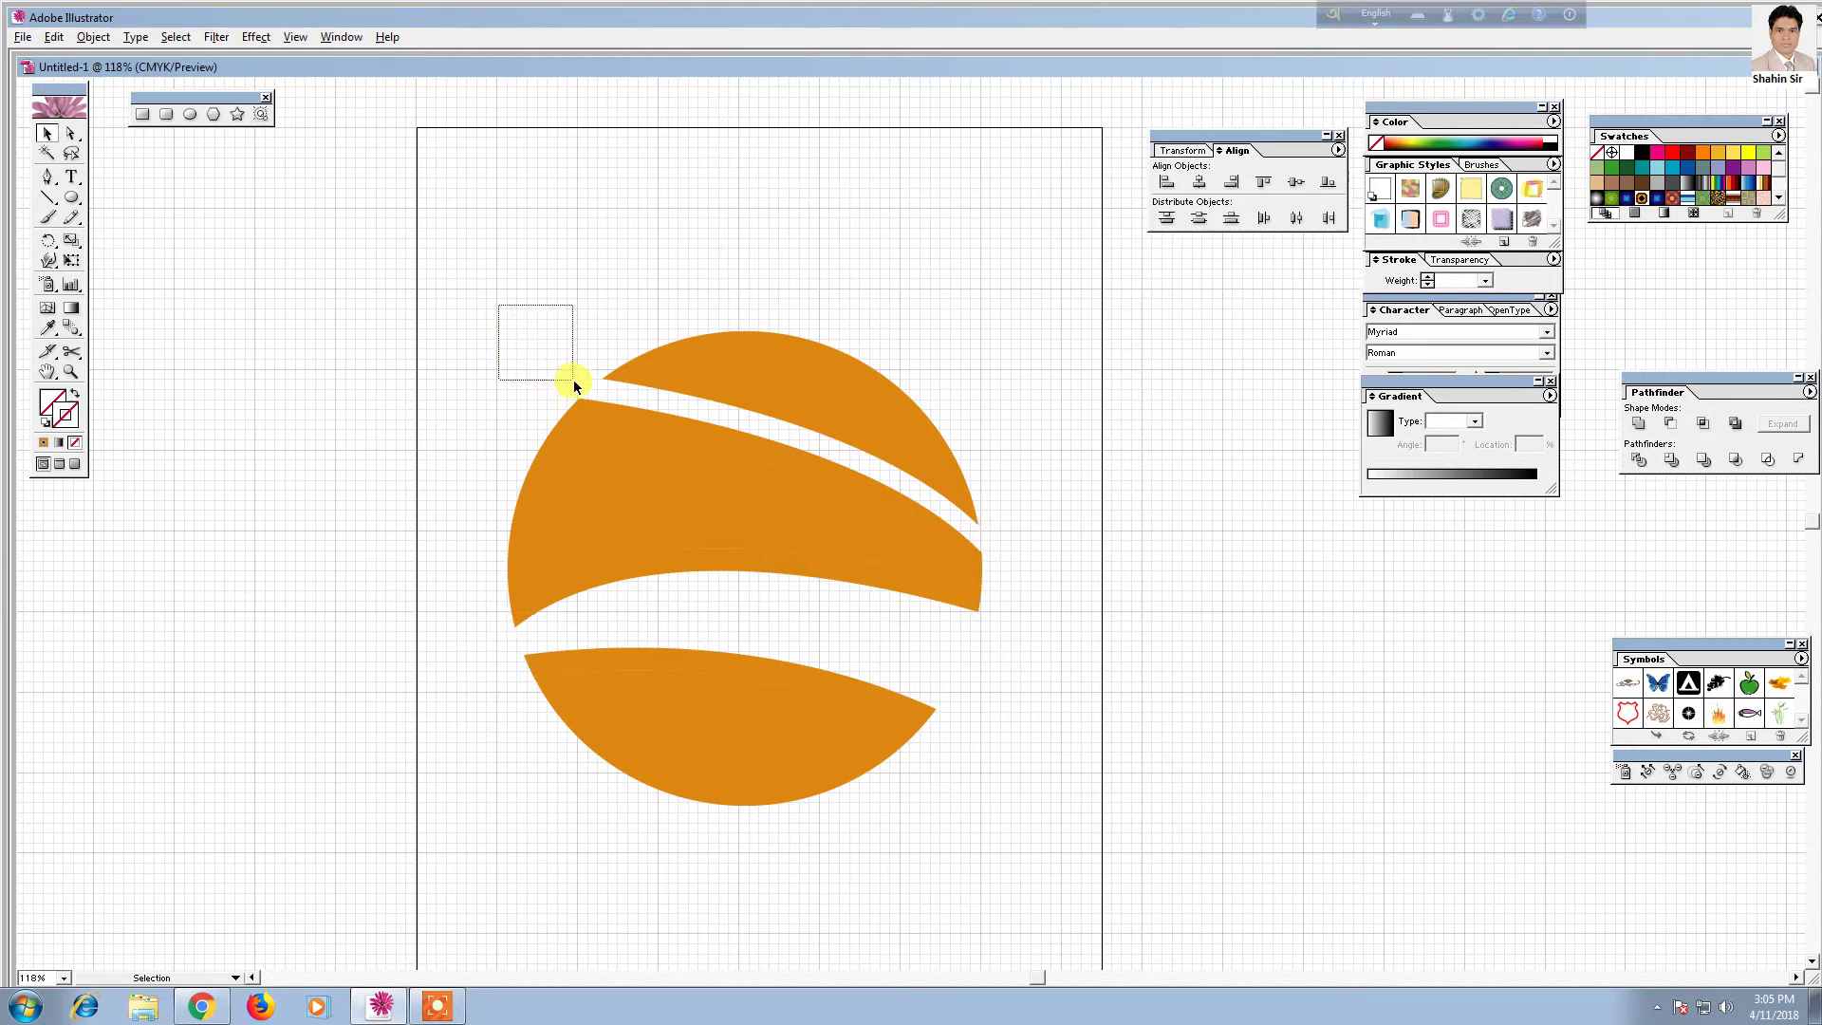
drag(447, 326, 867, 777)
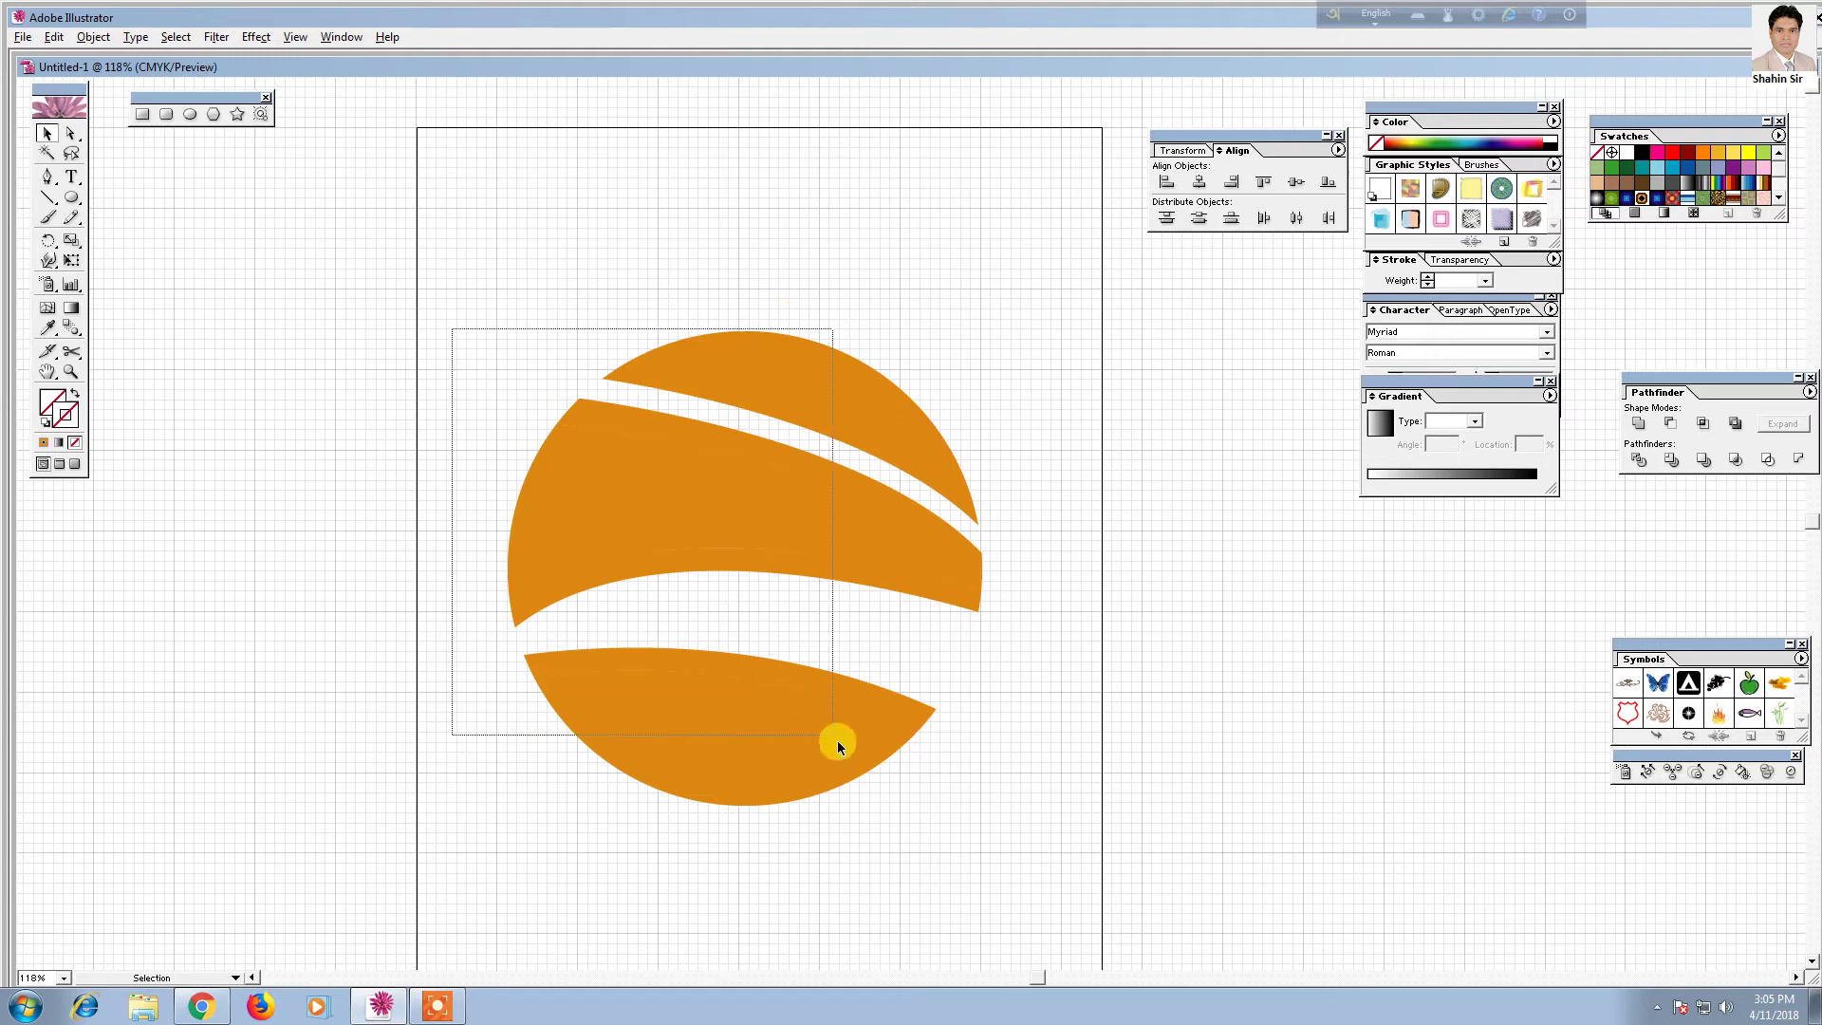
click(878, 849)
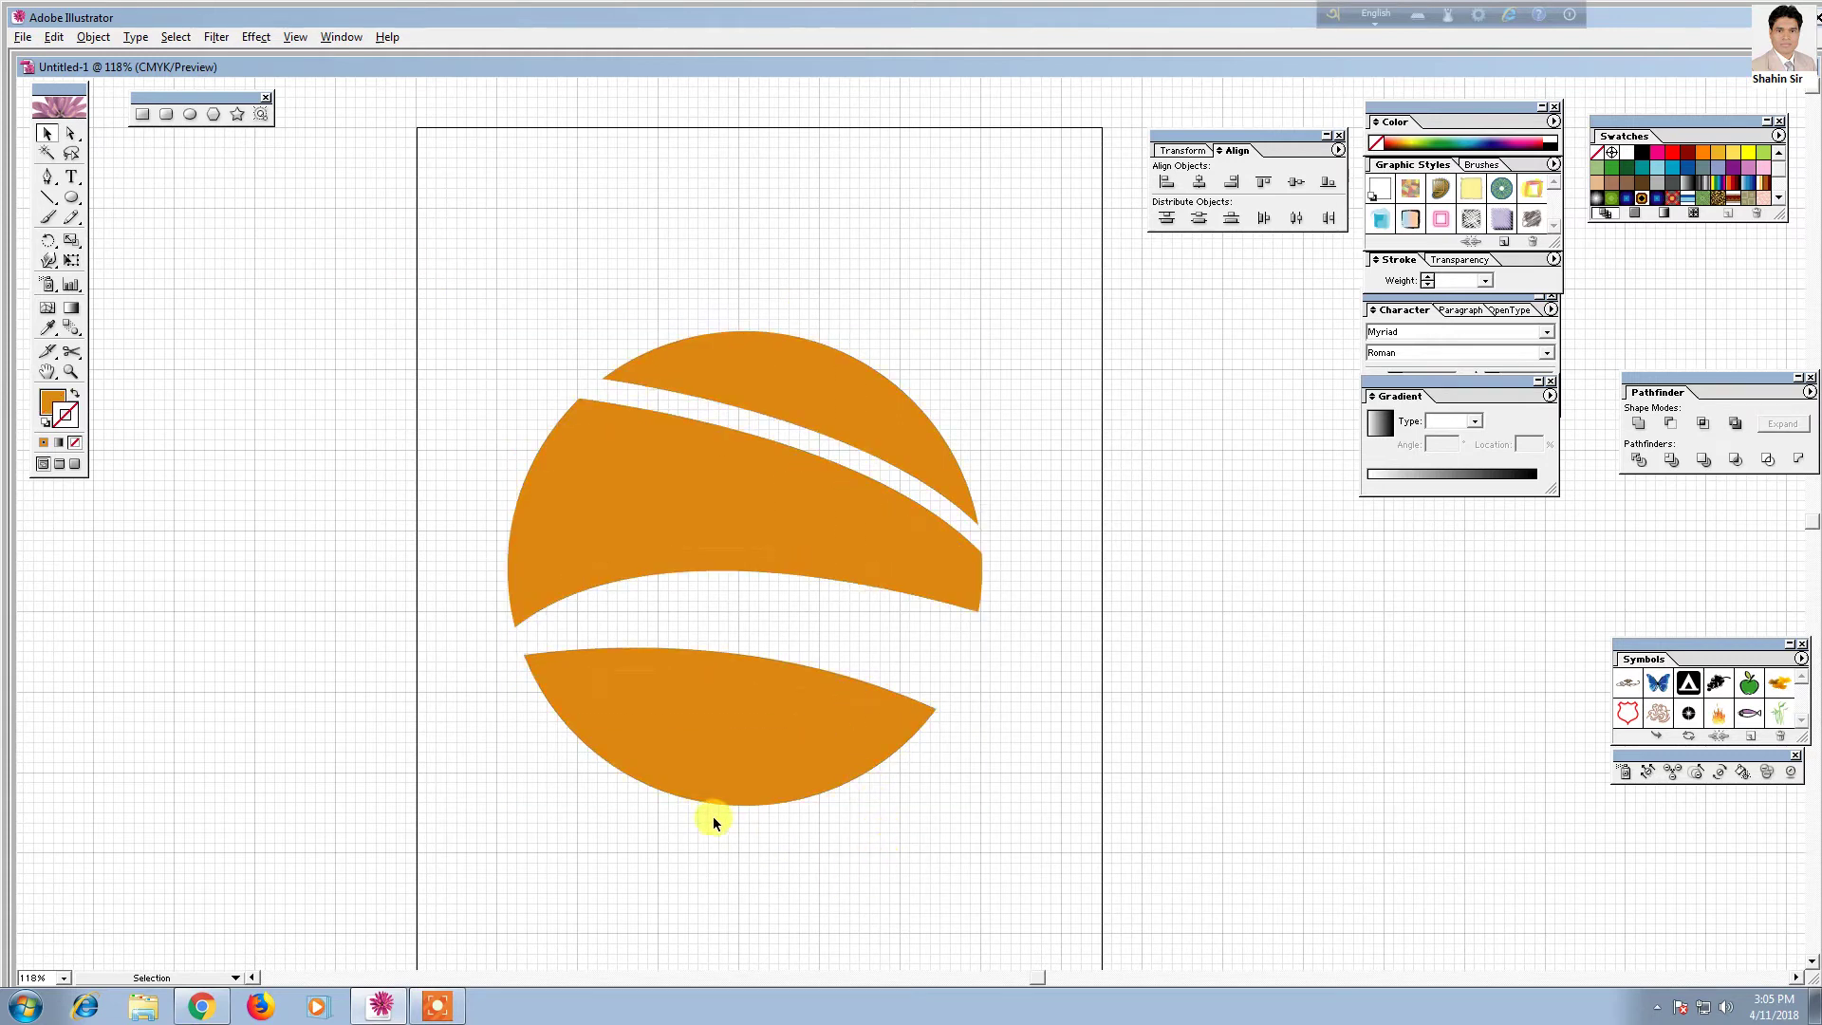
click(717, 432)
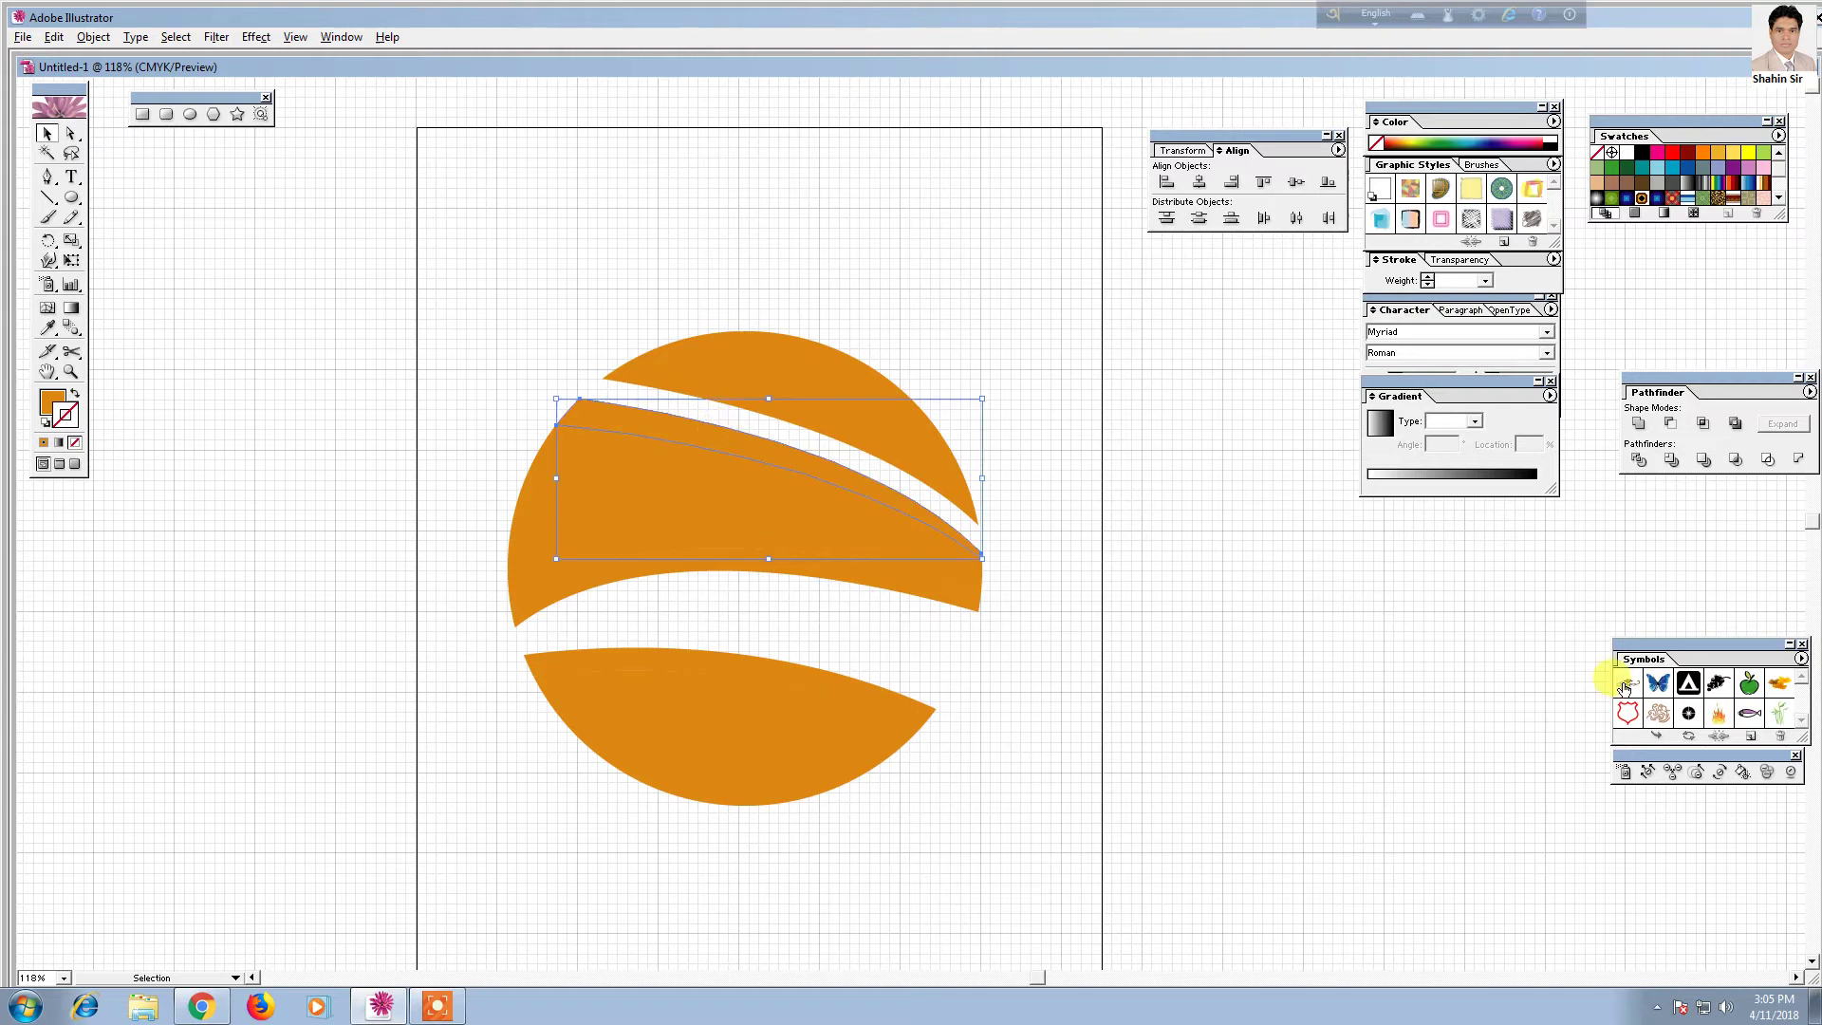
Fill the thin band with an orange-to-light-yellow linear gradient running nearly vertically
click(1370, 480)
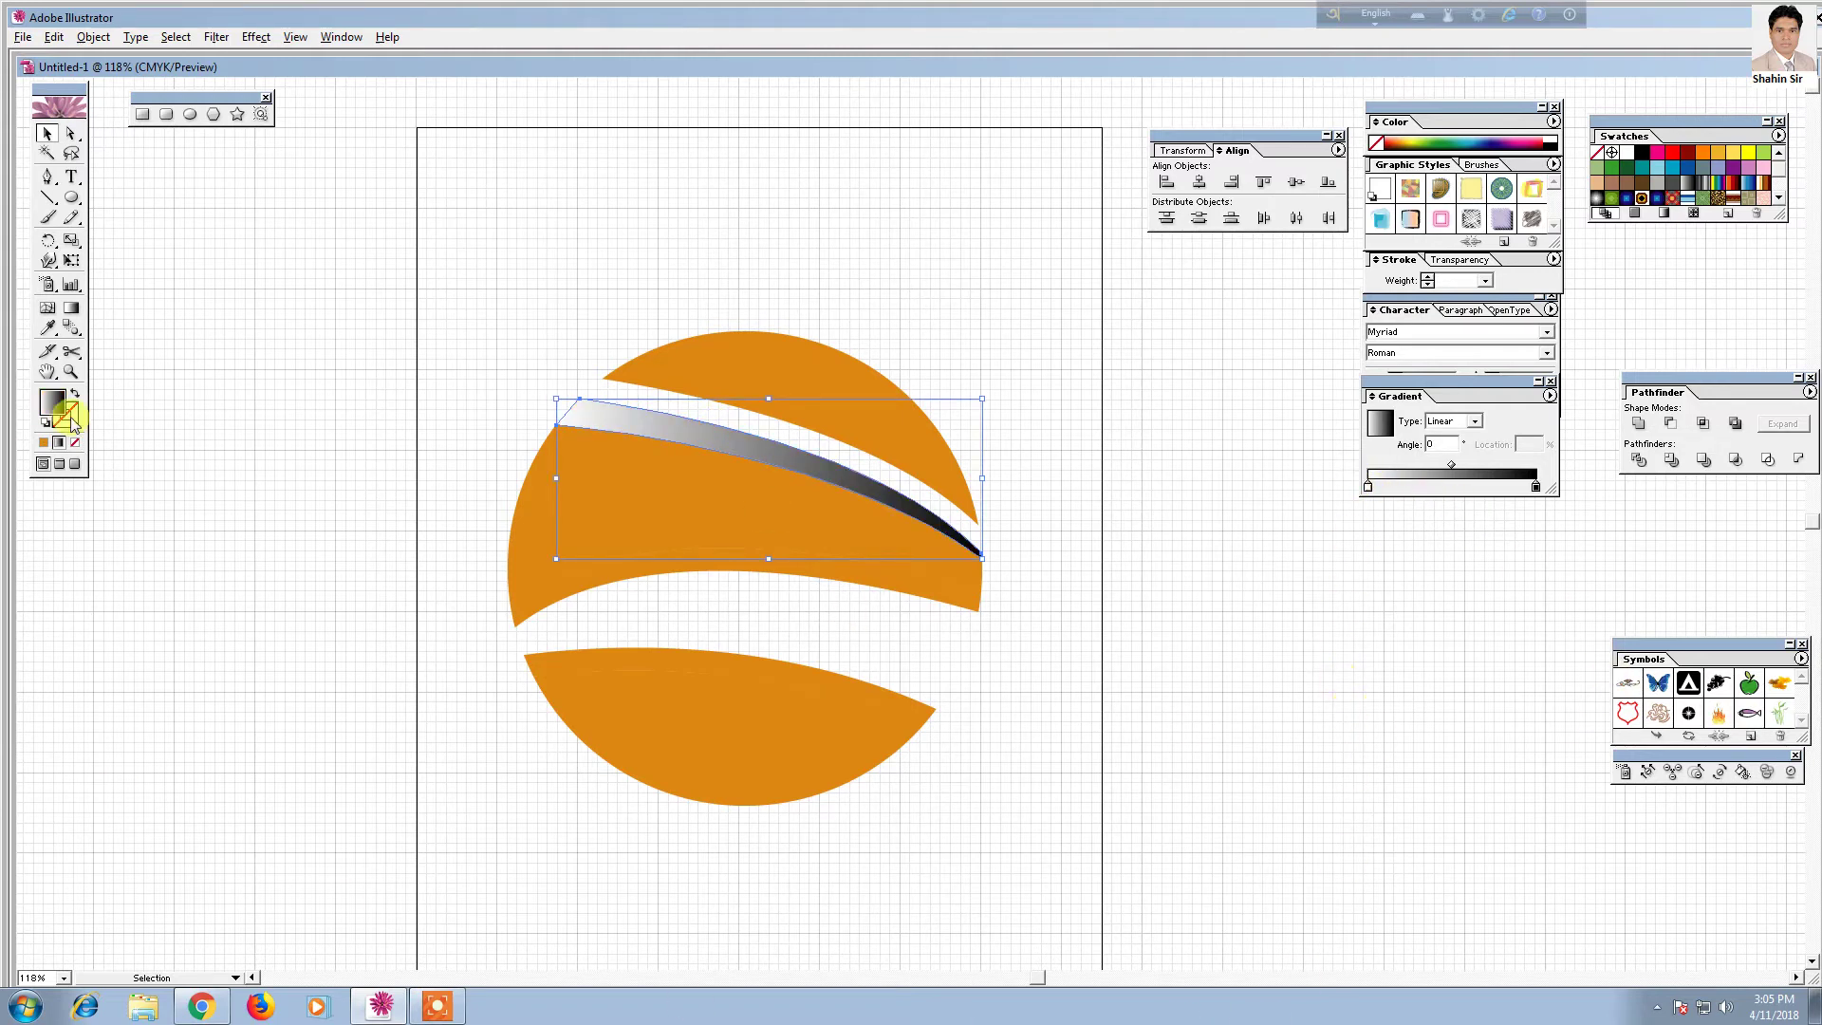
click(71, 307)
drag(456, 353, 1010, 579)
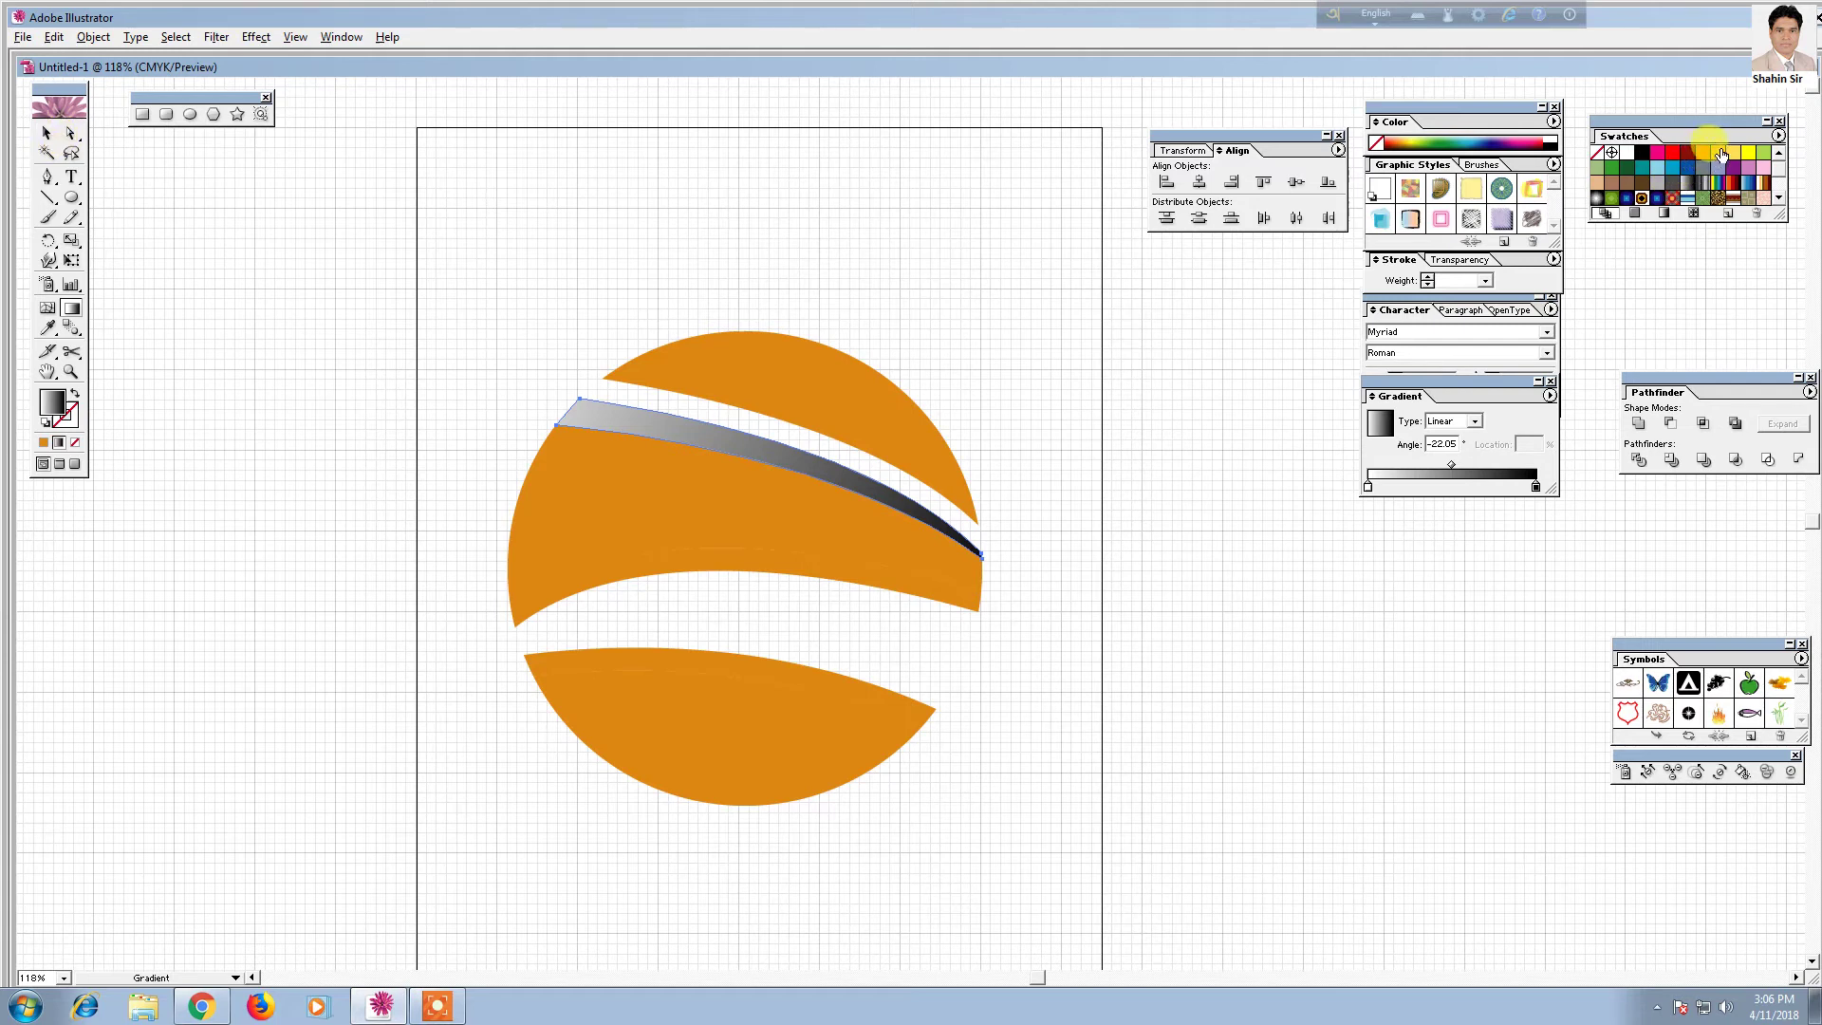
drag(1727, 157, 1536, 486)
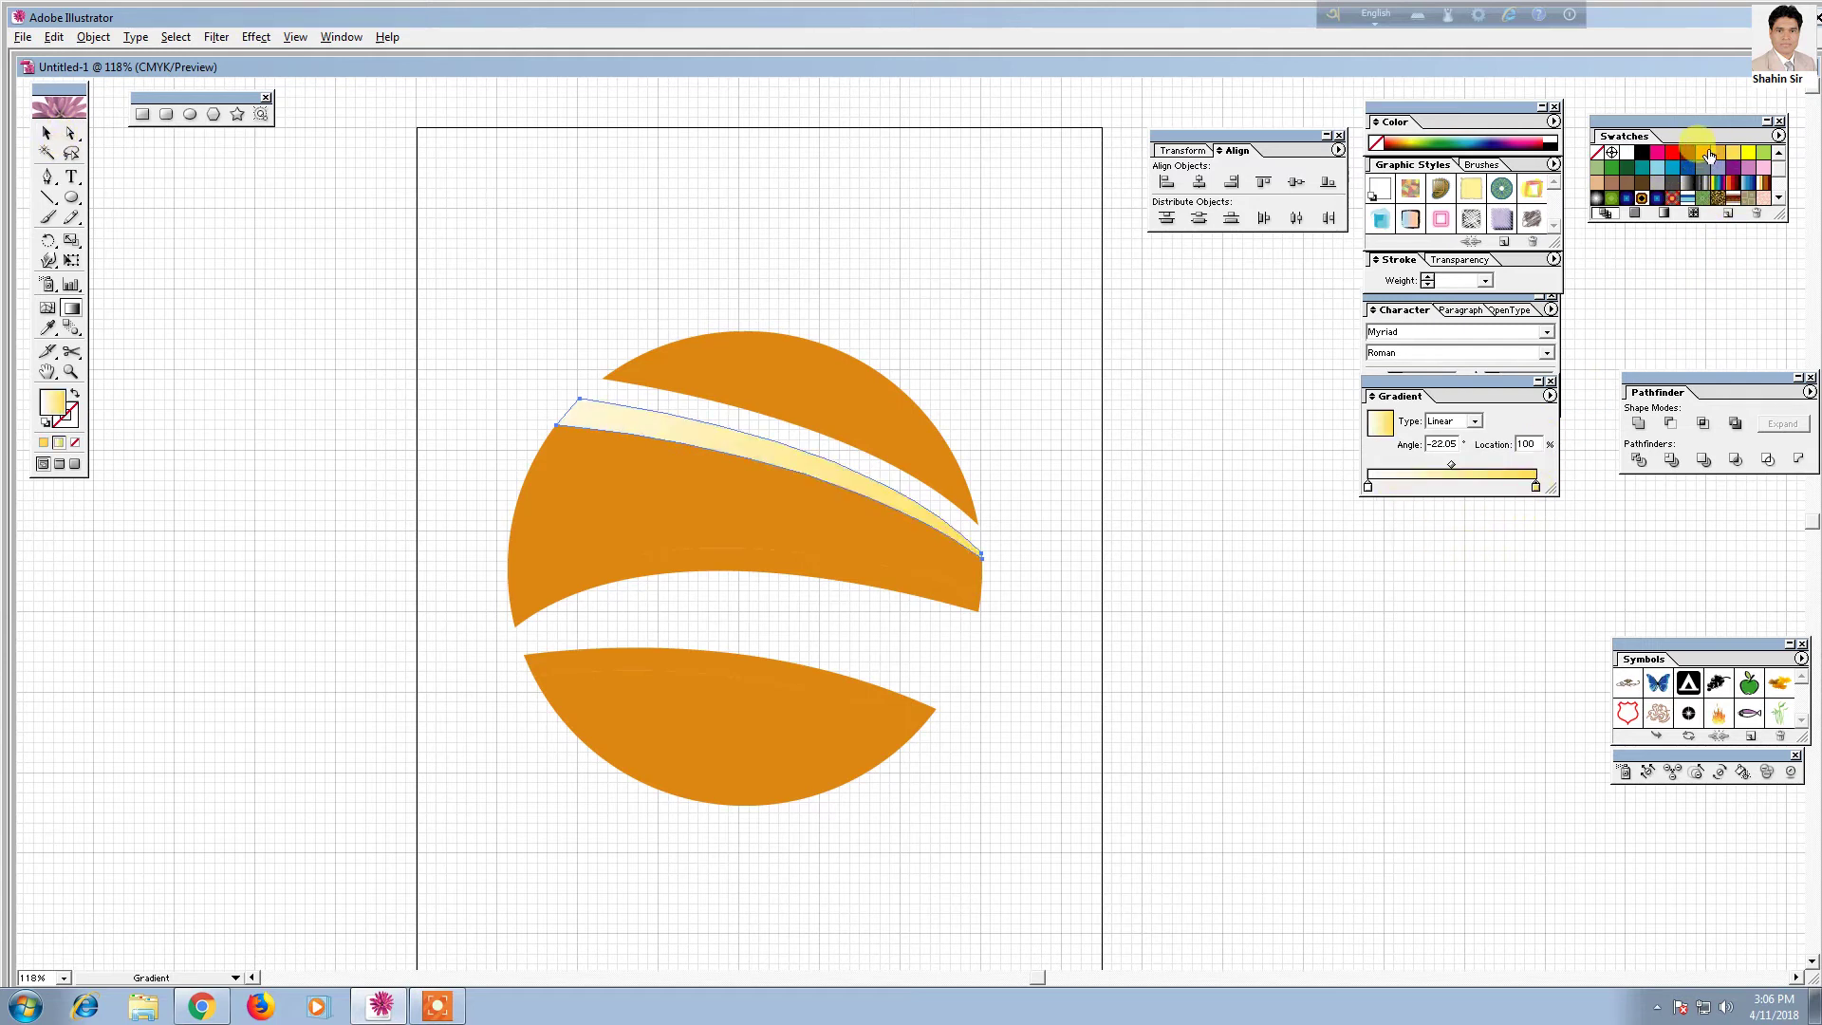
drag(1706, 154, 1368, 485)
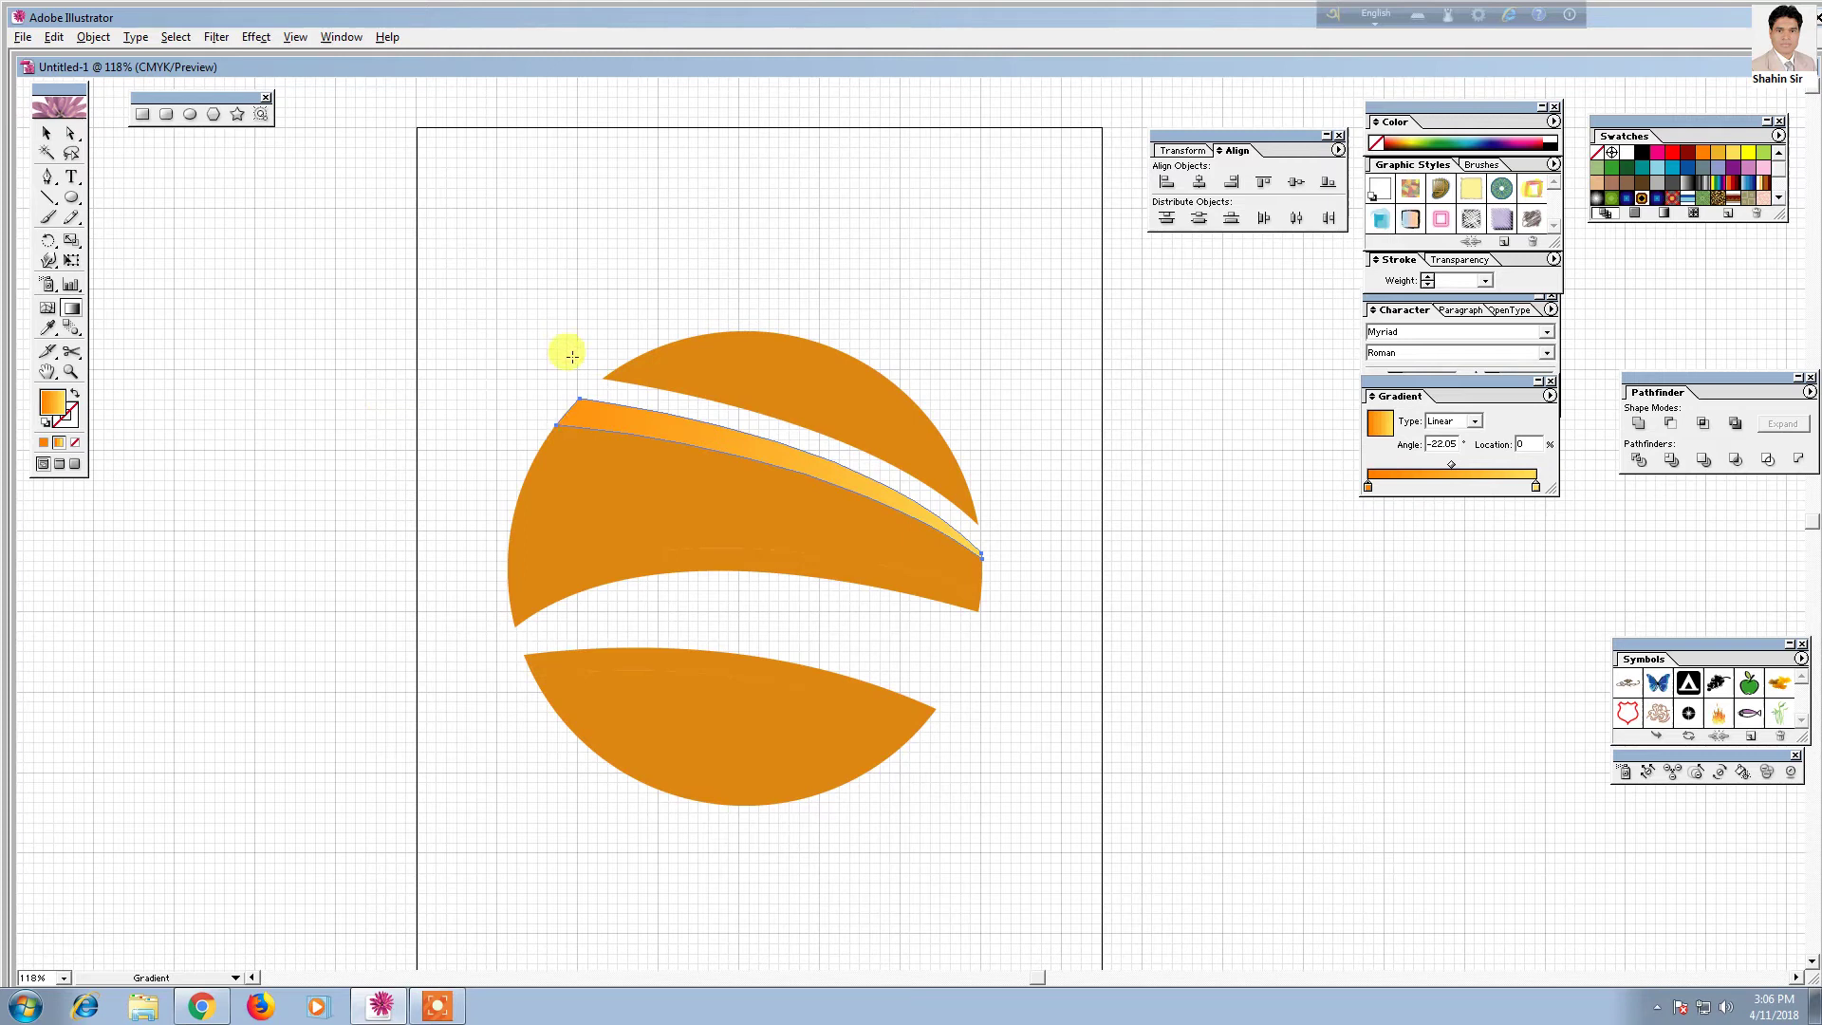
drag(862, 605, 883, 390)
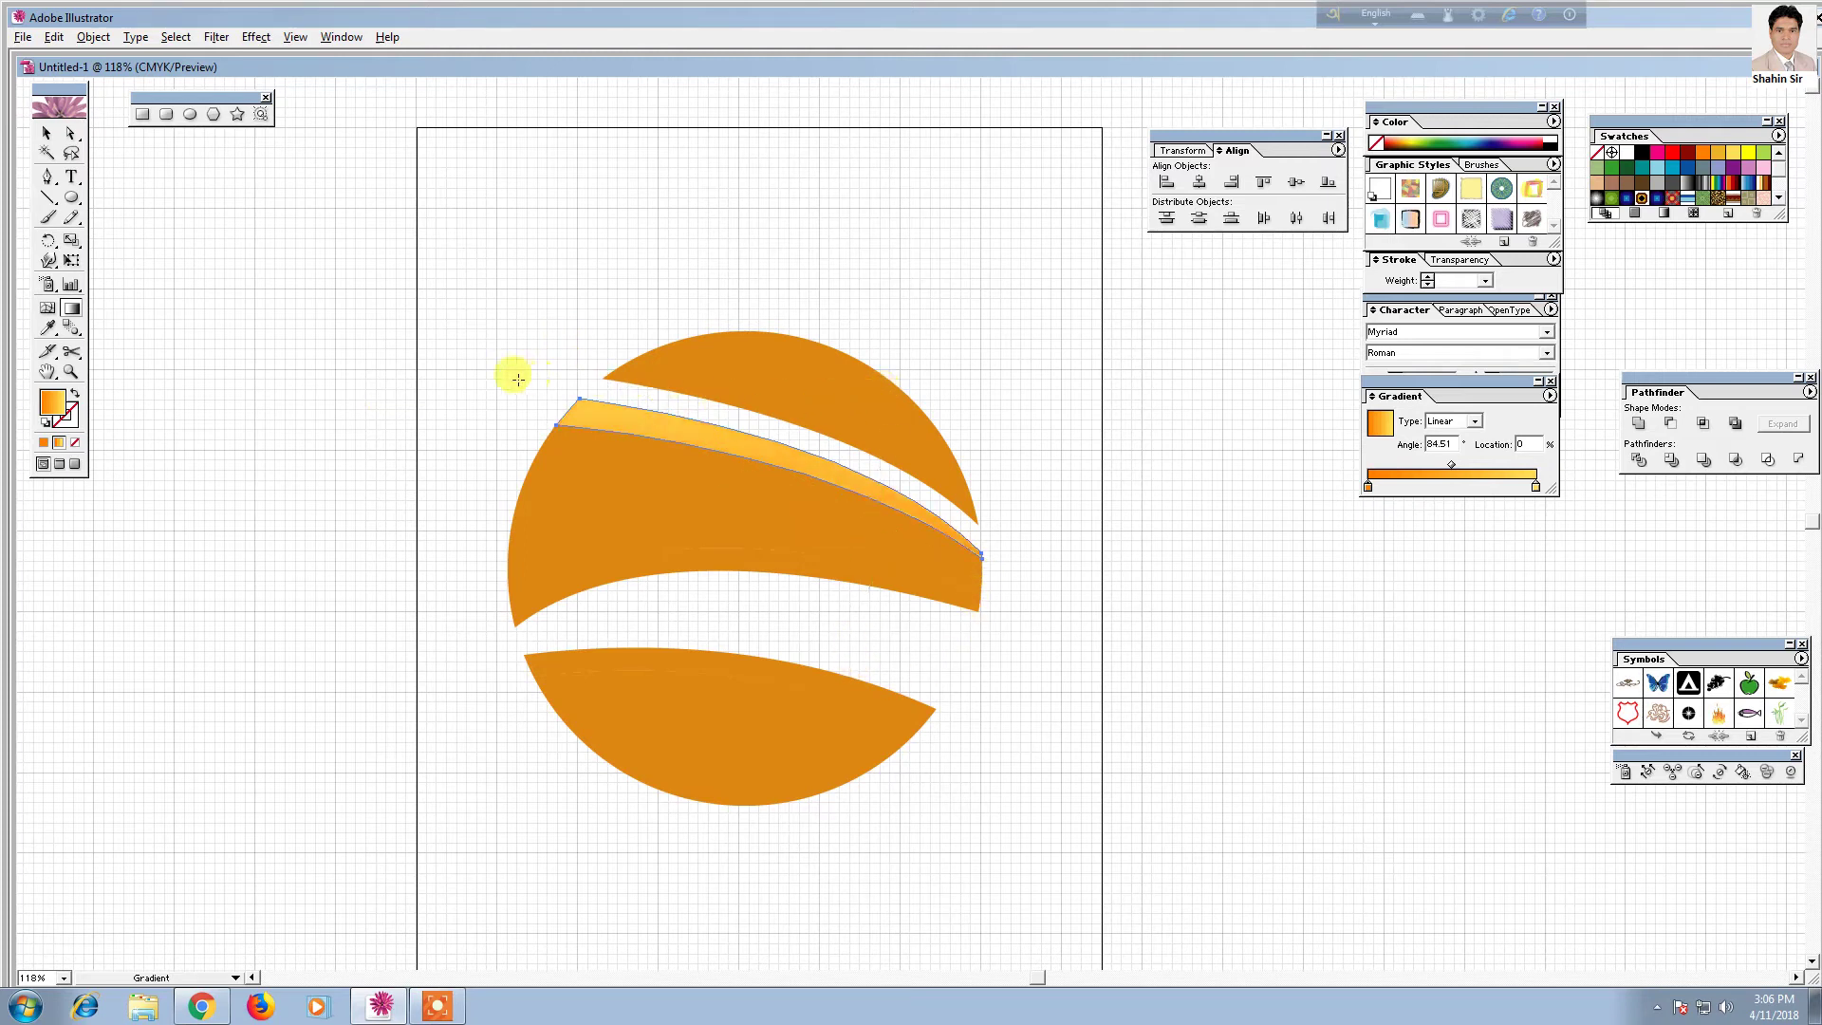
click(47, 134)
click(374, 636)
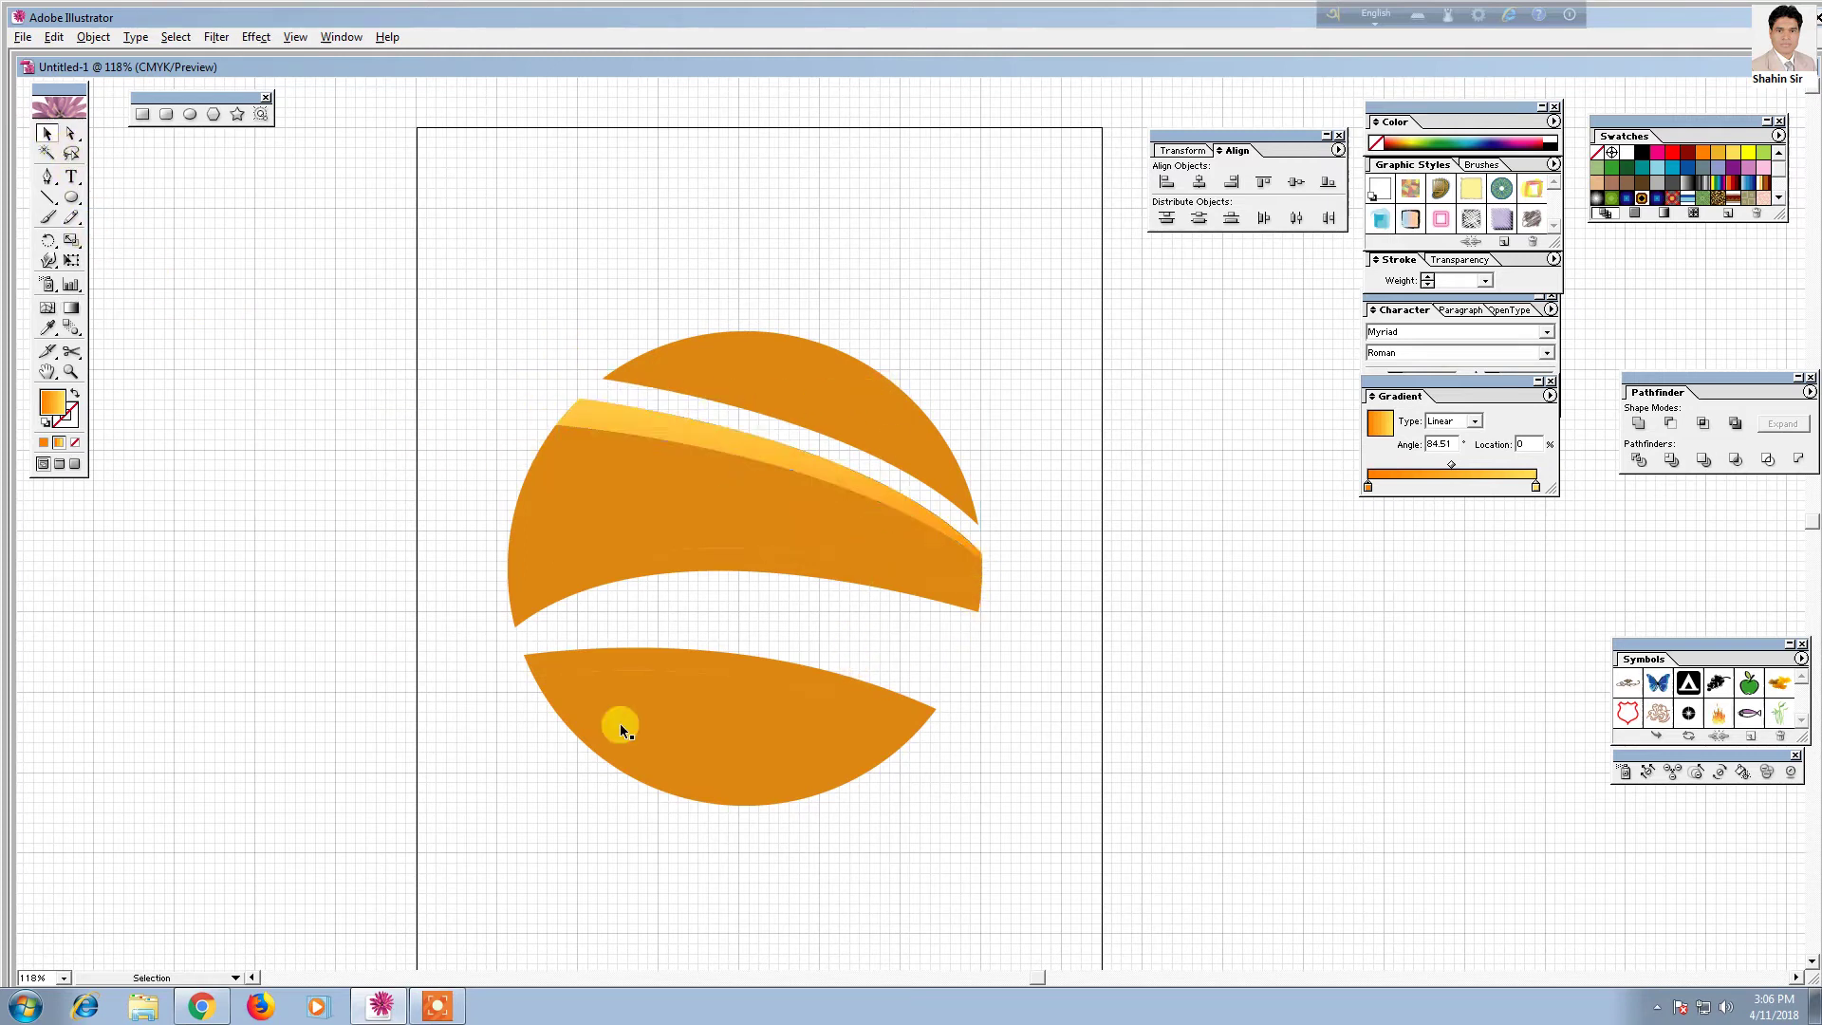
Draw a stroke-less curved pen path across the top orange piece, tip to tip
click(772, 413)
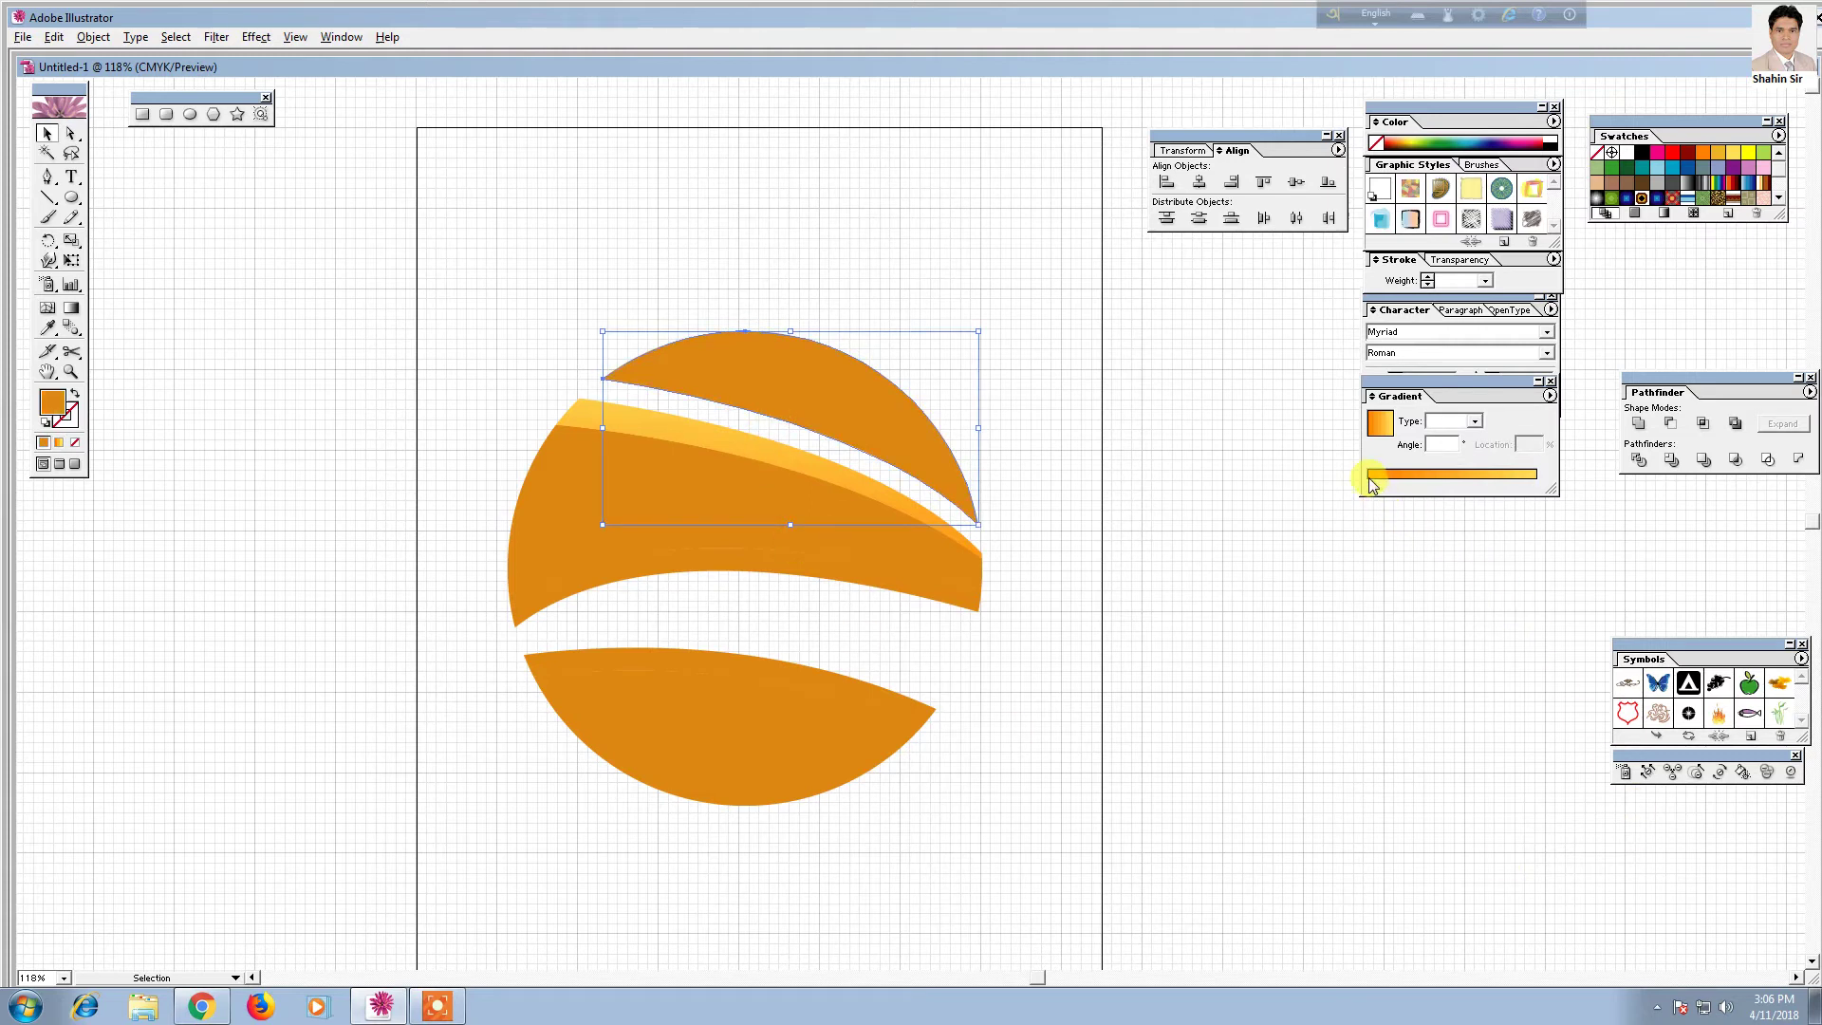
click(1156, 631)
click(961, 494)
click(1039, 564)
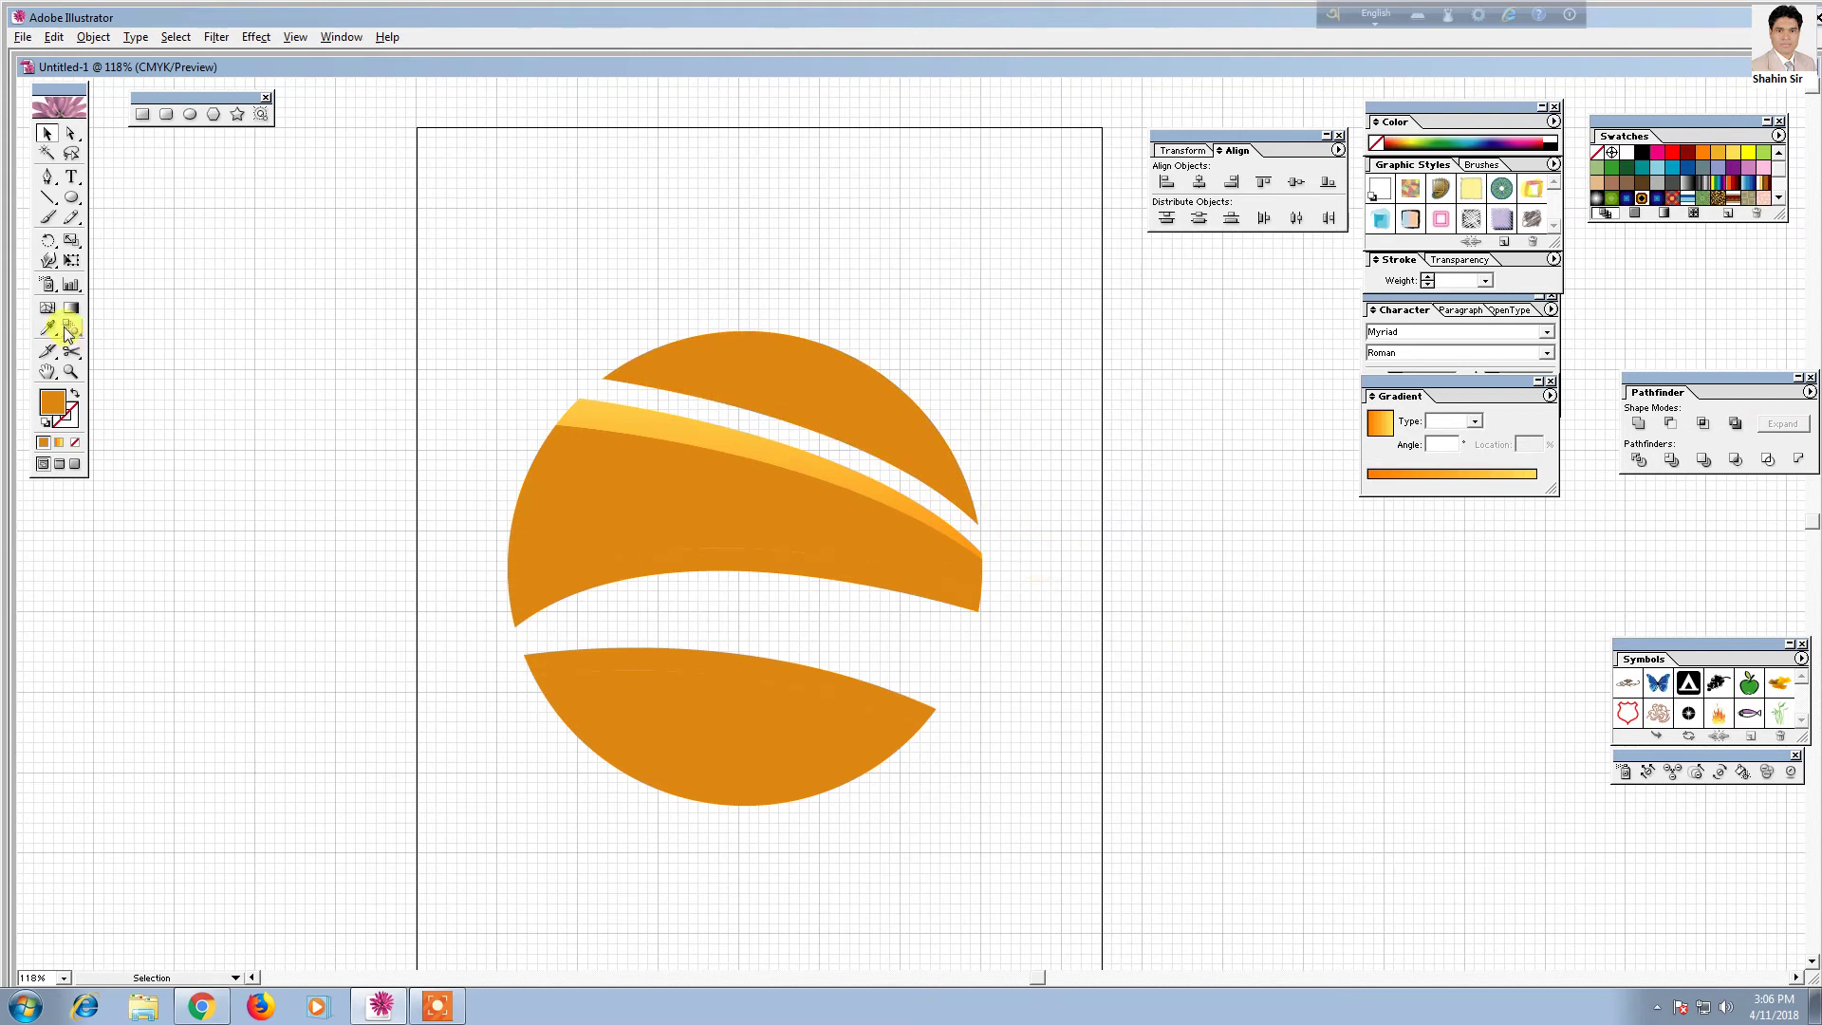
click(48, 180)
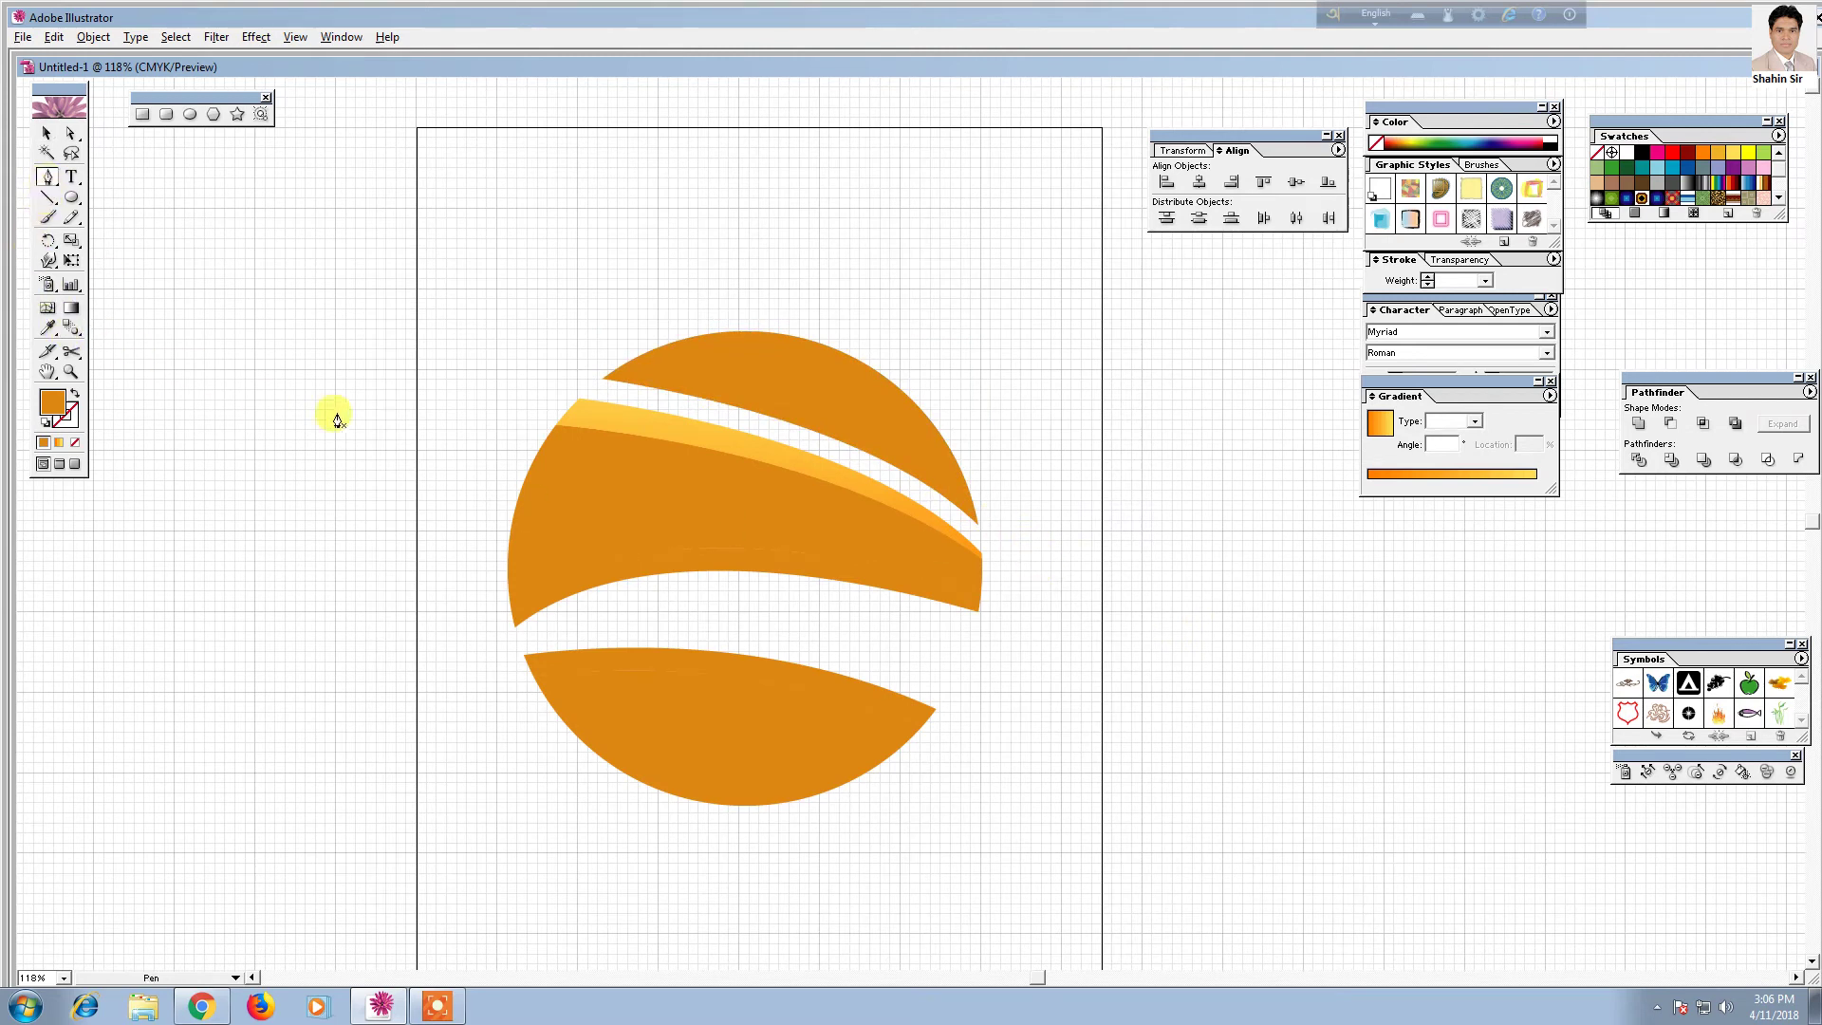
click(599, 356)
drag(991, 525, 1205, 693)
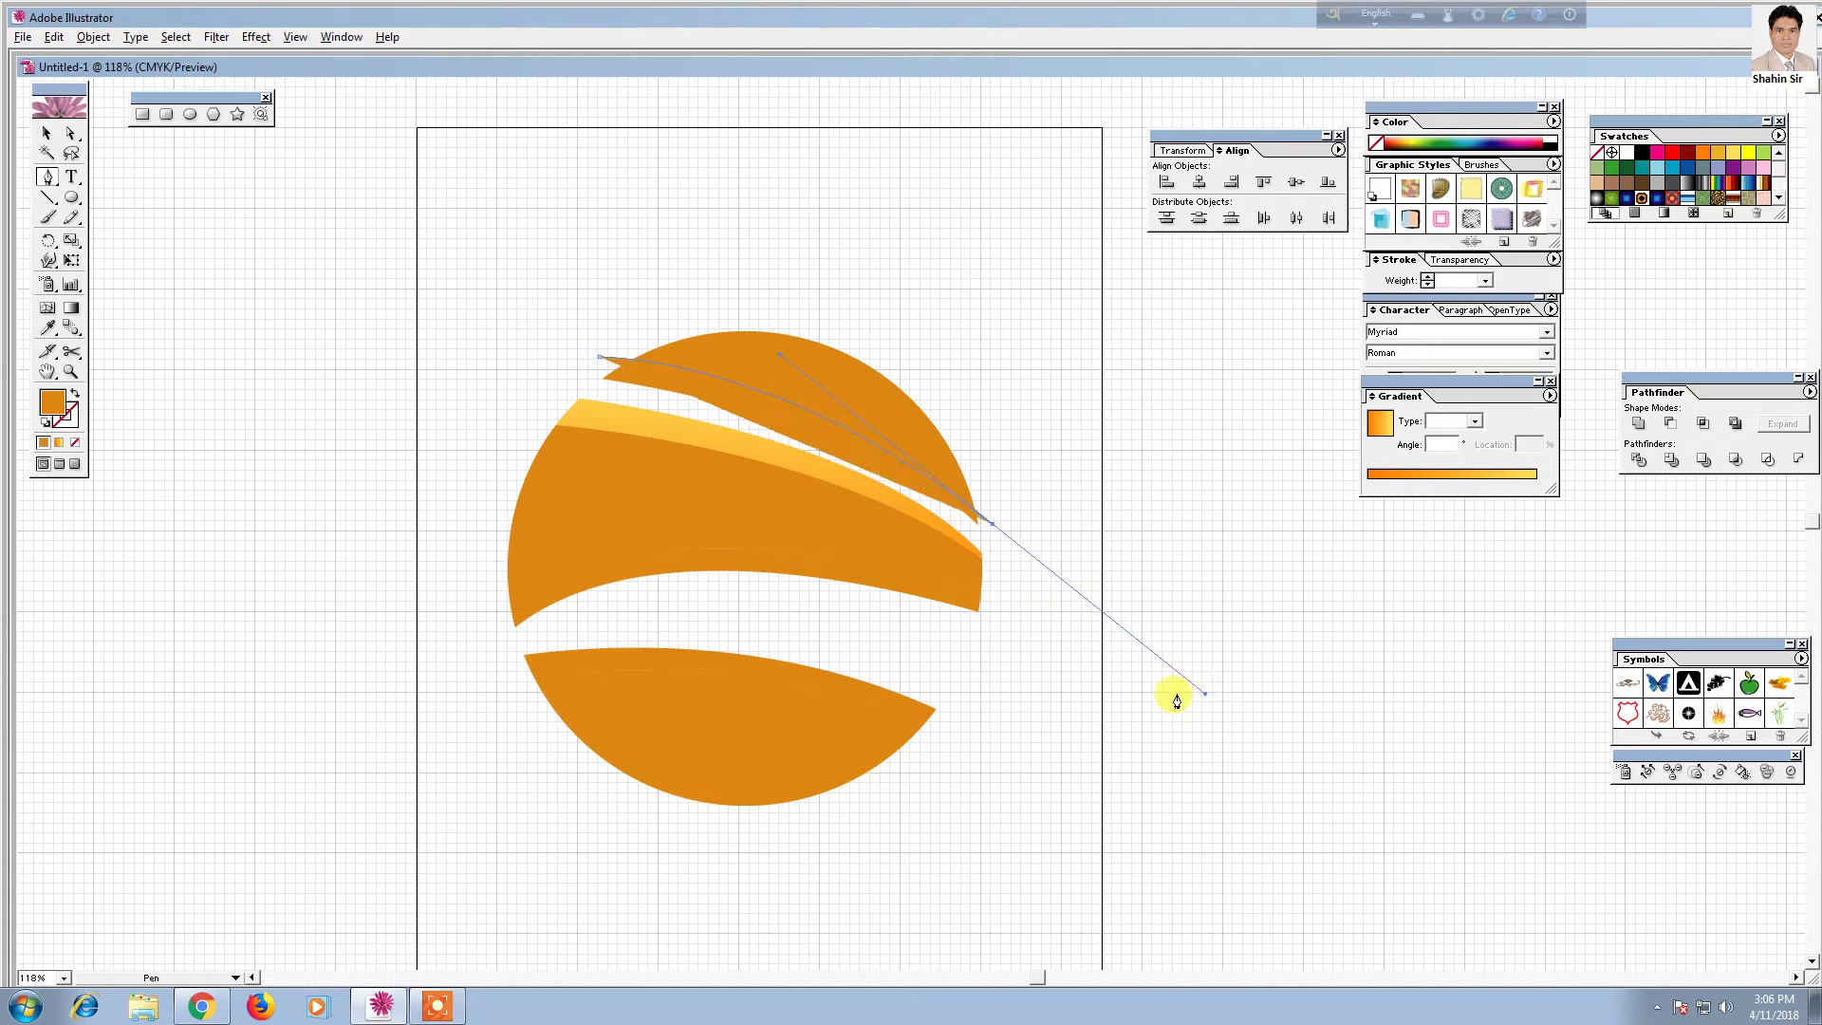
click(993, 524)
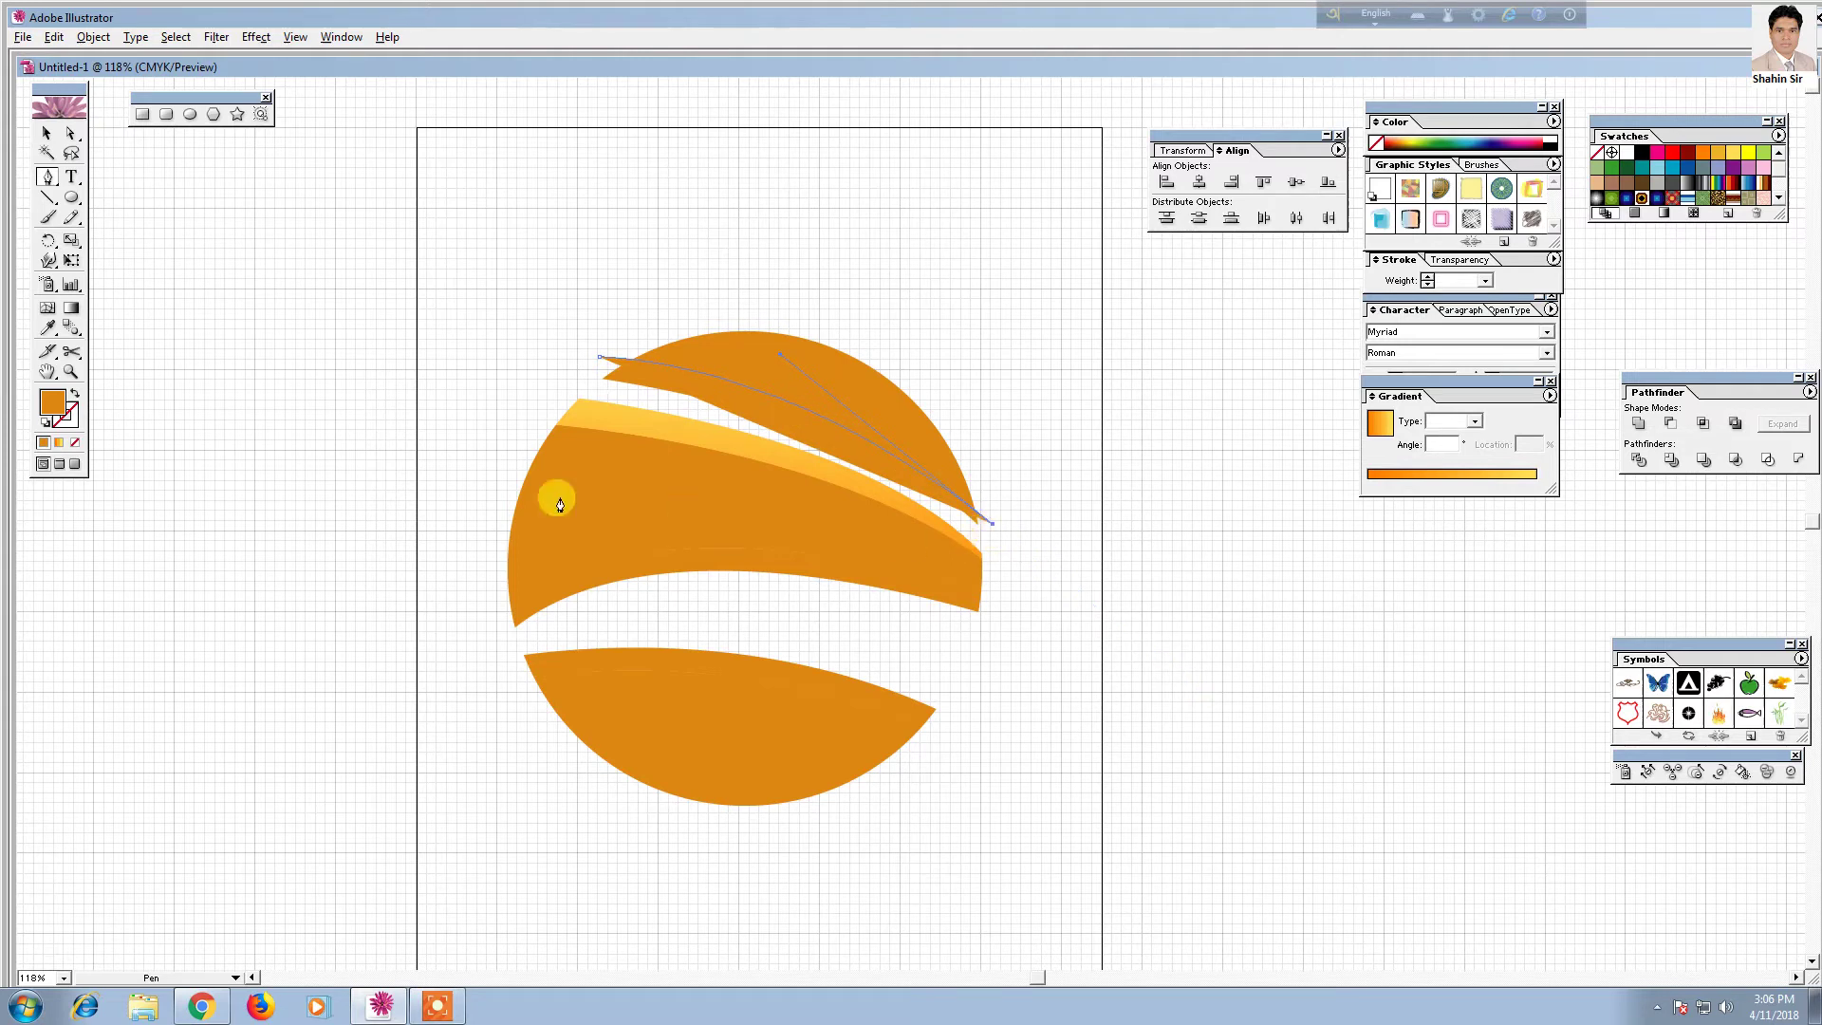
click(74, 393)
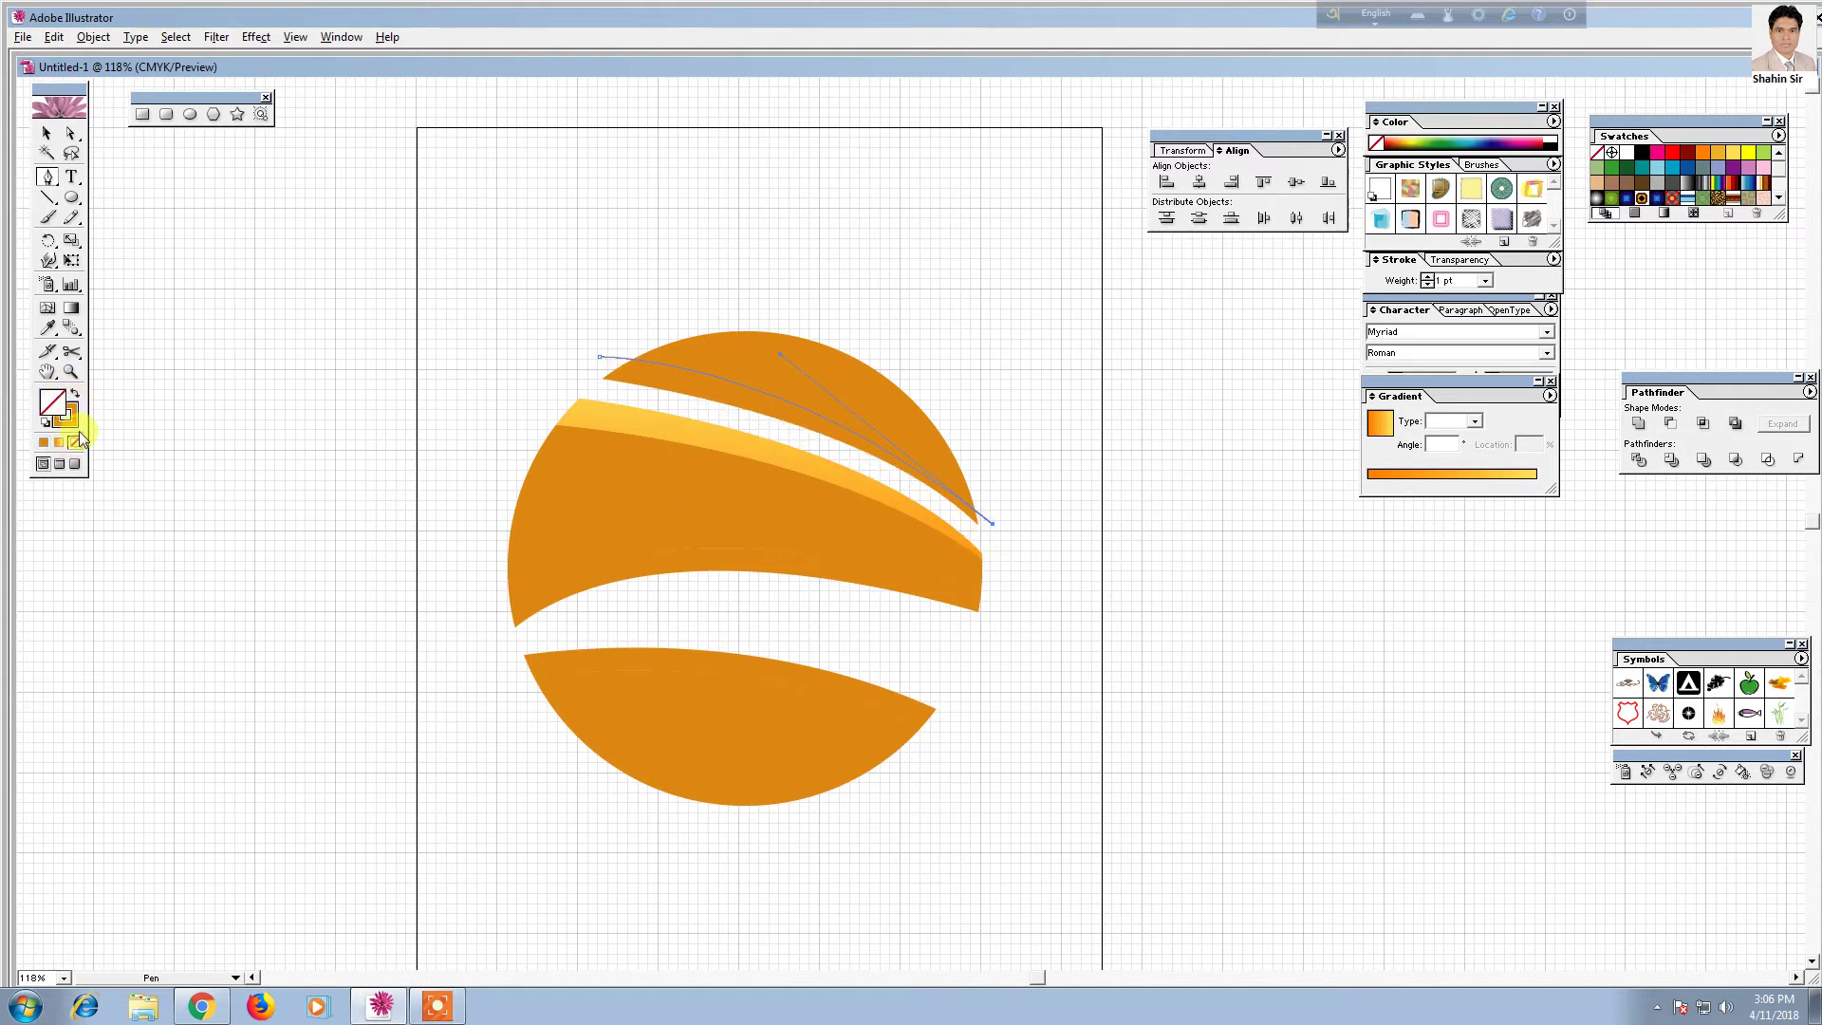
click(76, 445)
click(274, 461)
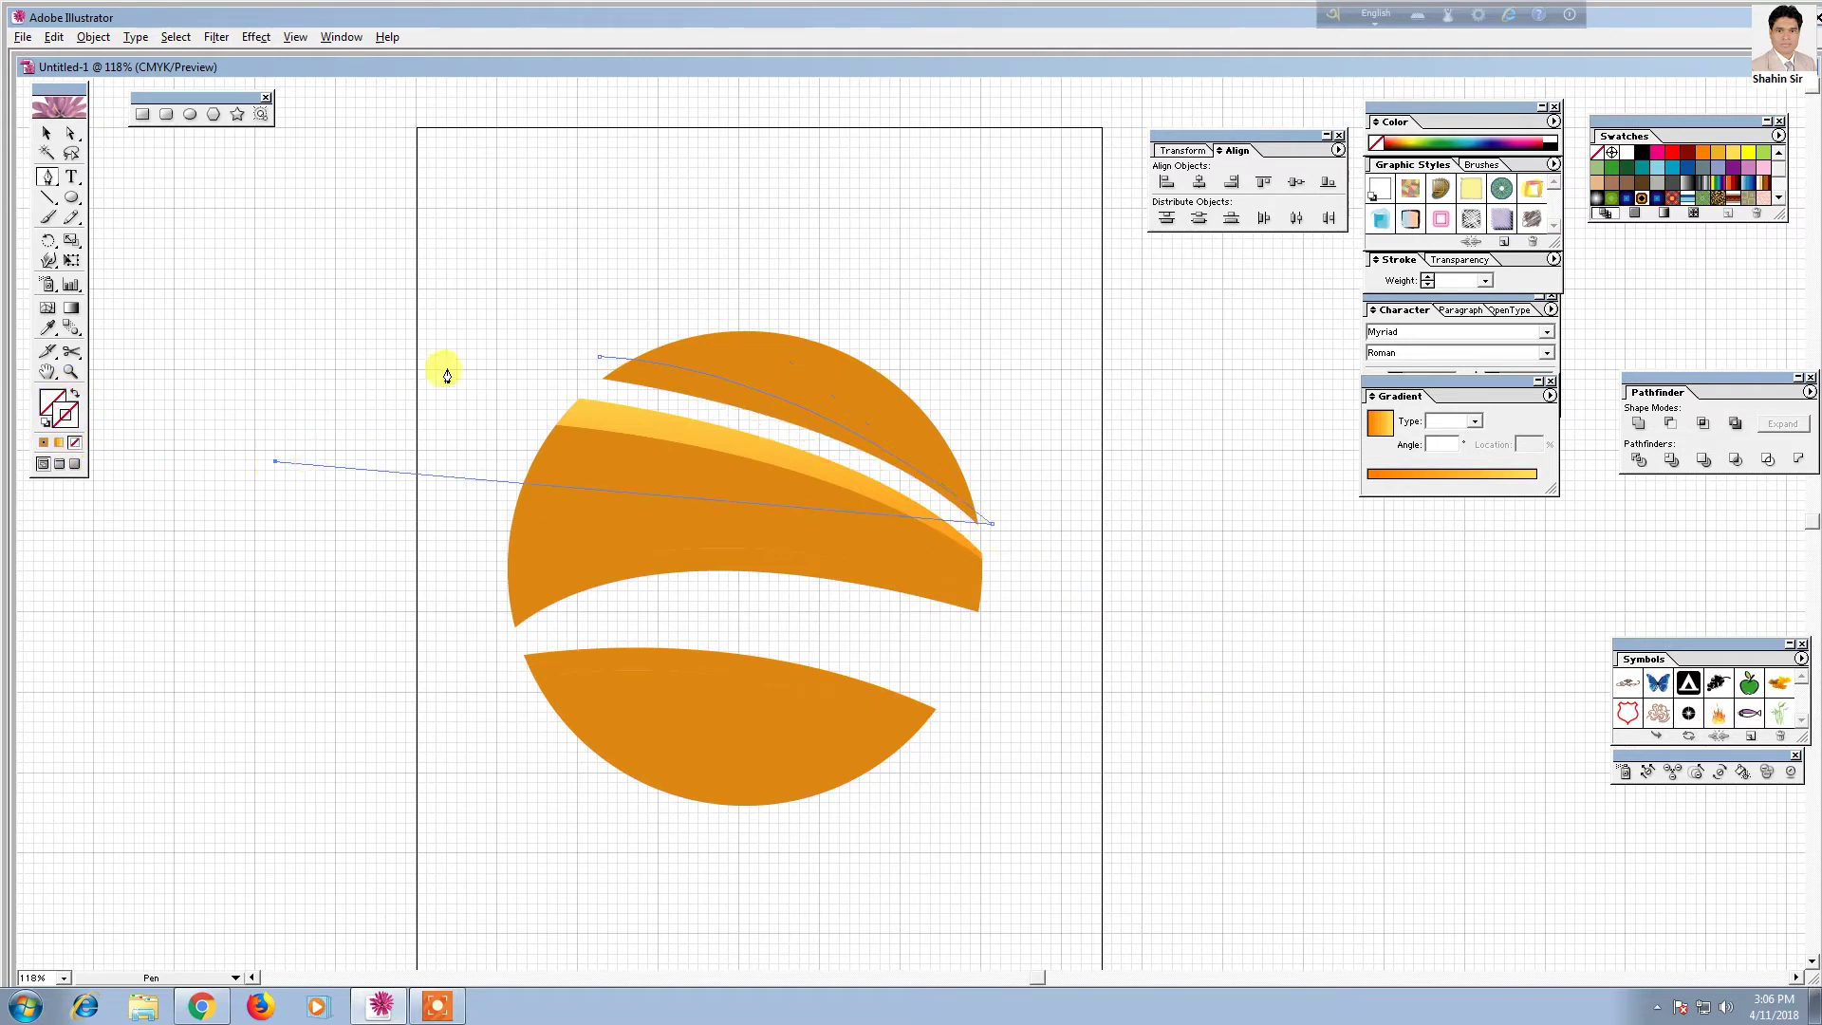
key(ctrl+z)
key(ctrl+z)
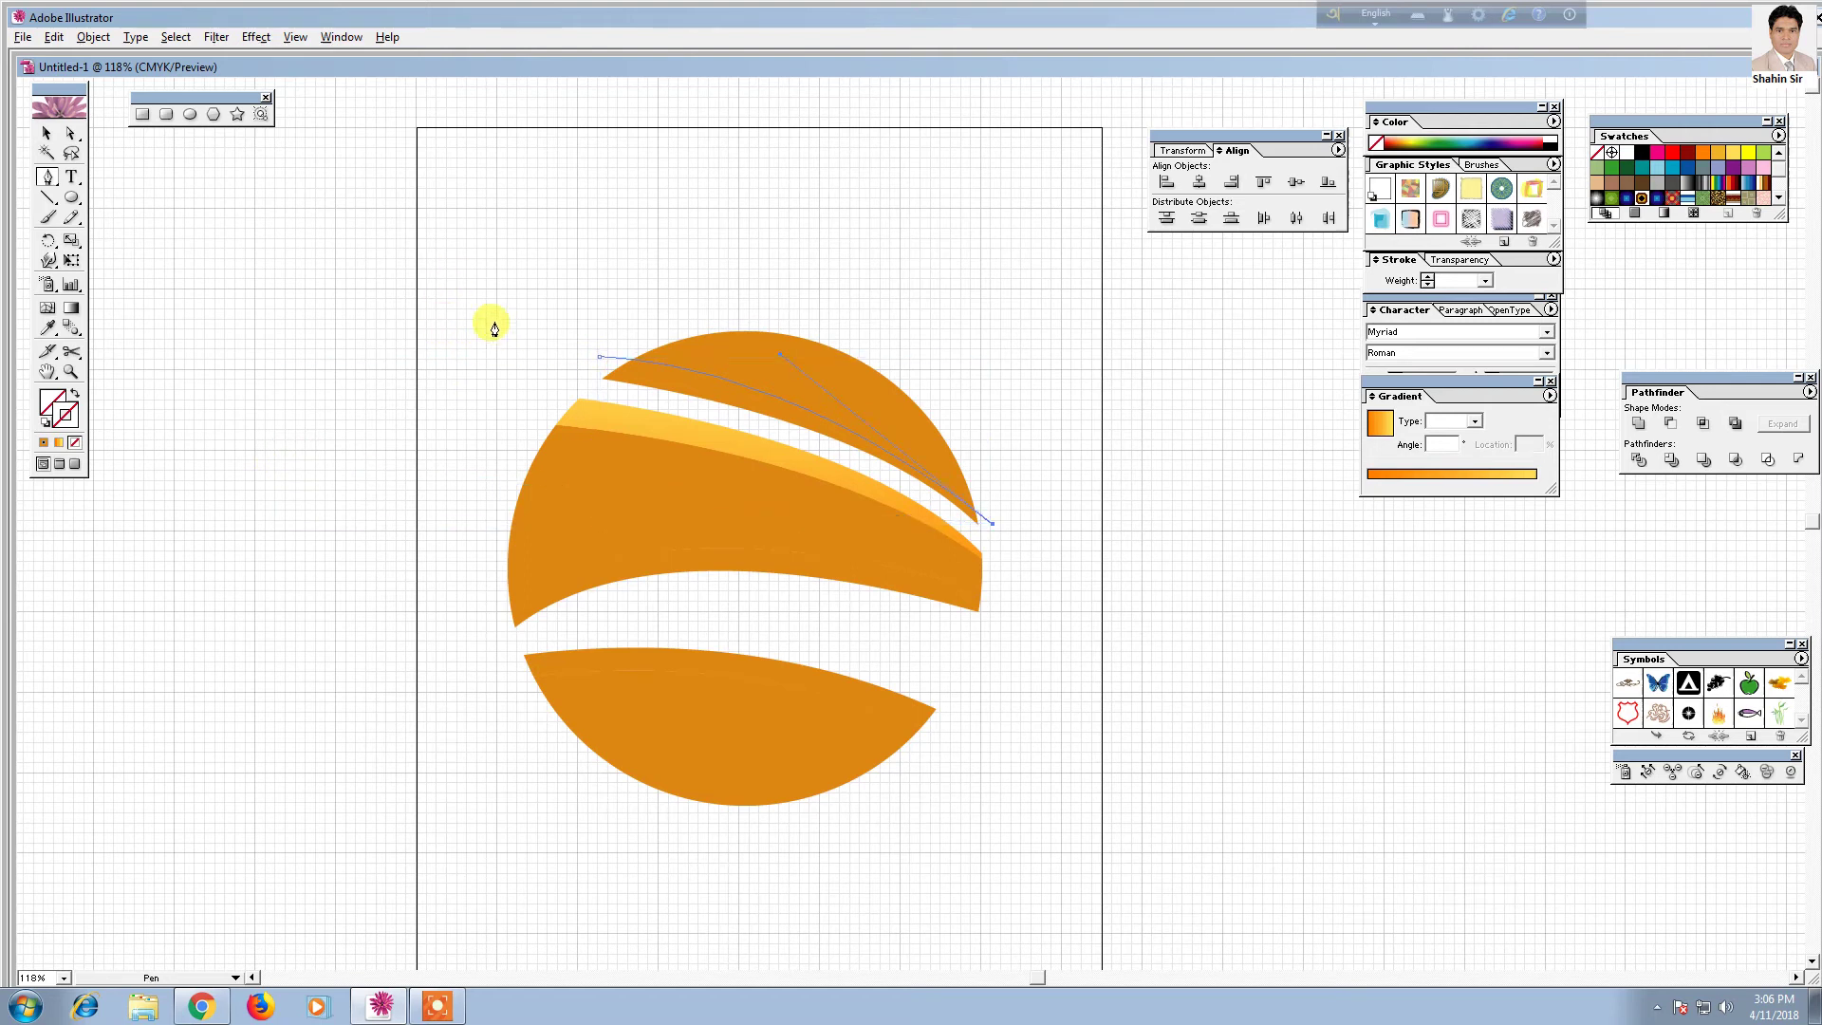
Divide the top piece along the curve, ungroup, and give the new sliver the orange-yellow gradient
click(49, 137)
click(203, 275)
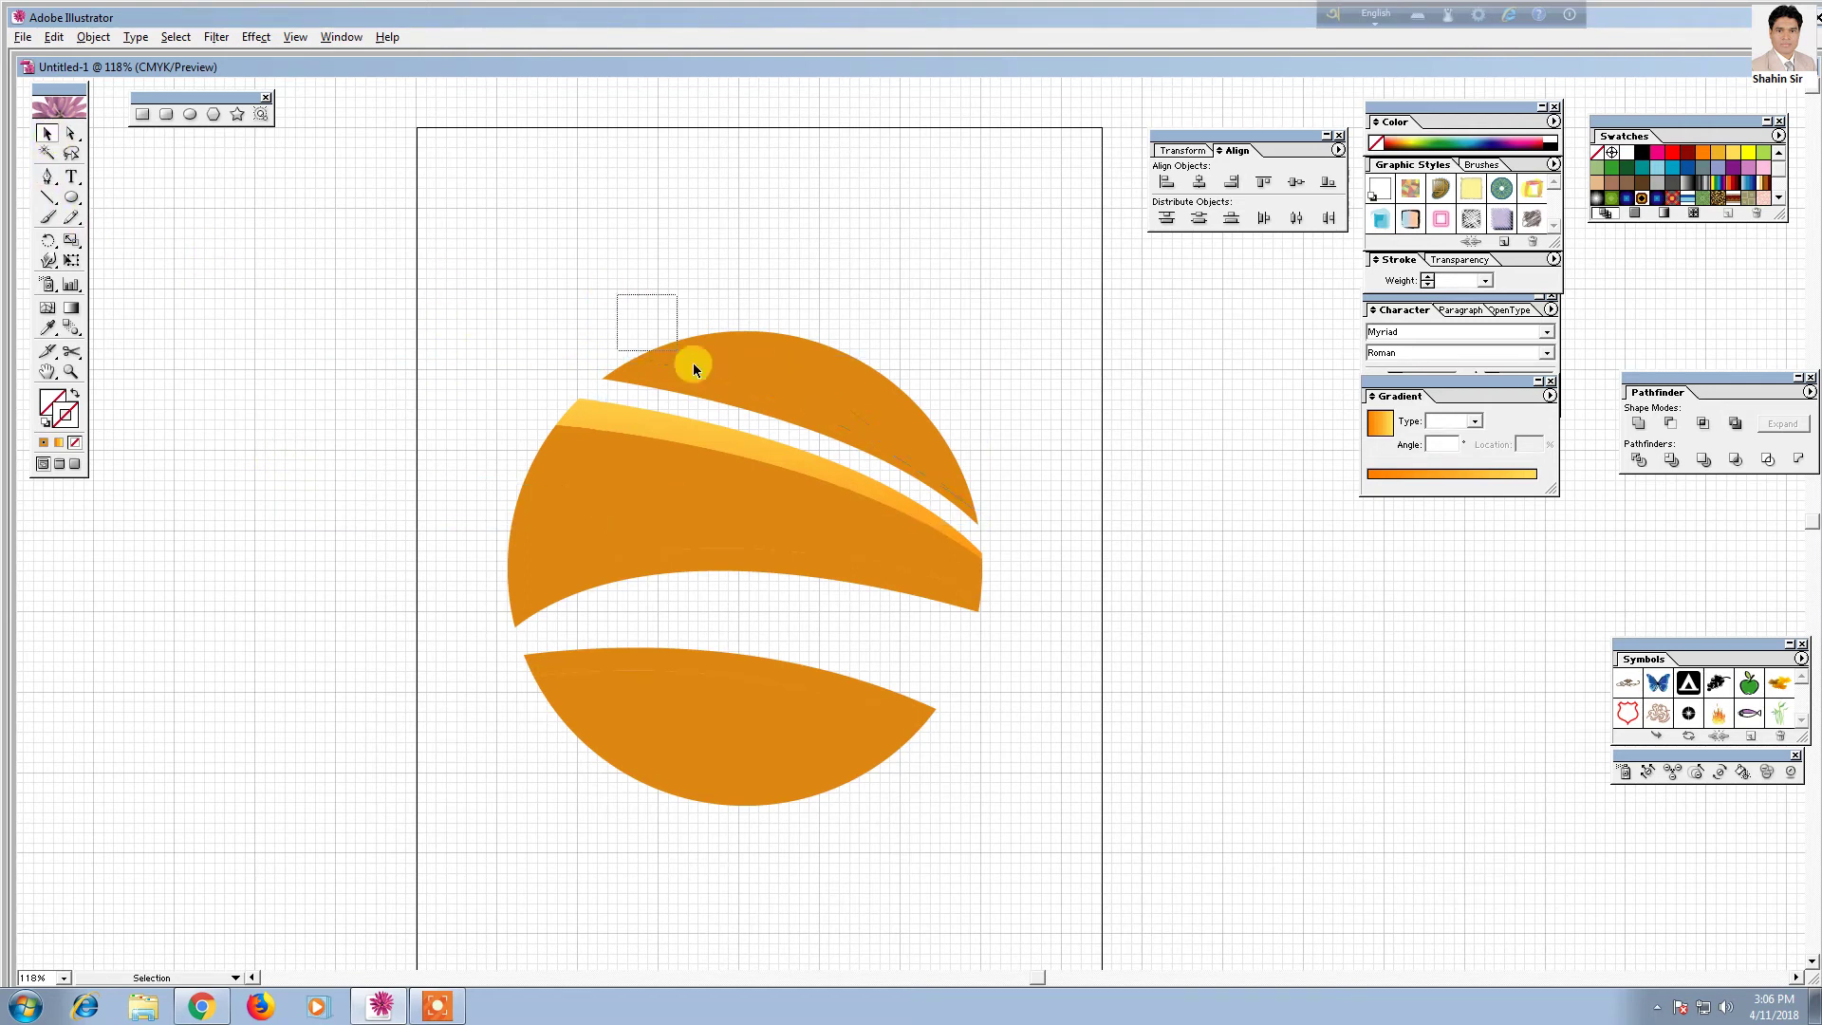
click(744, 397)
click(1639, 460)
right_click(769, 404)
click(825, 455)
click(1028, 517)
click(645, 378)
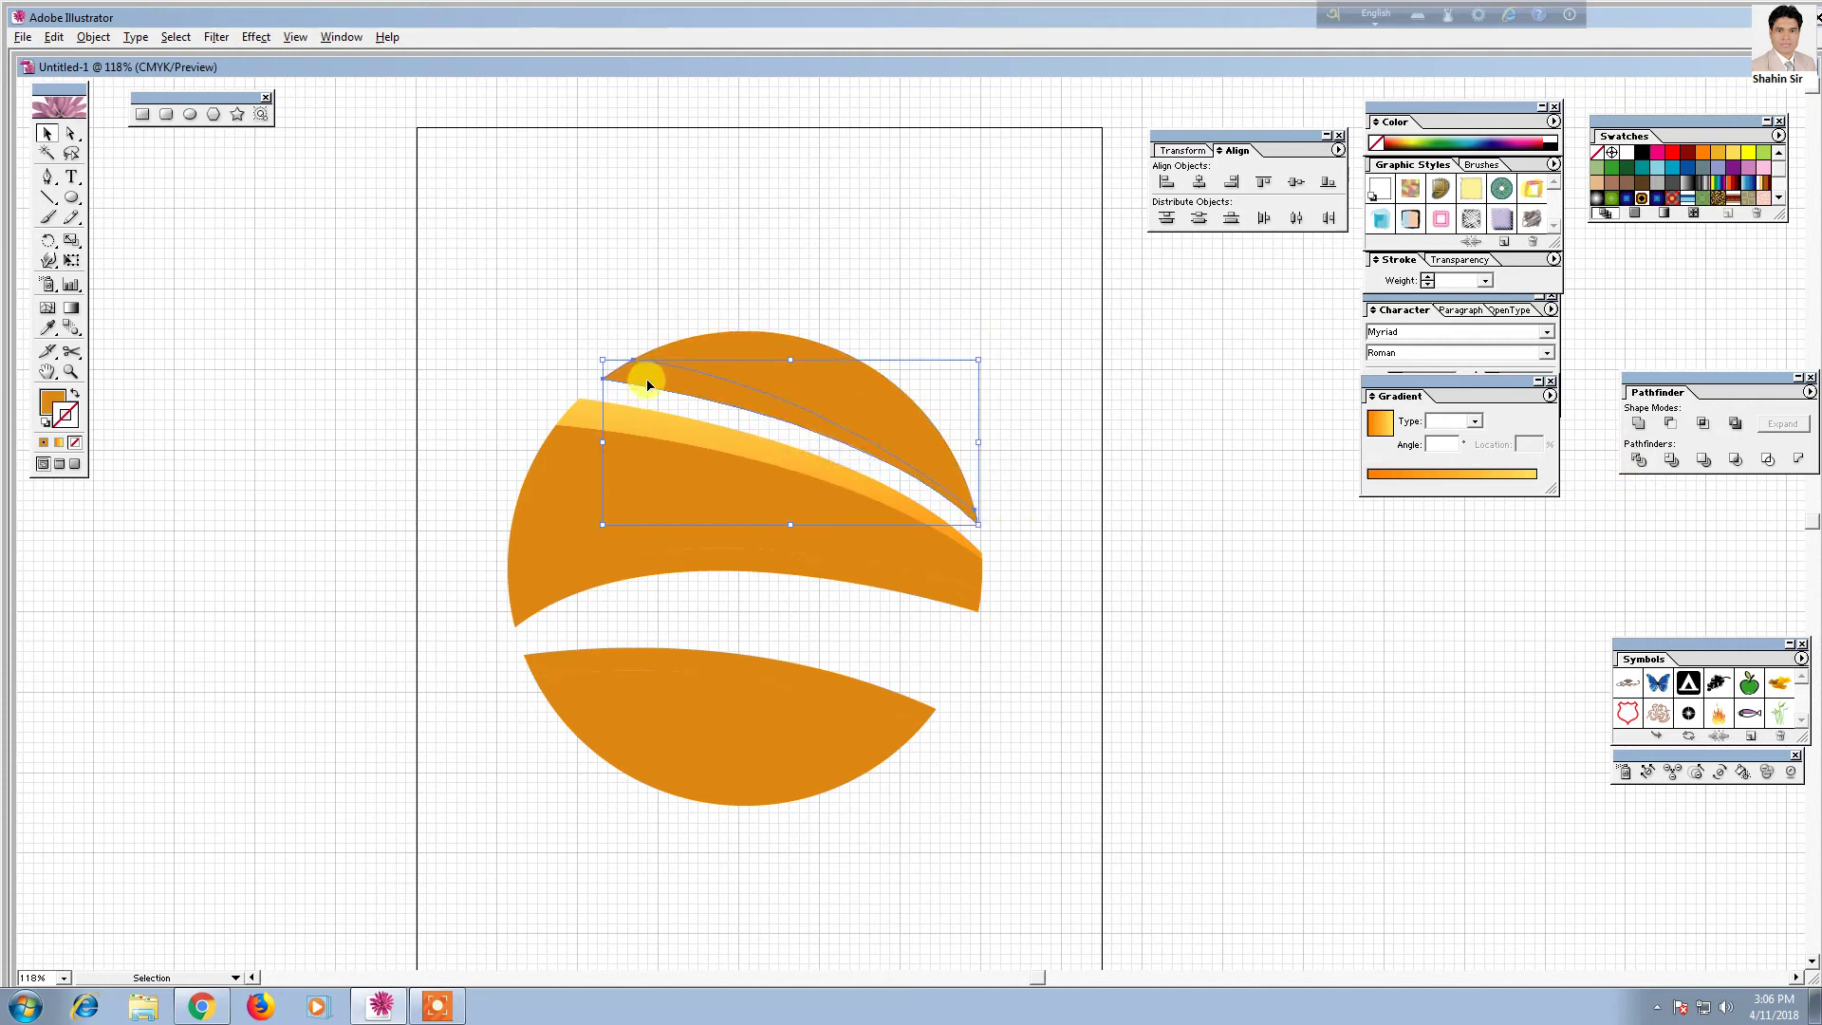
click(1368, 481)
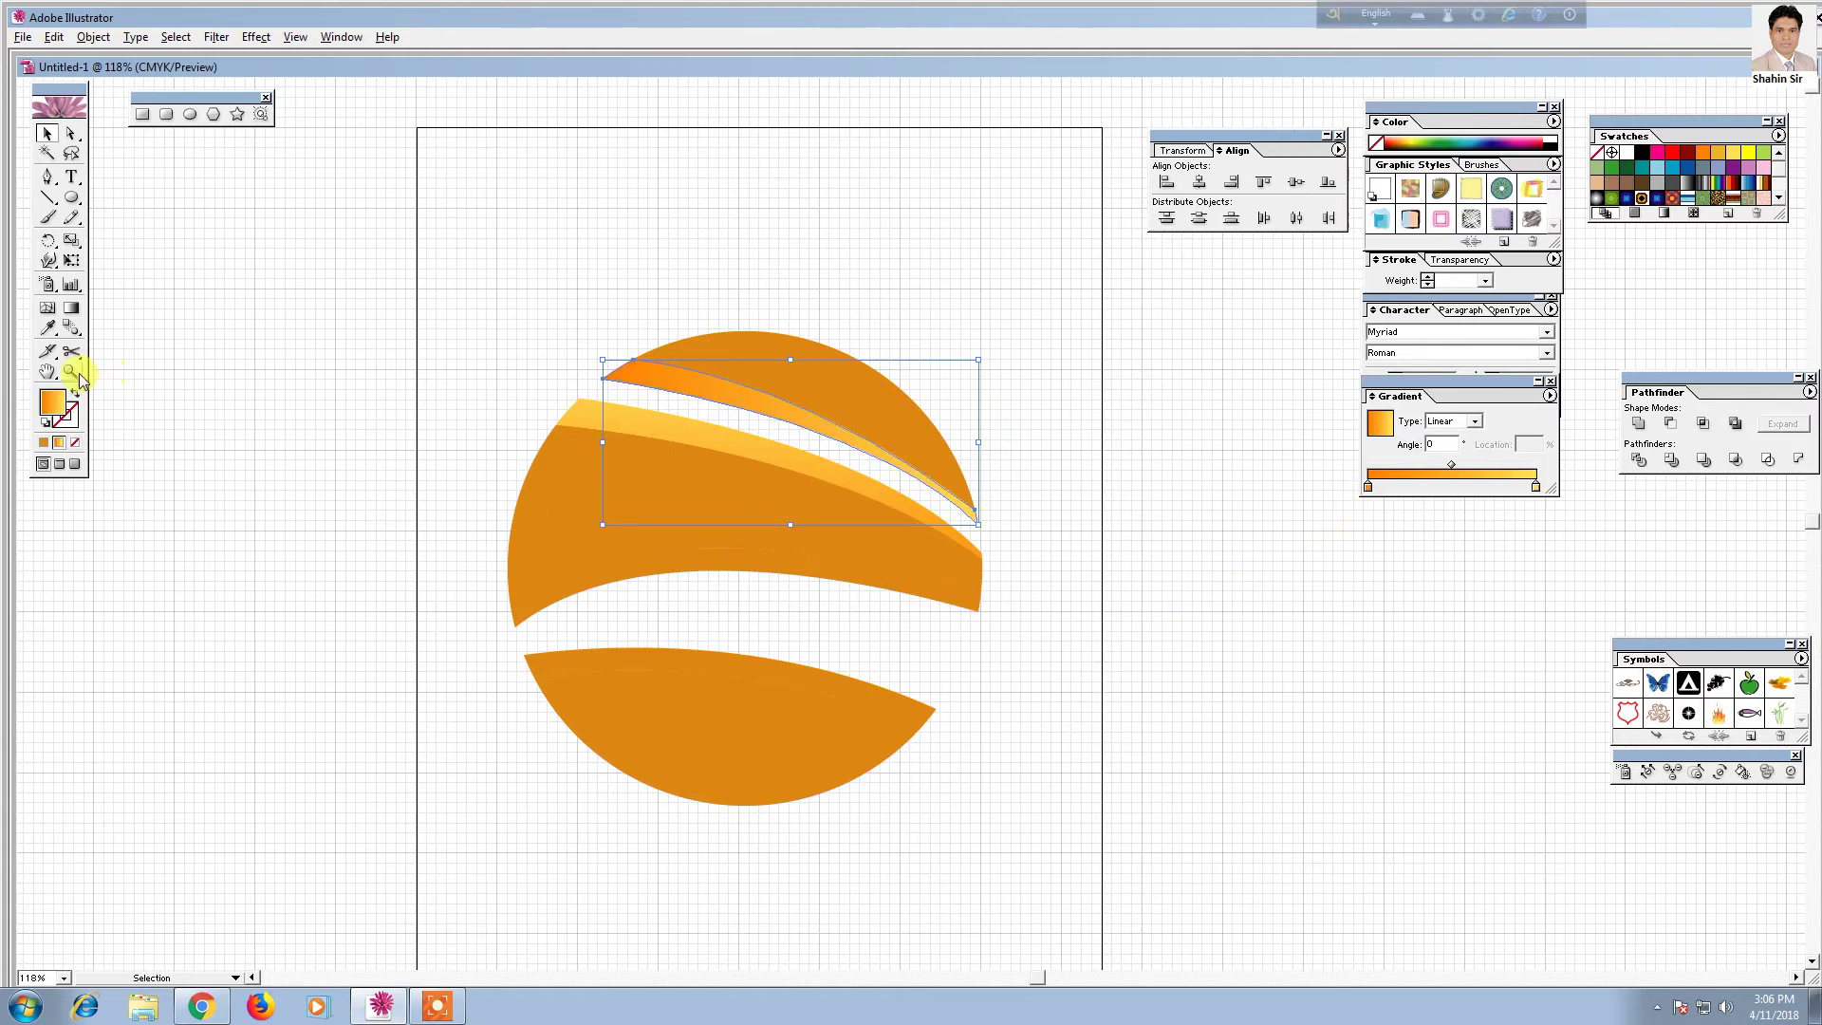
Redraw the top sliver's gradient along its length at about -27° in deeper orange
click(73, 309)
drag(835, 479, 927, 528)
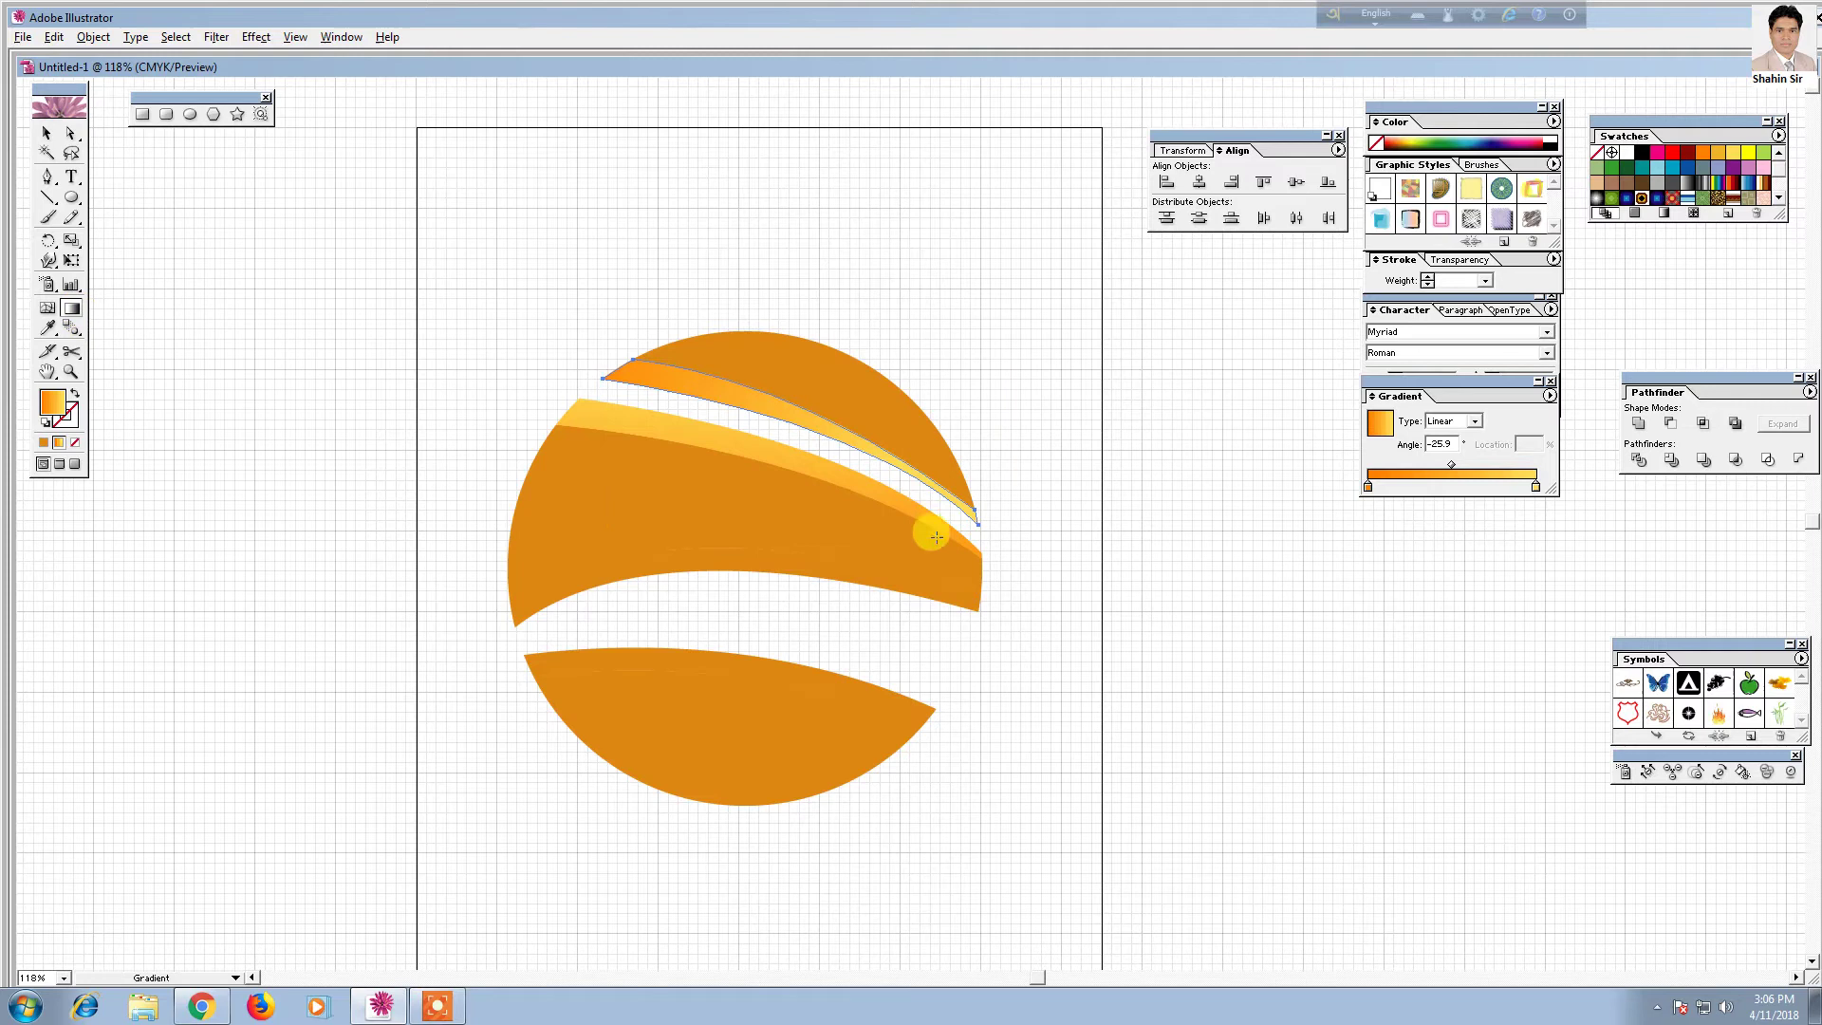
drag(881, 462, 881, 462)
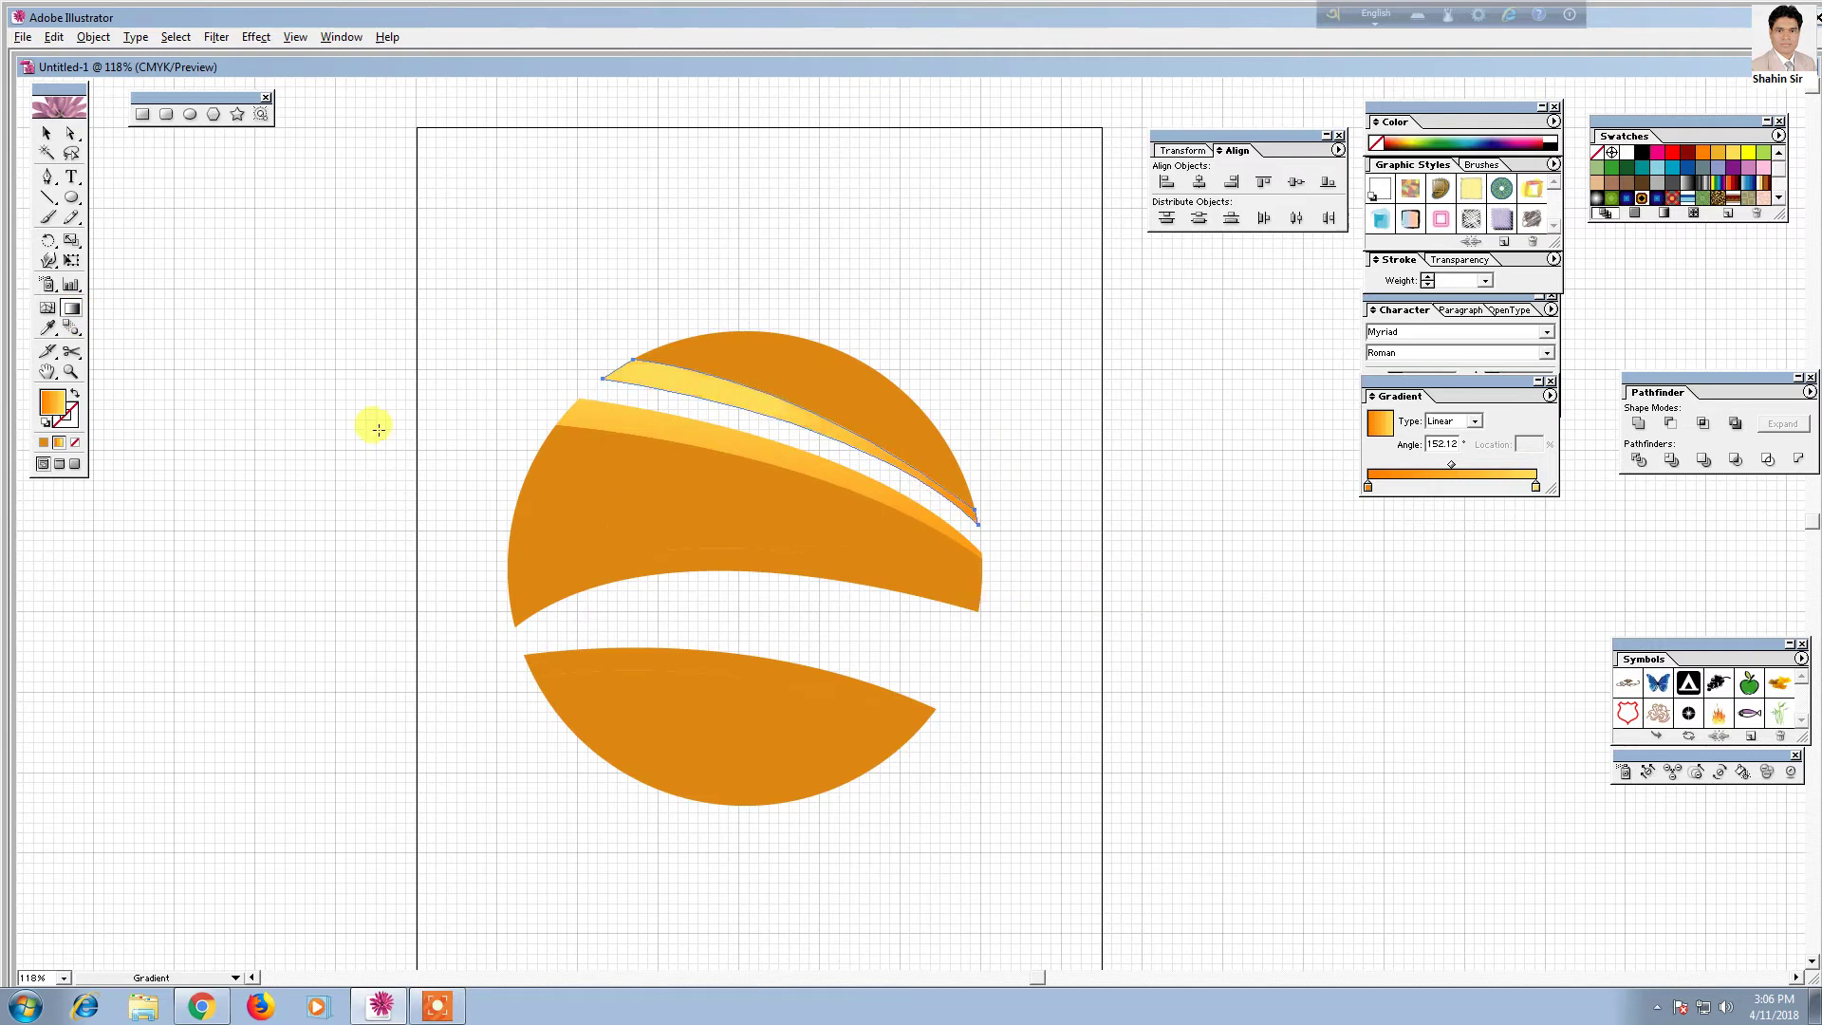
click(47, 134)
click(277, 499)
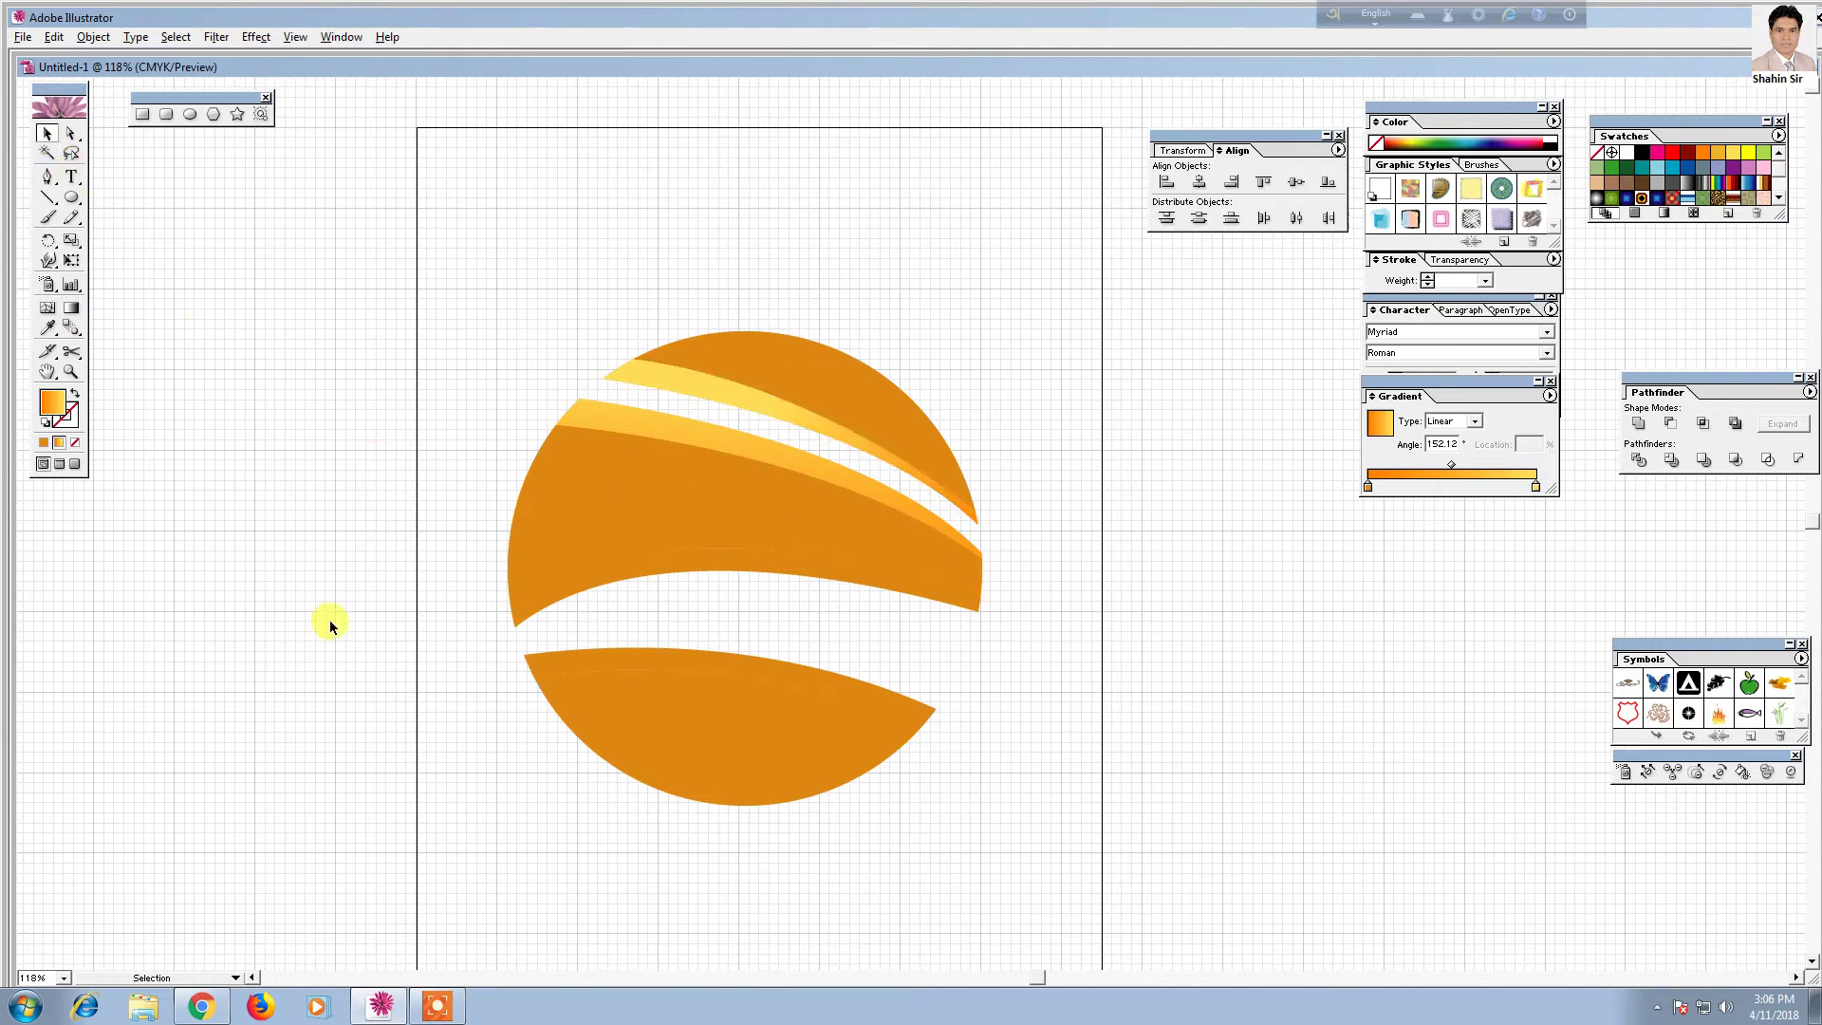
click(654, 376)
click(71, 309)
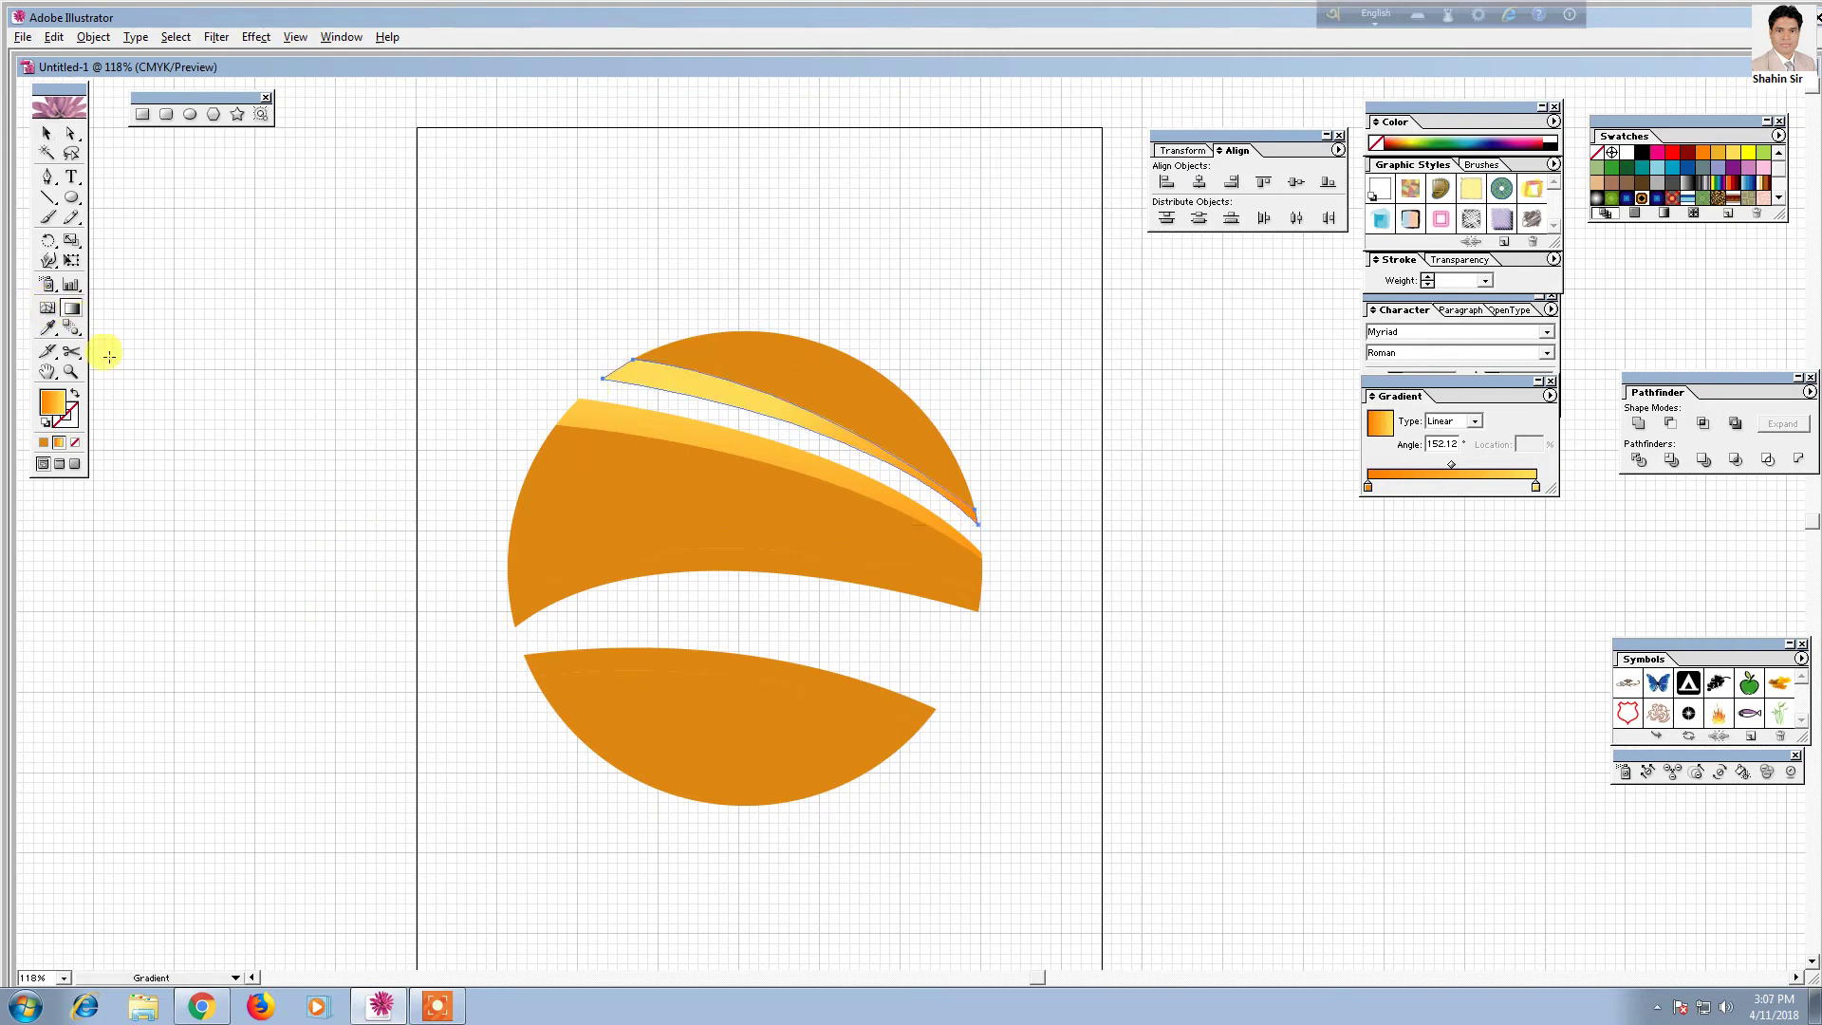
drag(521, 339, 1111, 460)
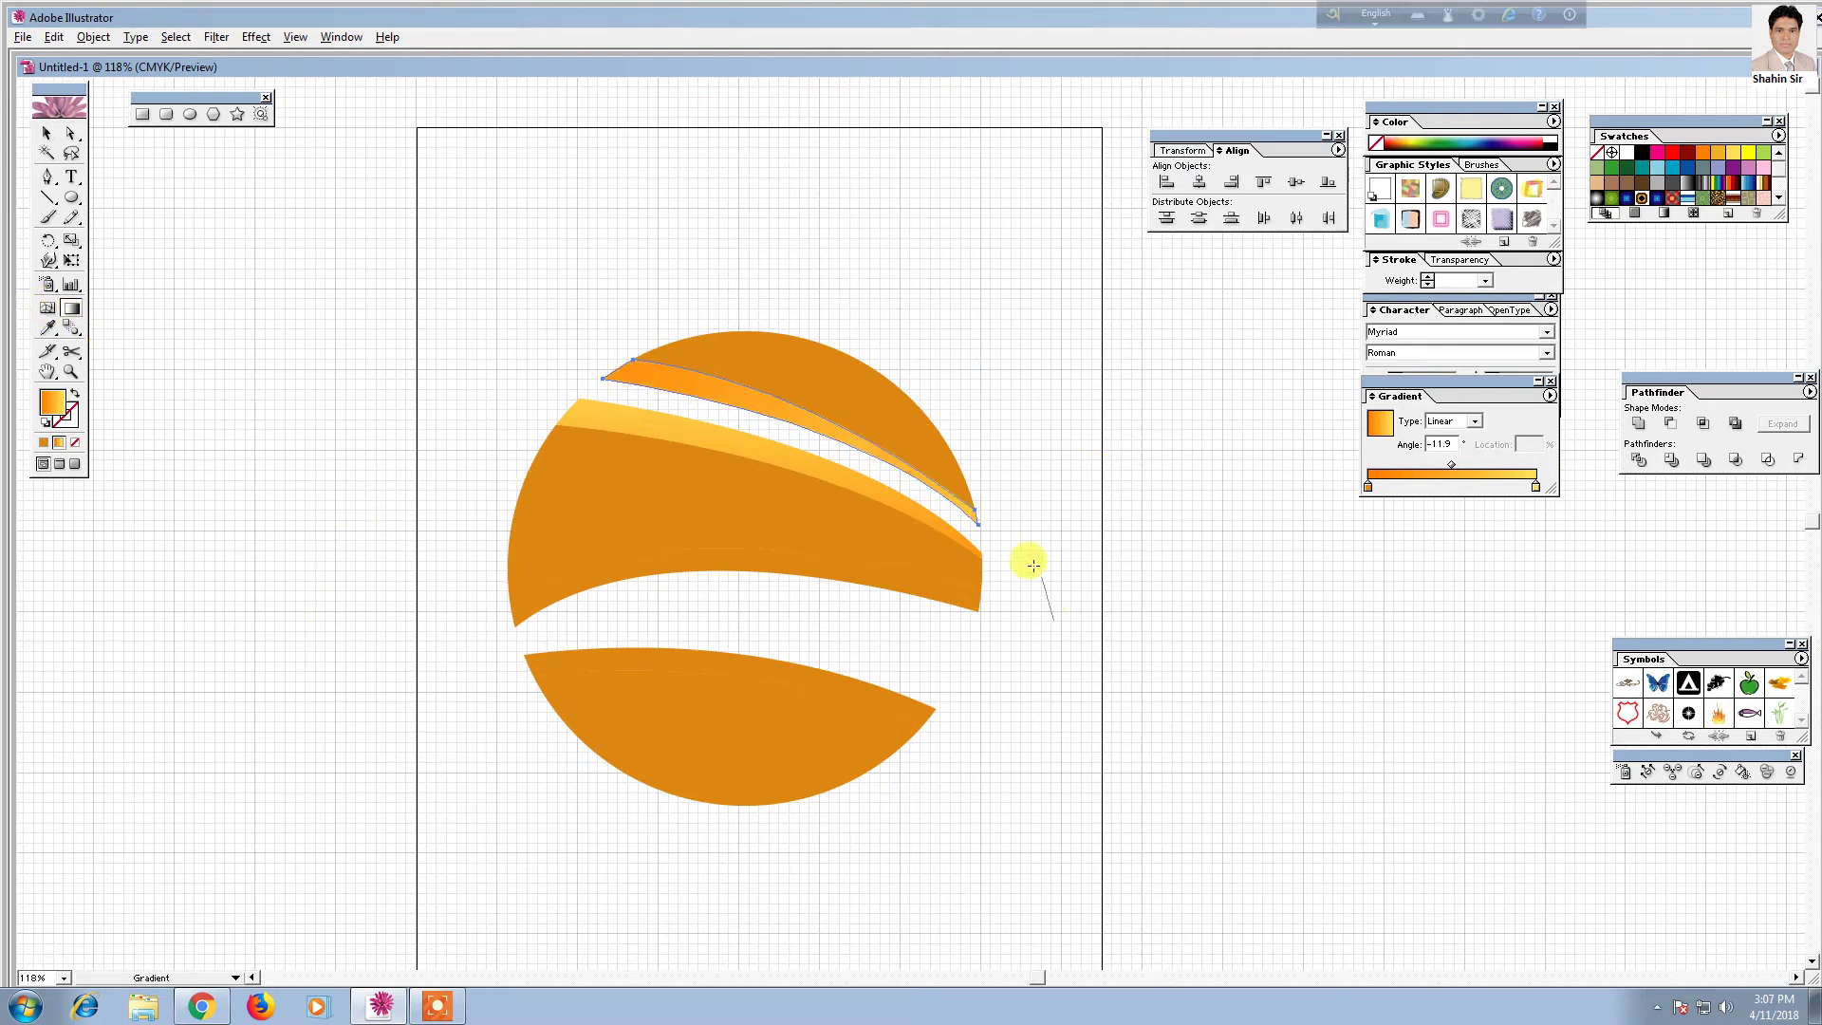
drag(1028, 557, 692, 305)
drag(573, 316, 1041, 537)
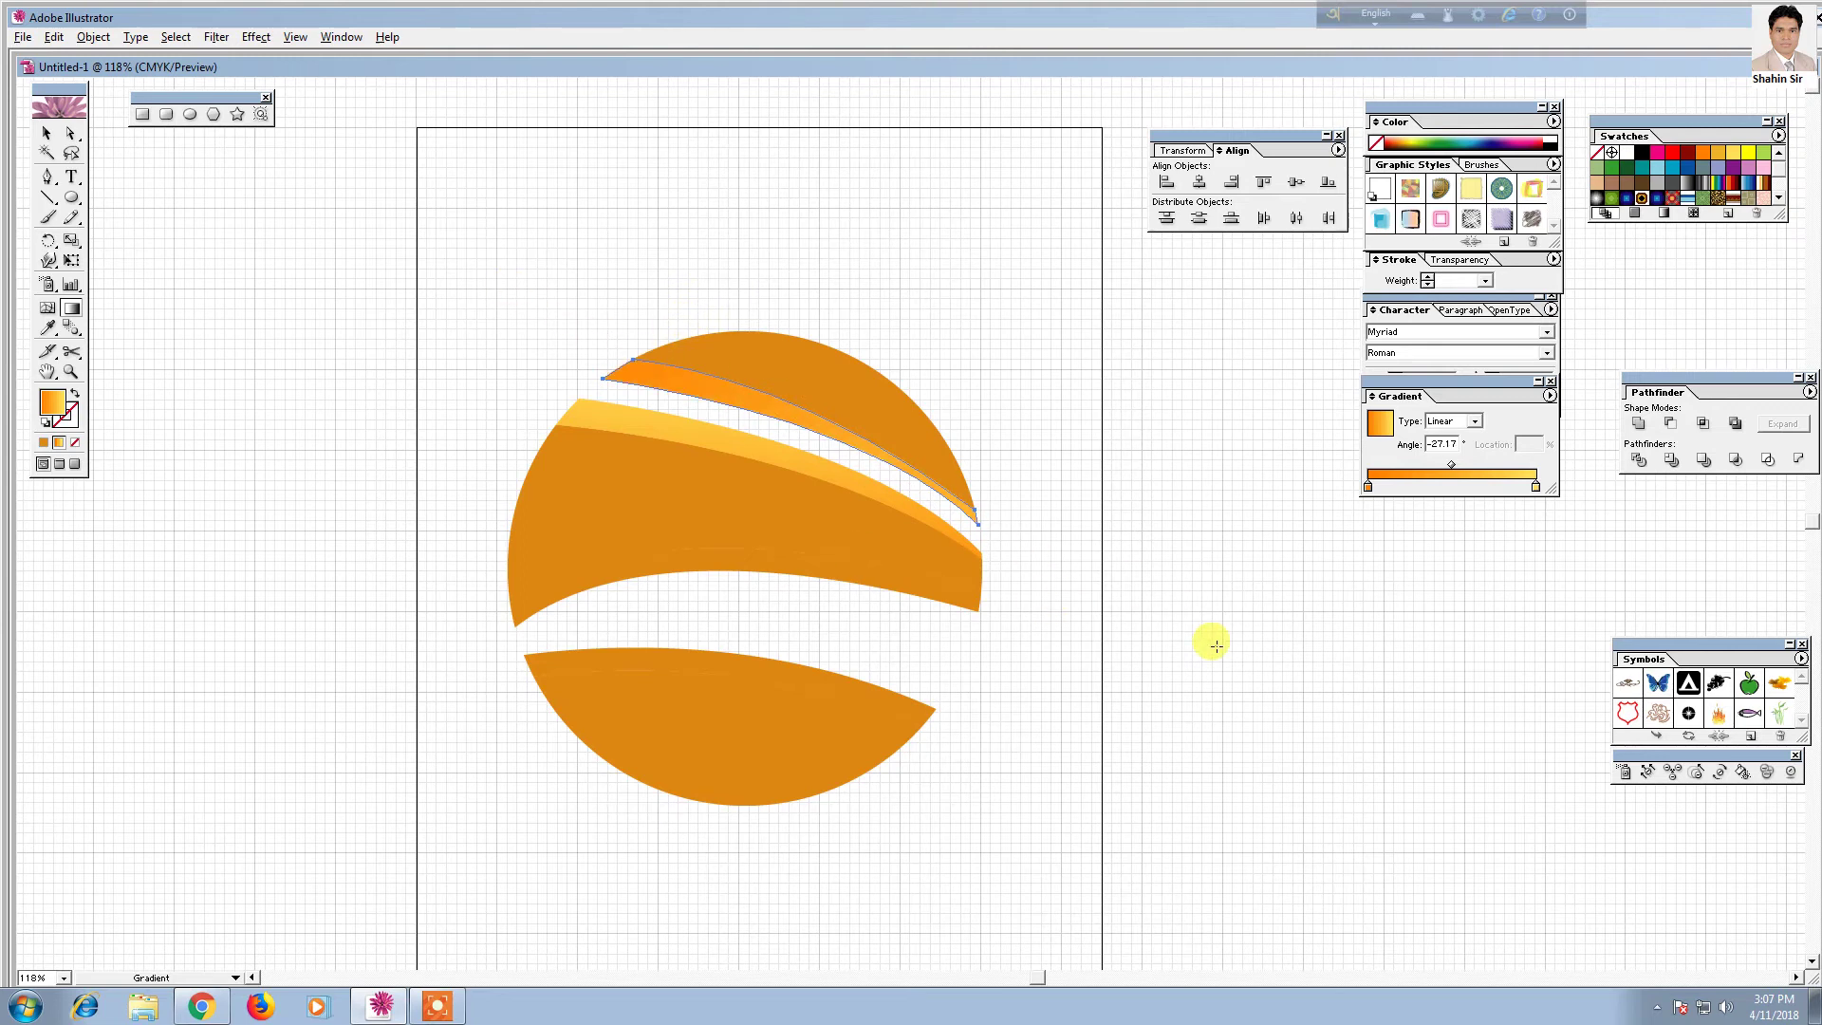
click(46, 134)
click(144, 211)
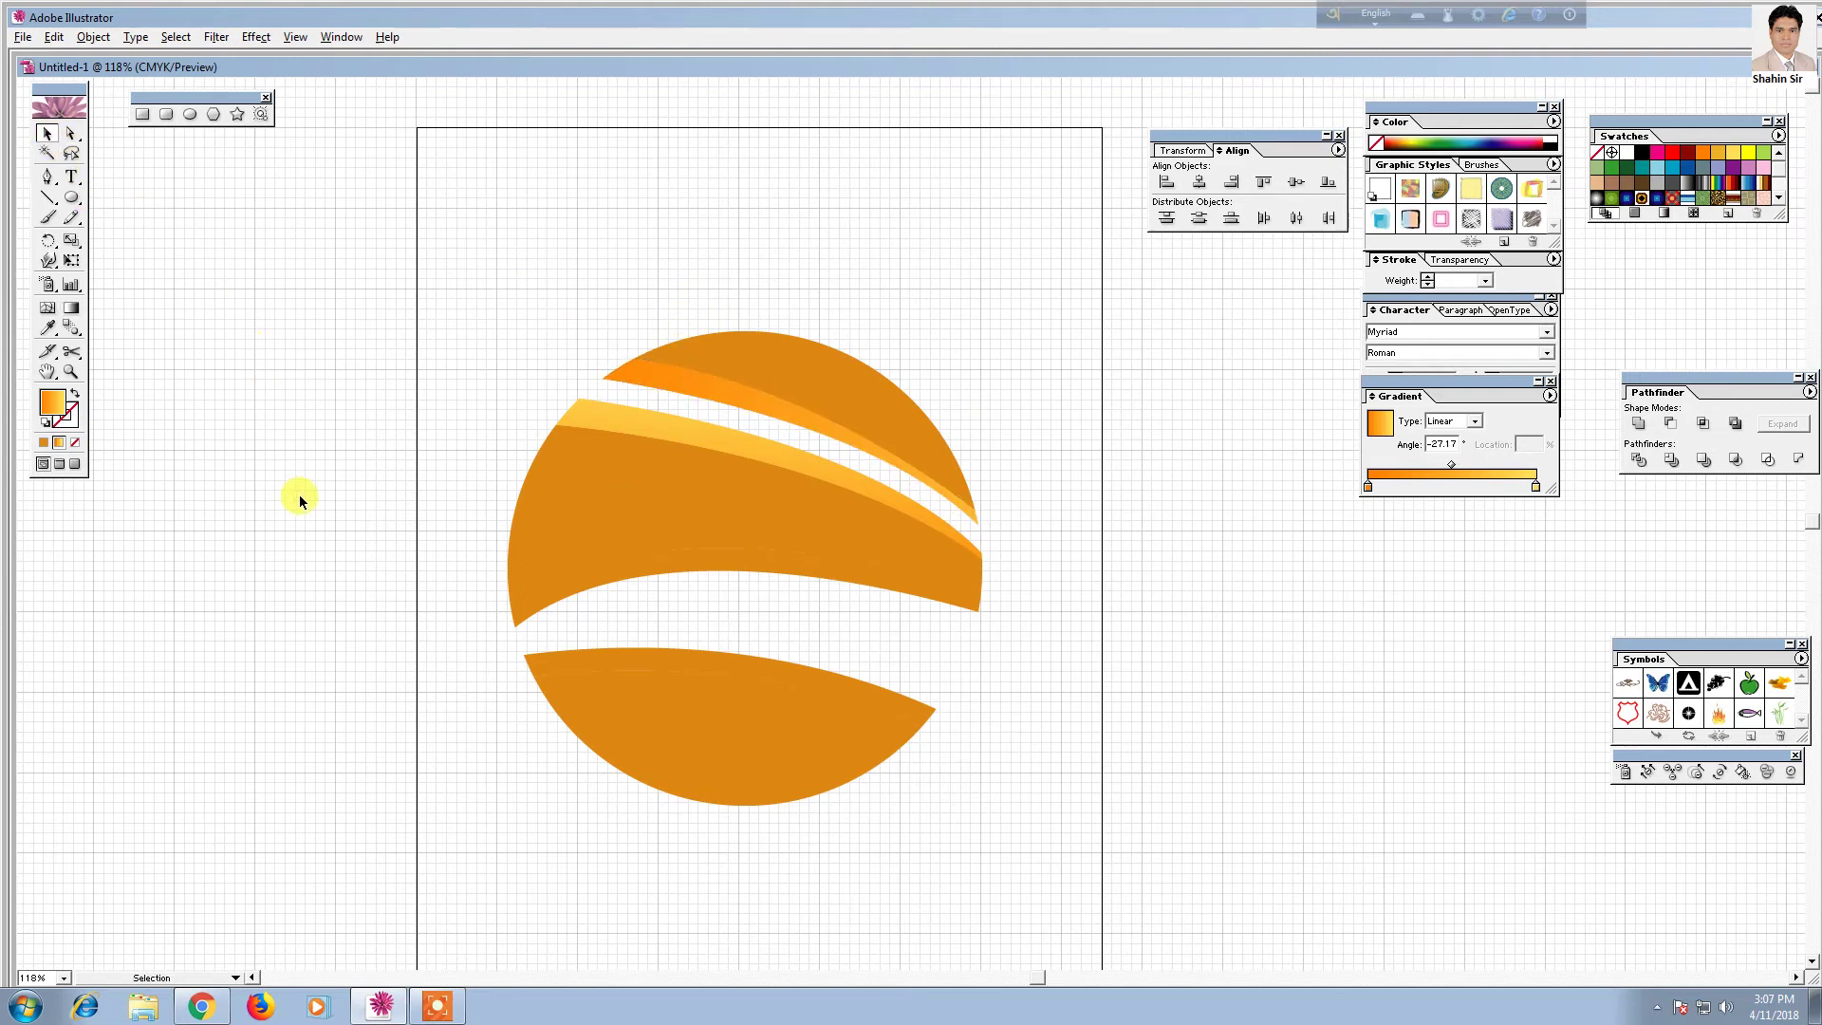
Apply the orange-yellow gradient to the band below the middle piece and the band atop the bottom piece
drag(406, 725, 328, 577)
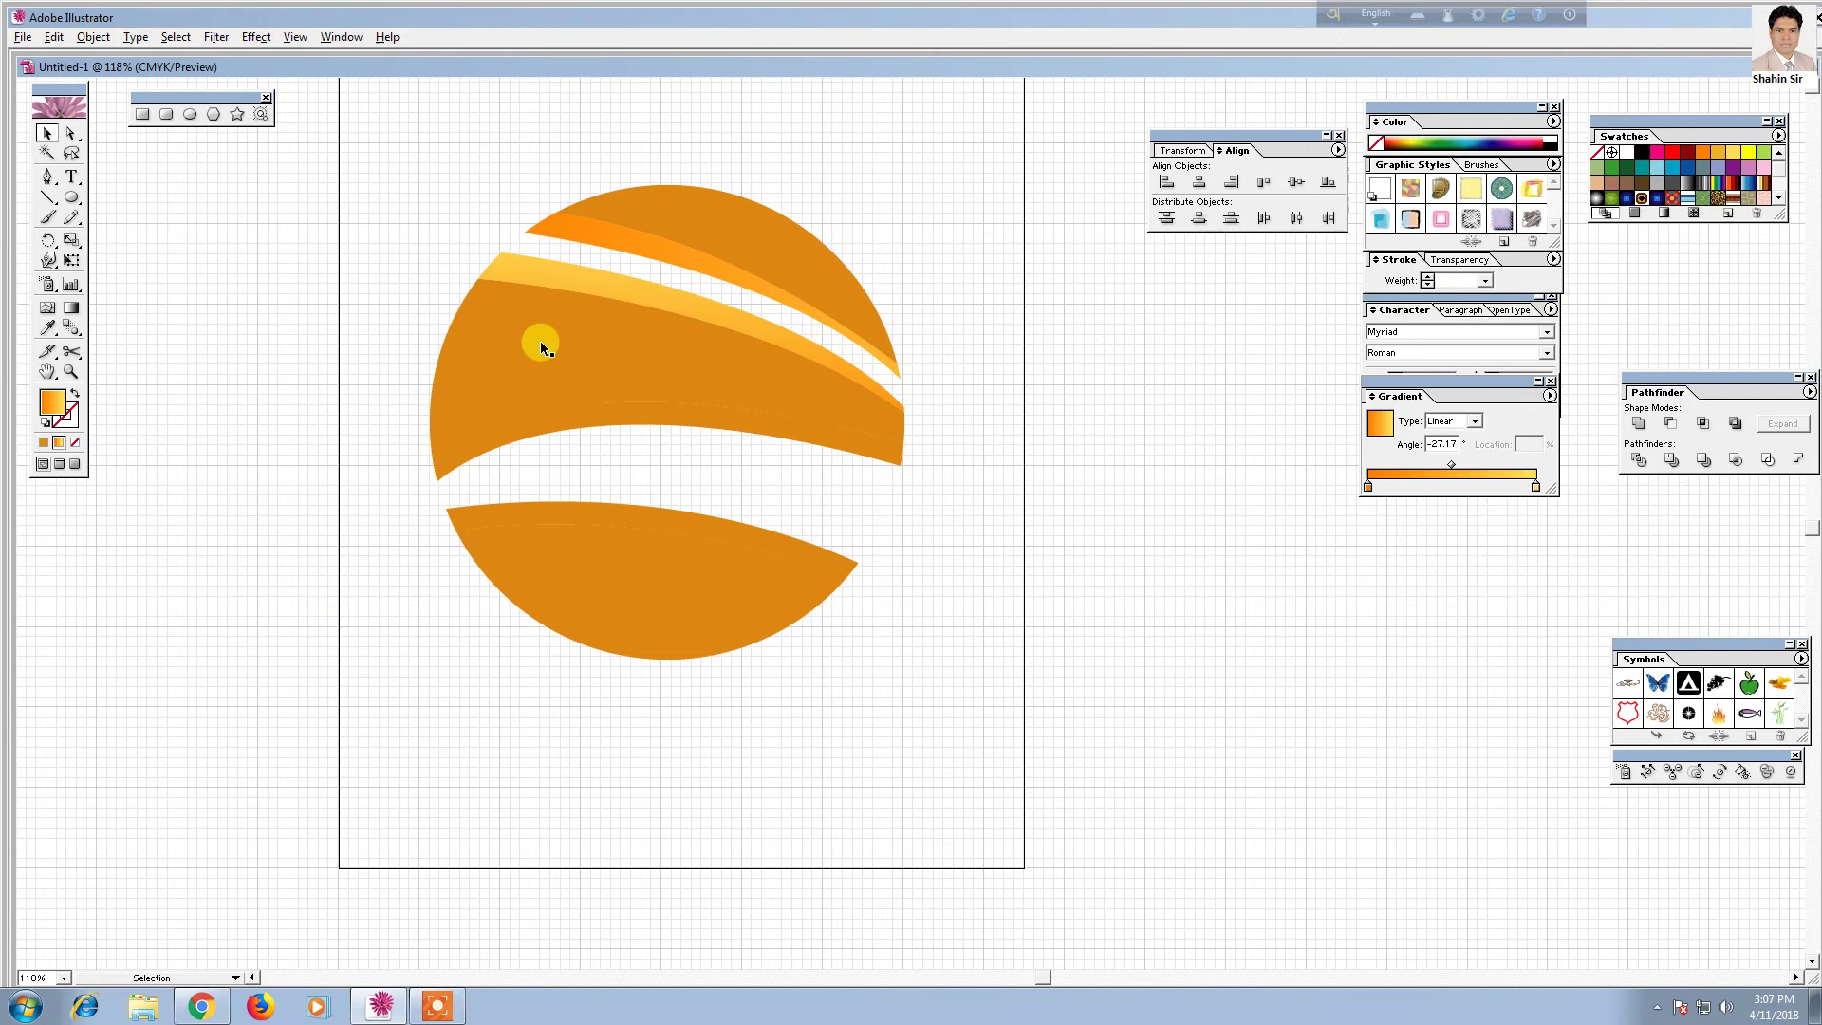
click(560, 427)
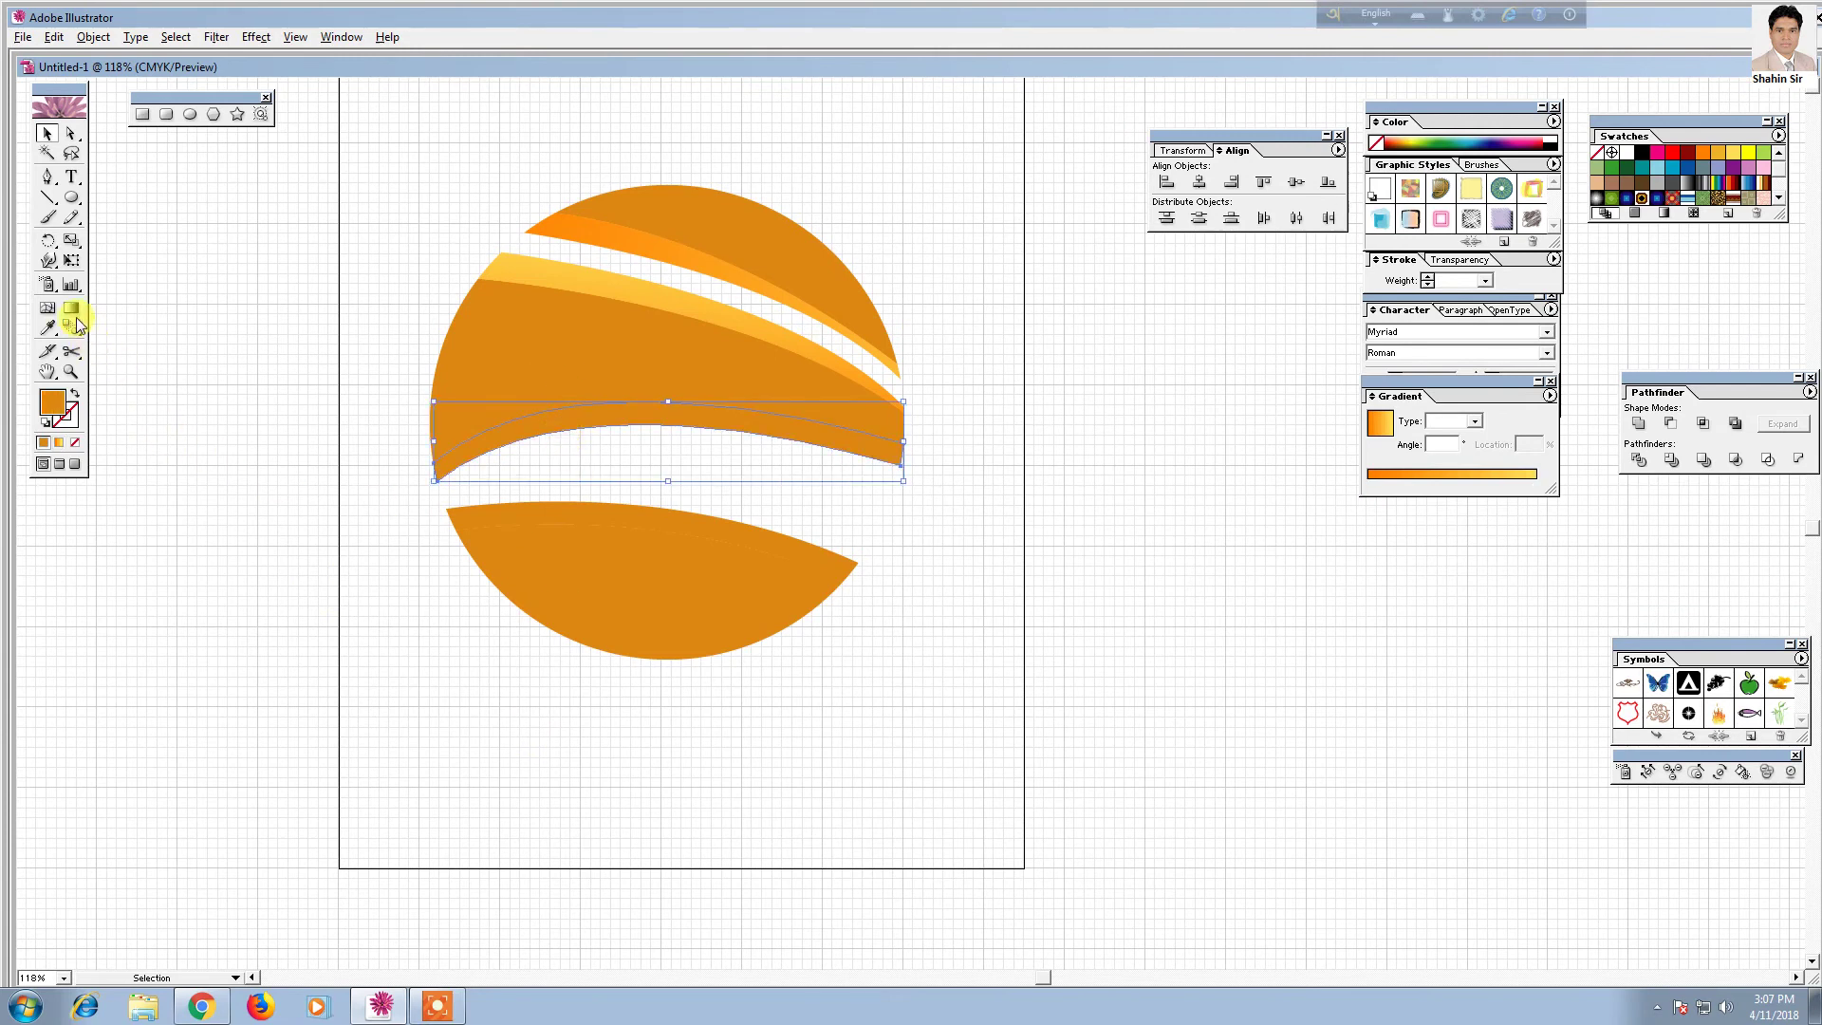
click(1368, 479)
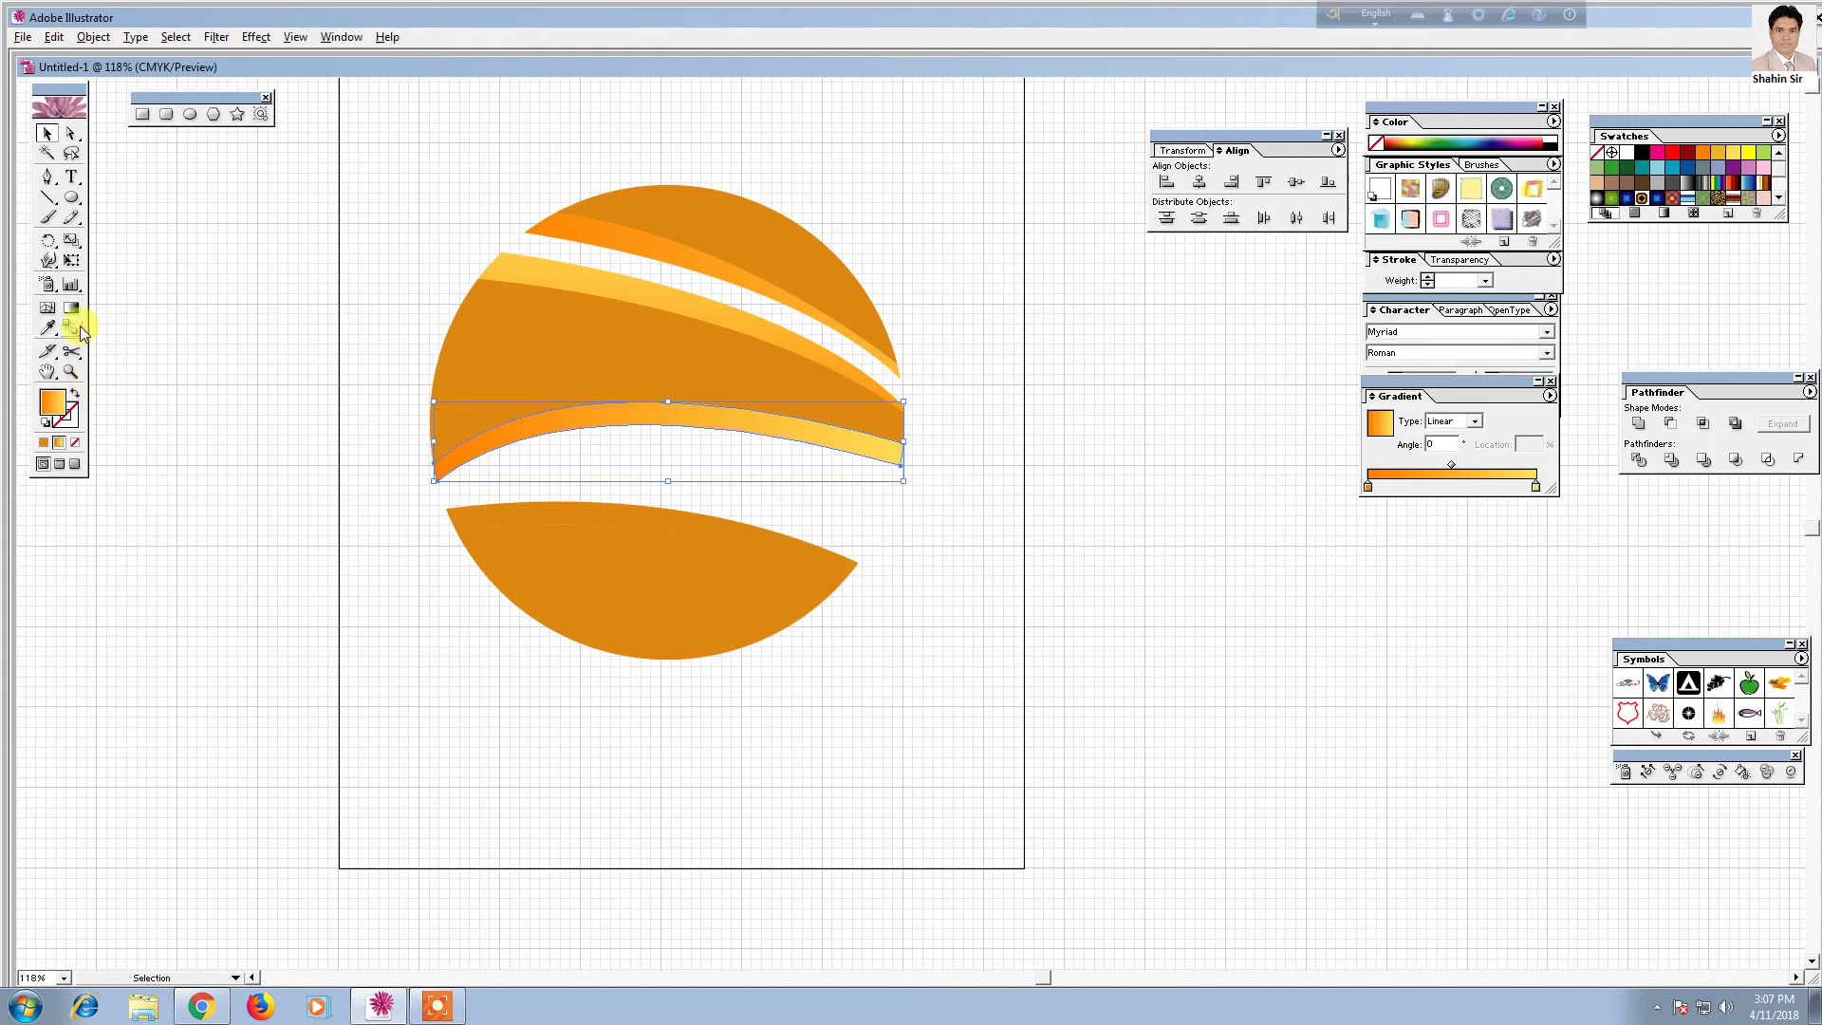
click(209, 428)
click(646, 520)
click(1372, 482)
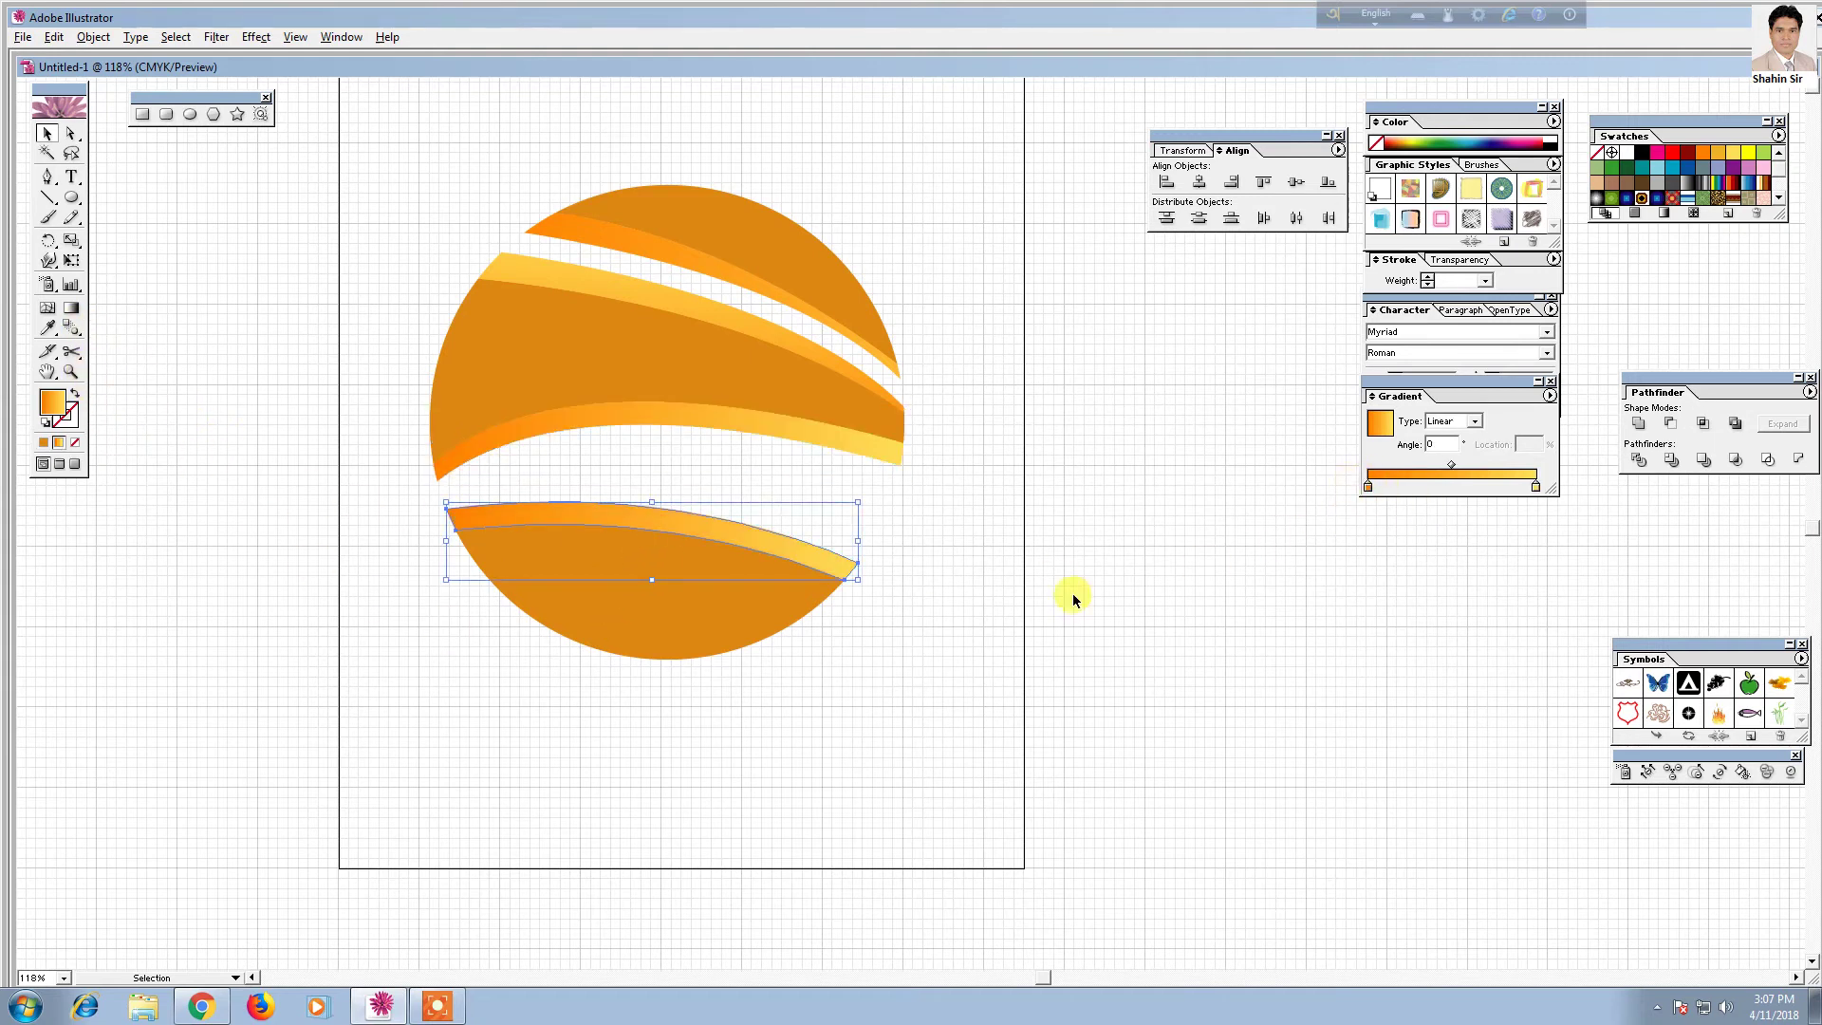
click(204, 508)
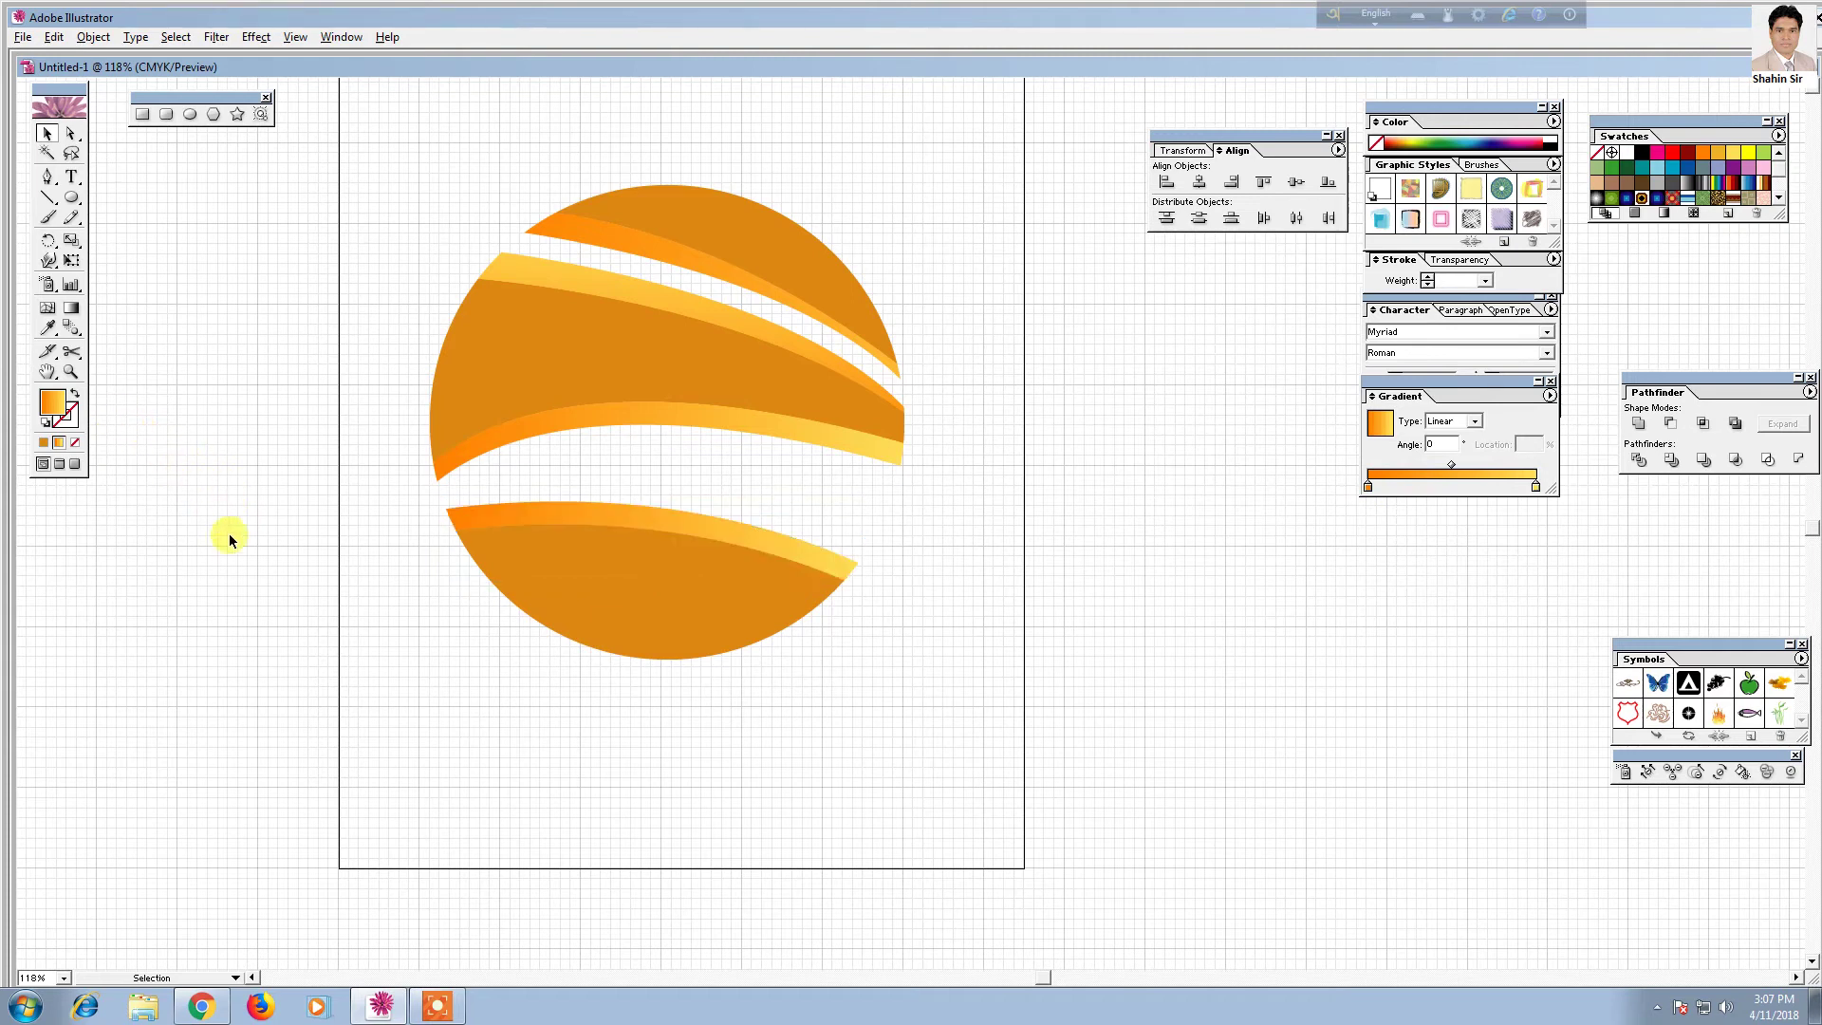
Redraw the lower band's gradient so it runs yellow on the left to orange
scroll(361, 607, up, 1)
scroll(361, 623, up, 3)
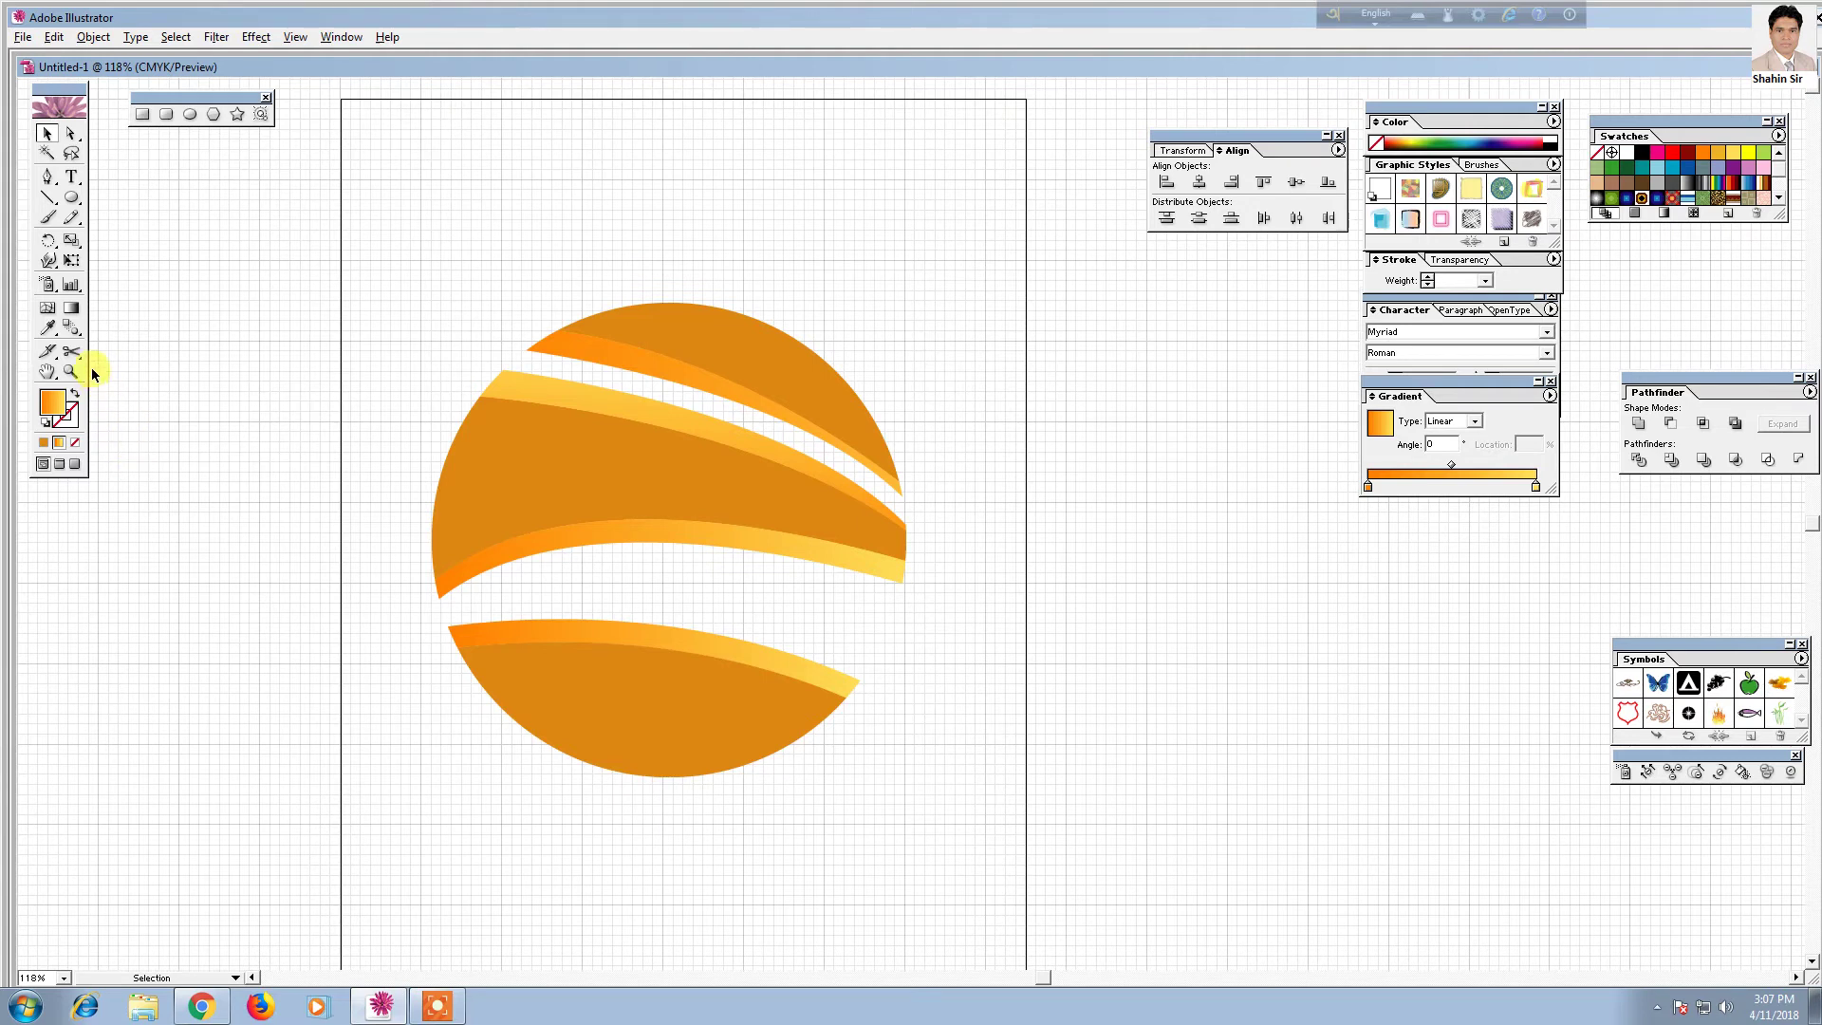
click(73, 310)
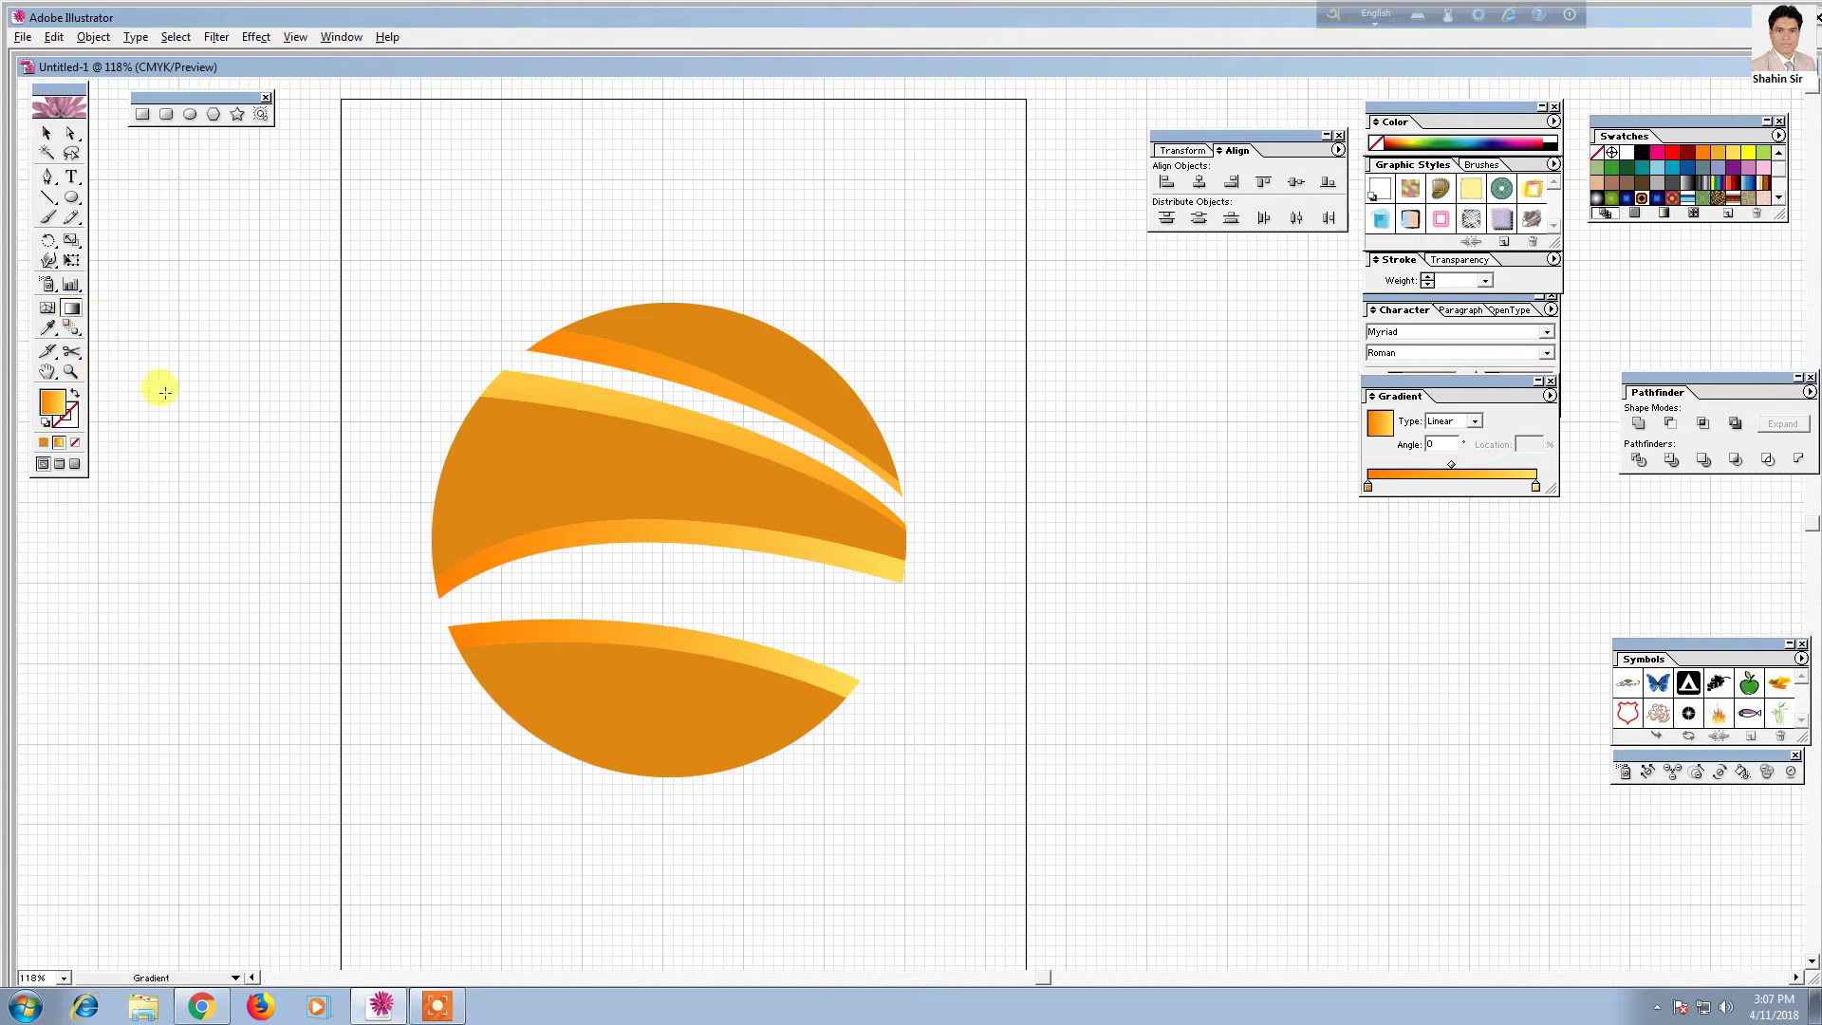
click(57, 134)
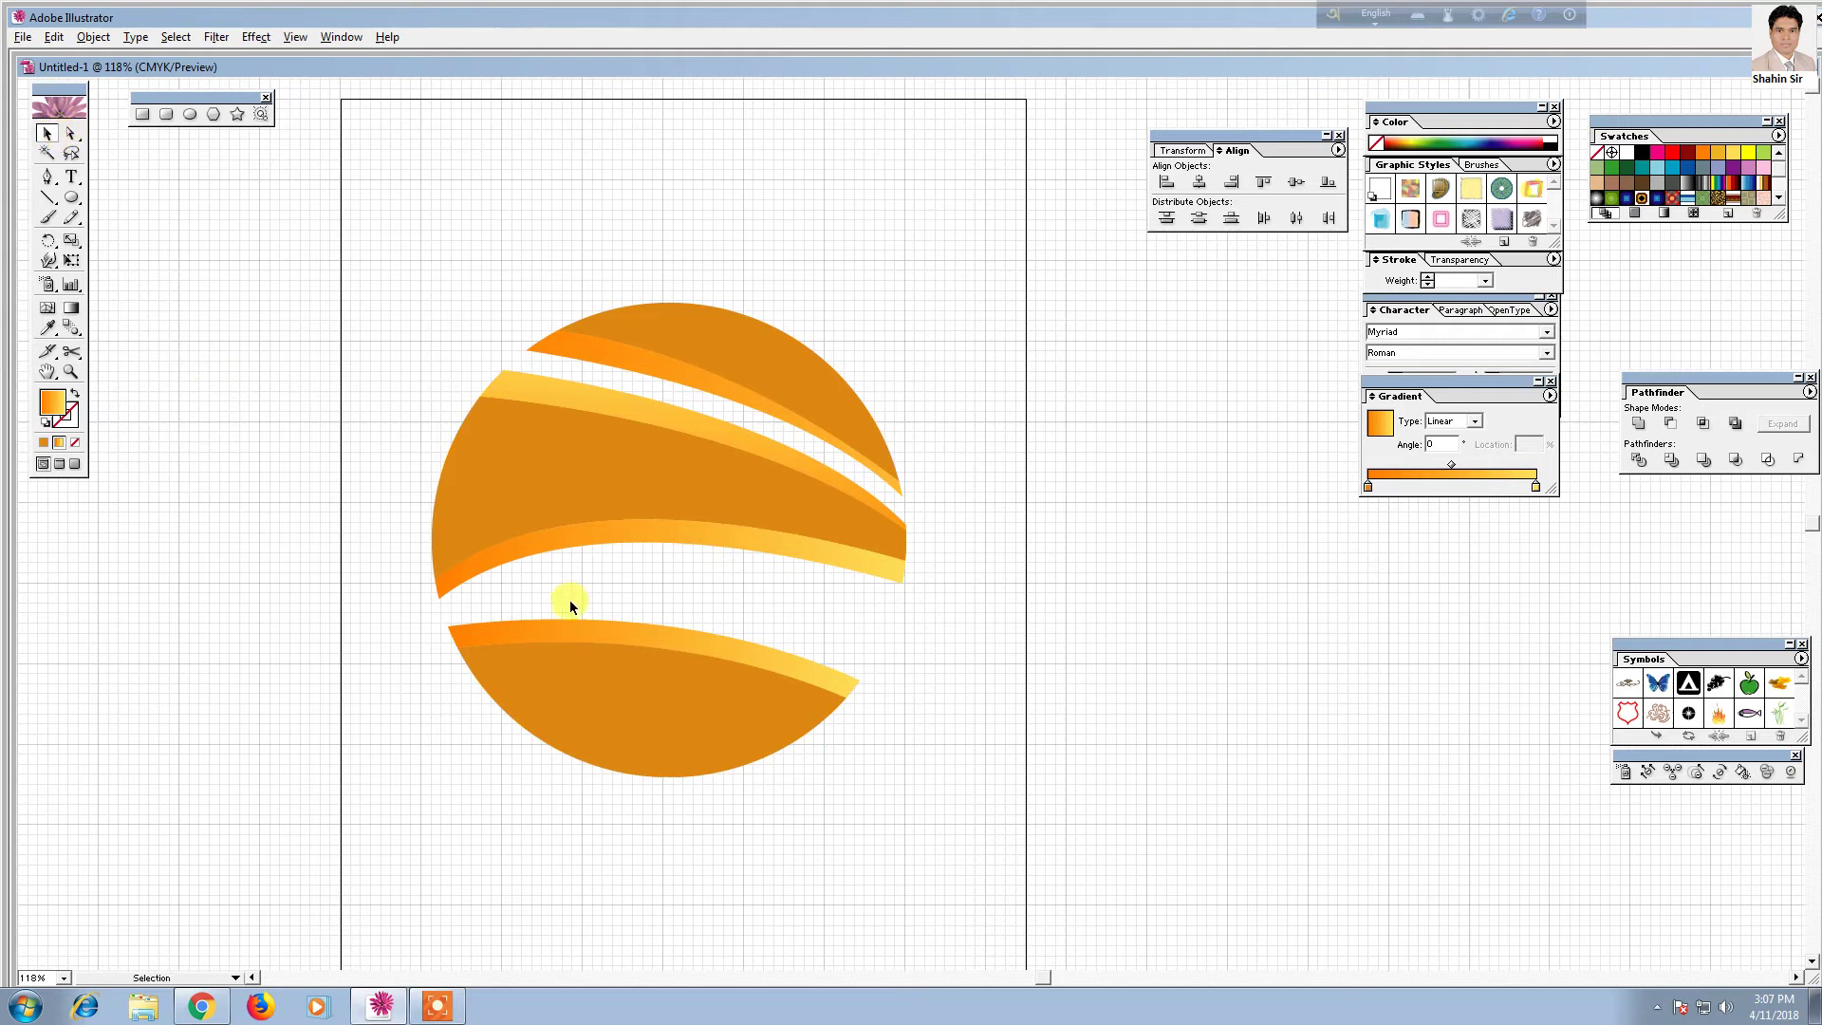
click(566, 633)
click(71, 308)
drag(462, 656, 874, 600)
drag(947, 673, 475, 629)
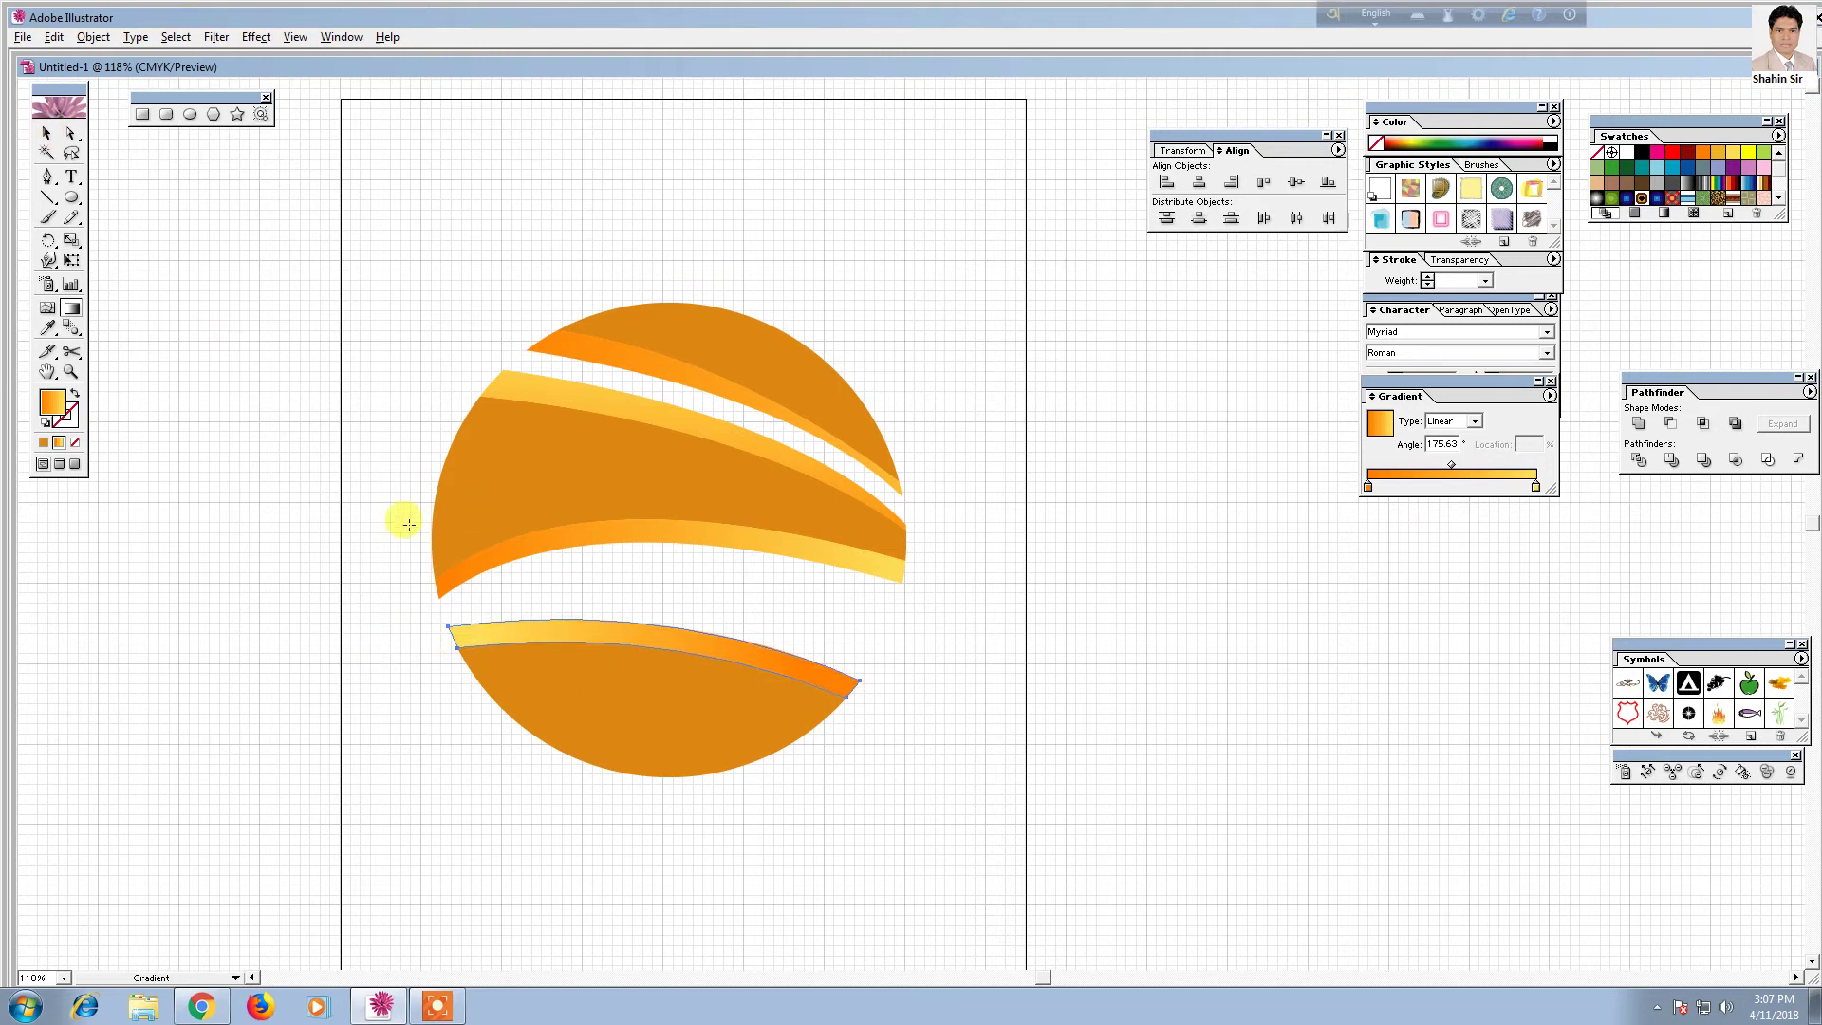
Recentre the sphere in view, marquee-select all its pieces, then clear the selection
drag(398, 516, 272, 598)
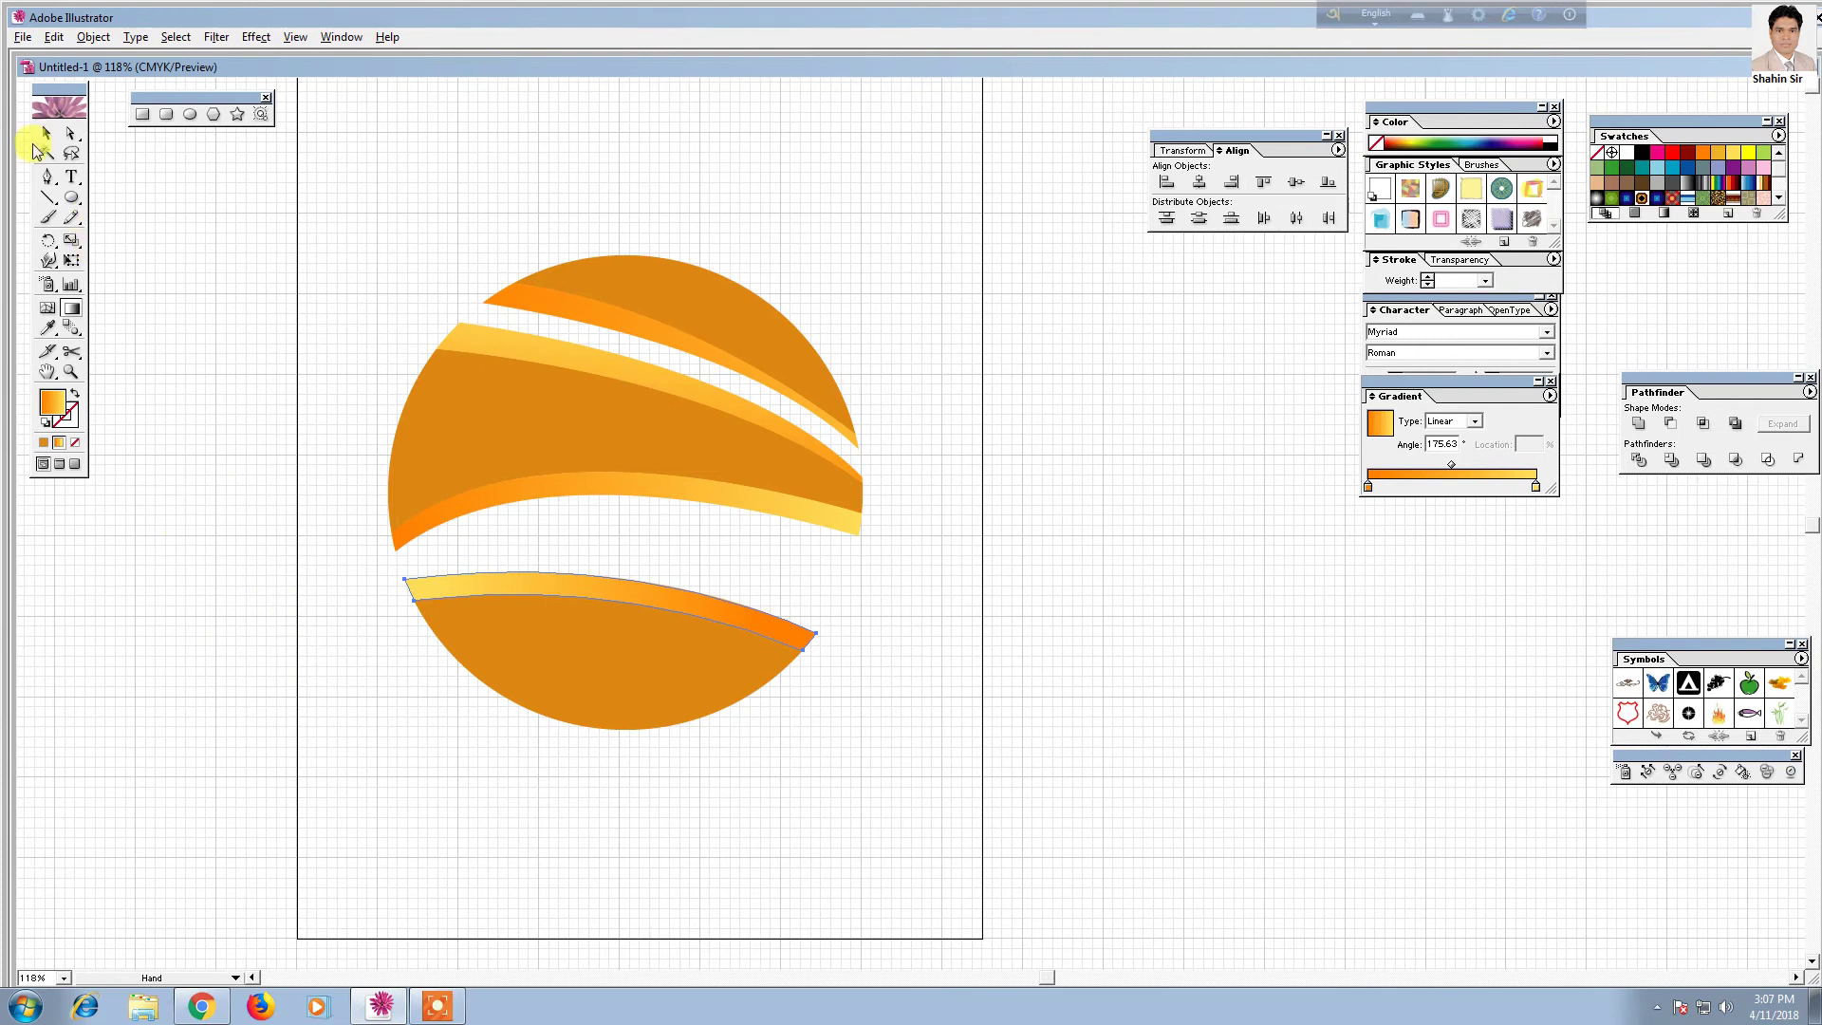
click(48, 137)
click(366, 594)
mouse_move(358, 626)
mouse_down()
mouse_move(588, 726)
mouse_move(412, 713)
mouse_up()
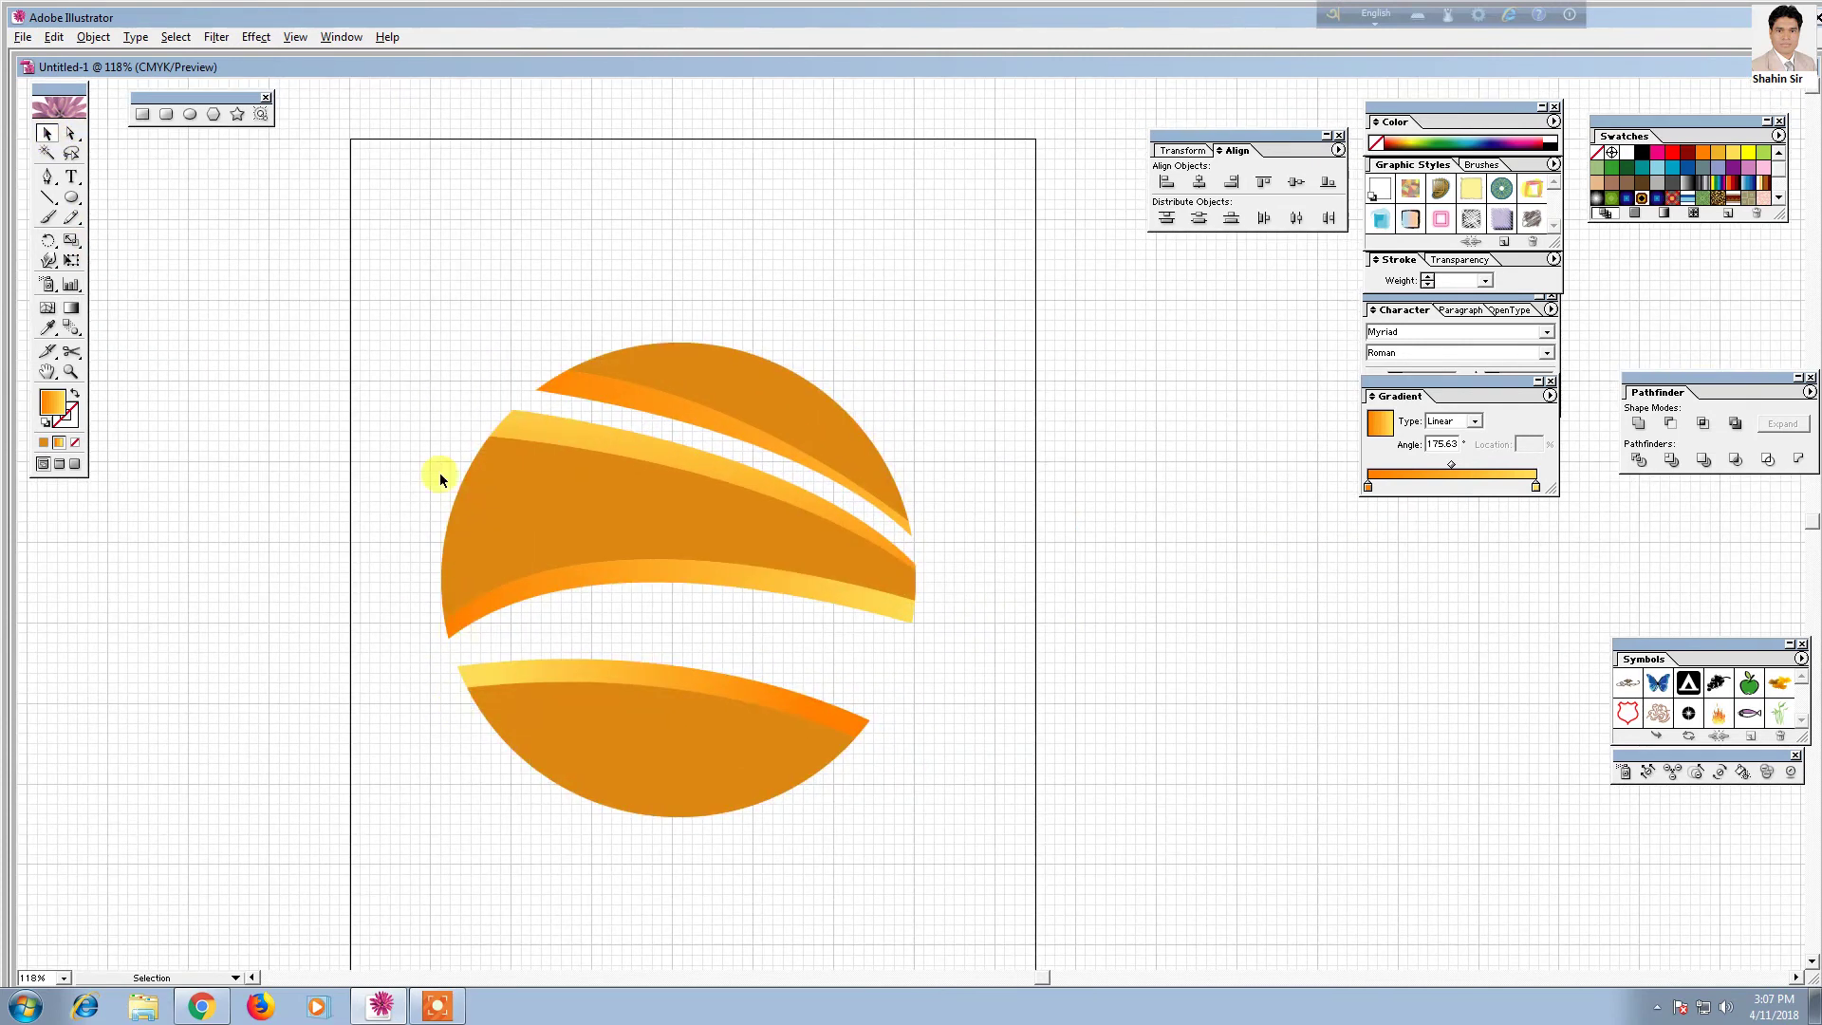
drag(416, 251, 906, 861)
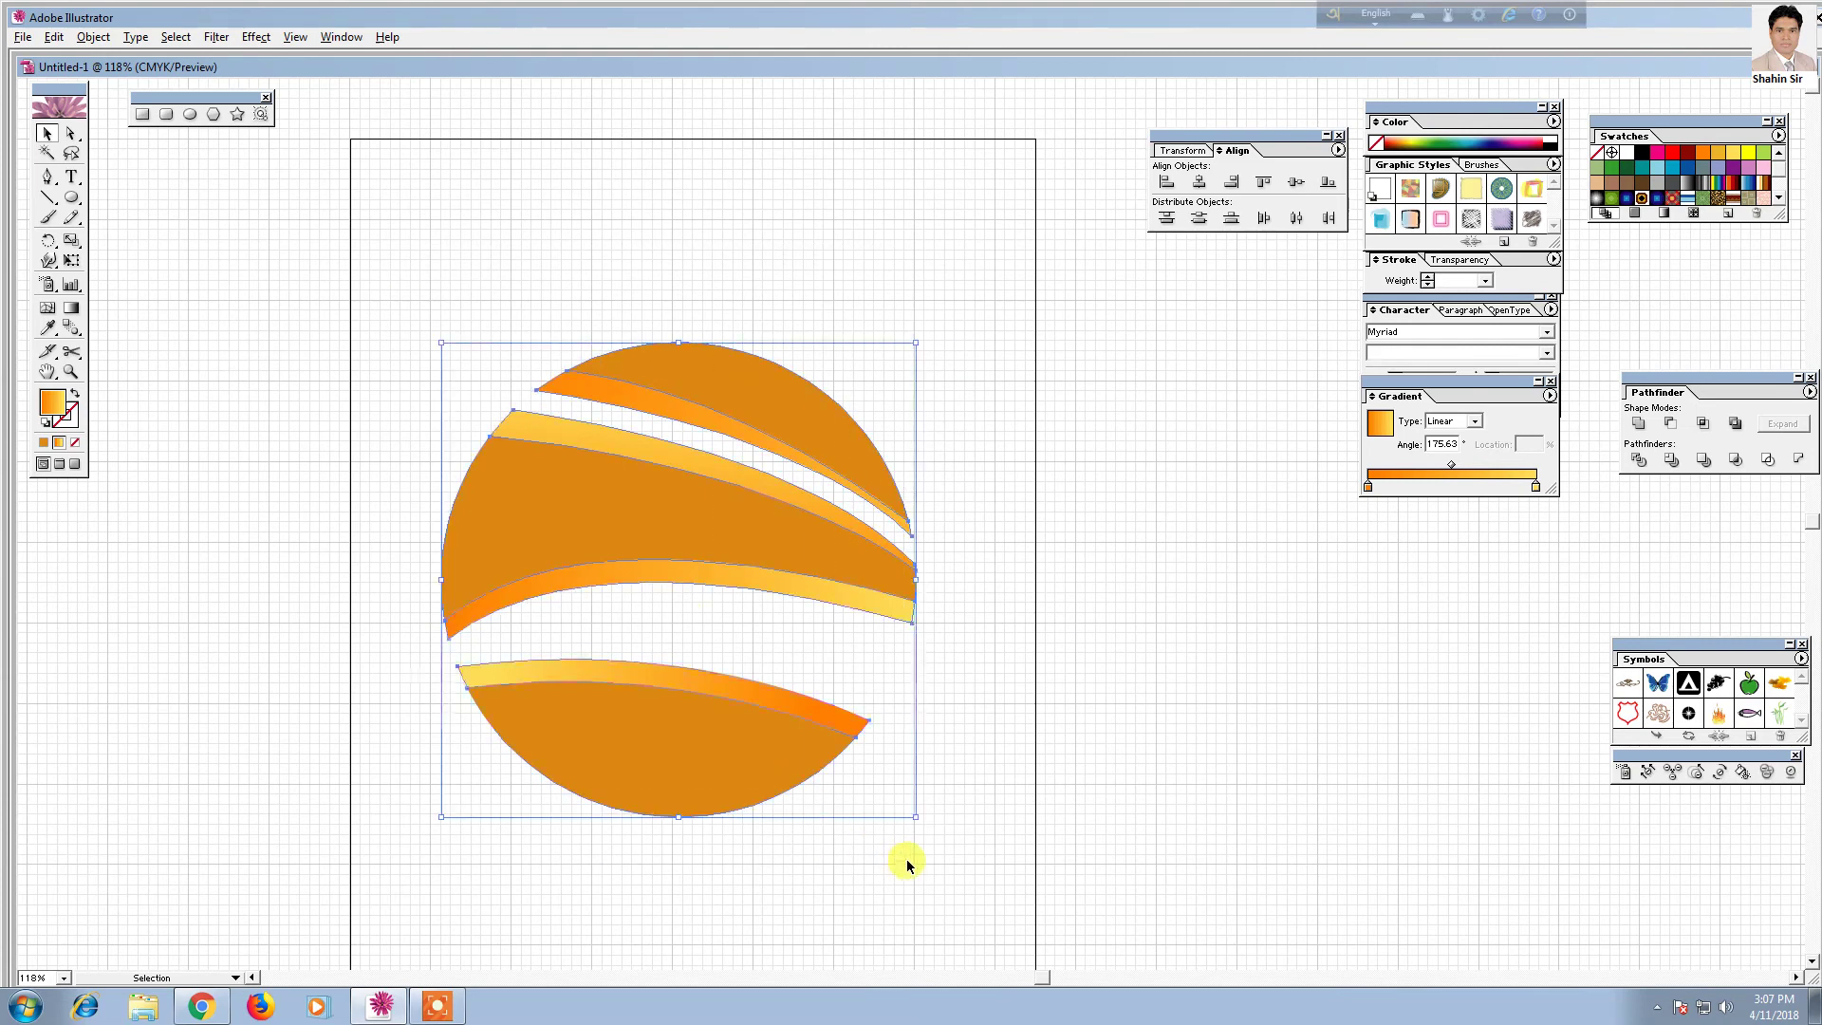
click(949, 759)
Redraw the thin yellow band's gradient nearly vertically at about -79.72°, then deselect it
click(849, 601)
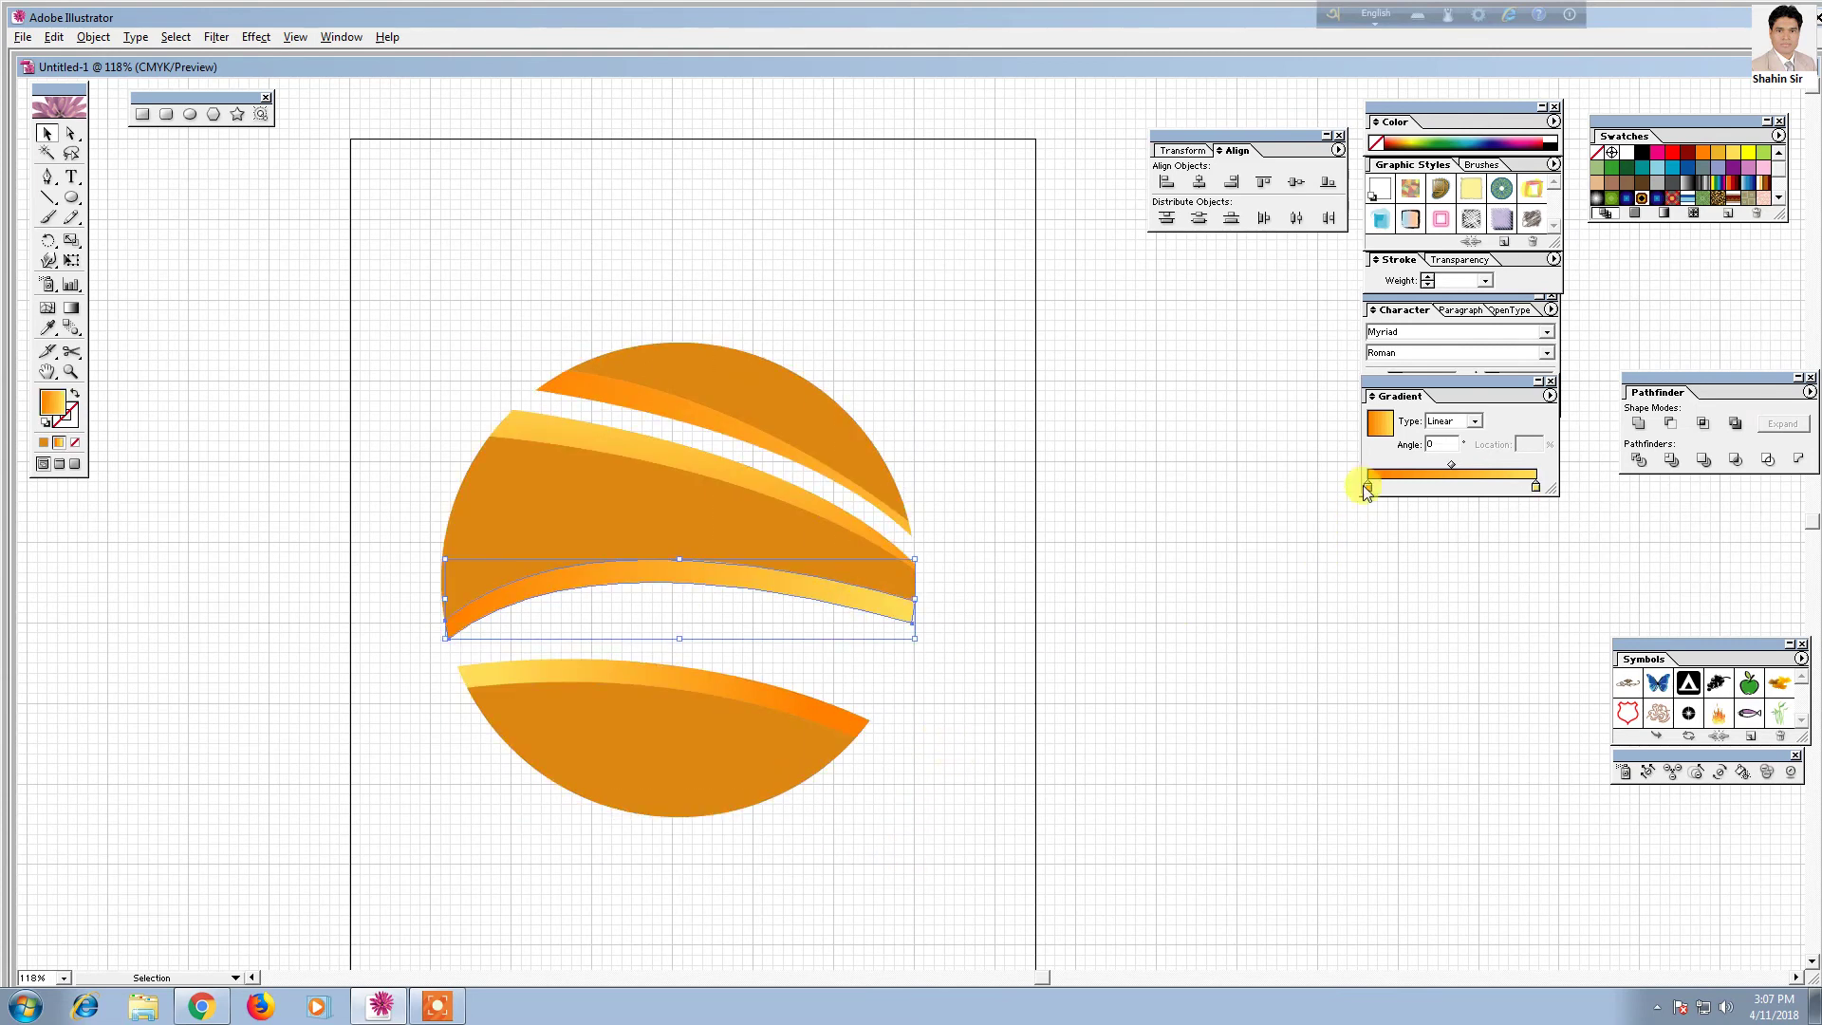
click(74, 310)
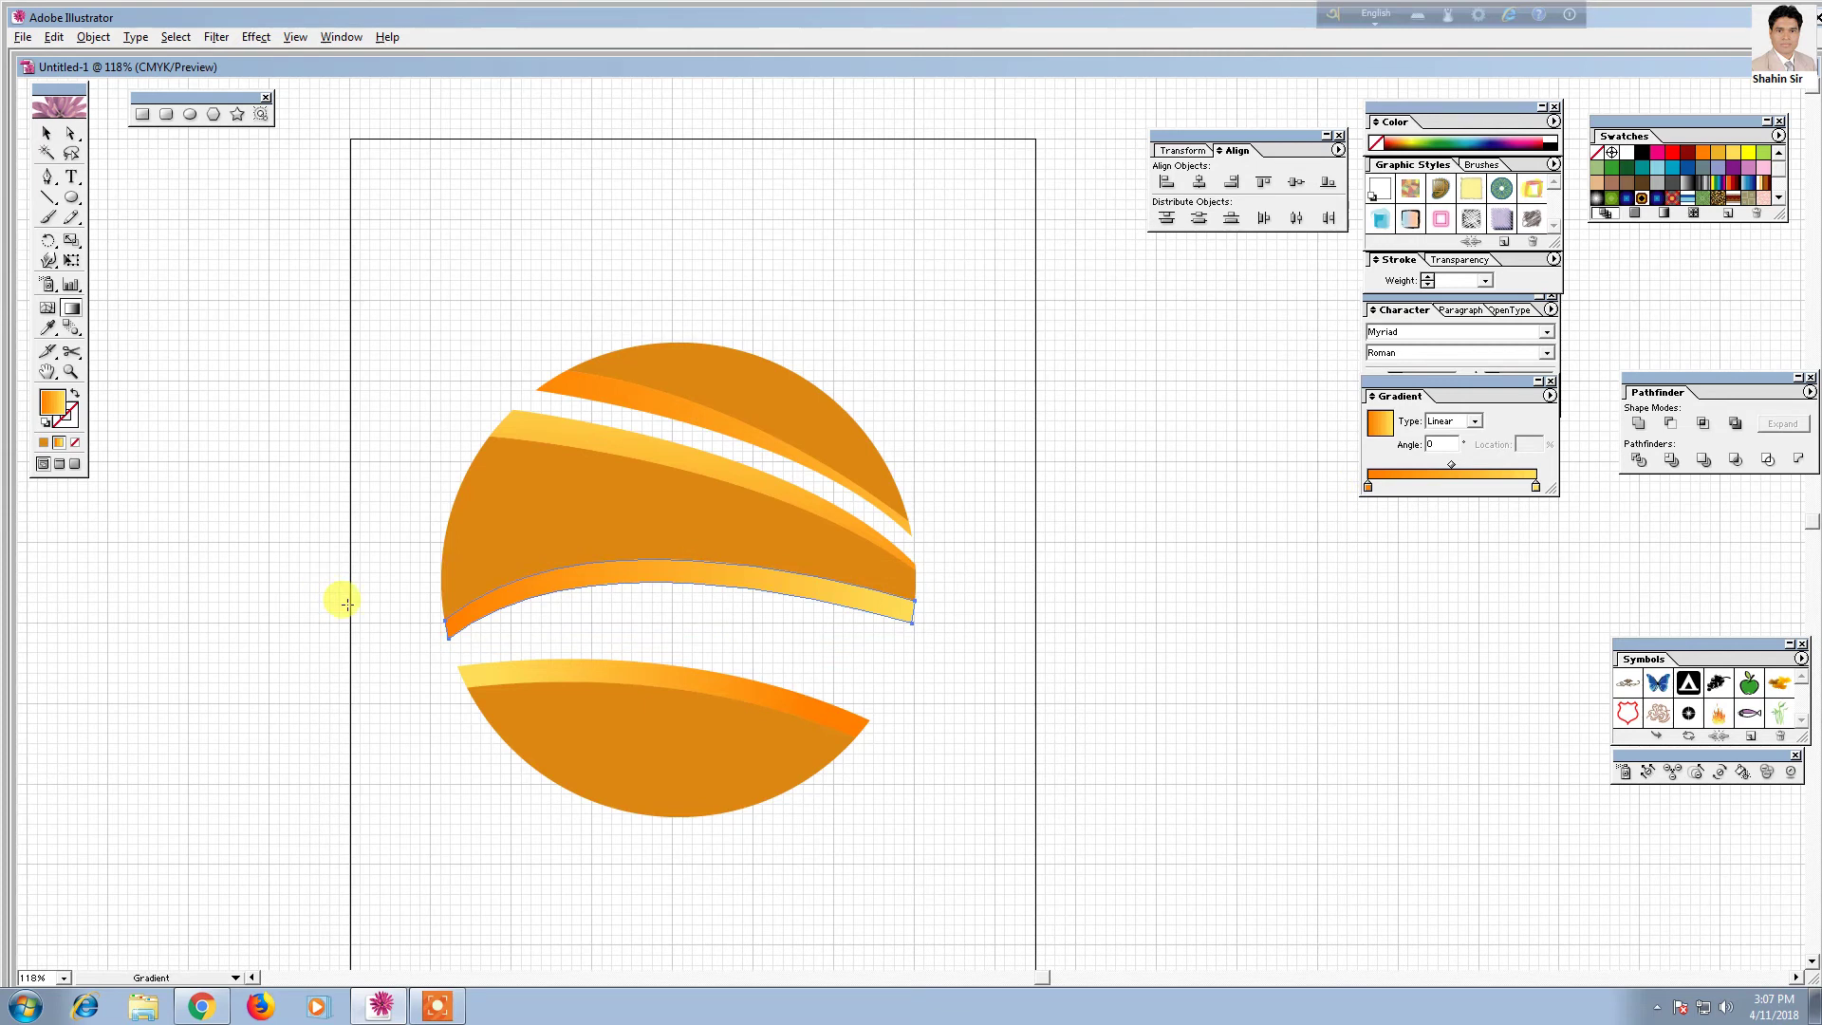
drag(1010, 564, 603, 669)
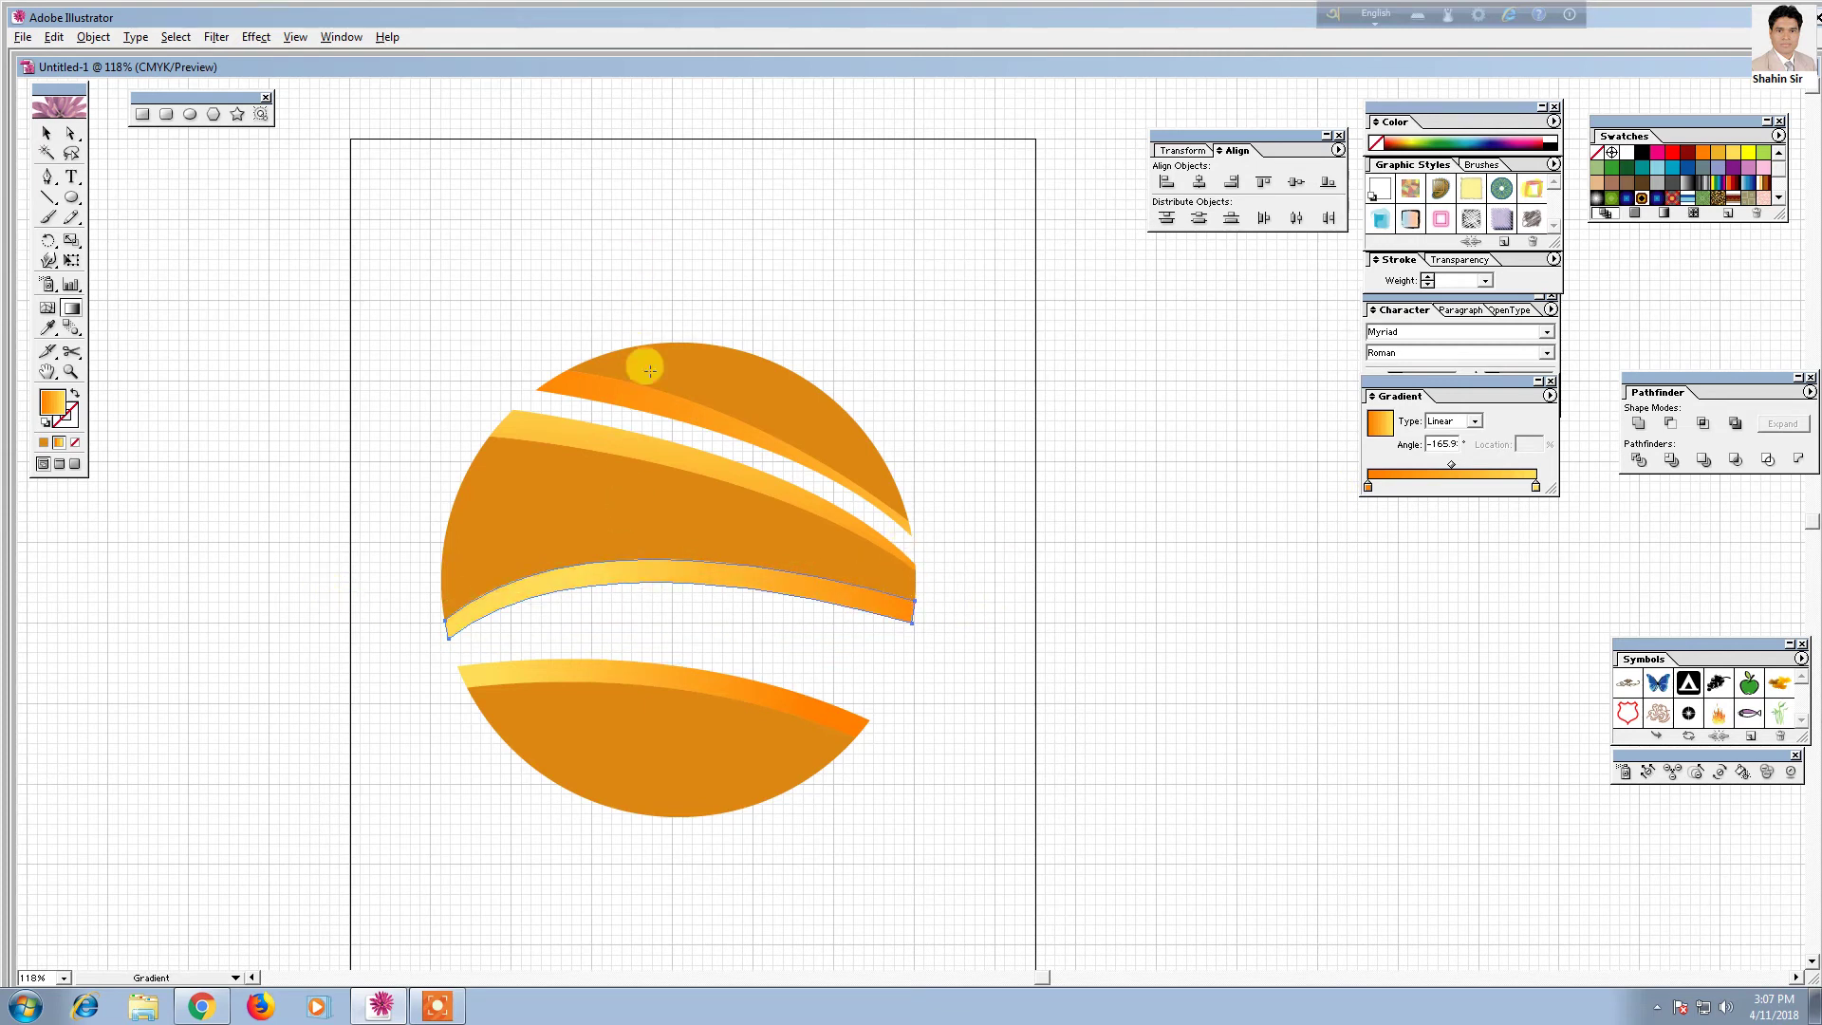
drag(644, 366, 679, 565)
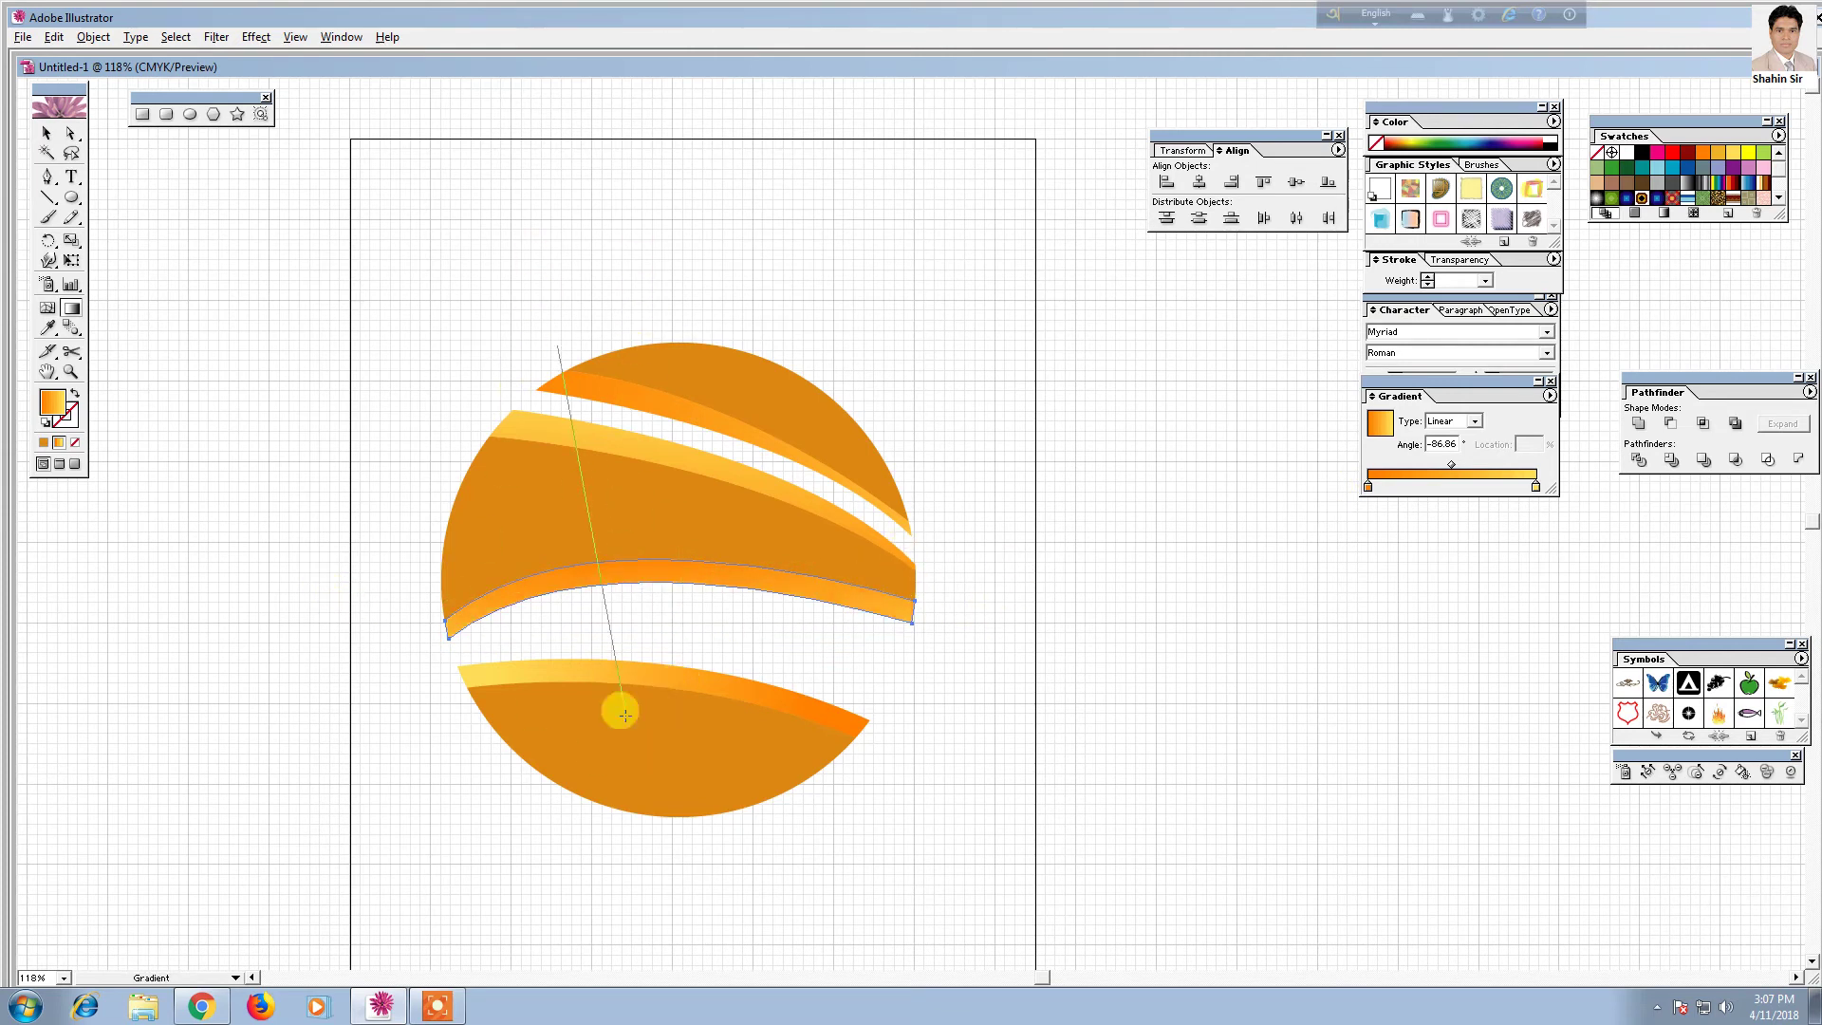
drag(564, 391, 618, 707)
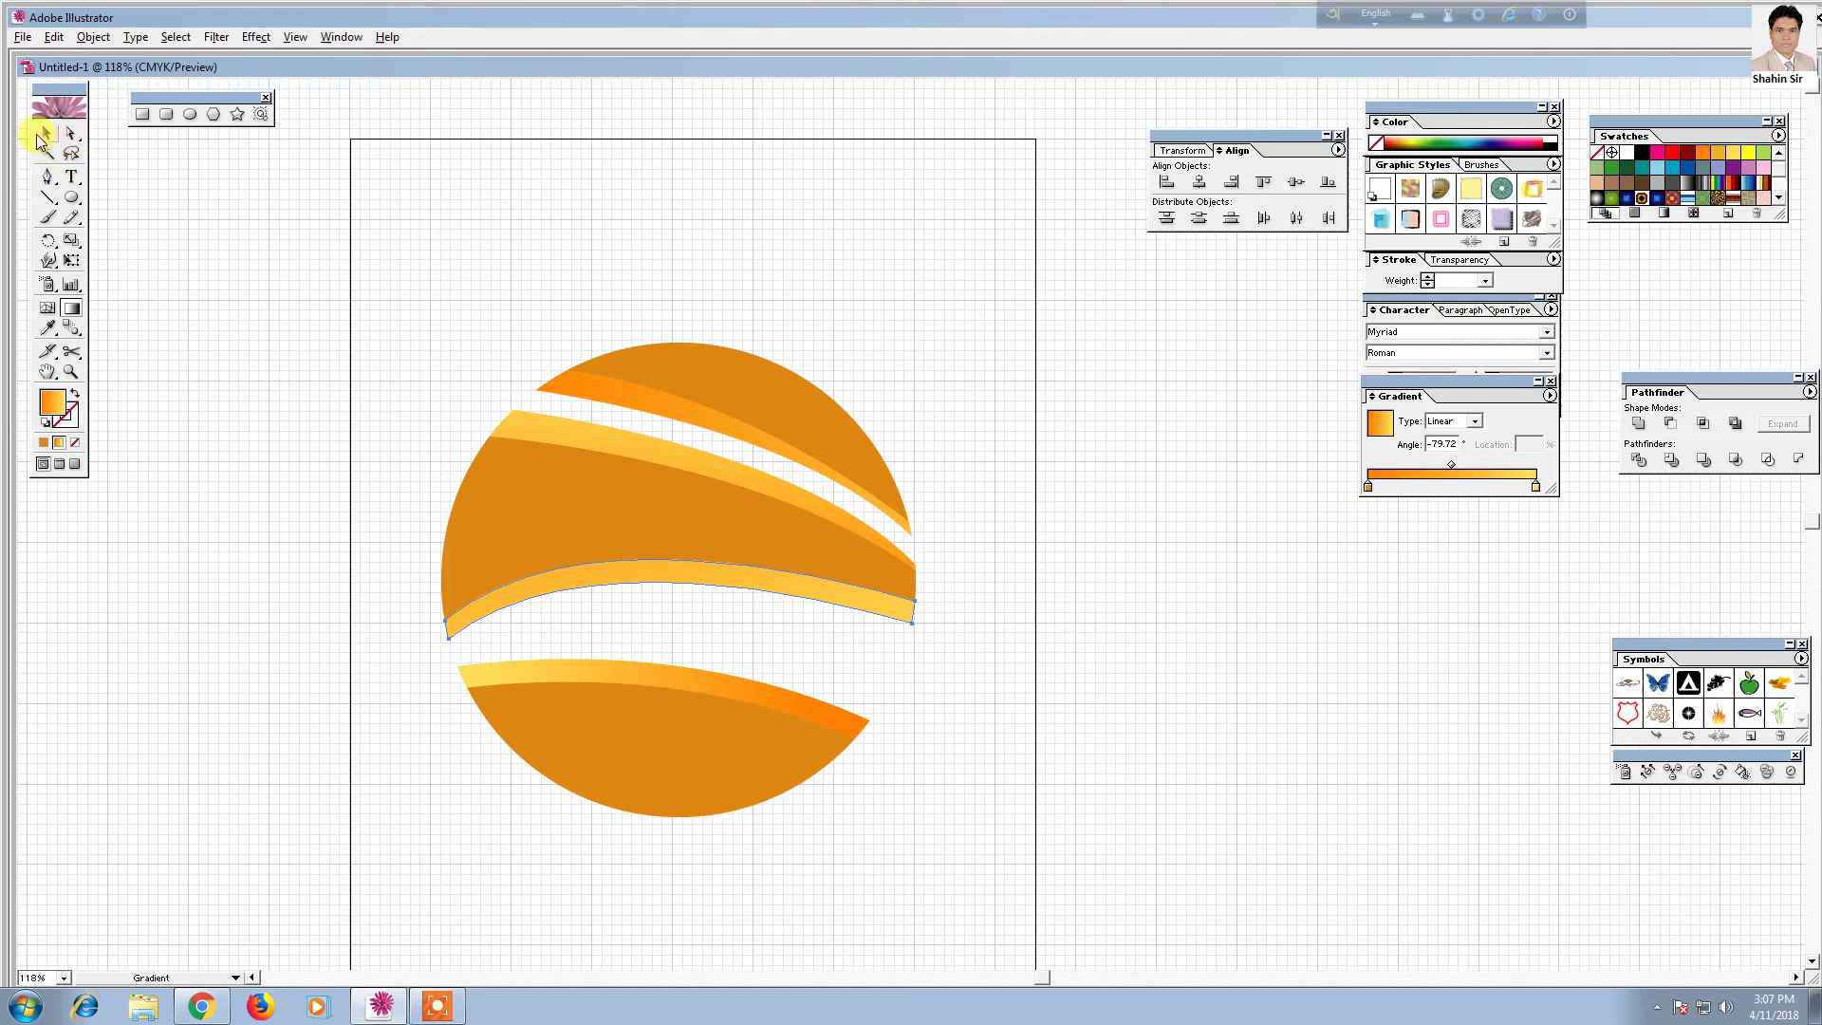
click(53, 137)
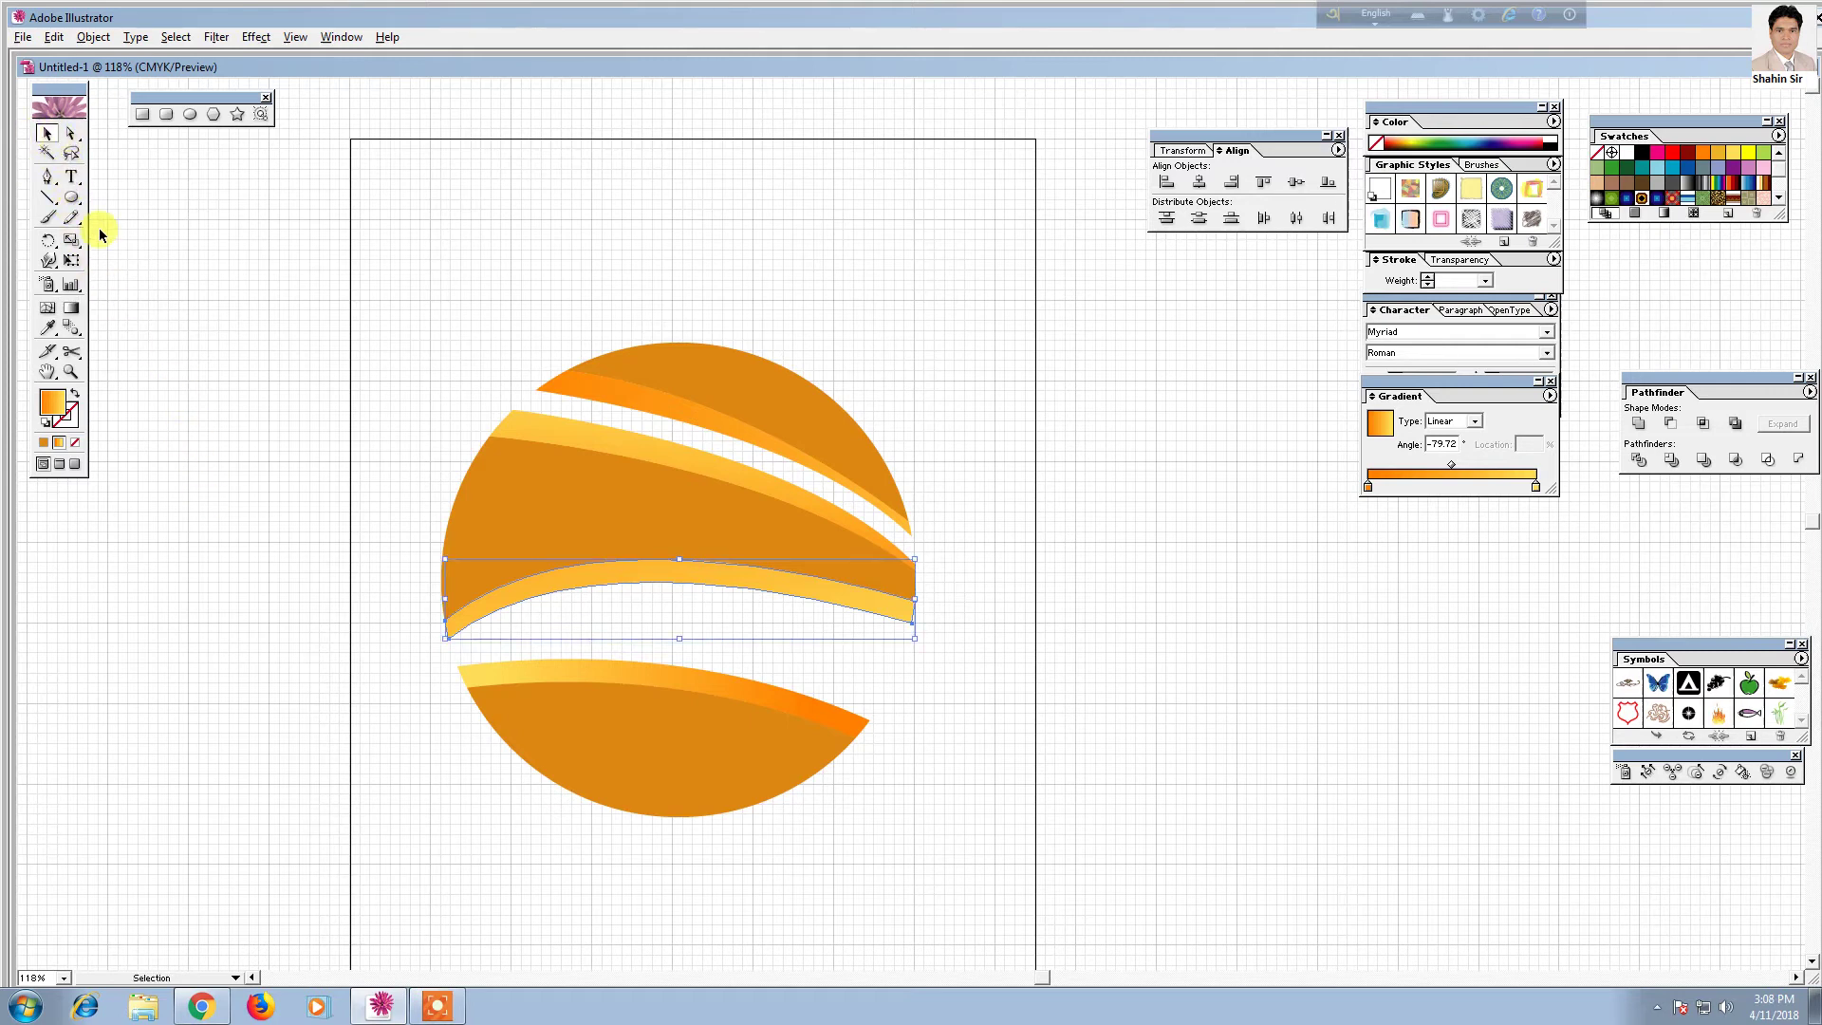
click(267, 485)
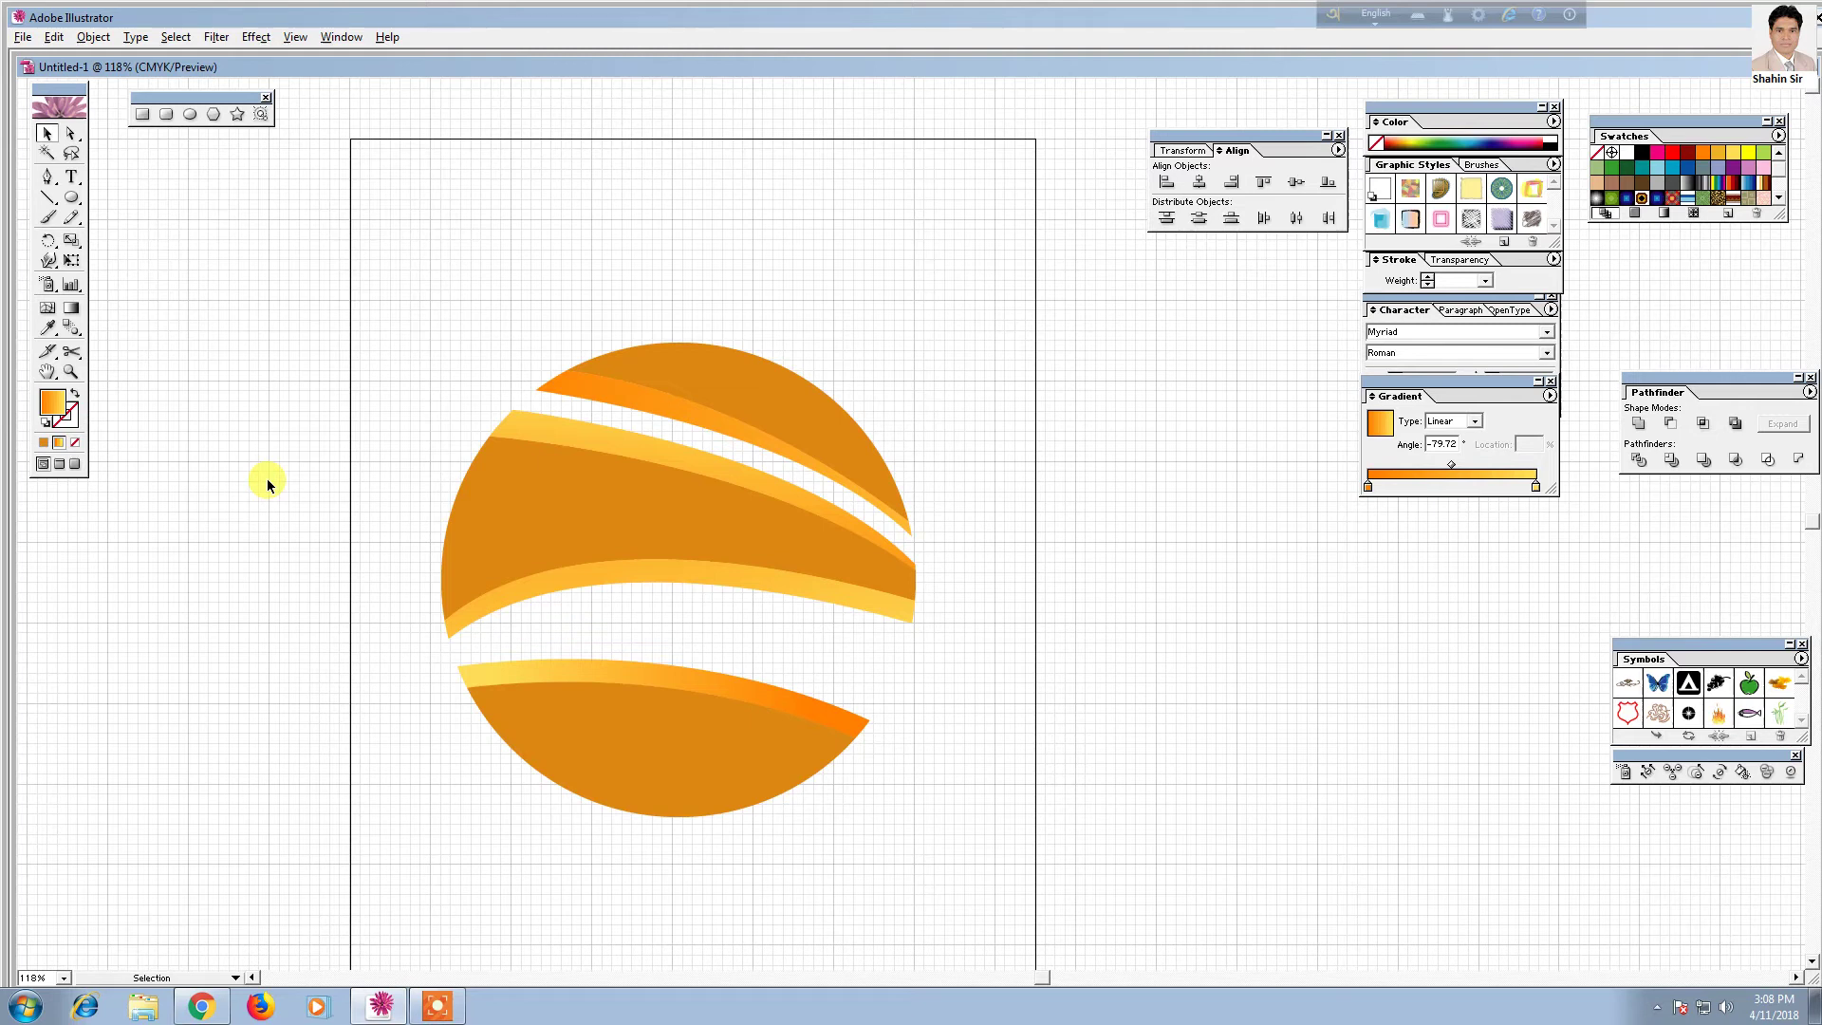
Apply the orange-to-yellow gradient to the wide middle stripe, angled left to right at about -11.29°
click(570, 545)
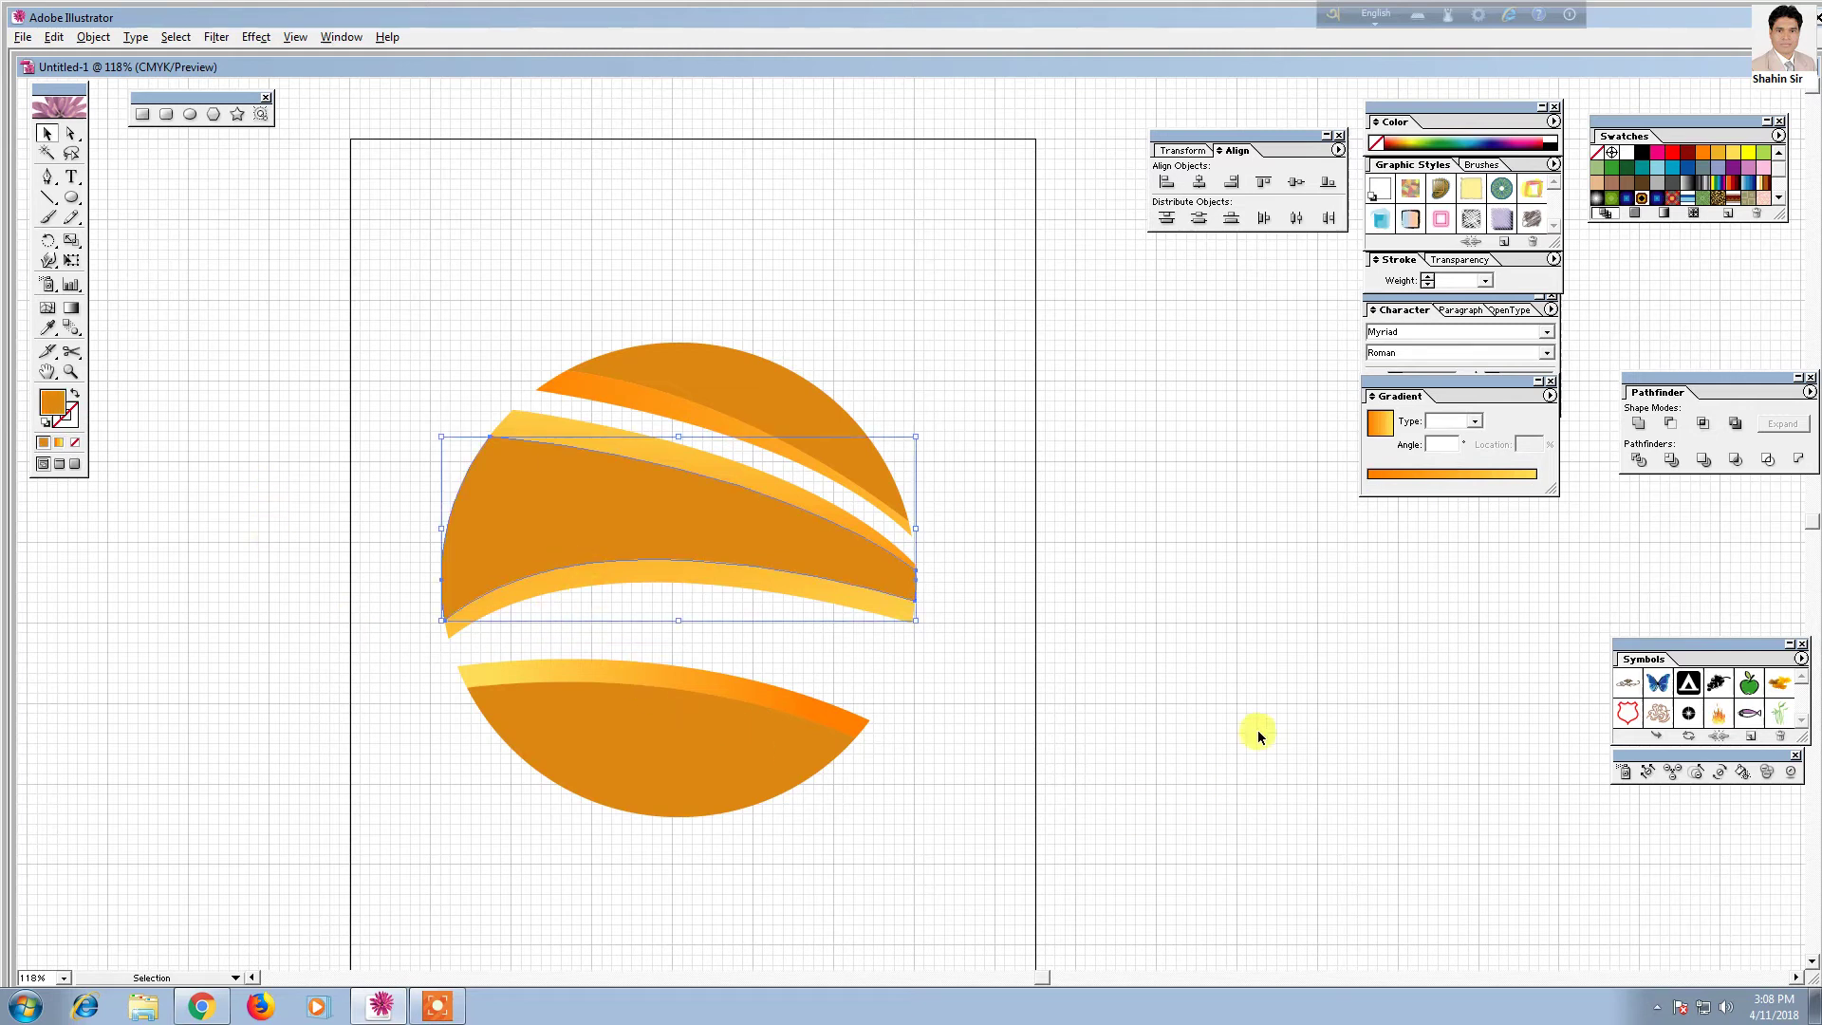
click(1370, 481)
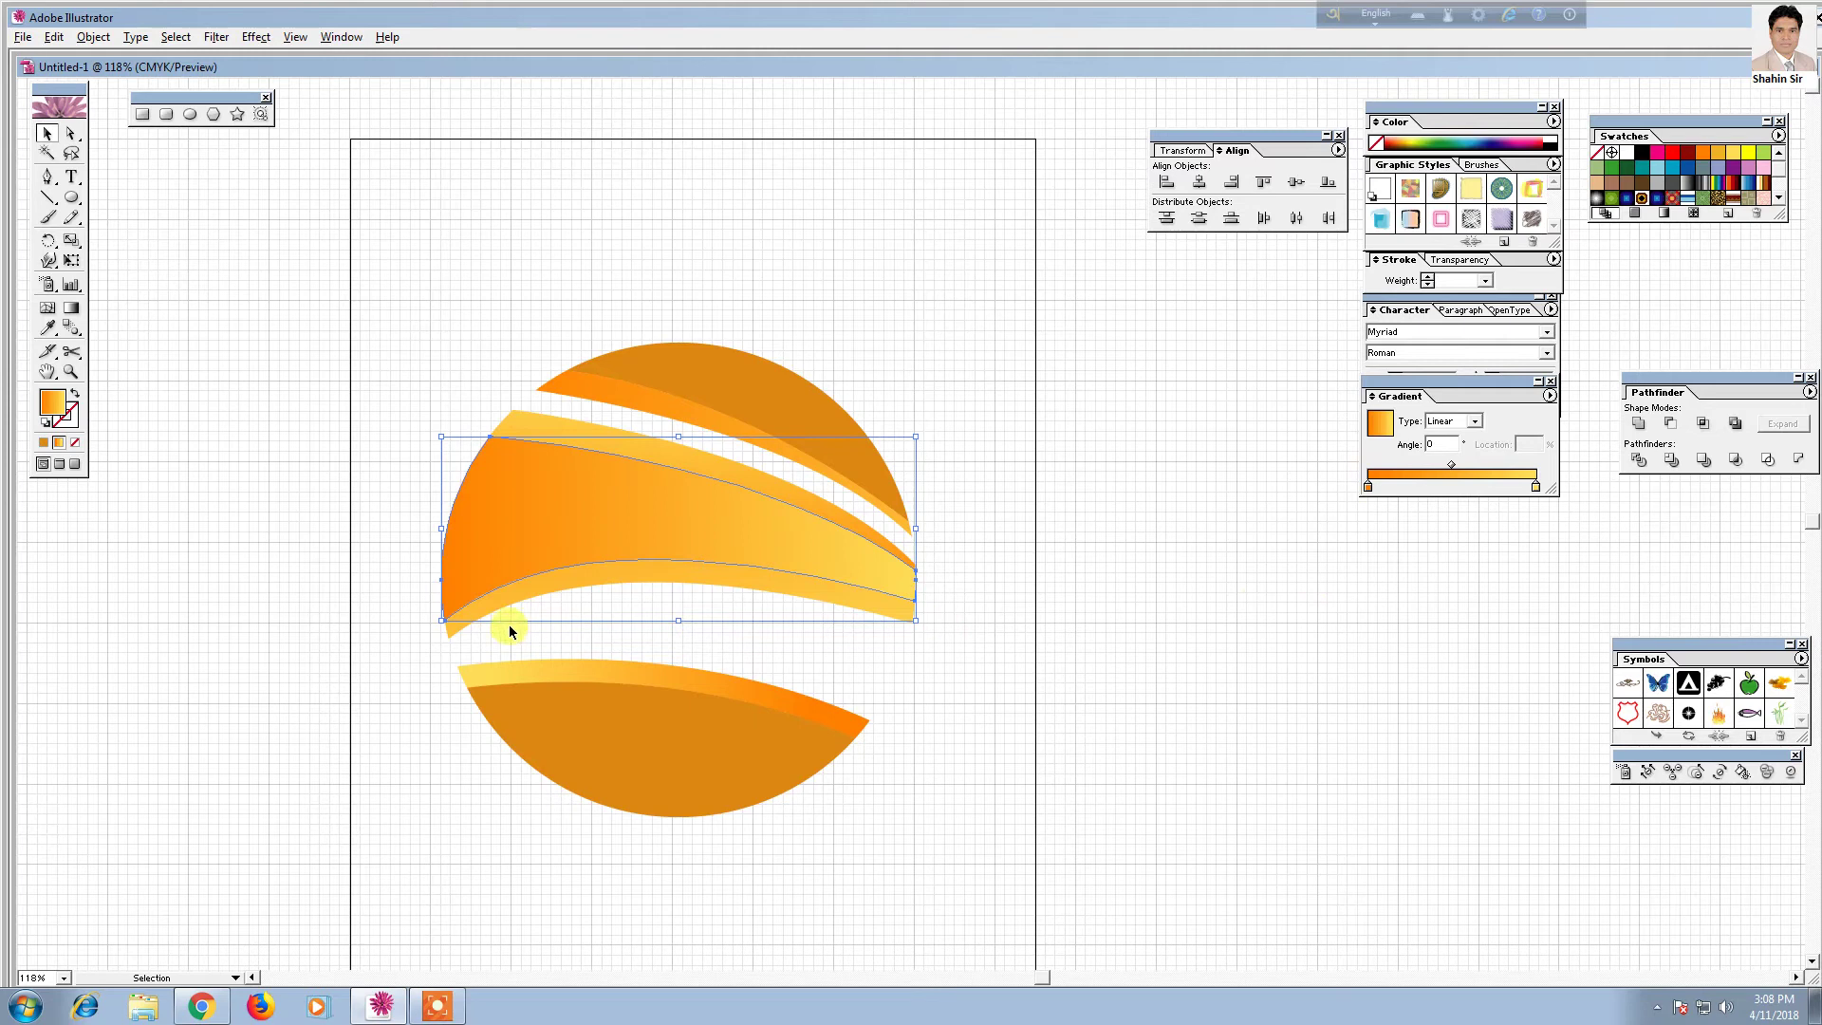
click(67, 311)
drag(285, 408, 972, 557)
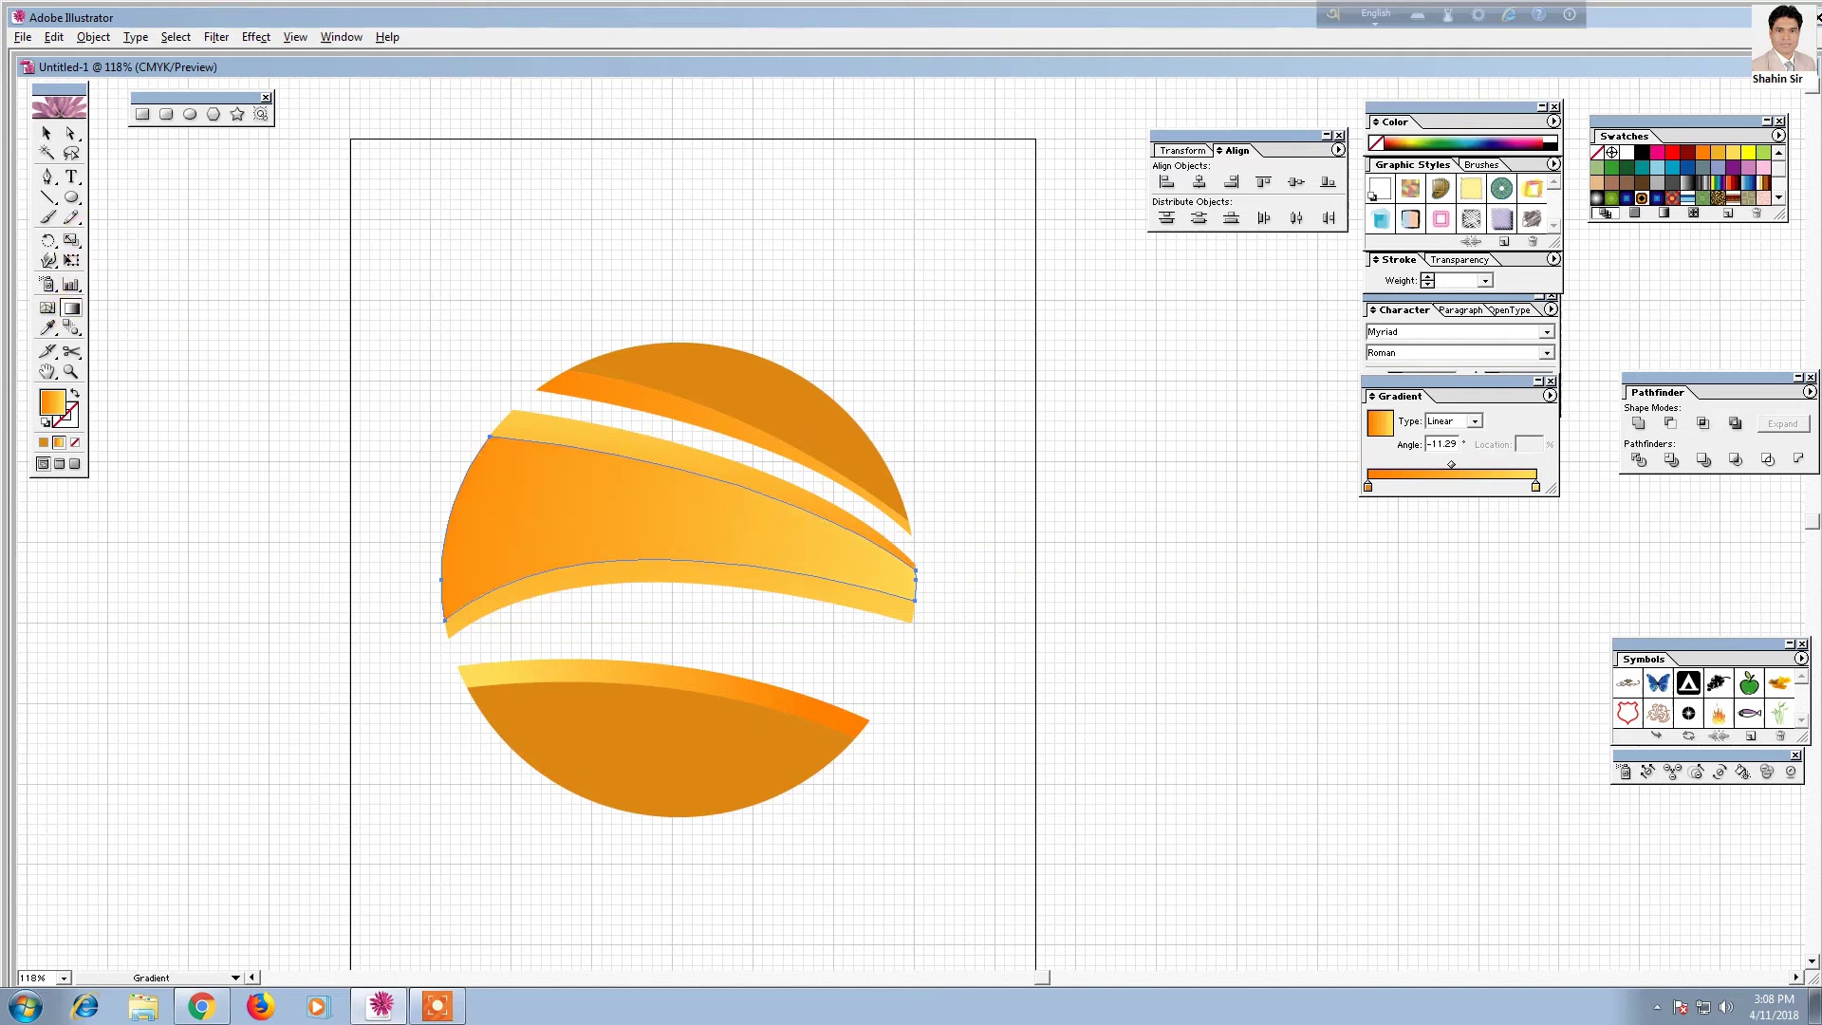
click(45, 140)
click(284, 351)
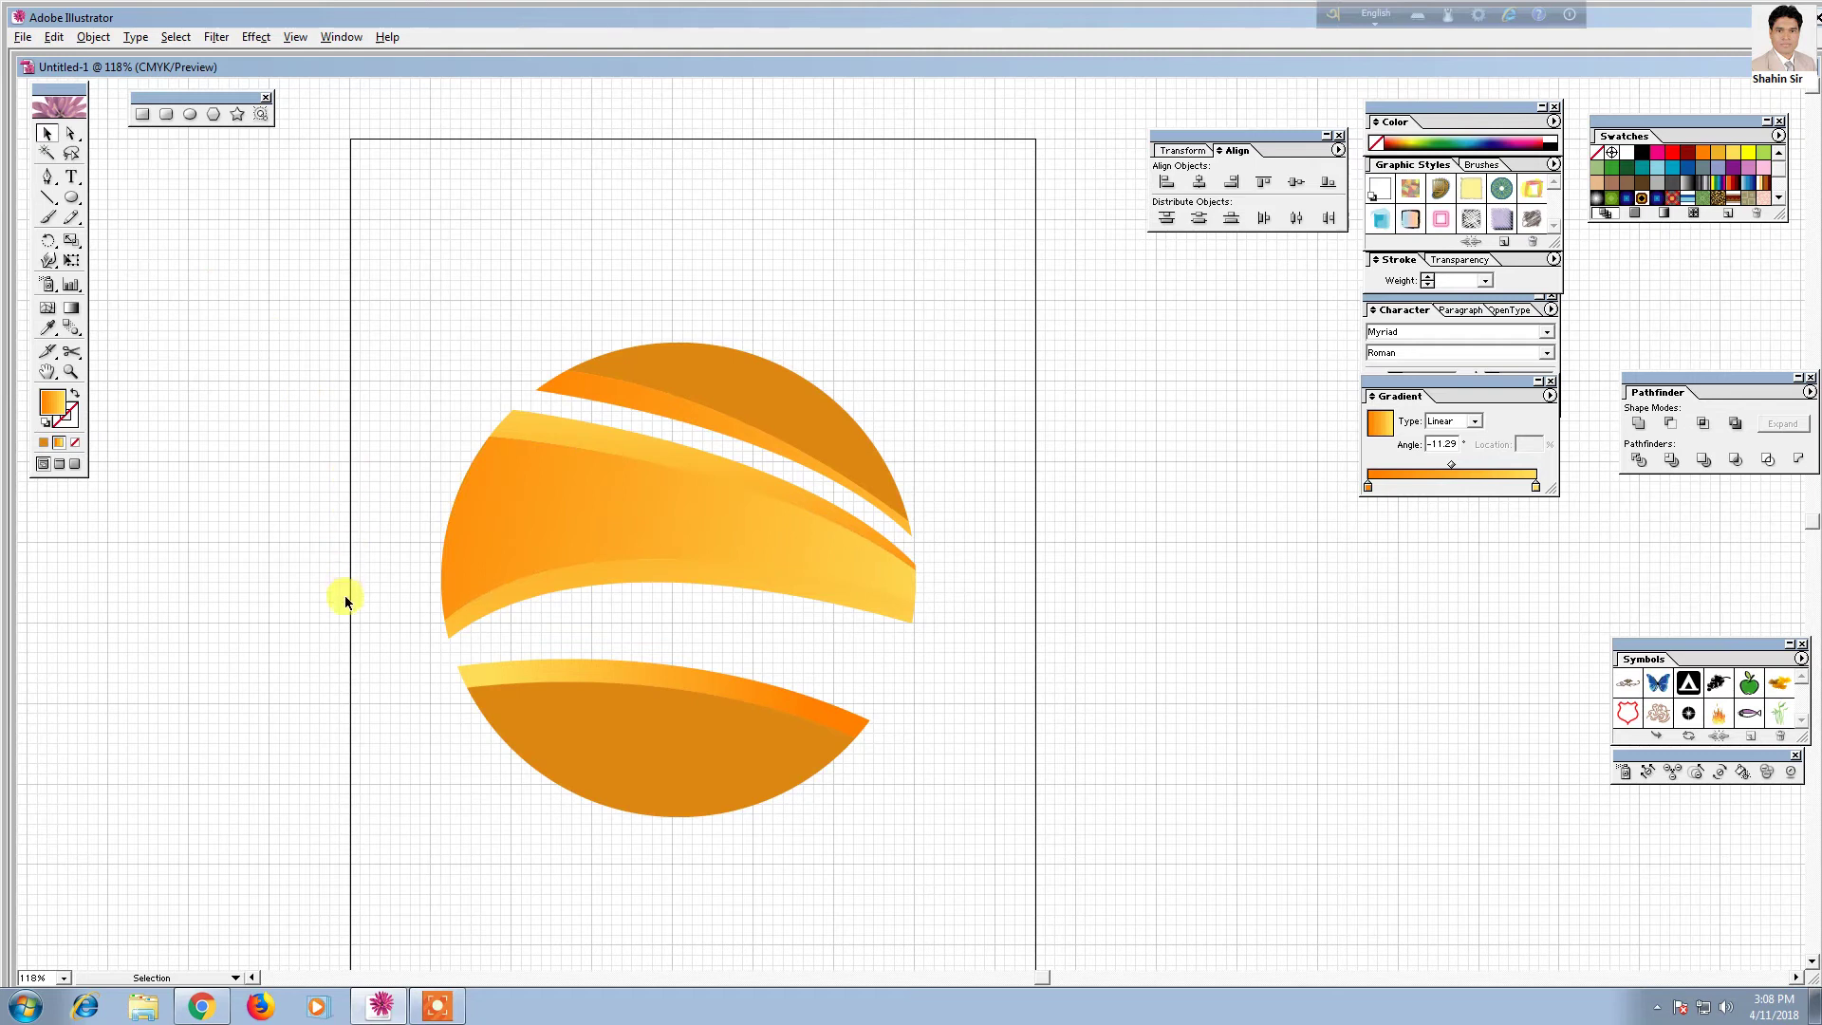
click(683, 785)
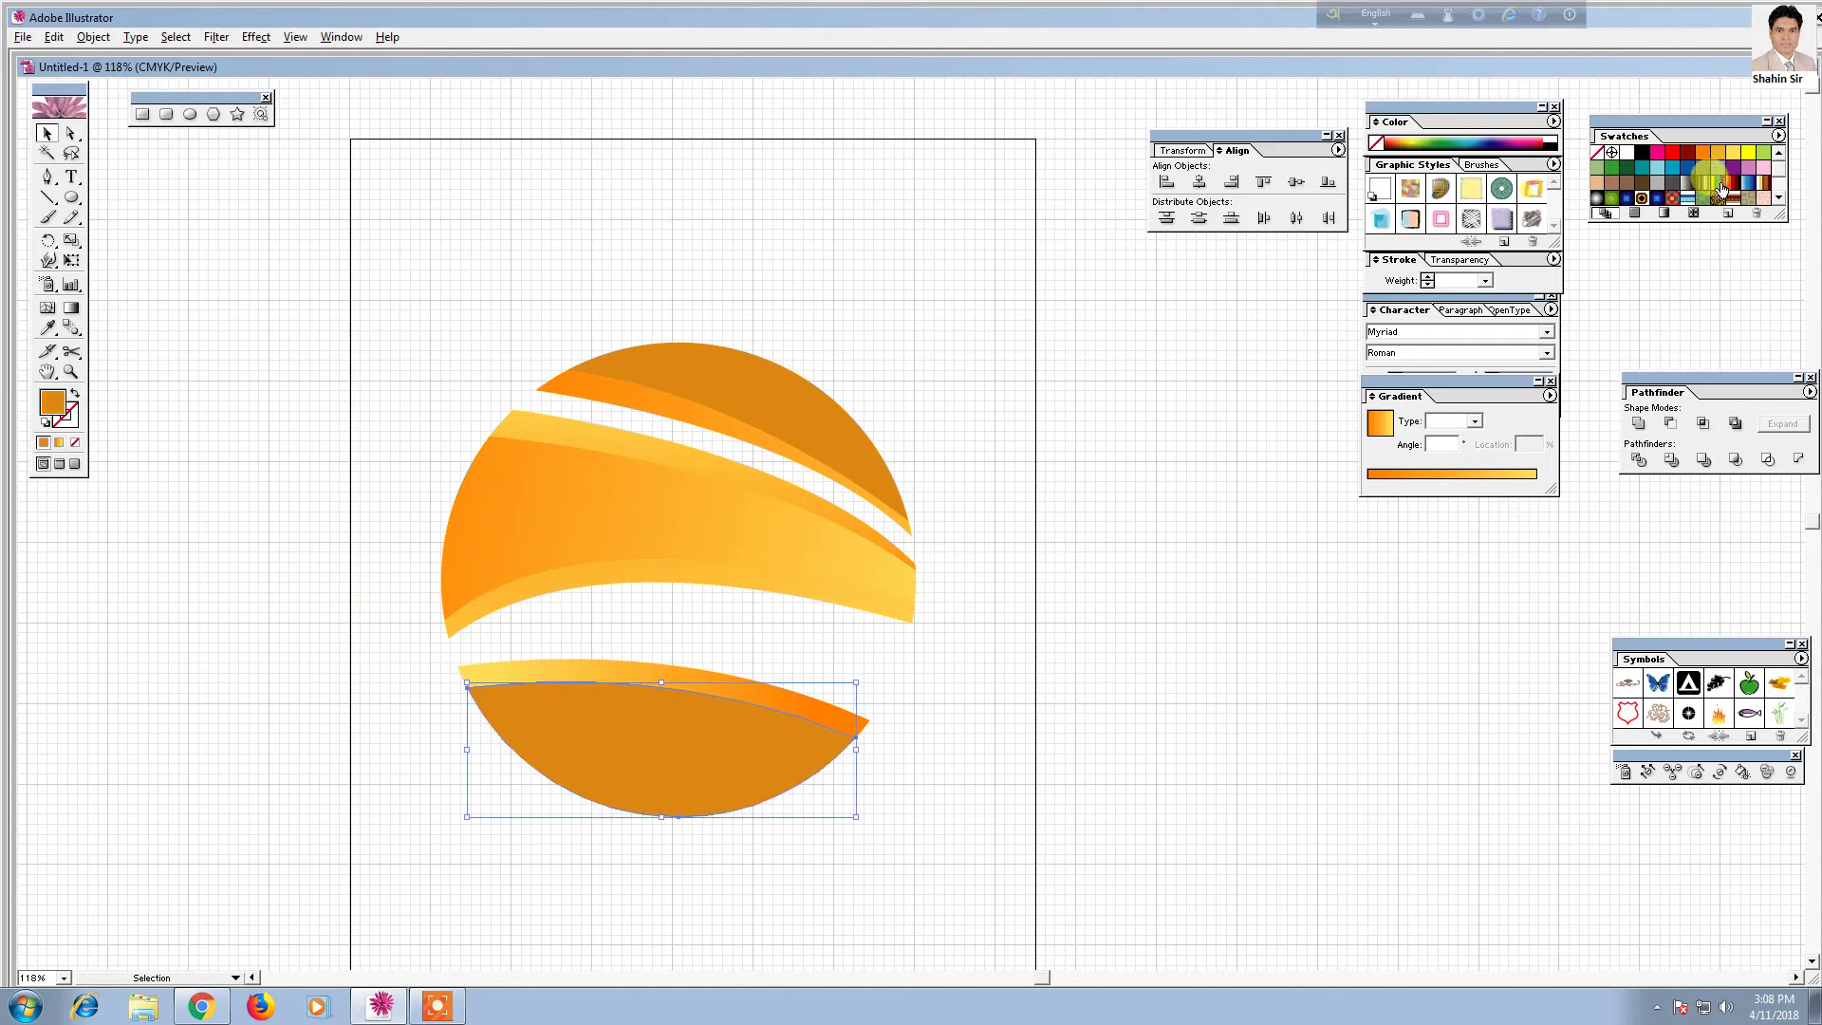
Set the gradient stop colours for the bottom slice's orange-to-yellow gradient and select the slice
drag(1746, 175, 1566, 481)
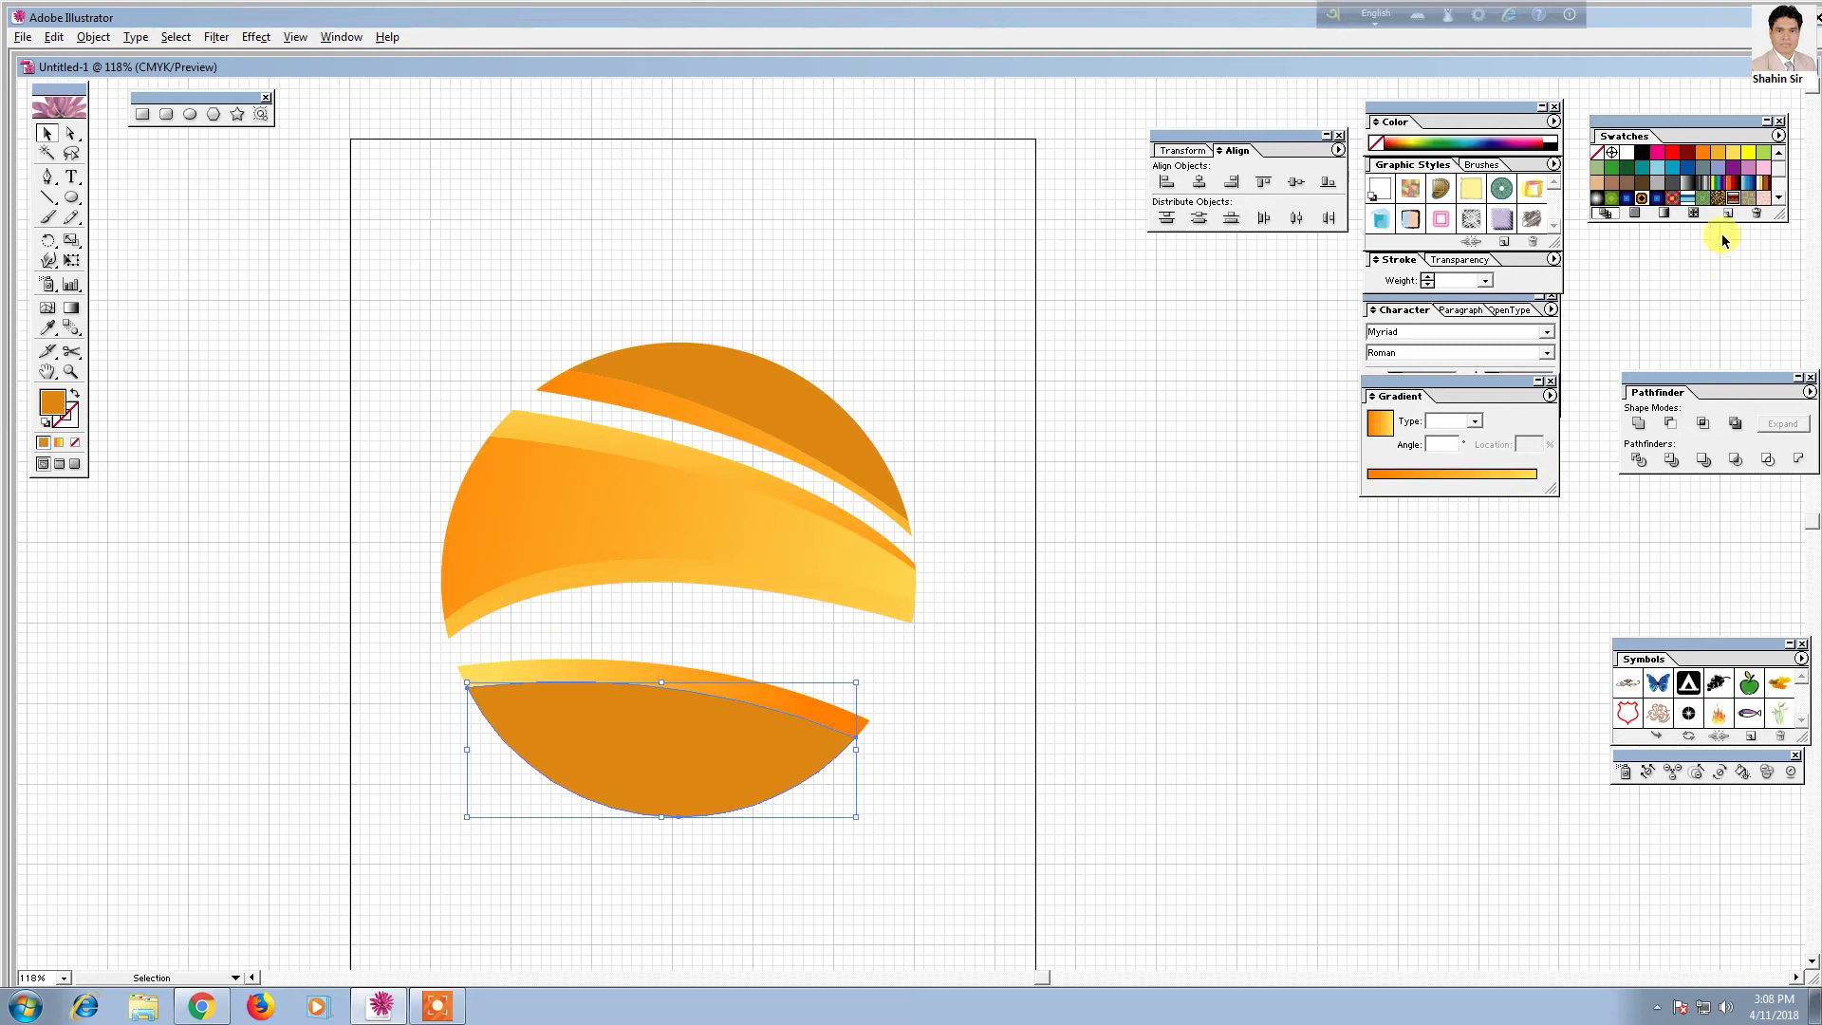
drag(1726, 185, 1537, 482)
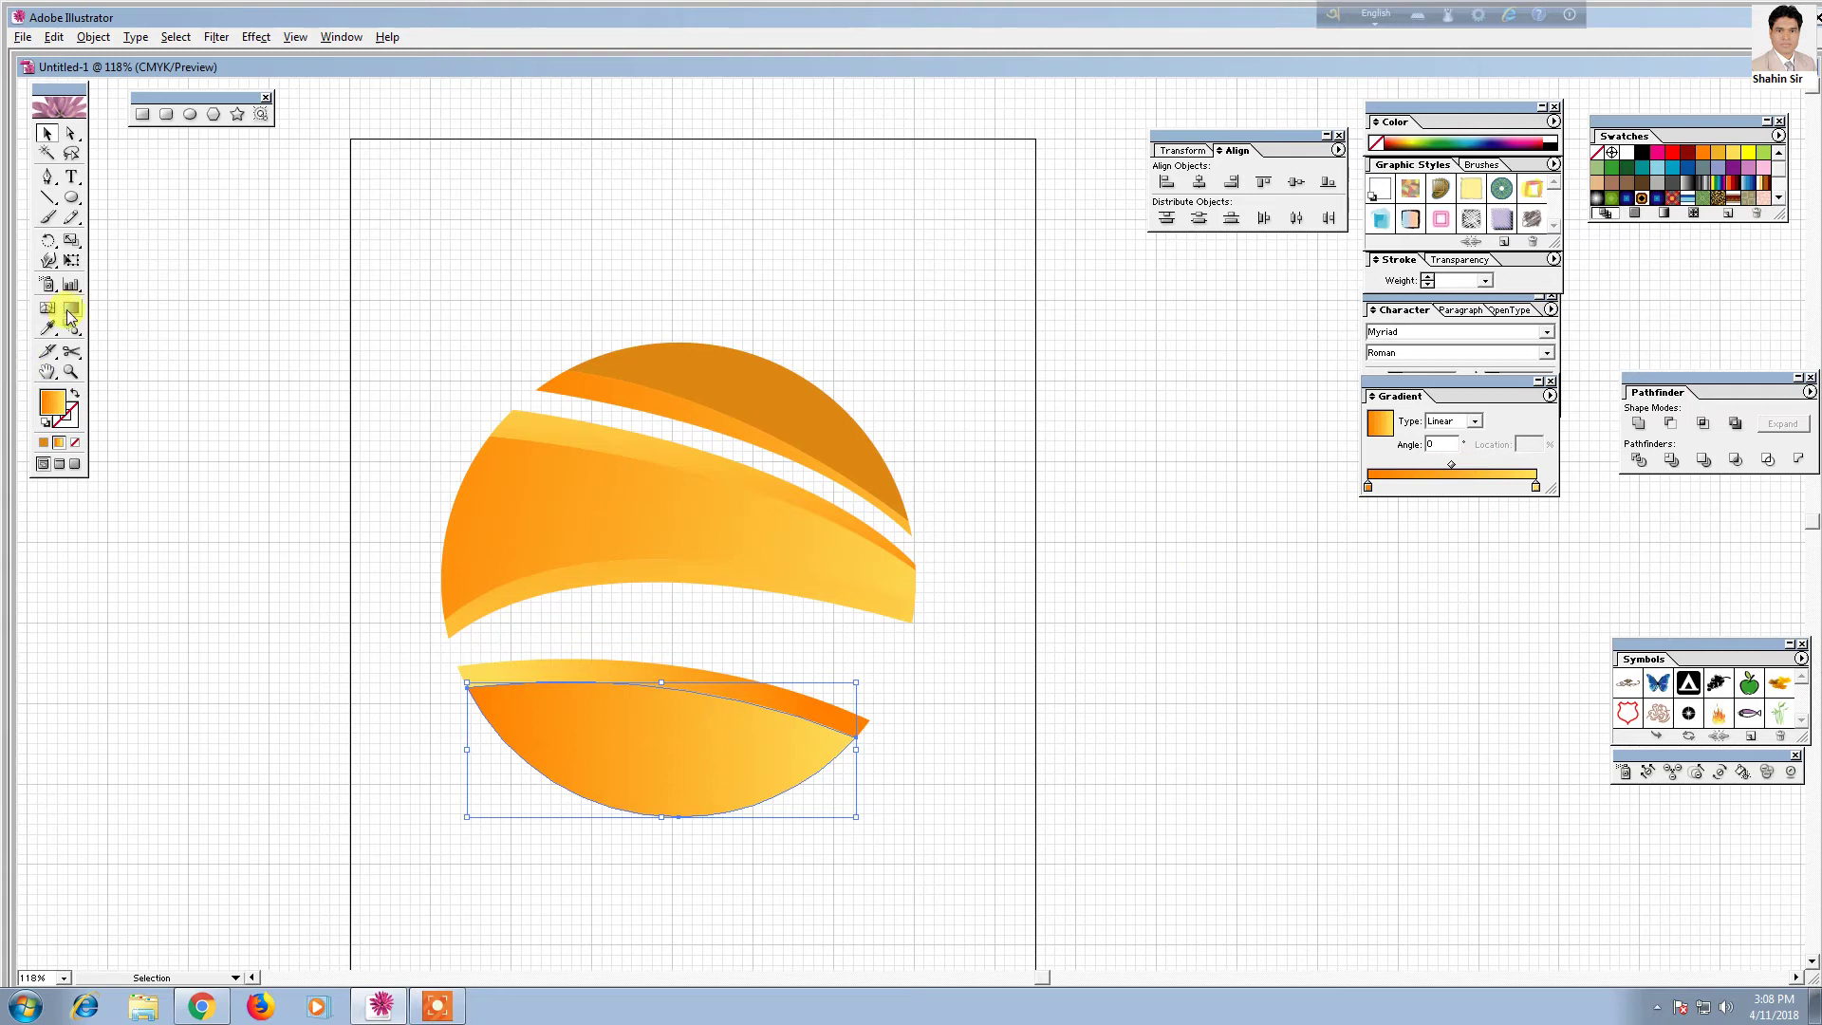
drag(352, 527, 716, 911)
click(358, 793)
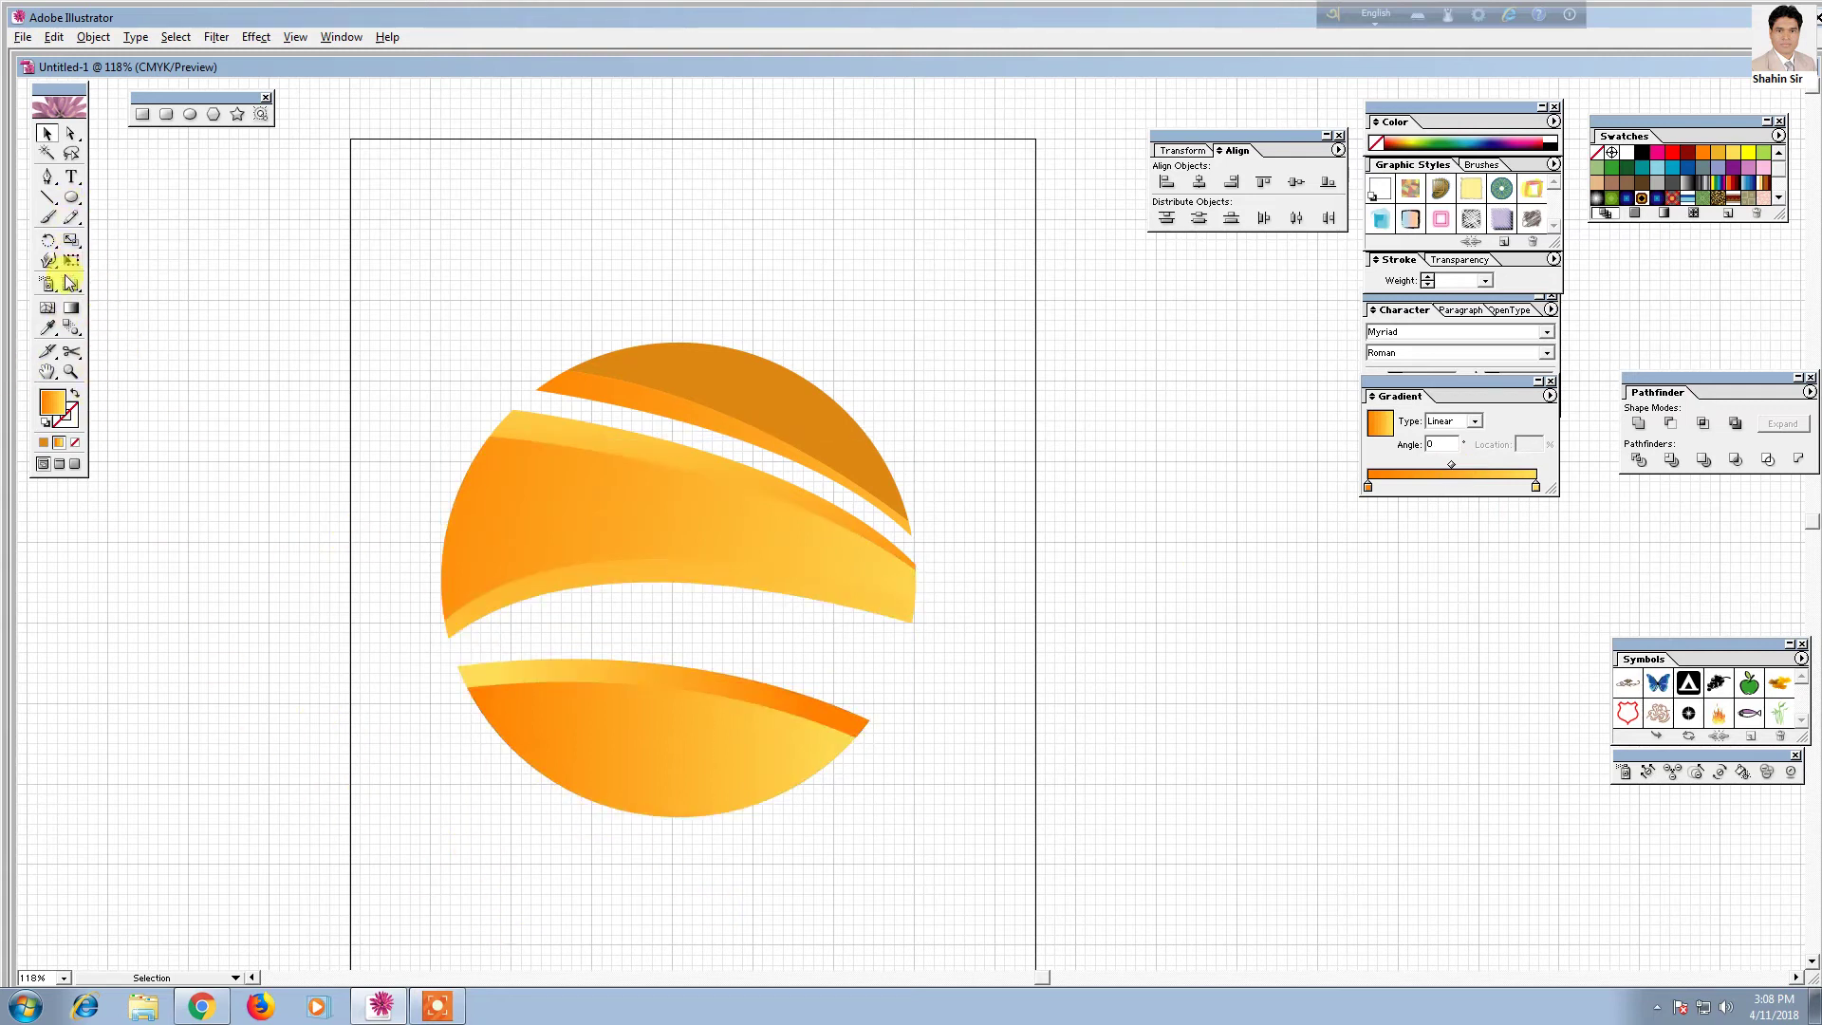
click(665, 759)
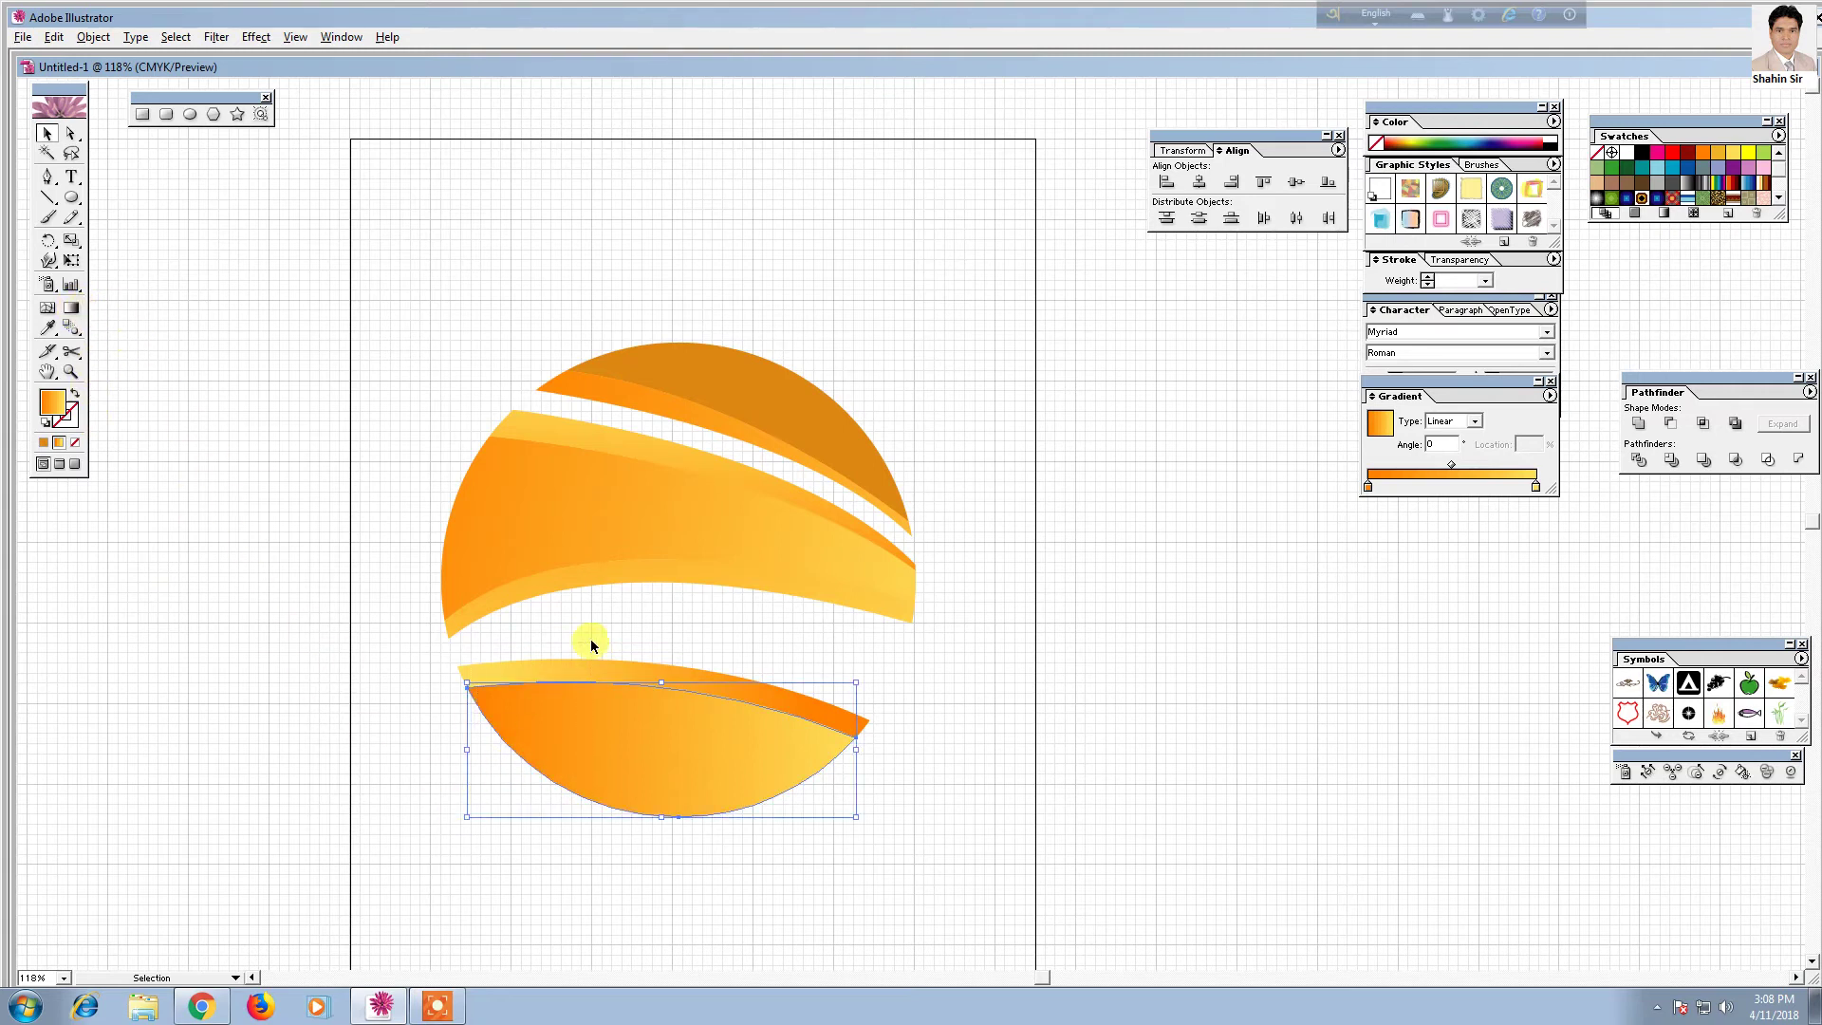
click(245, 446)
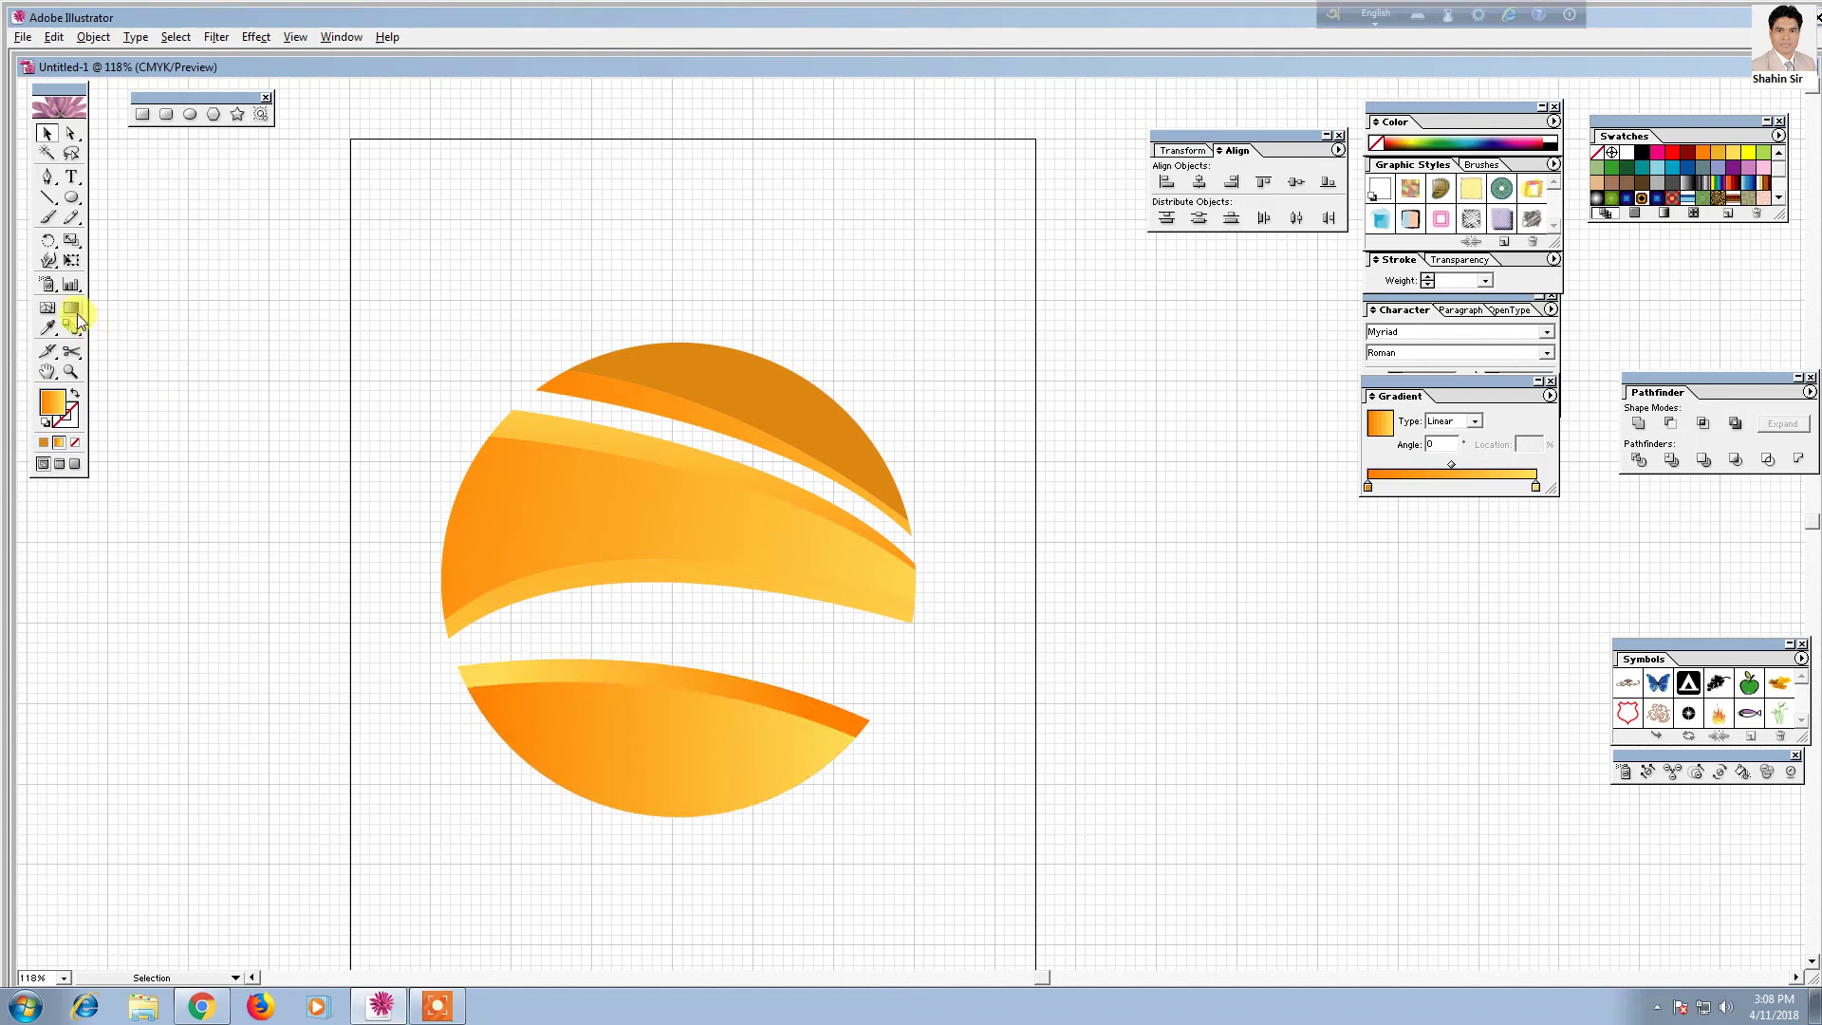
click(555, 792)
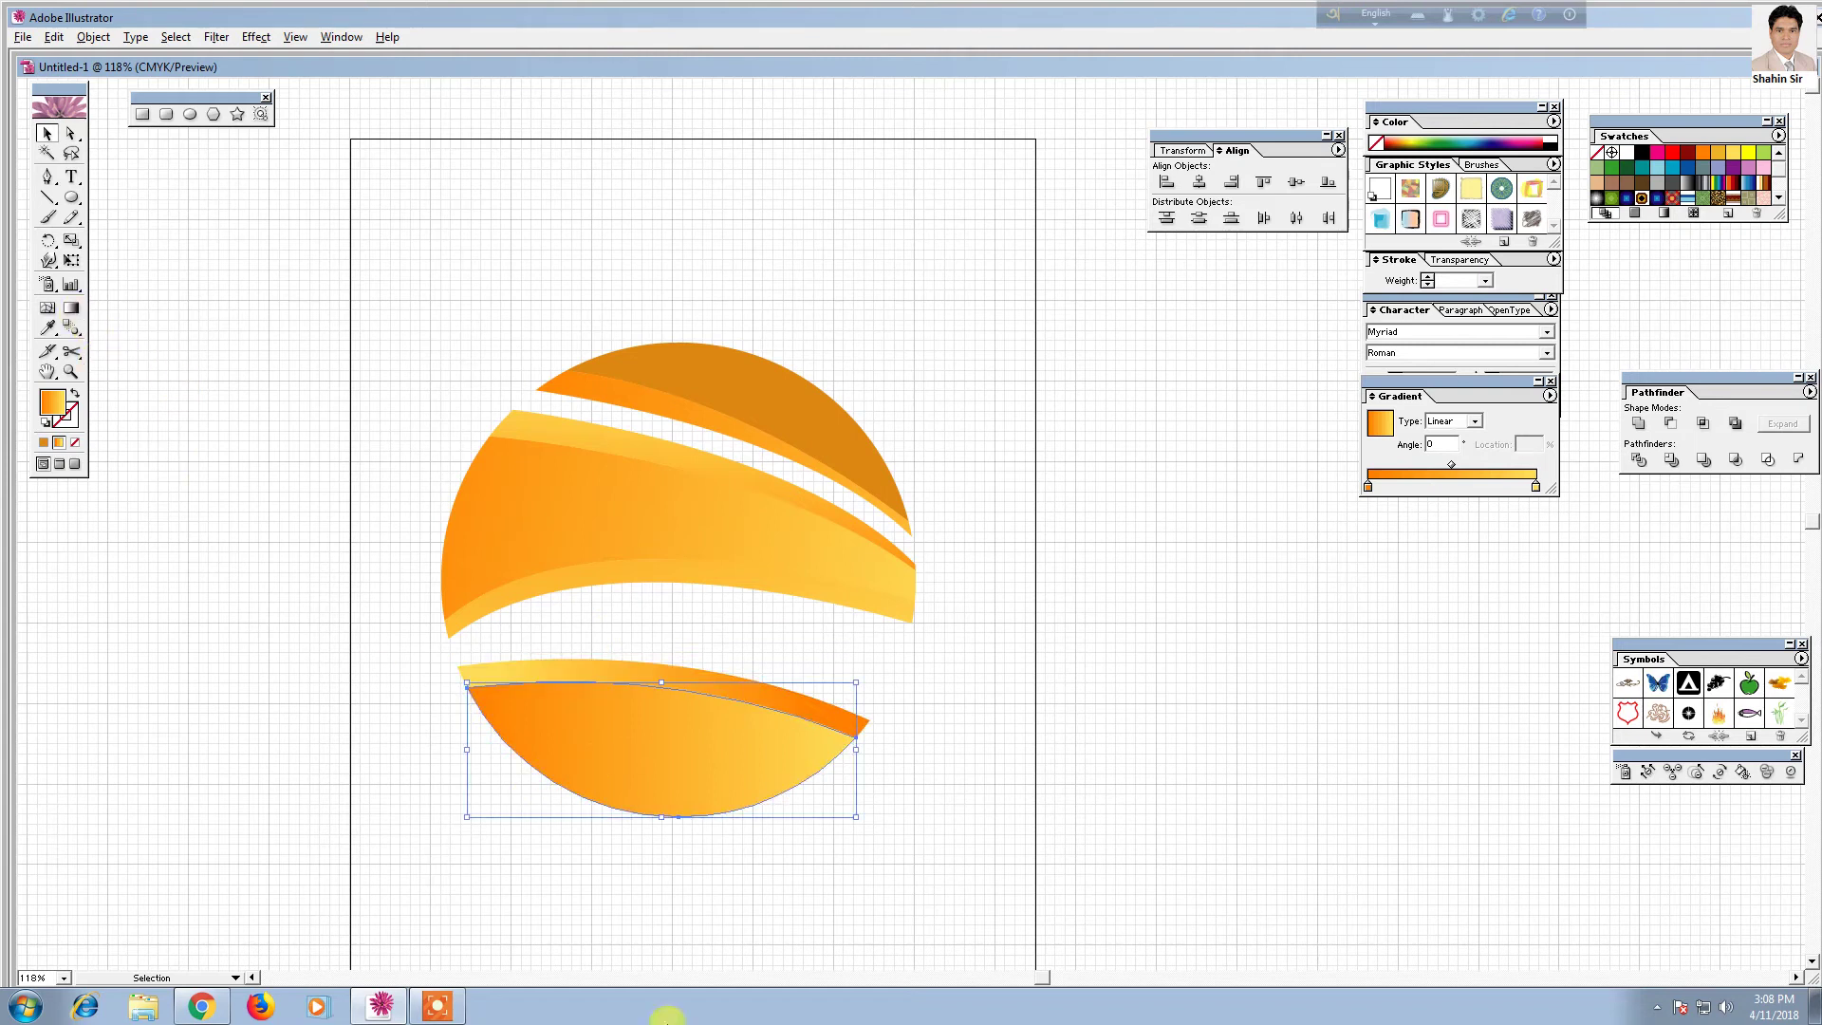
Redraw the bottom slice's gradient diagonally at about 49.35°, then deselect and zoom out
click(72, 309)
drag(460, 807, 569, 674)
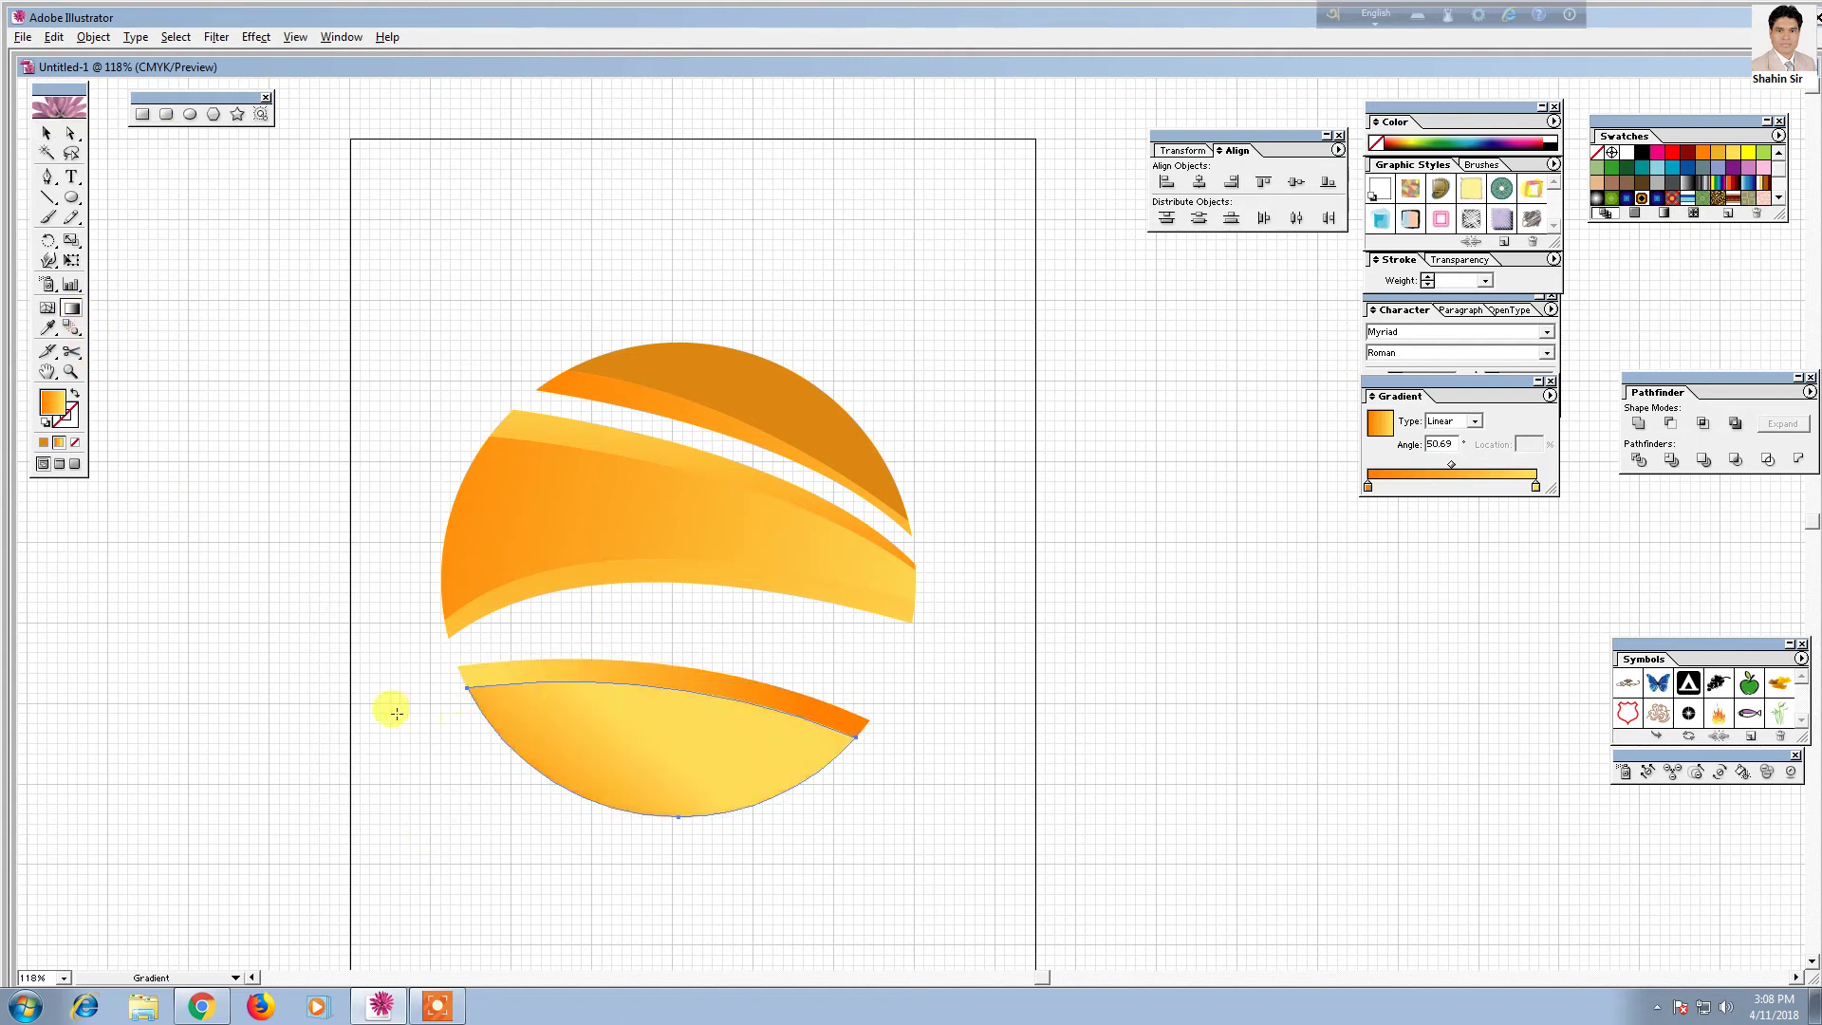
mouse_move(384, 503)
mouse_down()
mouse_move(472, 871)
mouse_move(787, 561)
mouse_up()
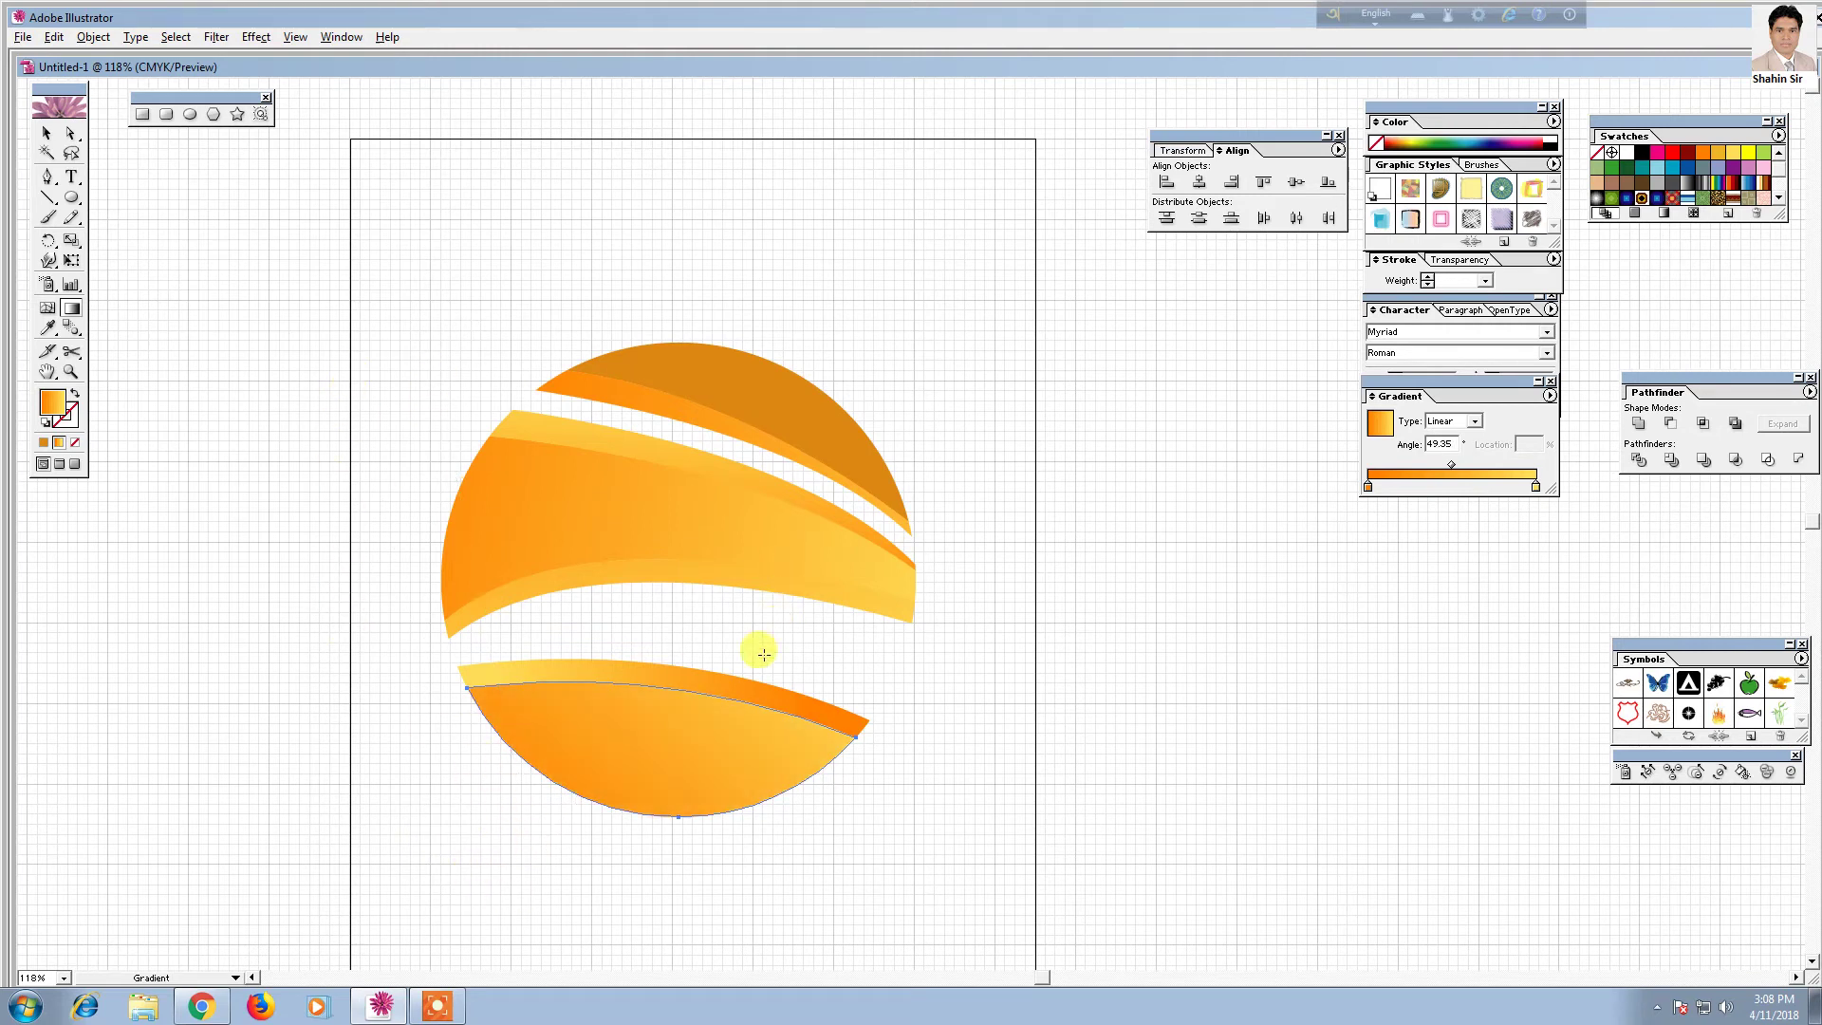
click(47, 133)
click(232, 235)
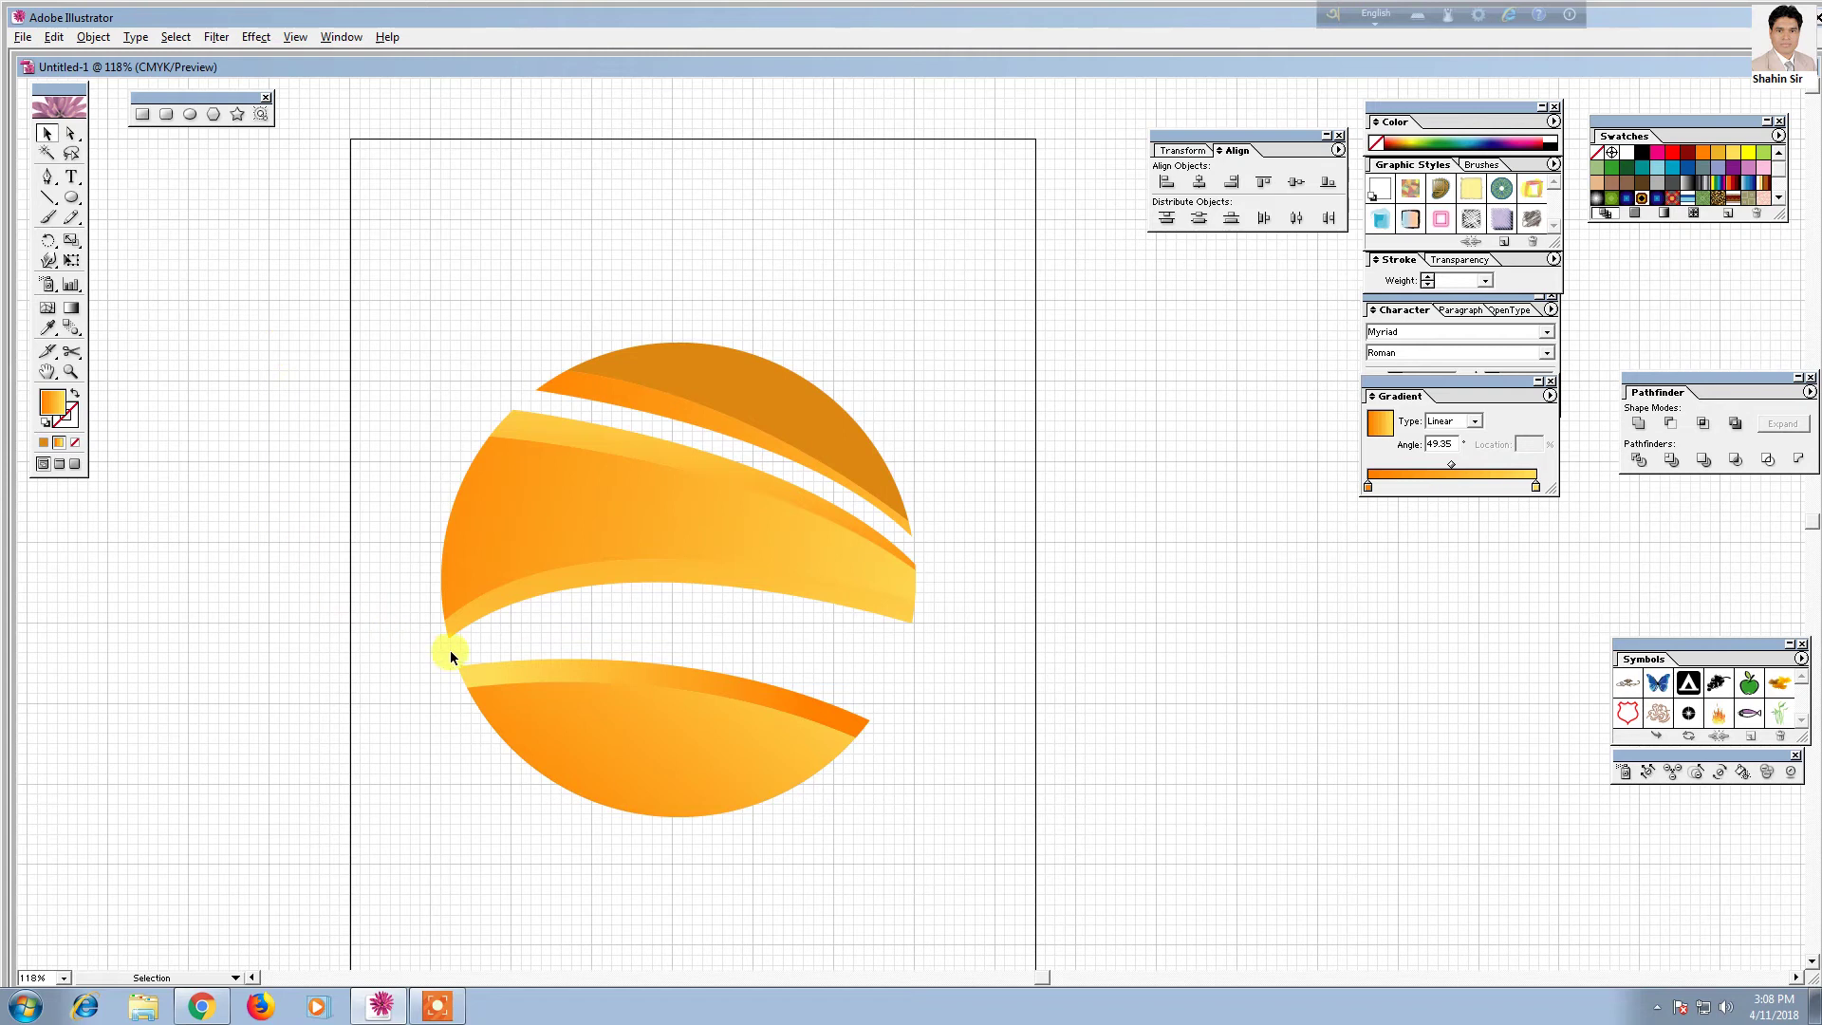
key(ctrl+minus)
key(ctrl+minus)
key(ctrl+minus)
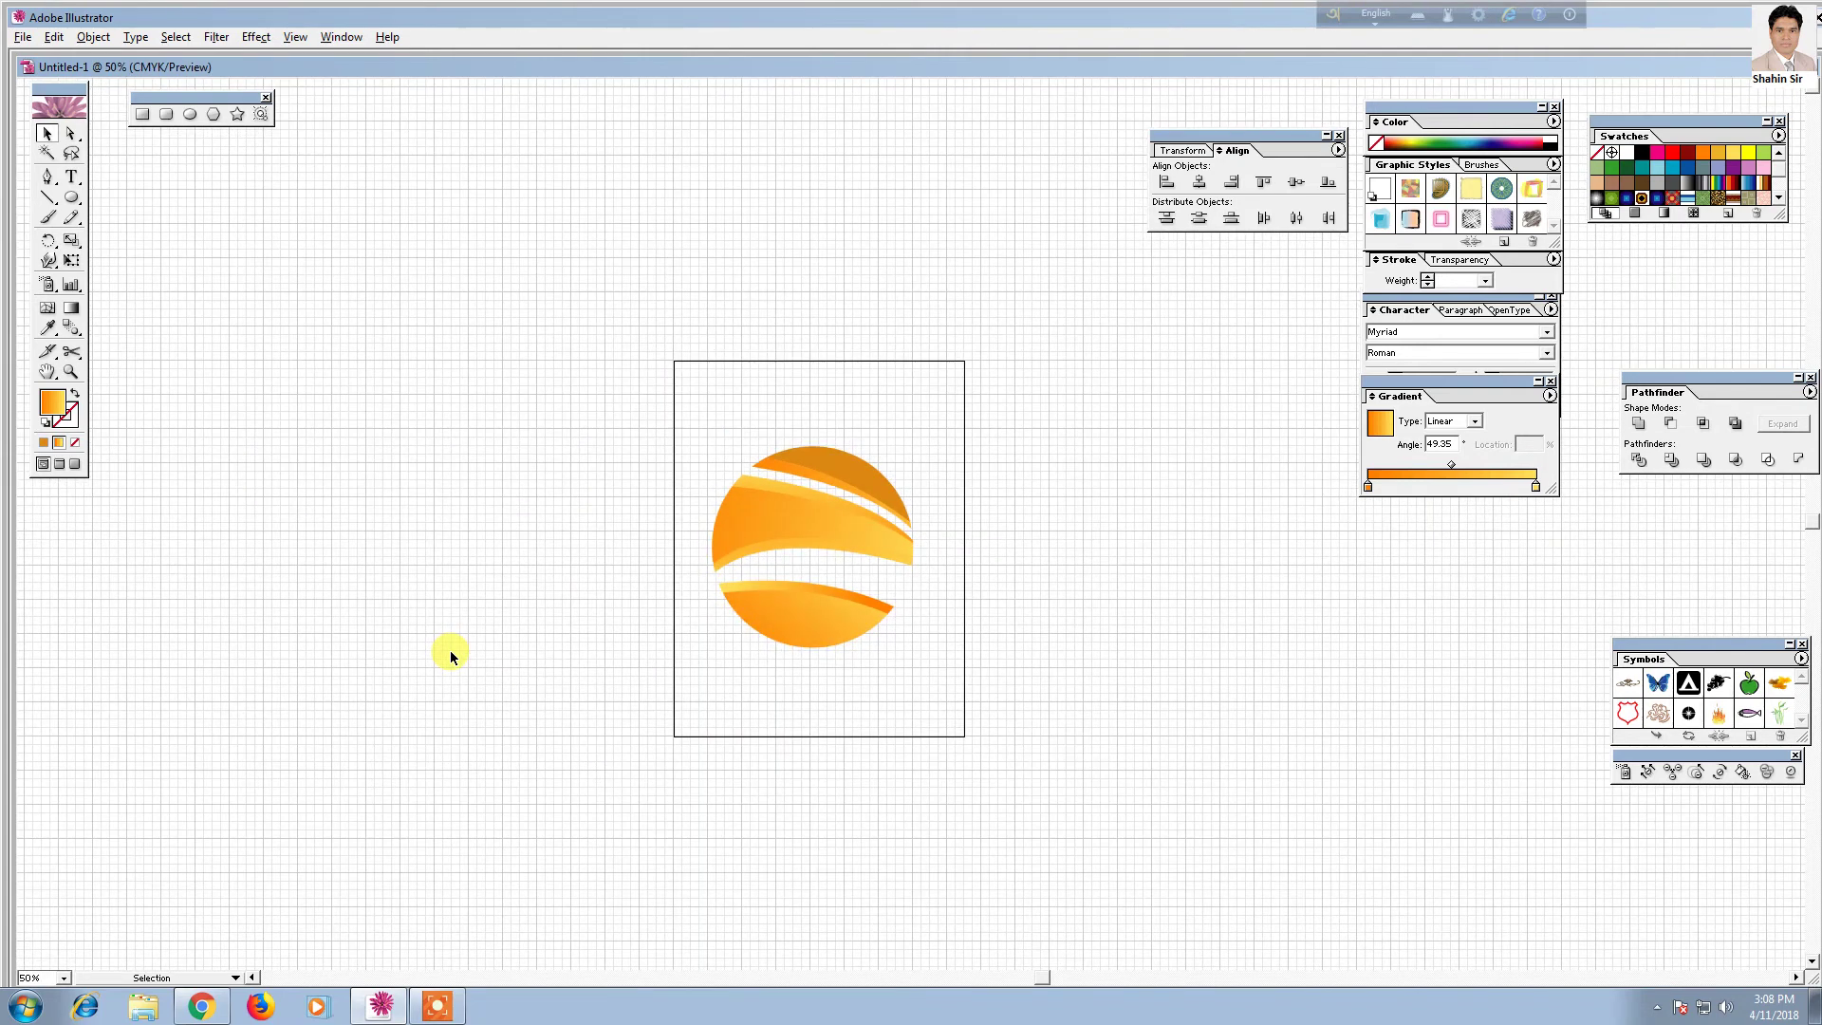
Group all the sphere pieces and scale the logo down about its centre
key(ctrl+plus)
key(ctrl+plus)
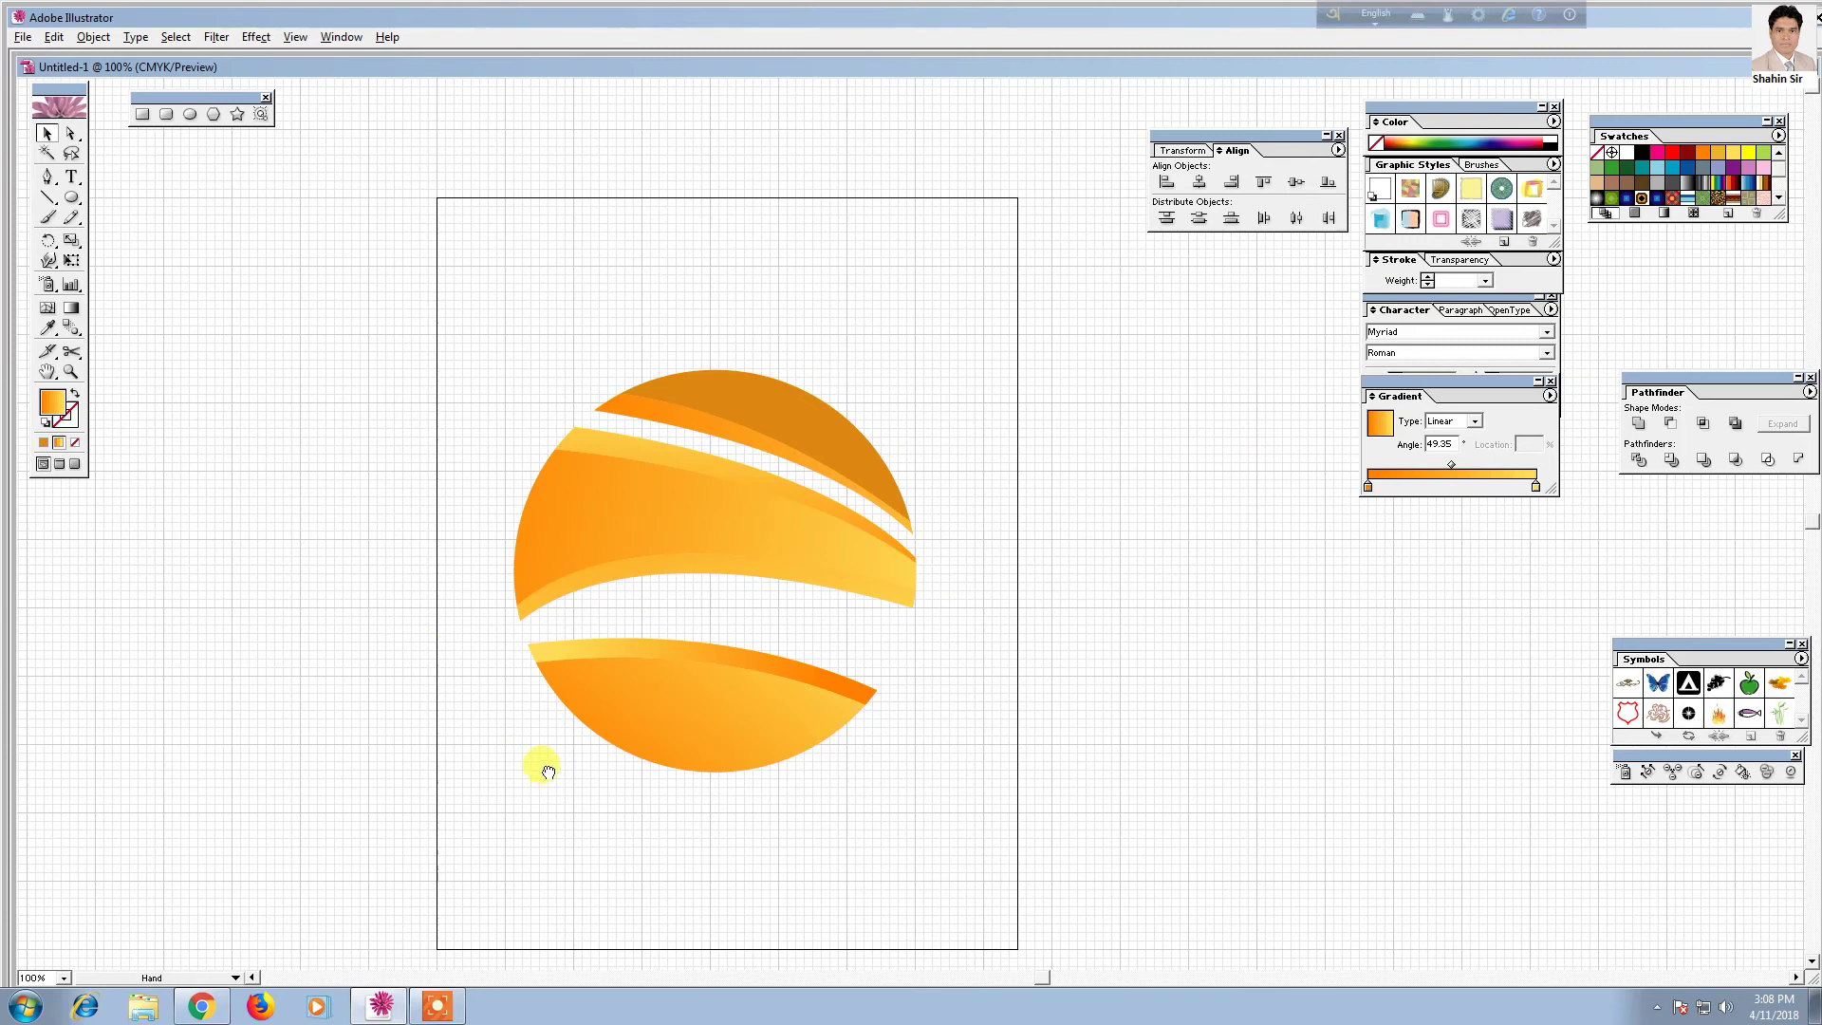
drag(364, 194, 858, 757)
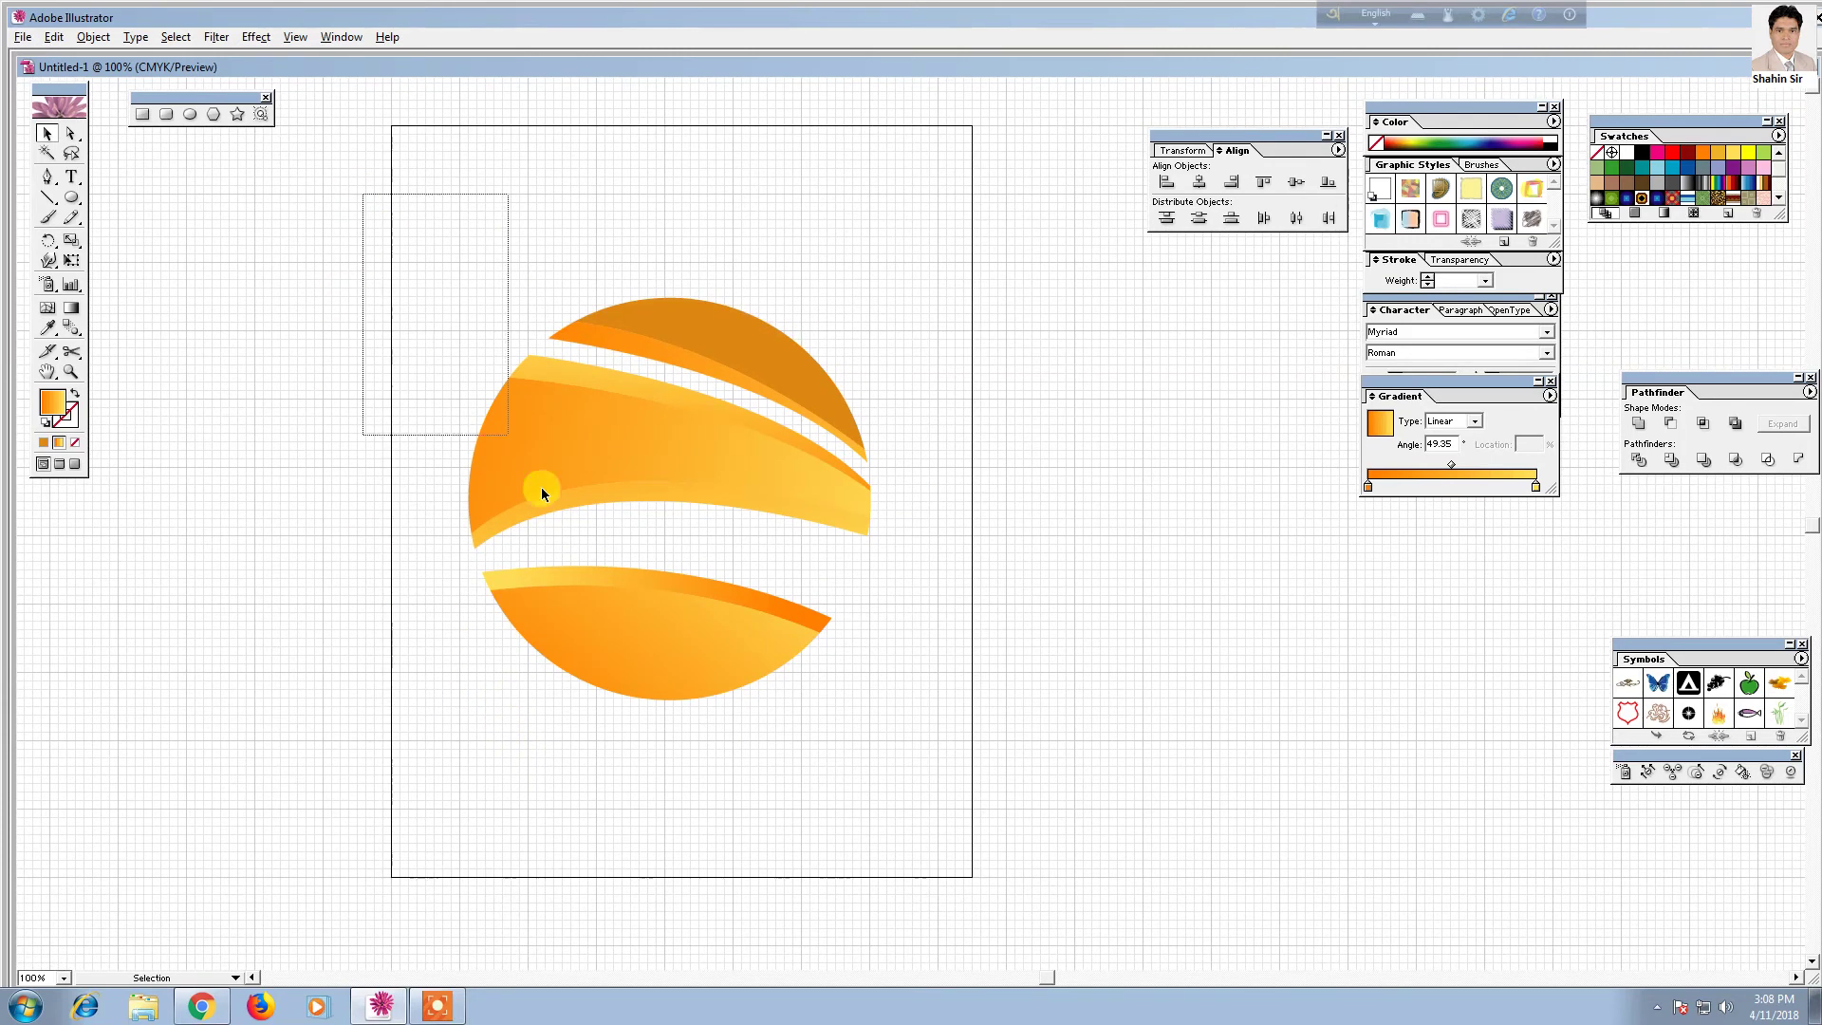
right_click(762, 468)
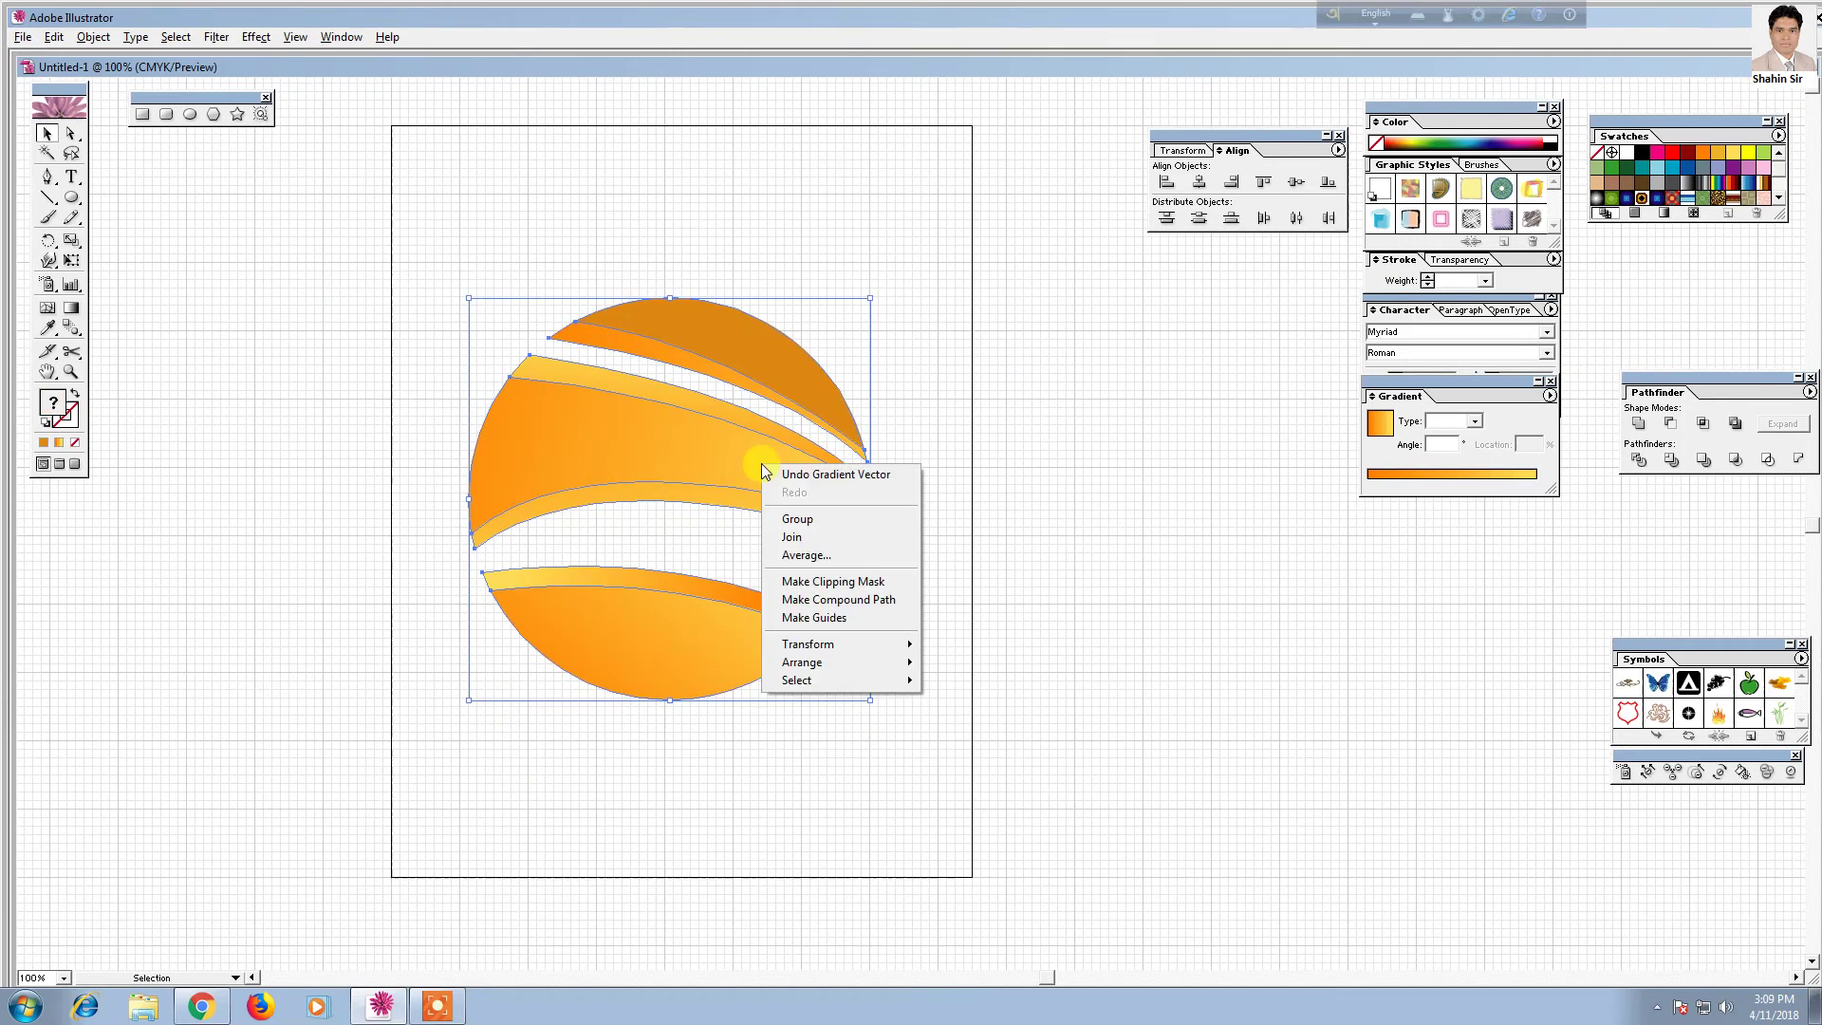
click(797, 521)
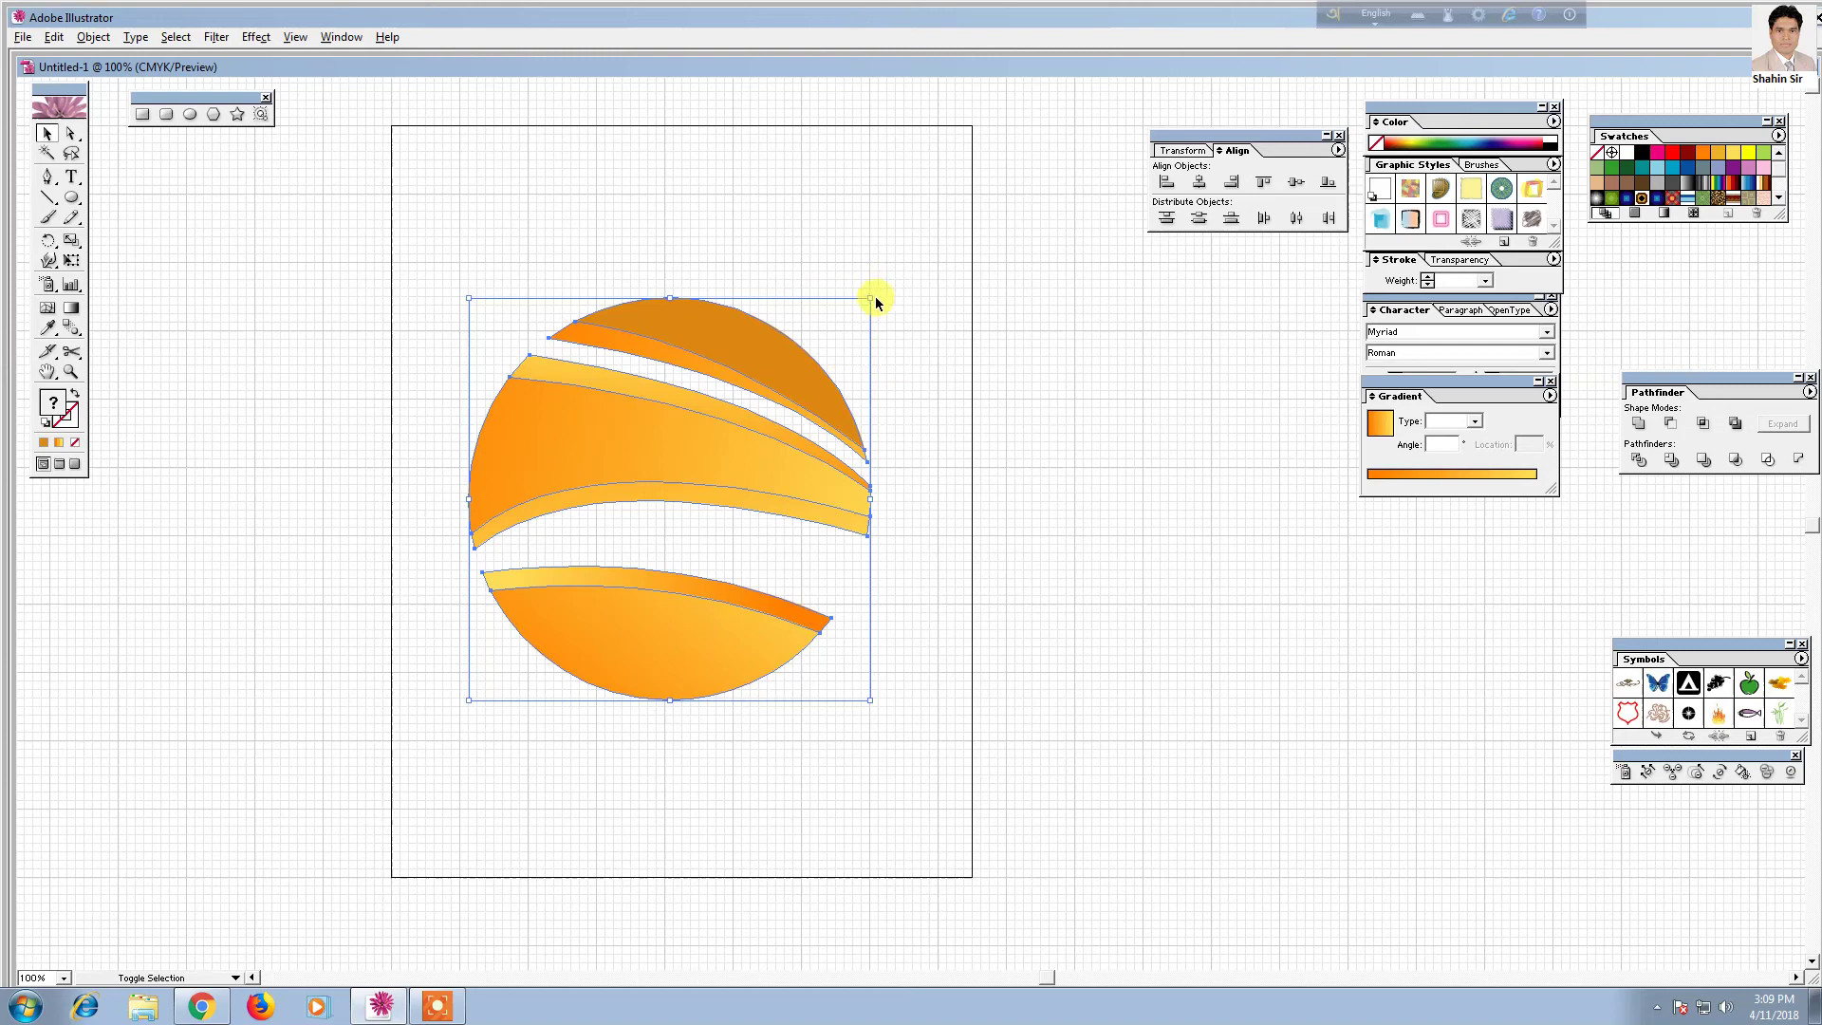
drag(872, 297, 818, 351)
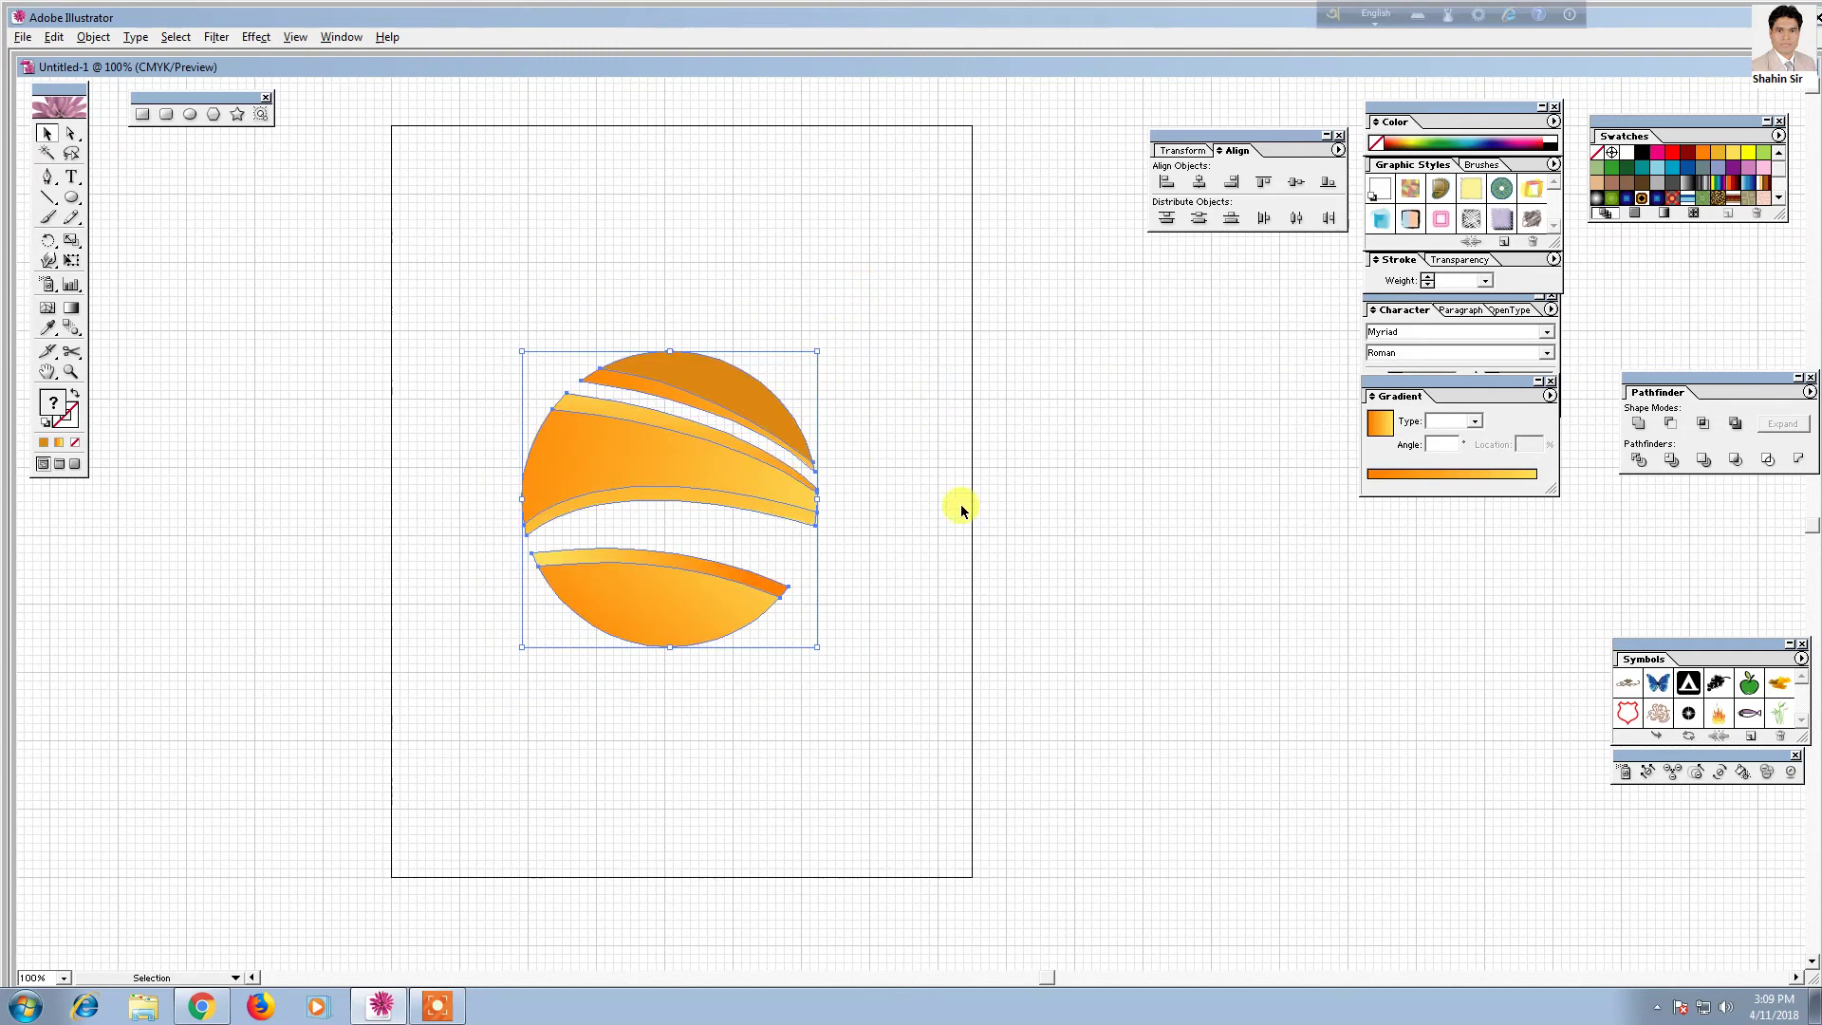
key(ctrl+shift+a)
mouse_move(623, 737)
mouse_down()
mouse_move(659, 795)
mouse_move(902, 750)
mouse_up()
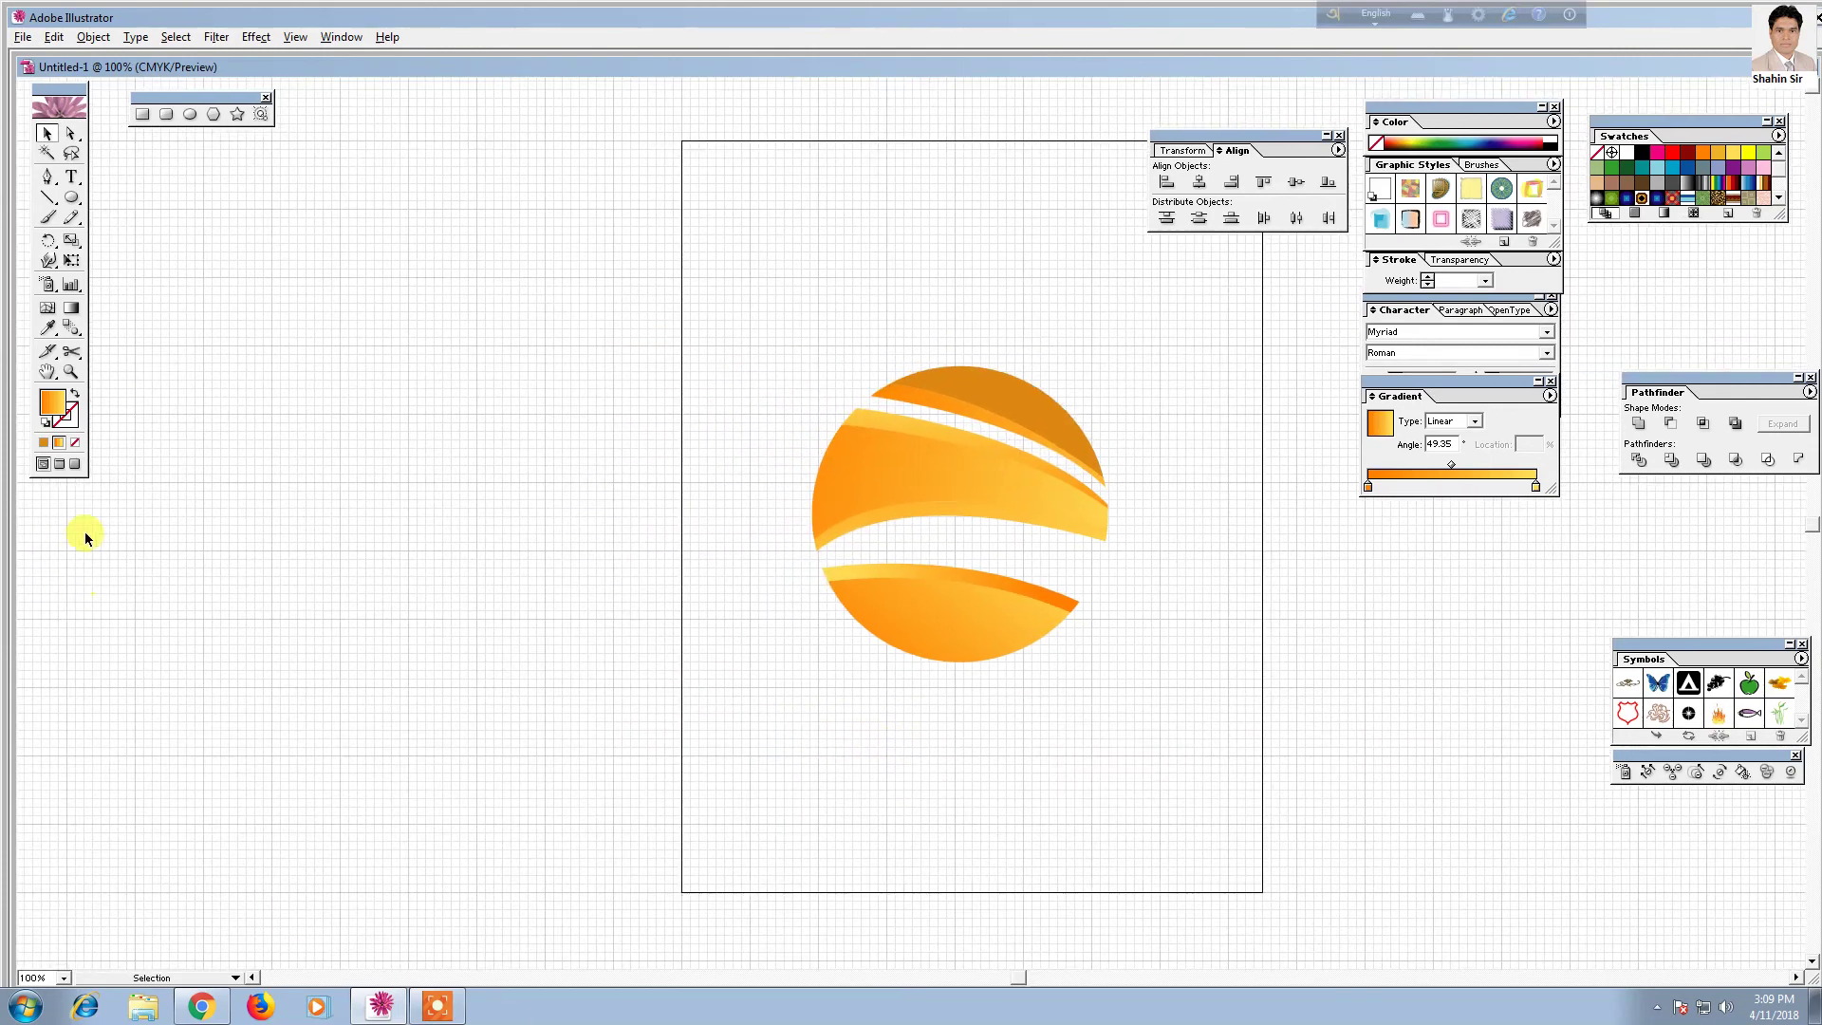
click(47, 178)
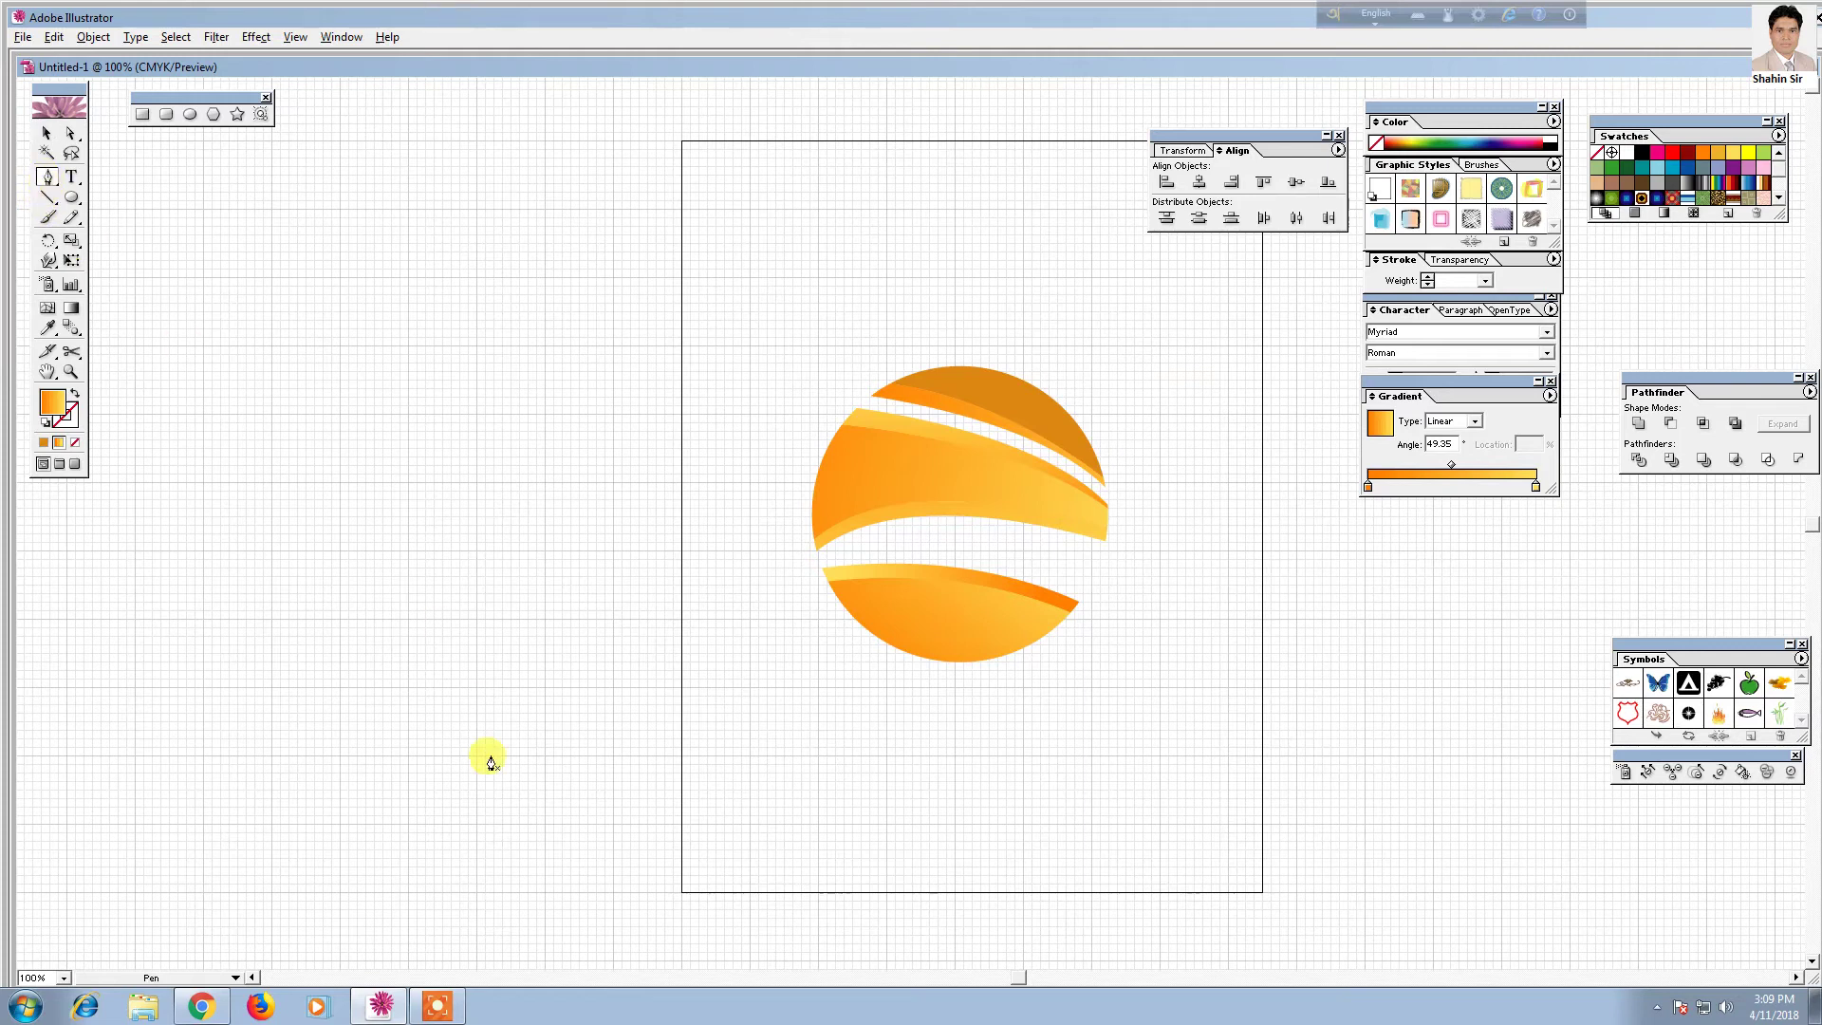
Draw the leaf's curved left edge down to its bottom tip, unfilled with a green stroke
click(409, 276)
drag(402, 459, 382, 546)
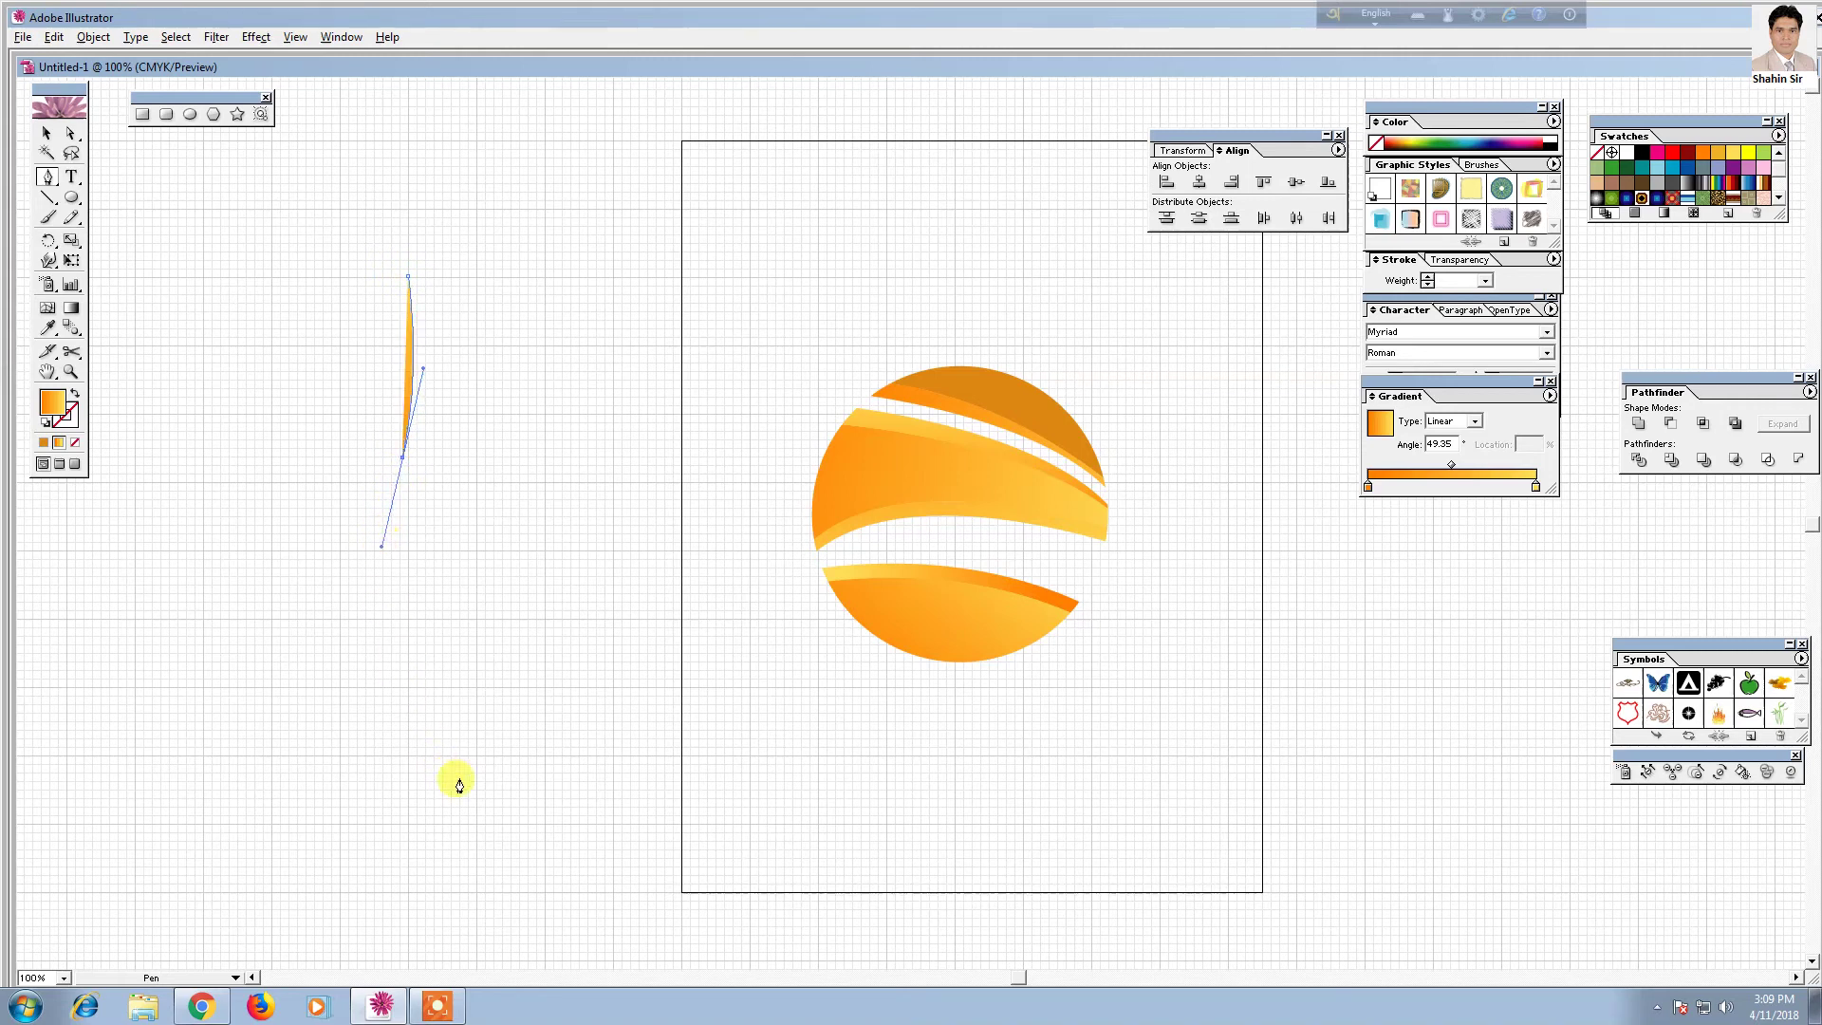
drag(469, 792, 588, 852)
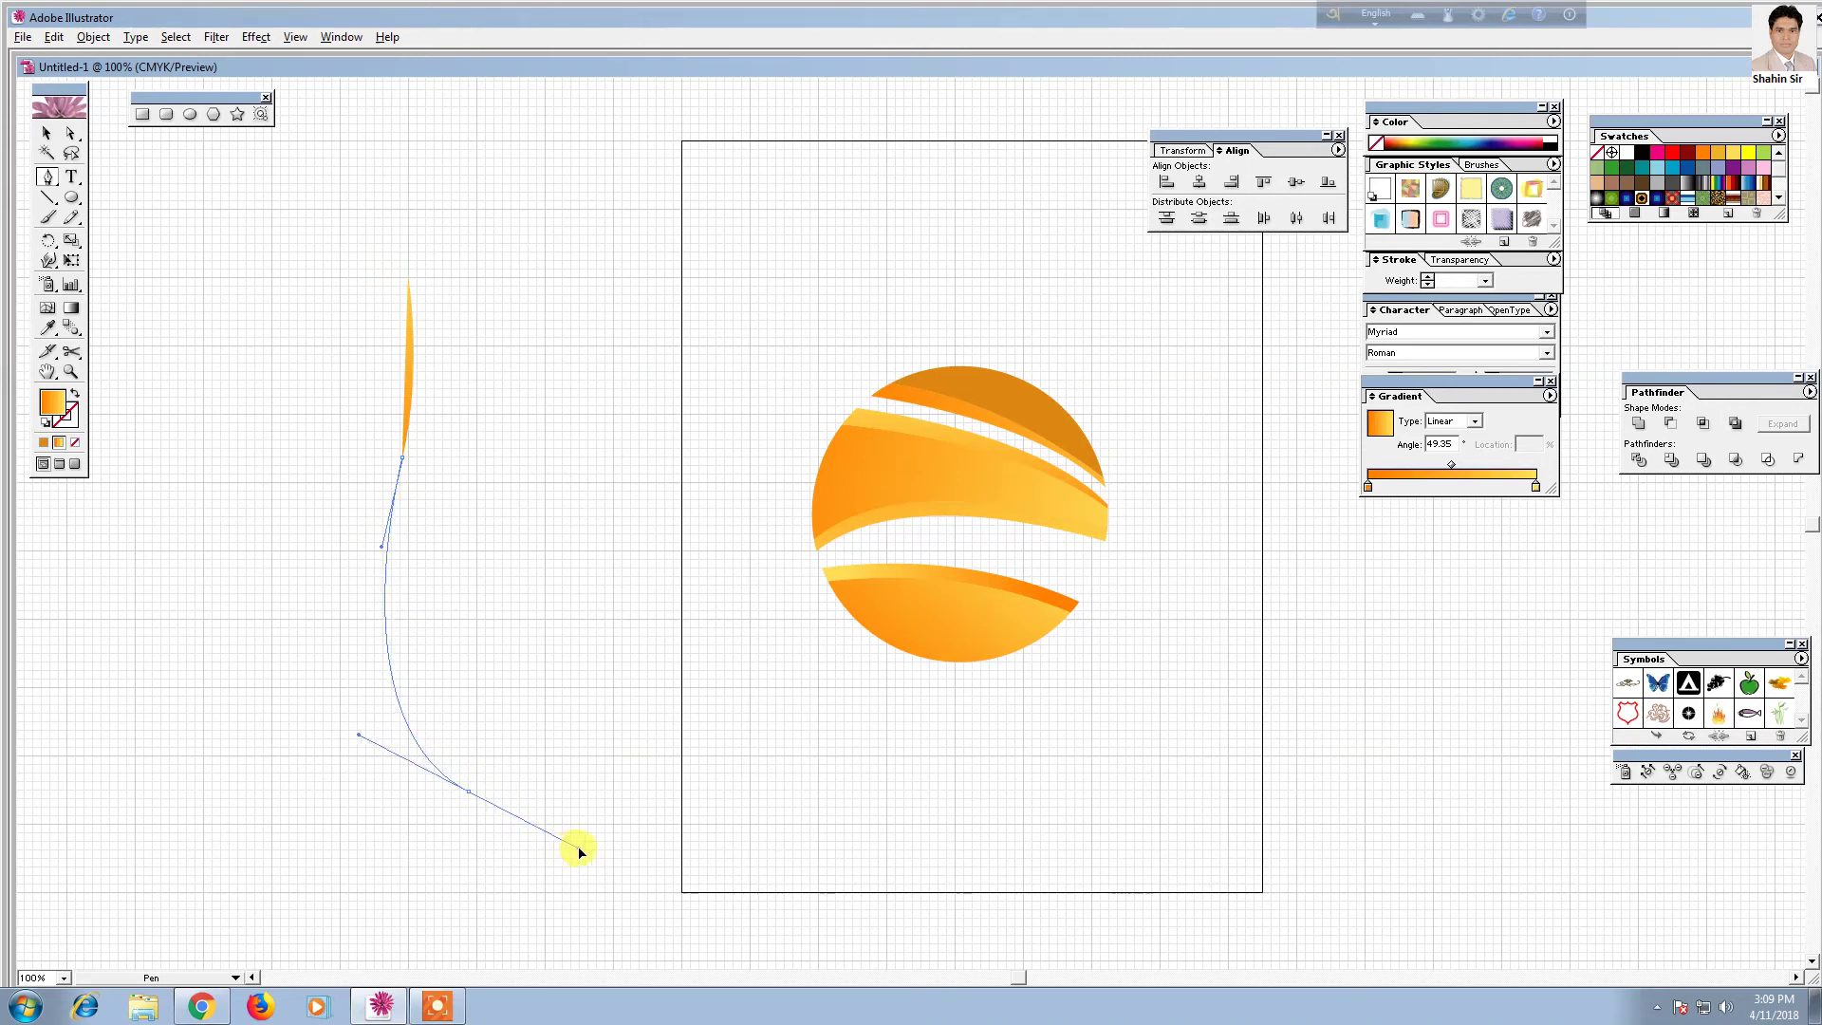
click(469, 792)
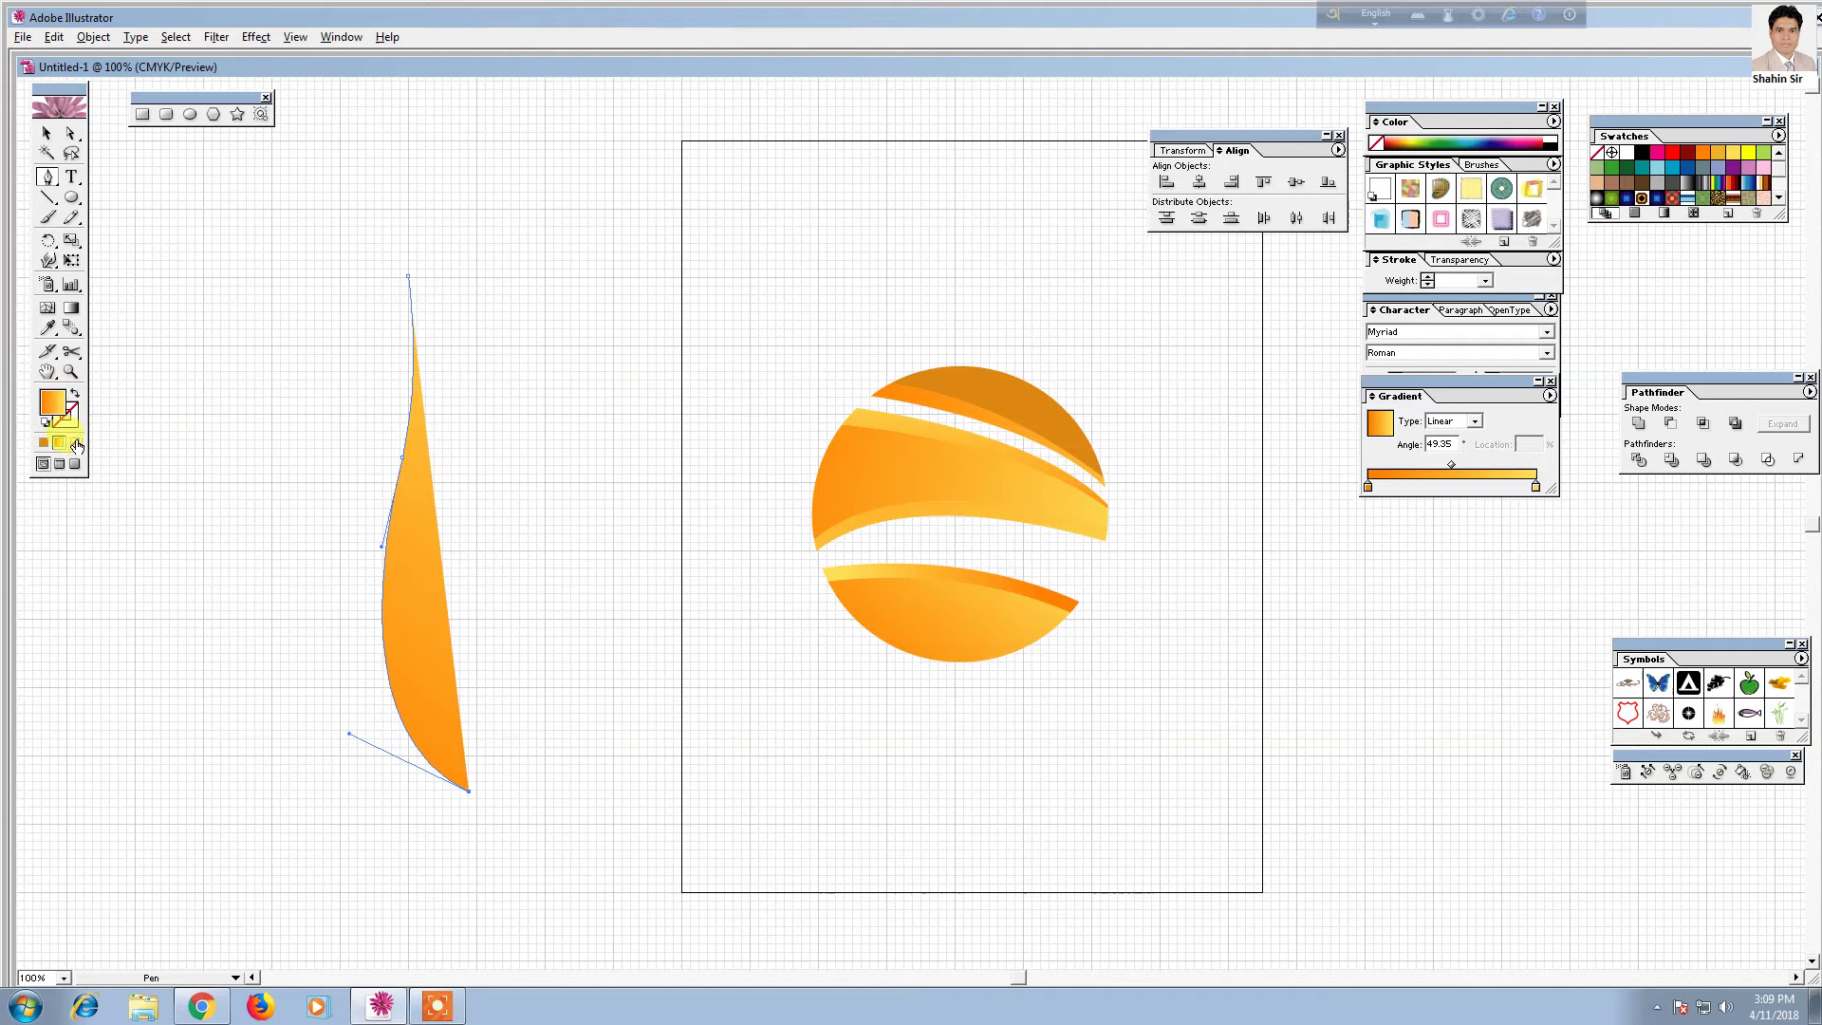
click(76, 443)
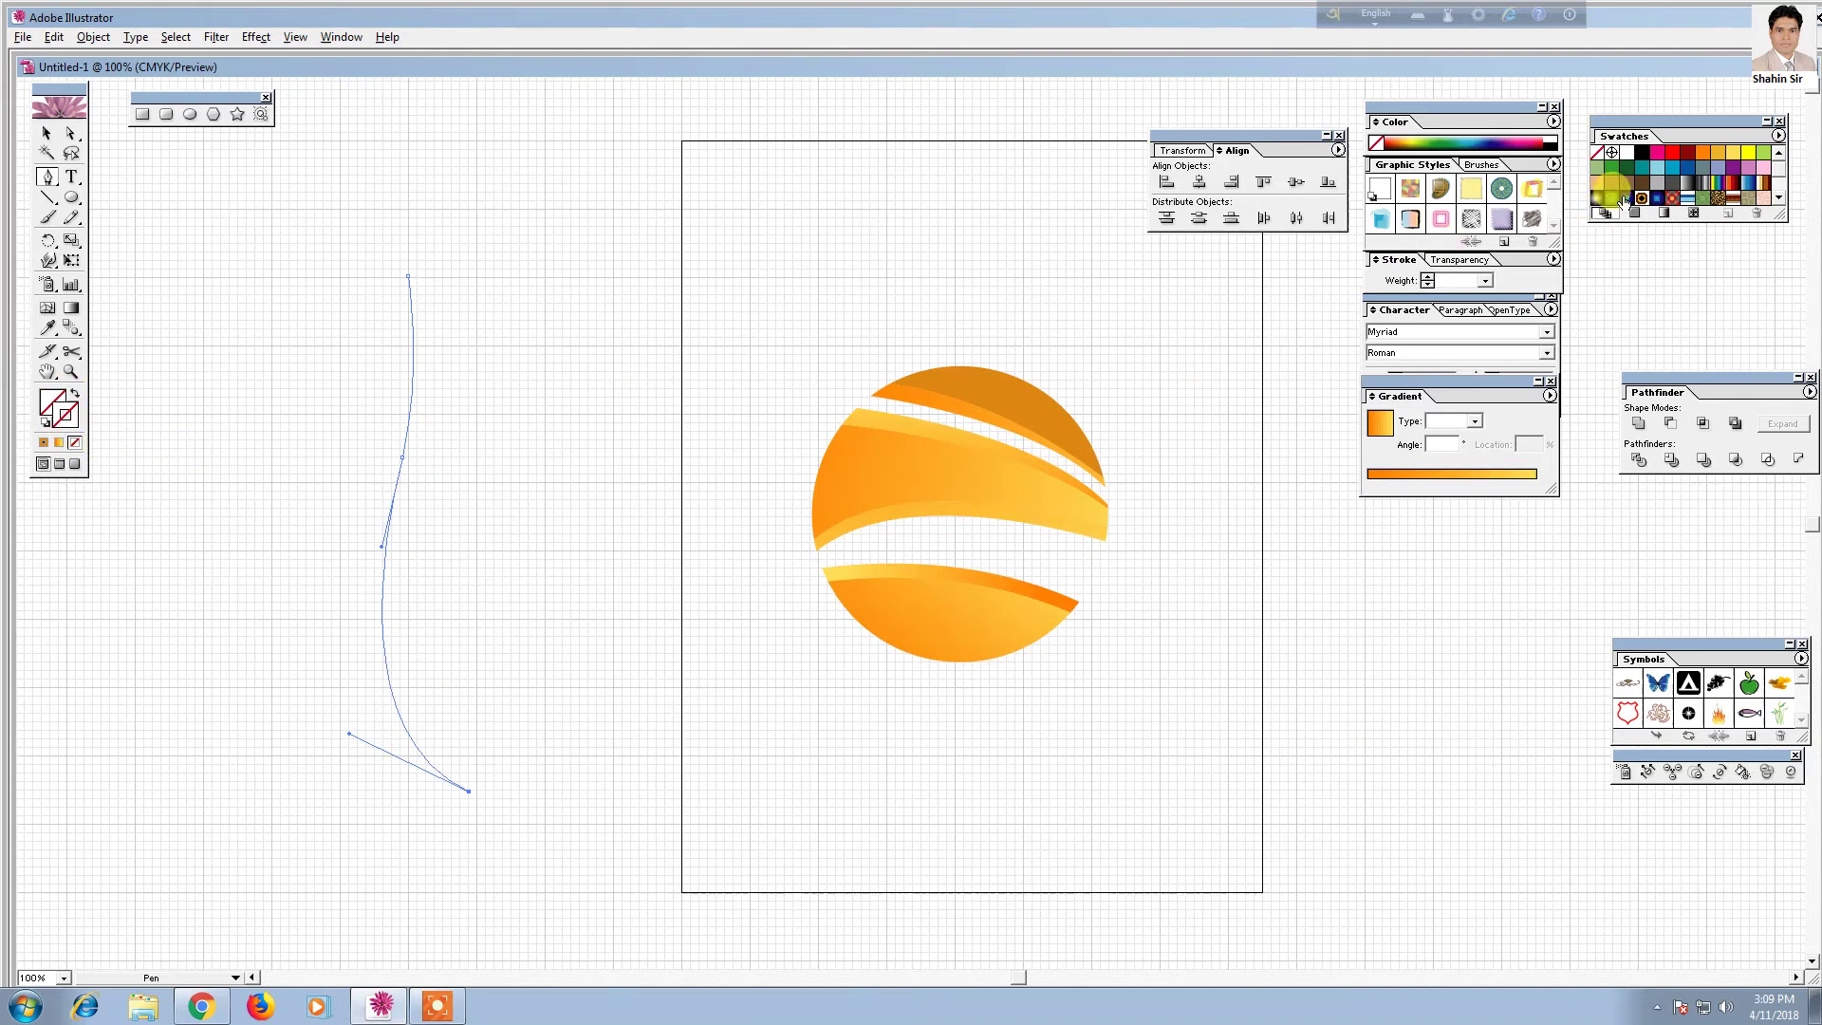
click(1615, 171)
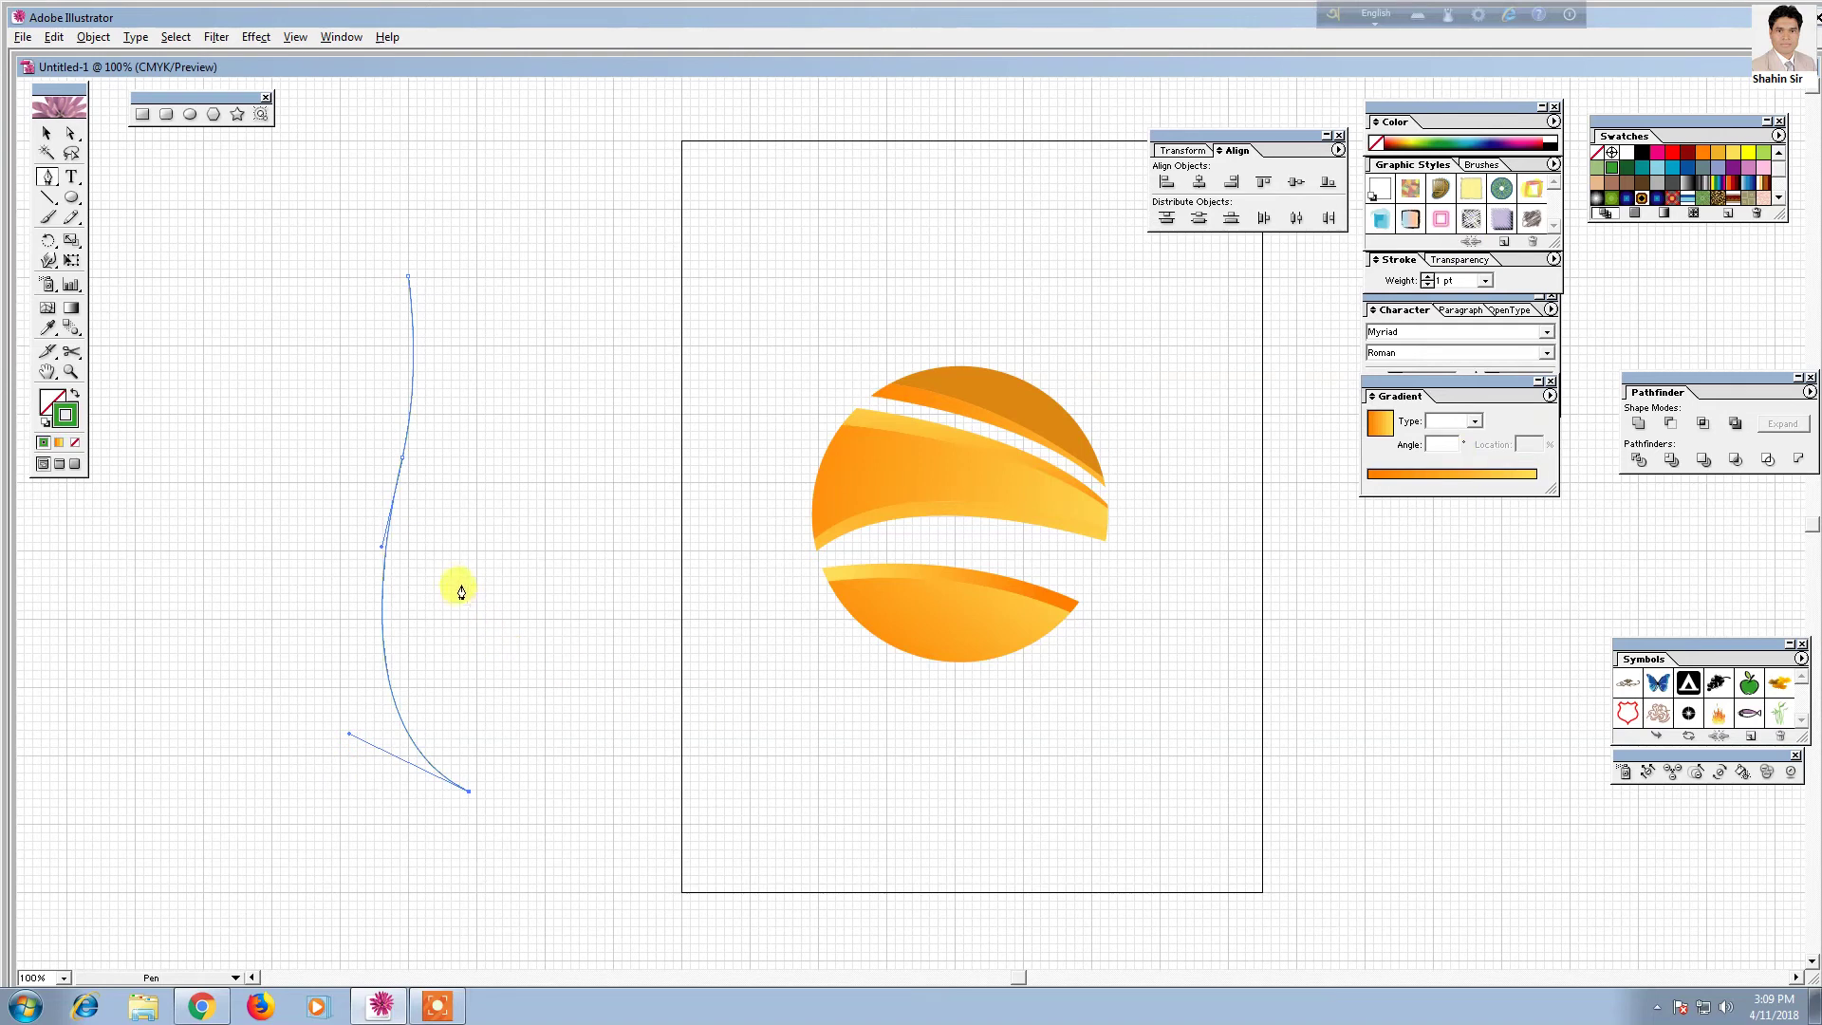
Add the leaf's curved inner vein and its rounded right side closing back at the top
drag(442, 524, 400, 368)
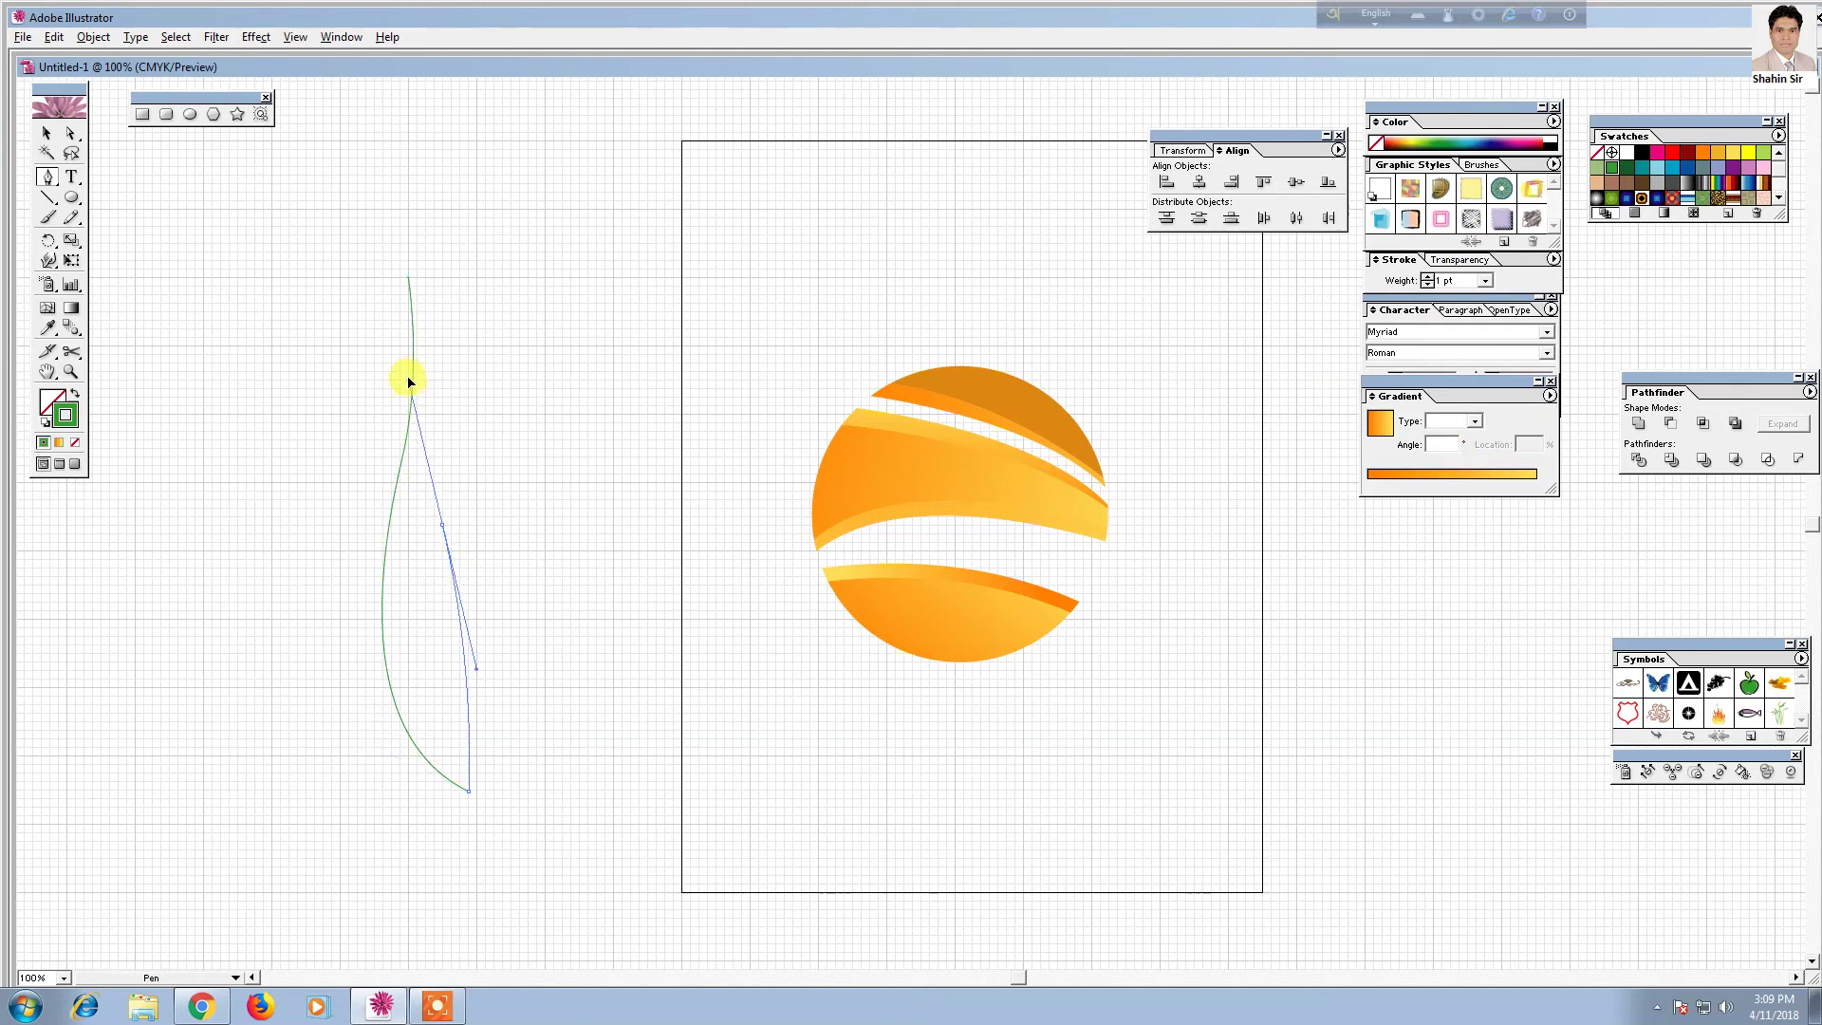
click(442, 527)
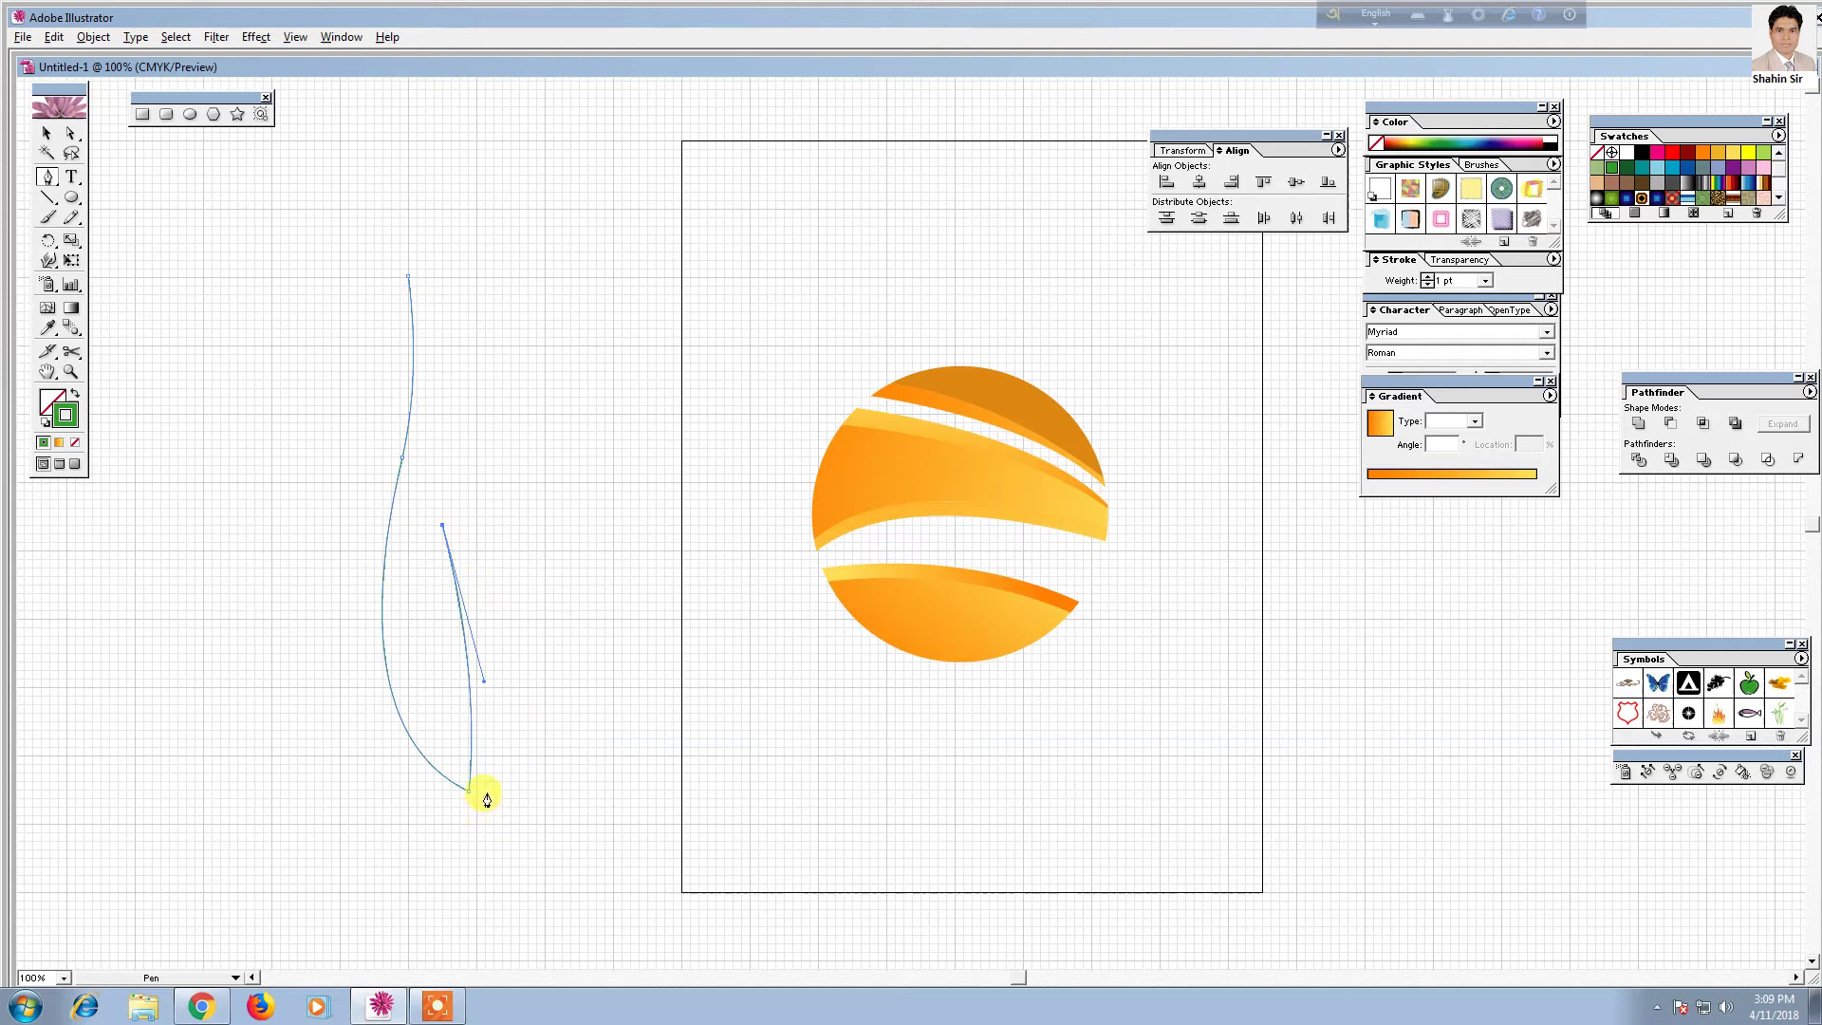
drag(489, 793, 478, 910)
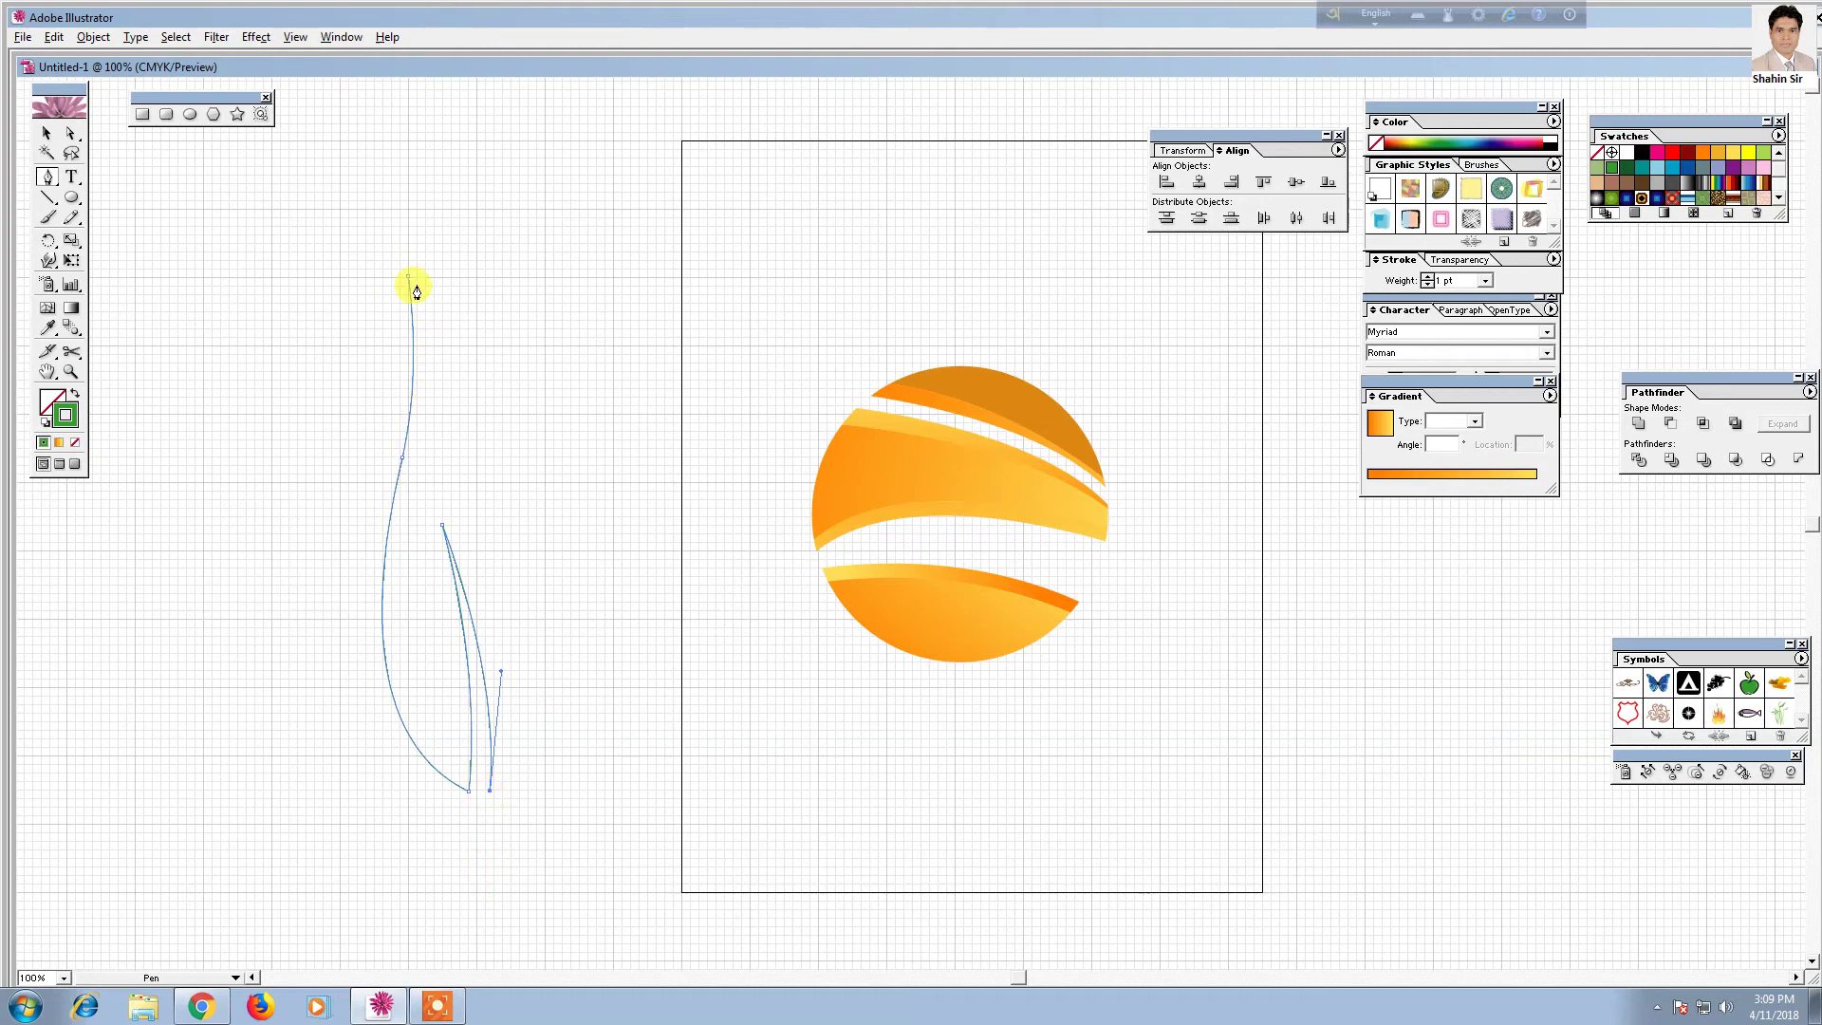
drag(408, 273, 133, 120)
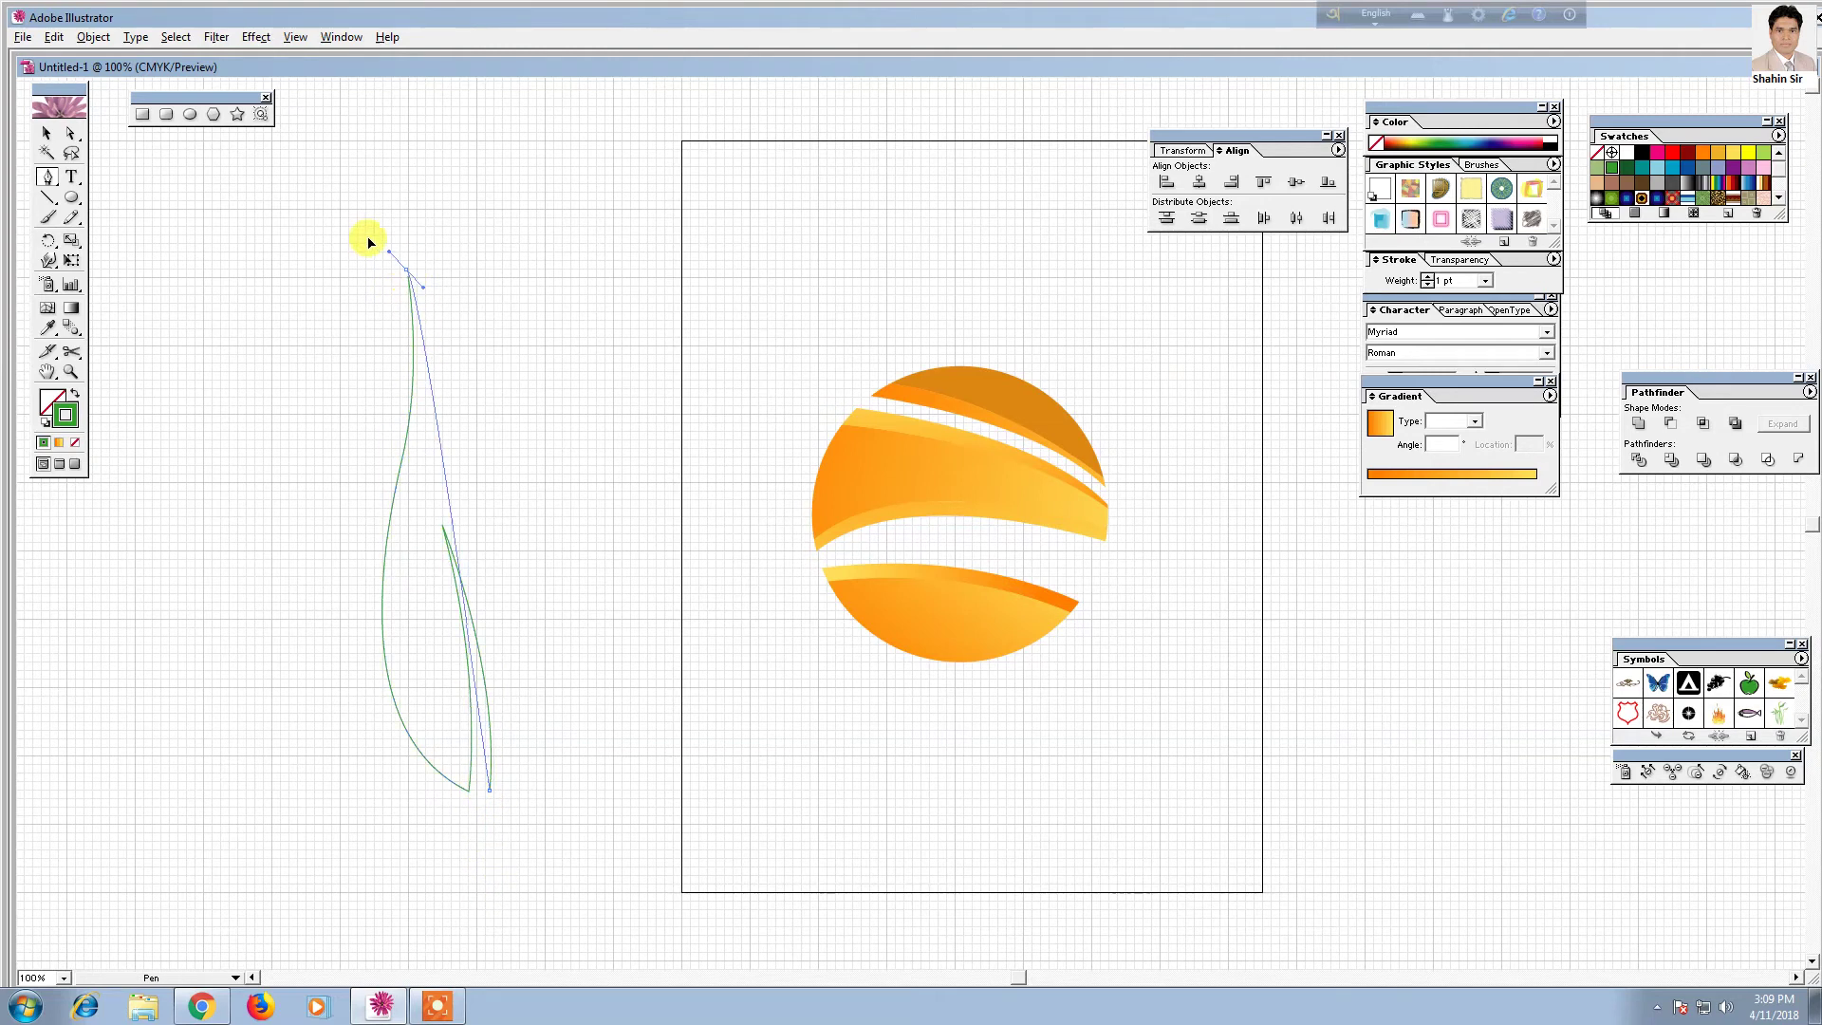
drag(133, 121, 132, 118)
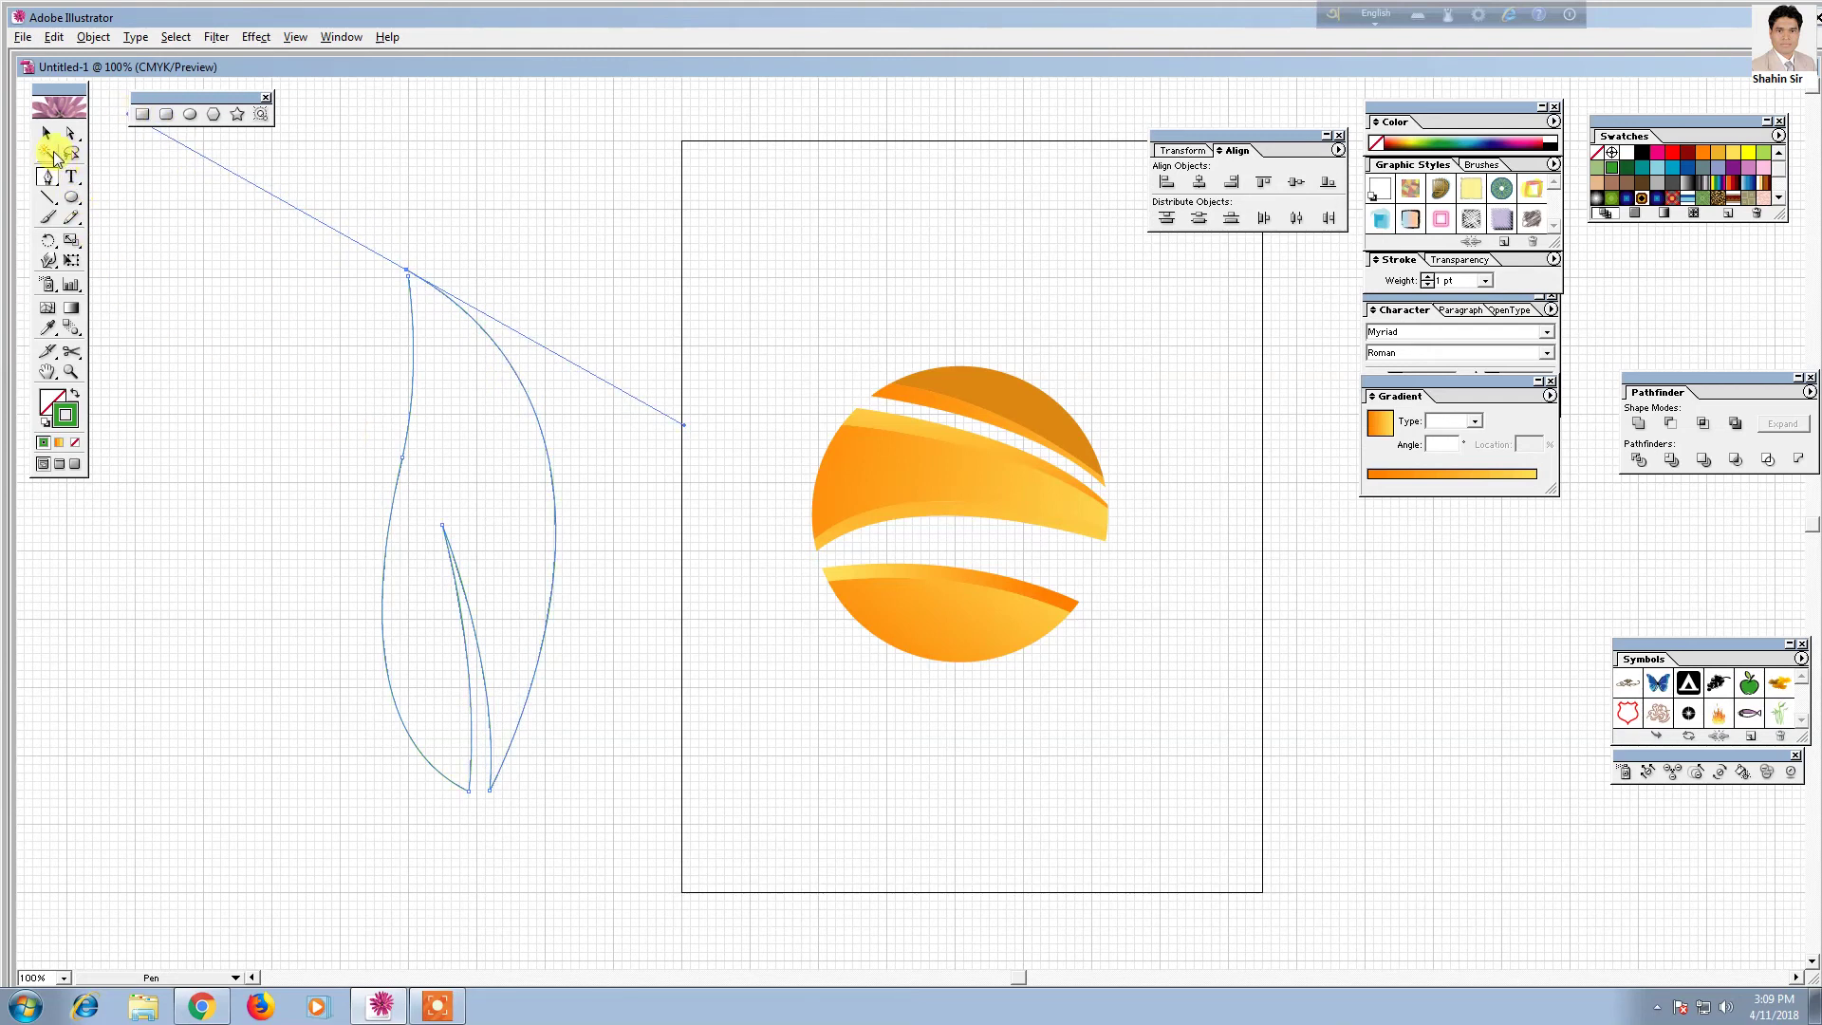
key(ctrl+z)
drag(408, 285, 136, 86)
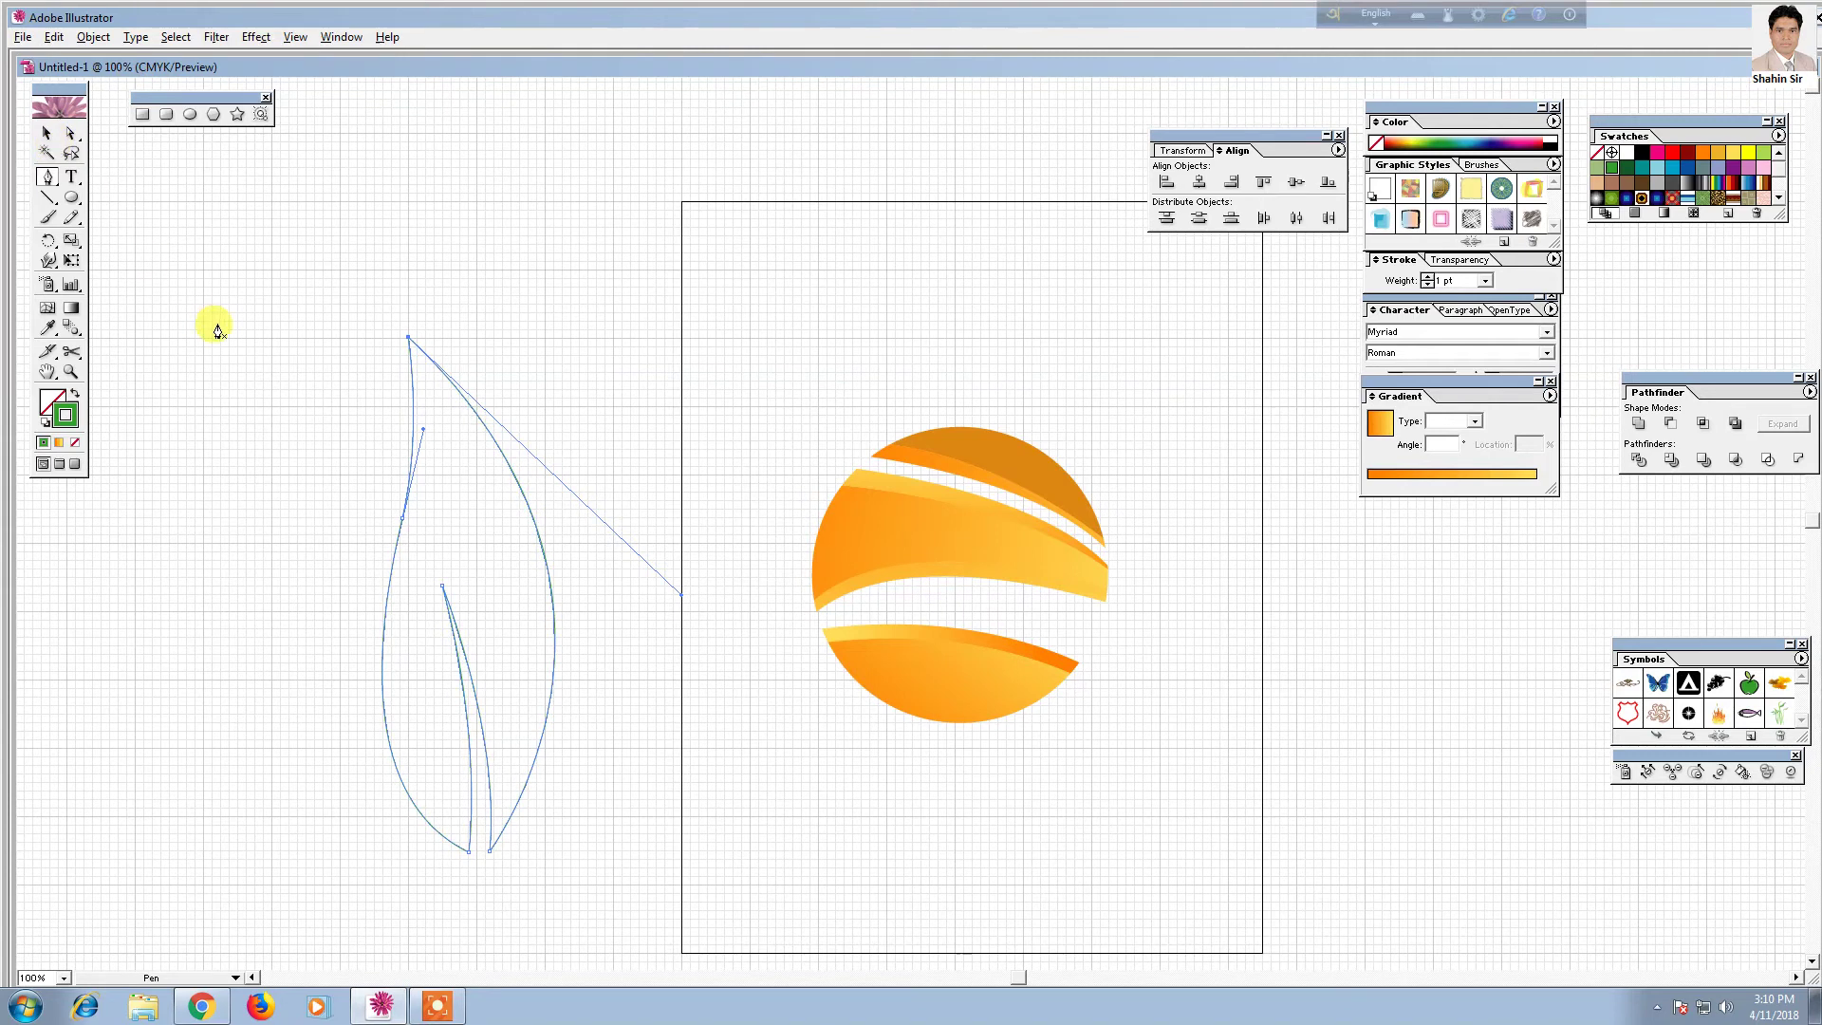
double_click(47, 134)
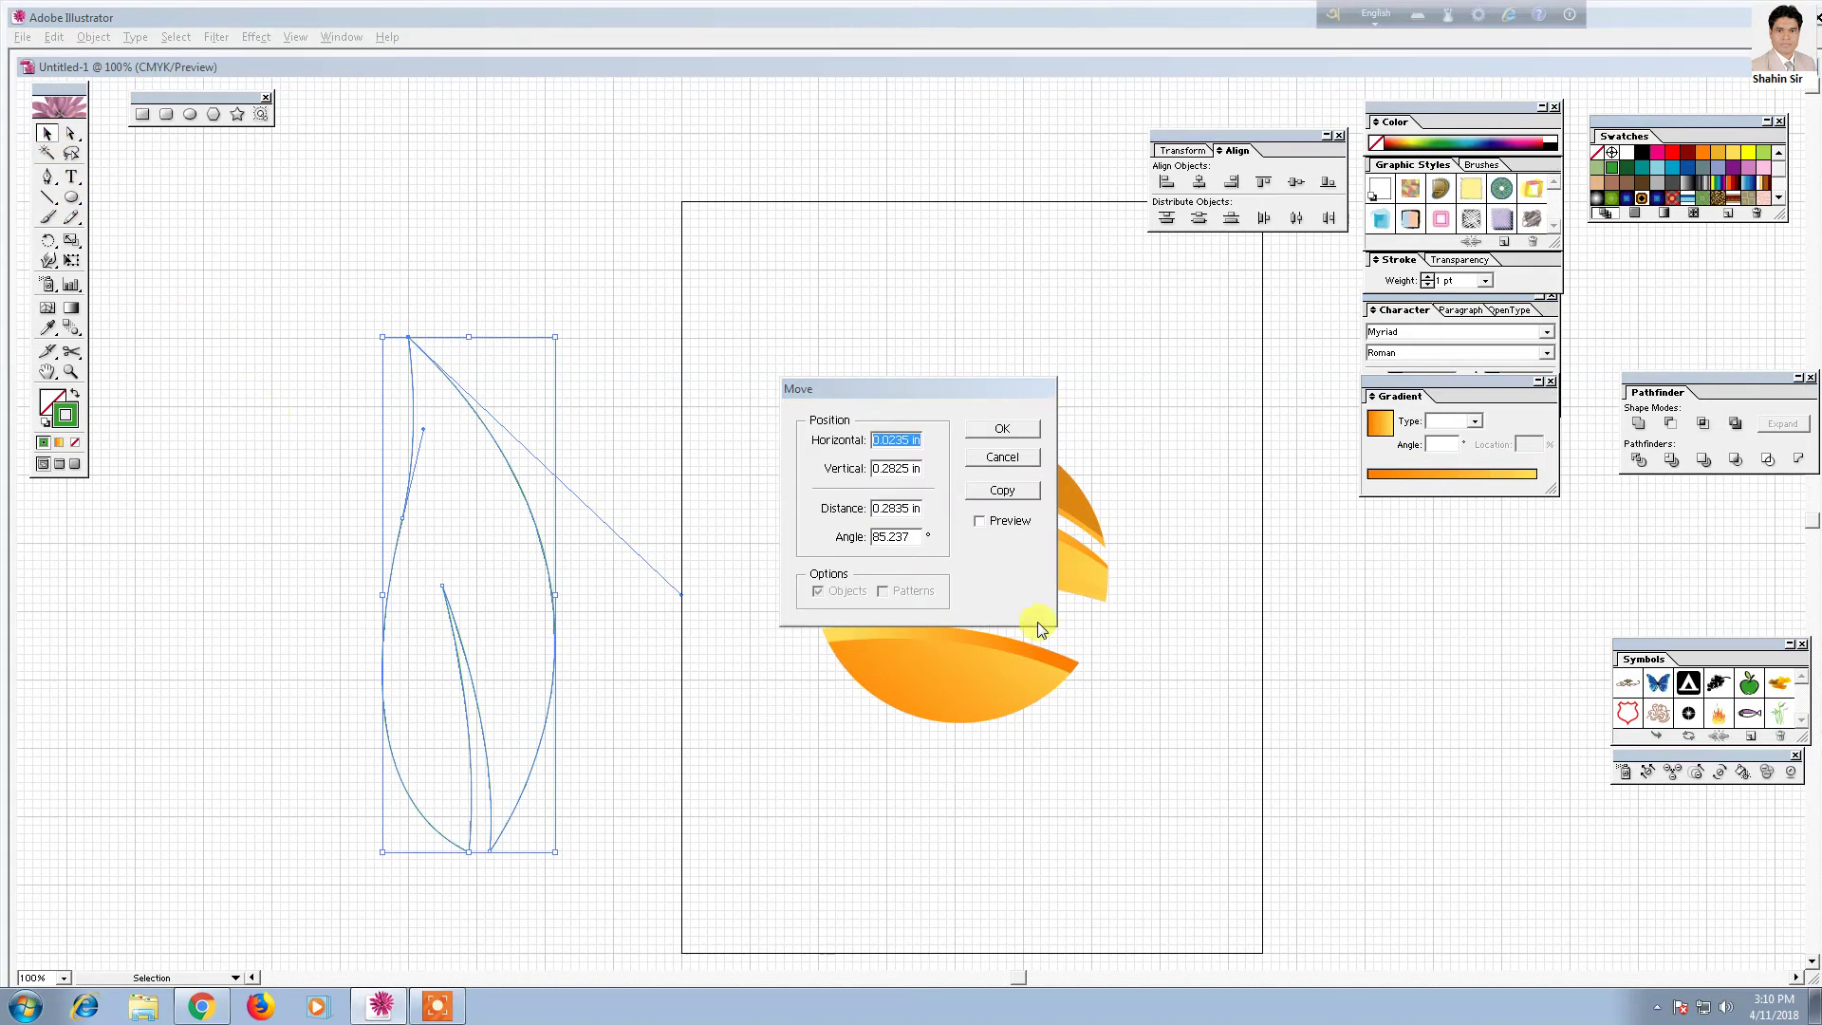
Move the leaf outline up and left, then select both leaf paths together
click(1006, 461)
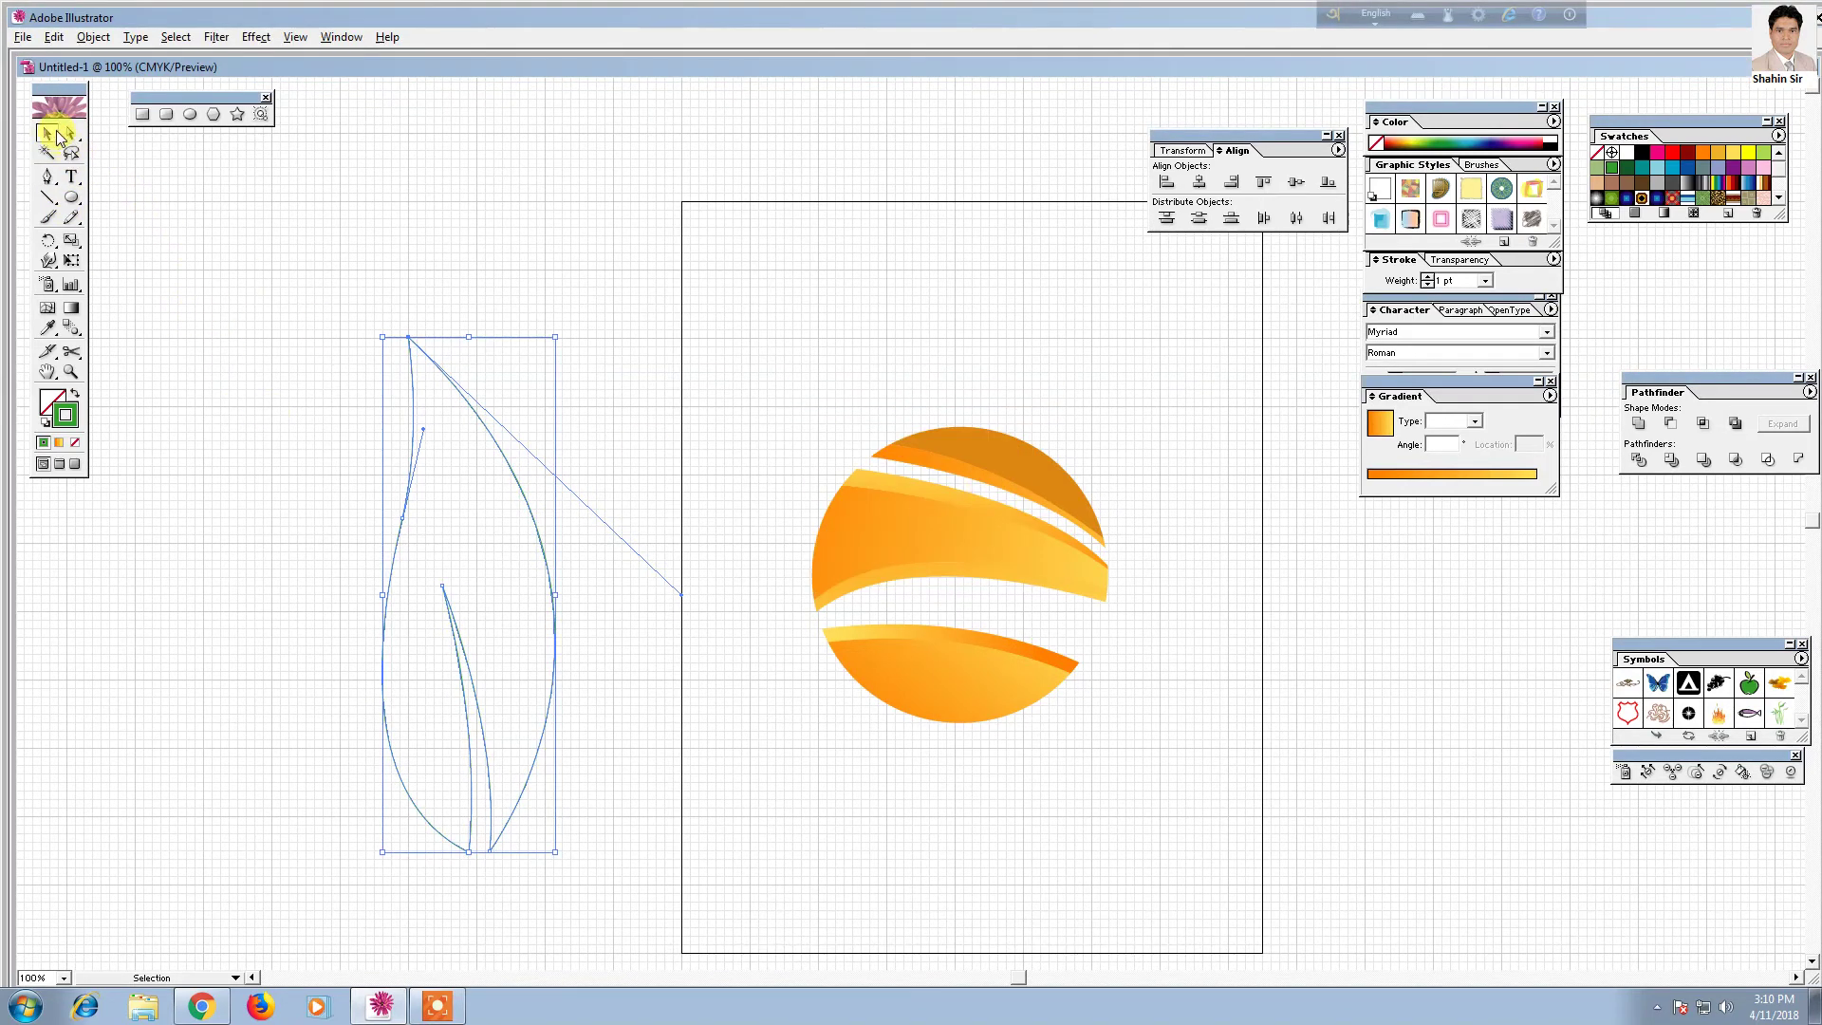
click(211, 276)
drag(317, 439, 427, 495)
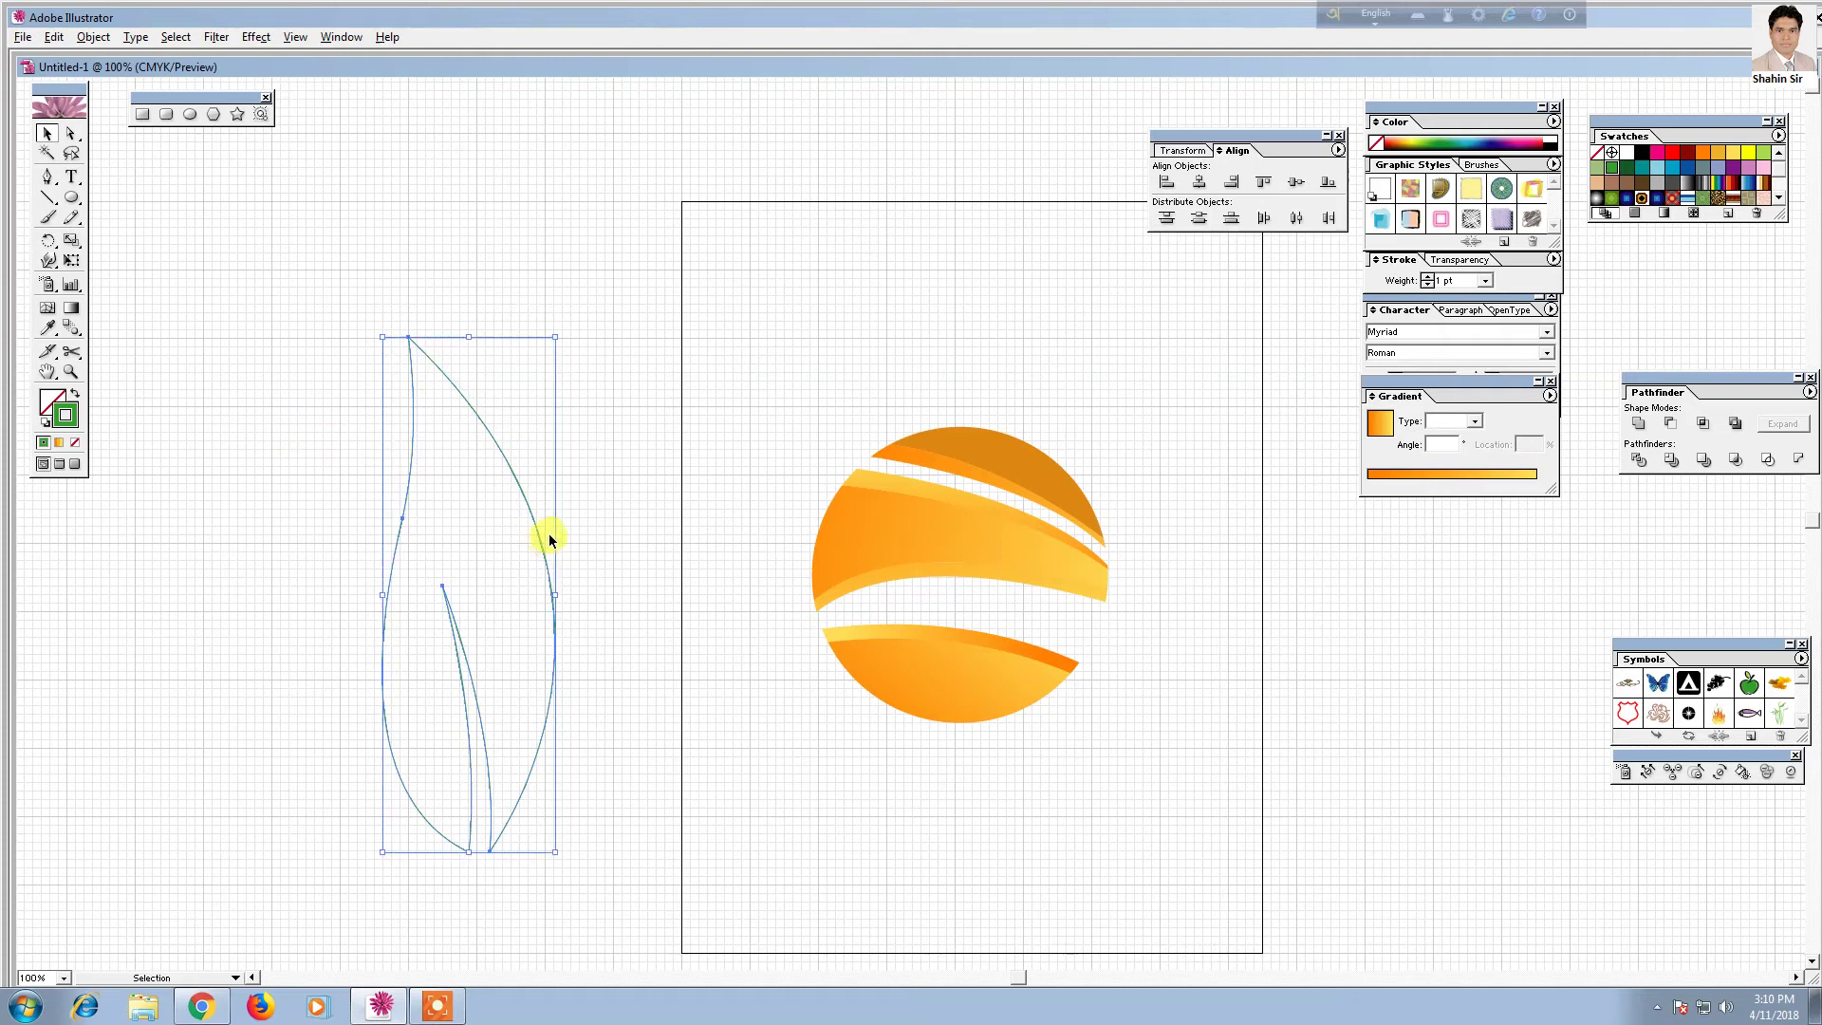
drag(537, 538, 508, 348)
click(577, 558)
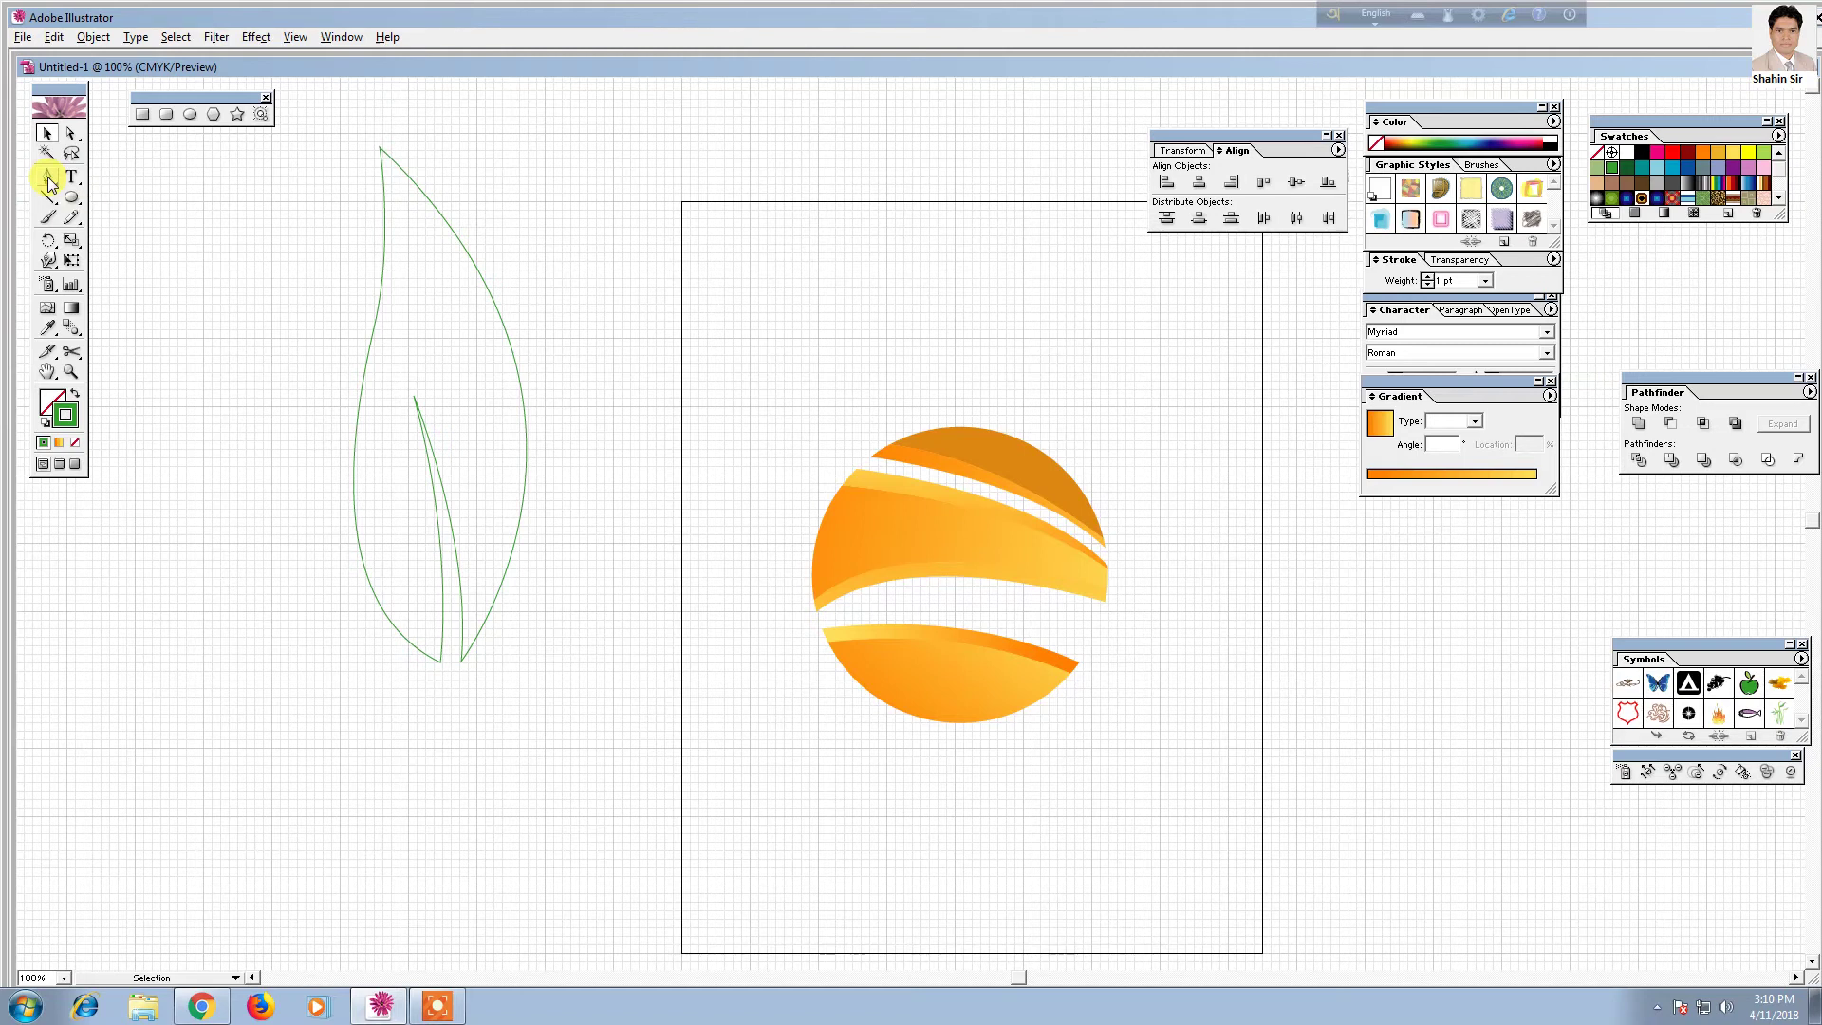
drag(288, 257, 451, 368)
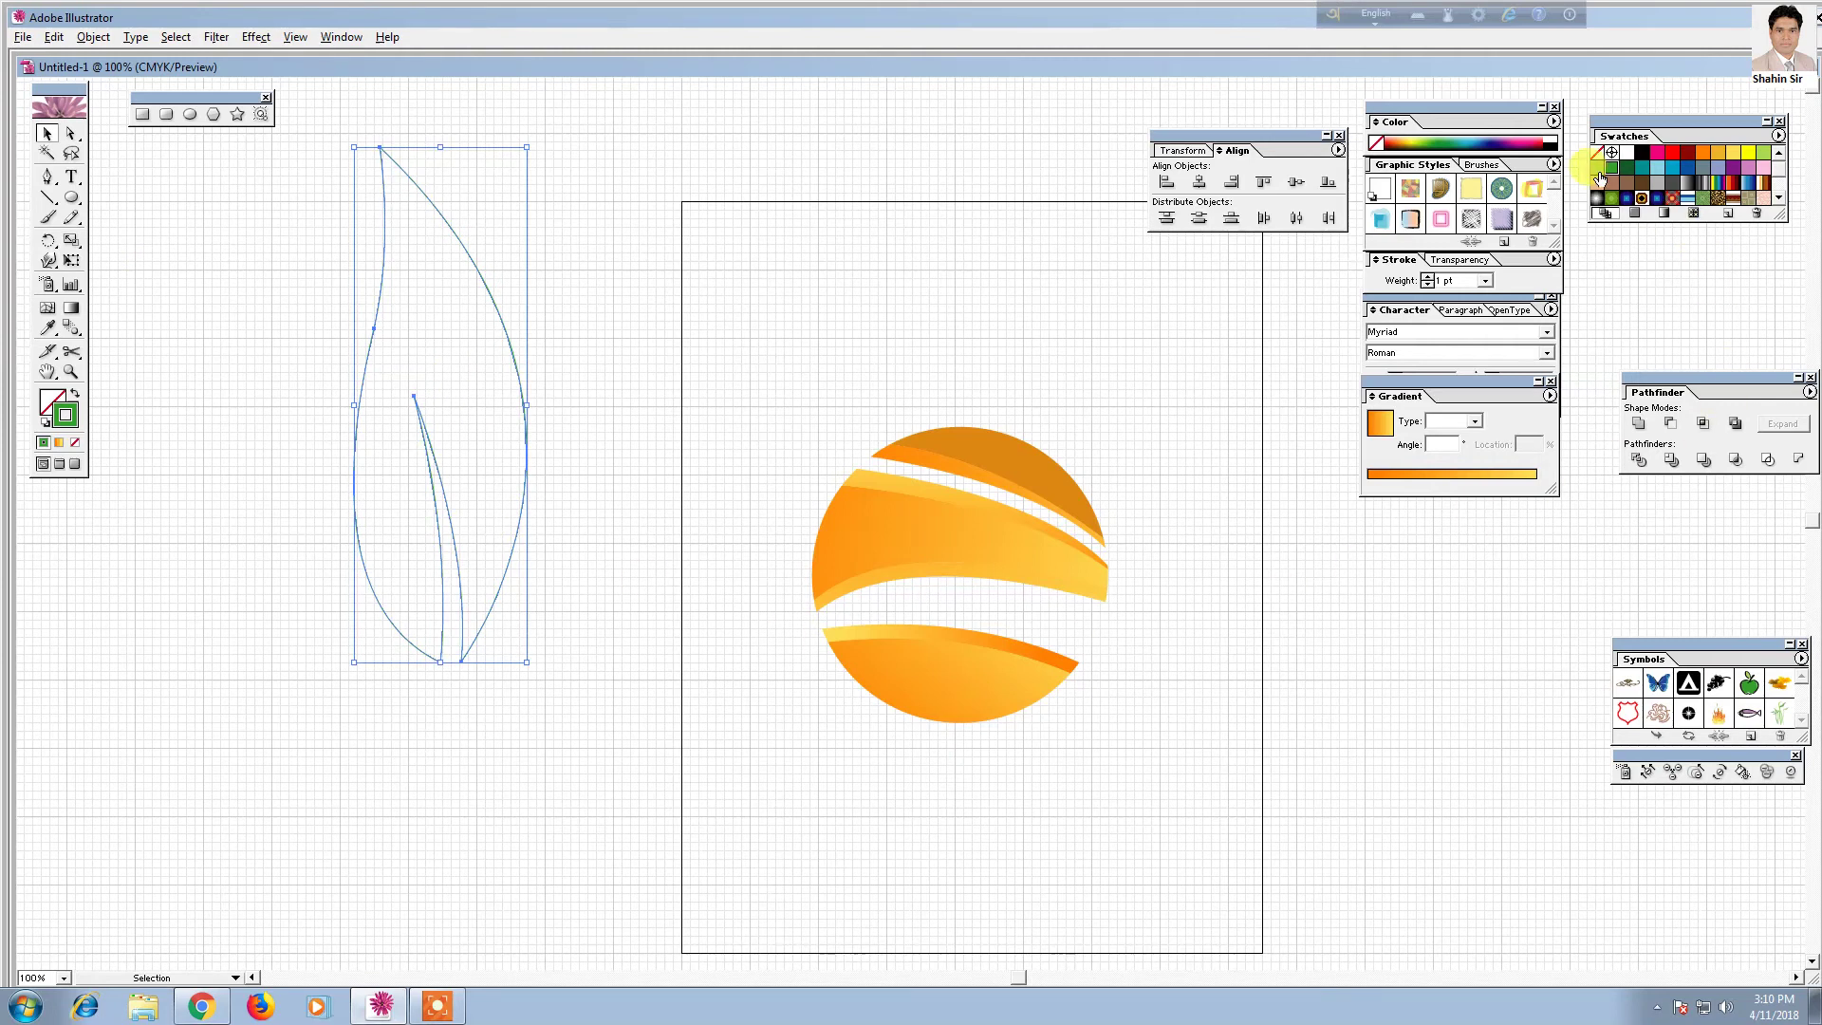
Swap the leaf's outline colour into its fill and scale the leaf down
click(77, 396)
drag(509, 549, 538, 533)
click(637, 662)
click(528, 446)
click(633, 567)
click(532, 528)
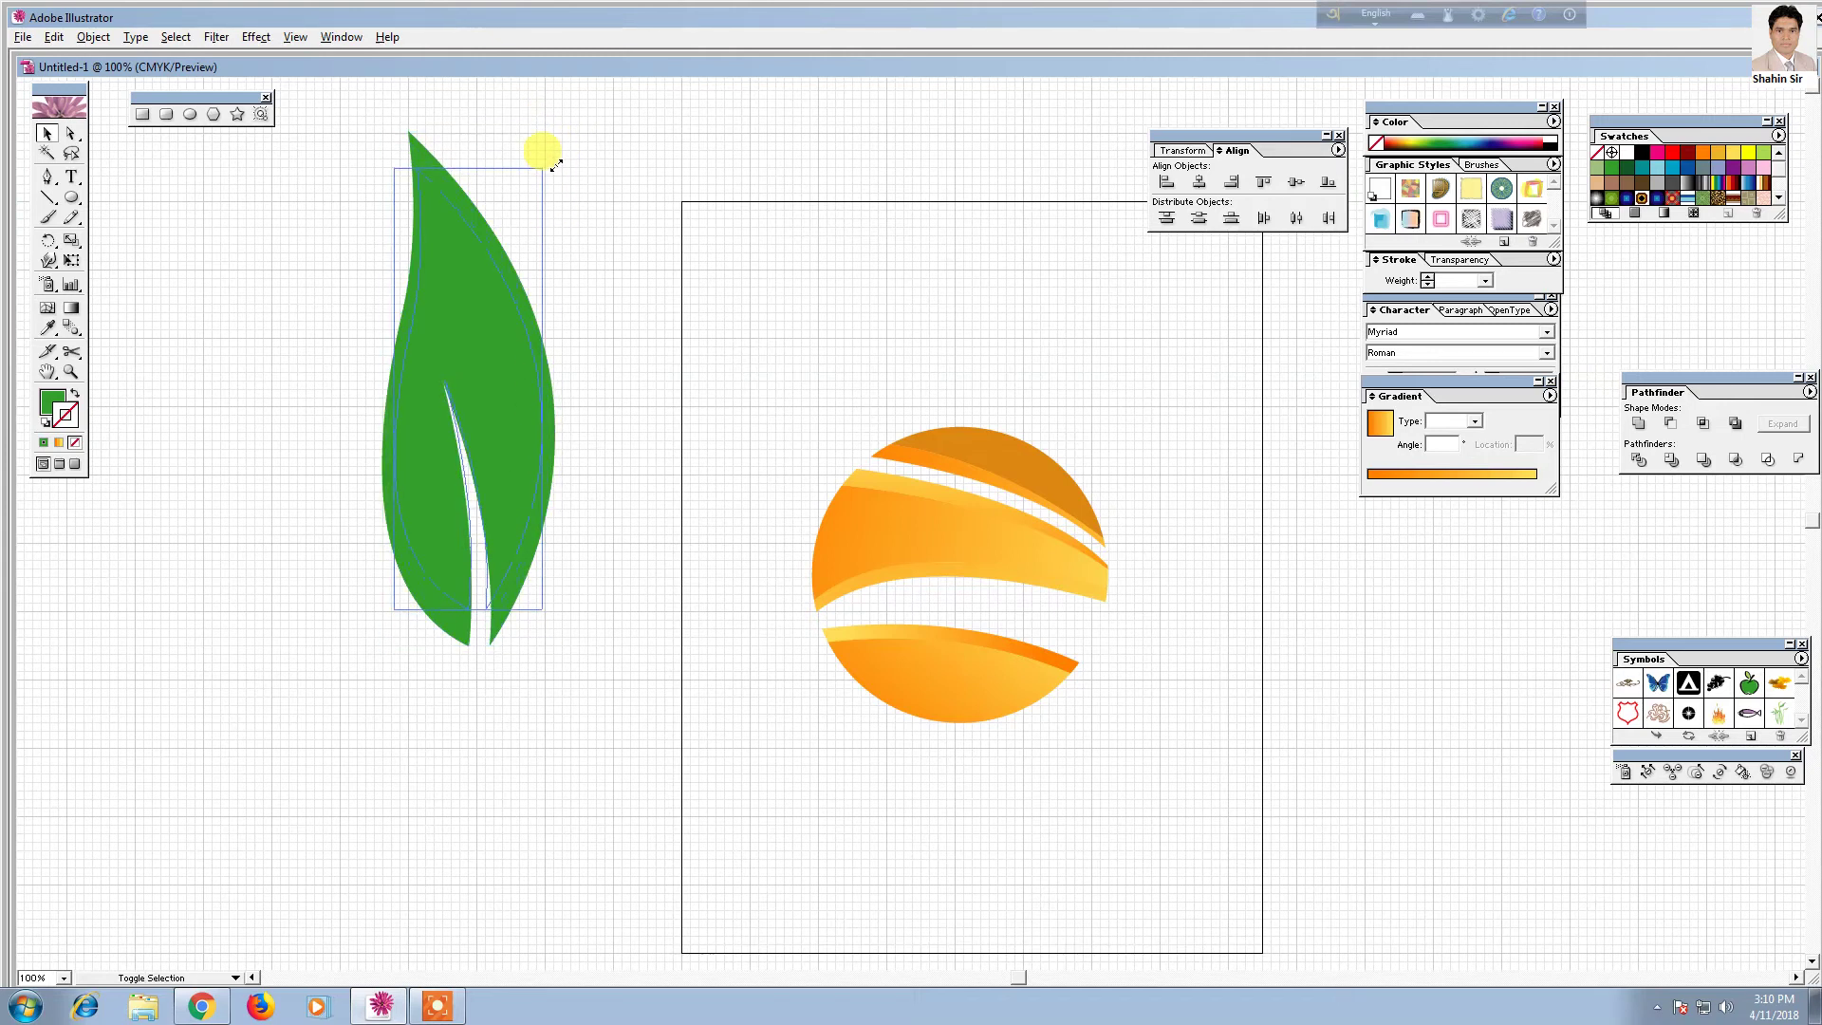
drag(555, 128, 540, 179)
click(553, 456)
drag(524, 444, 523, 436)
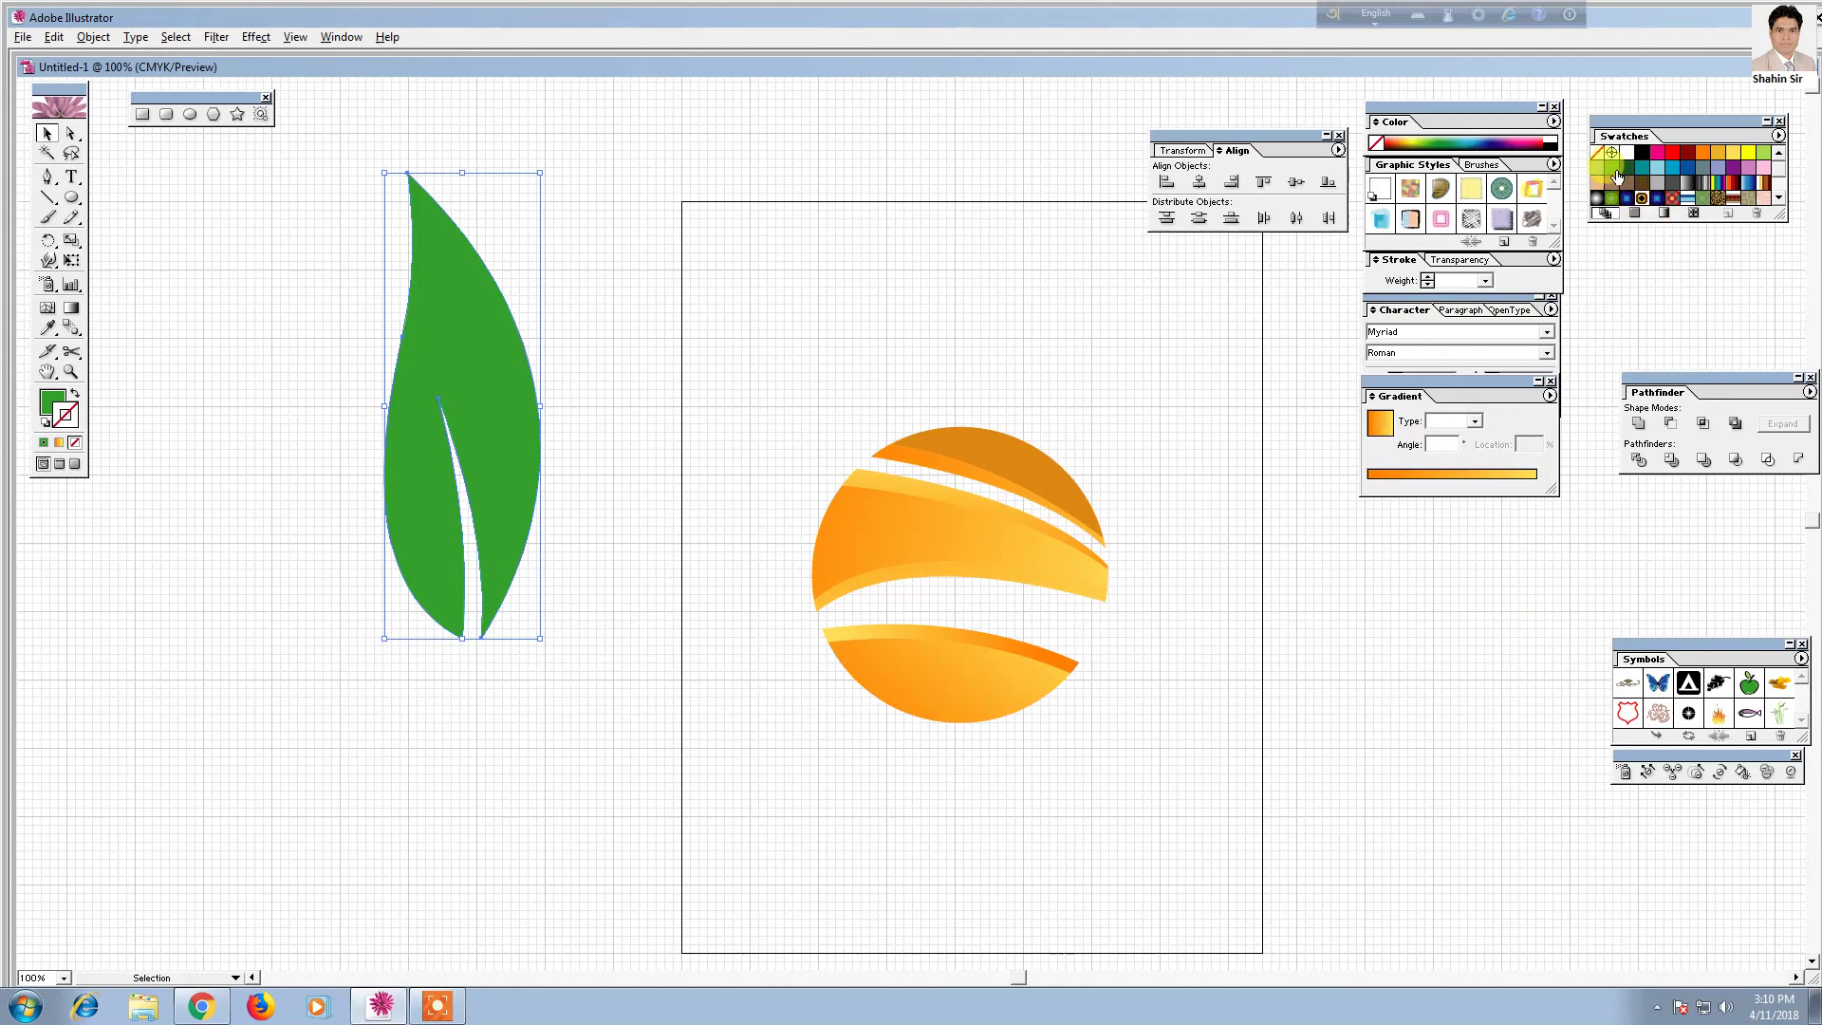
Fill the leaf with a gradient running from orange at its base to green at its tip
drag(1617, 172, 1538, 483)
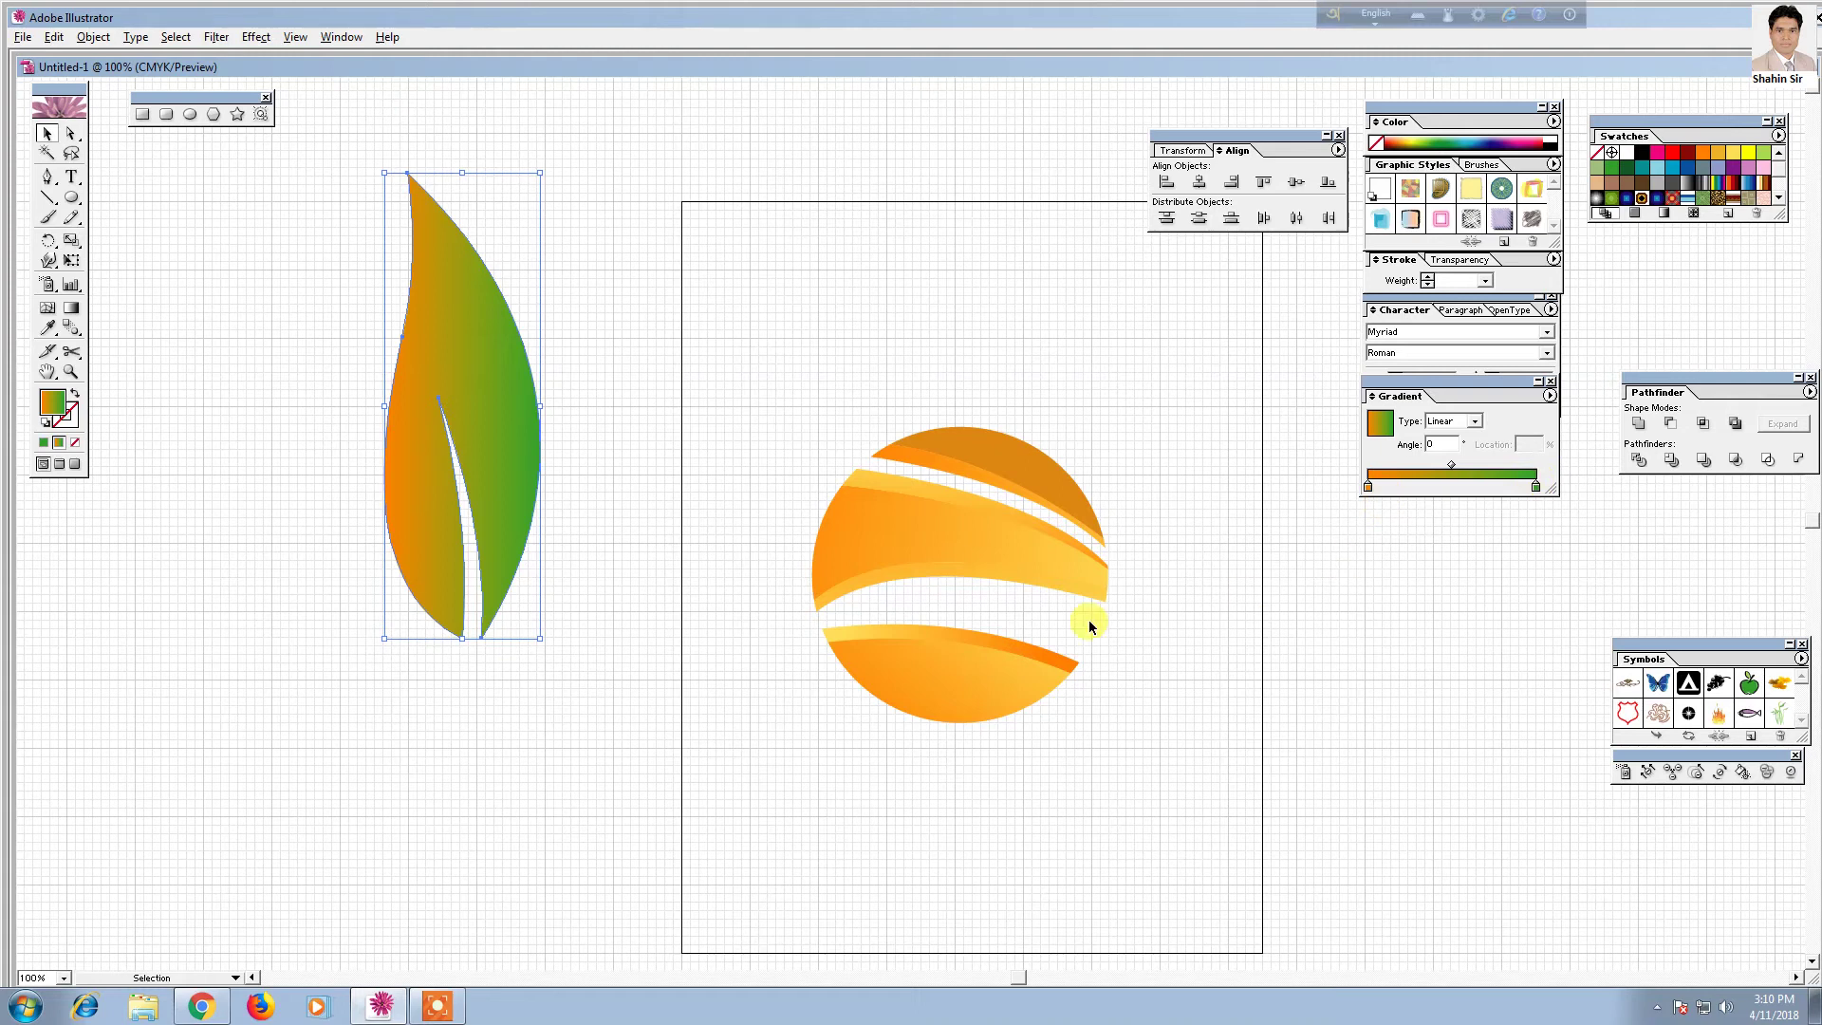
click(76, 313)
drag(390, 195, 392, 716)
drag(460, 474, 468, 171)
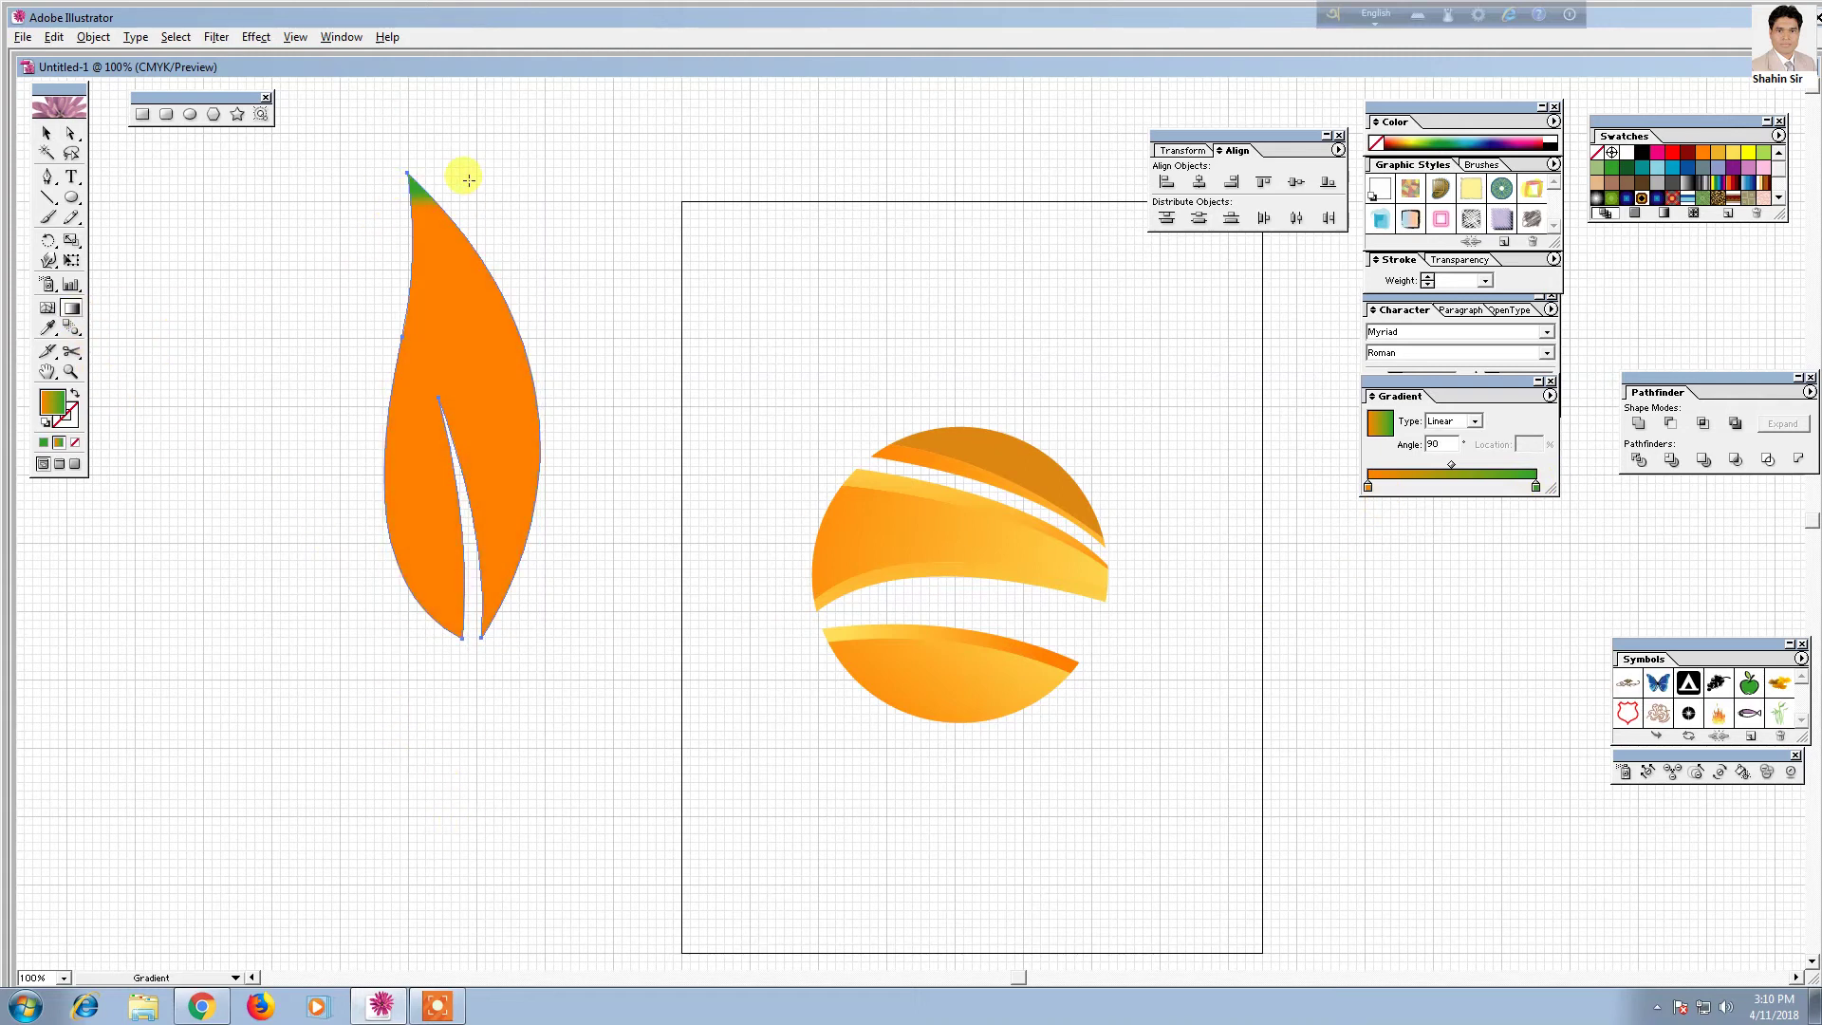
drag(456, 698, 565, 141)
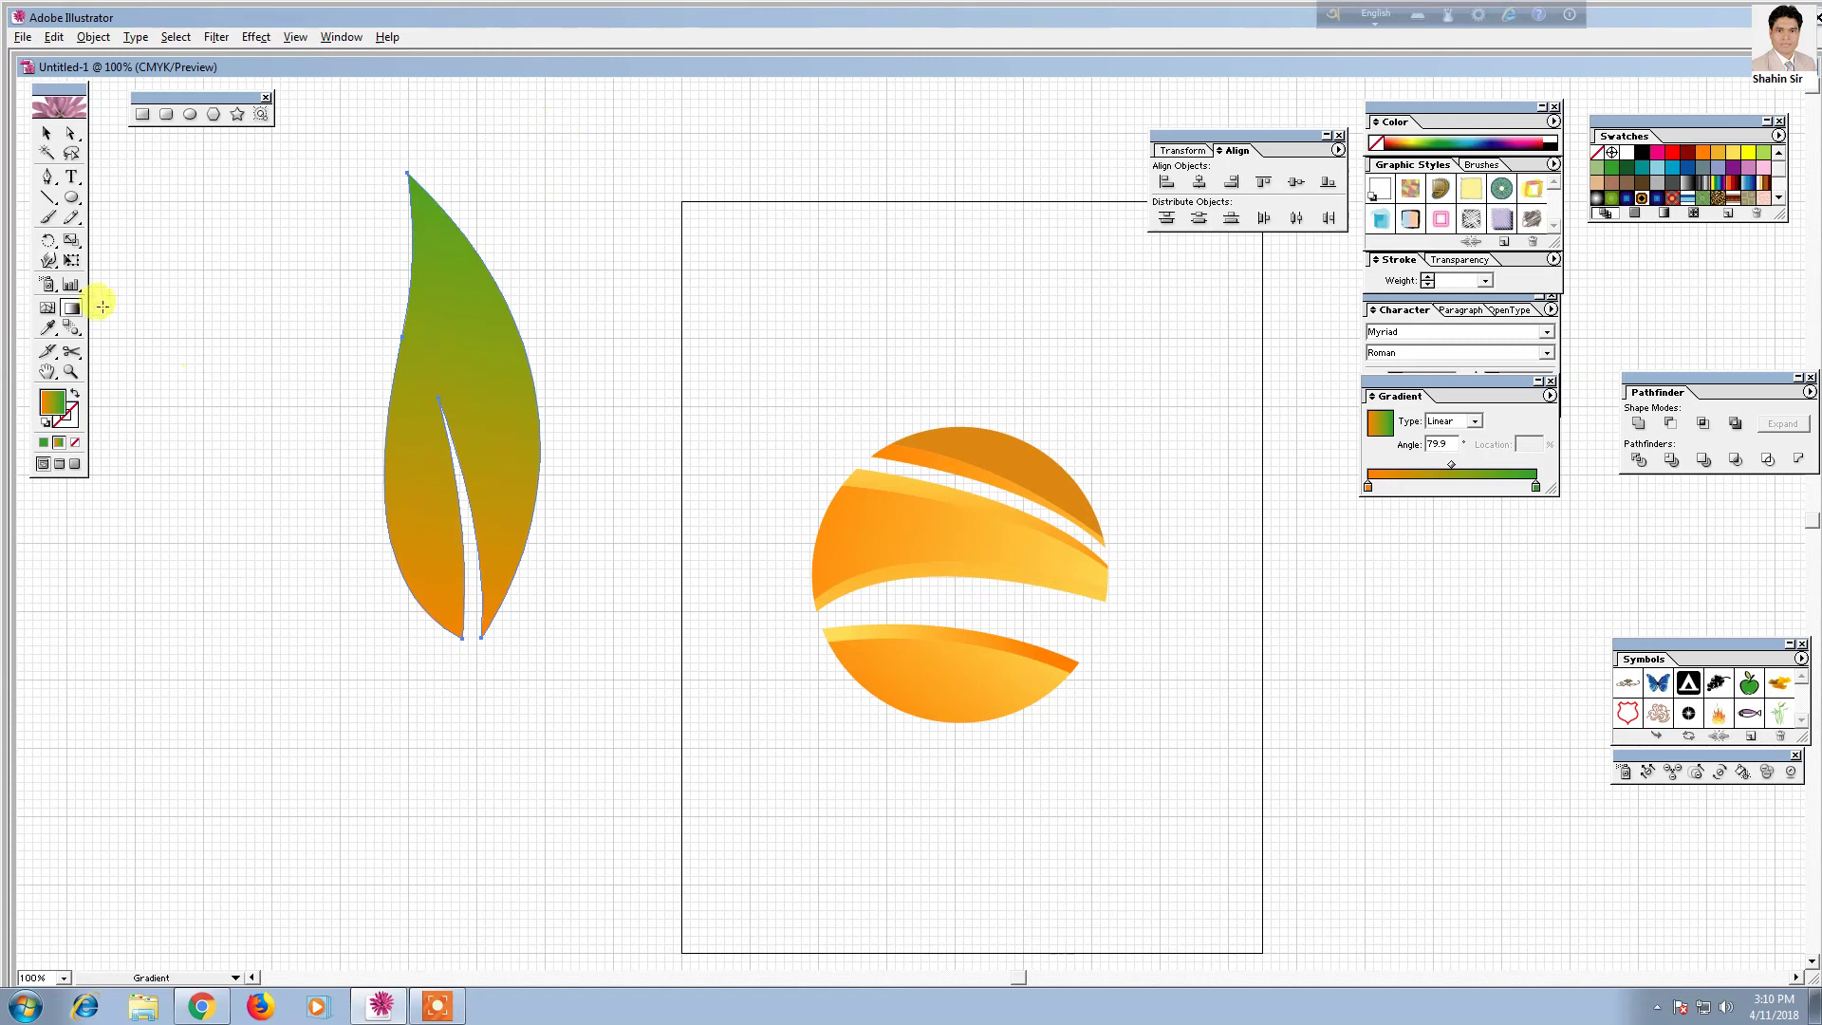
click(47, 134)
click(351, 693)
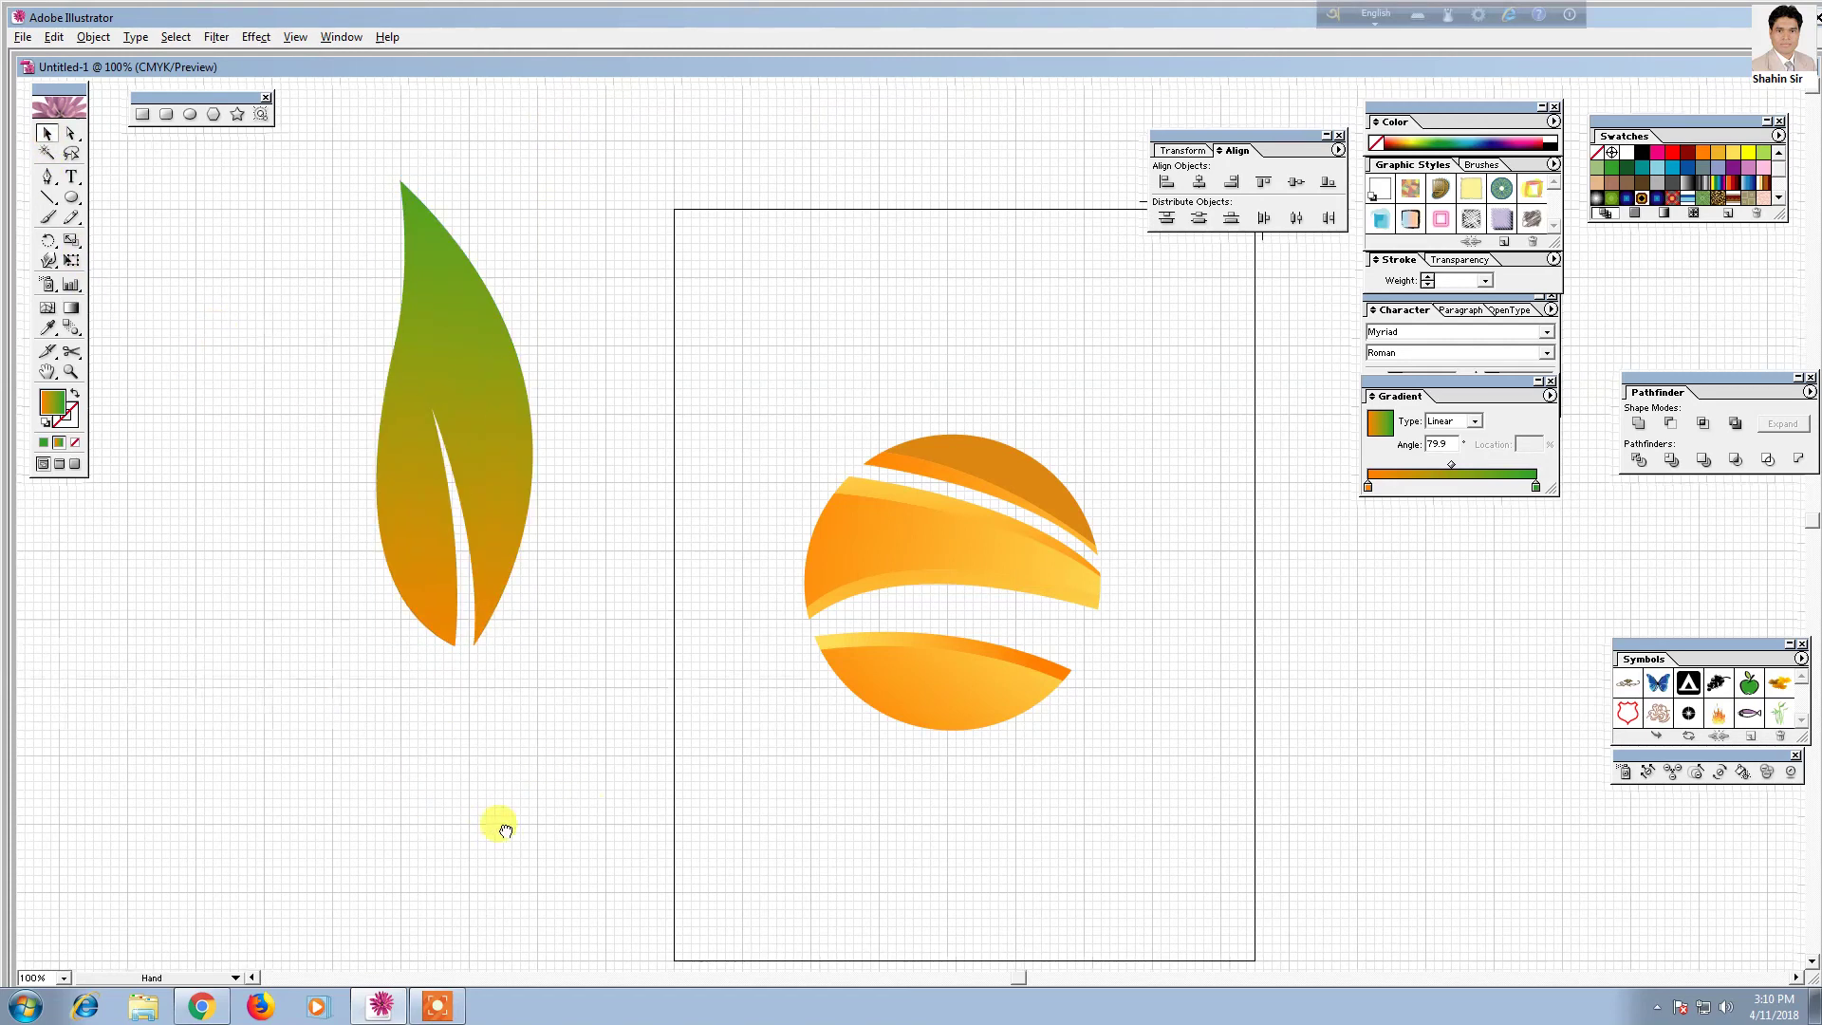
Move the leaf above the orange sphere, tilt it counter-clockwise and shrink it to two-thirds
scroll(500, 829, right, 2)
scroll(501, 830, up, 1)
mouse_move(418, 555)
mouse_down()
mouse_move(710, 427)
mouse_move(773, 578)
mouse_up()
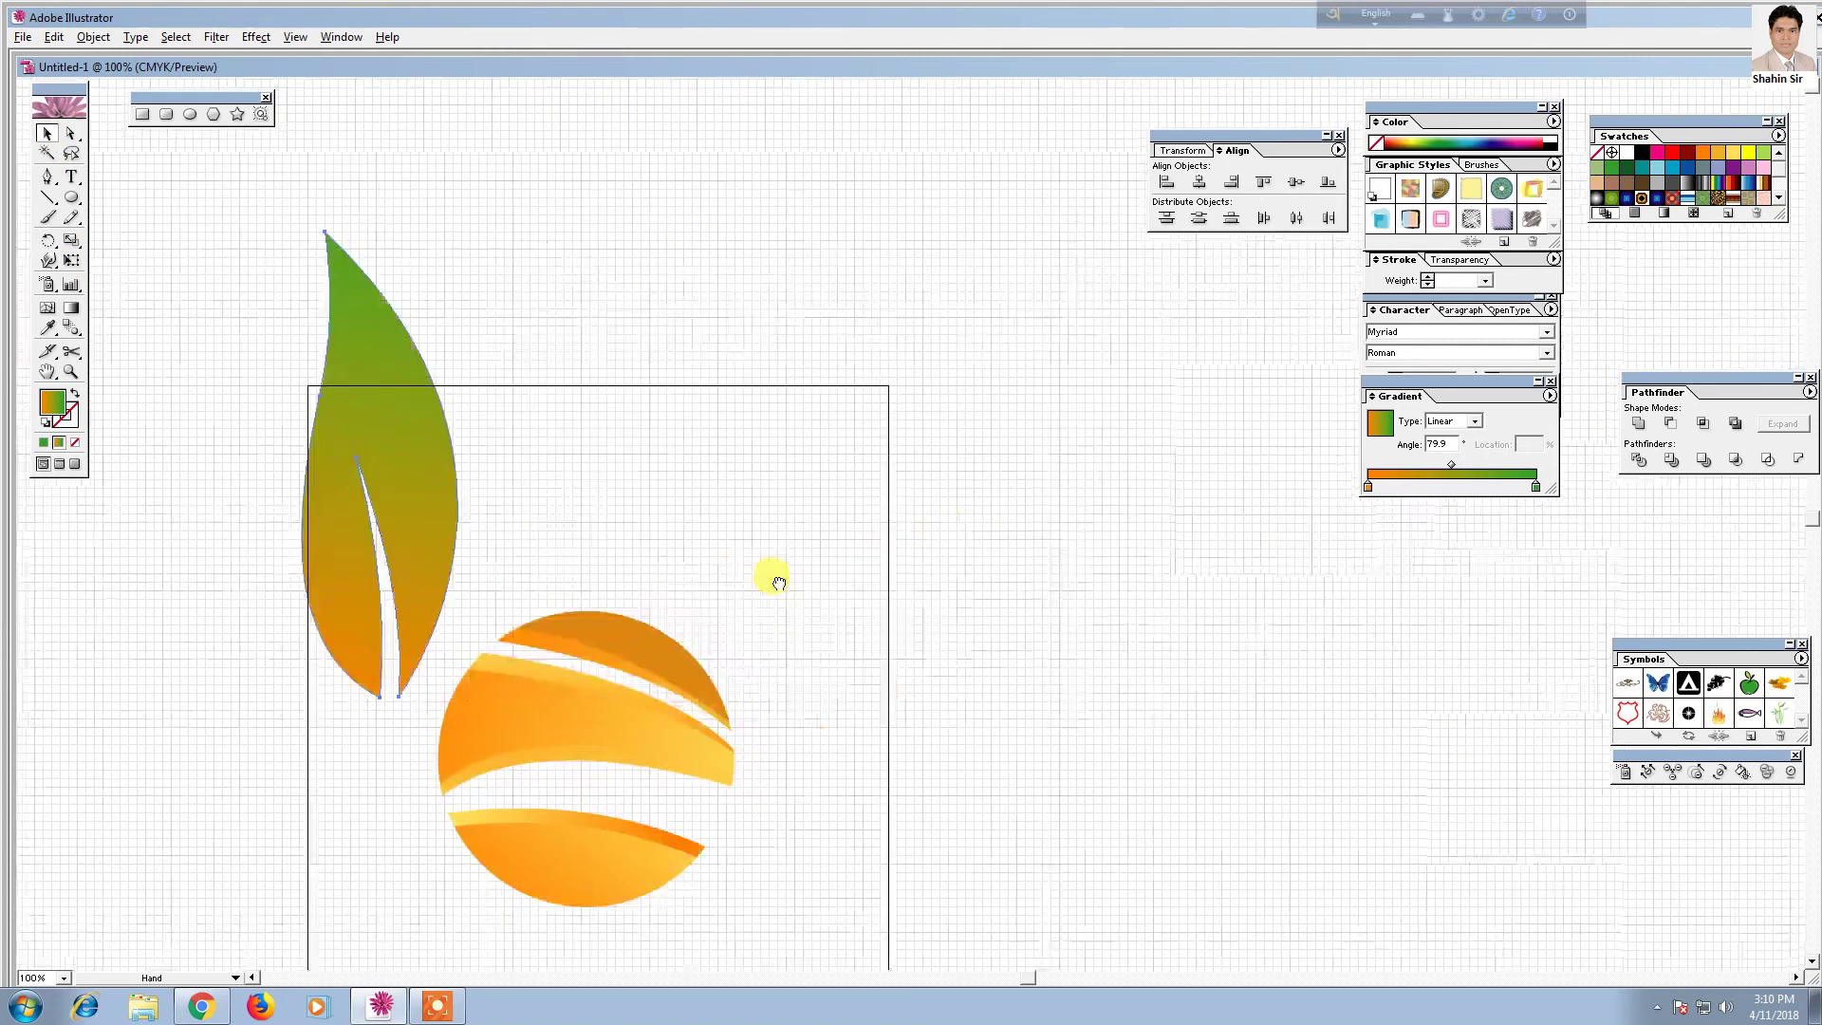
mouse_move(569, 512)
mouse_down()
mouse_move(722, 490)
mouse_move(765, 423)
mouse_up()
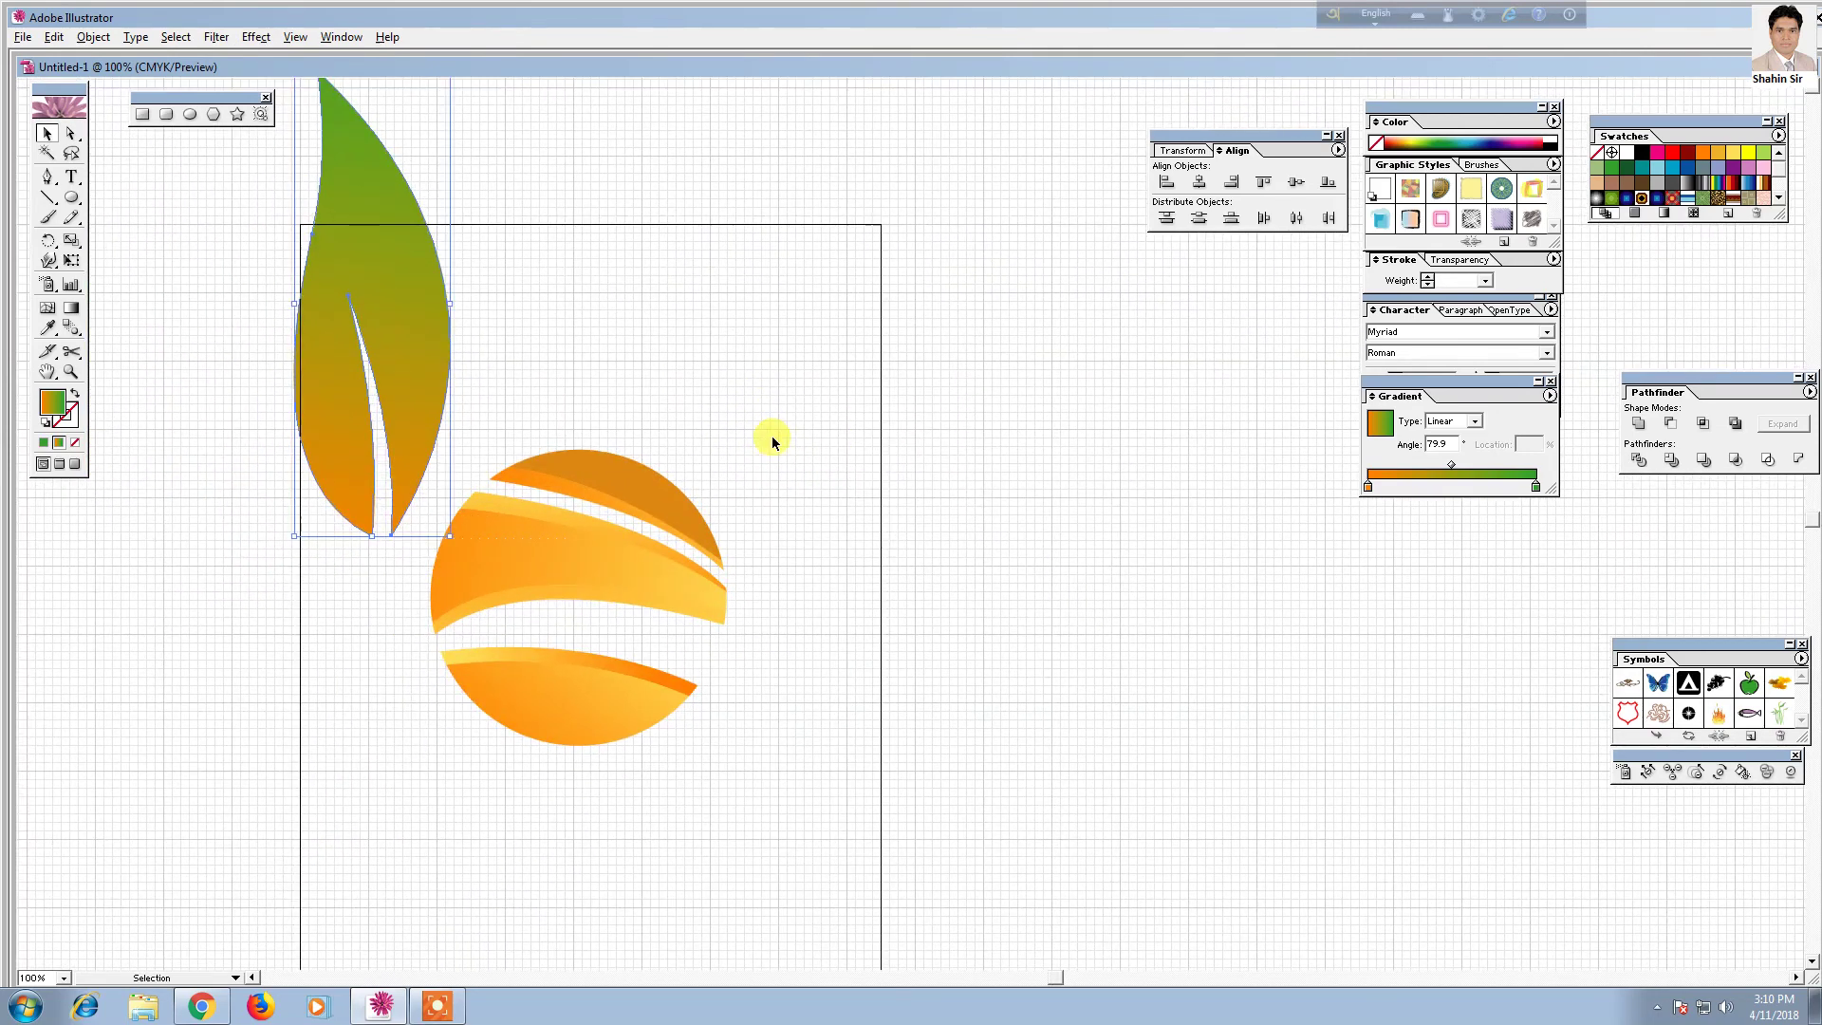
mouse_move(418, 342)
mouse_down()
mouse_move(596, 341)
mouse_move(544, 436)
mouse_up()
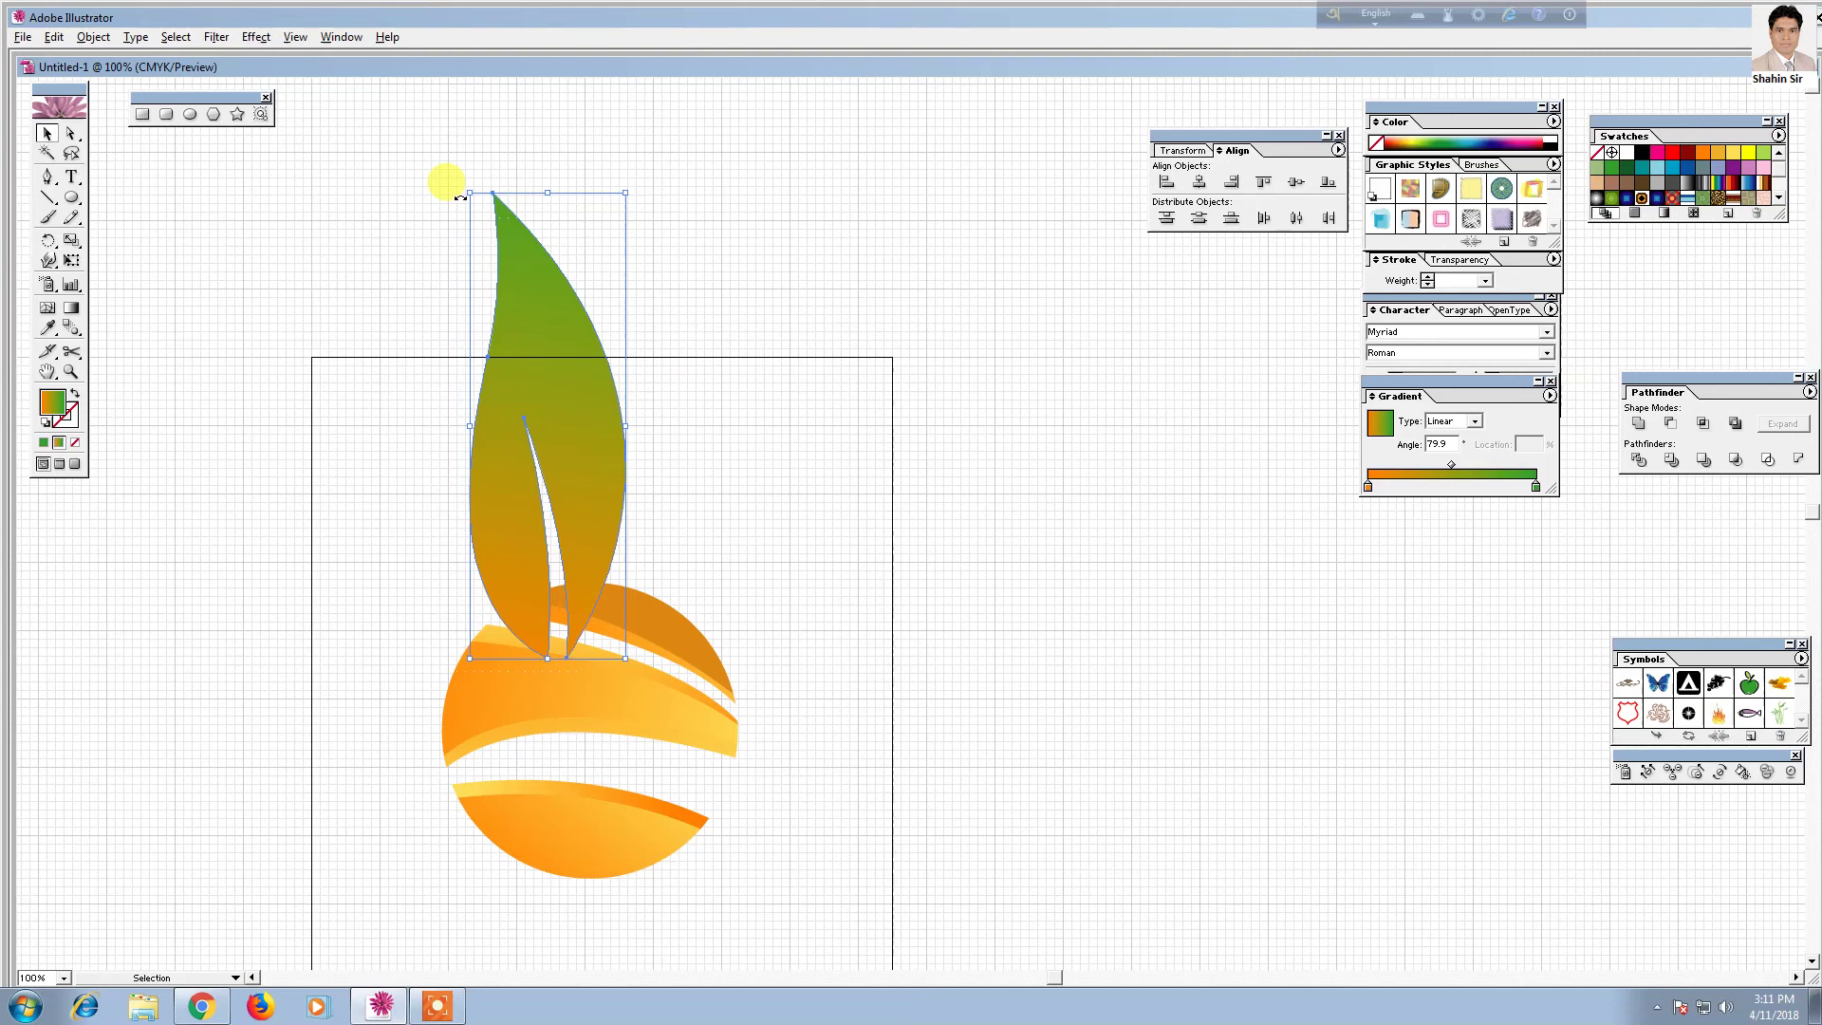
drag(460, 196, 350, 366)
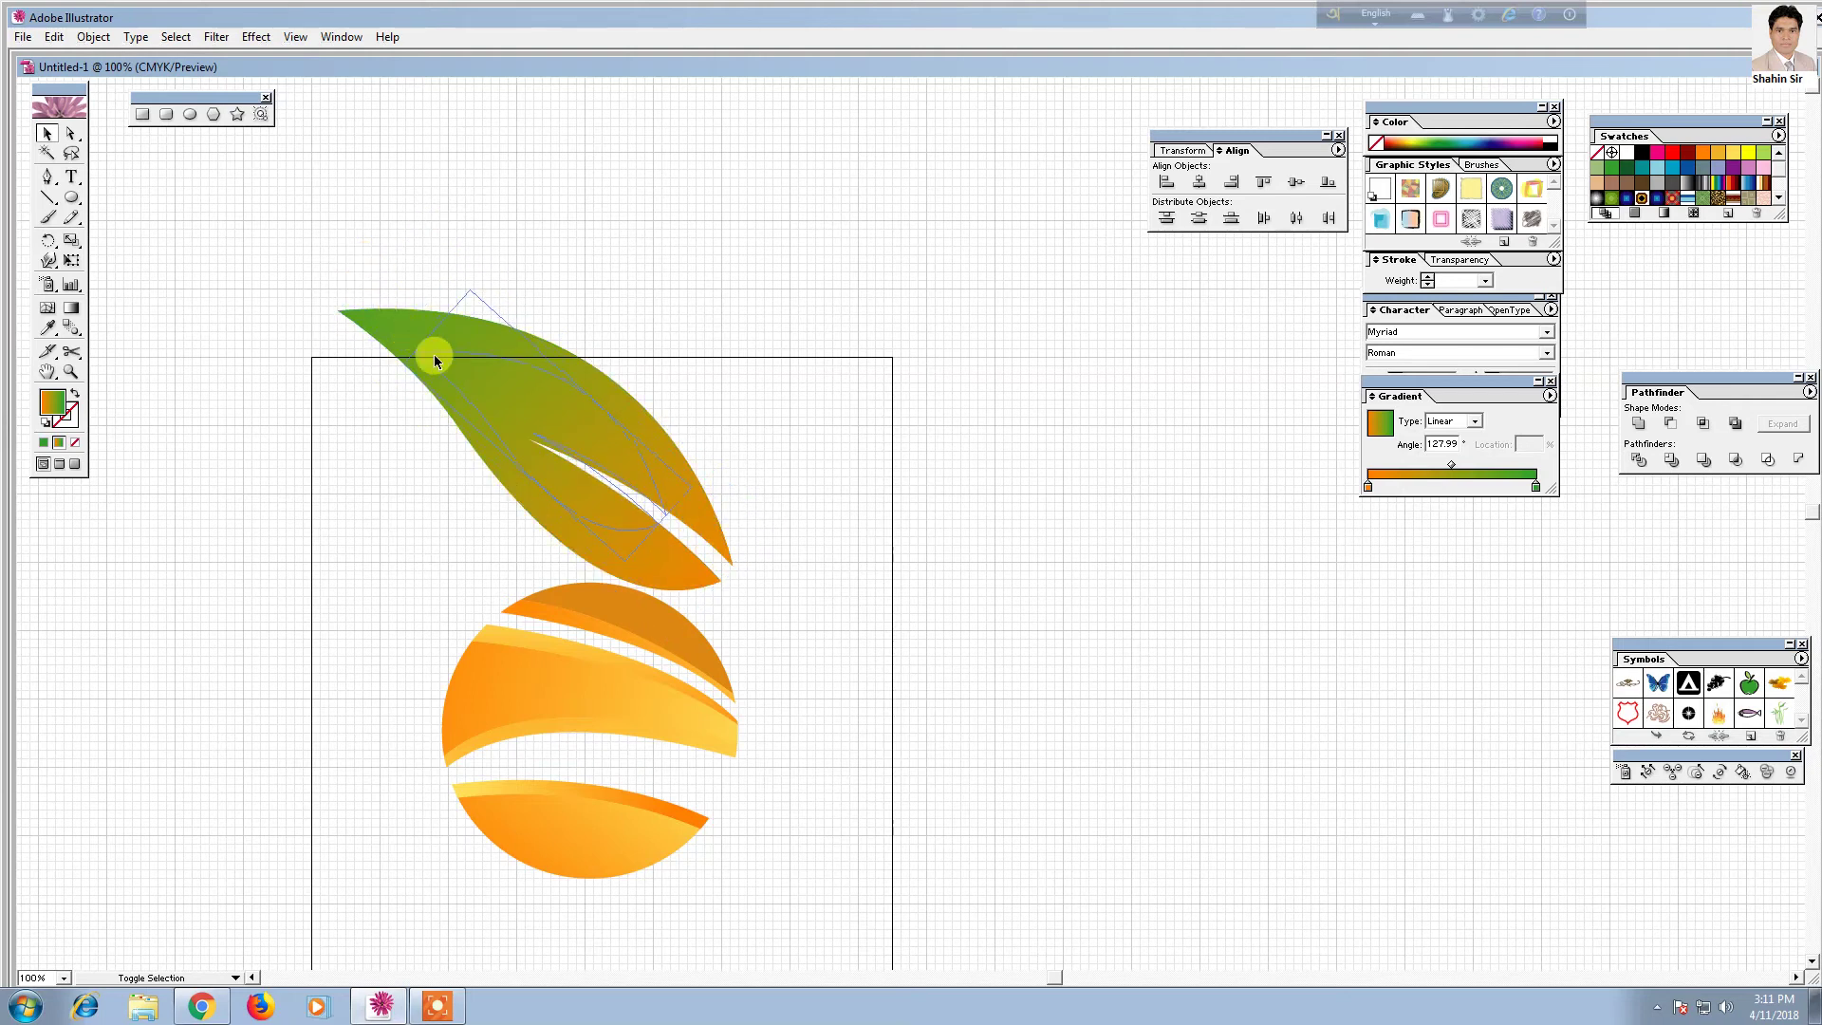
drag(373, 271, 434, 358)
drag(534, 464, 495, 484)
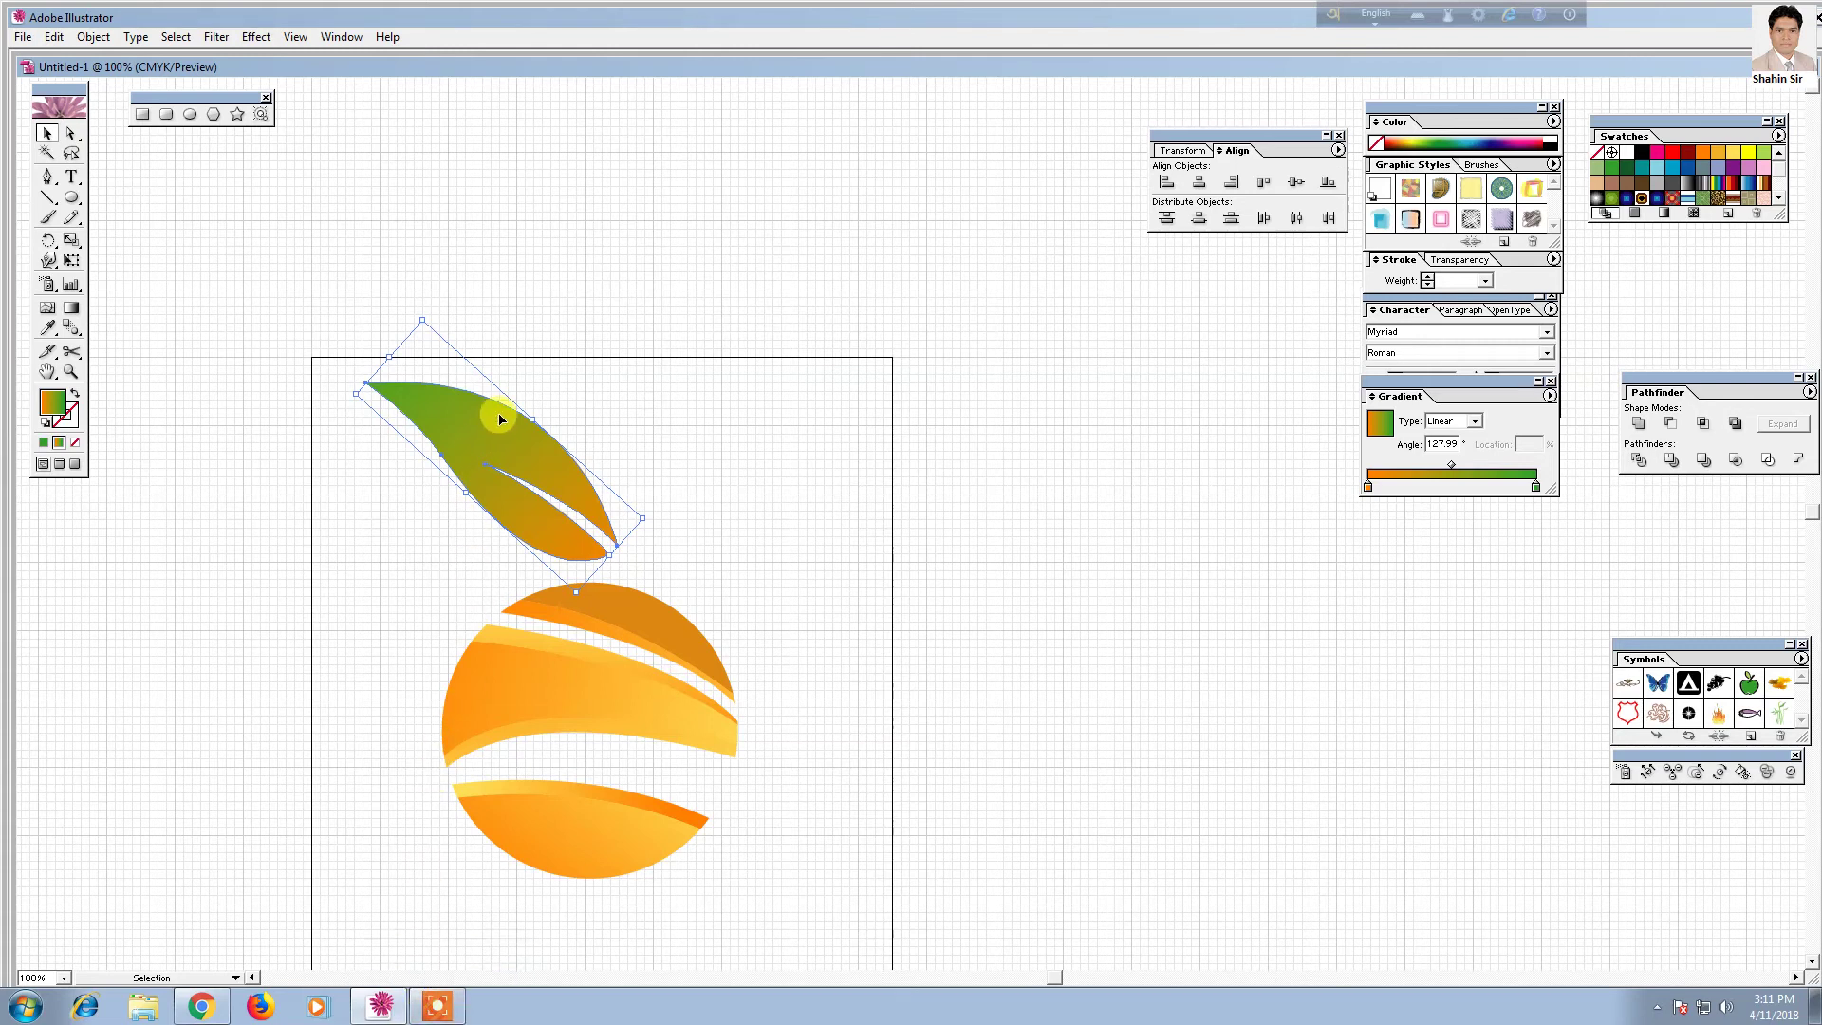
Shift the leaf slightly left and rotate it to stand more upright
drag(500, 456, 486, 465)
click(760, 536)
drag(741, 530, 692, 415)
click(507, 365)
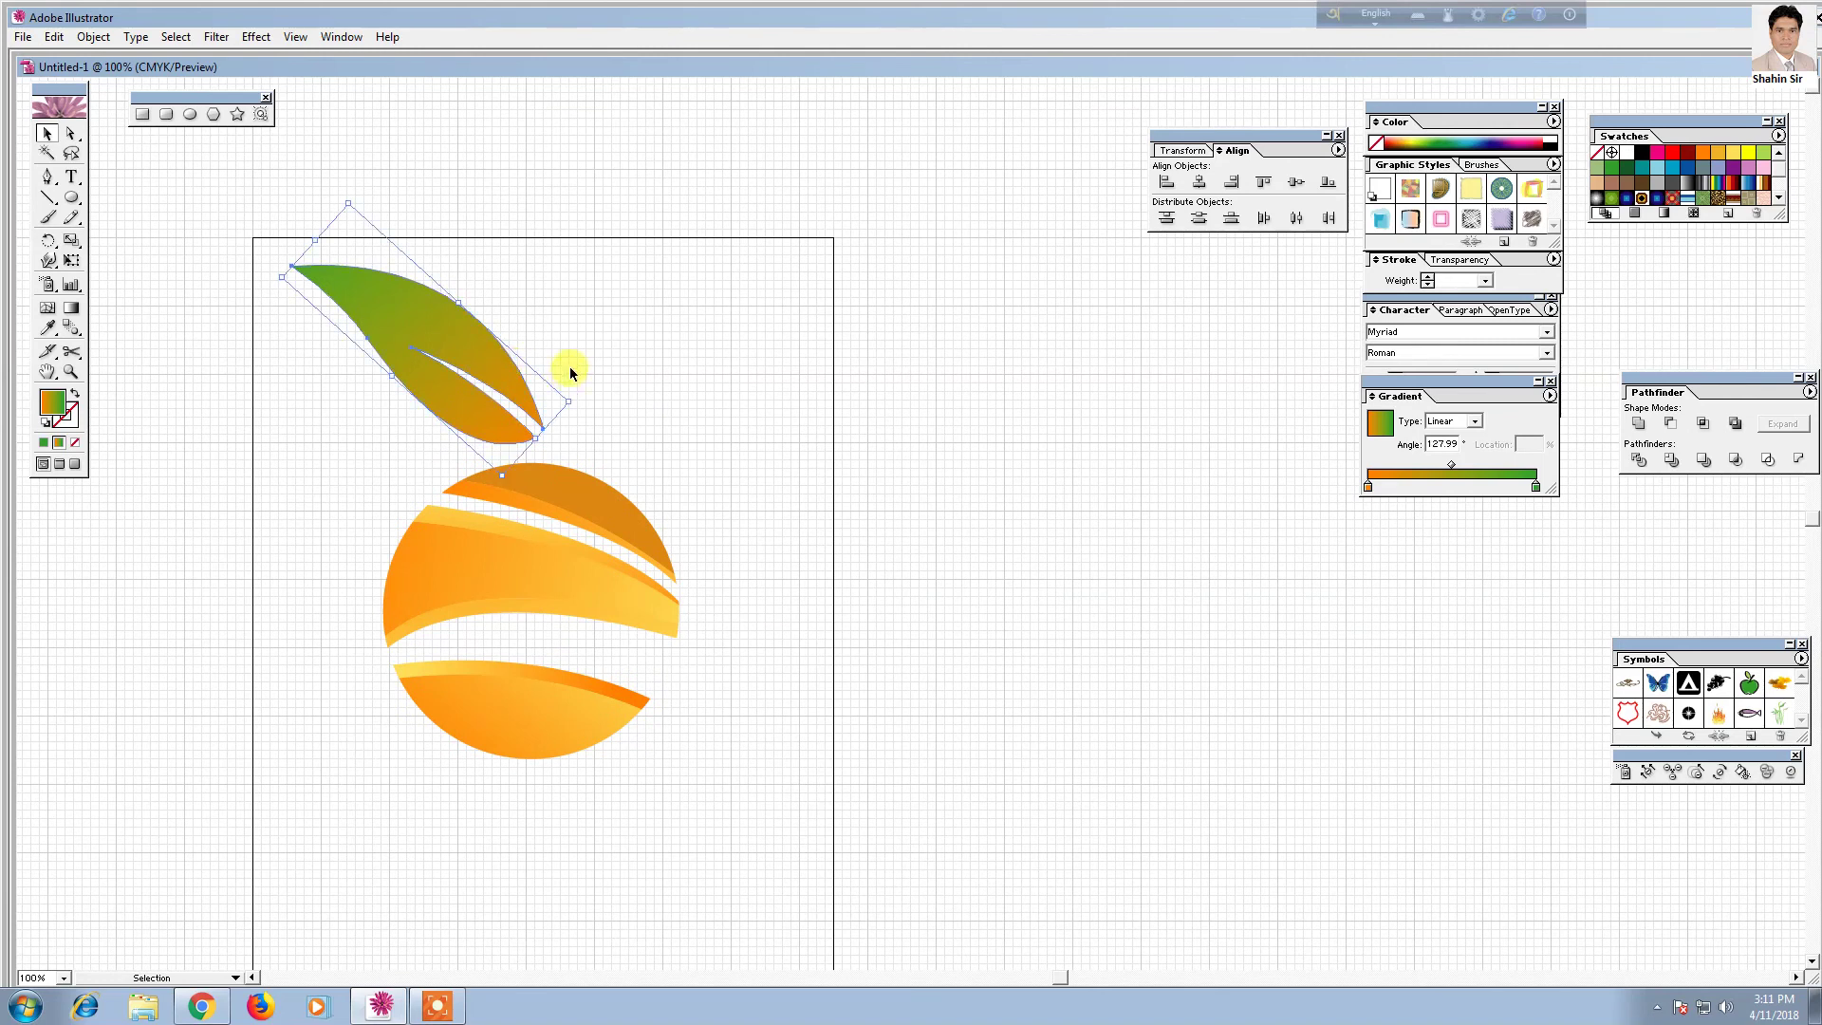
mouse_move(456, 278)
mouse_down()
mouse_move(473, 306)
mouse_move(589, 333)
mouse_up()
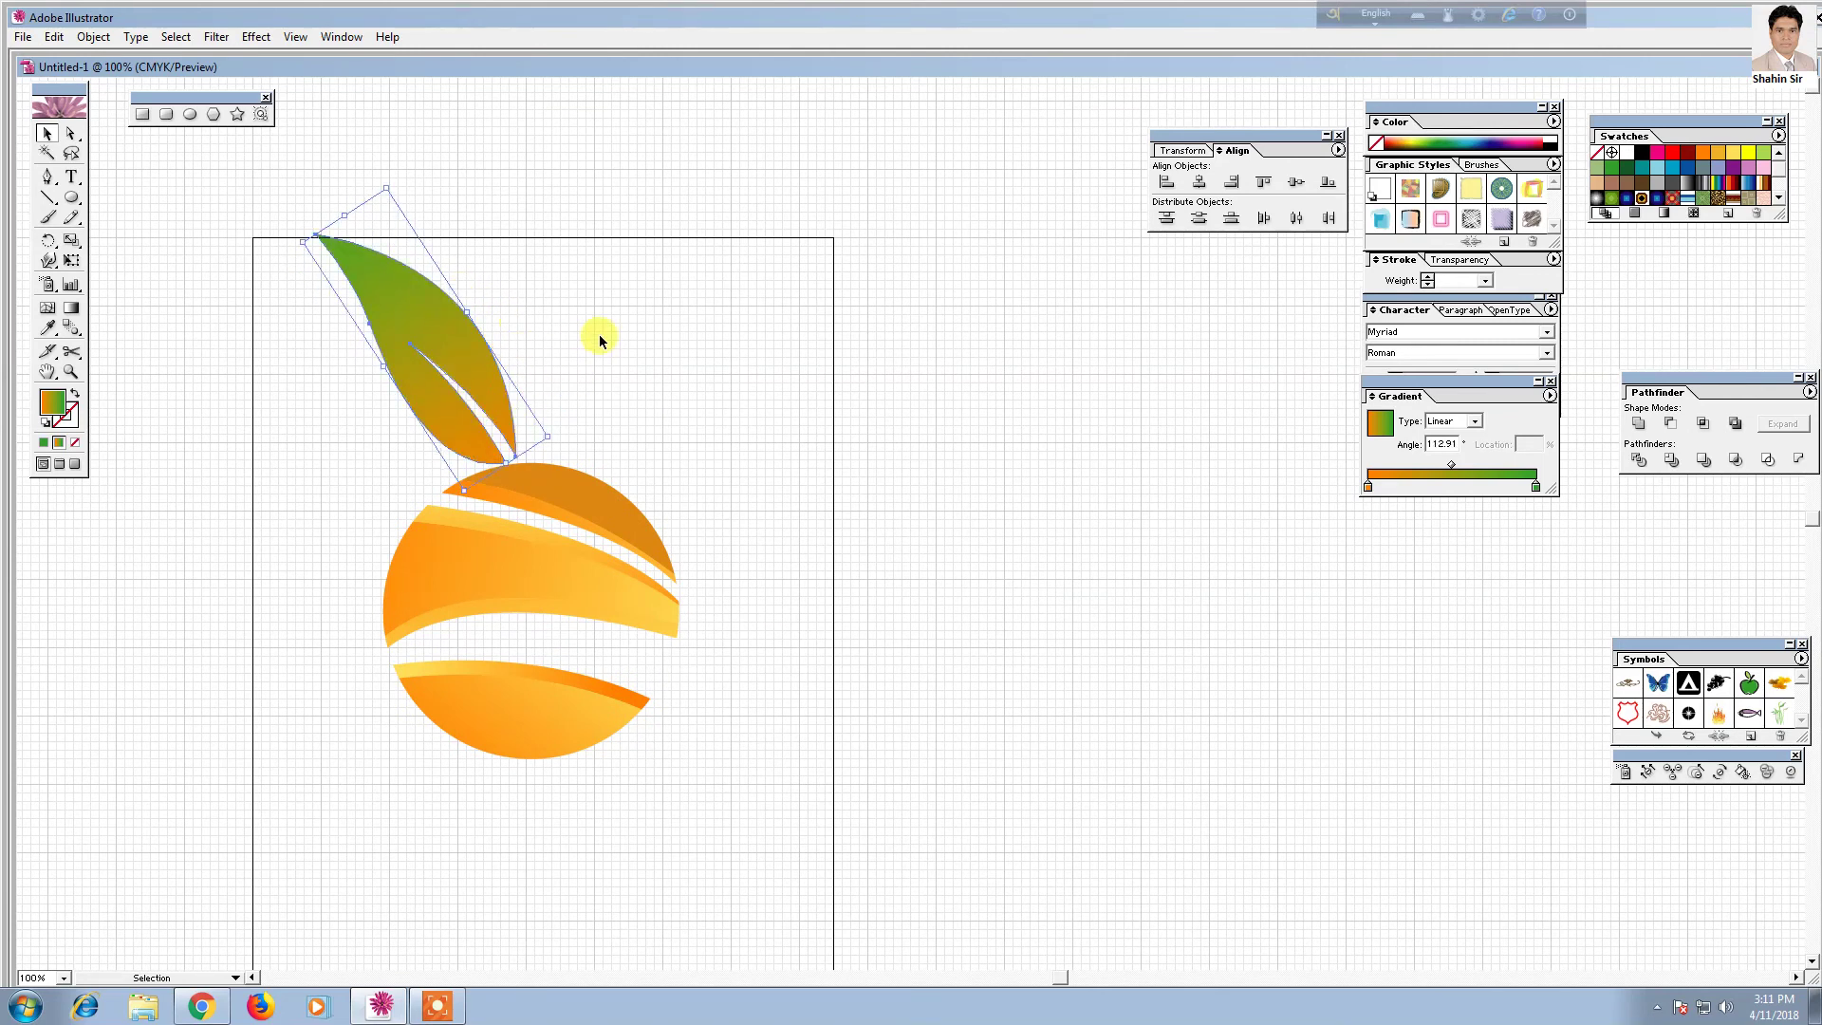
click(659, 404)
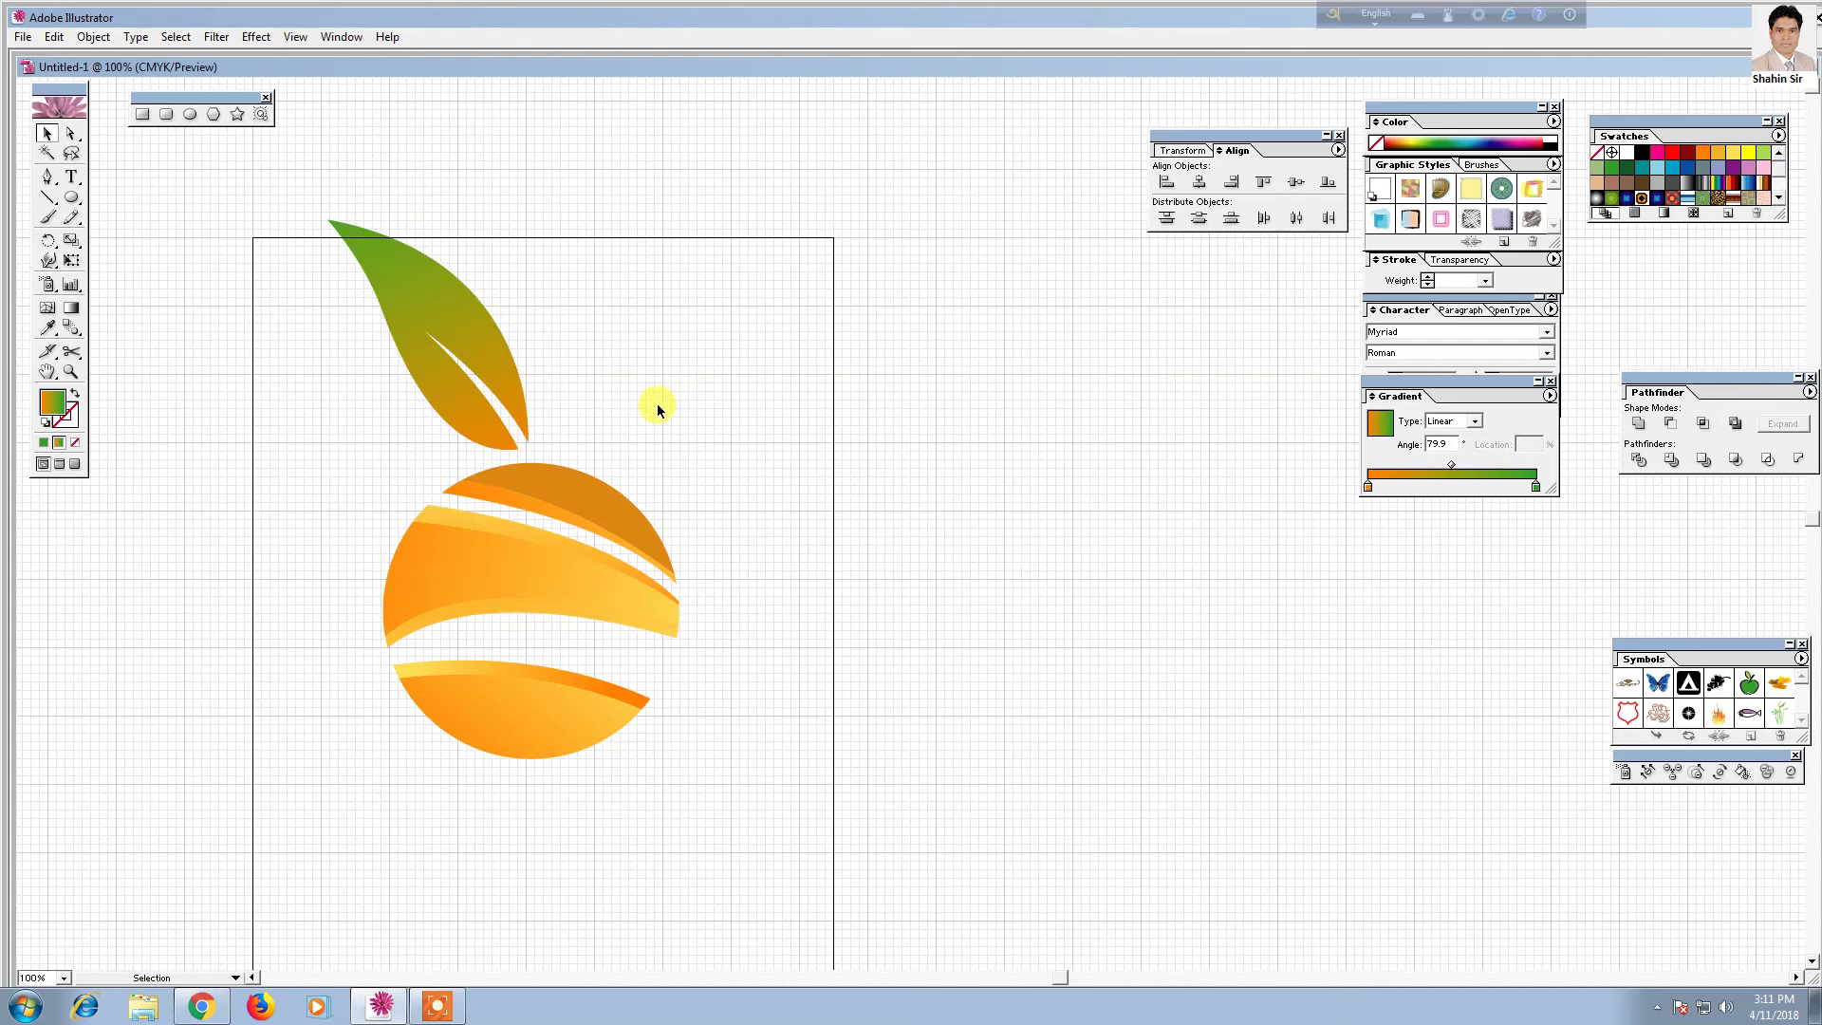
click(497, 360)
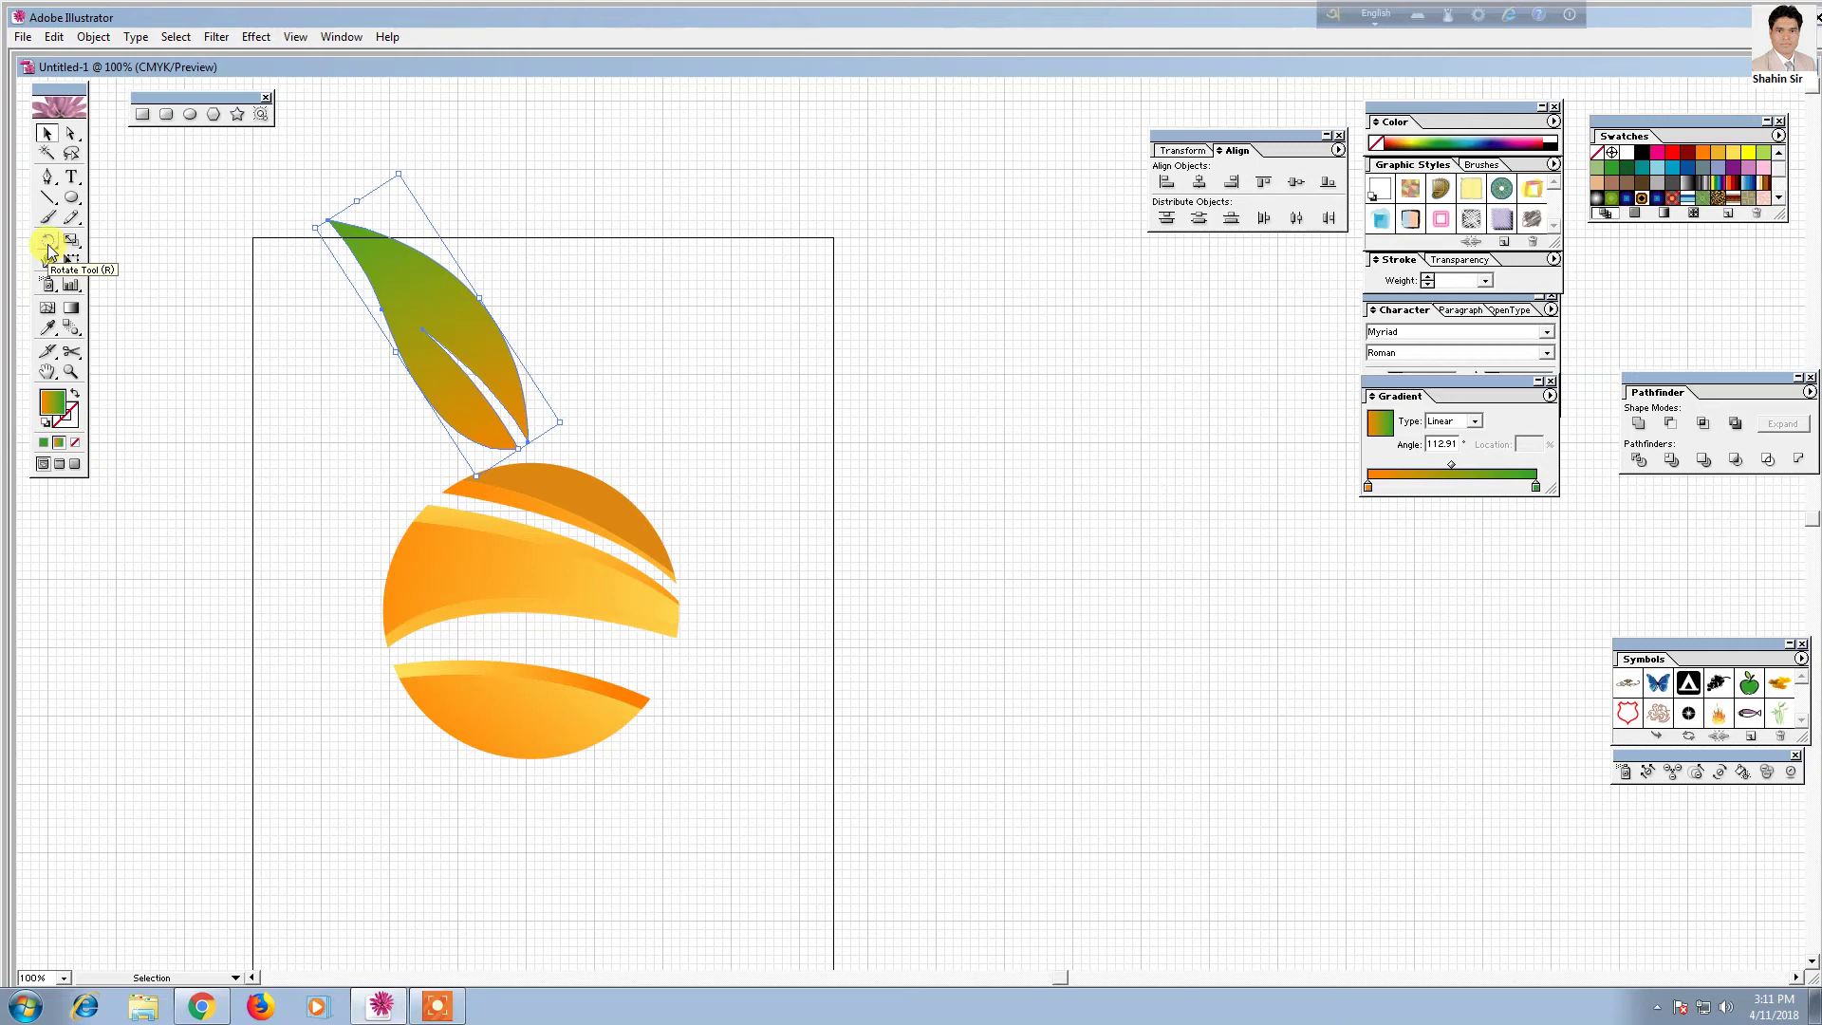
drag(50, 251, 73, 251)
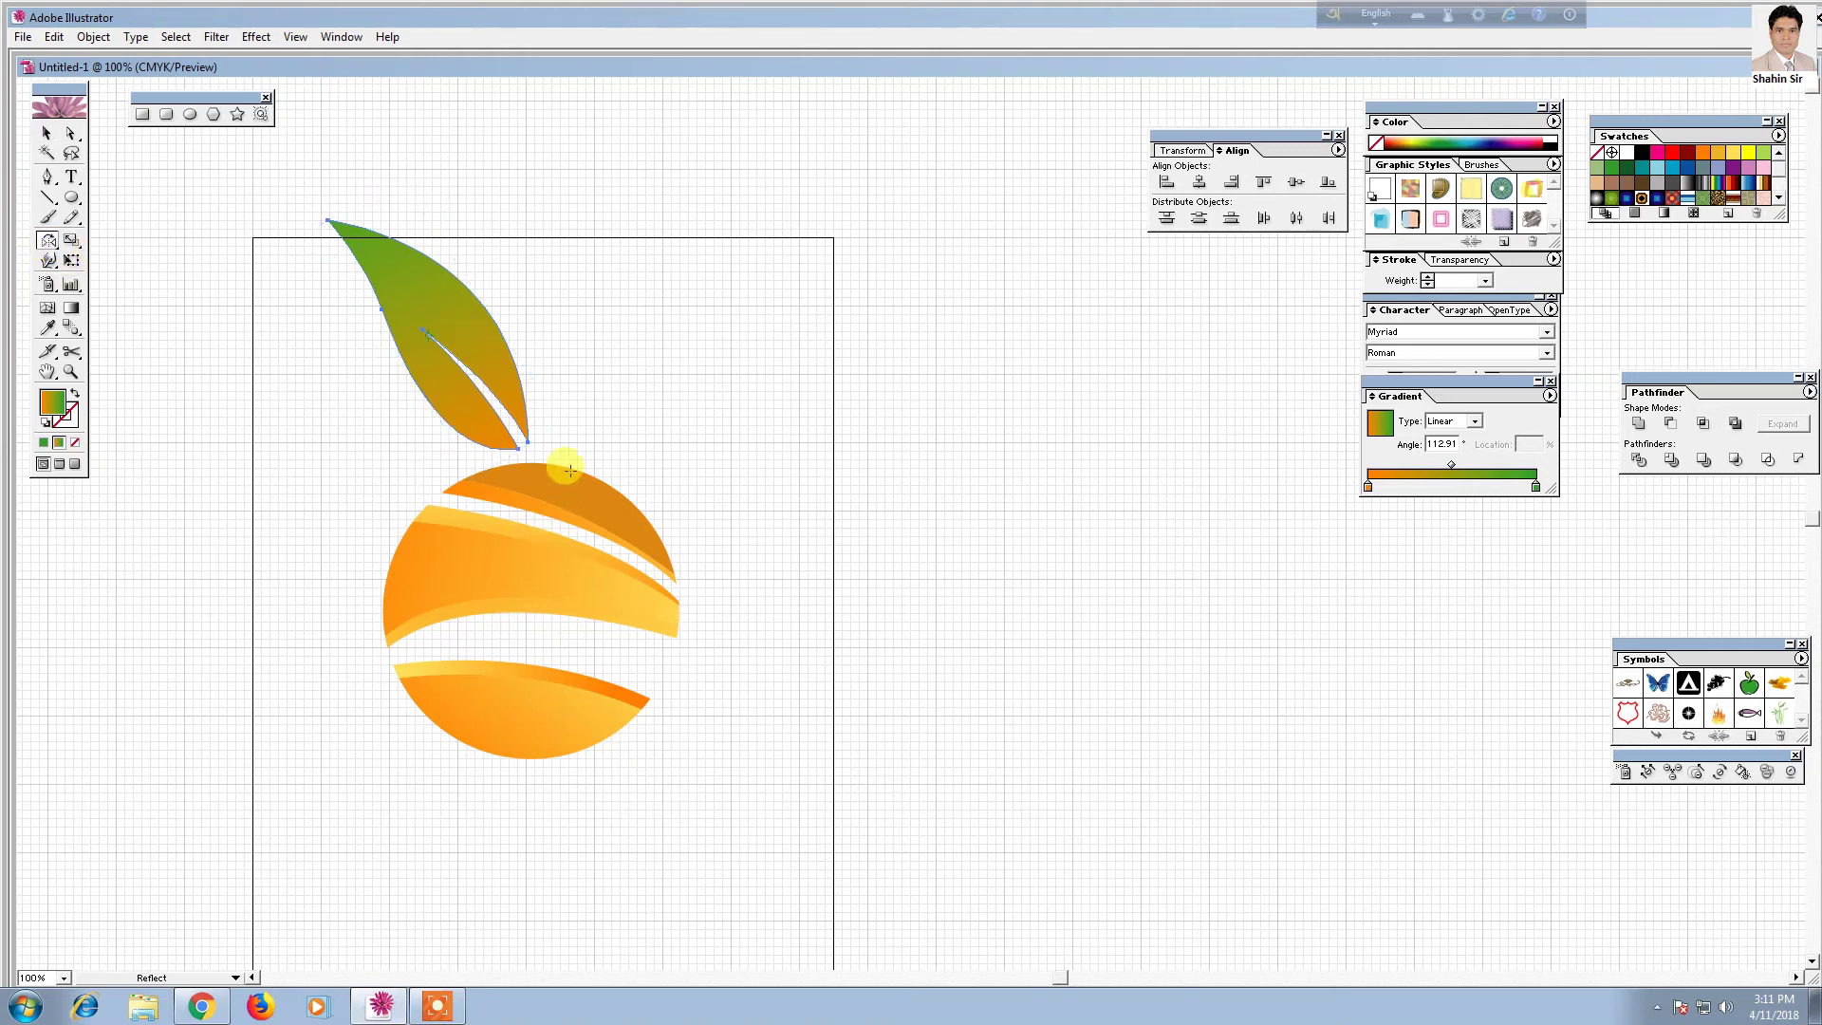
Reflect a copy of the leaf to the right, lay it nearly horizontal and shrink it
click(547, 427)
drag(449, 357, 623, 386)
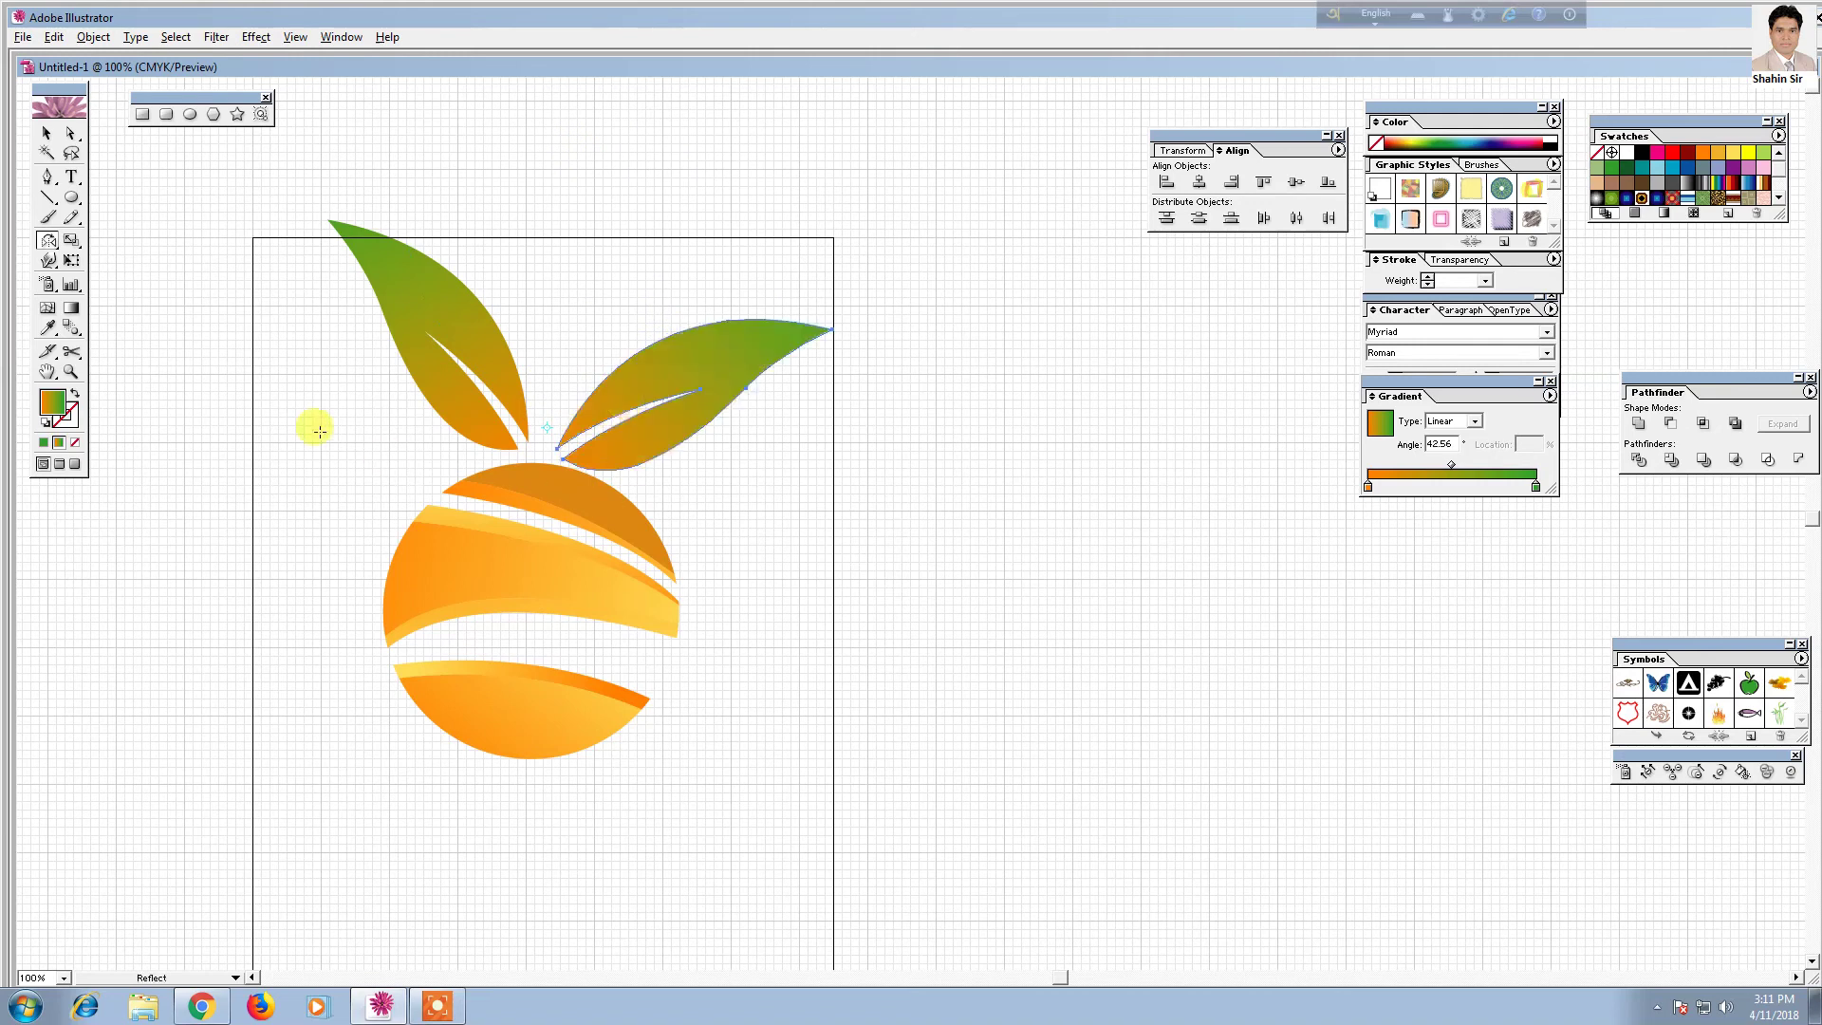
click(49, 133)
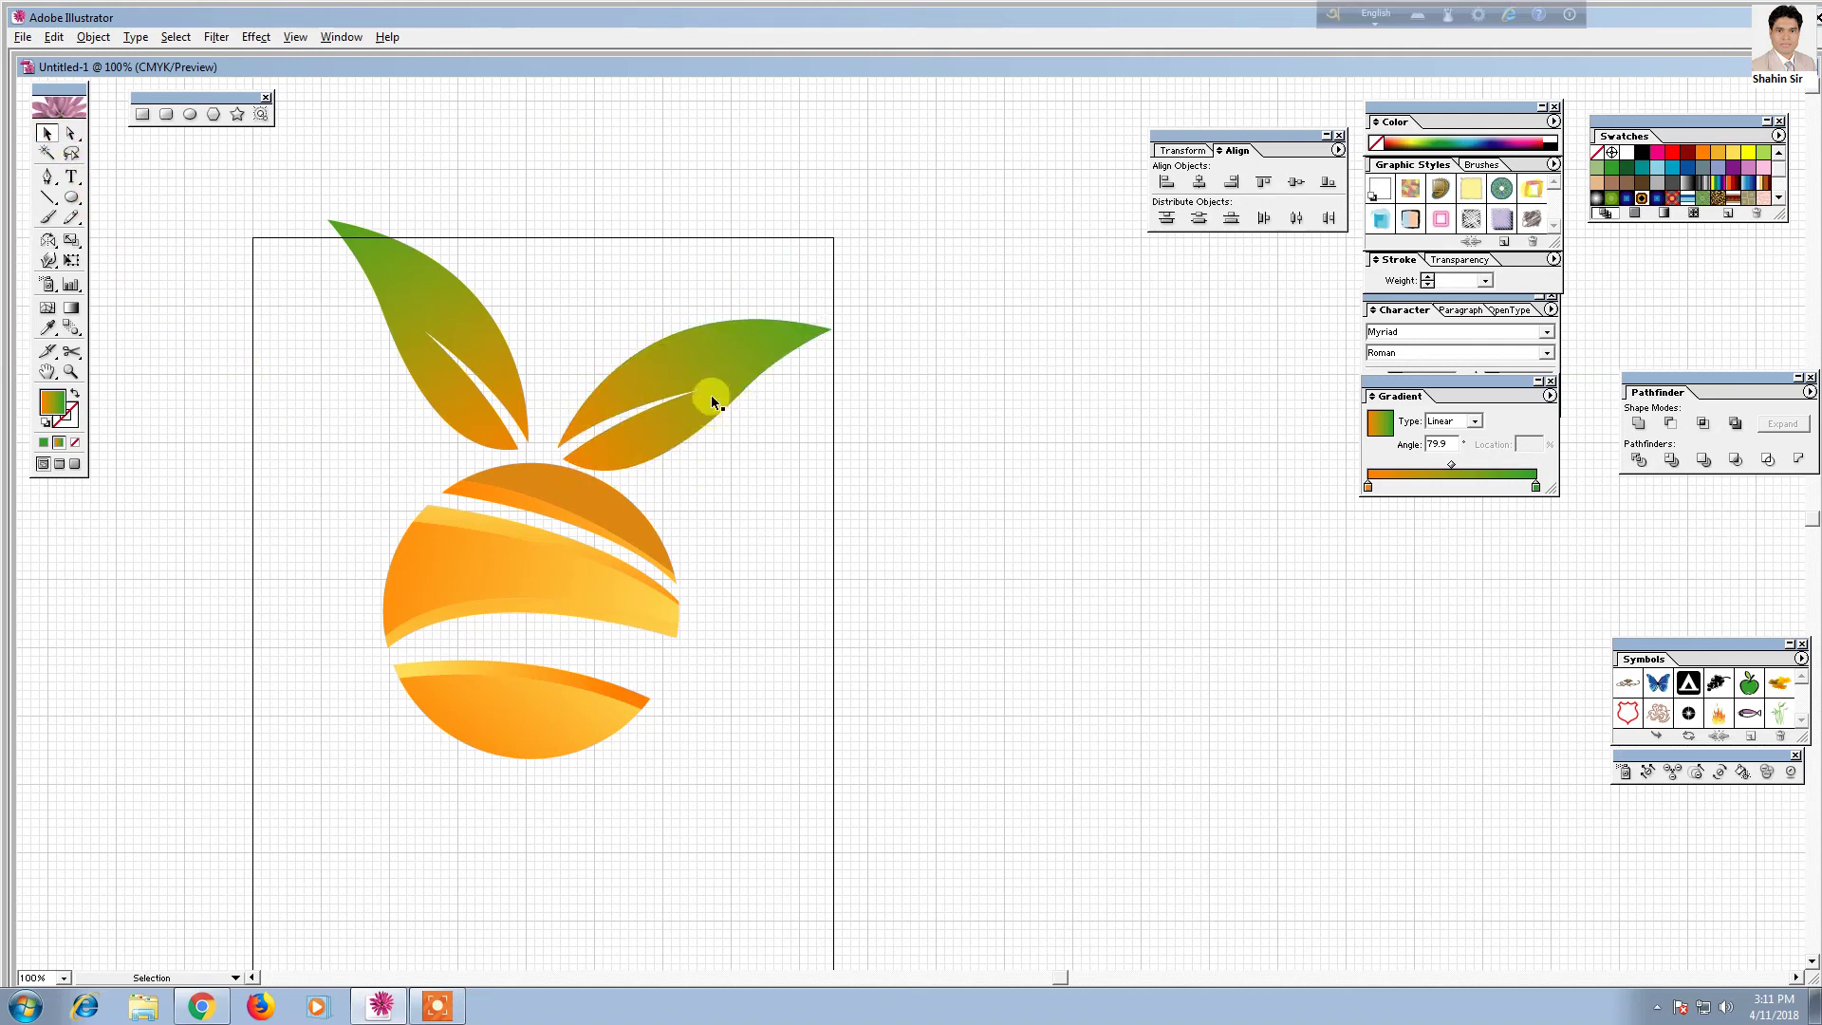
drag(855, 345, 890, 494)
drag(744, 411, 756, 465)
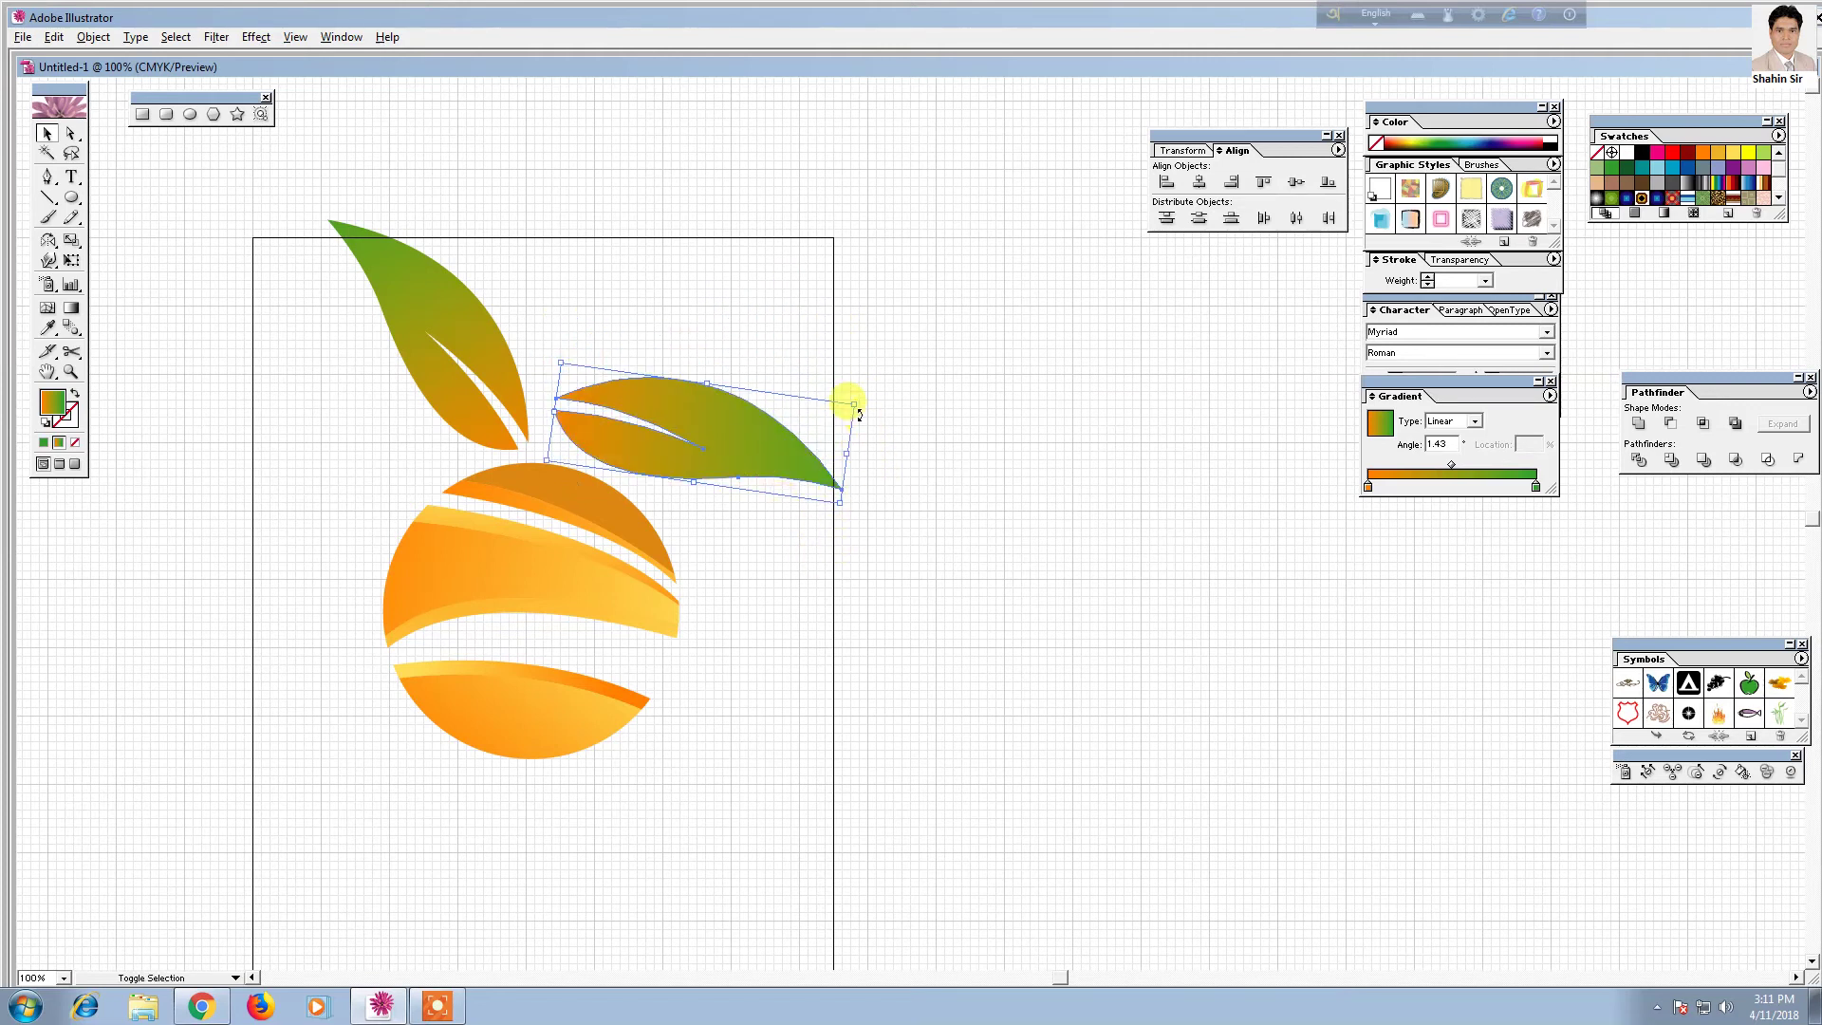
drag(857, 402, 824, 409)
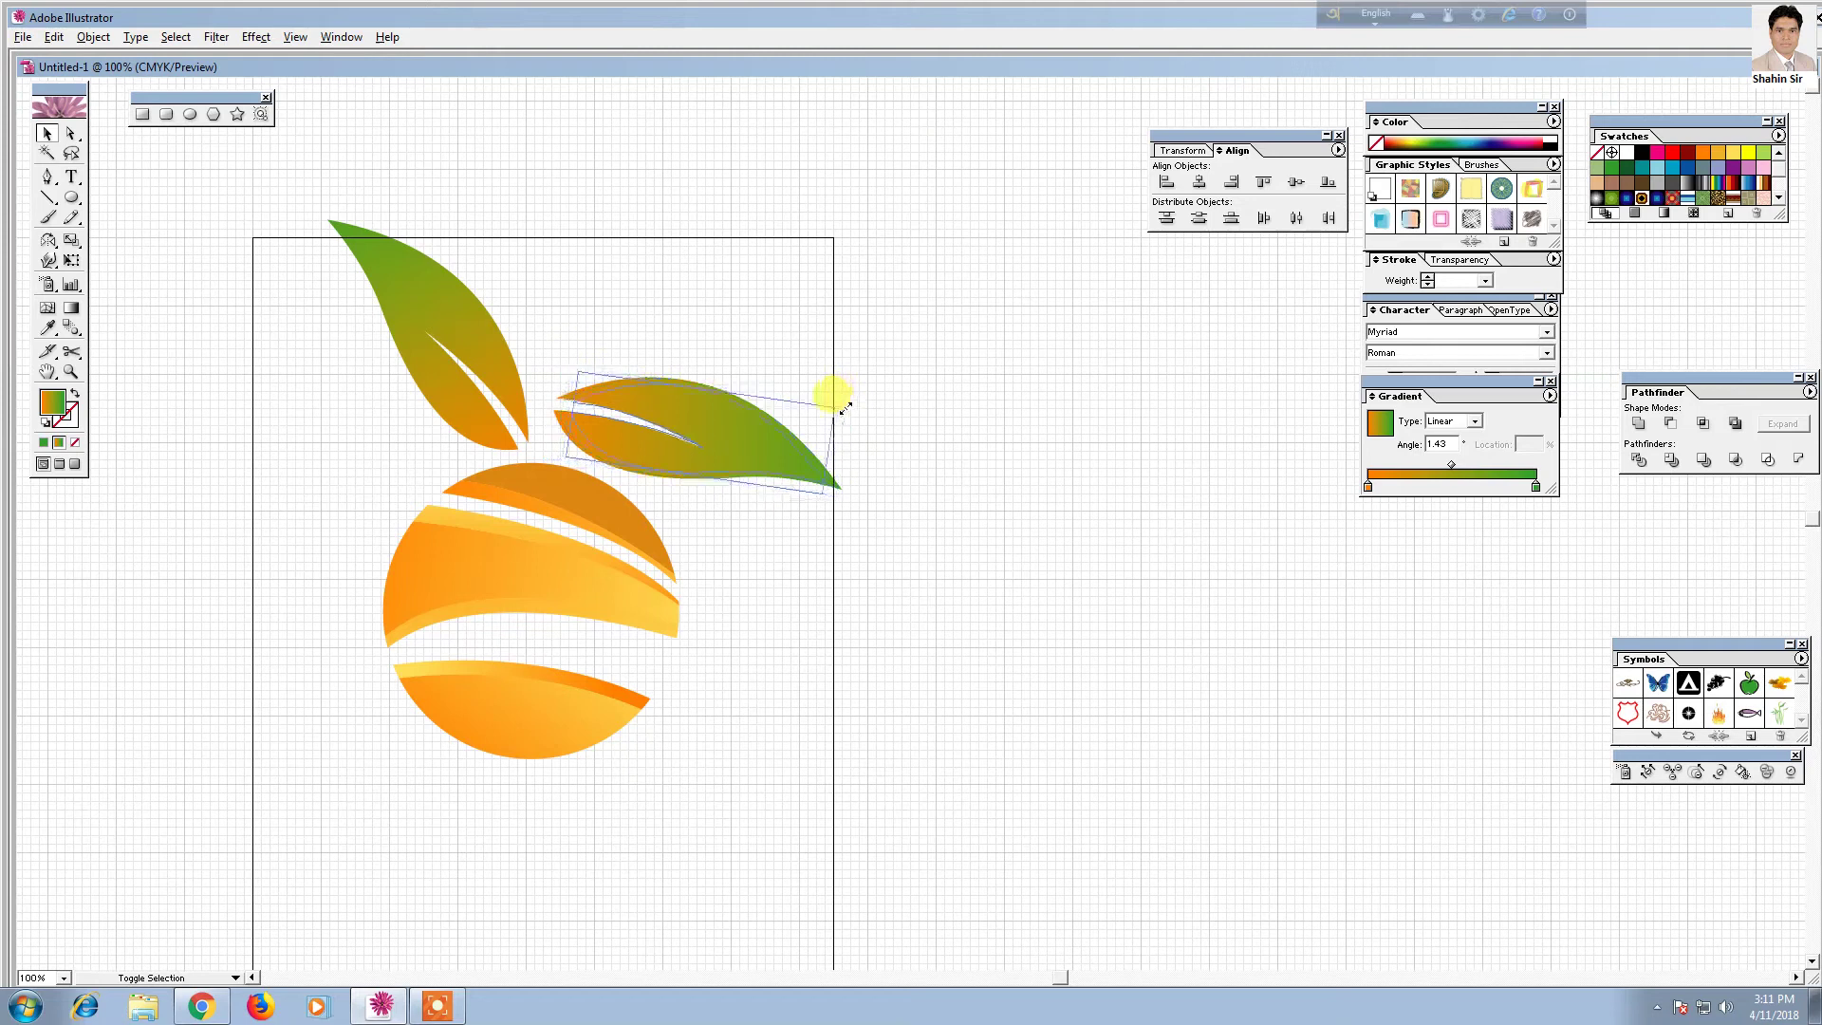
drag(717, 448, 727, 464)
Fine-tune the positions of the left and right leaves
click(800, 603)
drag(691, 576, 723, 624)
drag(533, 431, 541, 421)
click(612, 440)
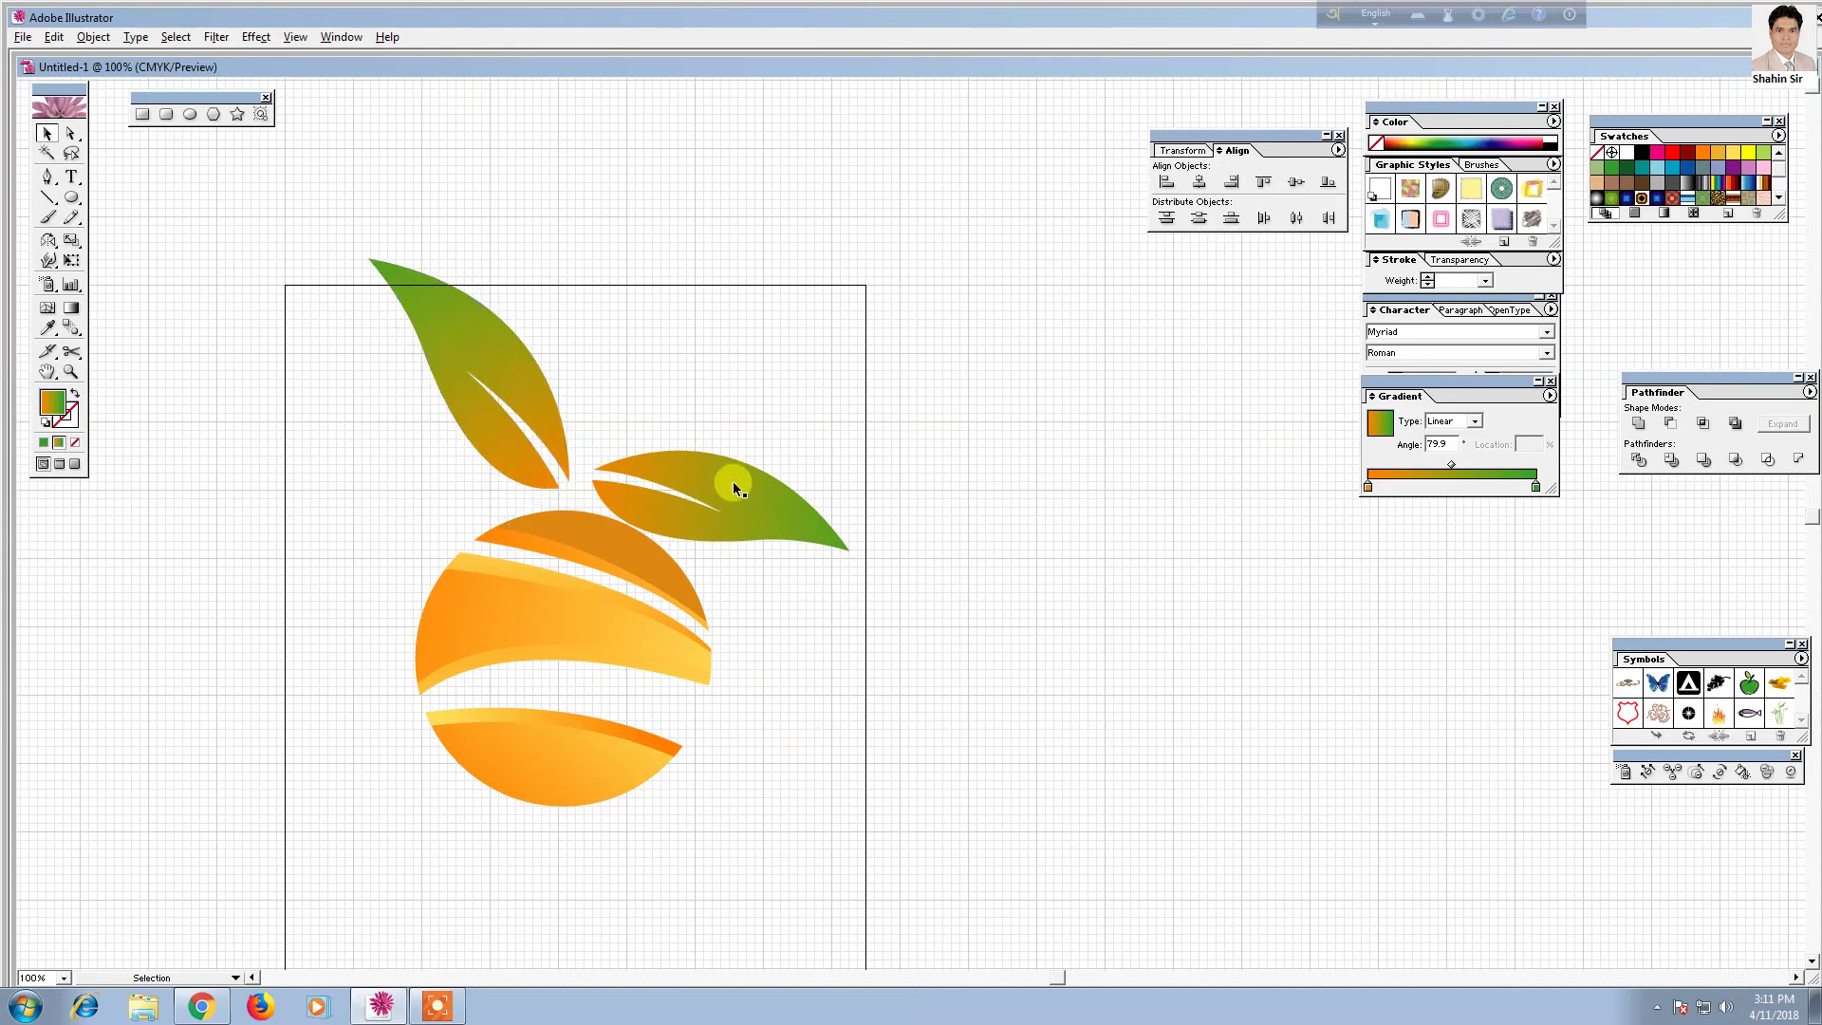
drag(712, 480, 705, 472)
click(843, 642)
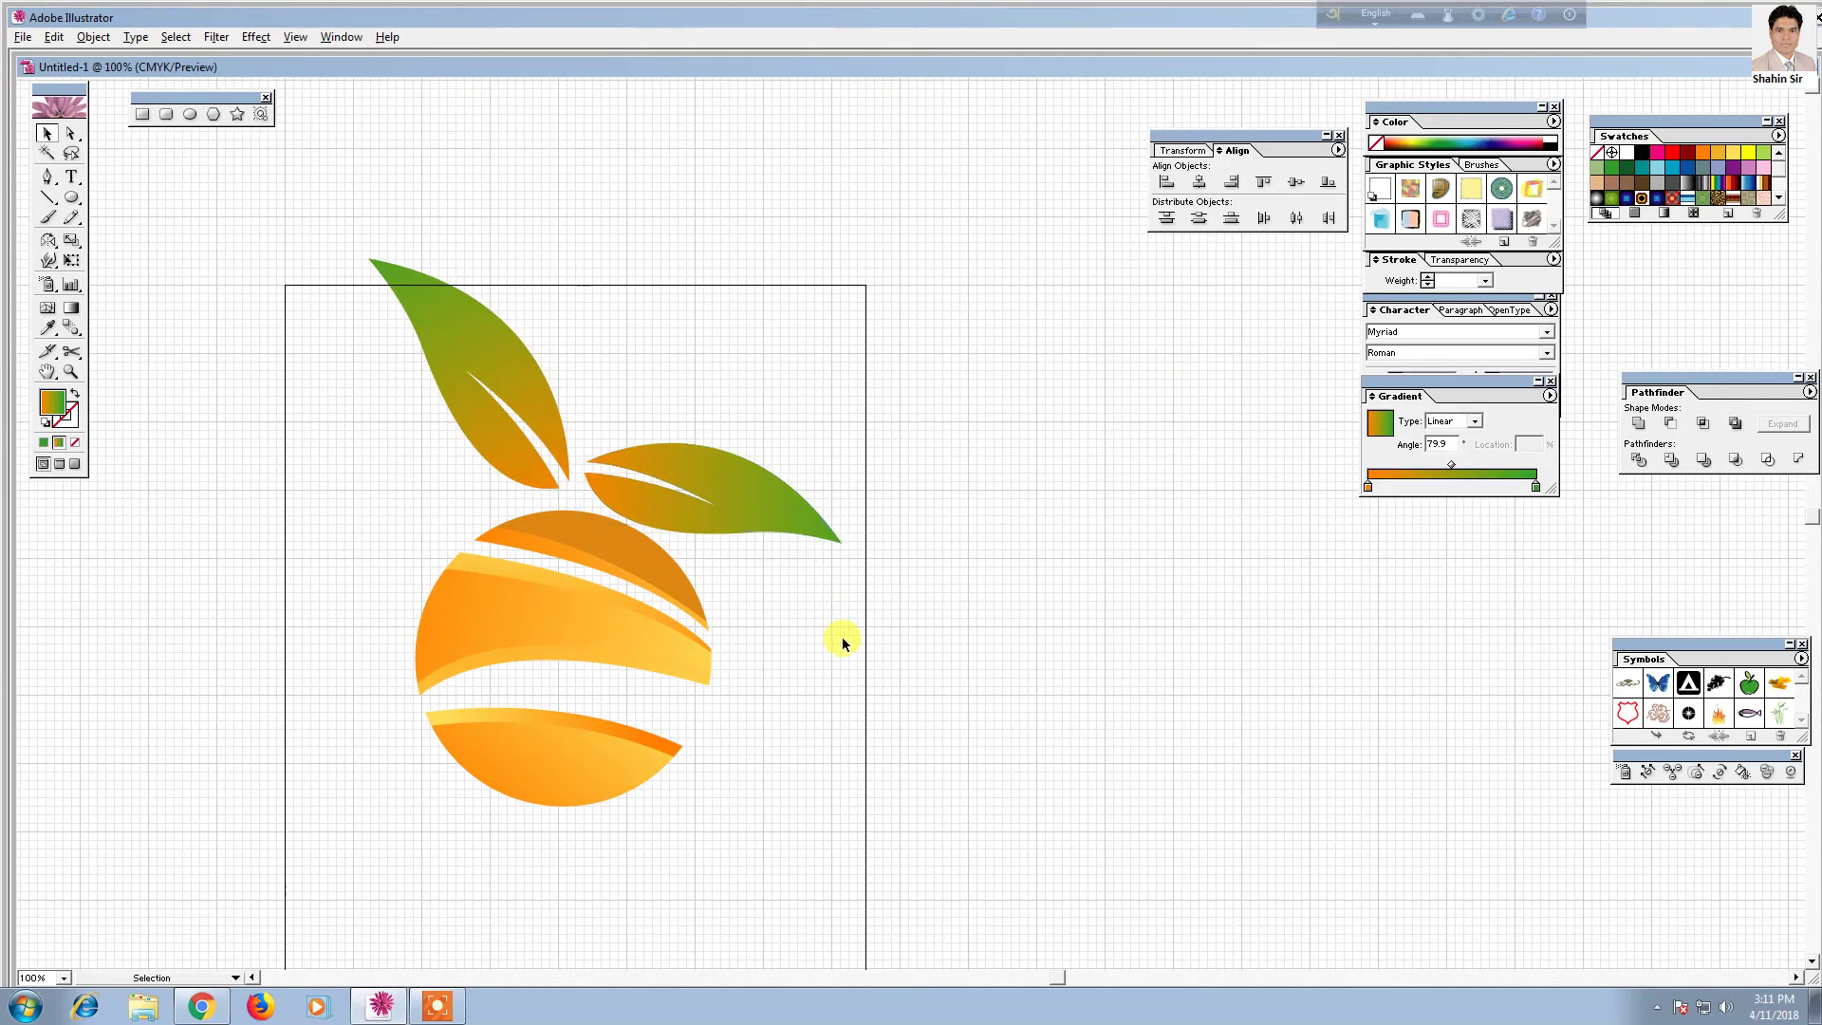
drag(799, 677, 756, 623)
Scale both leaves down together and move them onto the fruit
drag(362, 308, 681, 454)
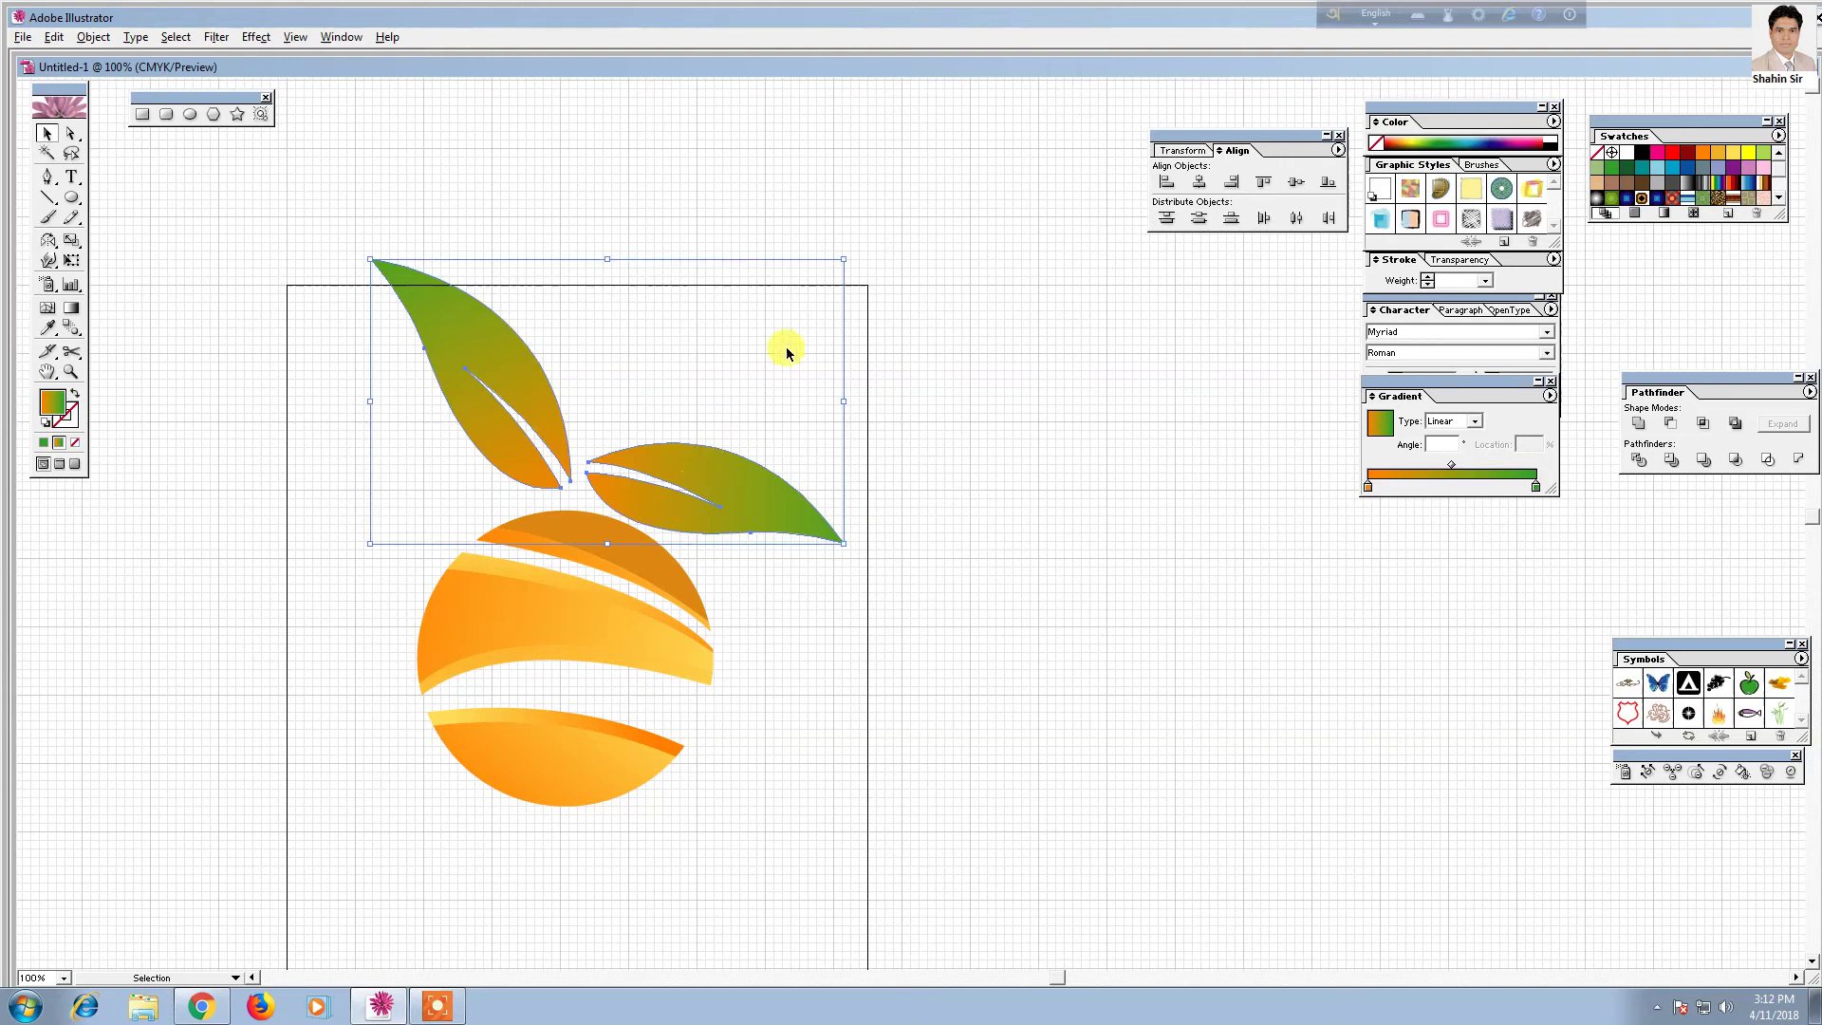
drag(843, 259, 827, 291)
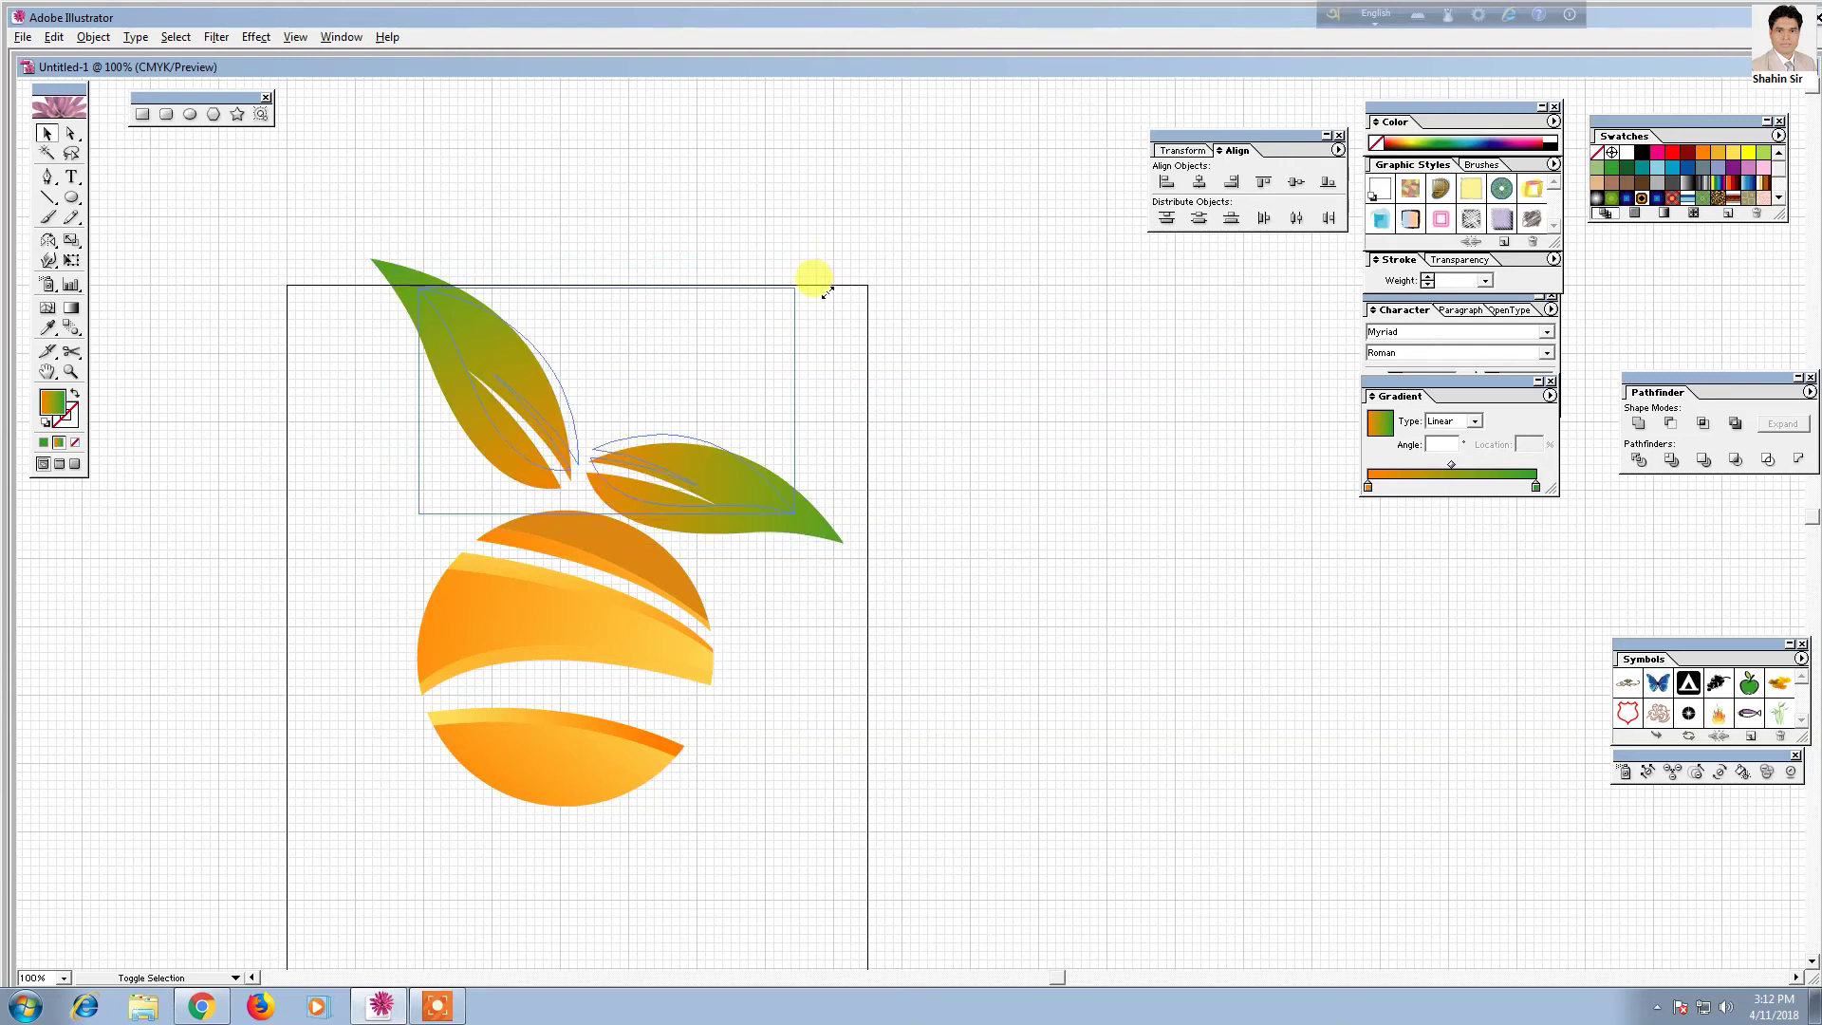
drag(663, 473, 675, 492)
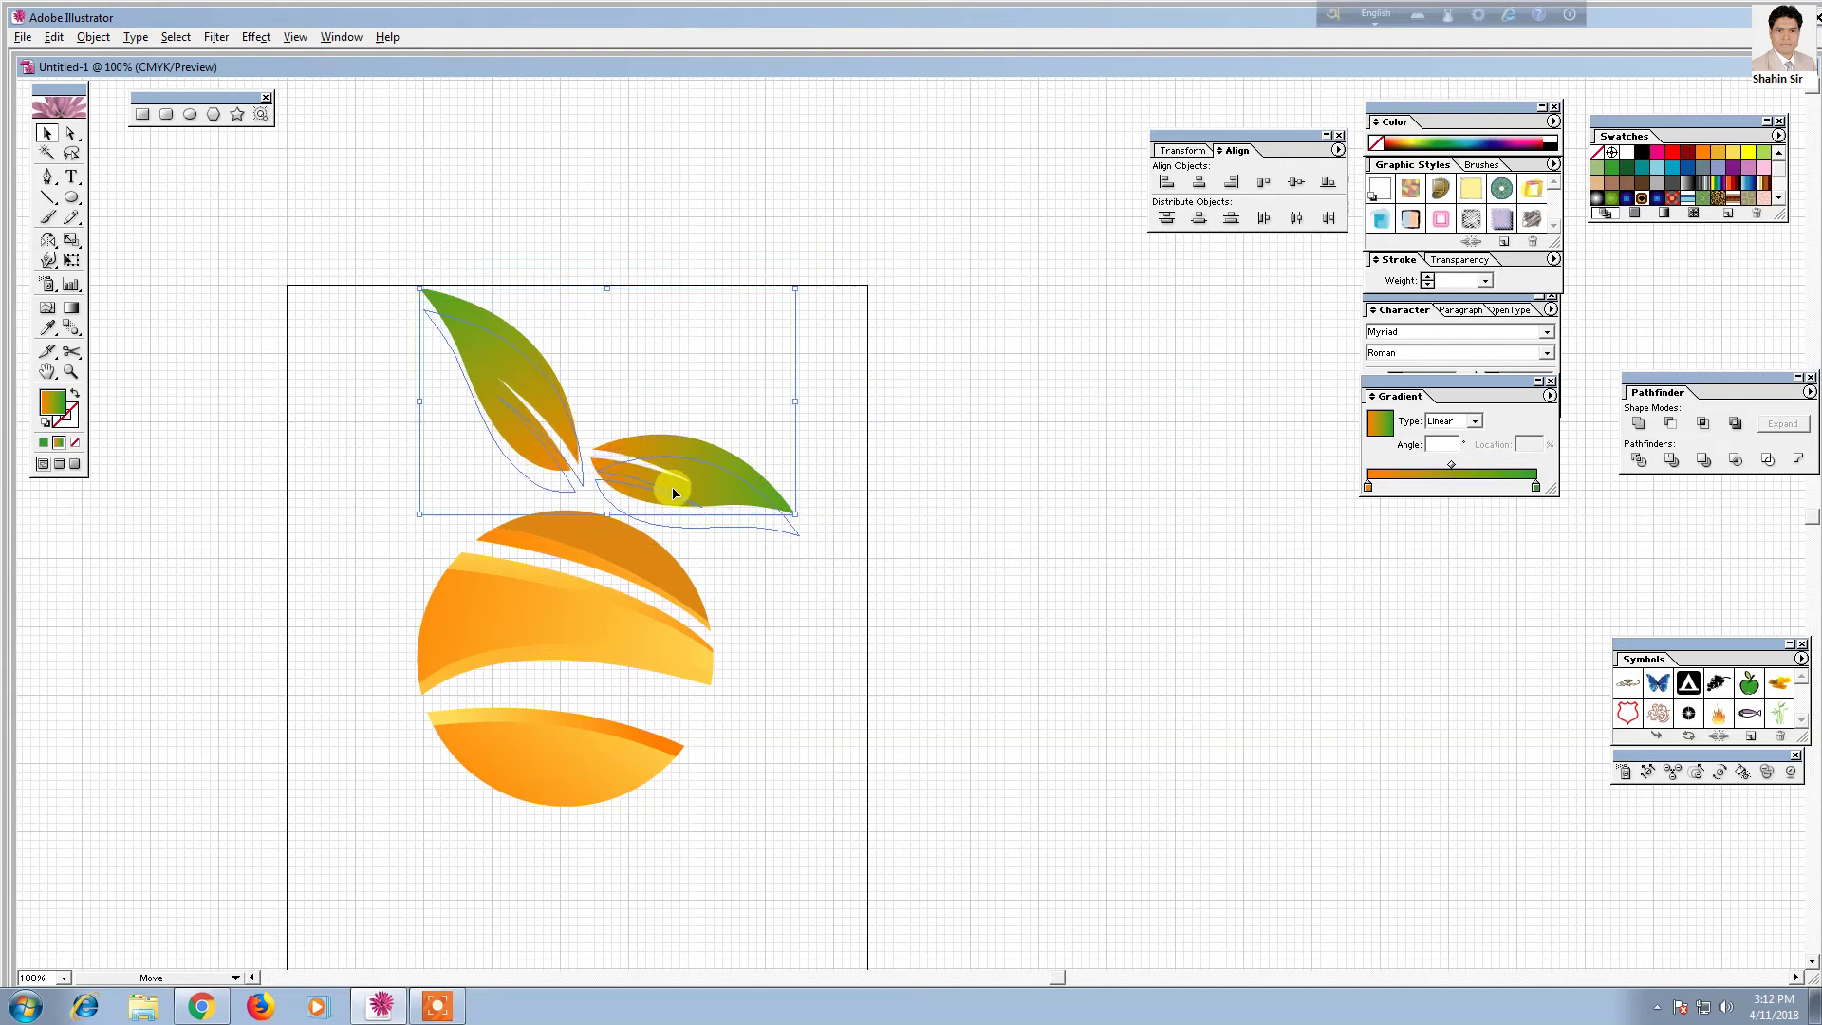
click(797, 624)
drag(771, 652, 783, 600)
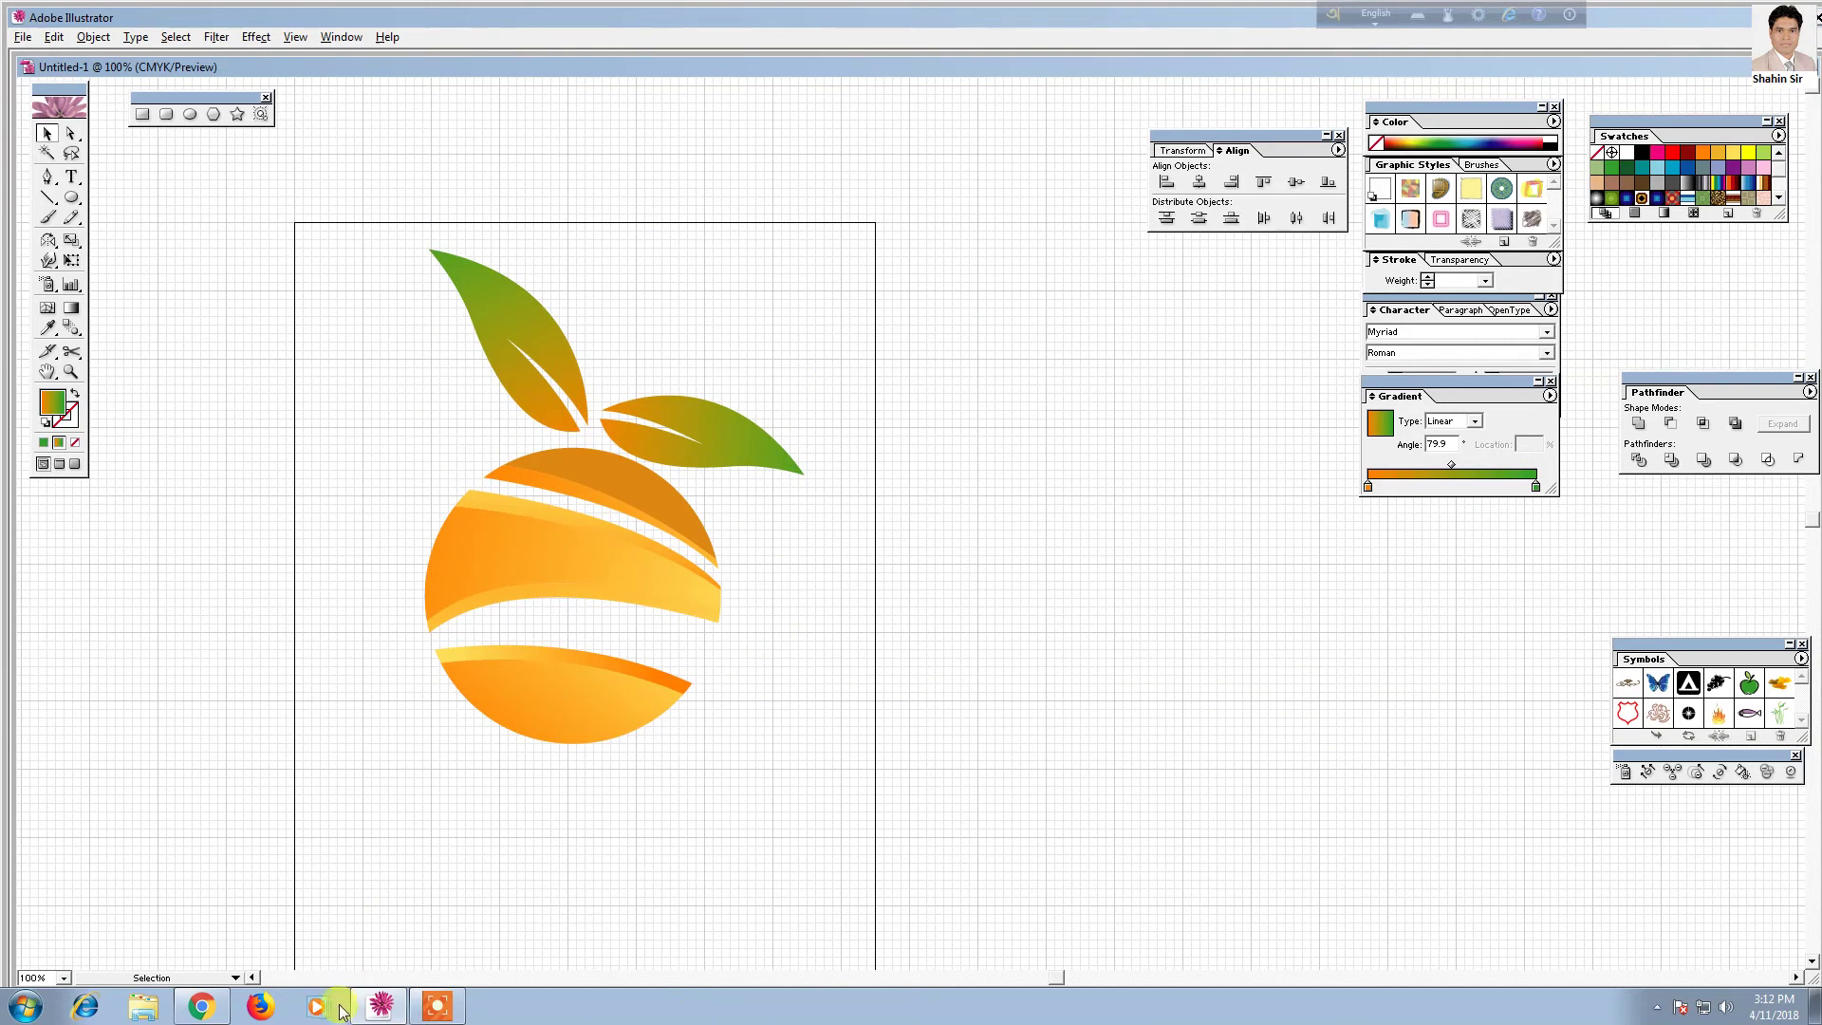
Start the stem path above the leaves with the Pen tool, using a thin black outline
click(45, 178)
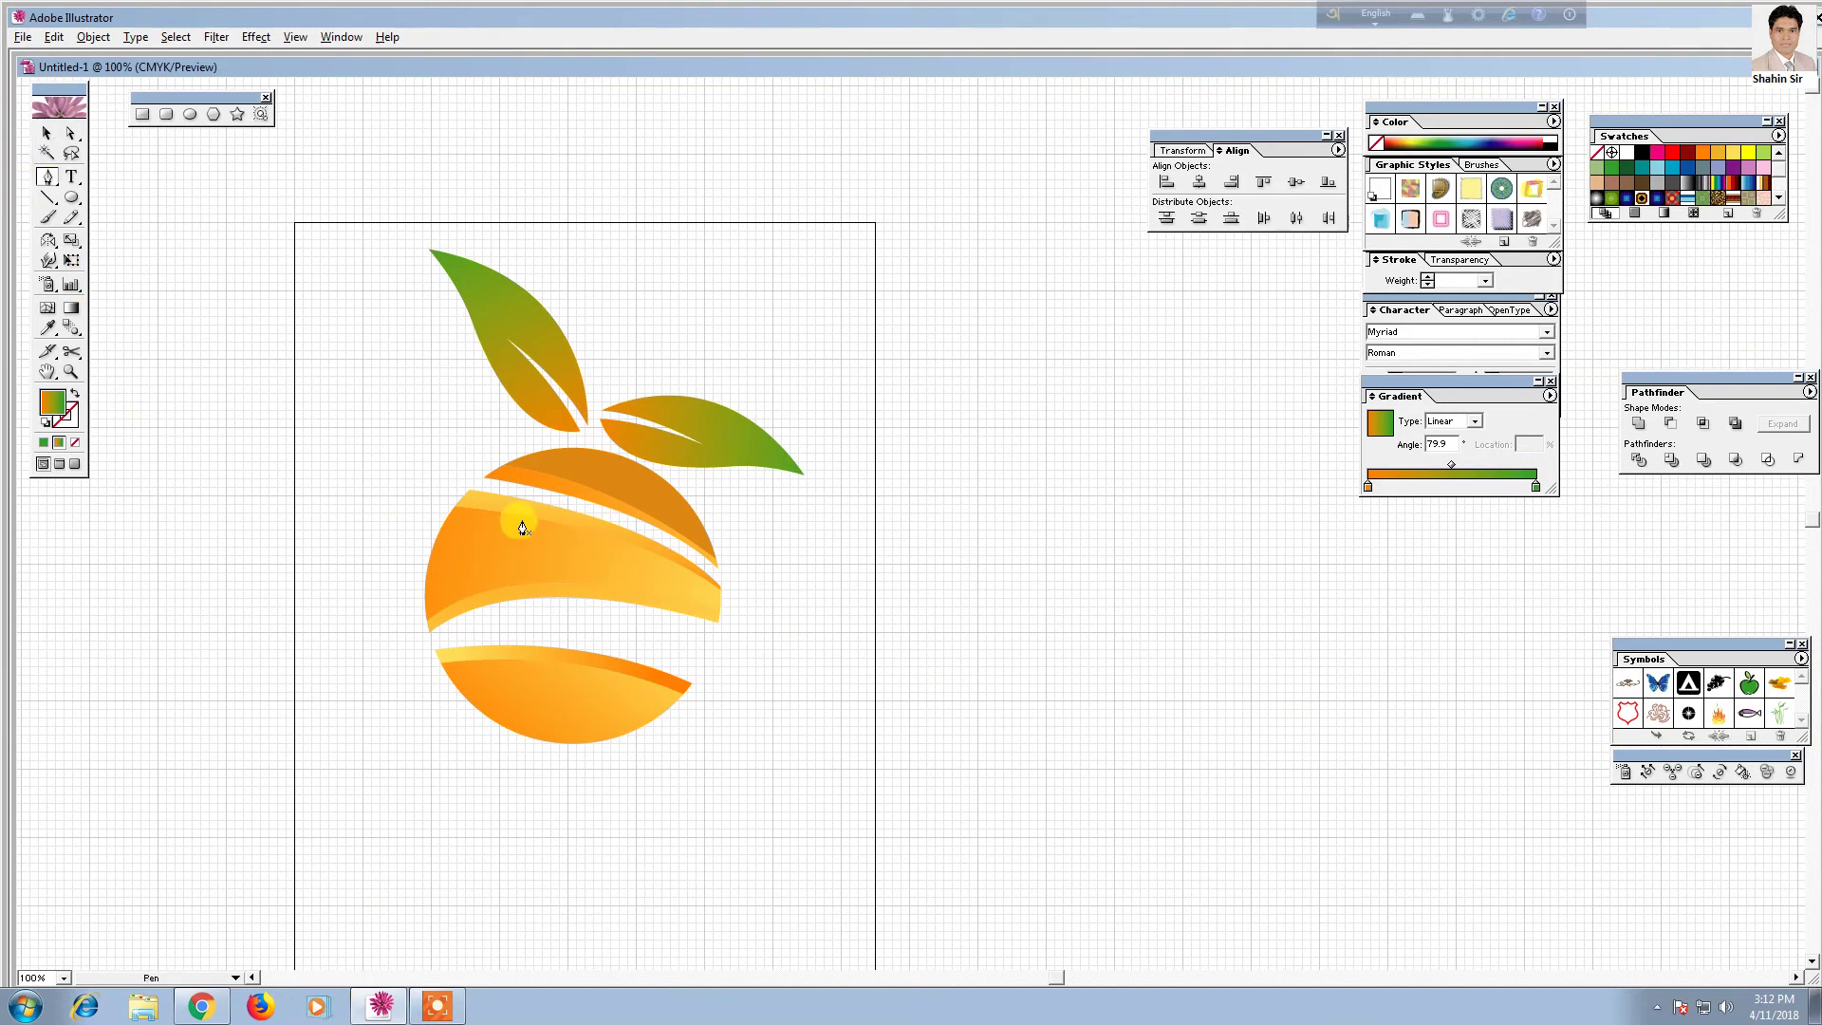
click(553, 255)
drag(595, 395, 595, 453)
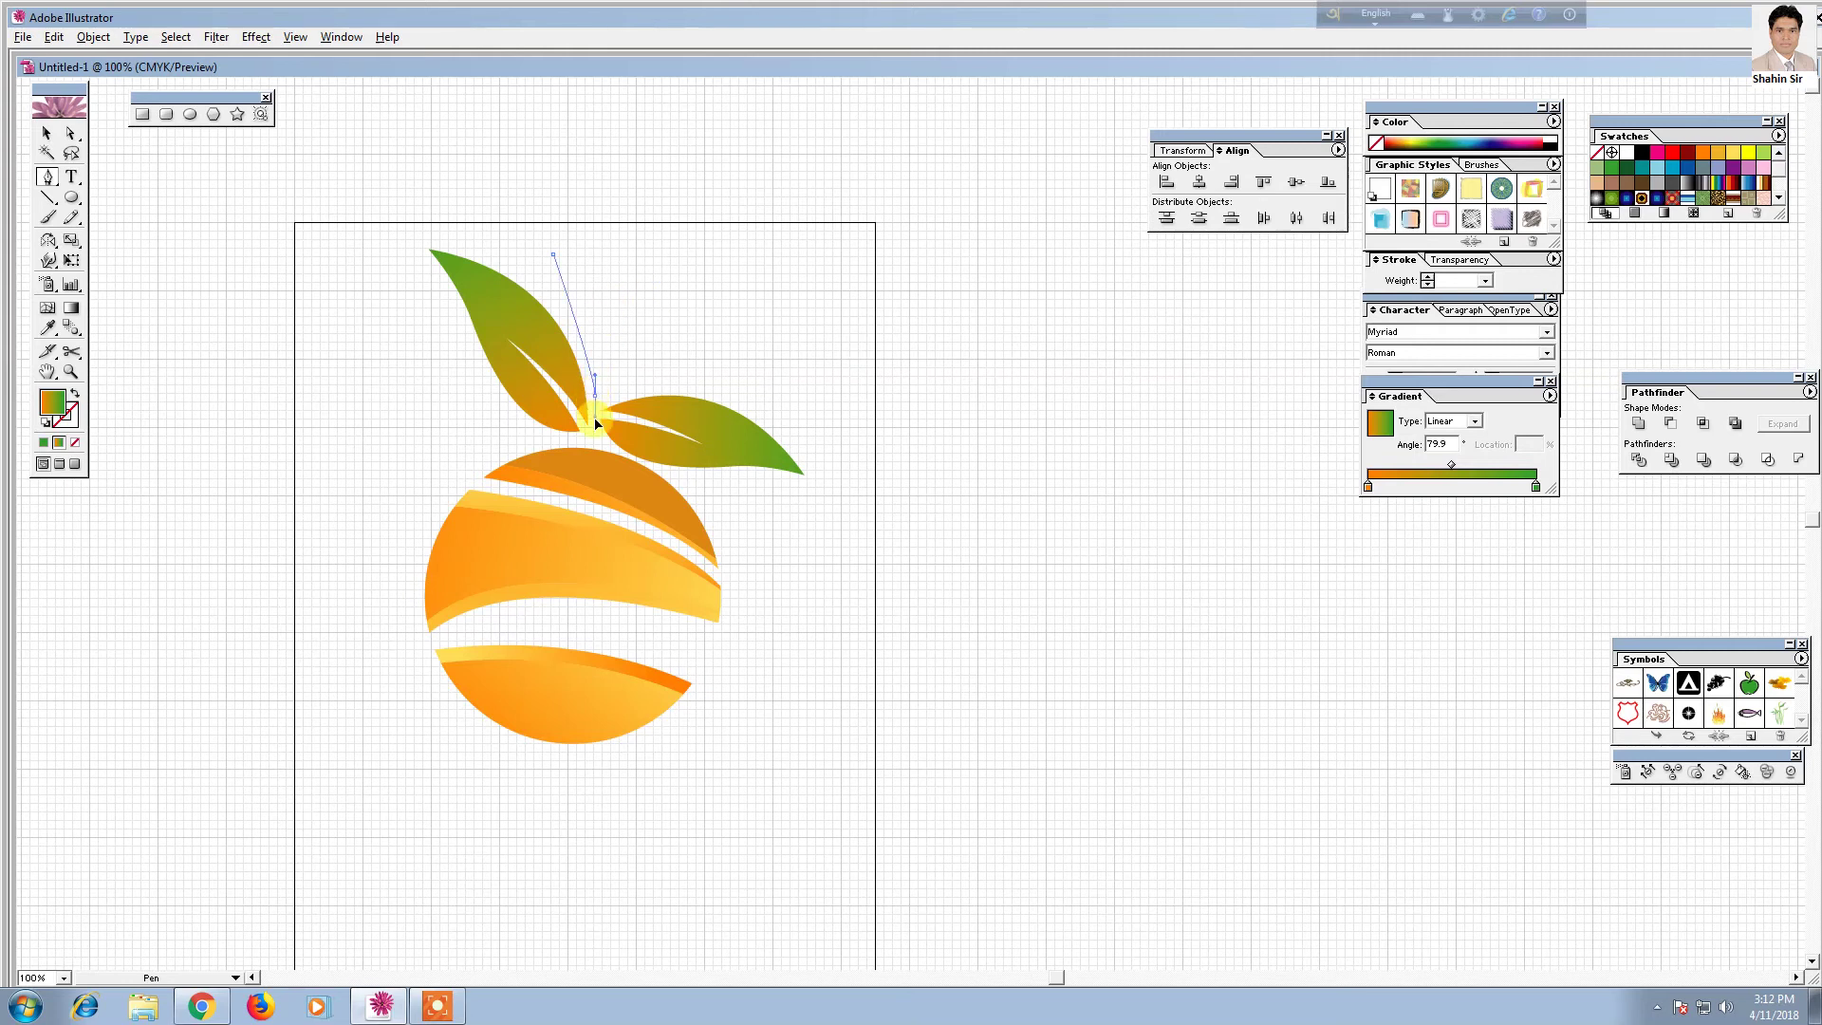
click(75, 416)
click(75, 443)
click(1641, 161)
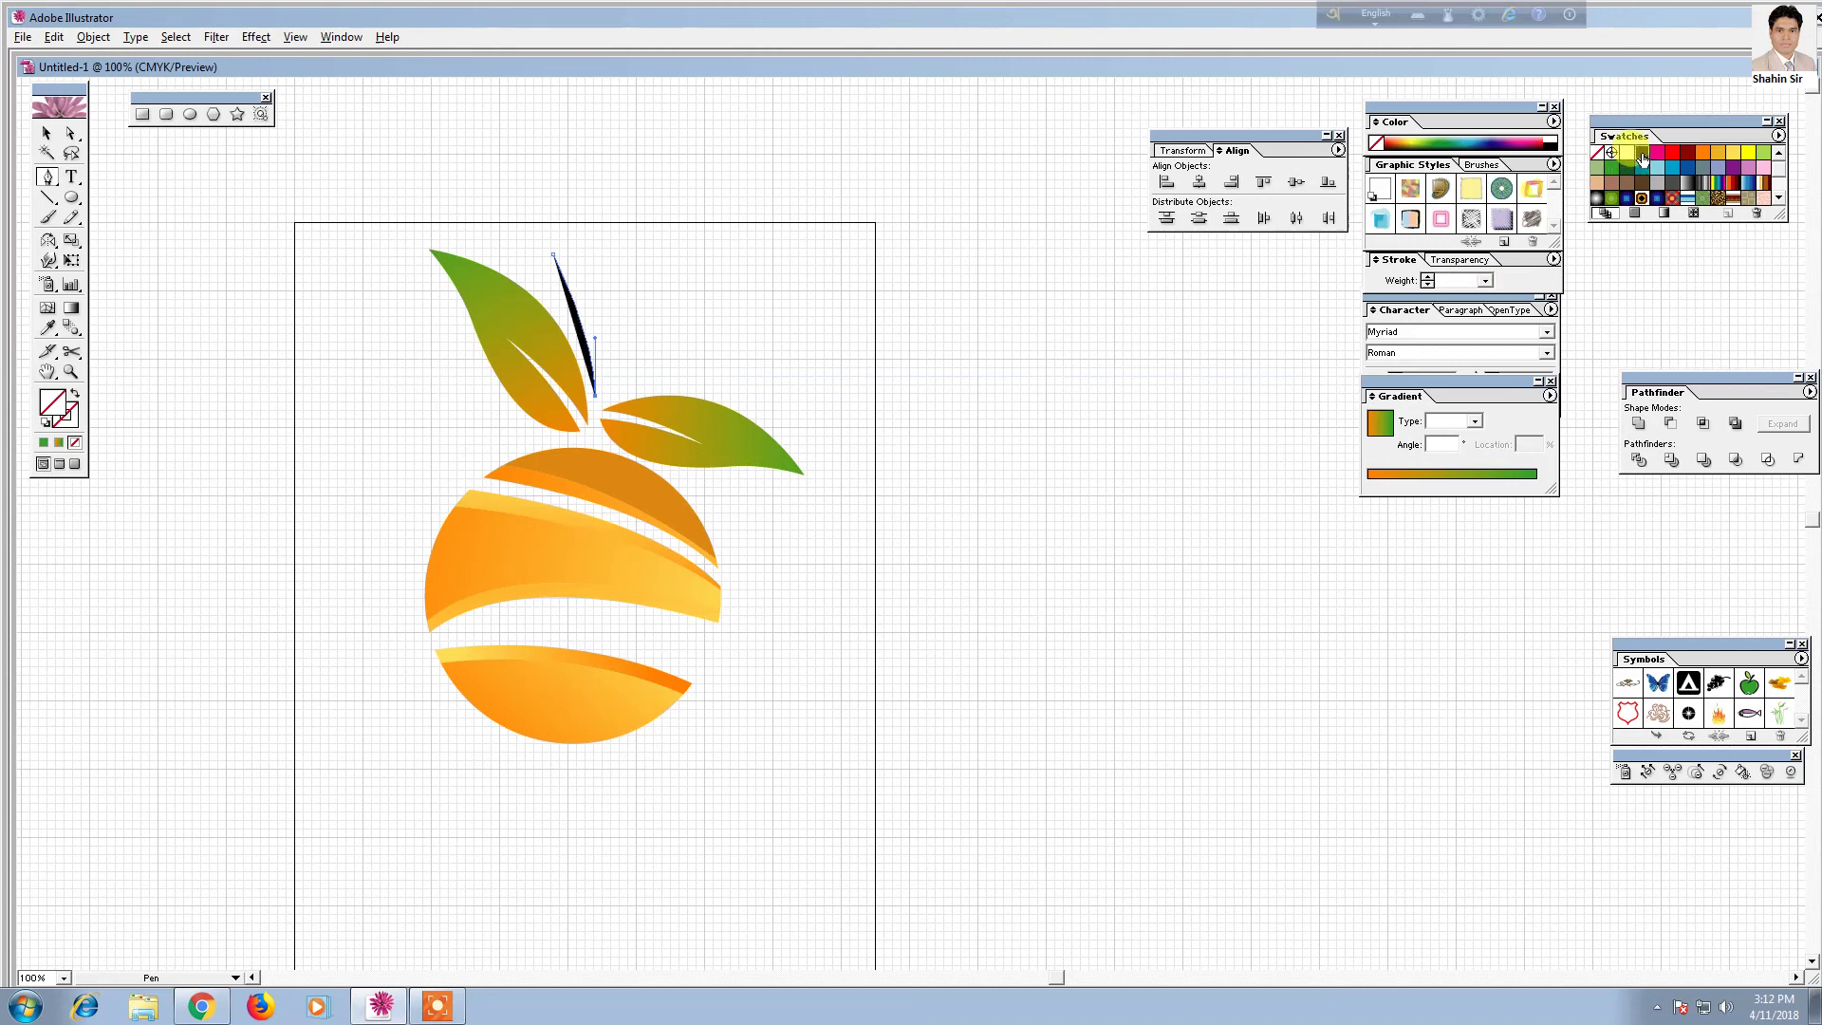
click(75, 393)
click(74, 426)
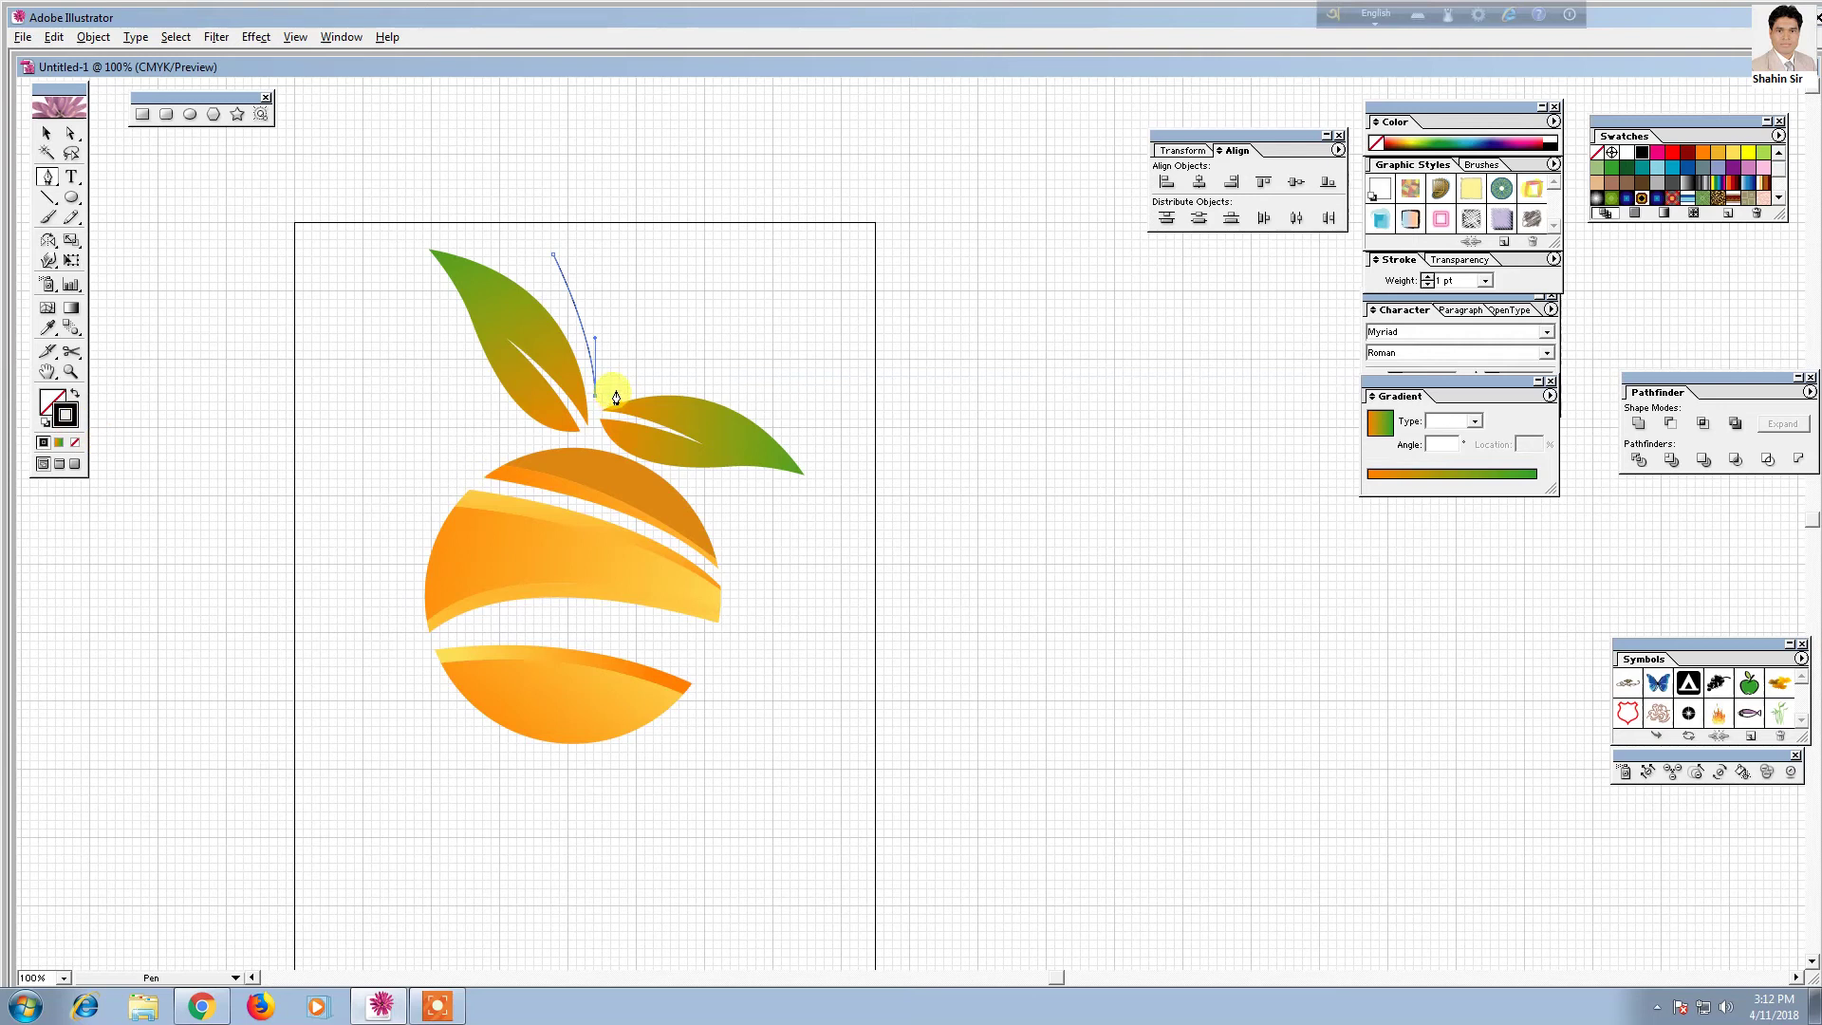
Draw the stem's curved base and upper-right corner, then close the tapered stem path
drag(636, 372, 634, 368)
ctrl+click(651, 365)
click(616, 396)
drag(615, 396, 896, 521)
ctrl+click(640, 363)
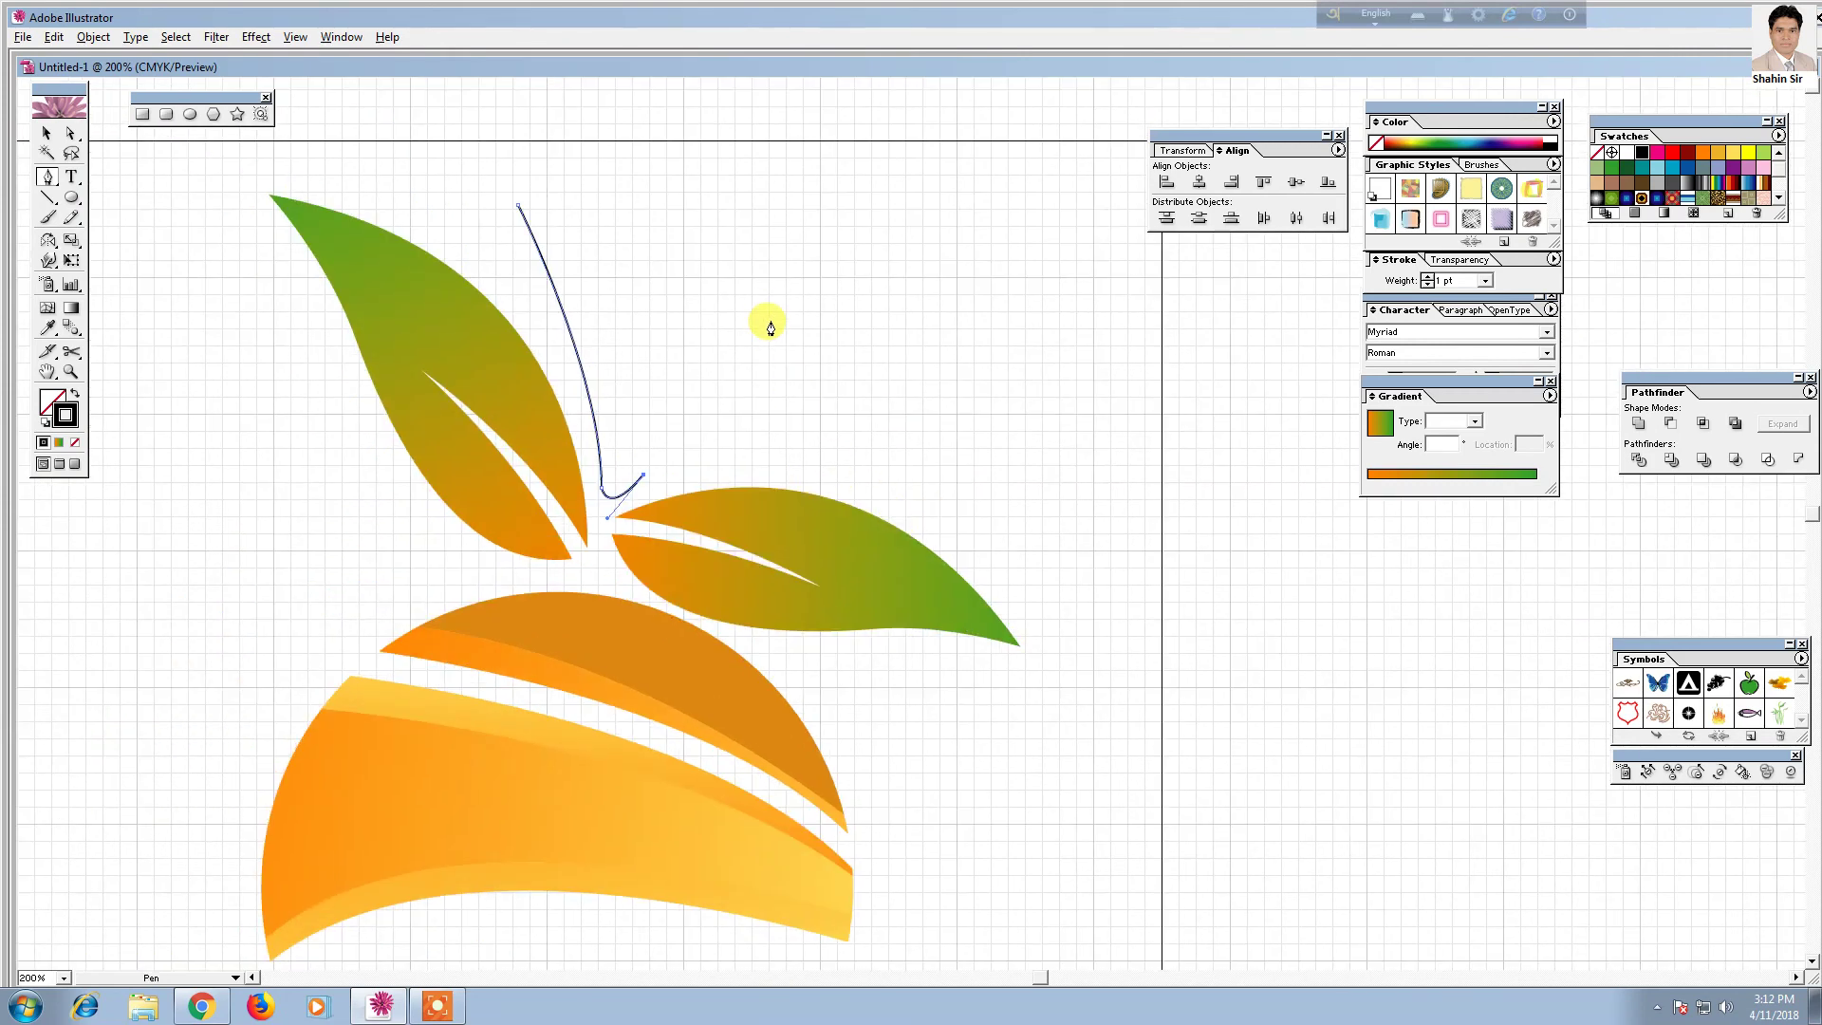
key(ctrl+minus)
key(ctrl+minus)
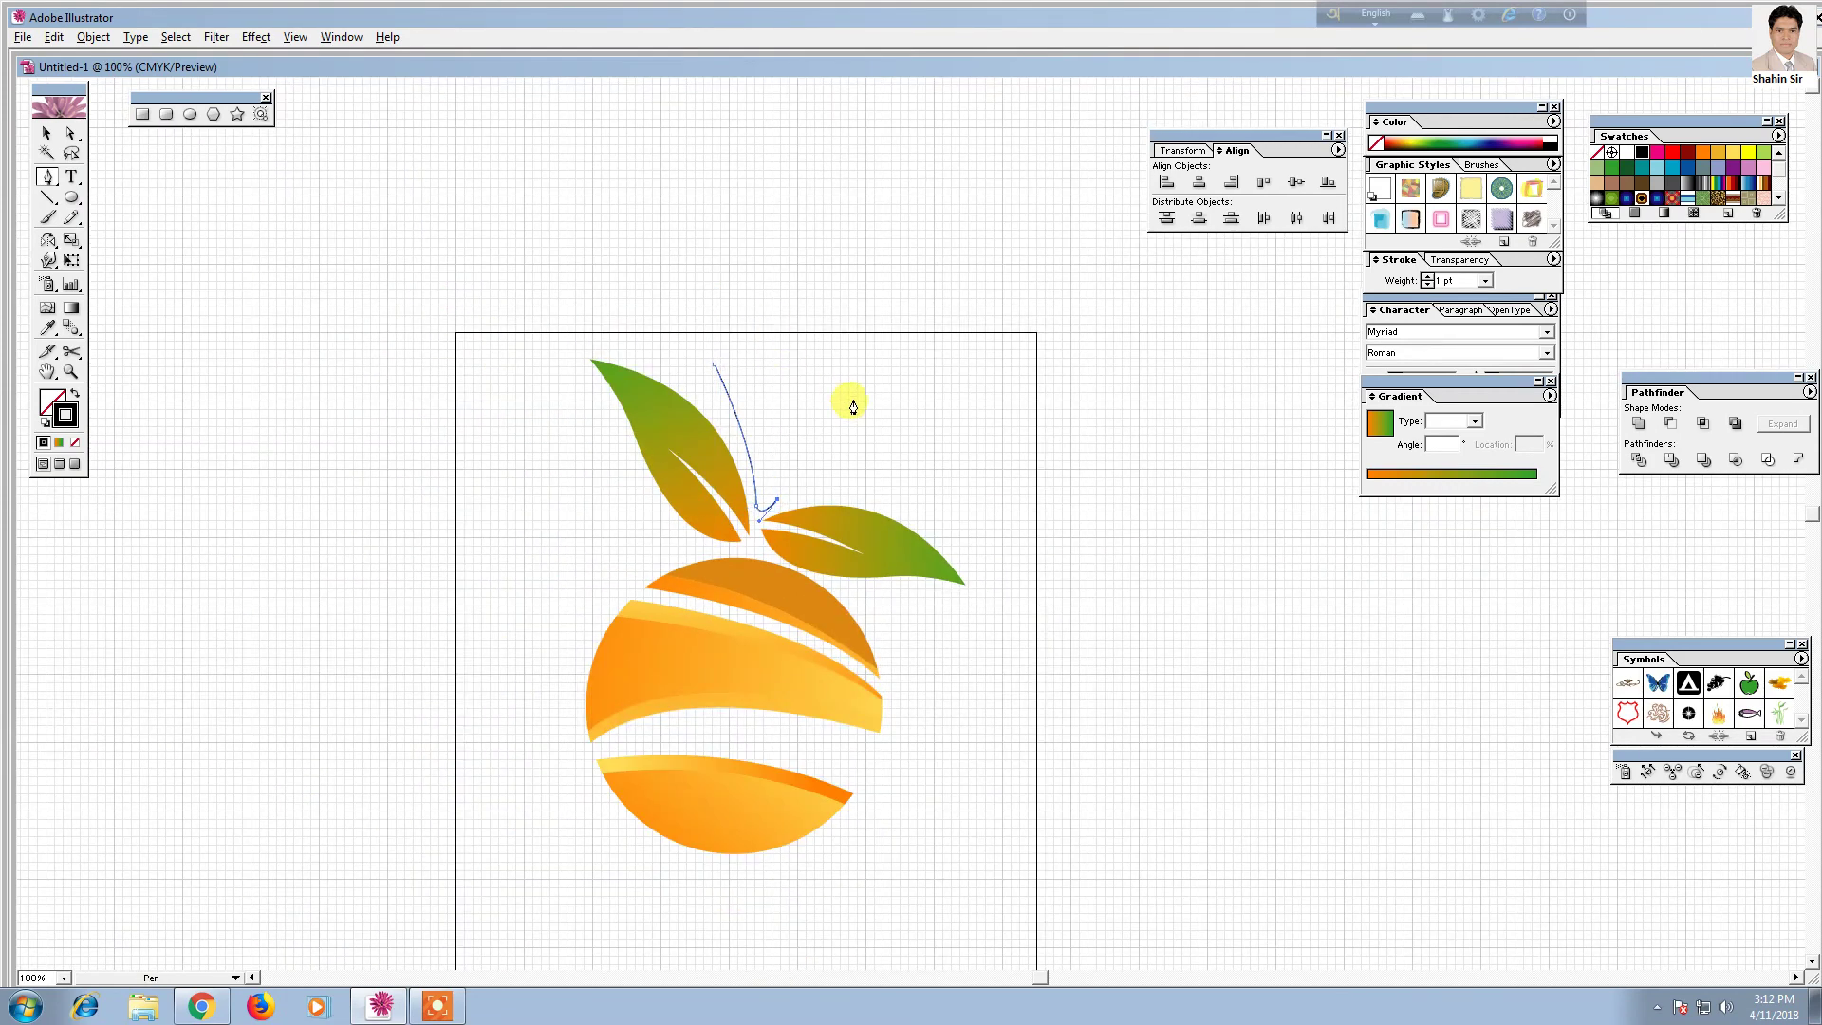
mouse_move(848, 347)
mouse_down()
mouse_move(933, 245)
mouse_move(930, 272)
mouse_up()
drag(926, 287, 917, 298)
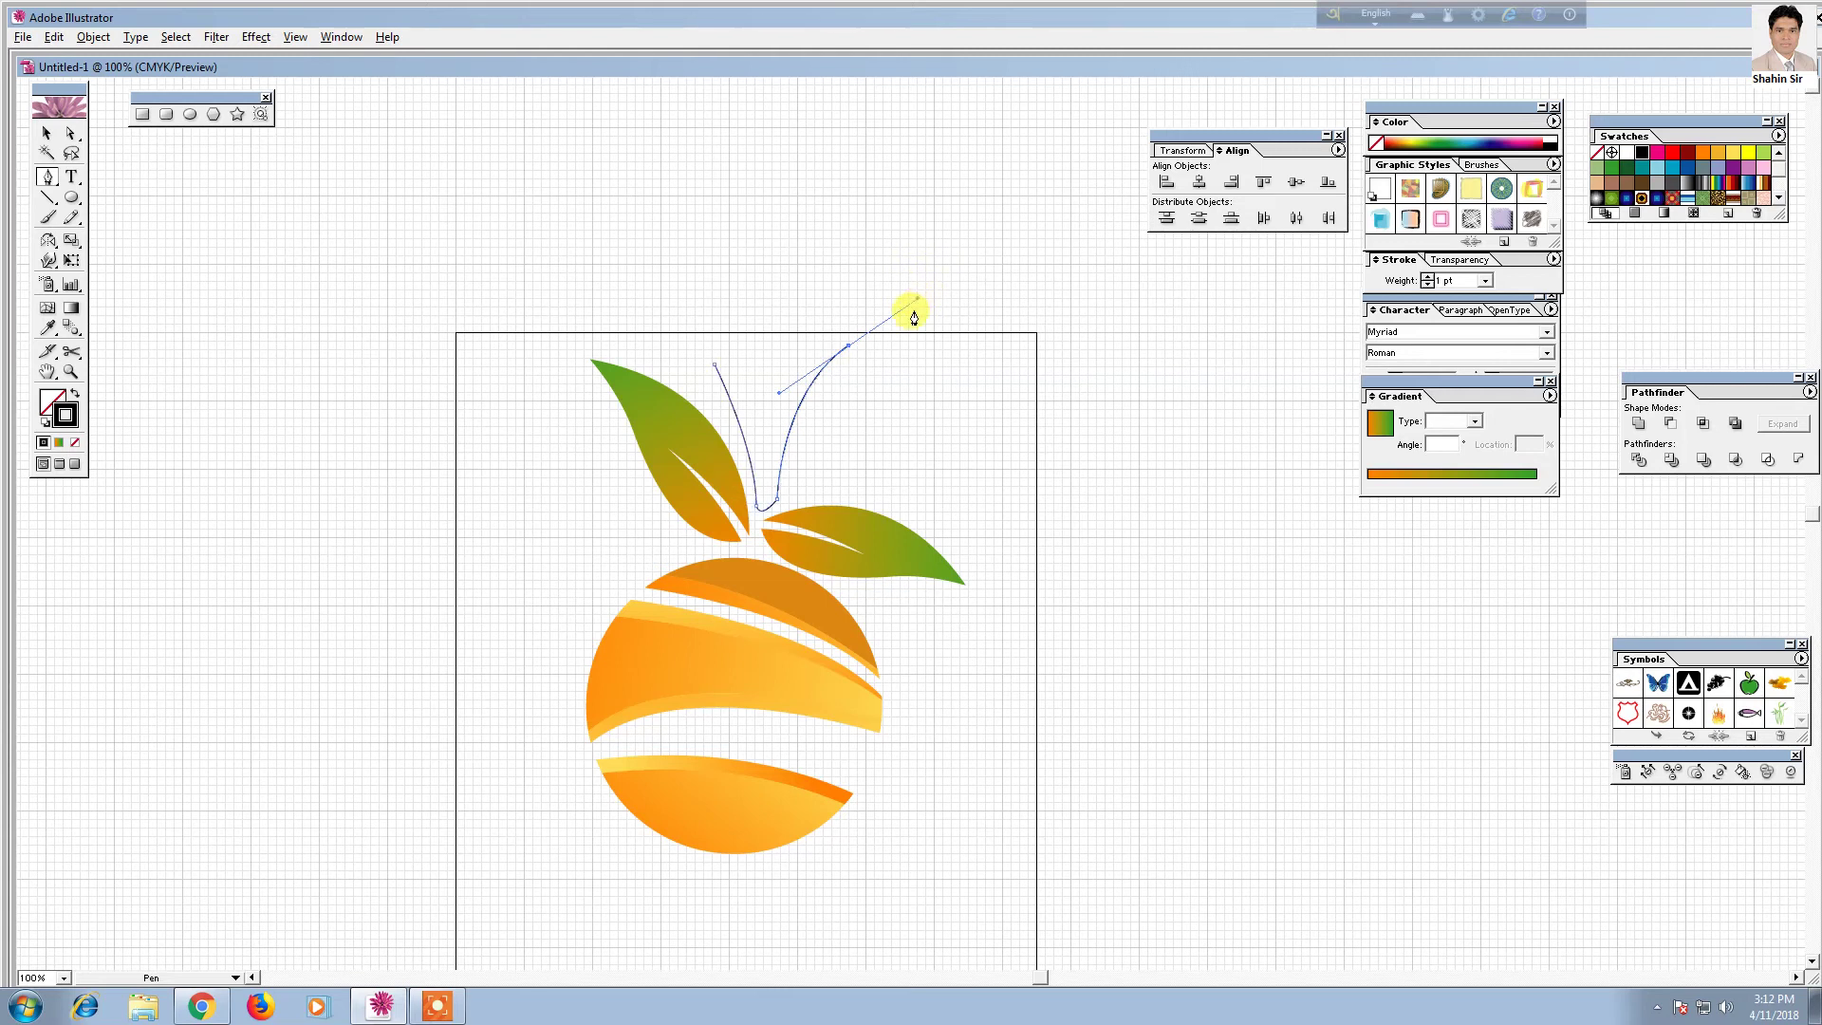
click(848, 349)
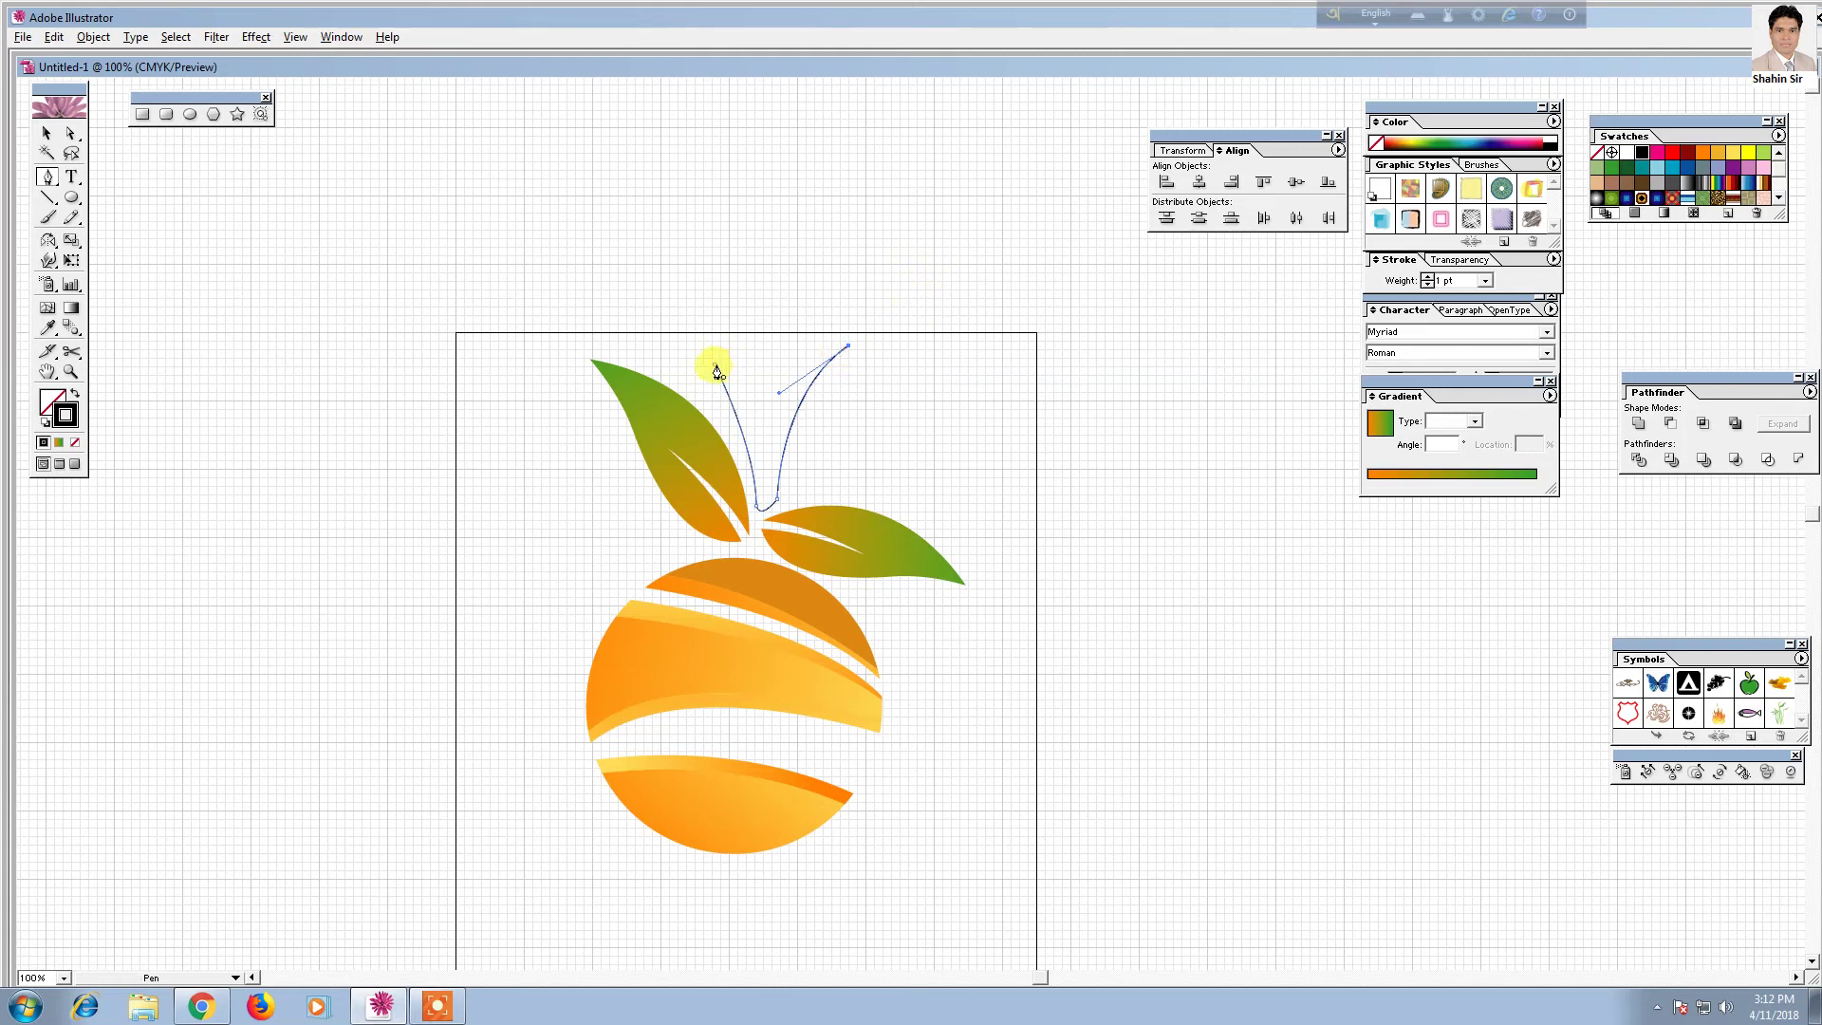
click(715, 370)
Fill the closed stem shape solid black
click(47, 133)
click(144, 290)
drag(767, 377, 769, 380)
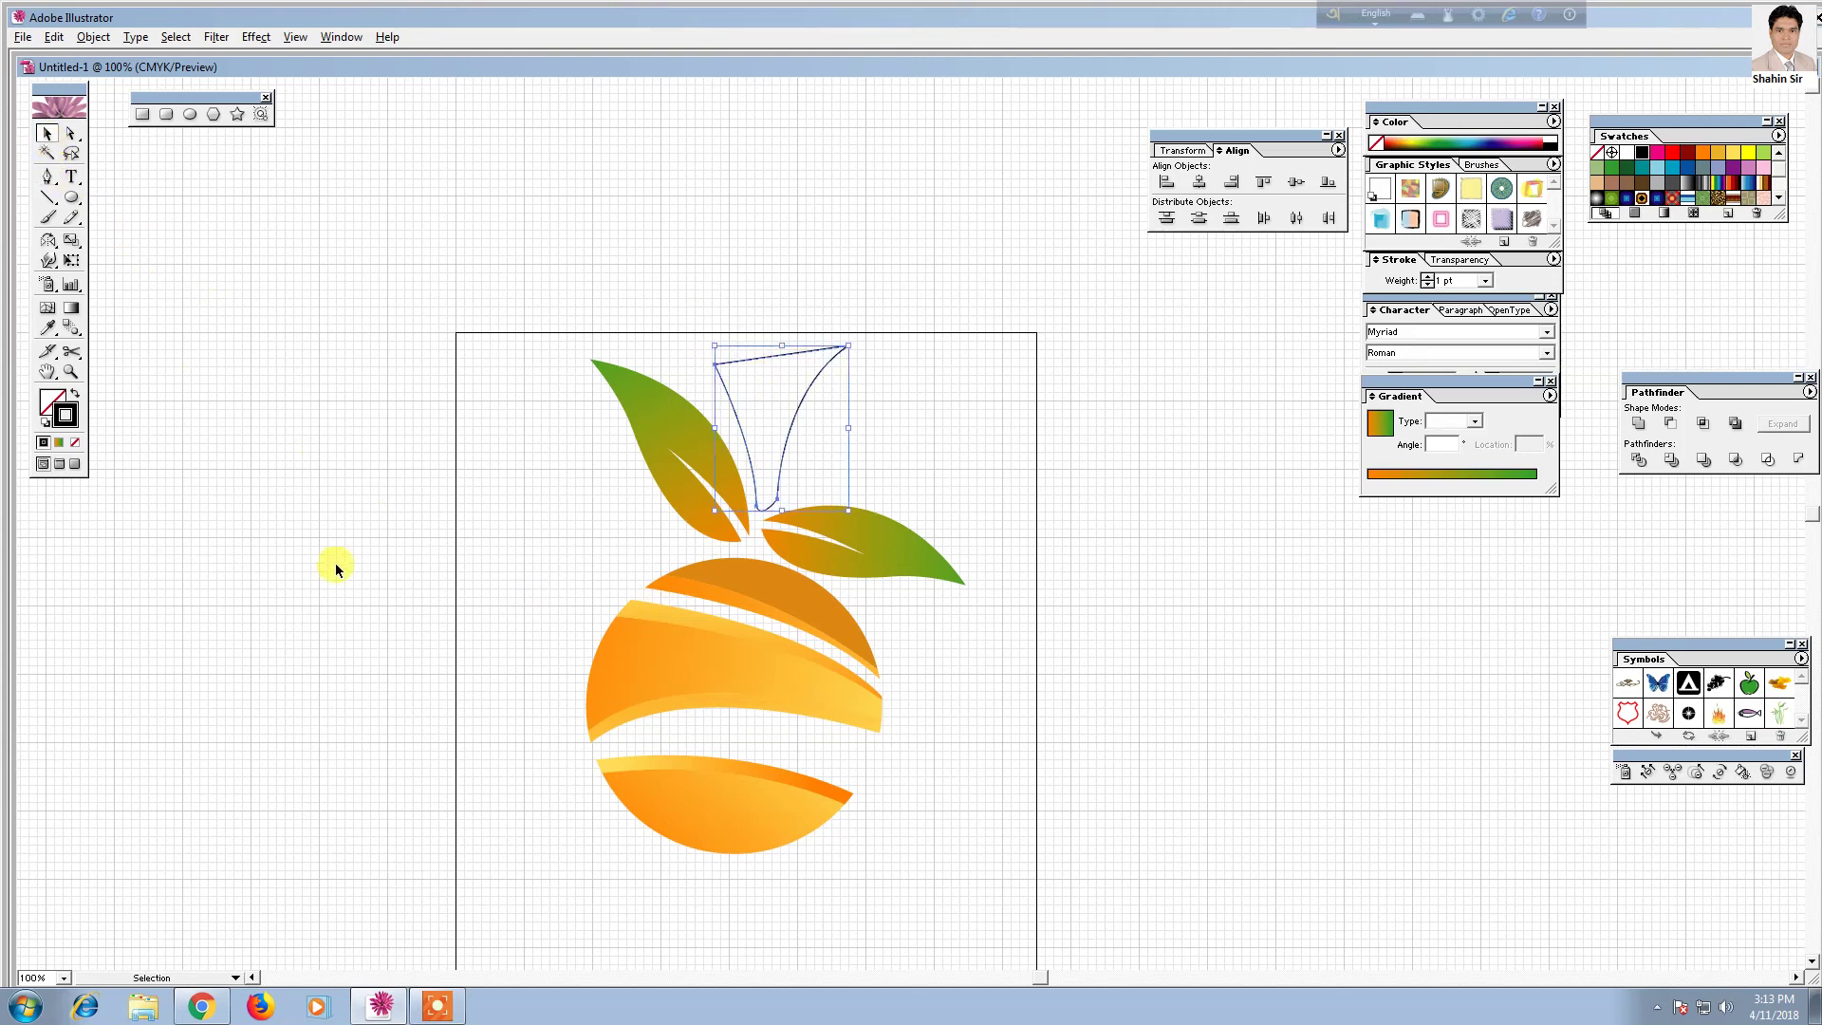
click(75, 395)
click(231, 491)
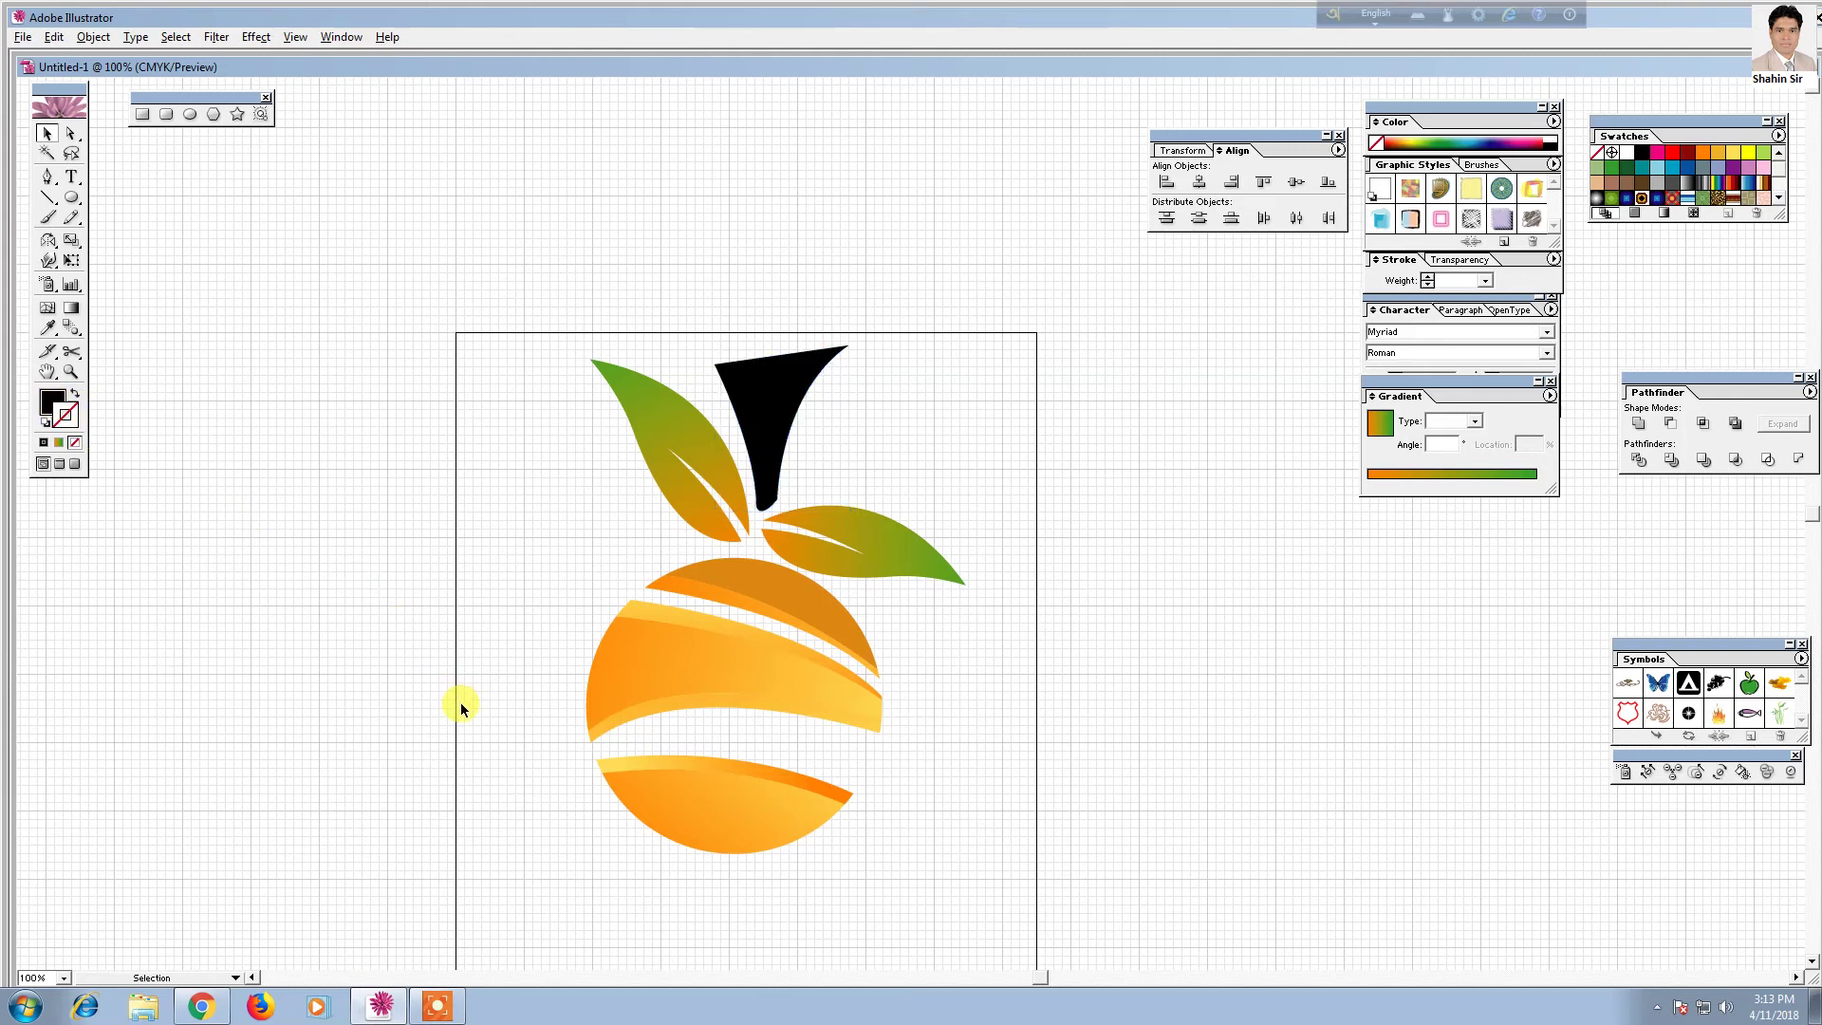
key(ctrl+equal)
key(ctrl+equal)
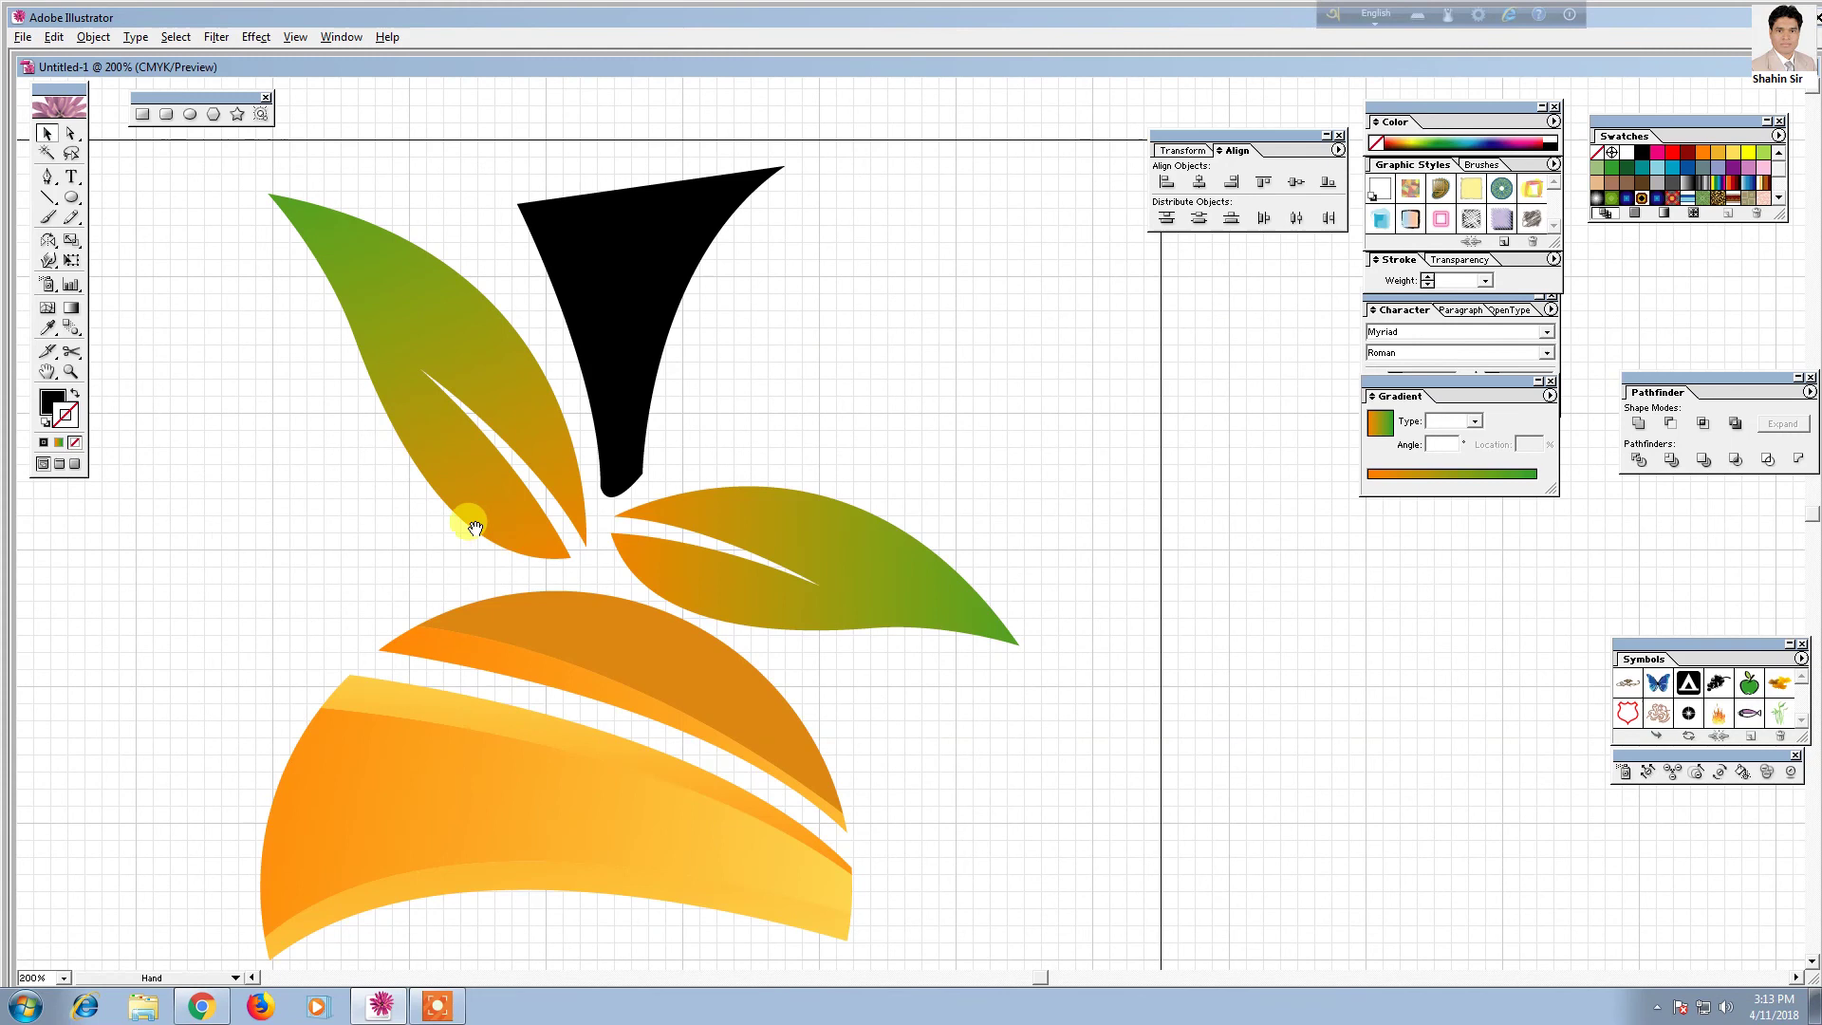
Draw a black curved line up through the stem from the leaf junction
click(48, 179)
click(509, 494)
drag(562, 145, 615, 102)
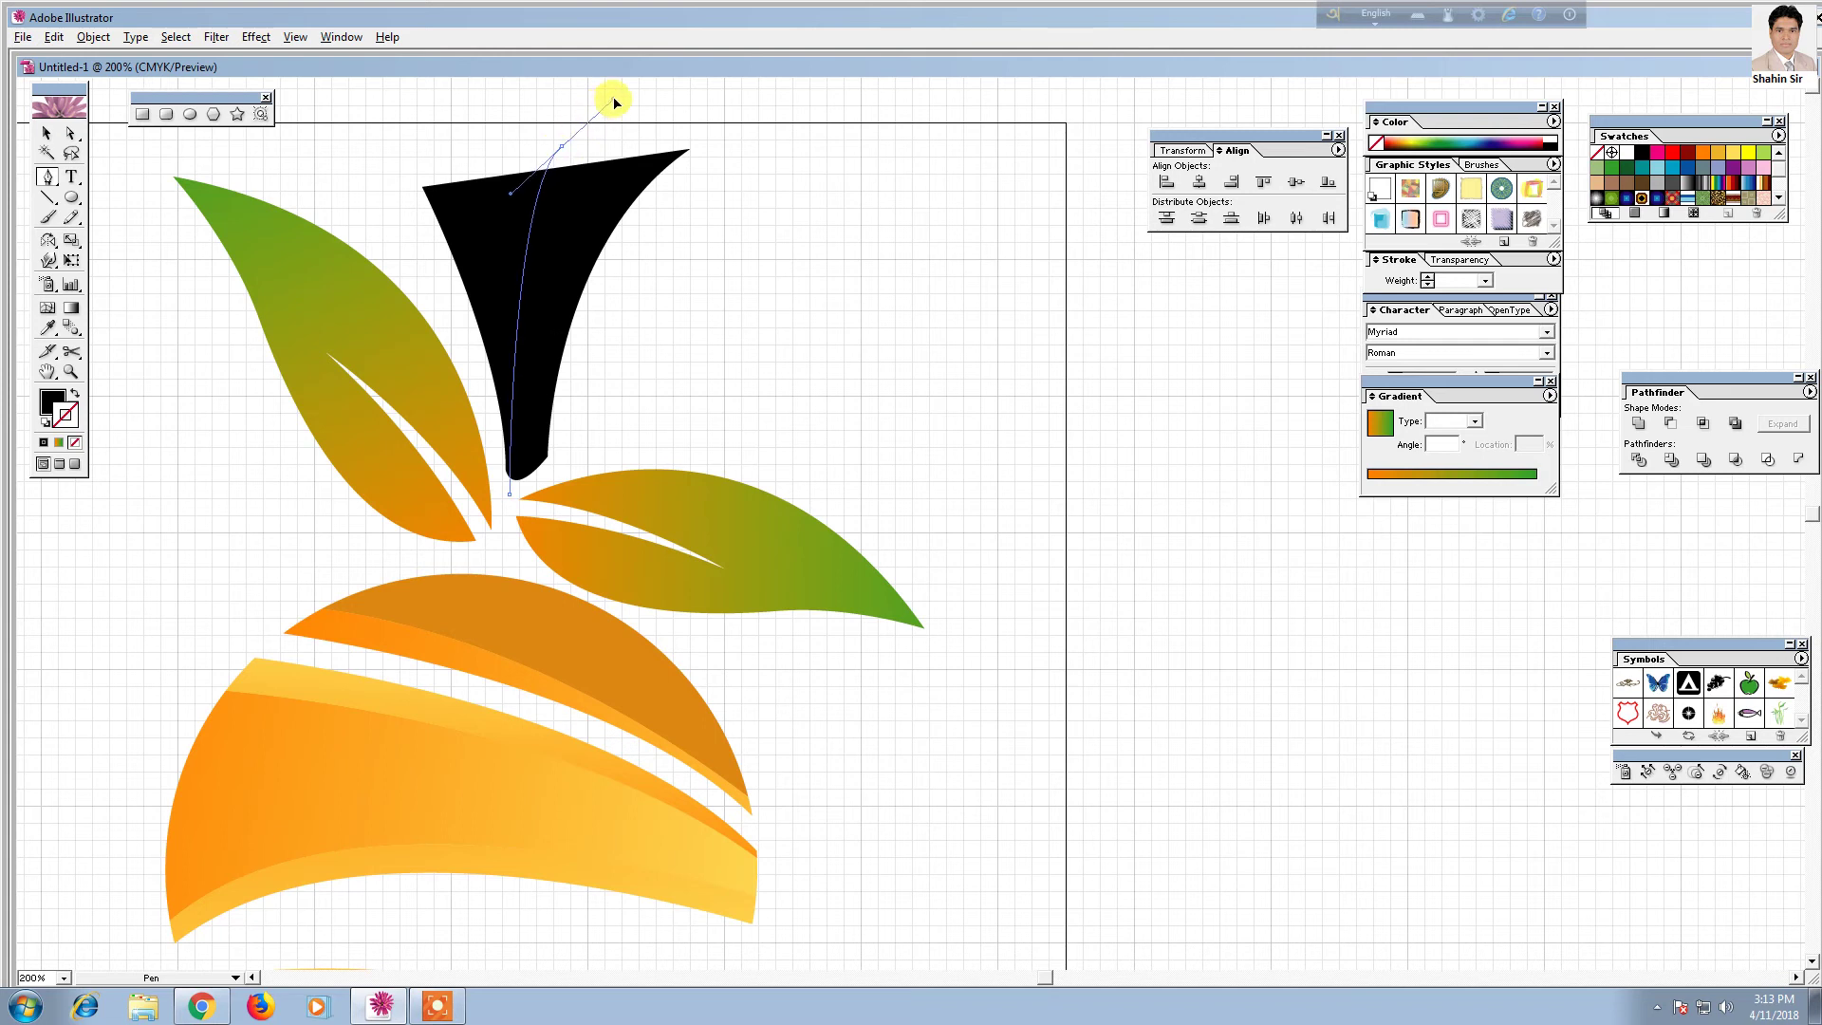
drag(615, 102, 583, 66)
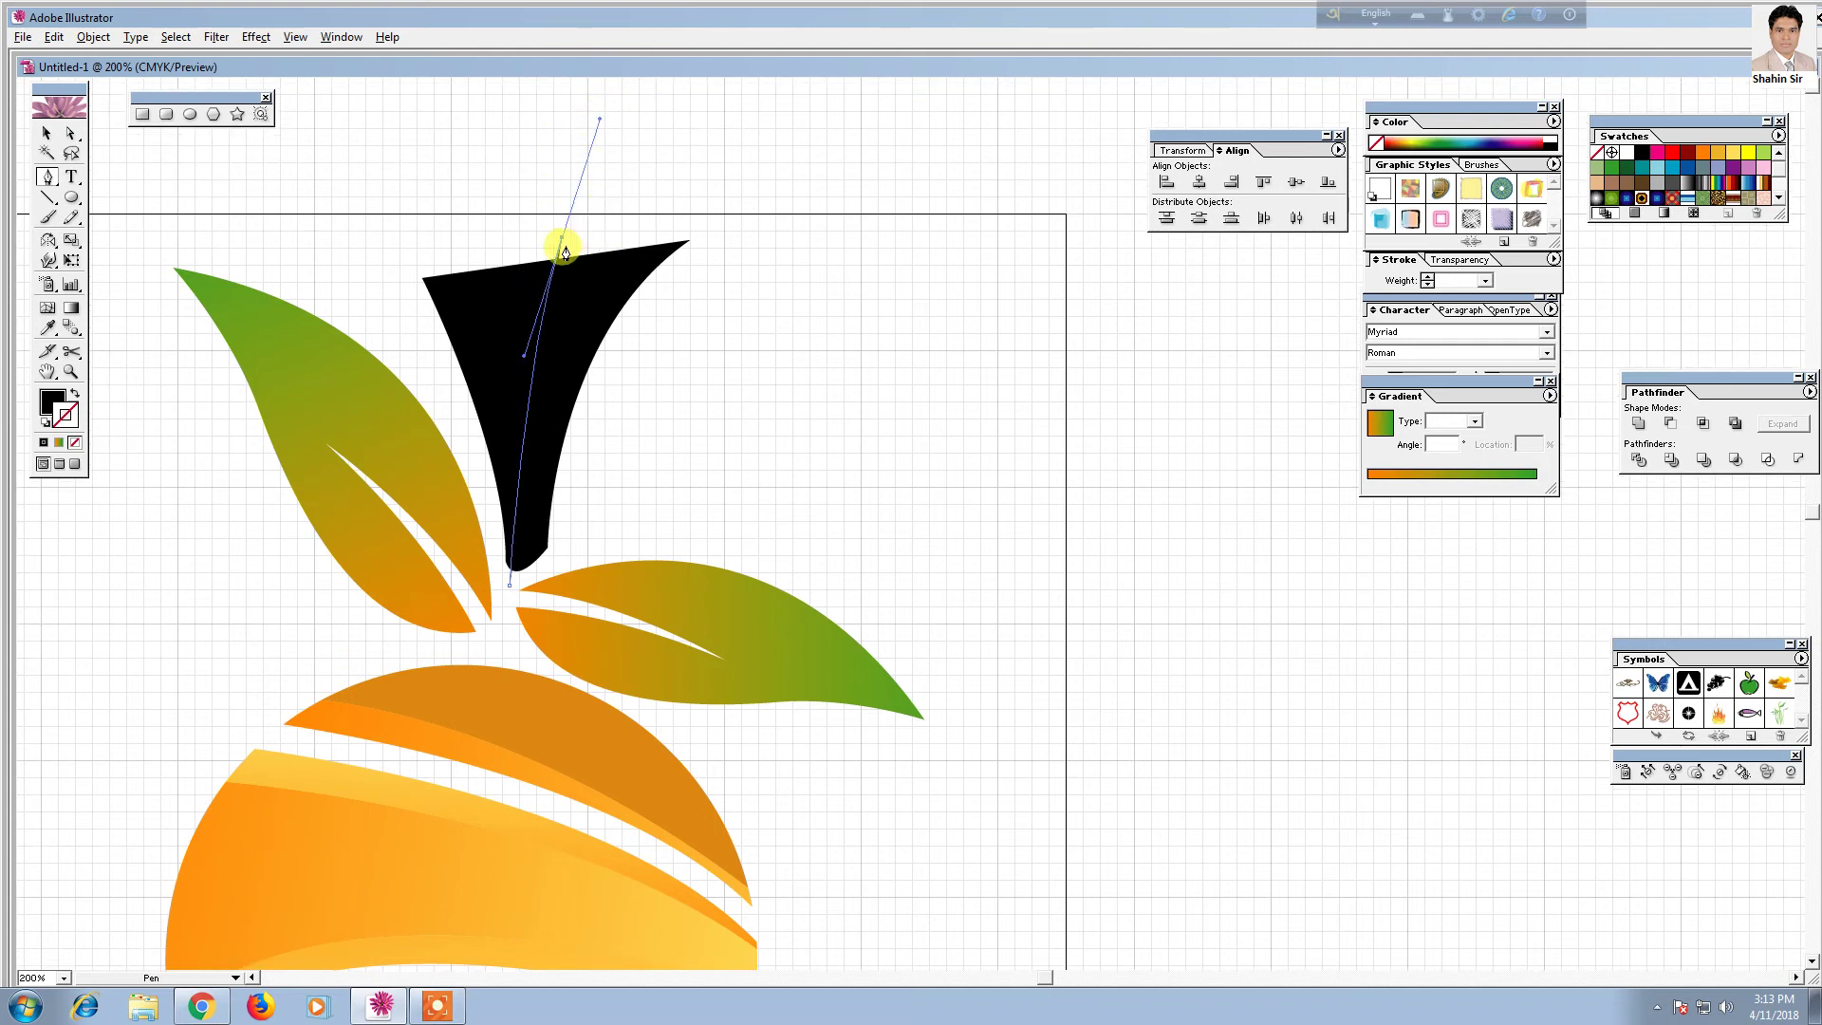
click(562, 245)
click(47, 134)
click(119, 190)
drag(453, 226, 531, 283)
click(558, 252)
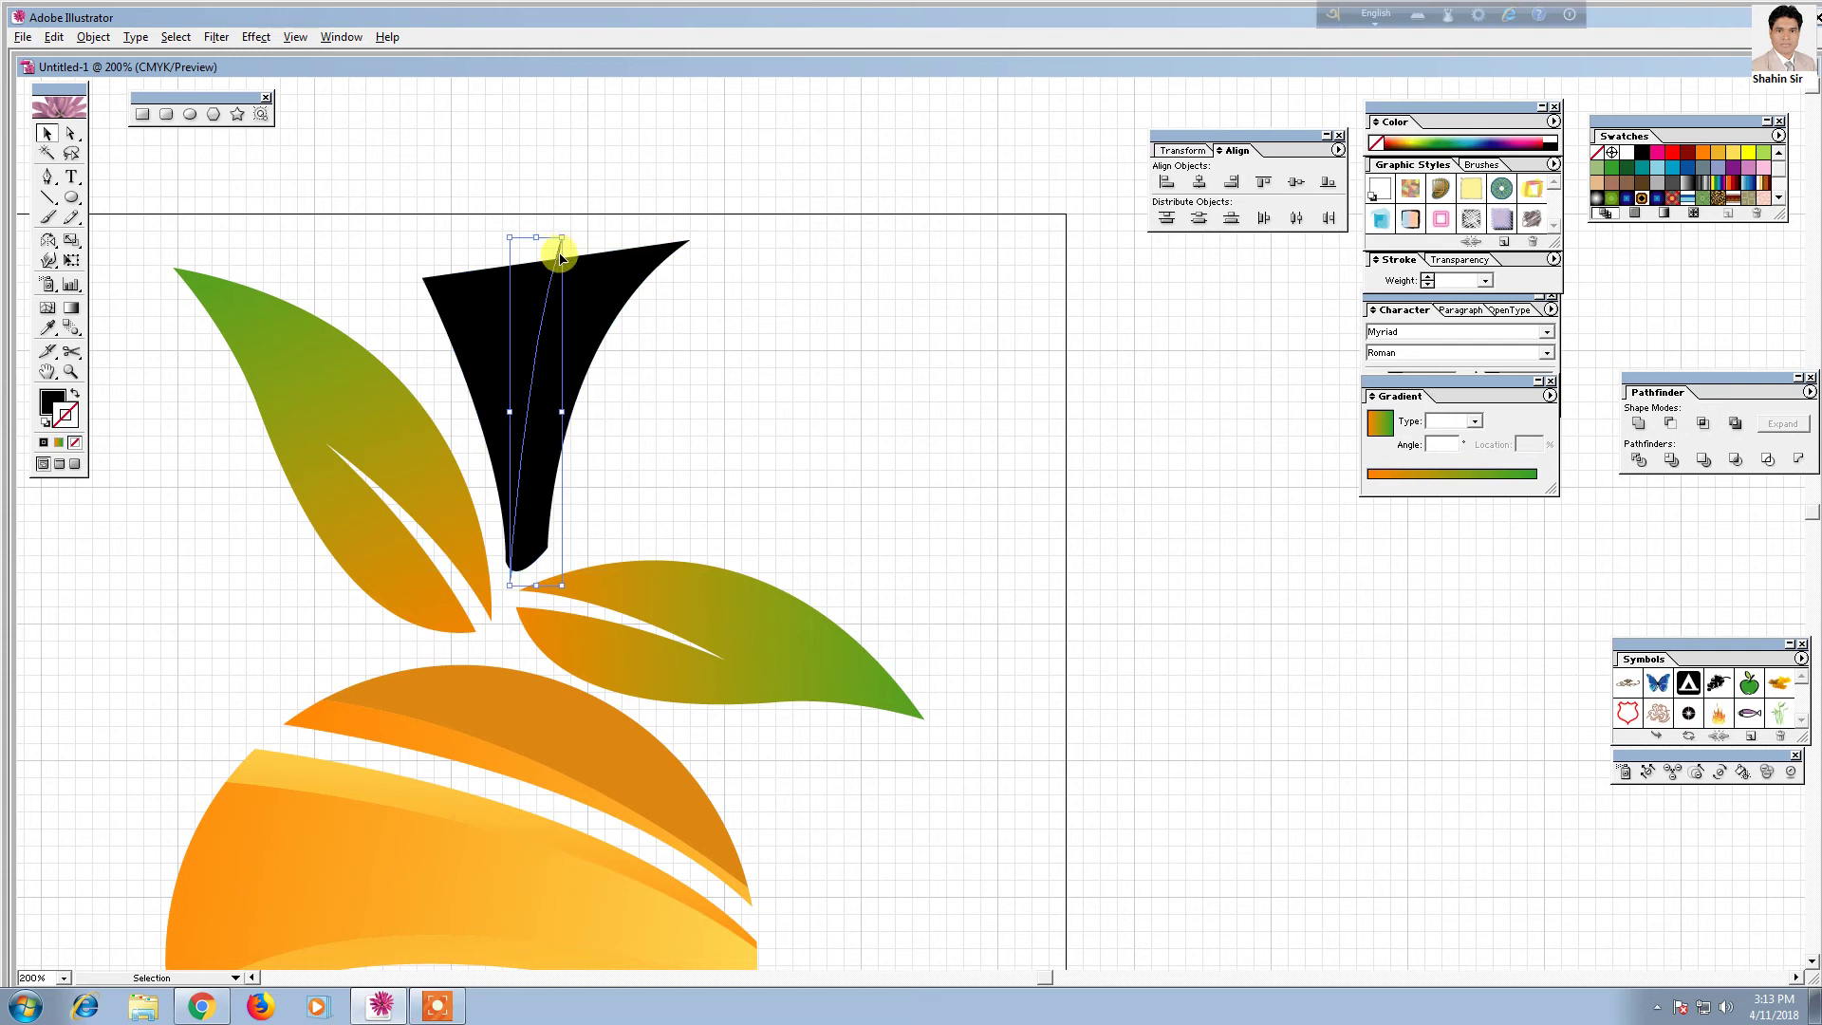
click(75, 394)
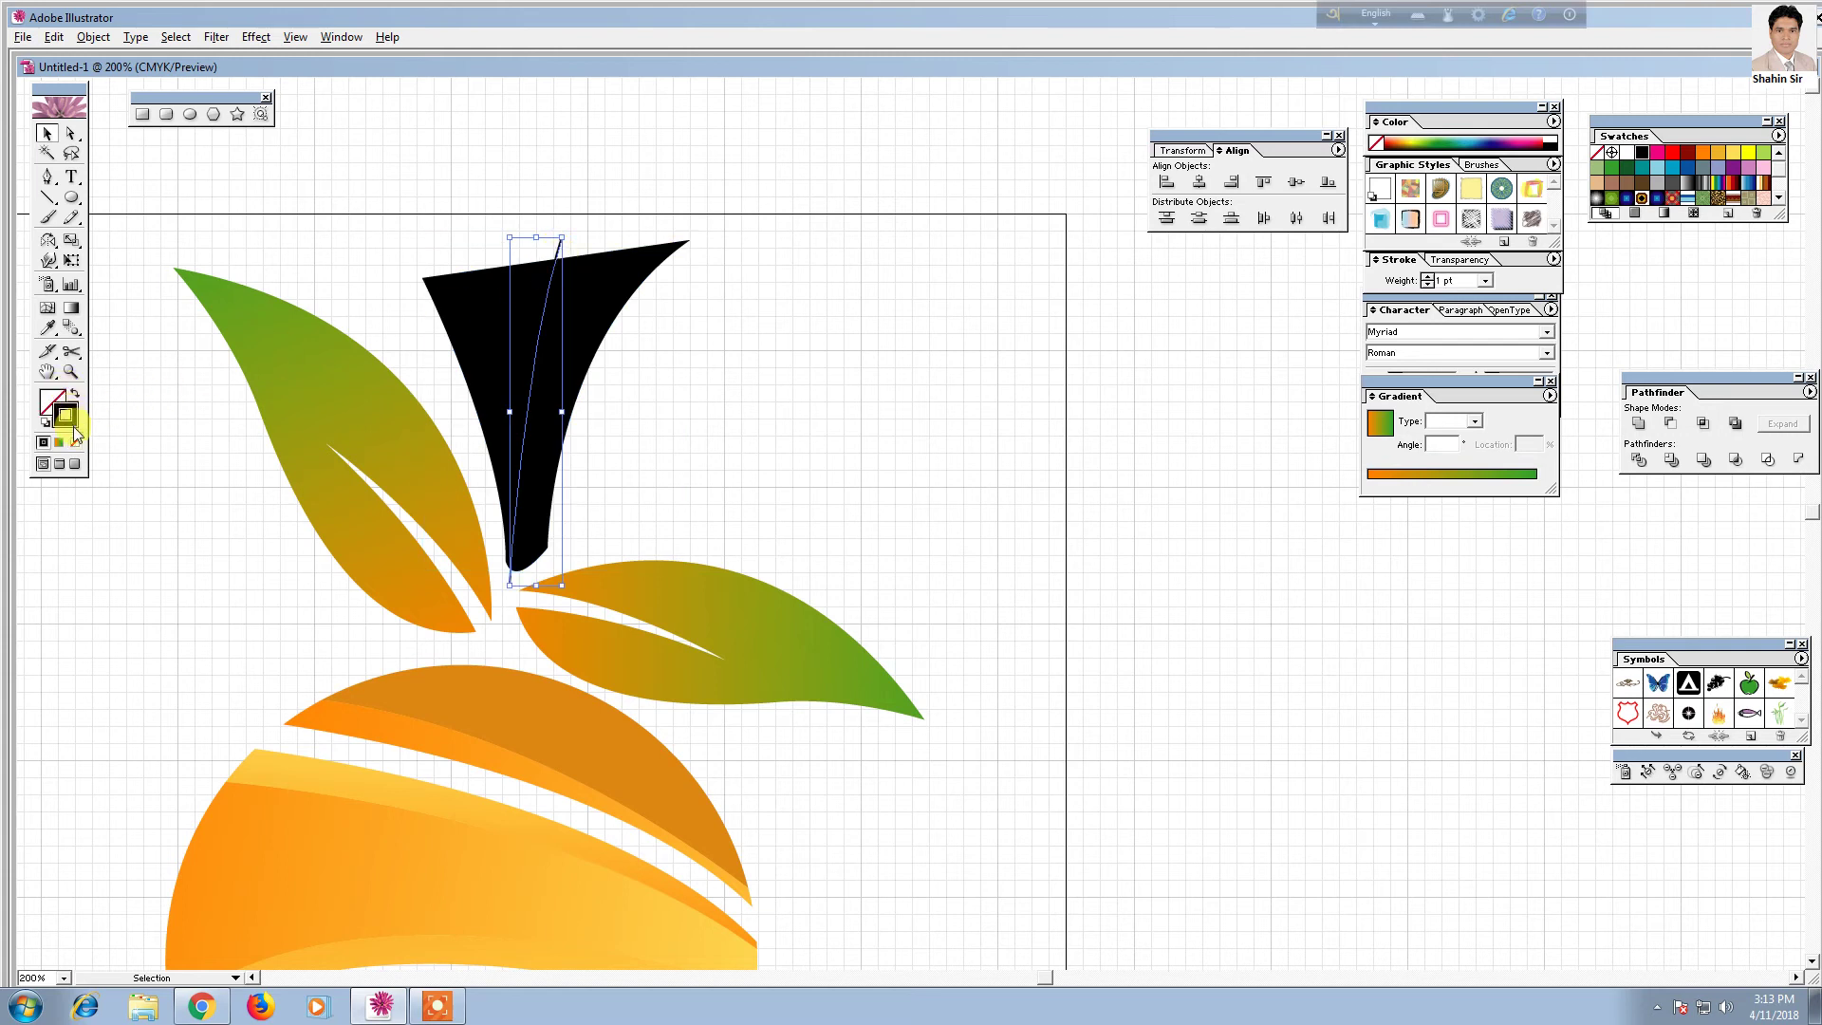
Divide the stem along the curved line, ungroup the pieces and select the right half
drag(419, 225, 618, 332)
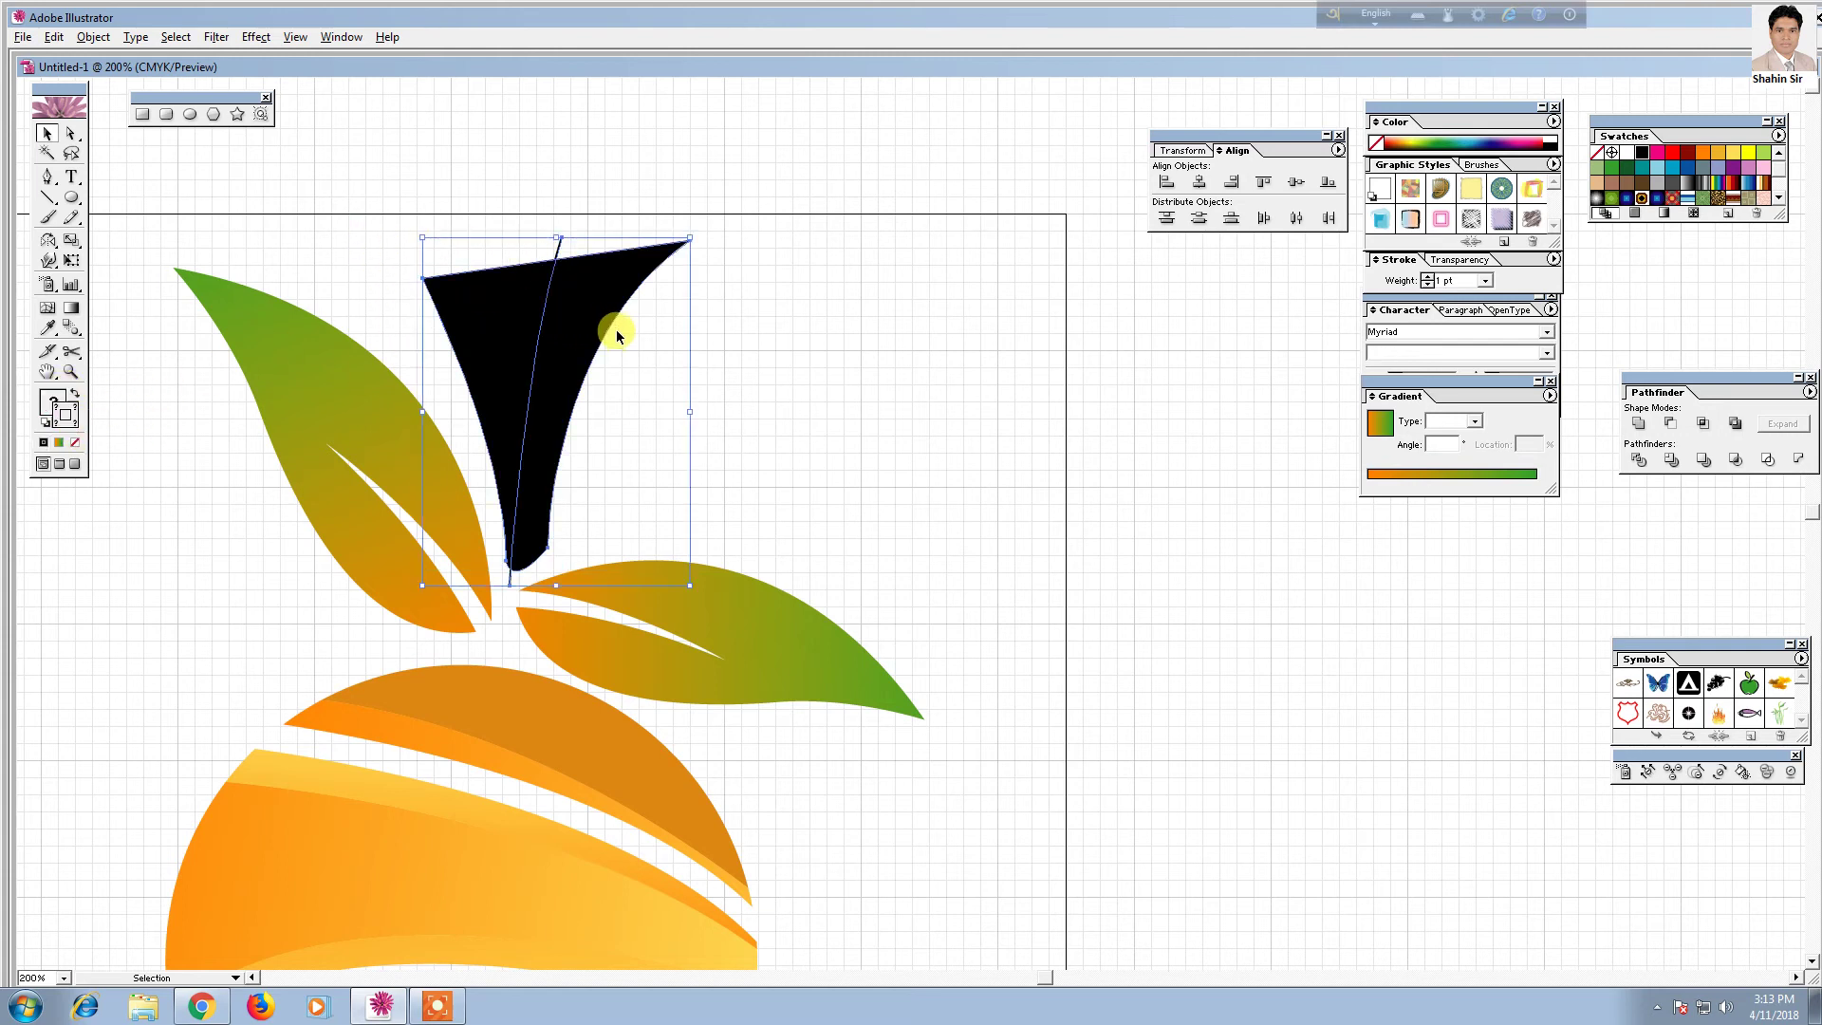
click(1638, 459)
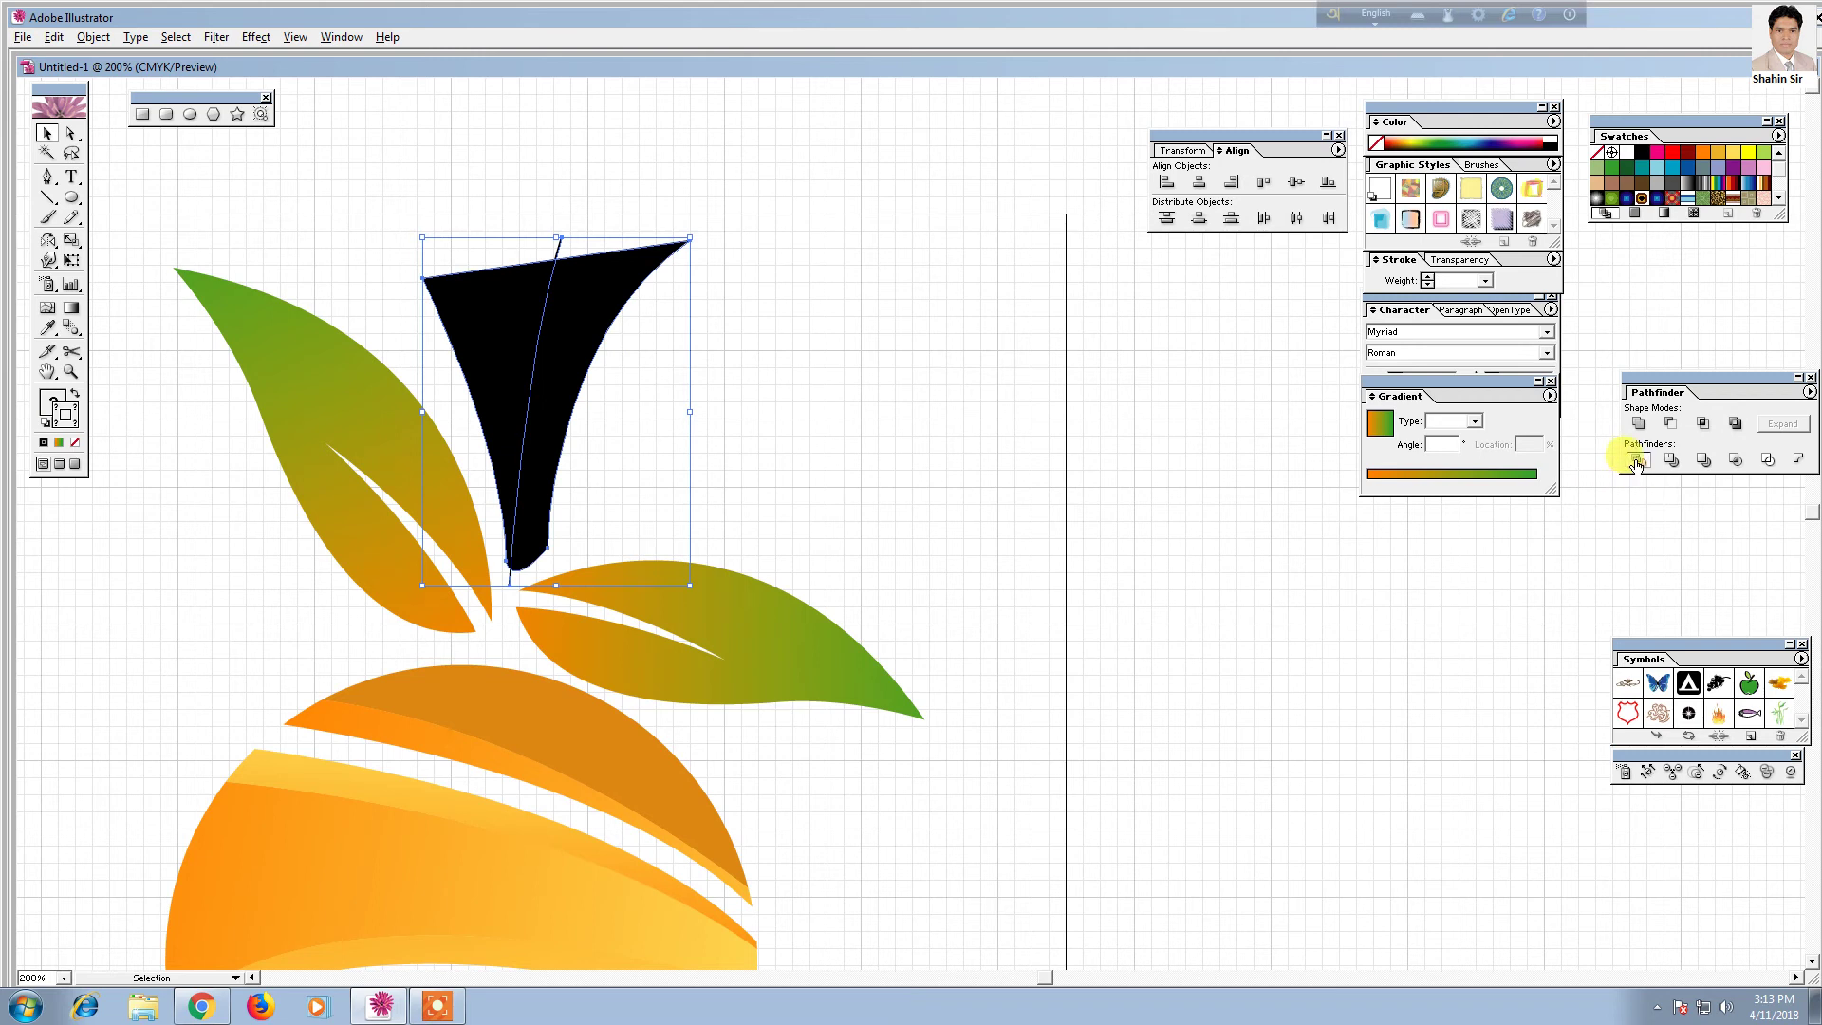
right_click(529, 392)
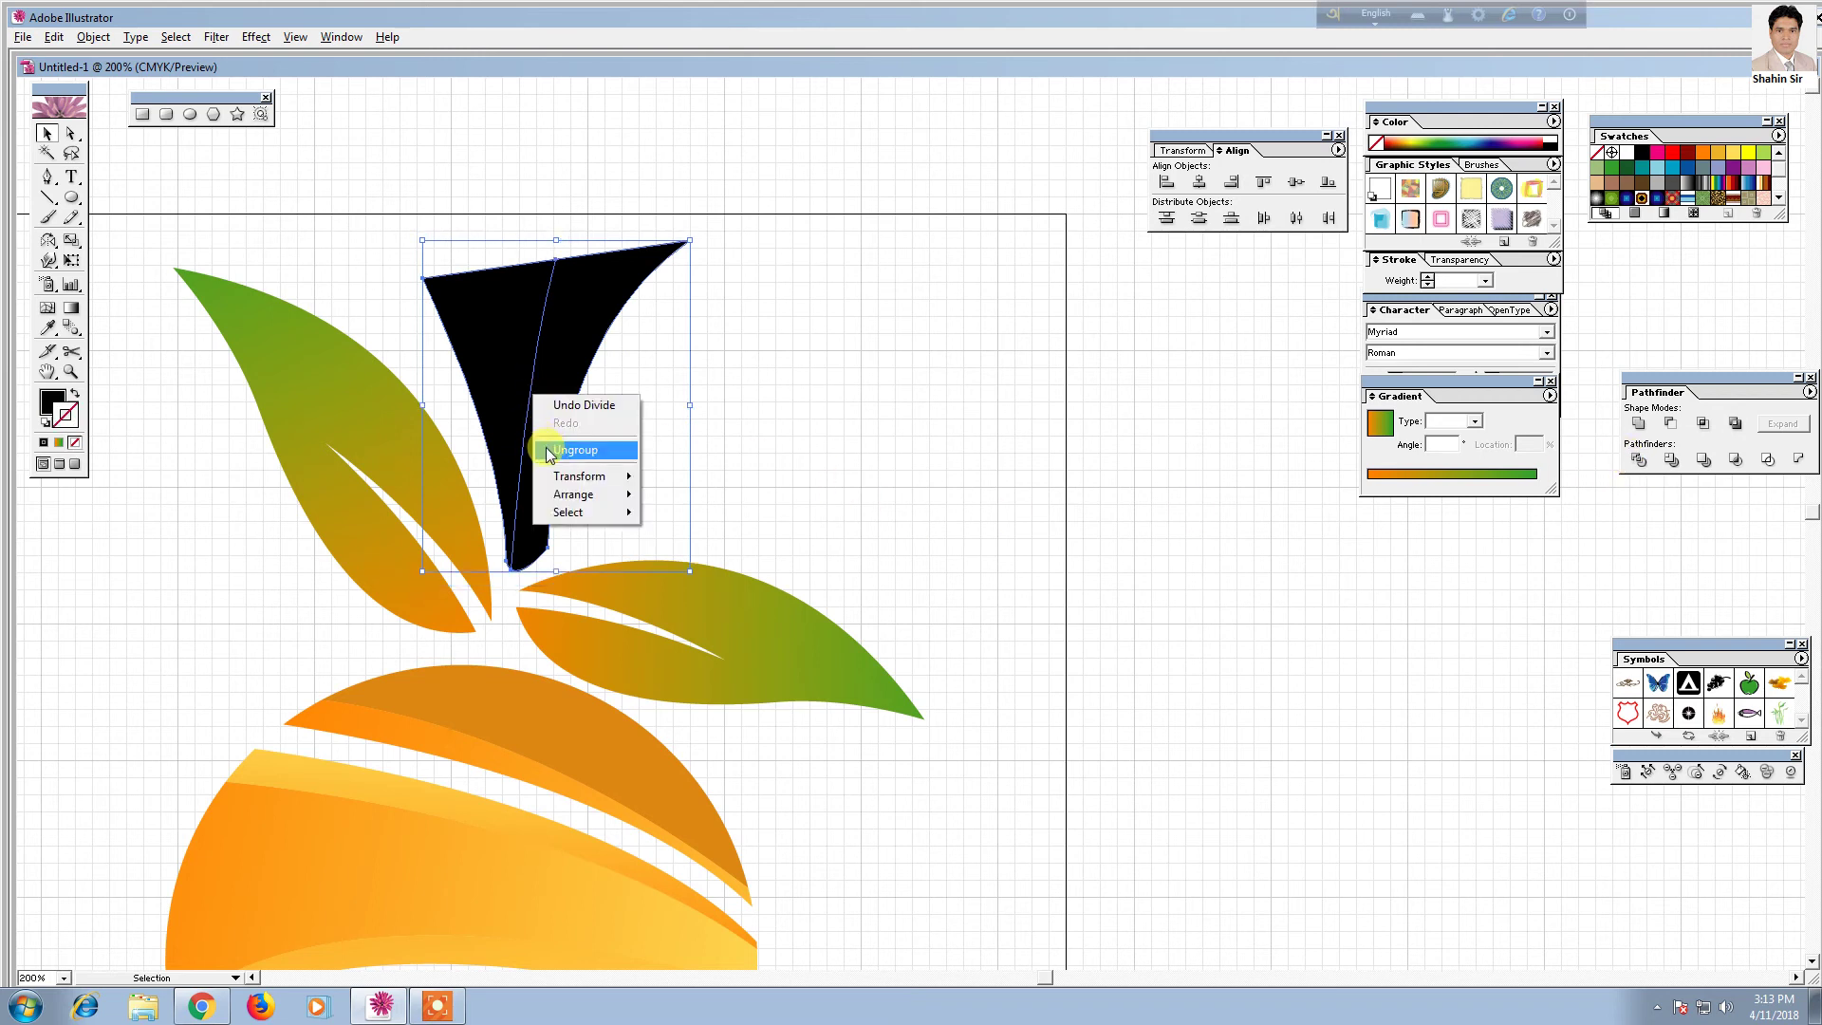
click(546, 446)
click(802, 467)
click(594, 394)
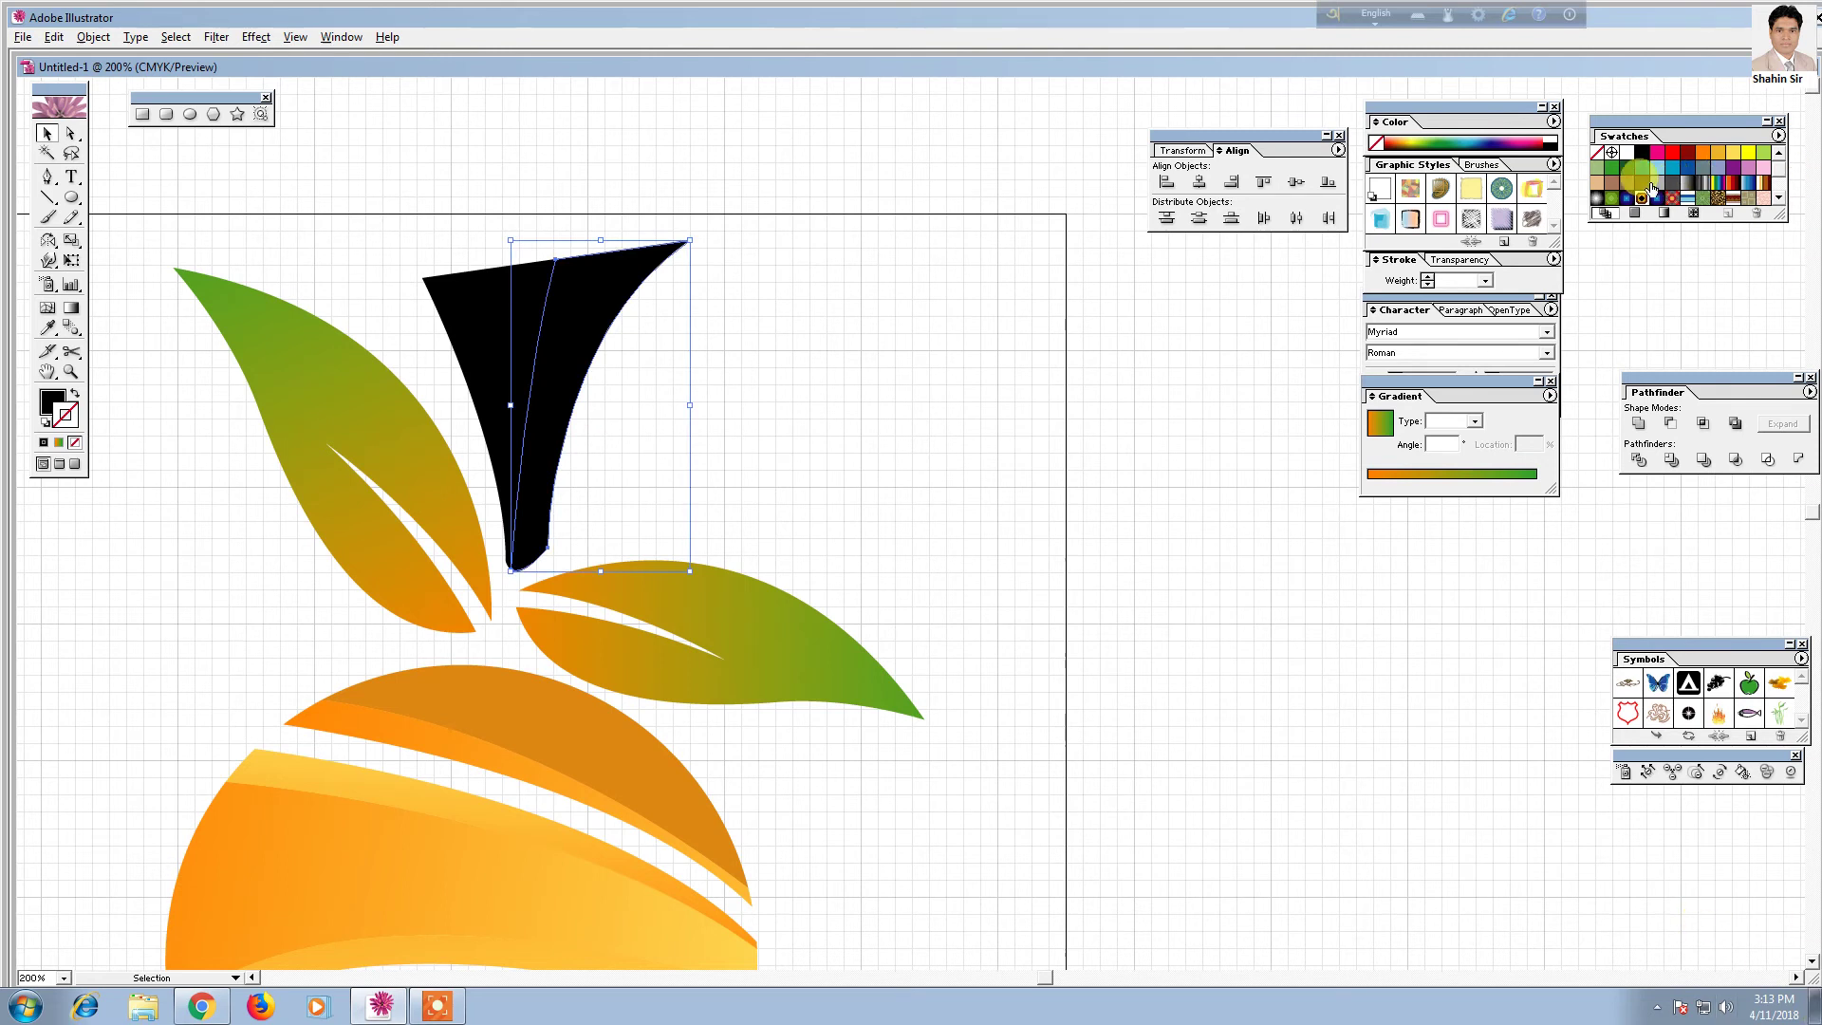
Give the right stem half a gray linear gradient running right to left
click(1535, 477)
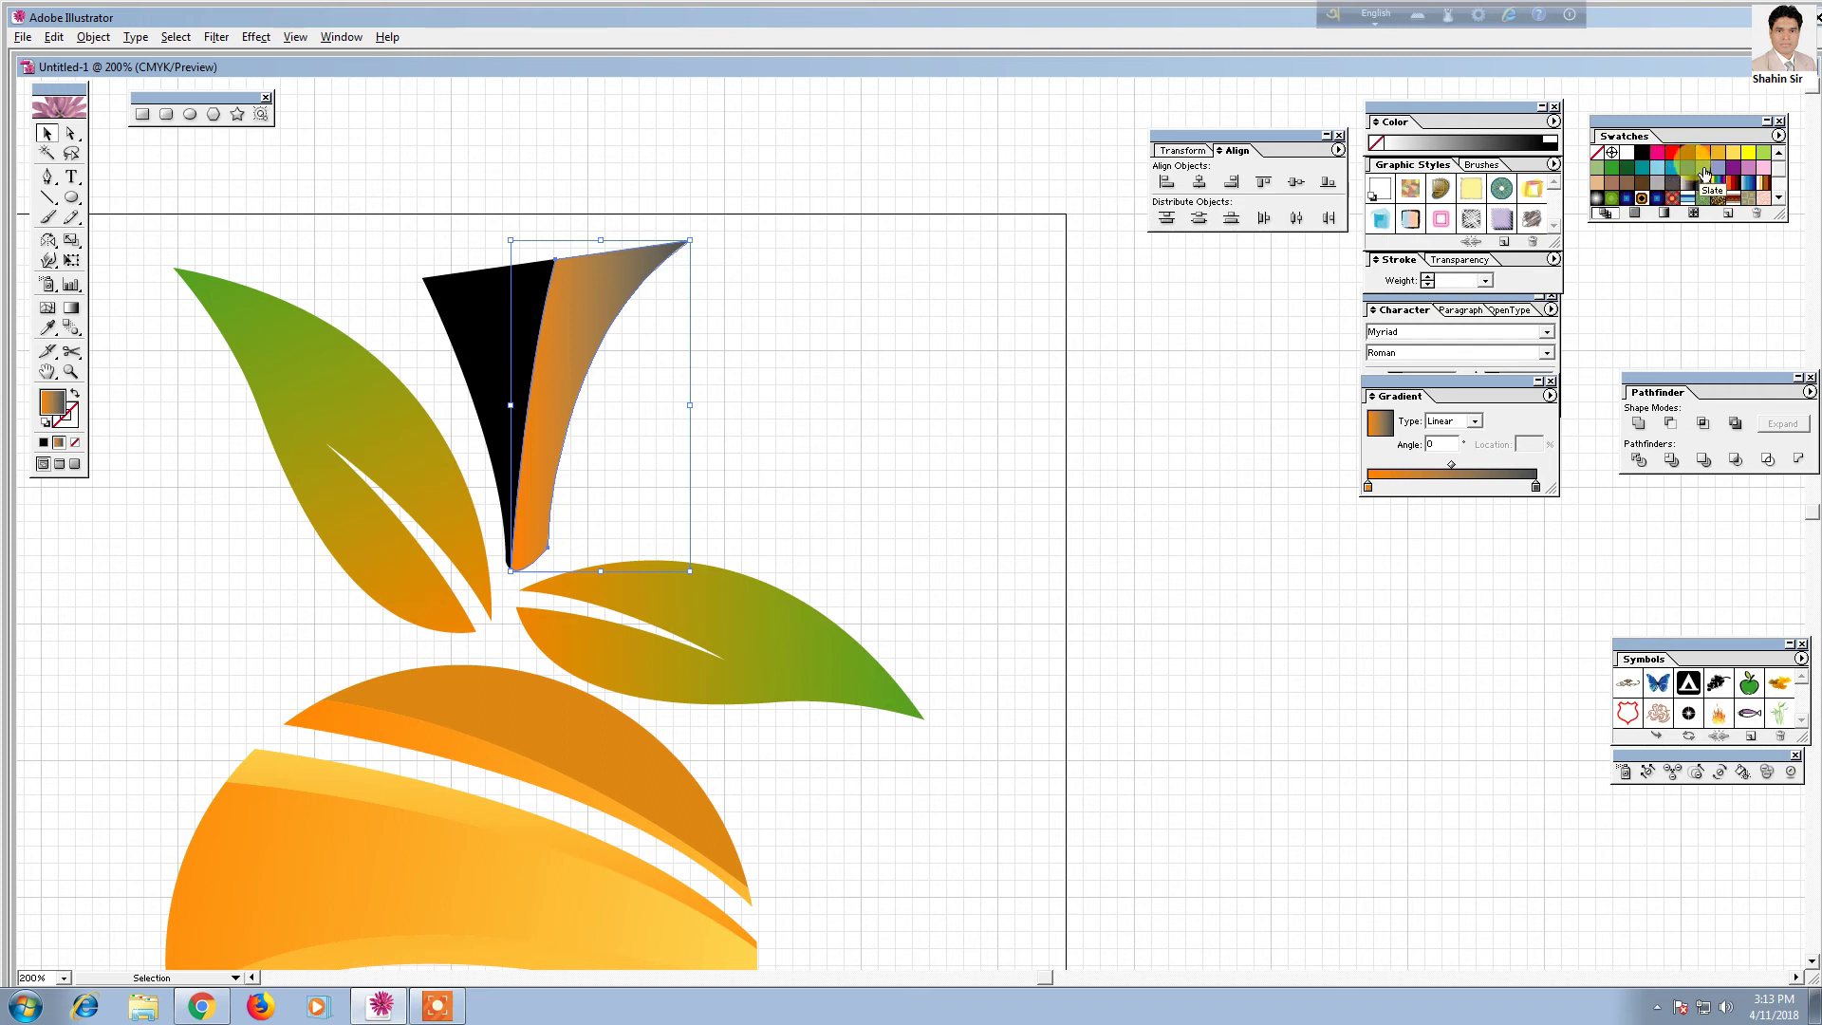
drag(1705, 173, 1370, 486)
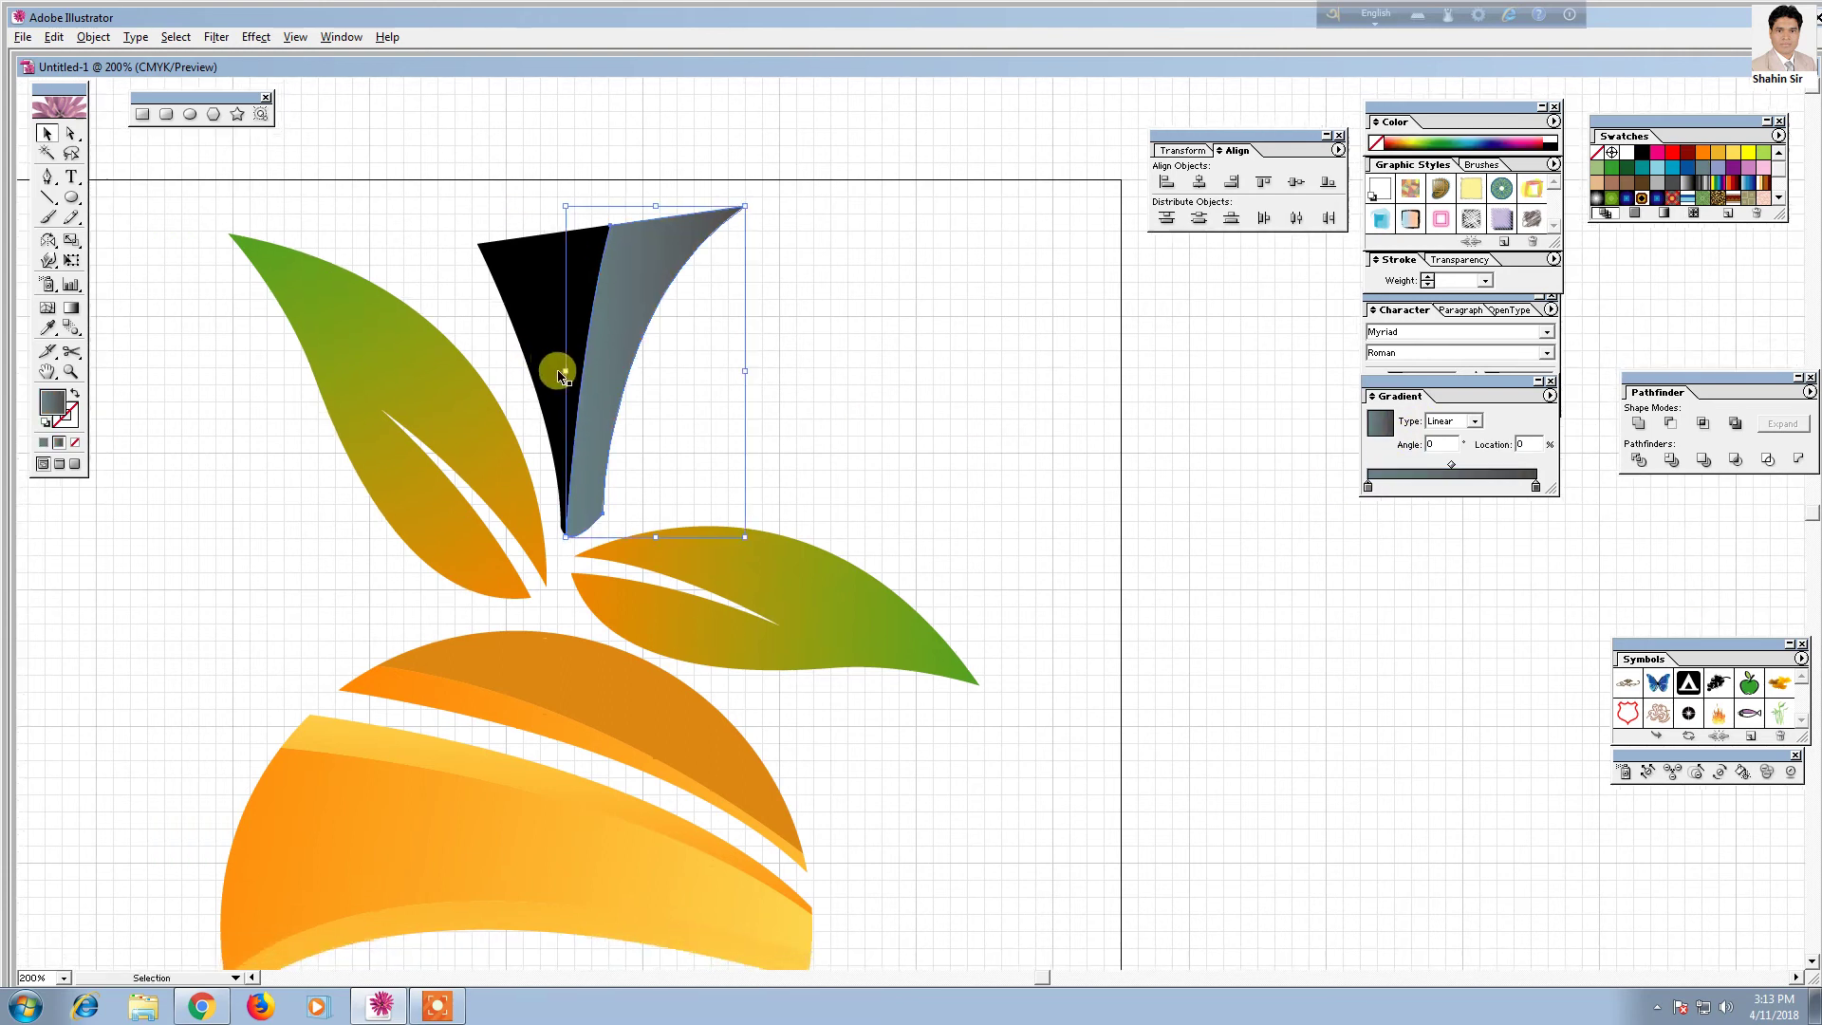
click(71, 307)
drag(752, 329, 572, 333)
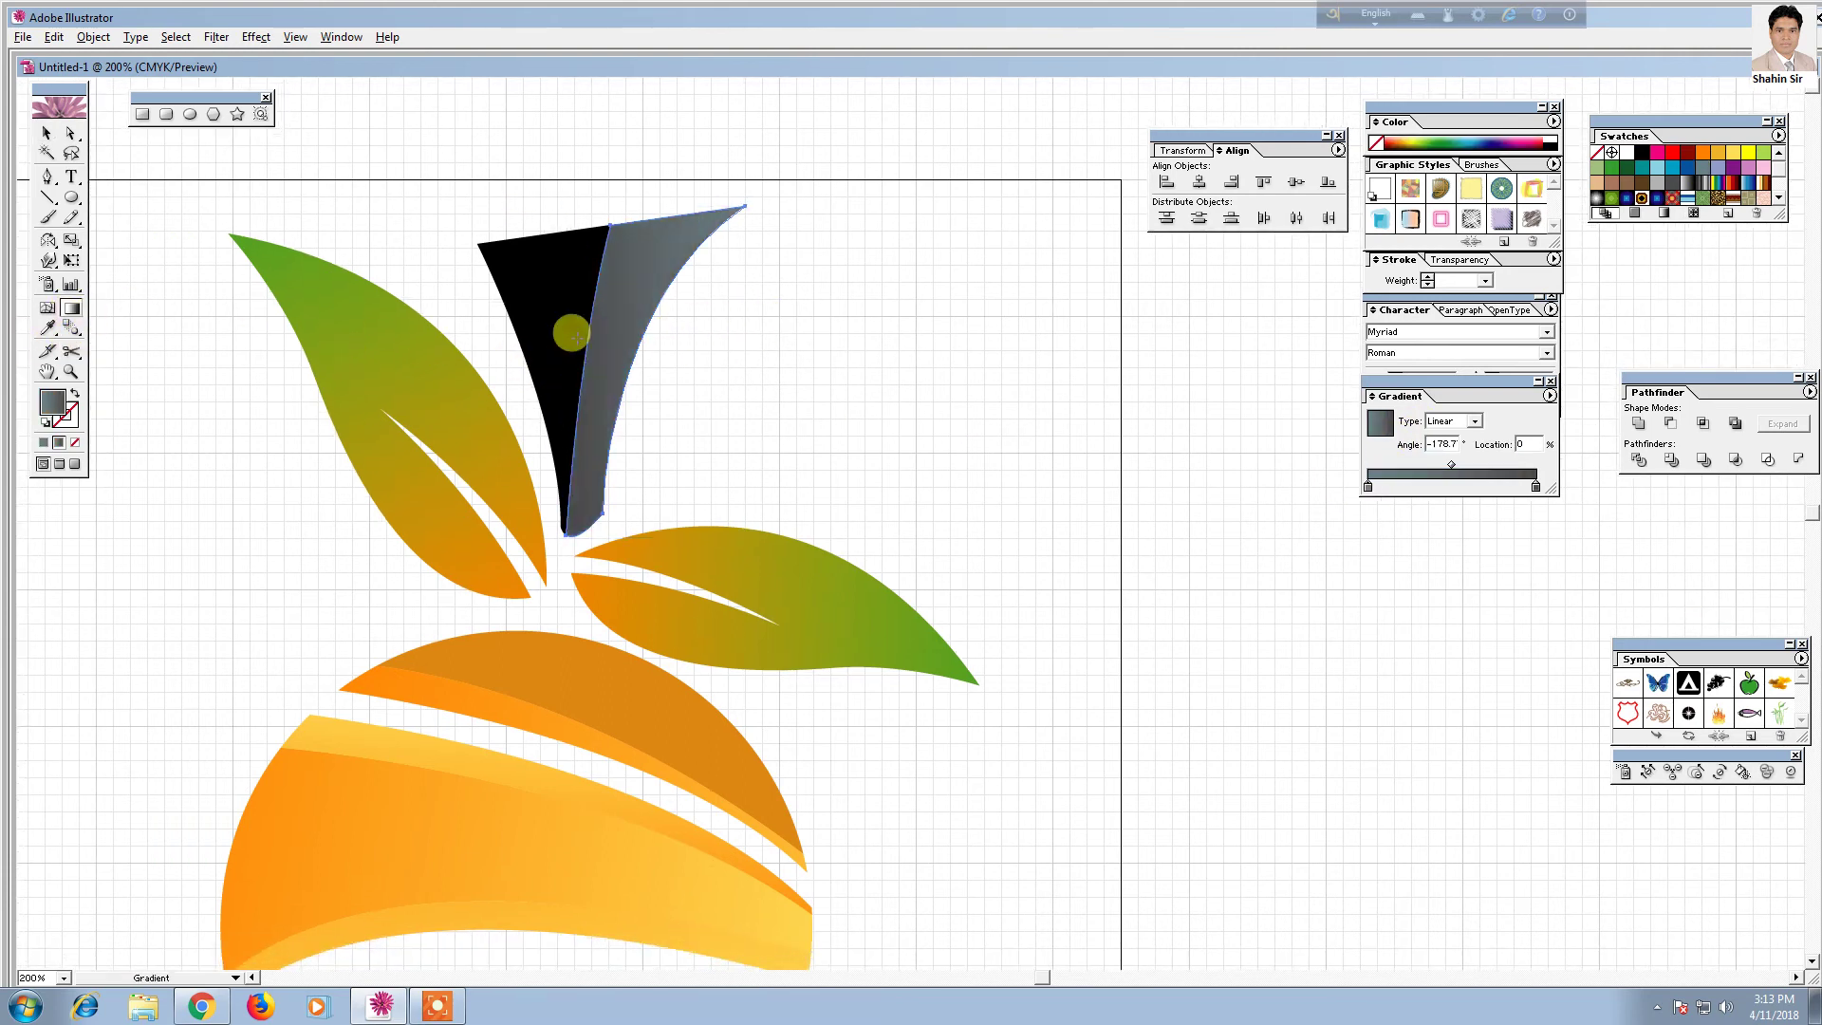
click(46, 133)
click(131, 277)
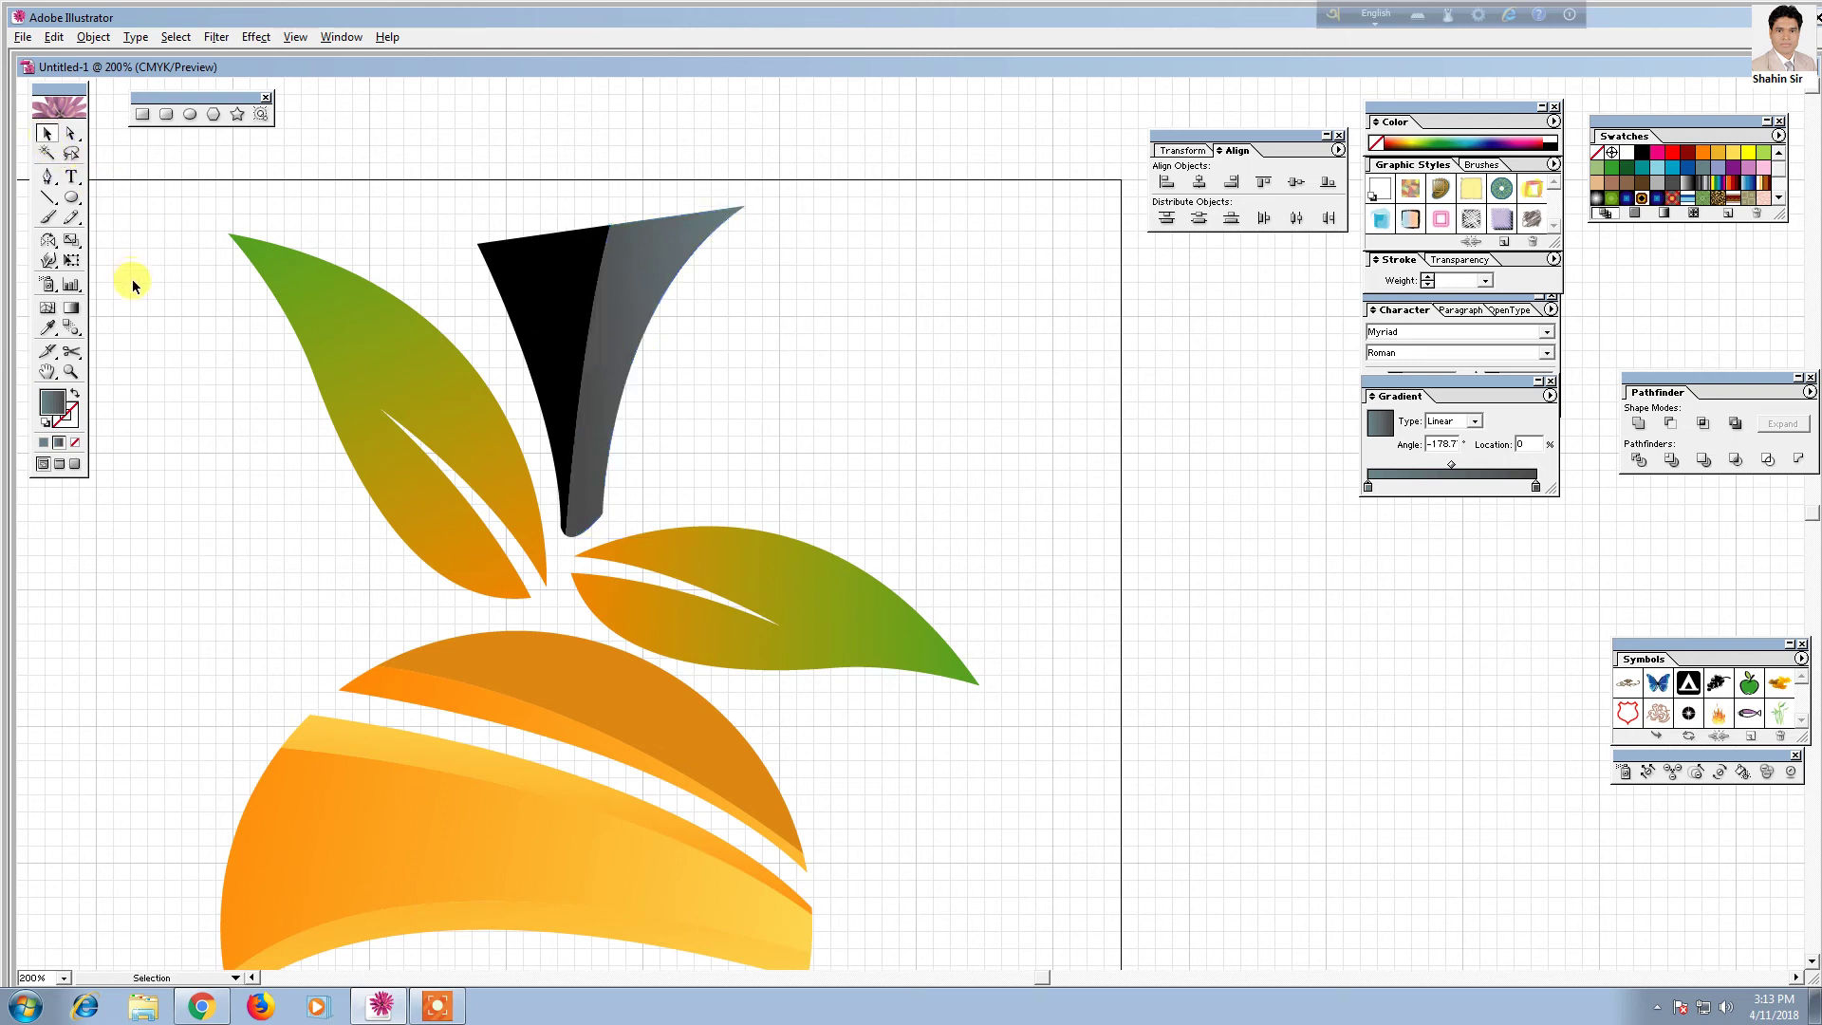
Give the left stem half the gray gradient angled diagonally, about -21.71°
click(560, 354)
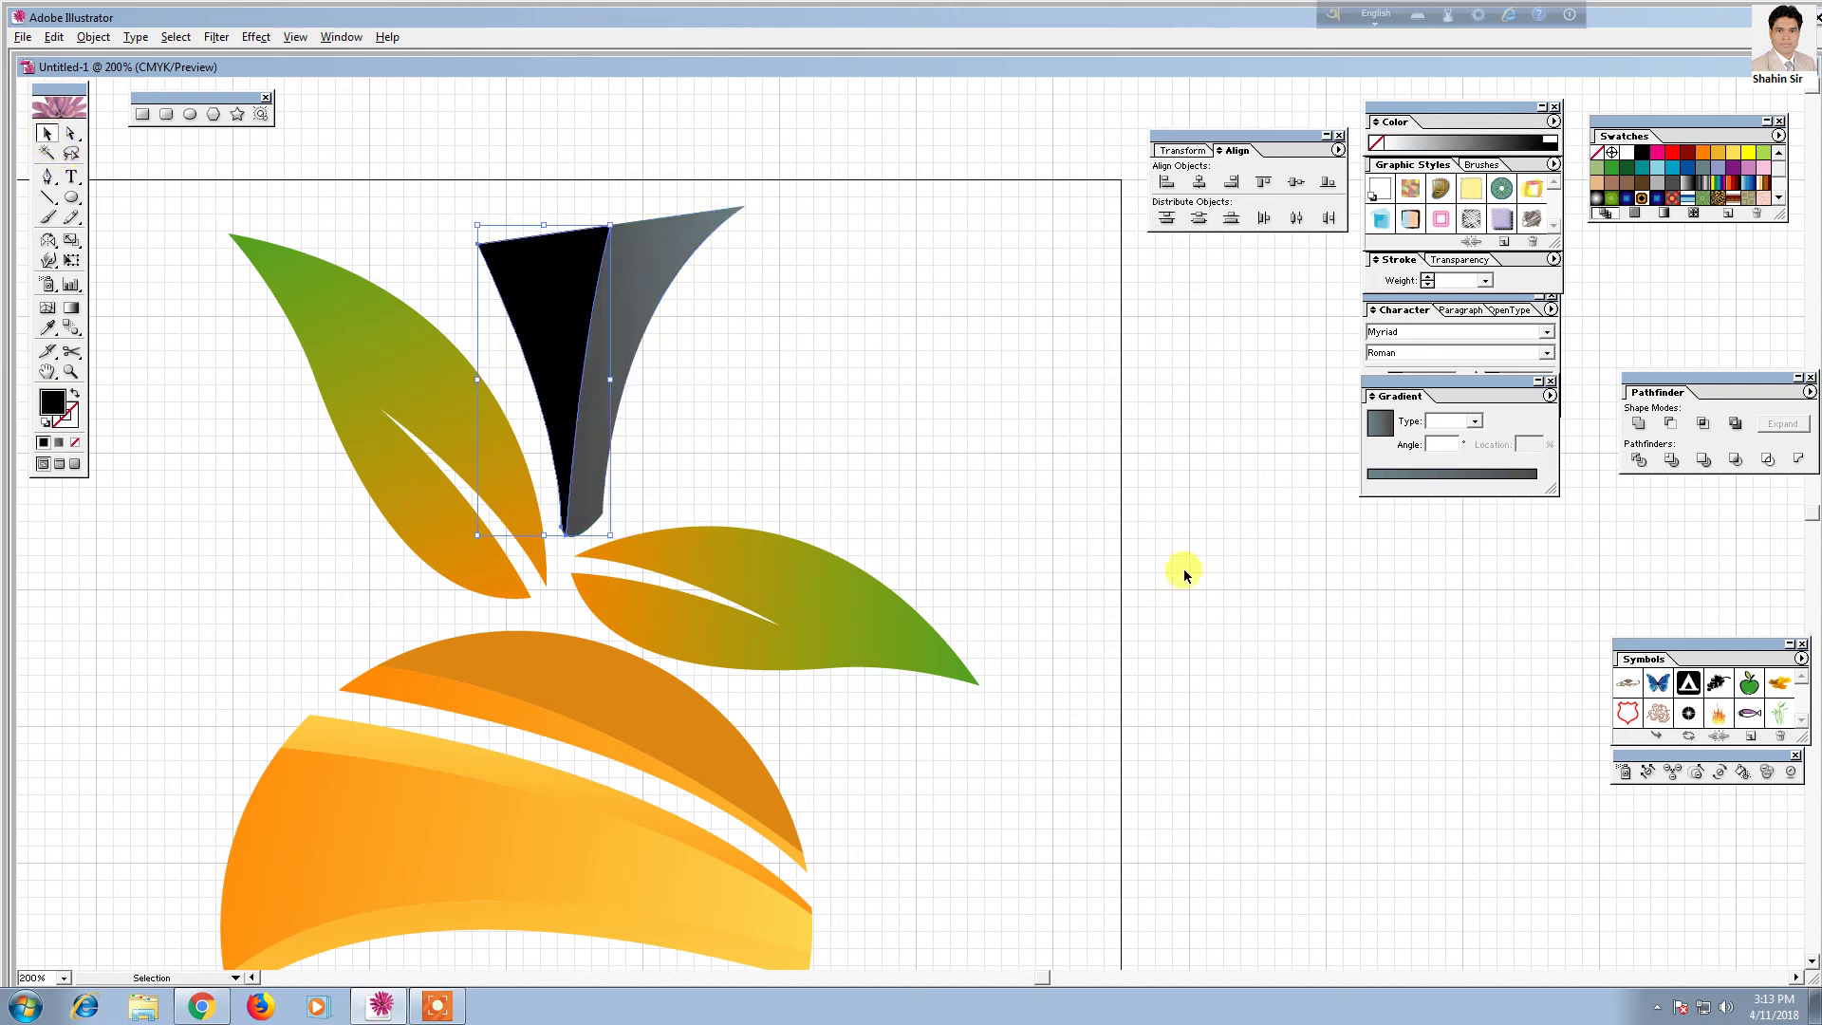
click(1371, 480)
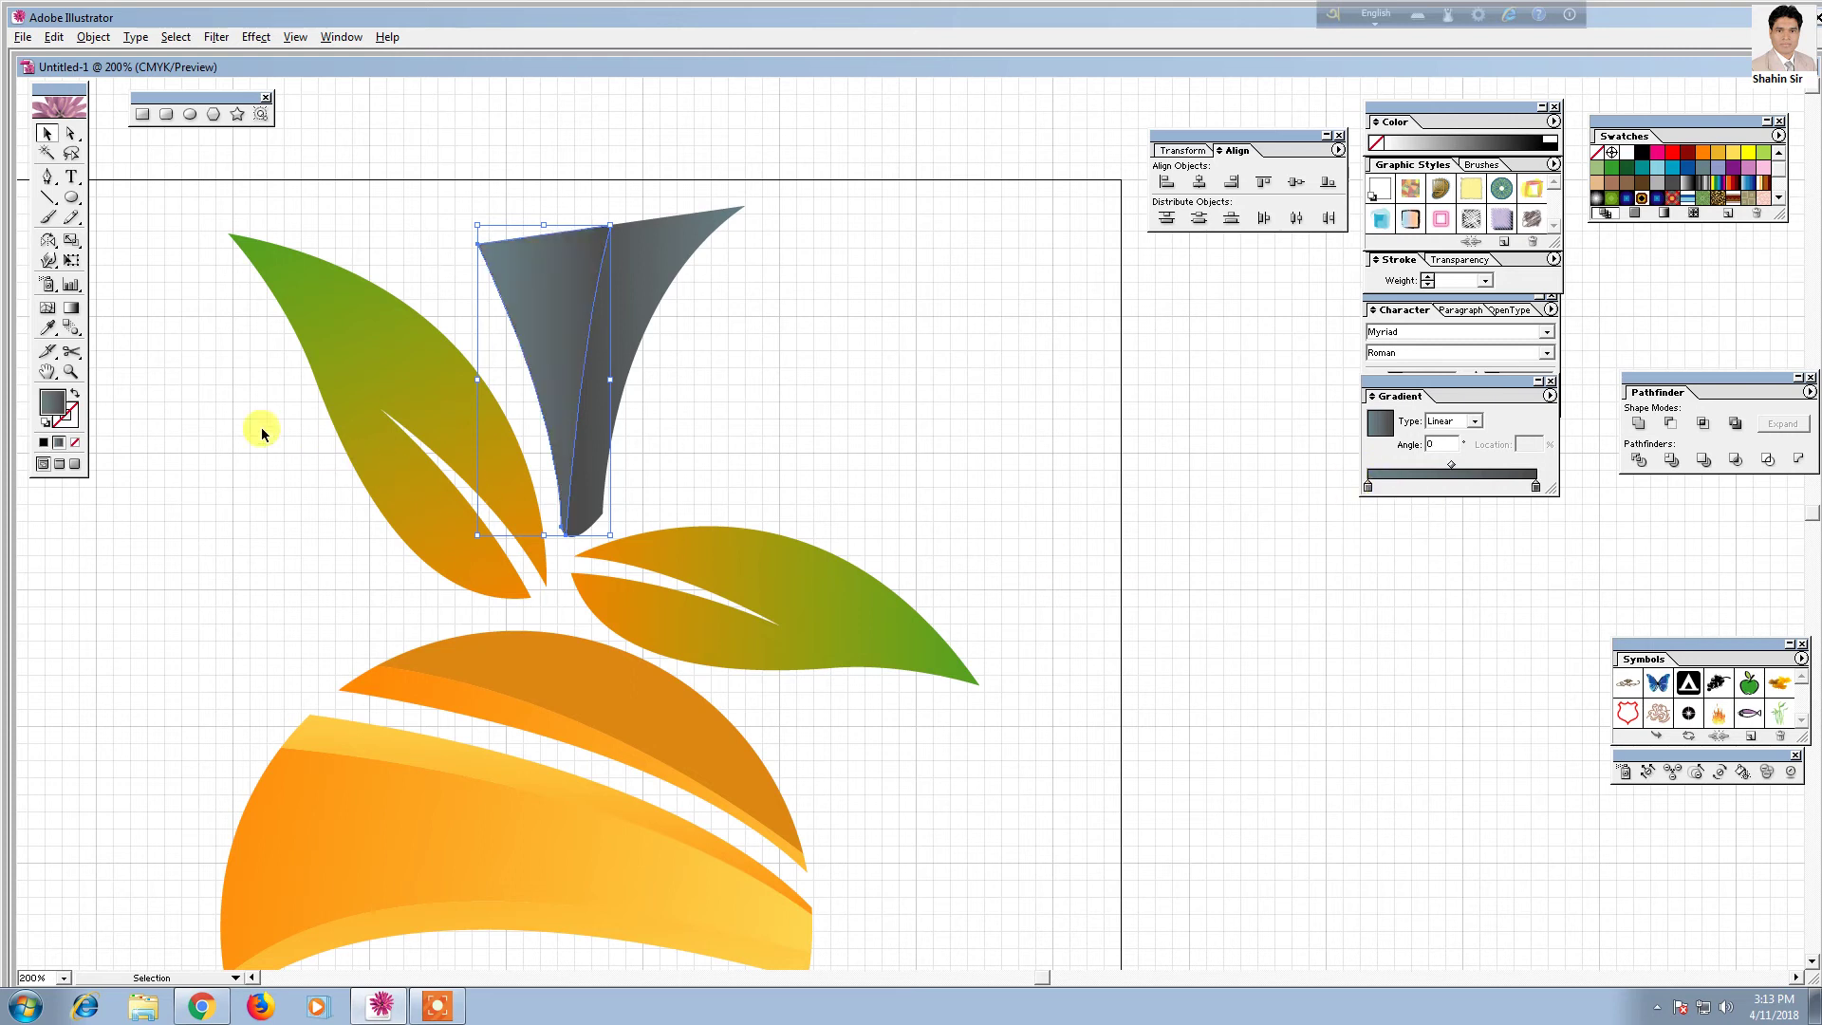
click(71, 308)
mouse_move(474, 266)
mouse_down()
mouse_move(784, 377)
mouse_move(579, 310)
mouse_move(737, 394)
mouse_up()
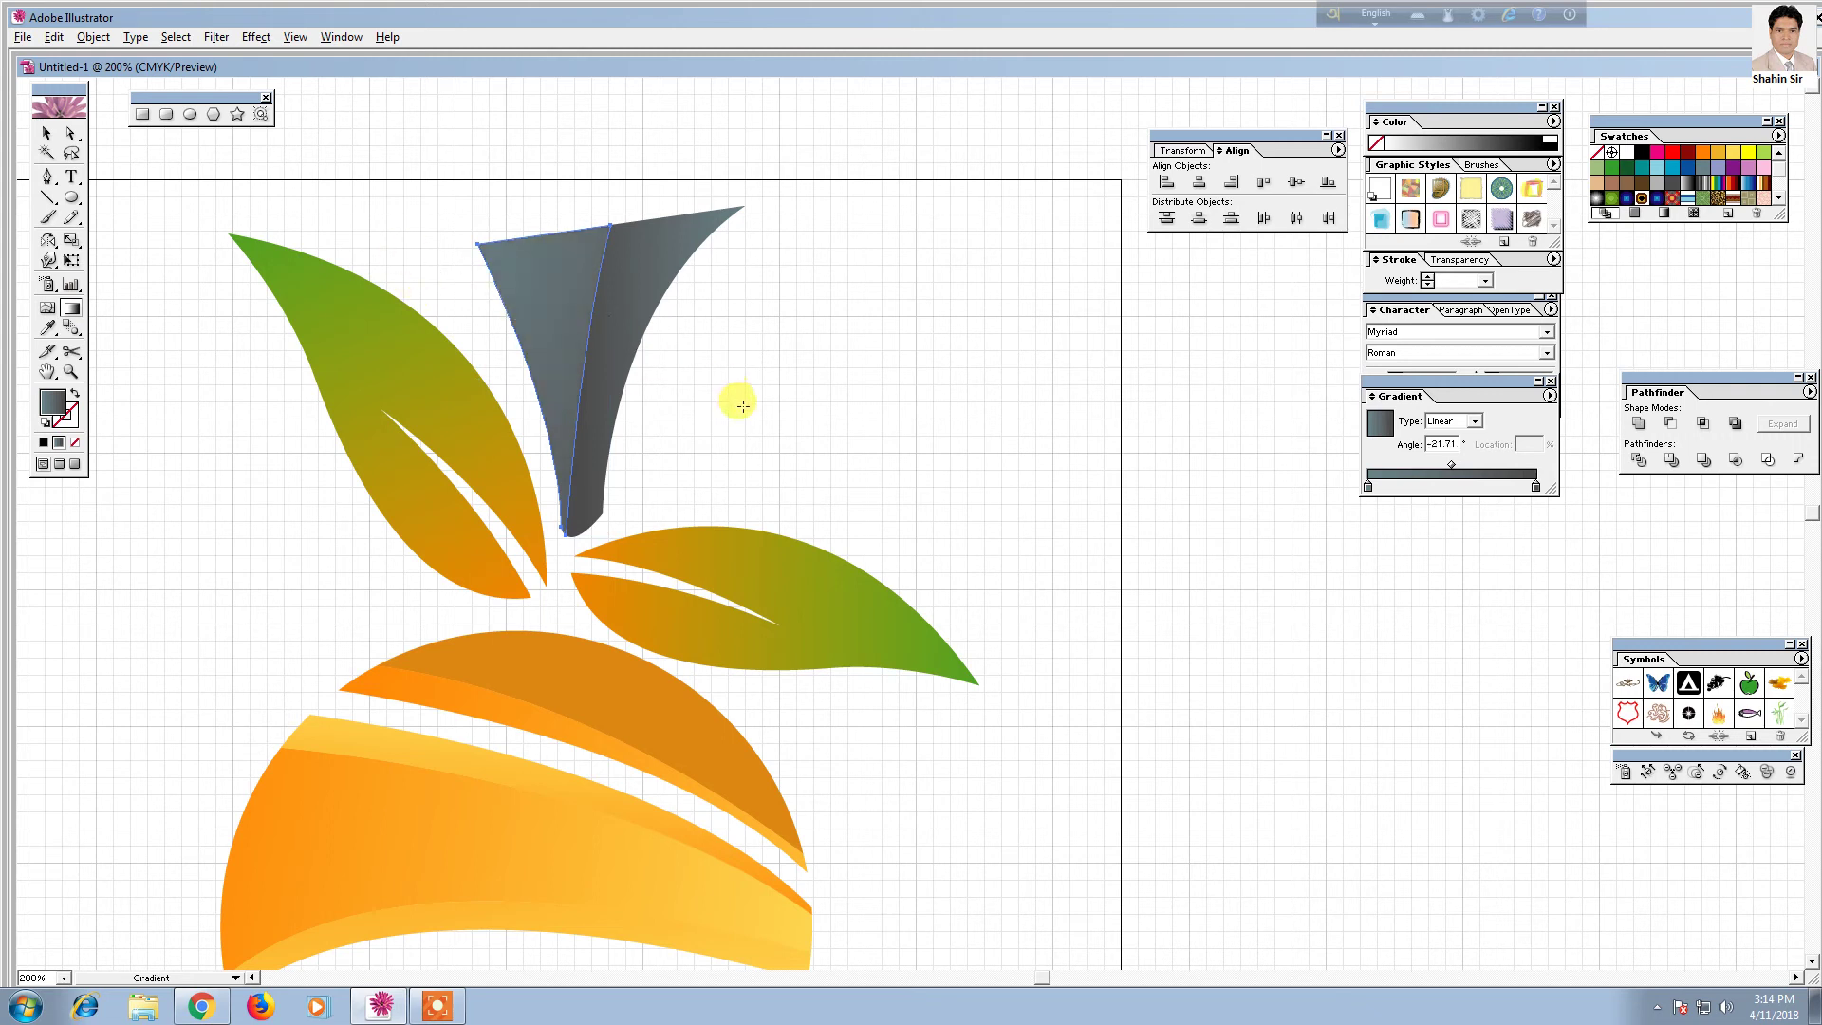
click(46, 133)
click(306, 434)
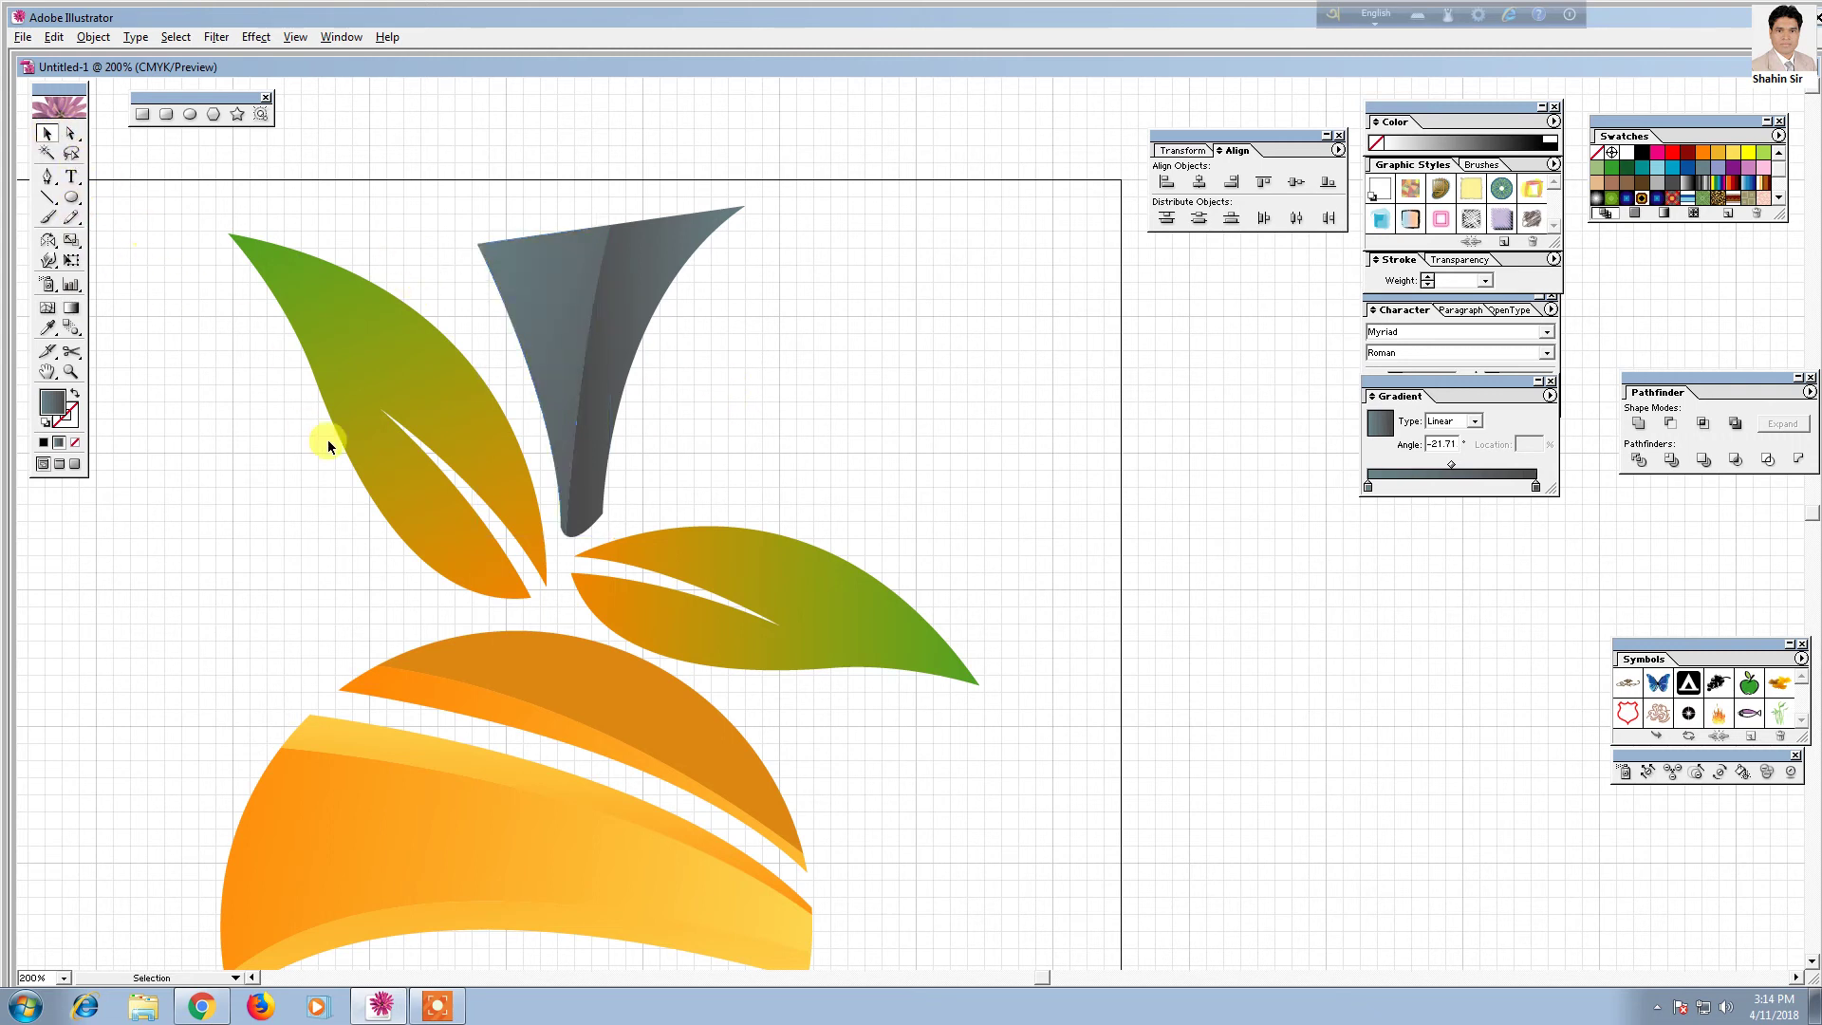
Select the whole logo—fruit, leaves and stem—group it and drag it right
key(ctrl+minus)
key(ctrl+minus)
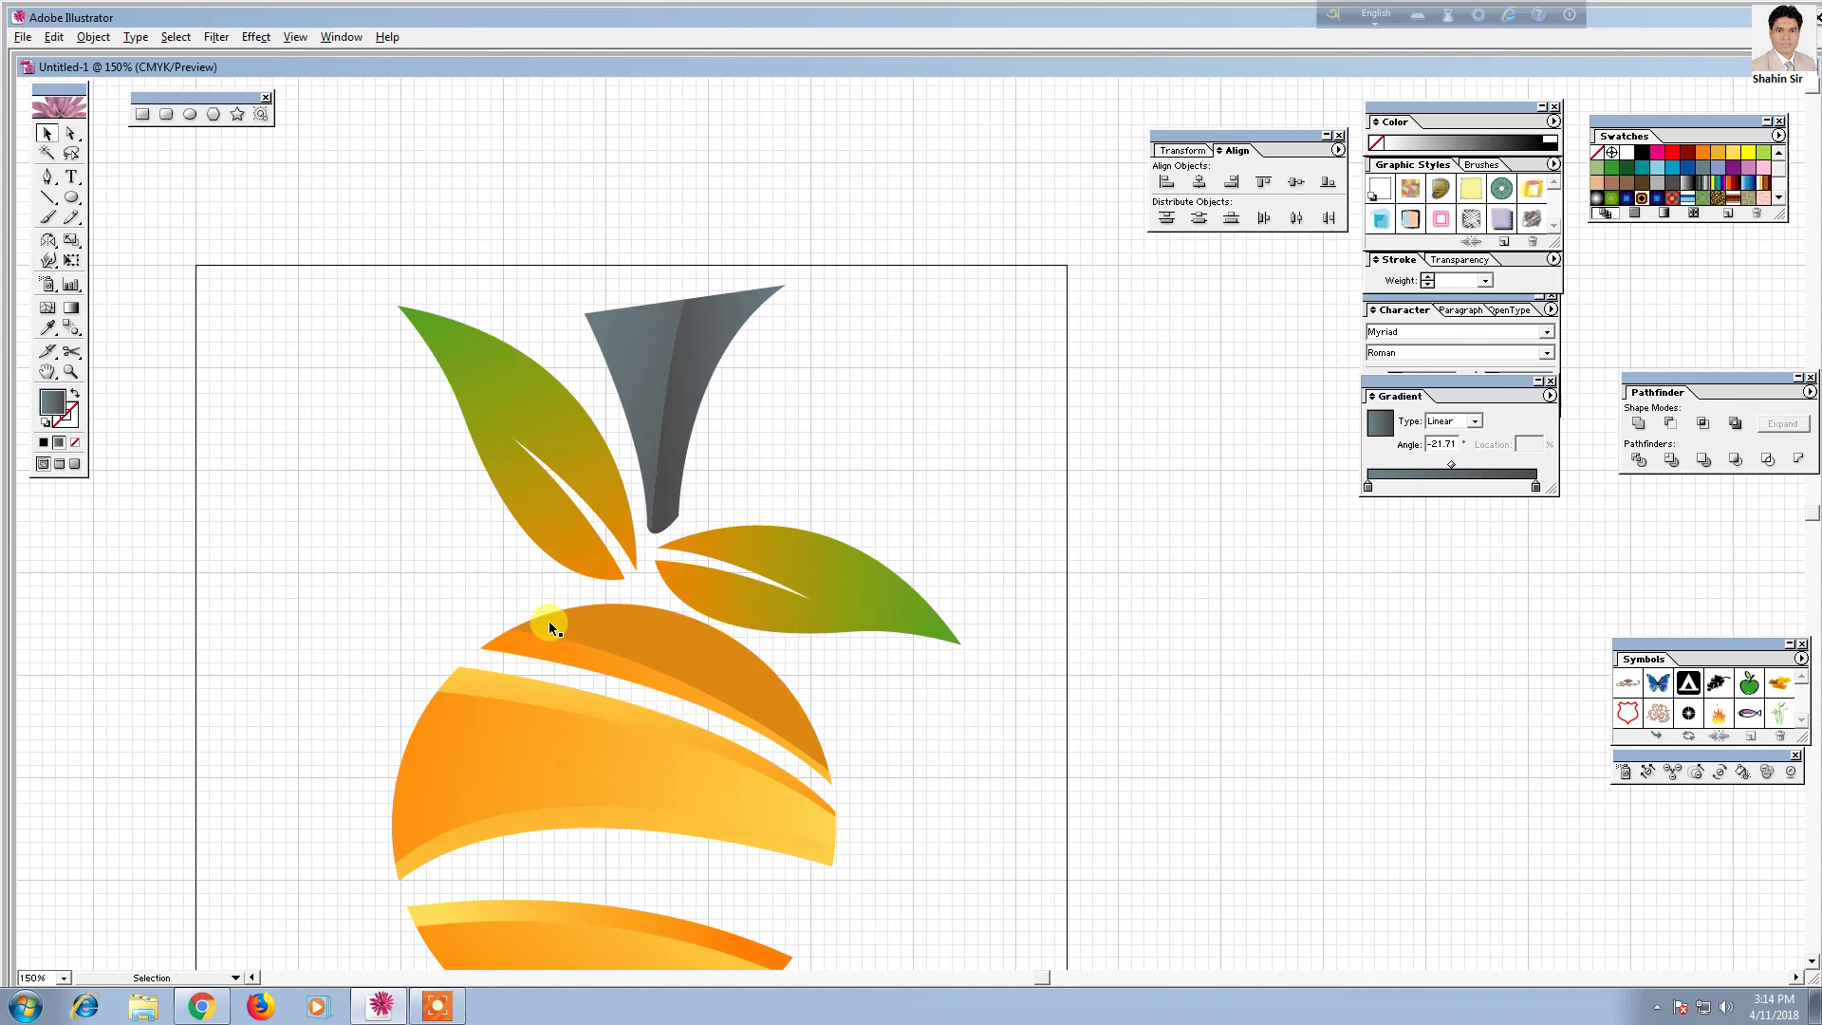
key(ctrl+minus)
drag(658, 680, 427, 515)
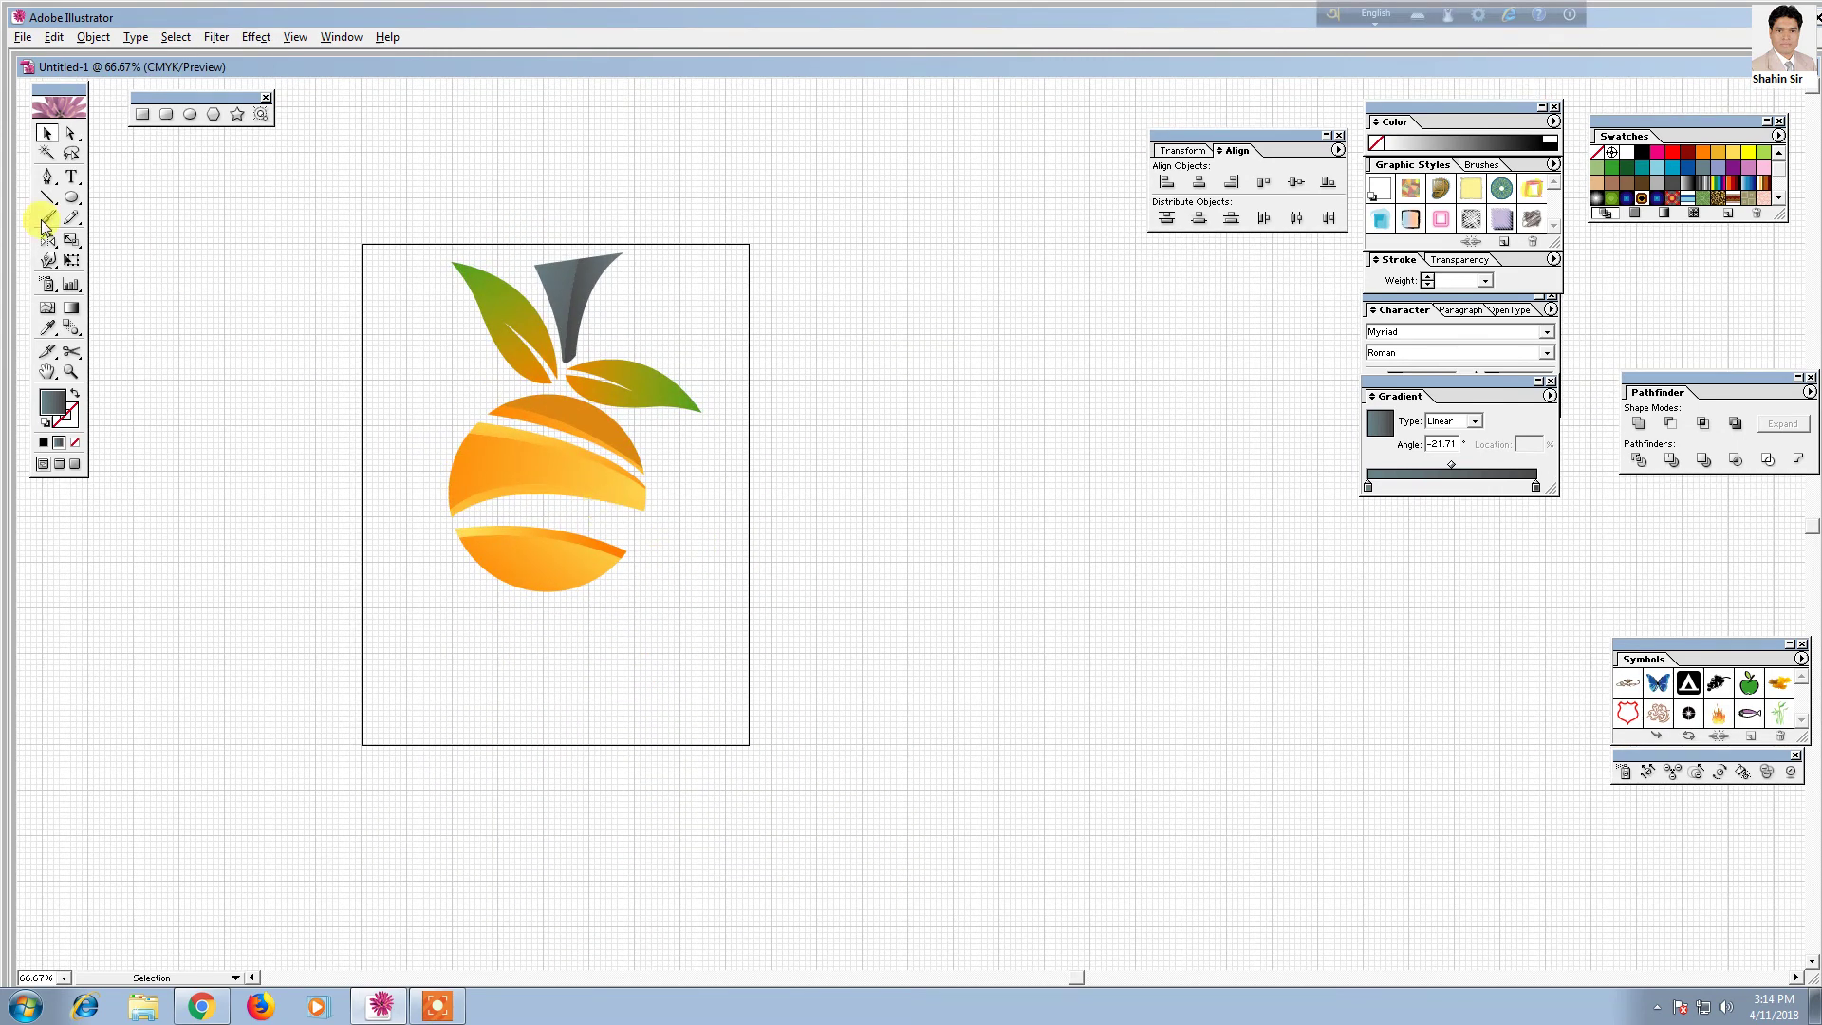
mouse_move(396, 238)
mouse_down()
mouse_move(735, 664)
mouse_move(738, 636)
mouse_up()
right_click(578, 483)
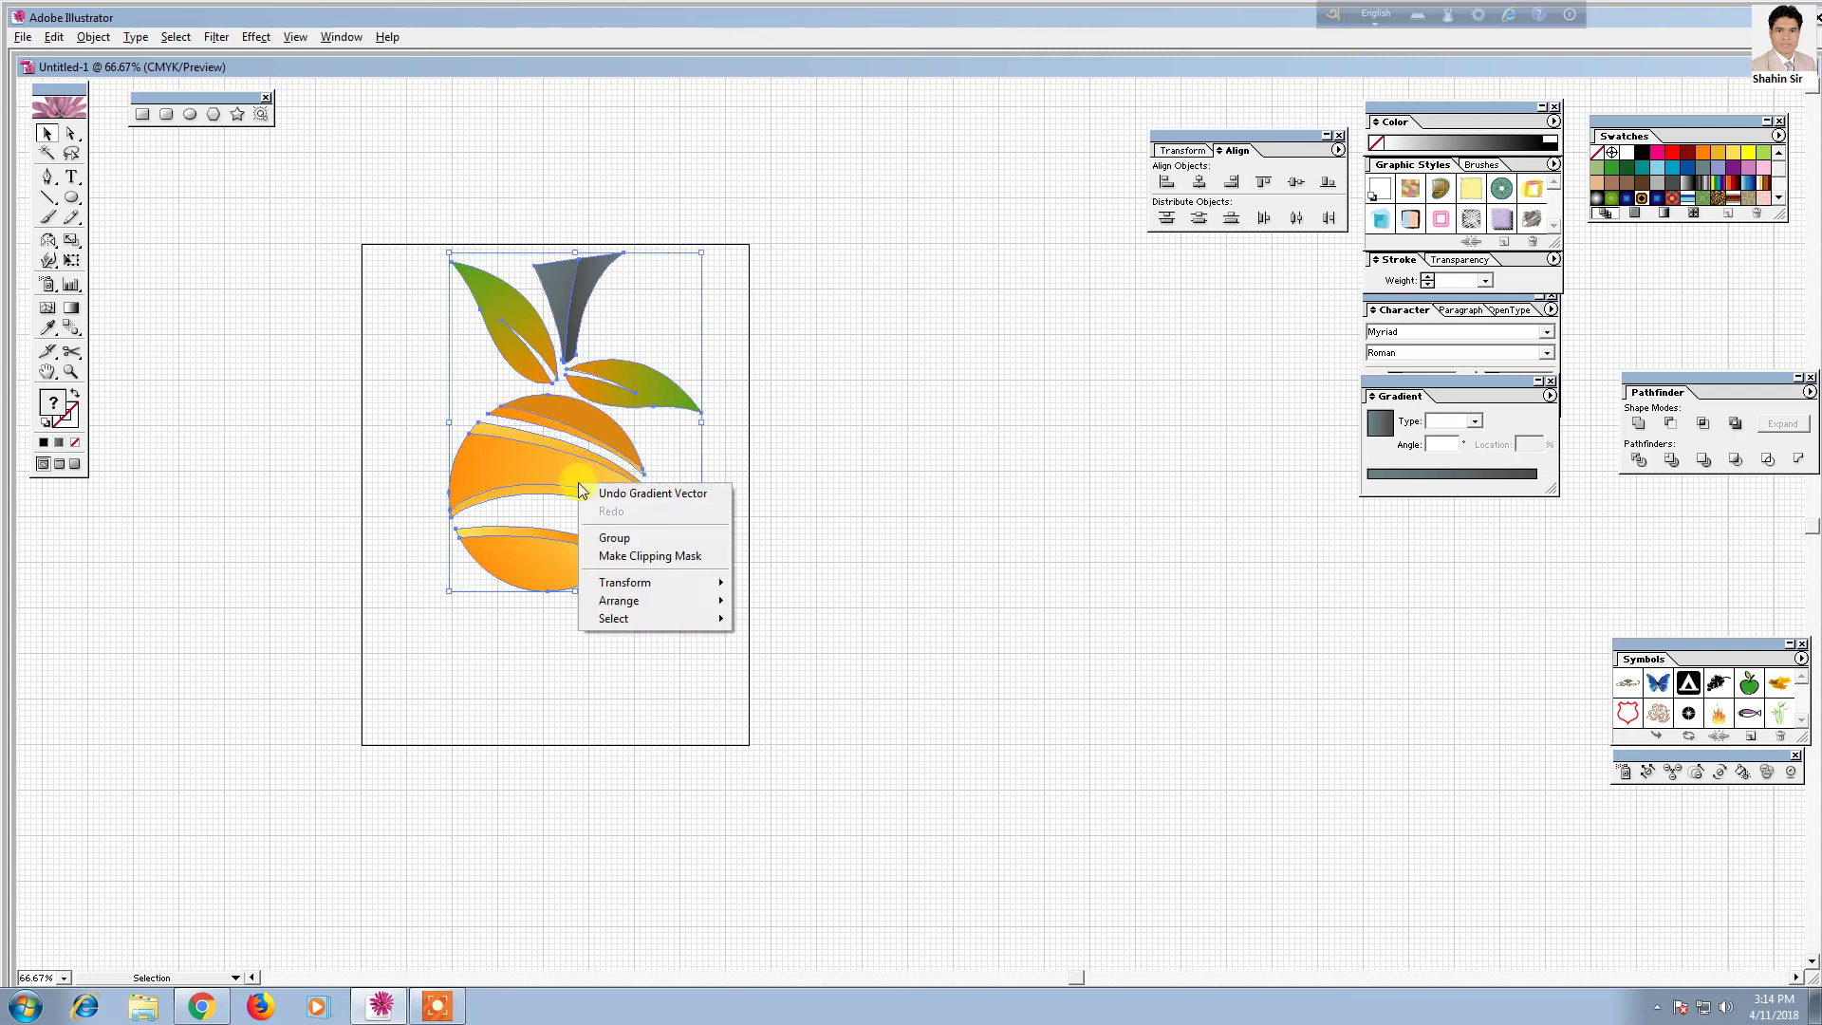
click(632, 537)
drag(596, 474, 1040, 550)
Move the grouped logo about 217 px right and start typing 'Company Name' below it
drag(1045, 785, 479, 716)
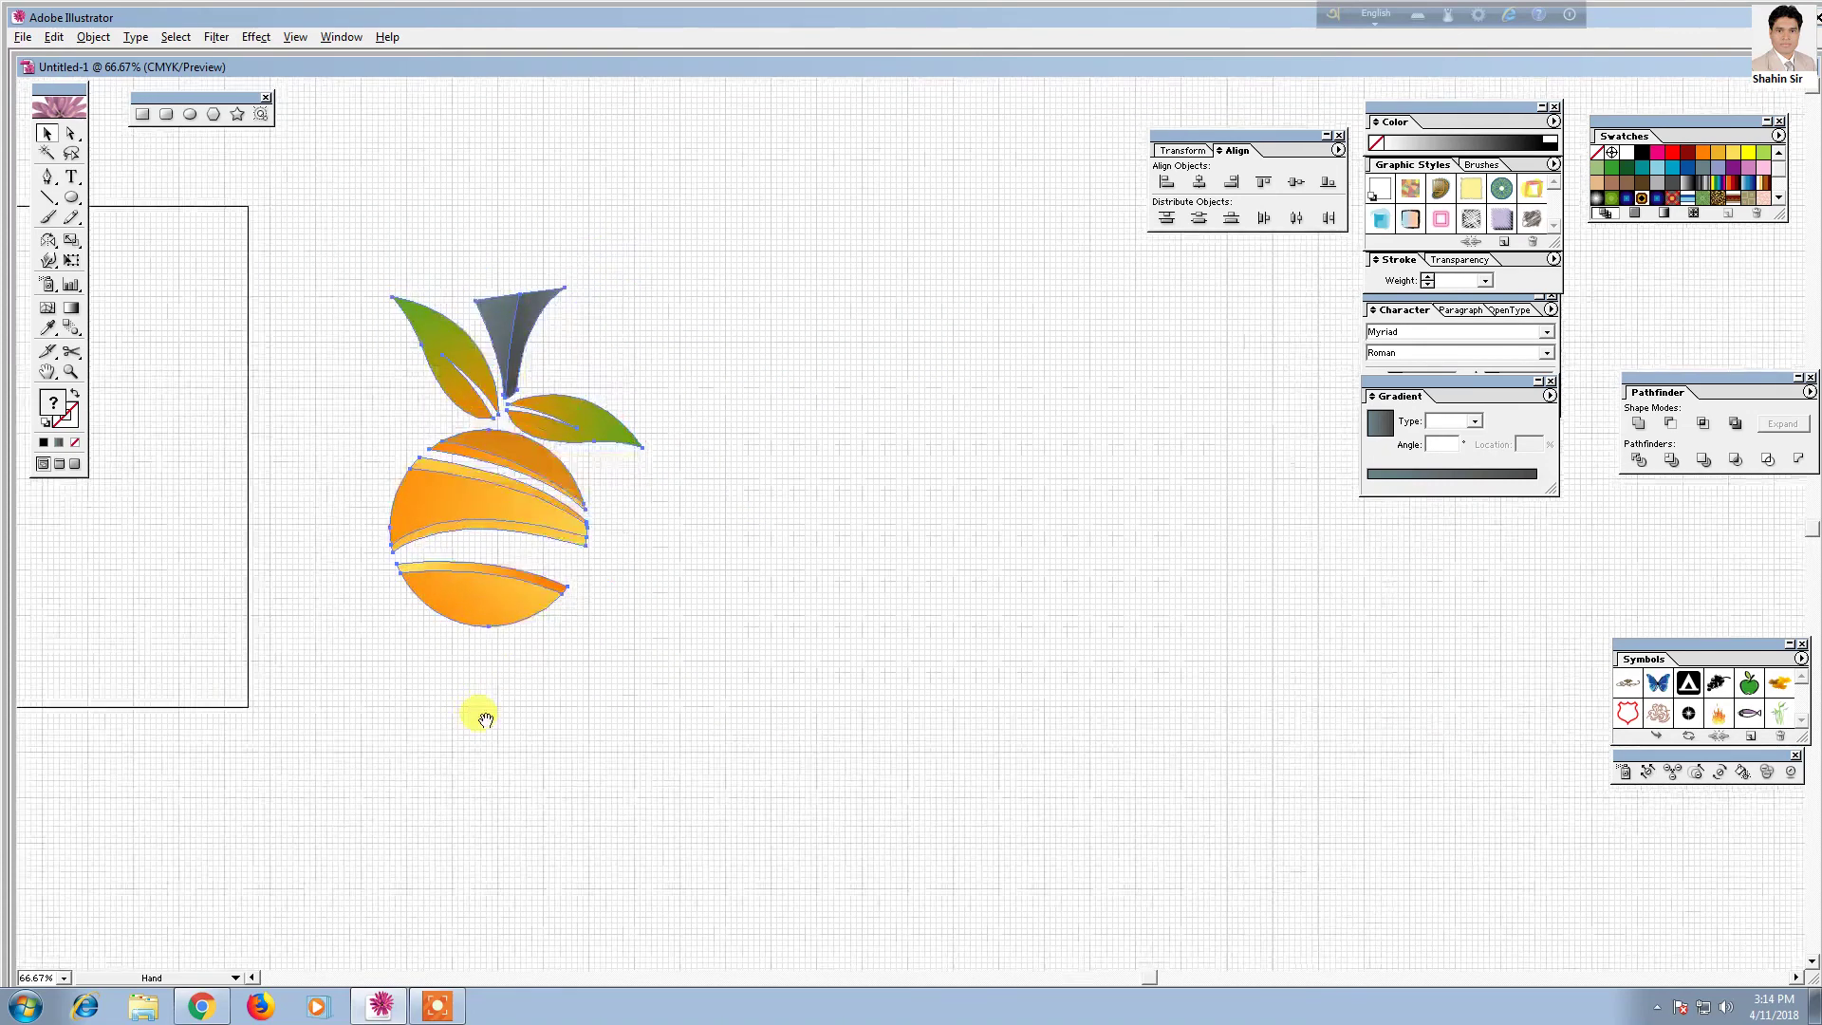
drag(512, 489, 719, 471)
click(892, 600)
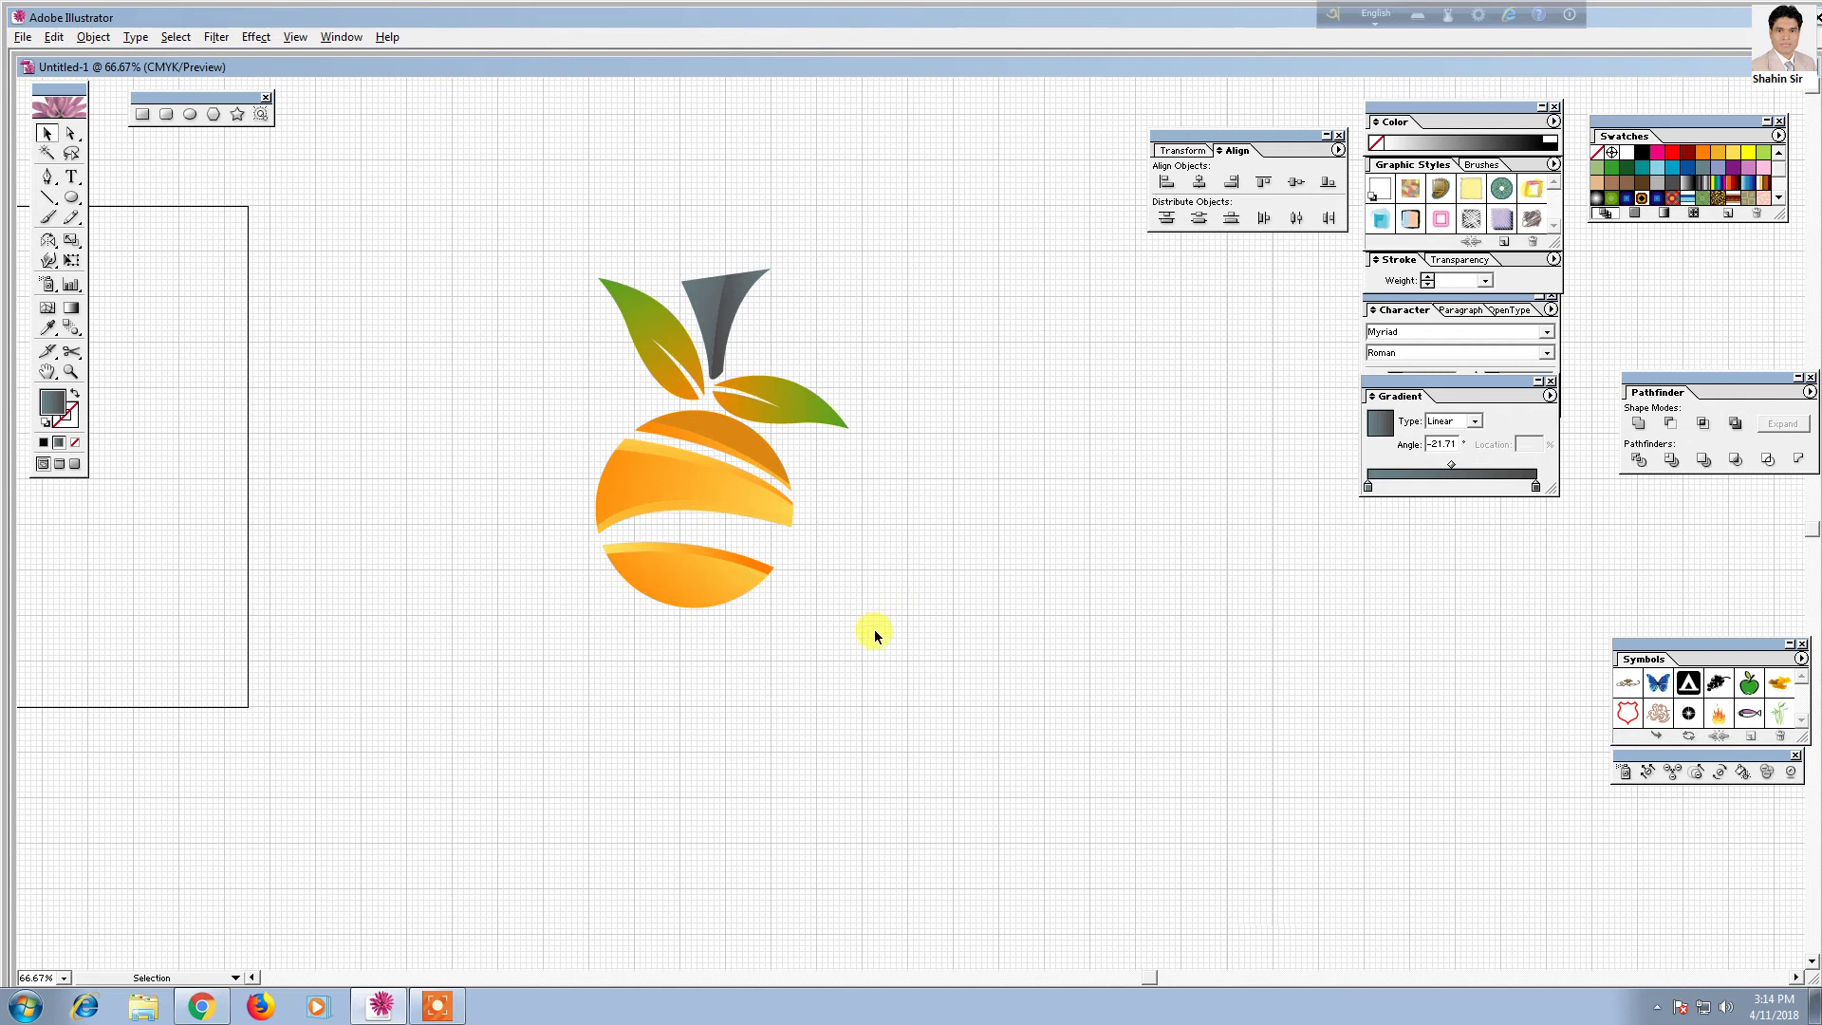
drag(698, 725, 727, 616)
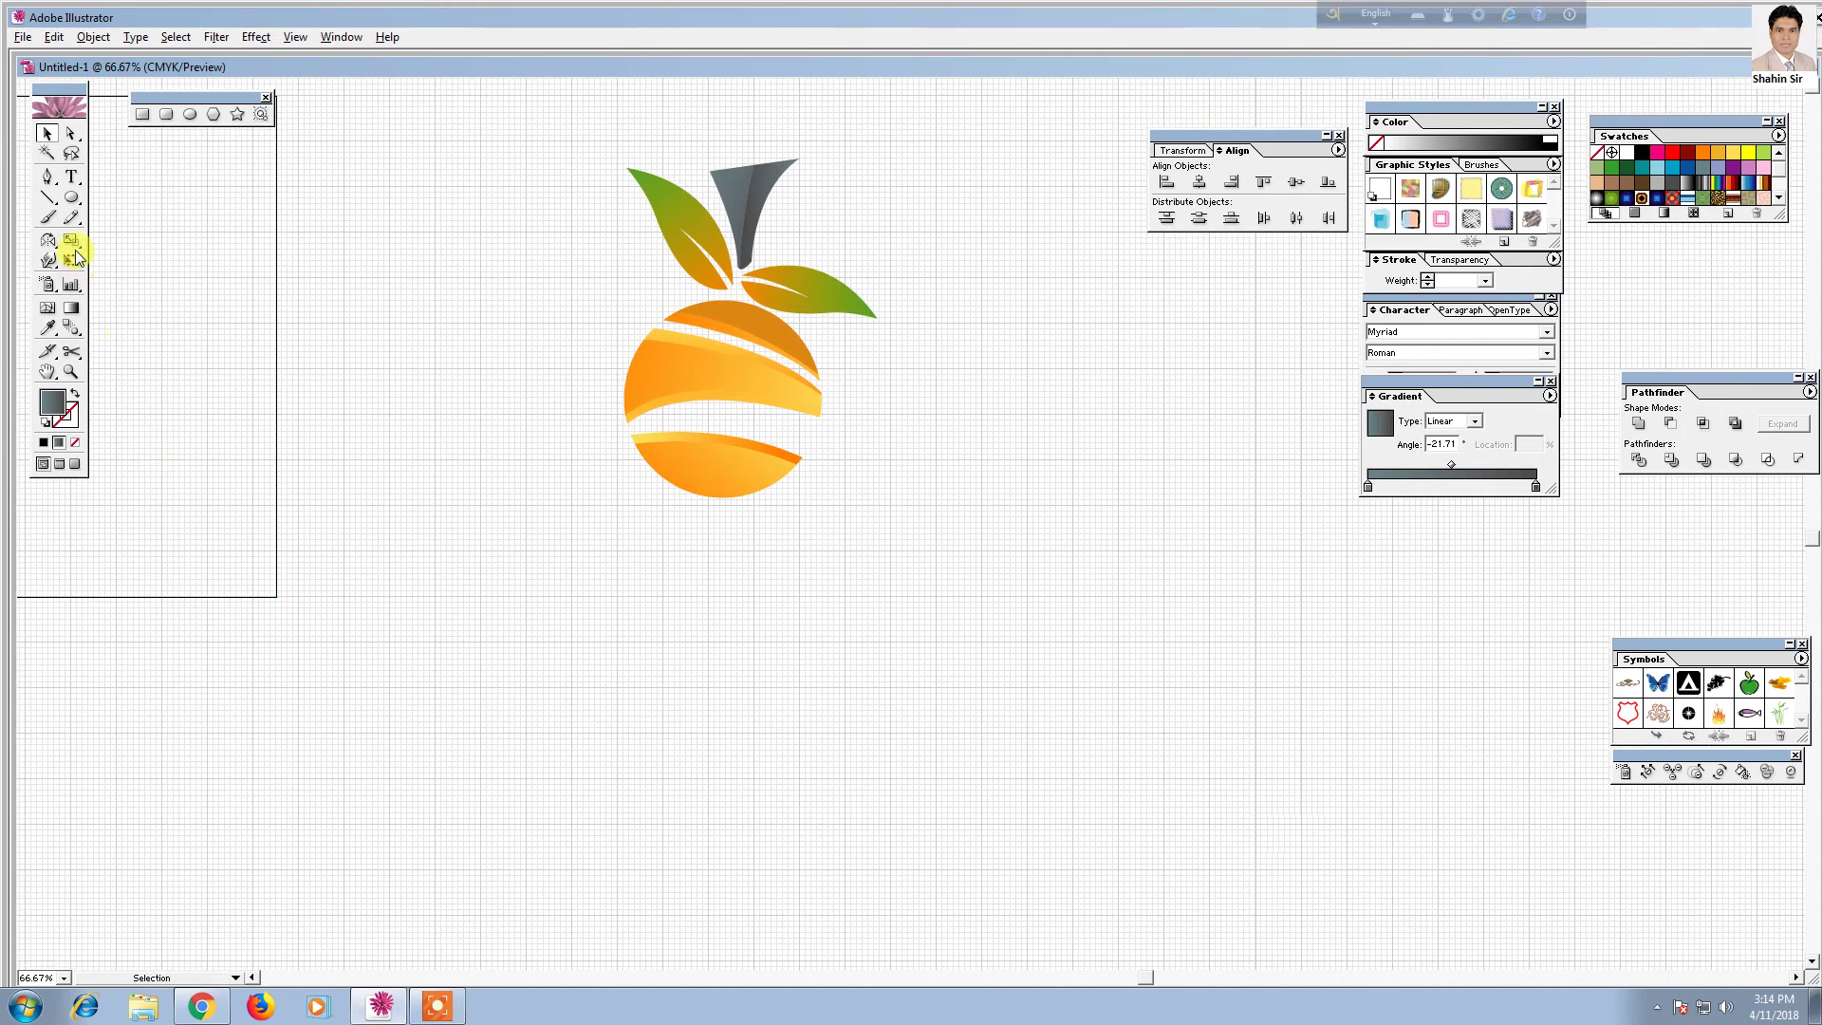
click(72, 179)
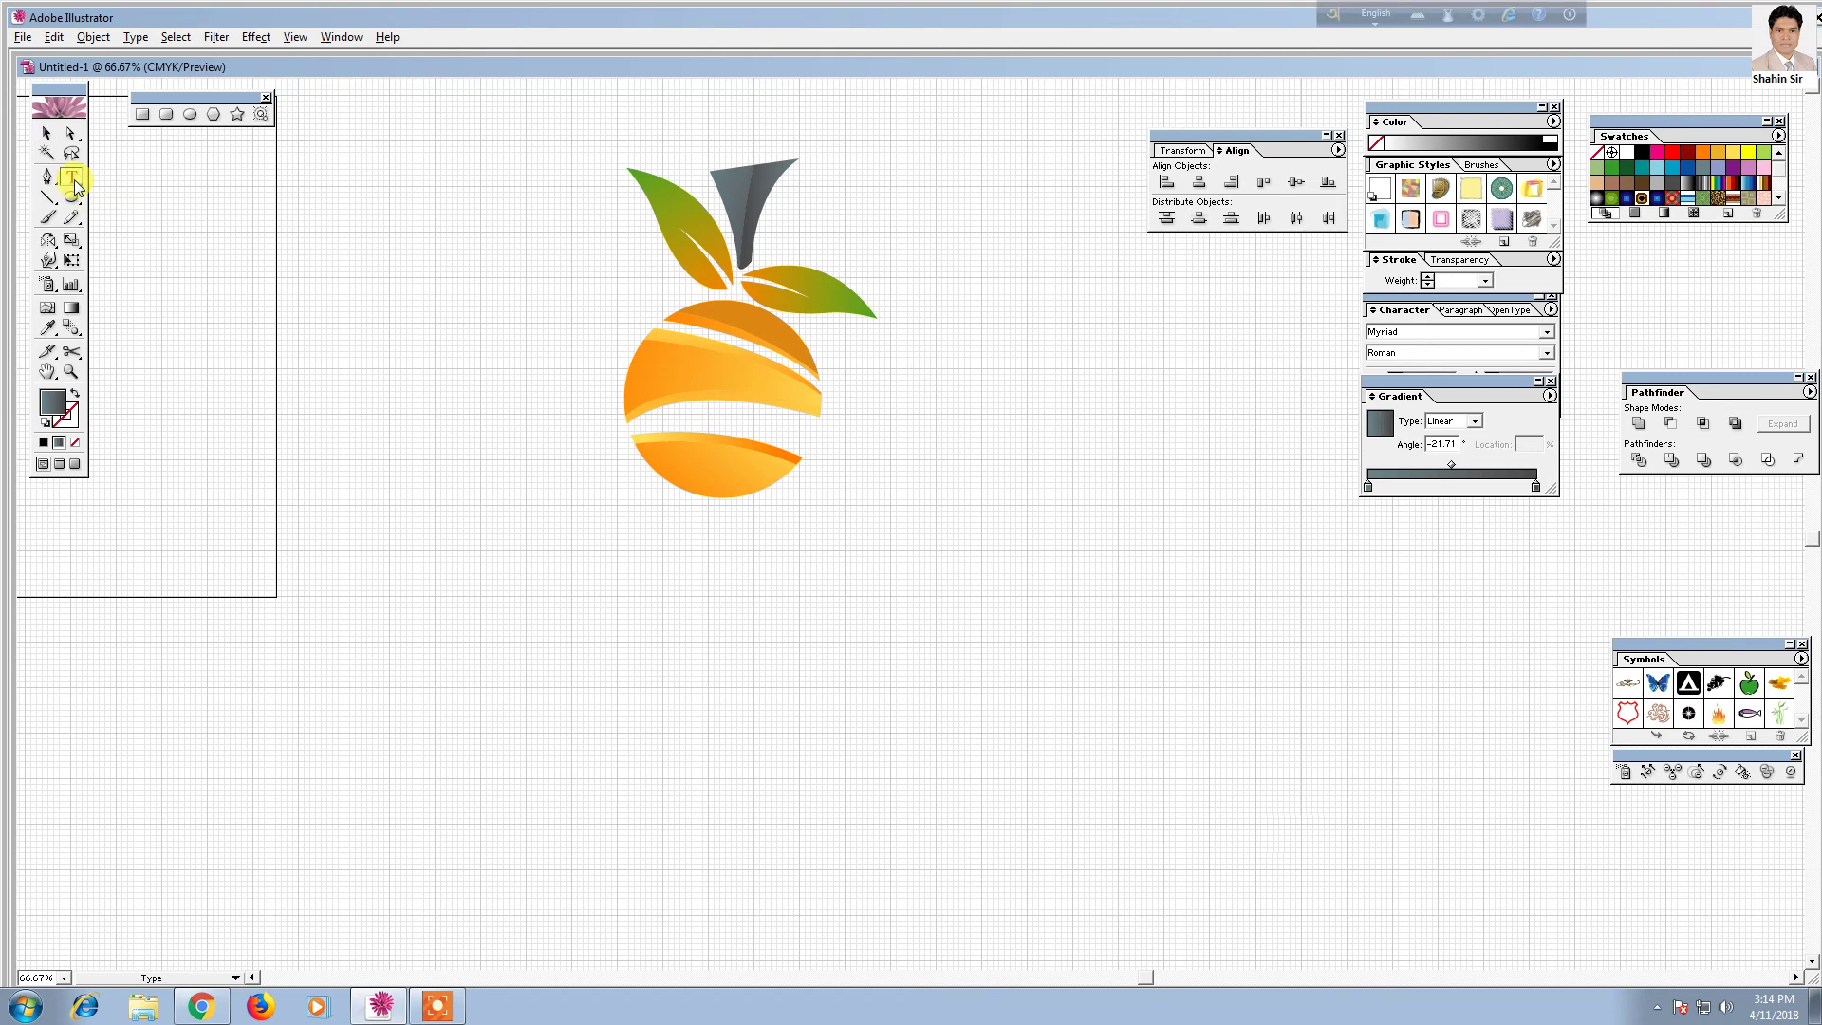
click(583, 617)
text(Company Name)
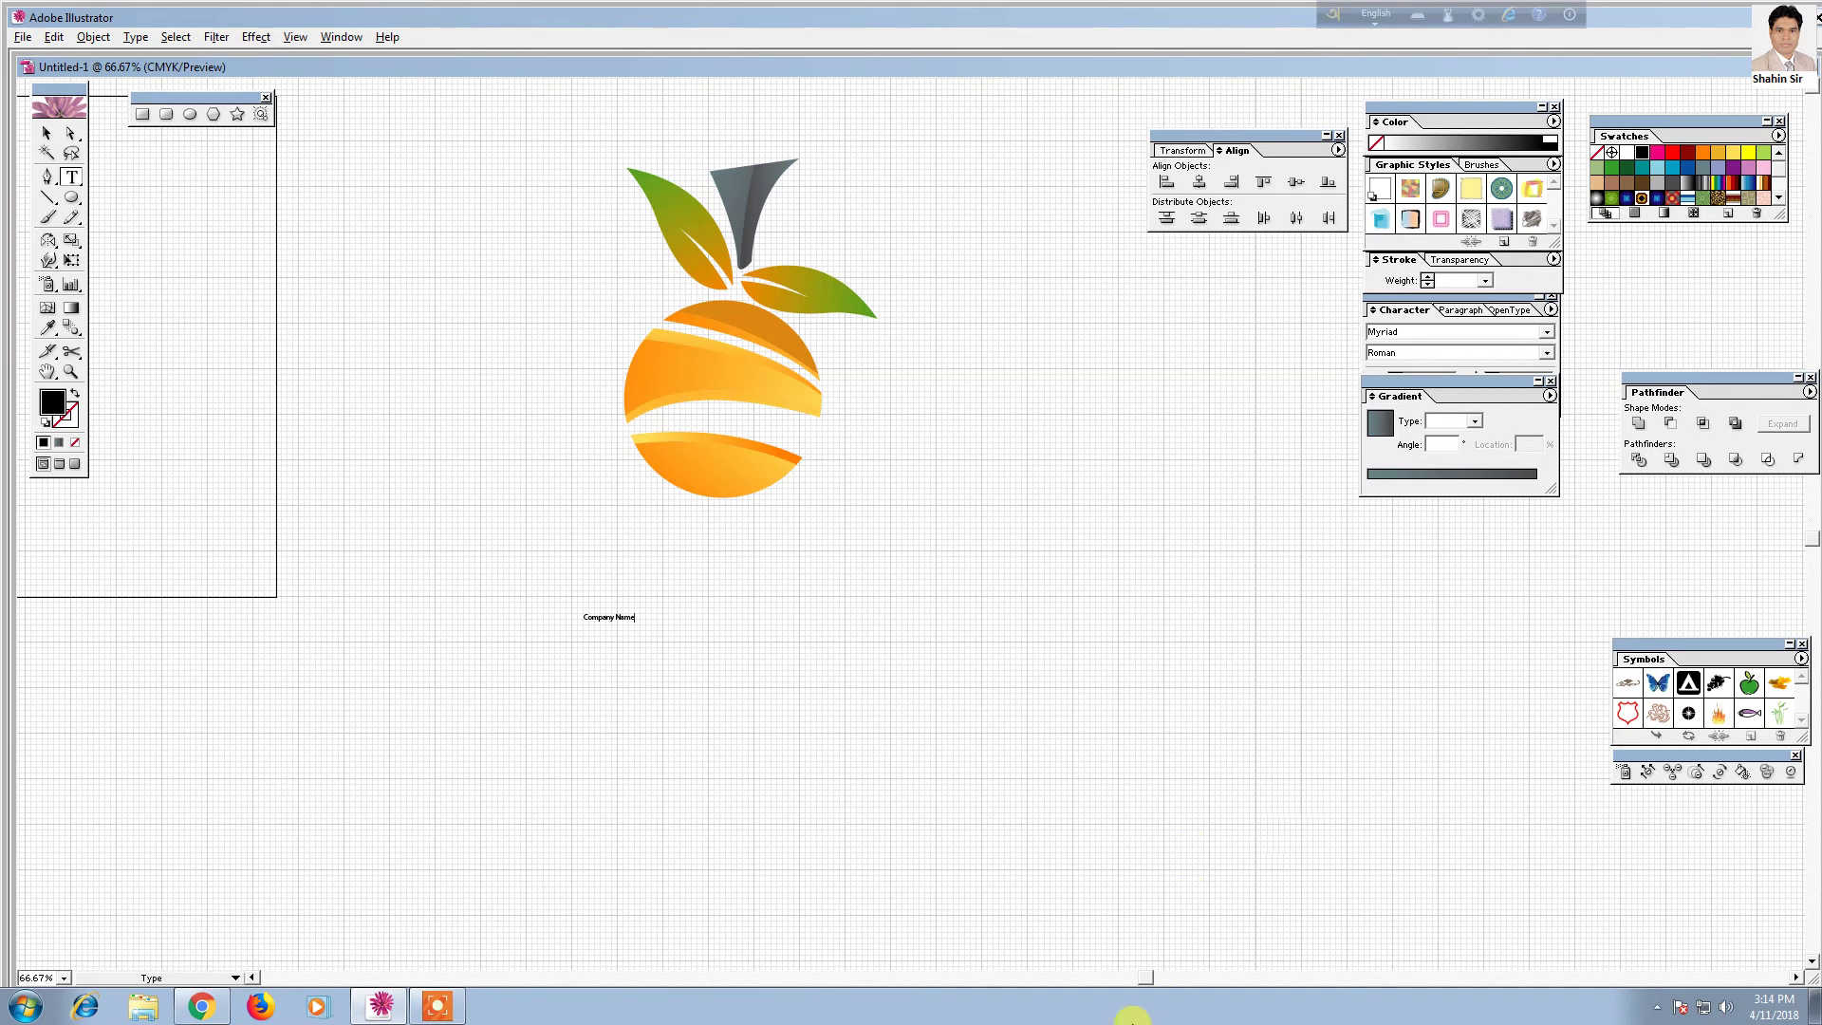
Enlarge the Company Name text under the fruit and set it in Brush Script Std Medium
click(47, 132)
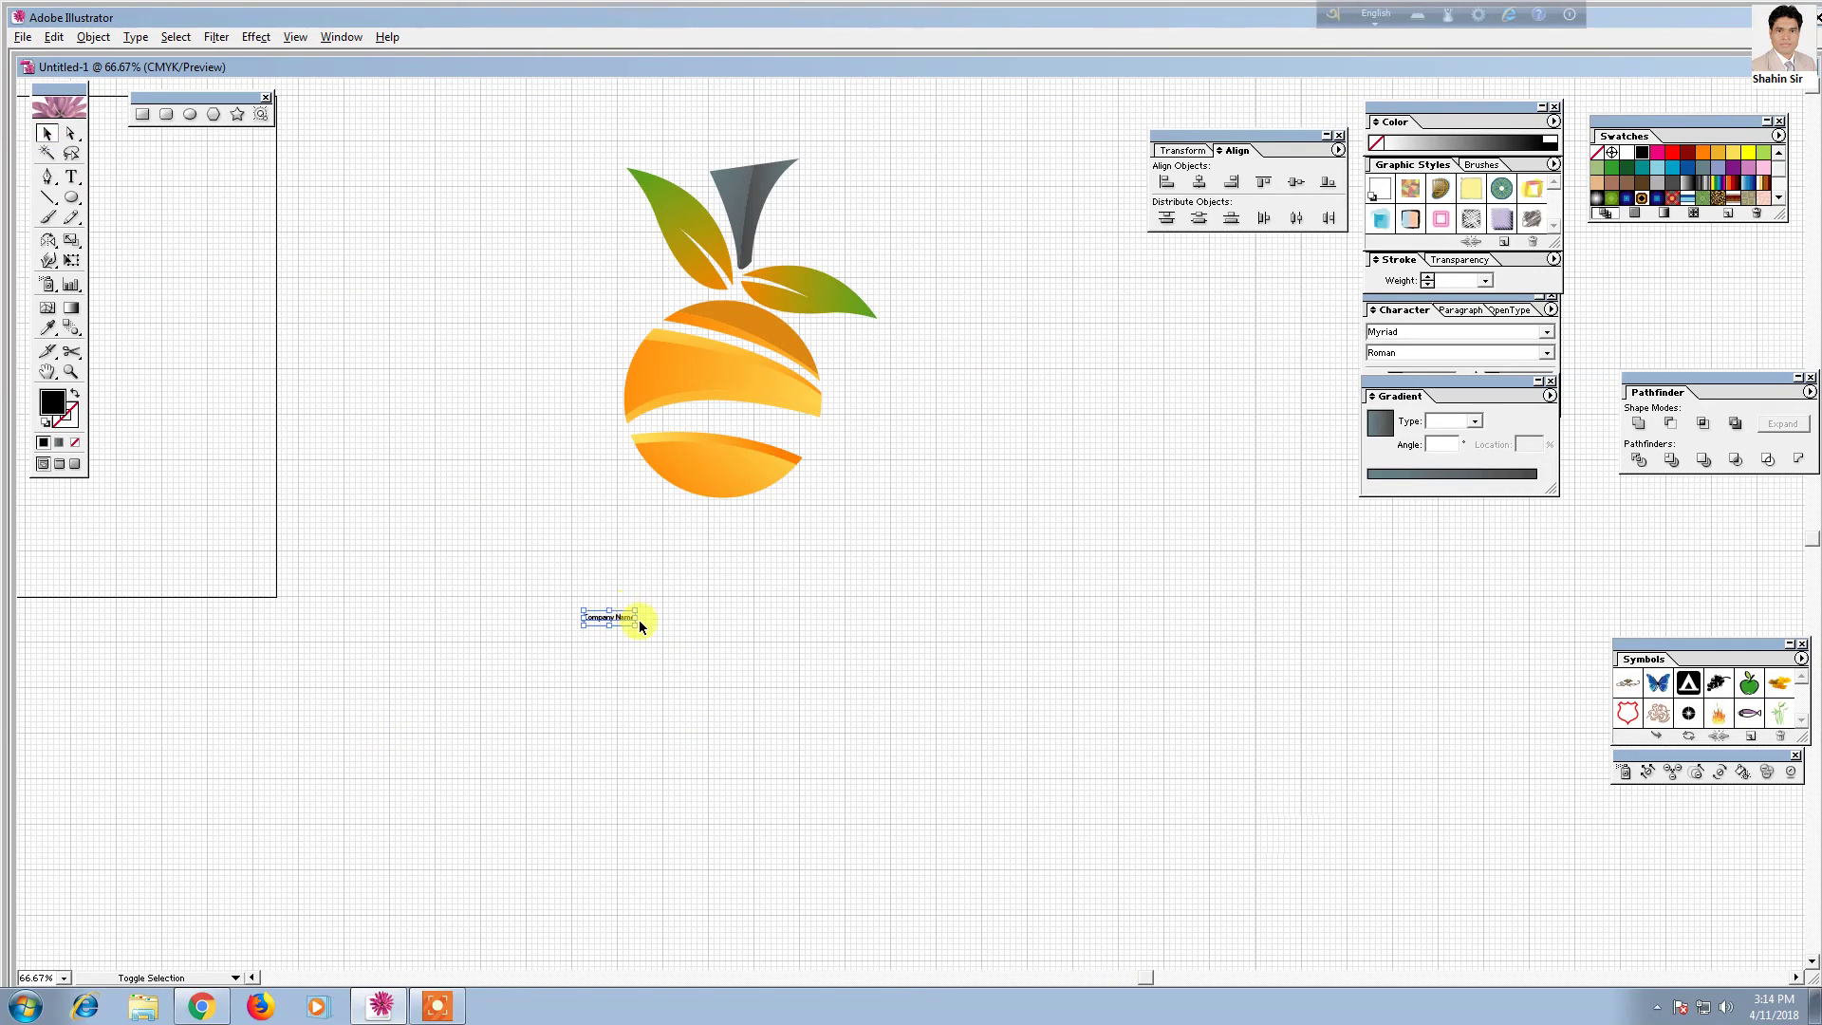
drag(637, 623, 835, 744)
mouse_move(617, 608)
mouse_down()
mouse_move(759, 544)
mouse_move(738, 538)
mouse_up()
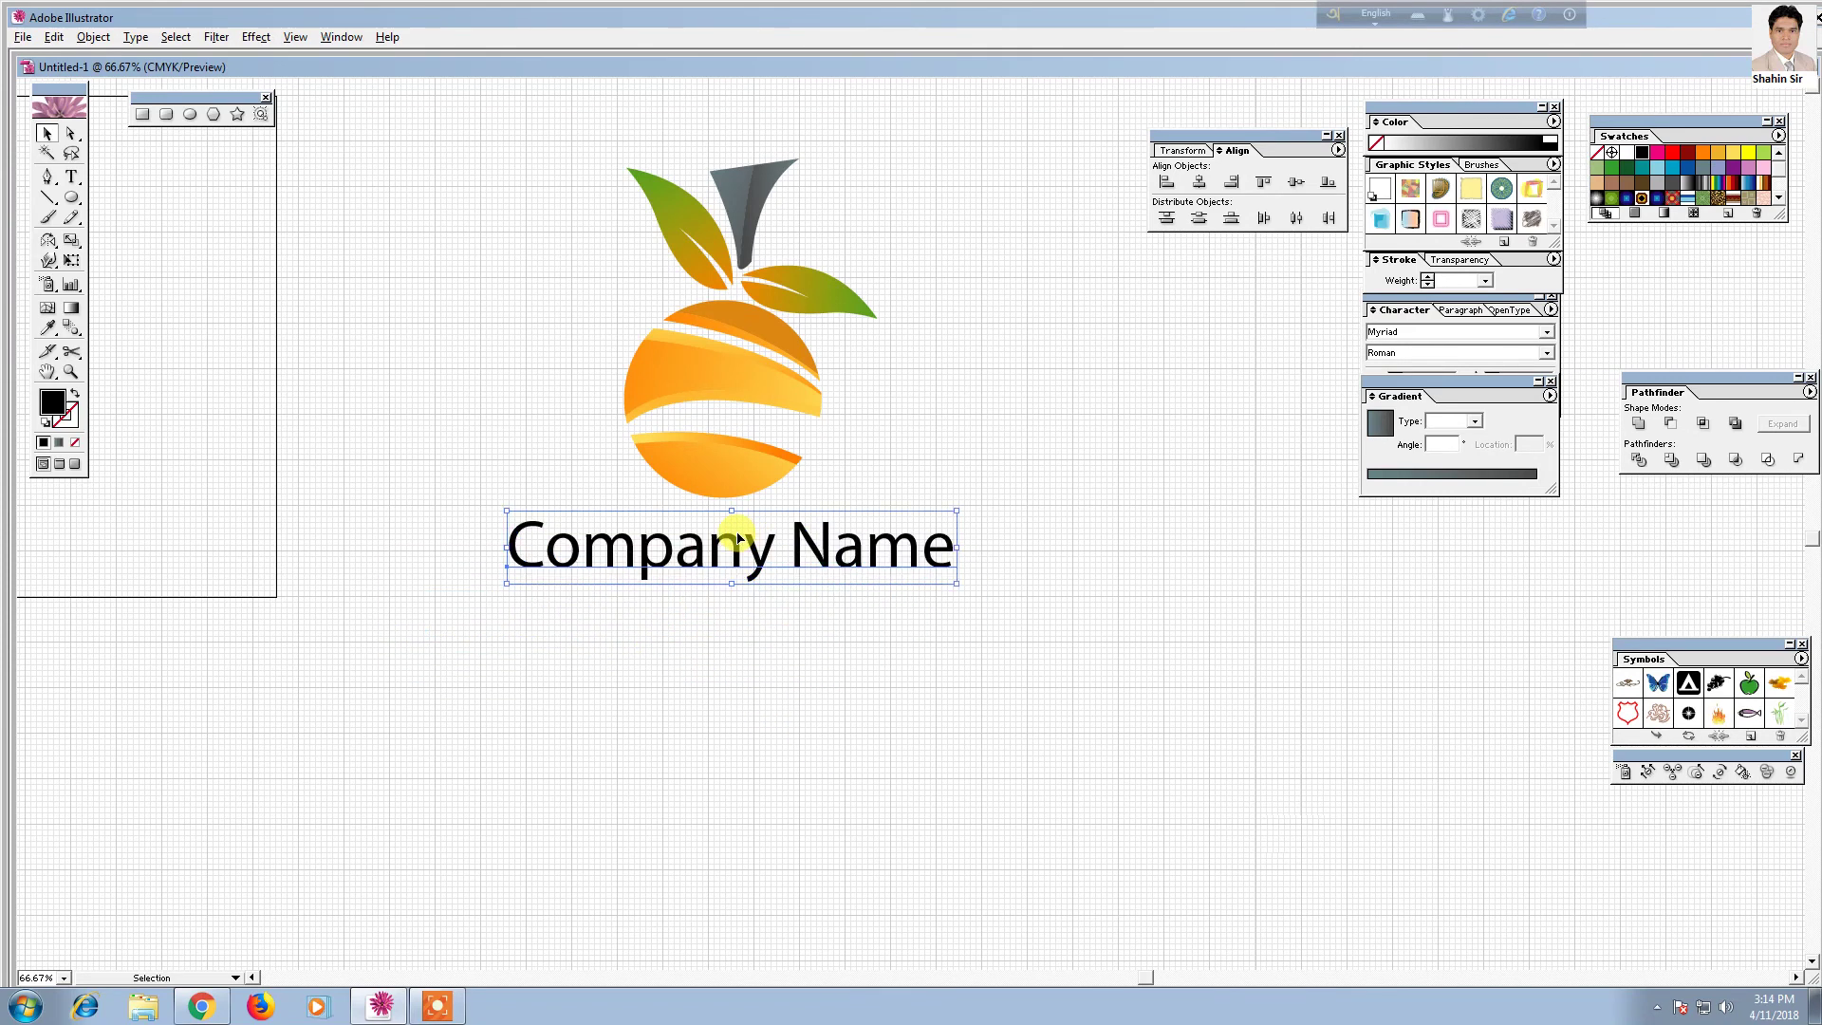
right_click(738, 538)
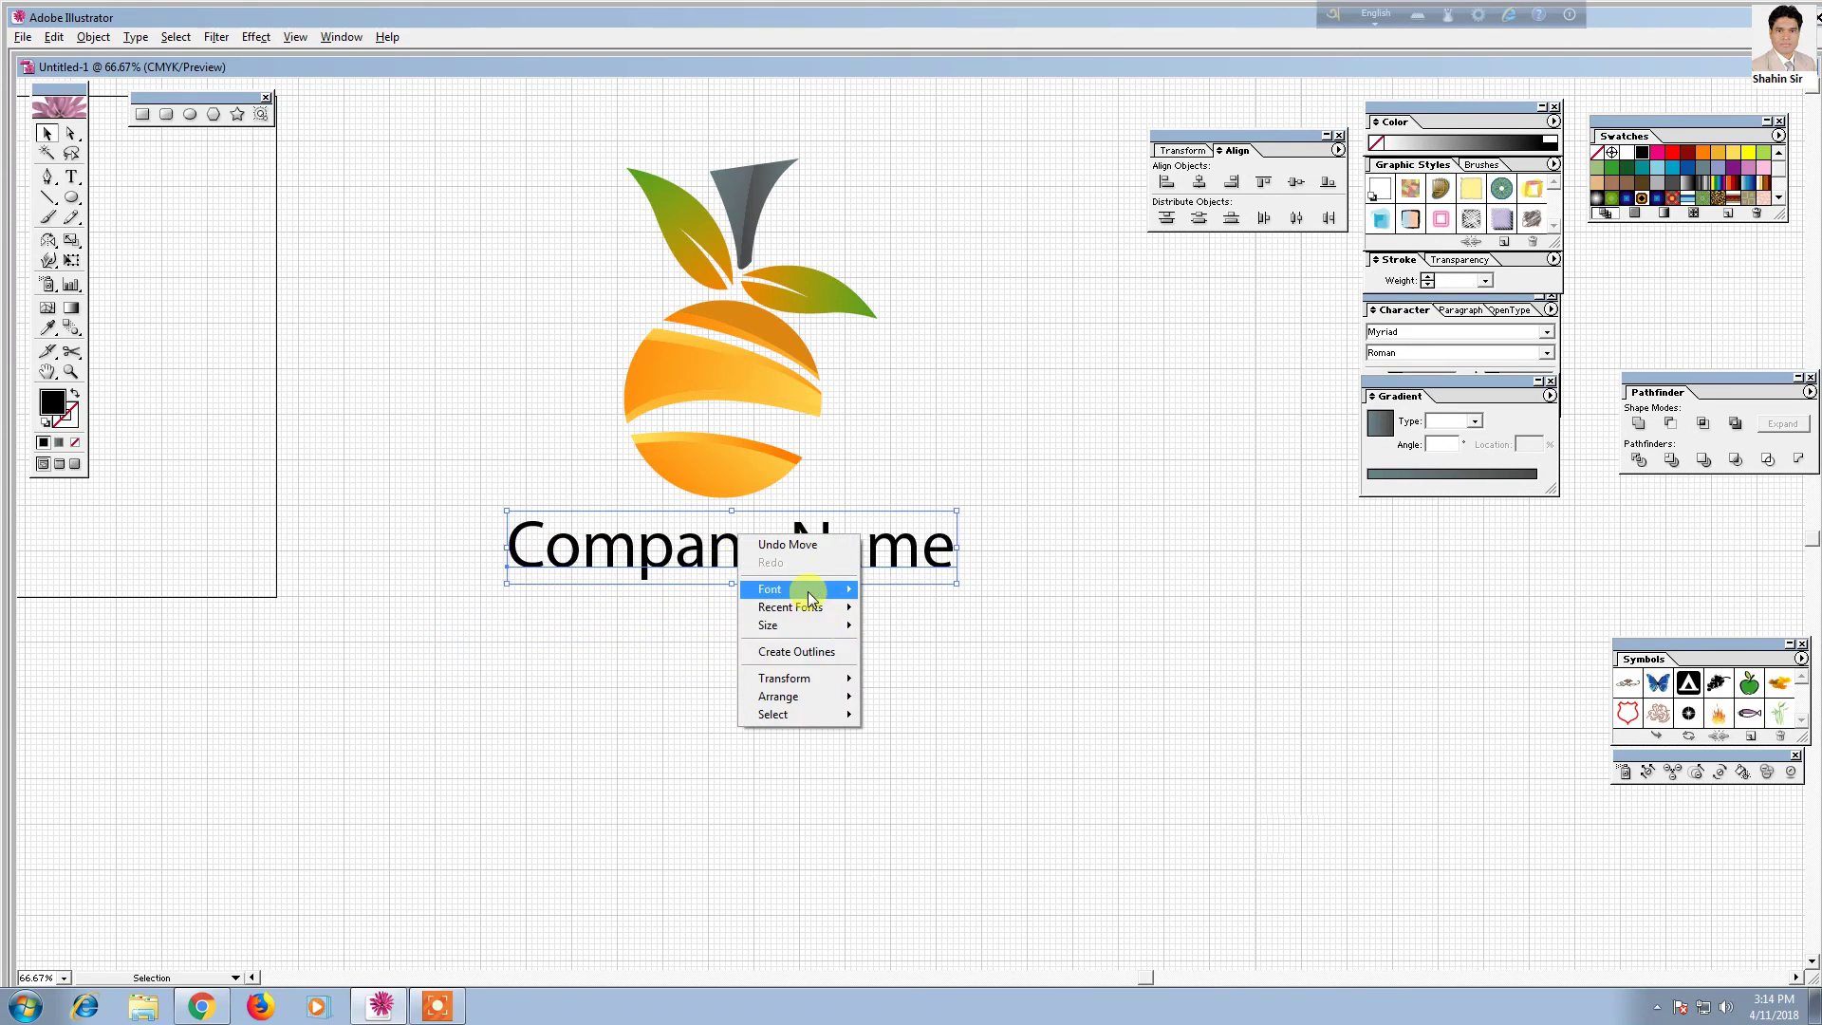
mouse_move(777, 589)
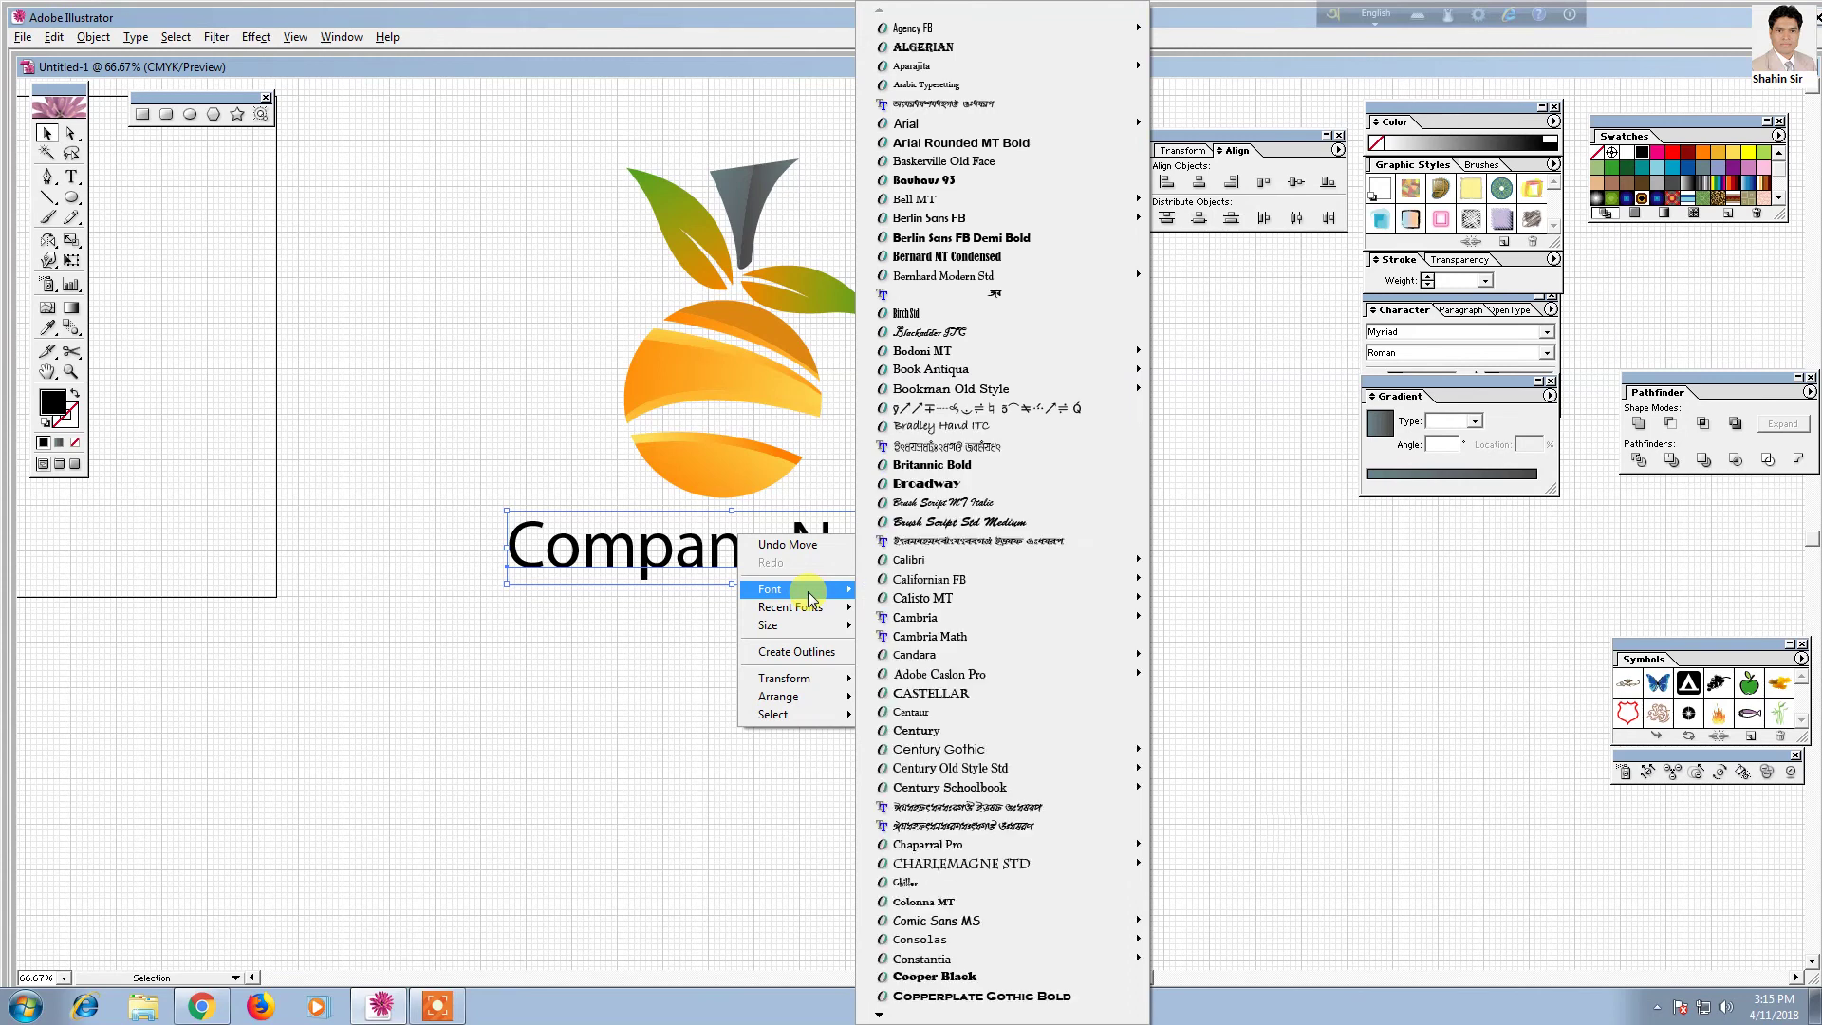
click(947, 426)
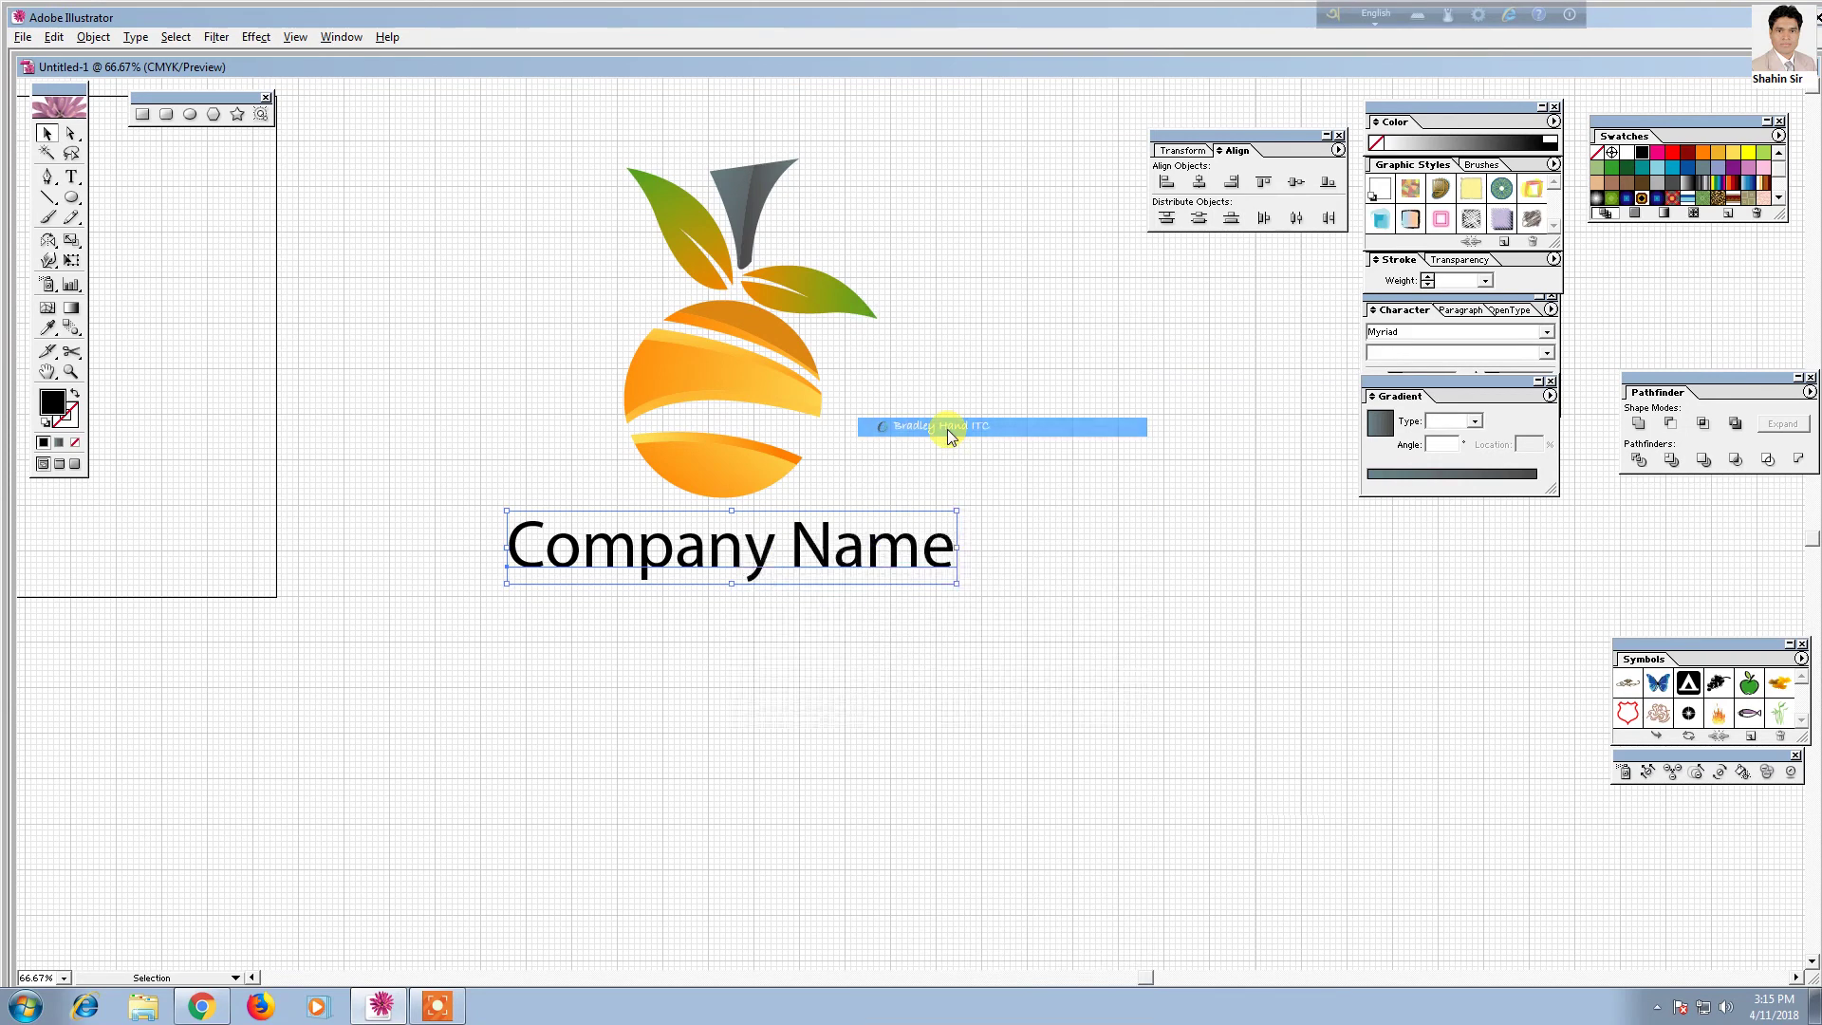
right_click(733, 553)
mouse_move(765, 604)
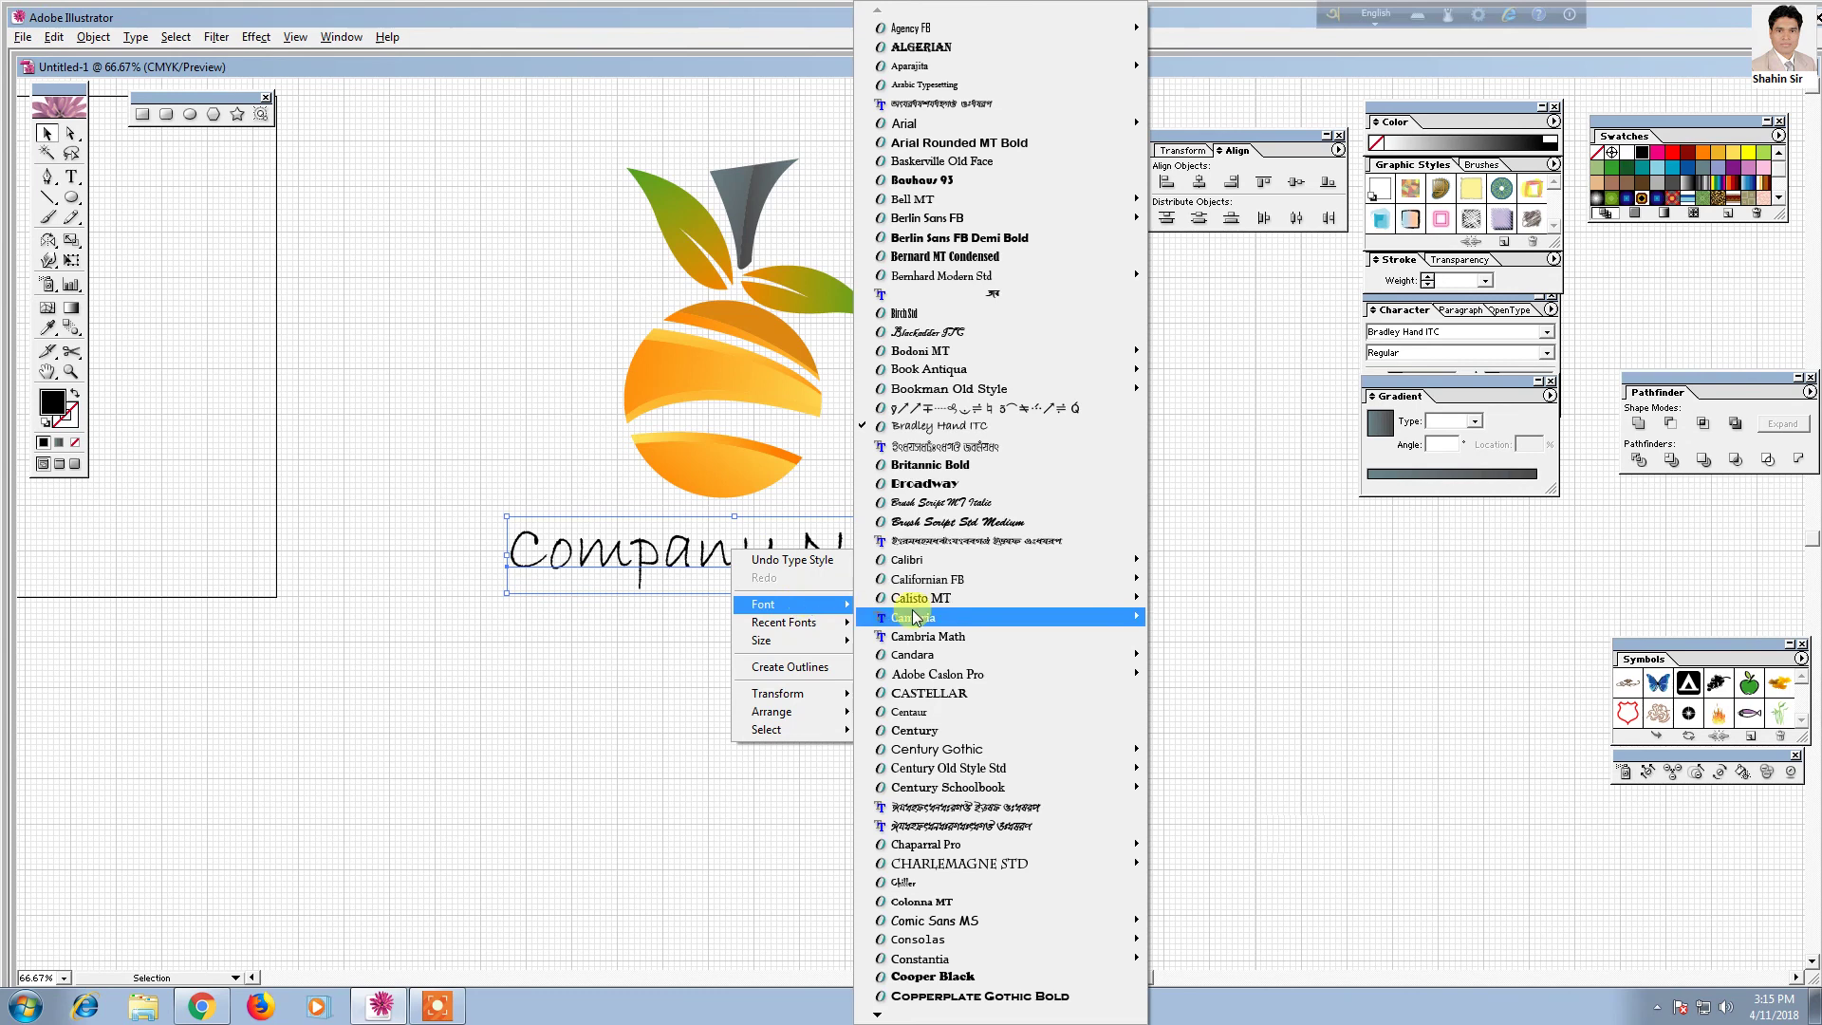
click(954, 521)
click(774, 629)
Nudge the text slightly up and right, then reselect it for Create Outlines
drag(740, 554, 751, 537)
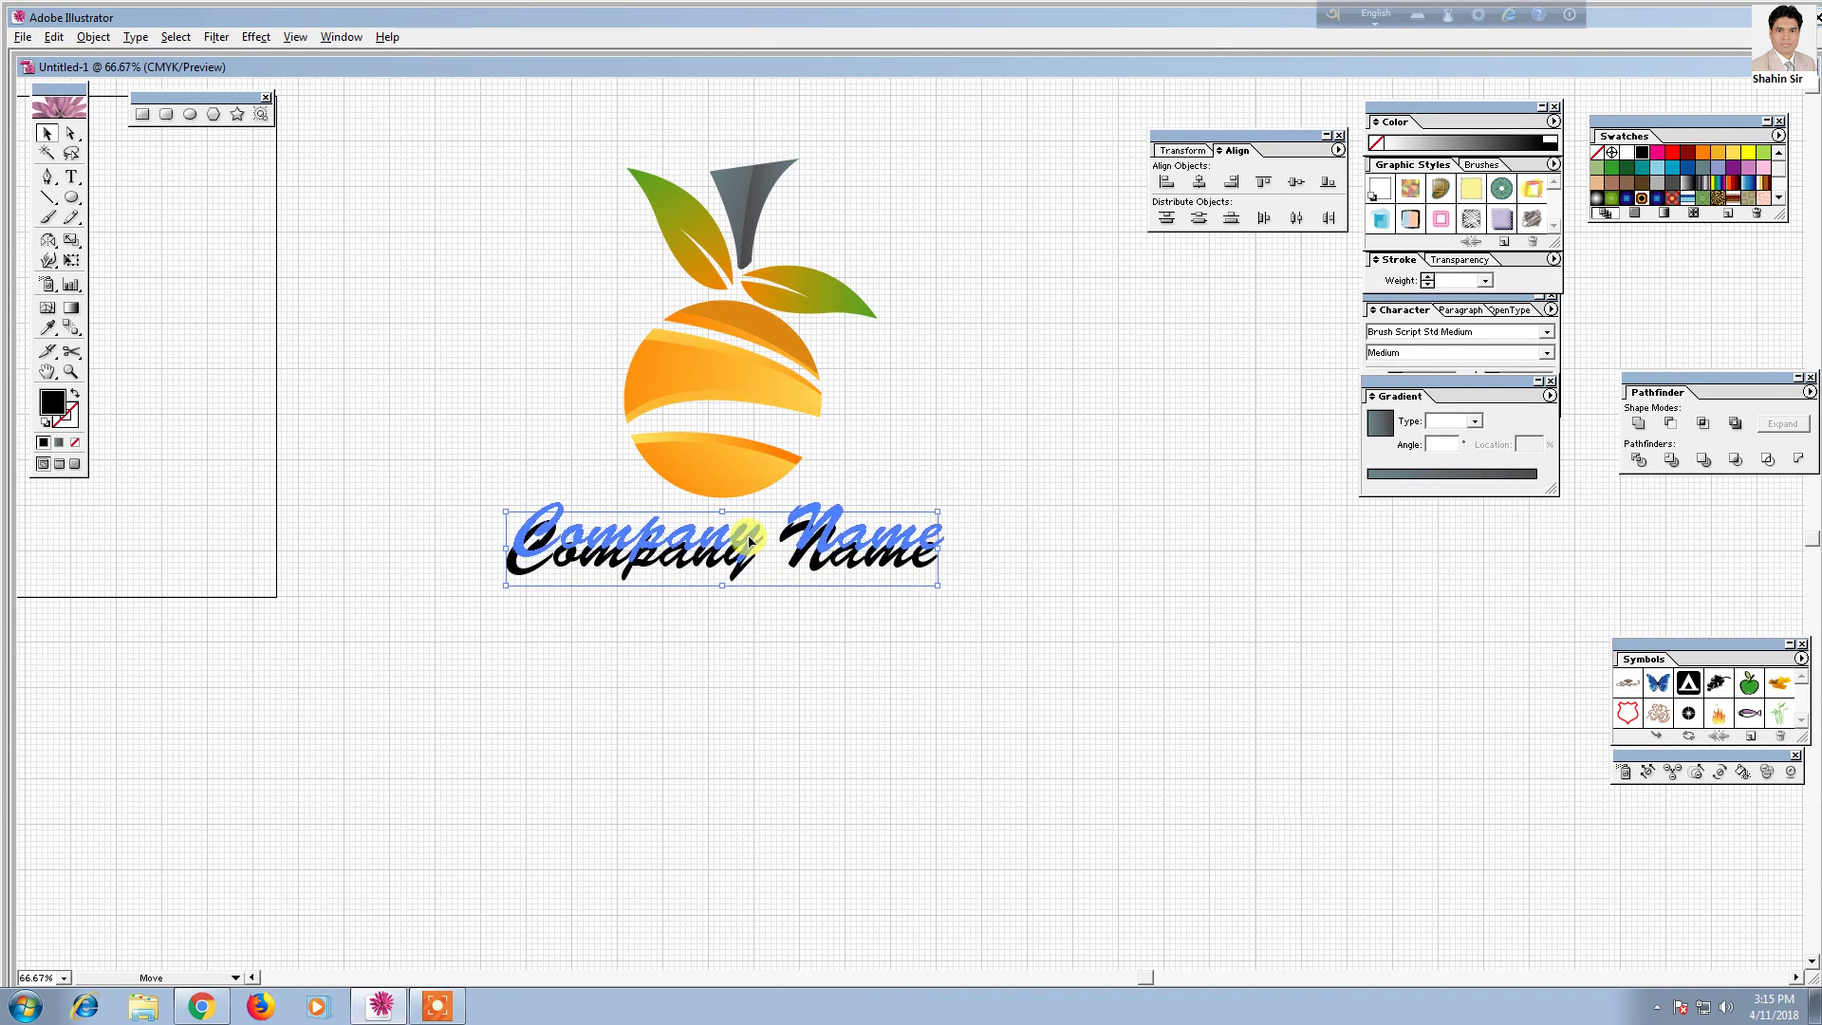
click(800, 607)
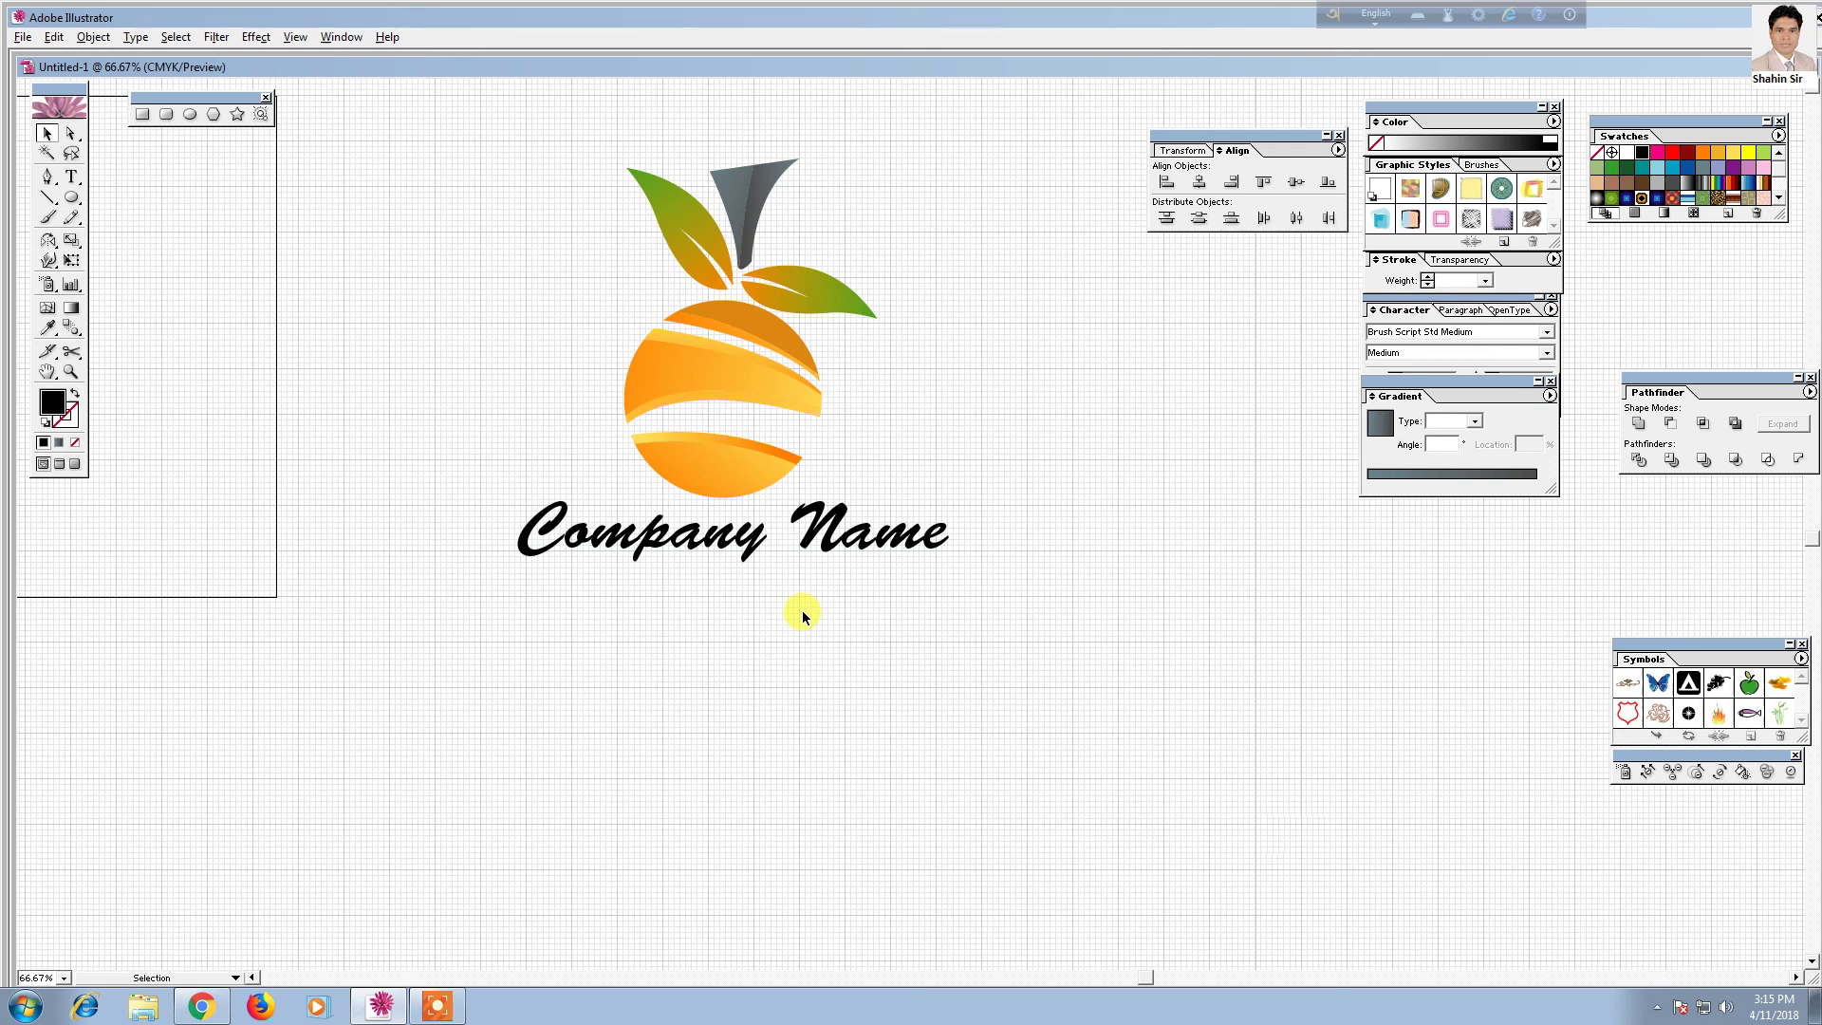
drag(726, 753, 520, 776)
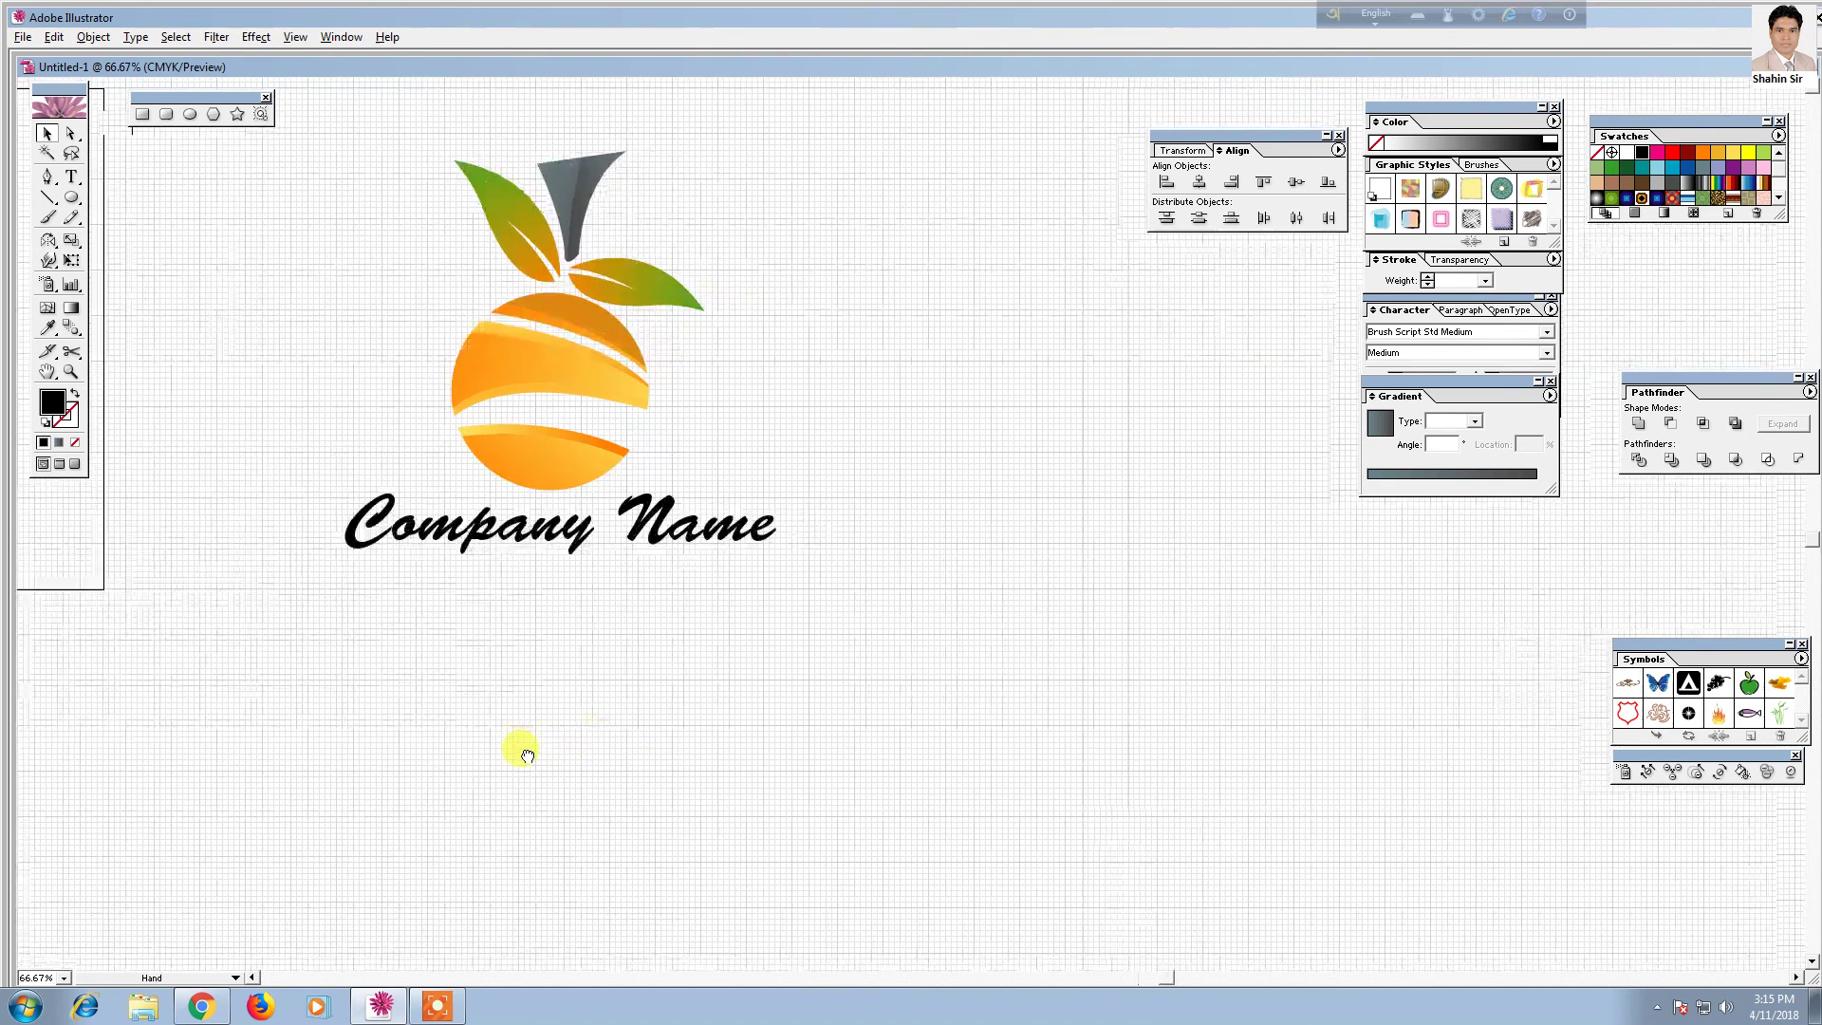
click(504, 568)
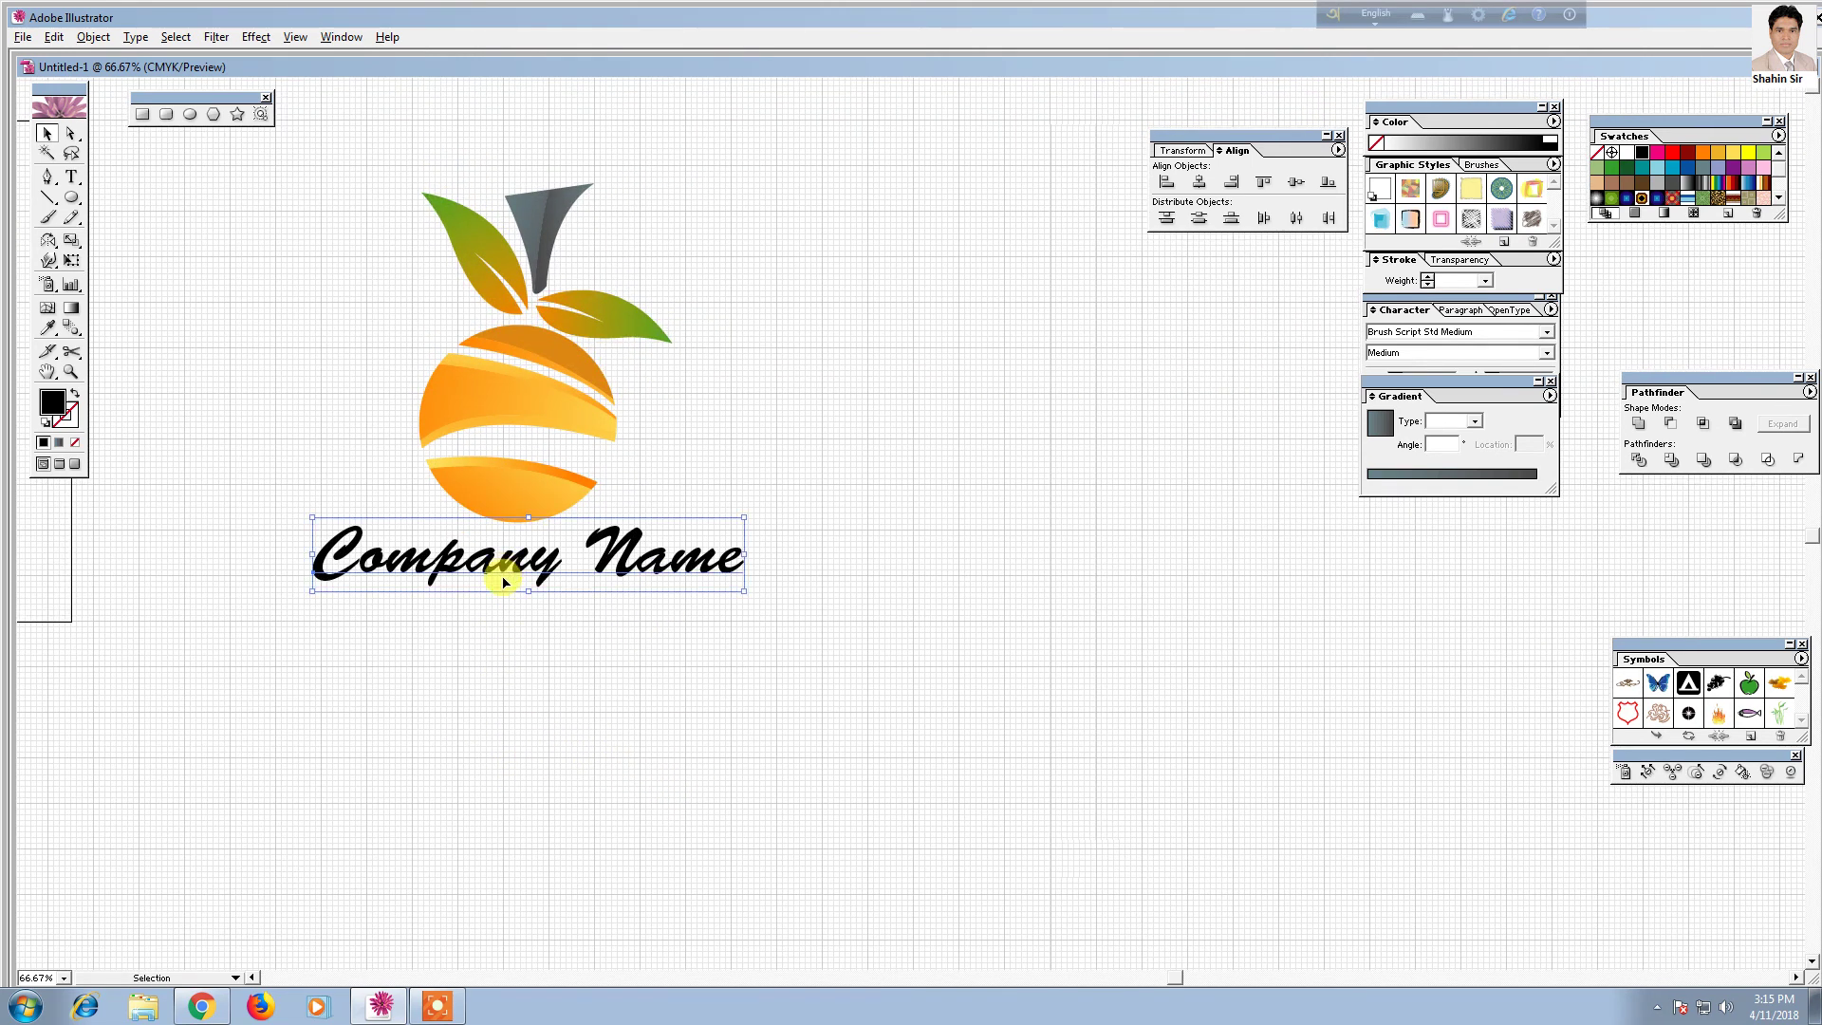
right_click(499, 571)
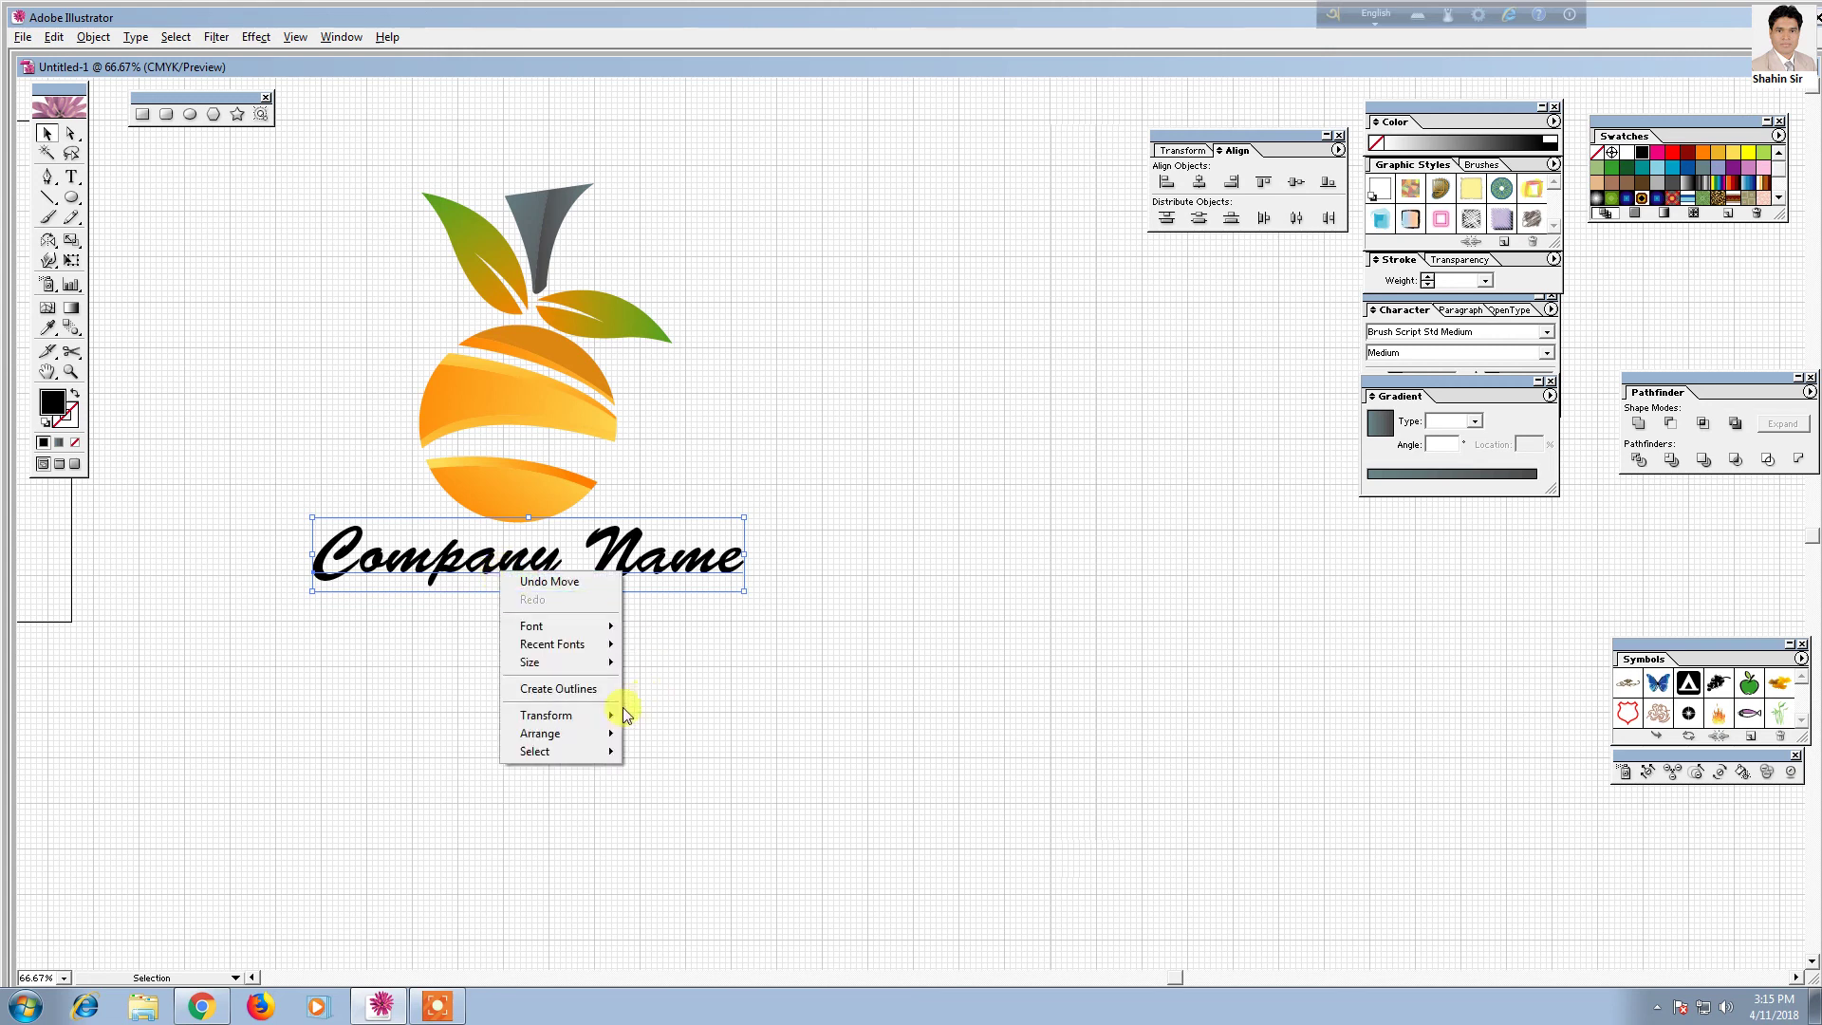
Convert the Company Name text to outlines and ungroup it into separate letters
click(579, 695)
right_click(531, 580)
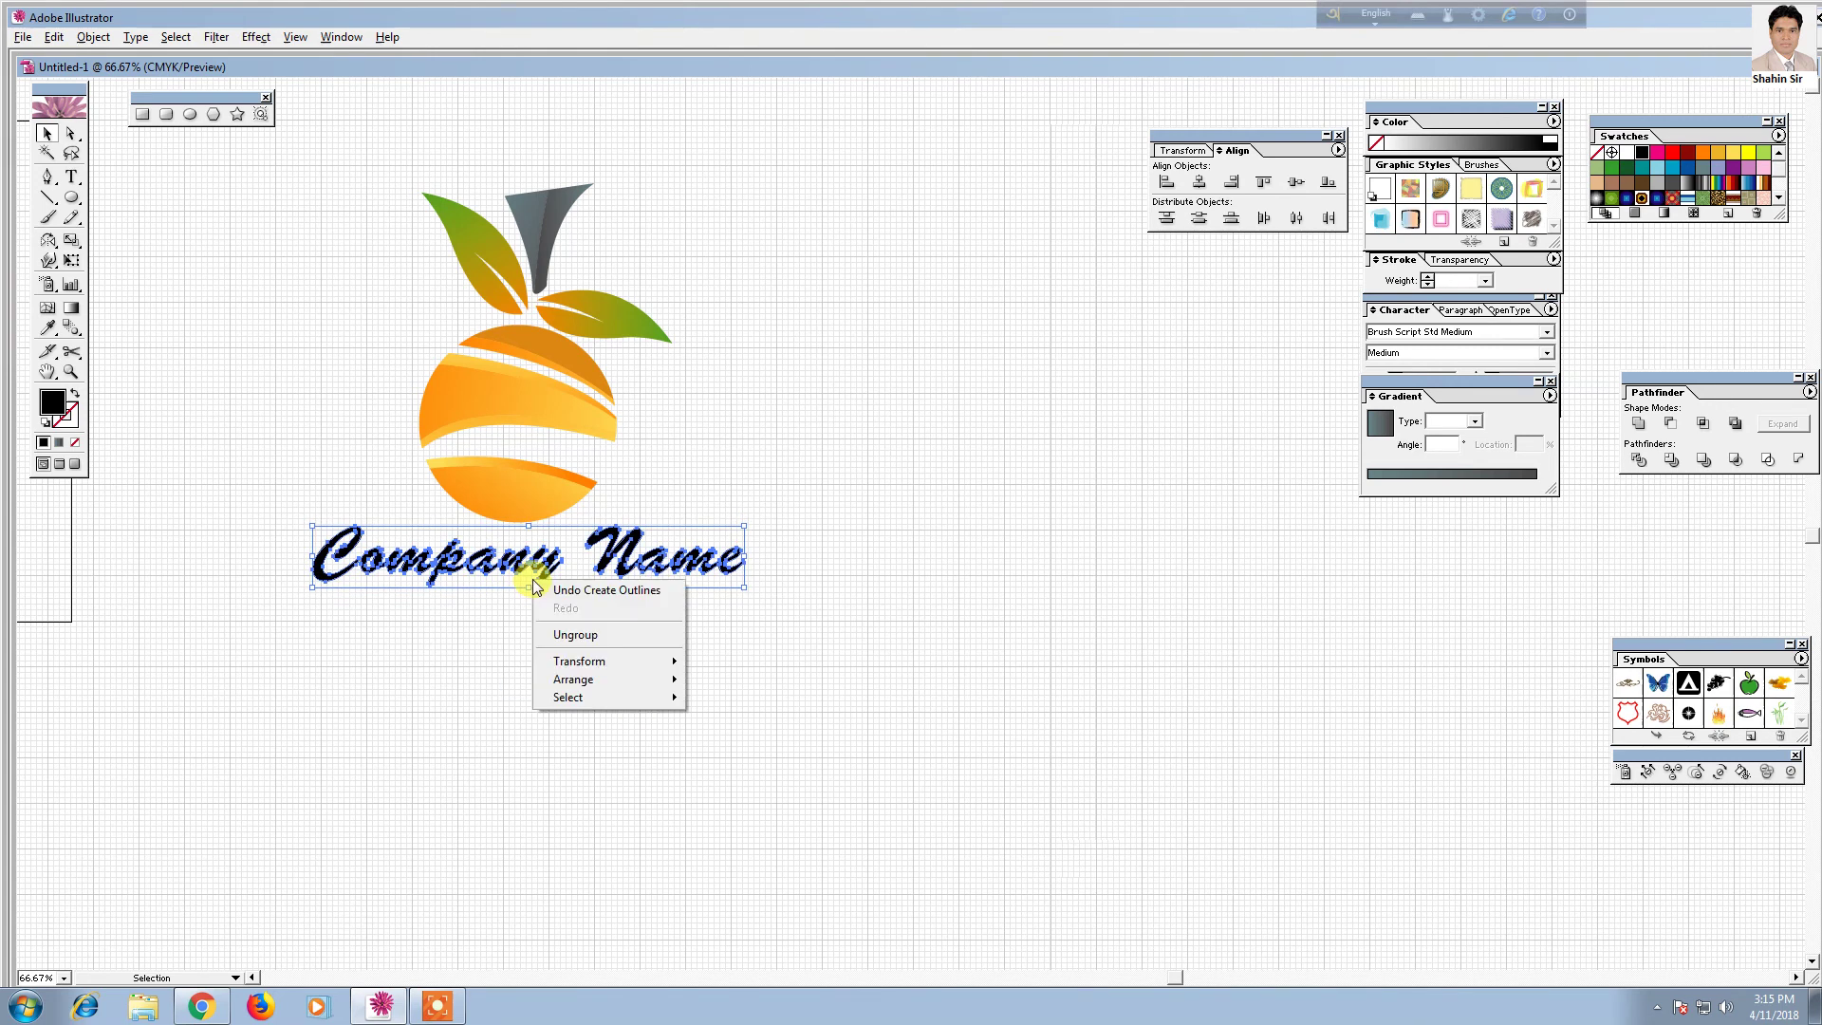
click(583, 636)
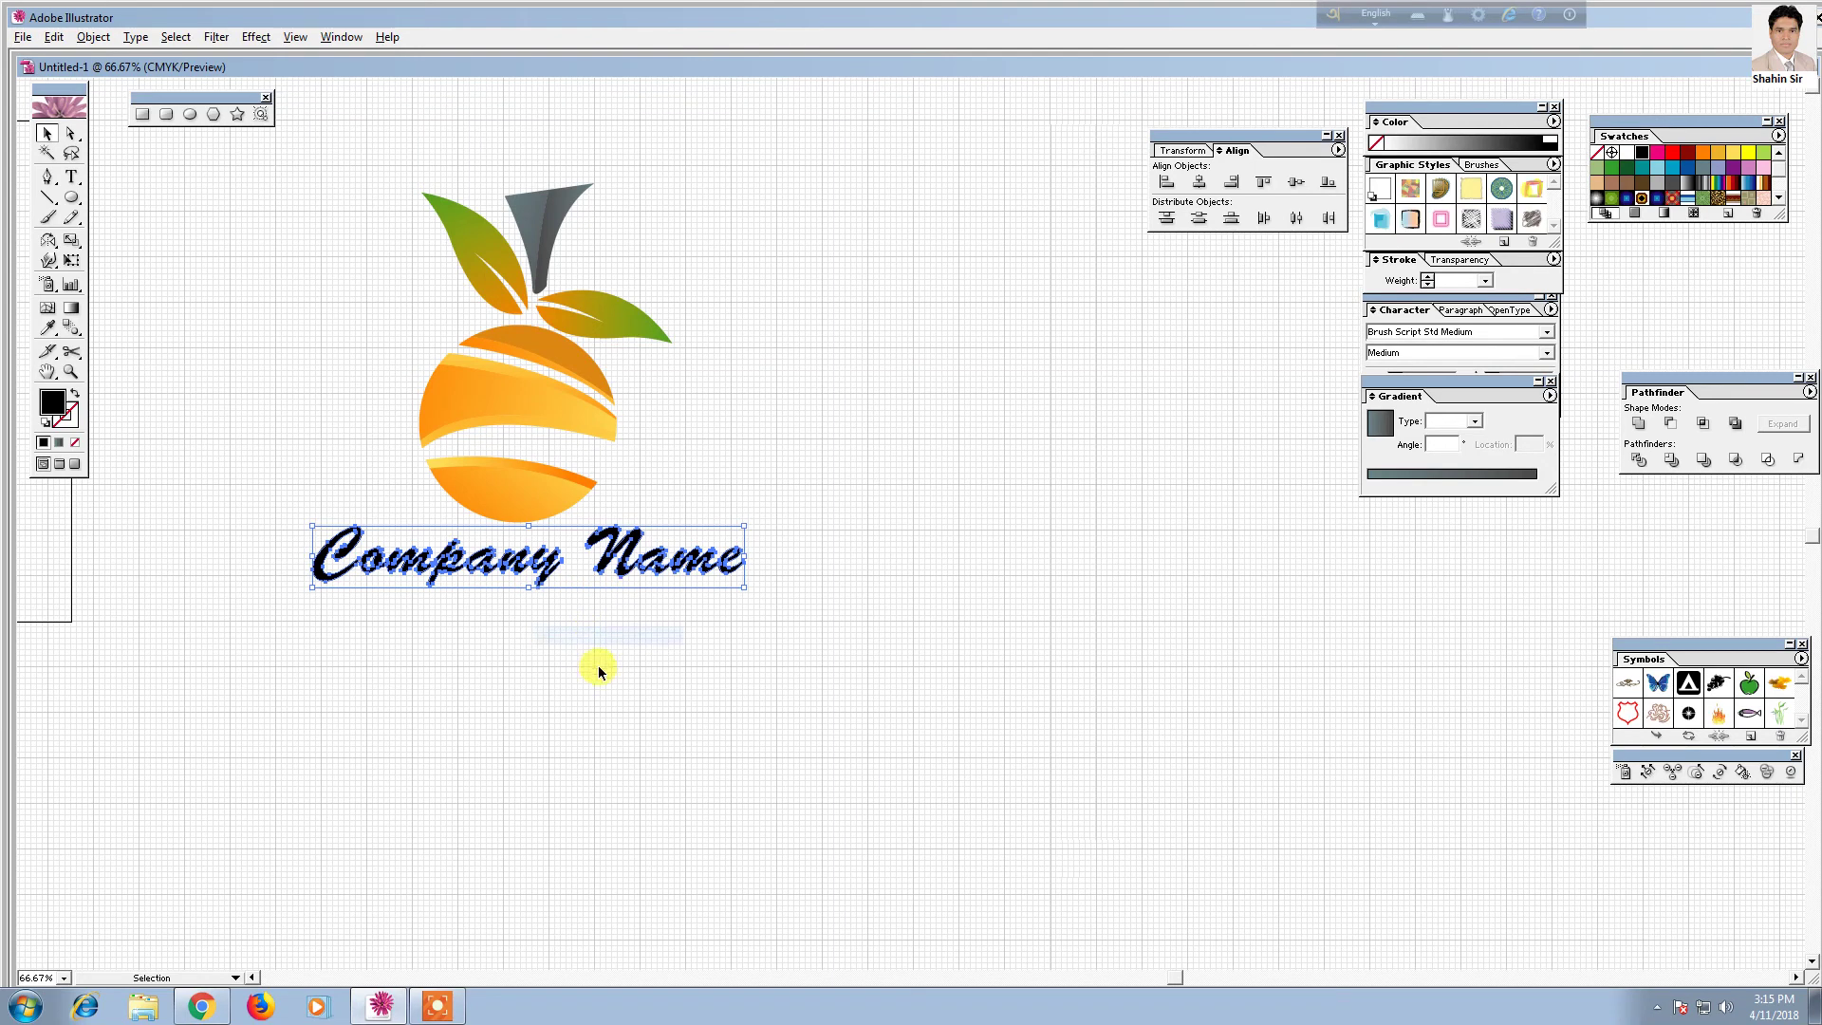
click(344, 603)
Give the letter C the leaf's green-to-orange gradient
click(327, 571)
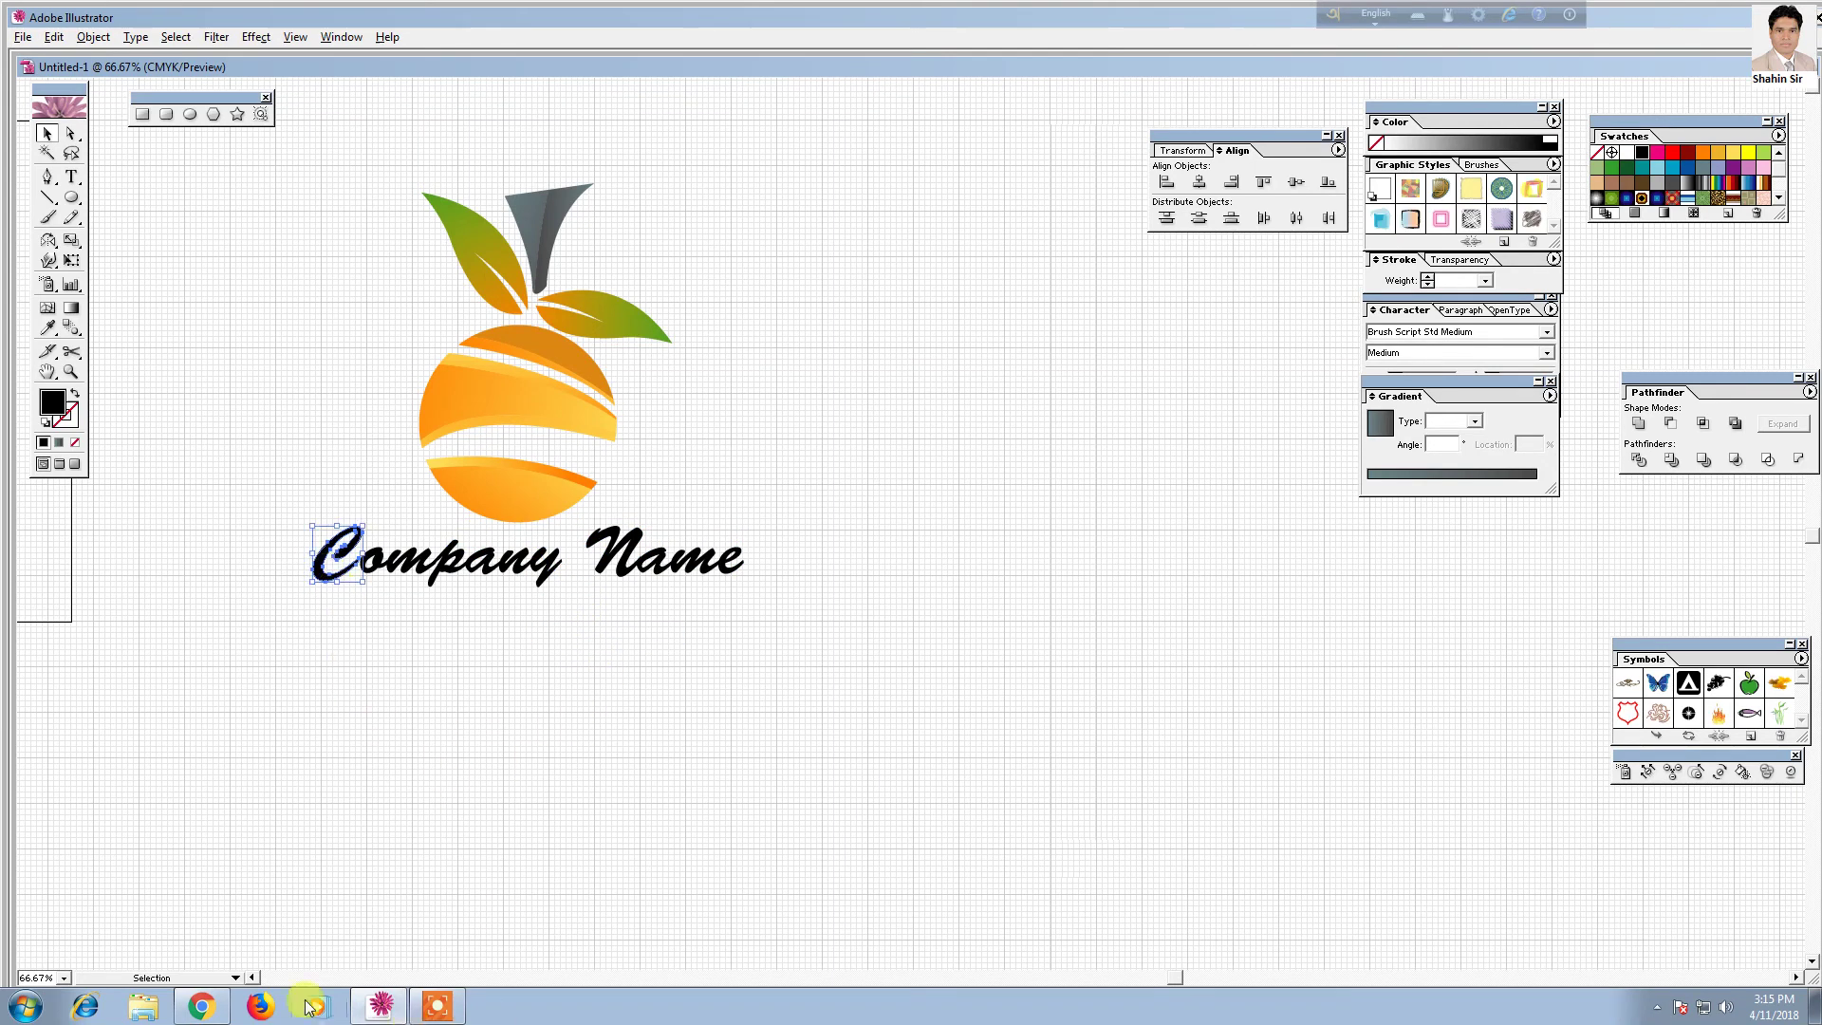
click(48, 327)
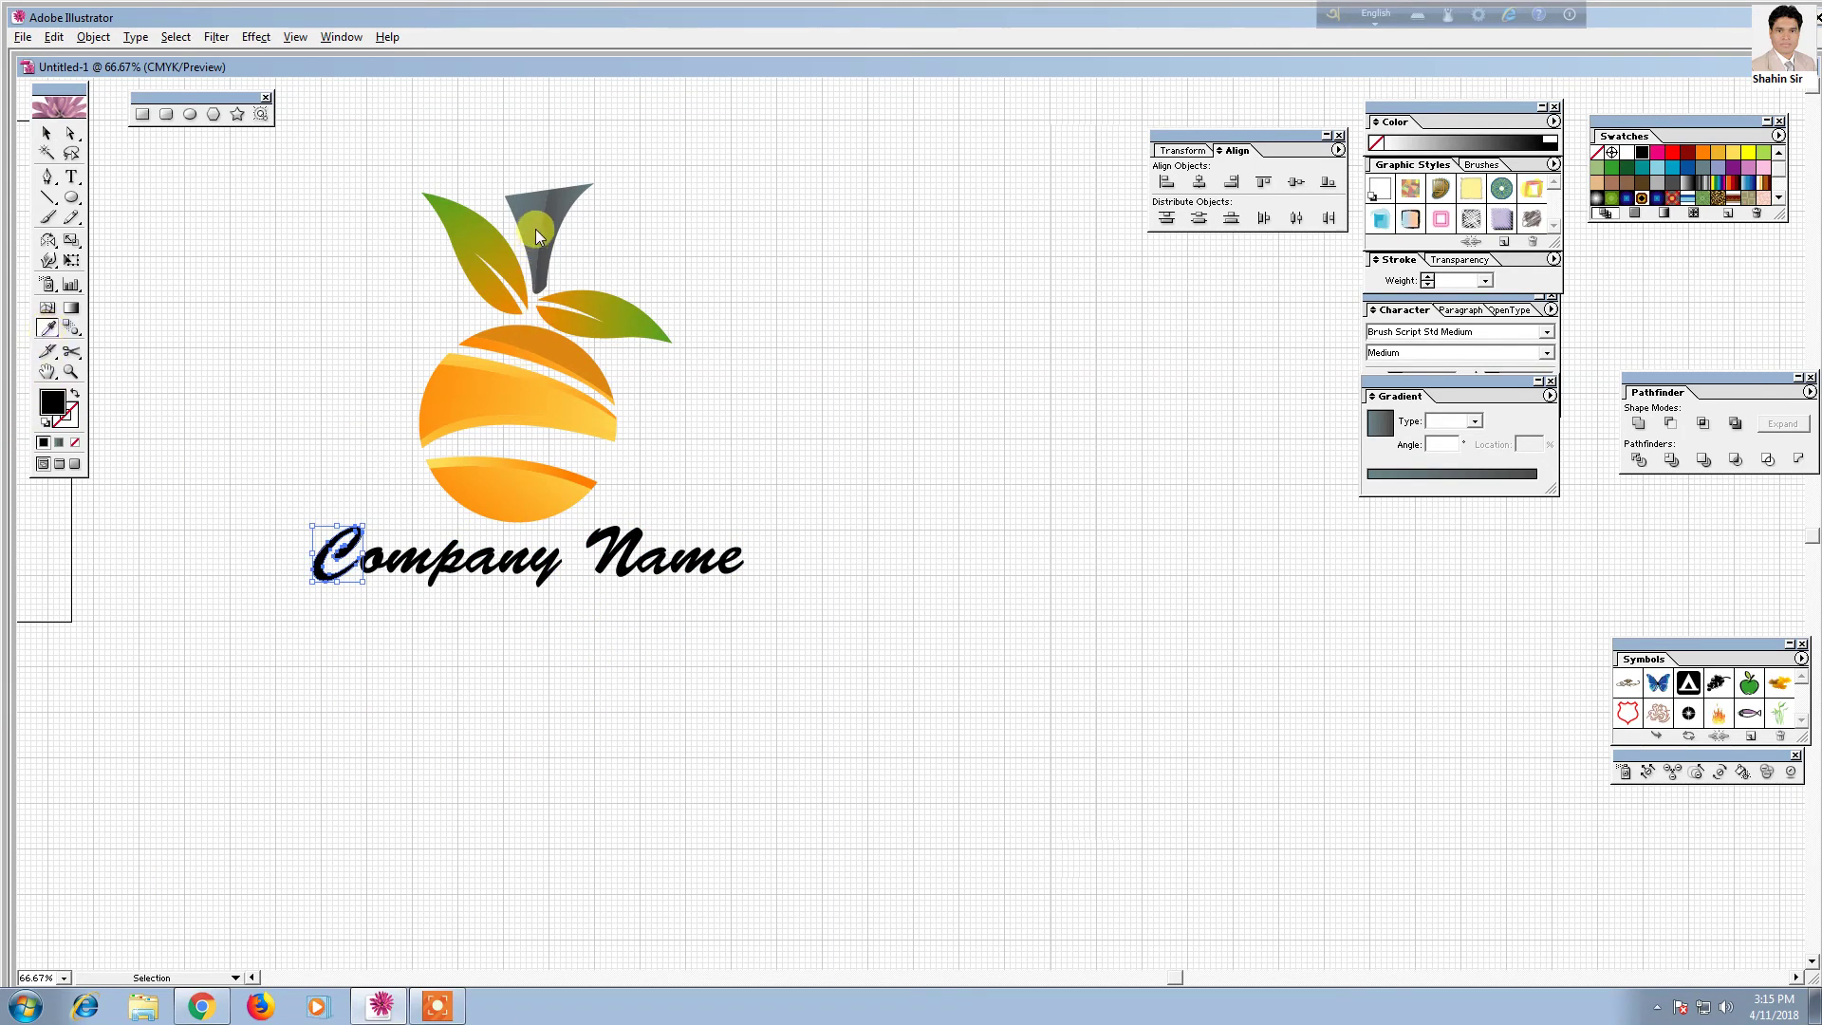
click(495, 237)
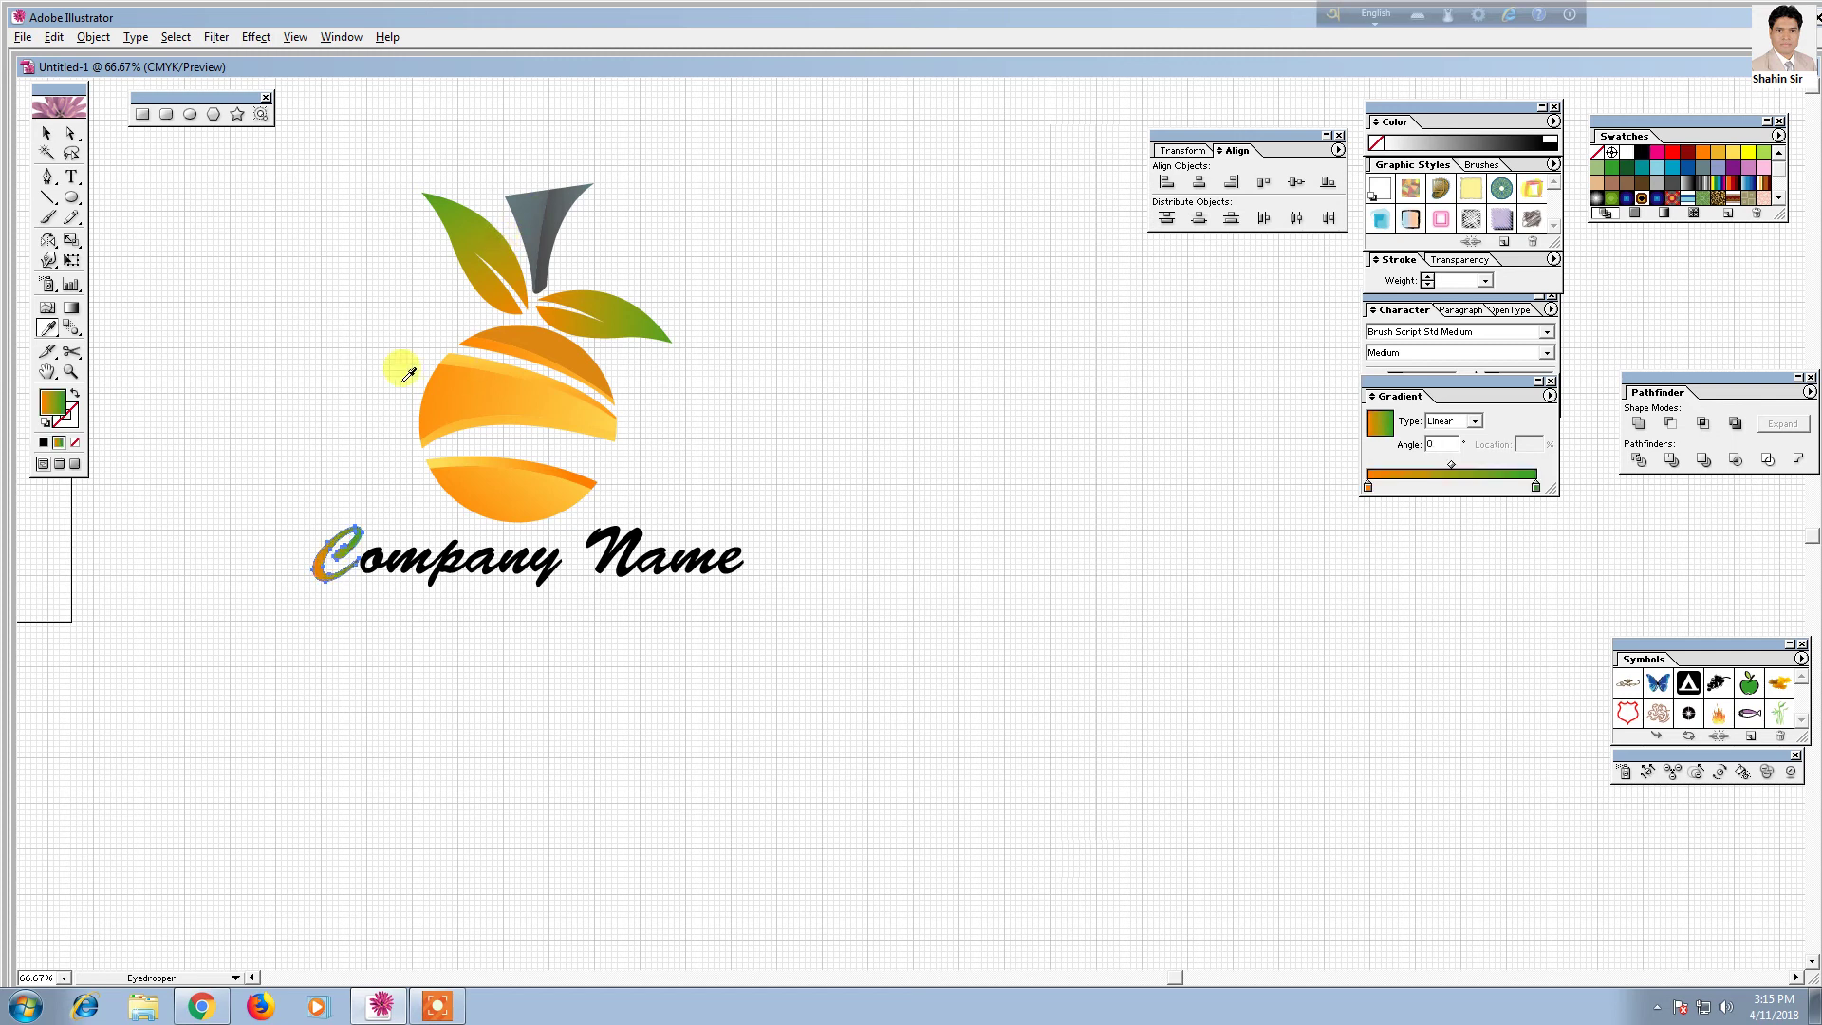
click(45, 135)
click(138, 273)
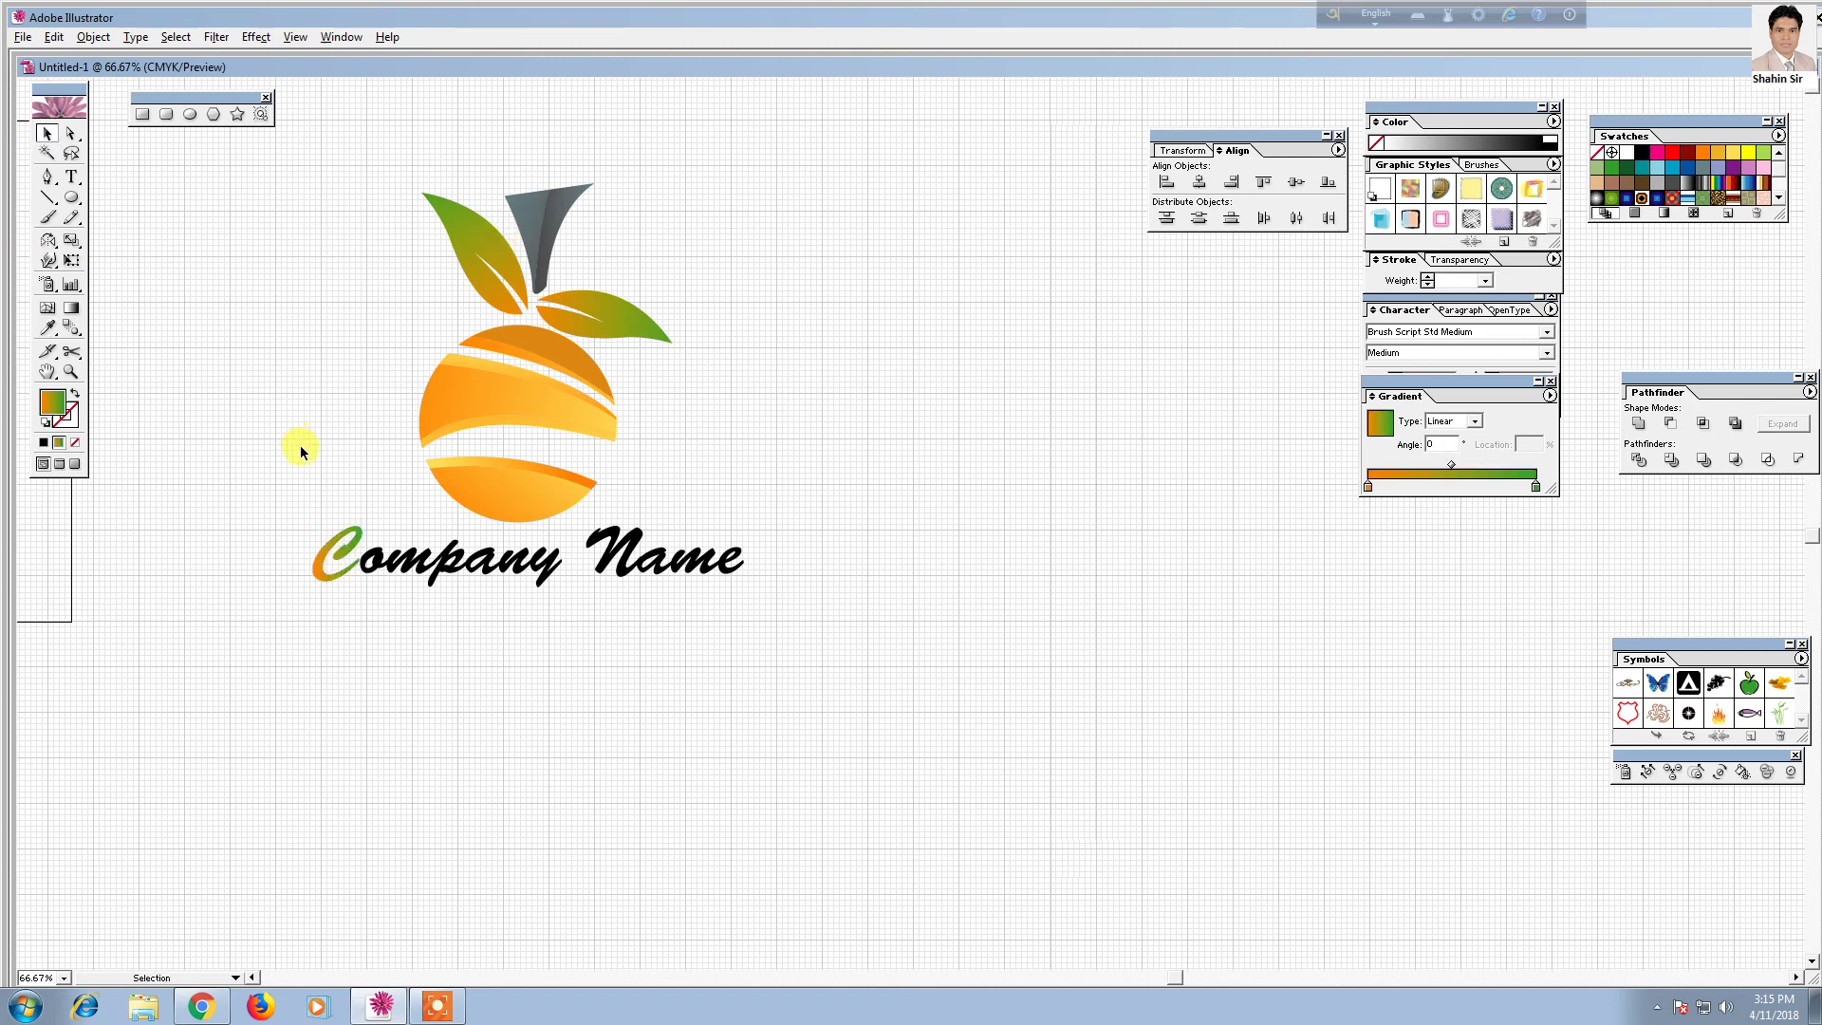
Give the letter N the fruit's orange gradient
click(604, 561)
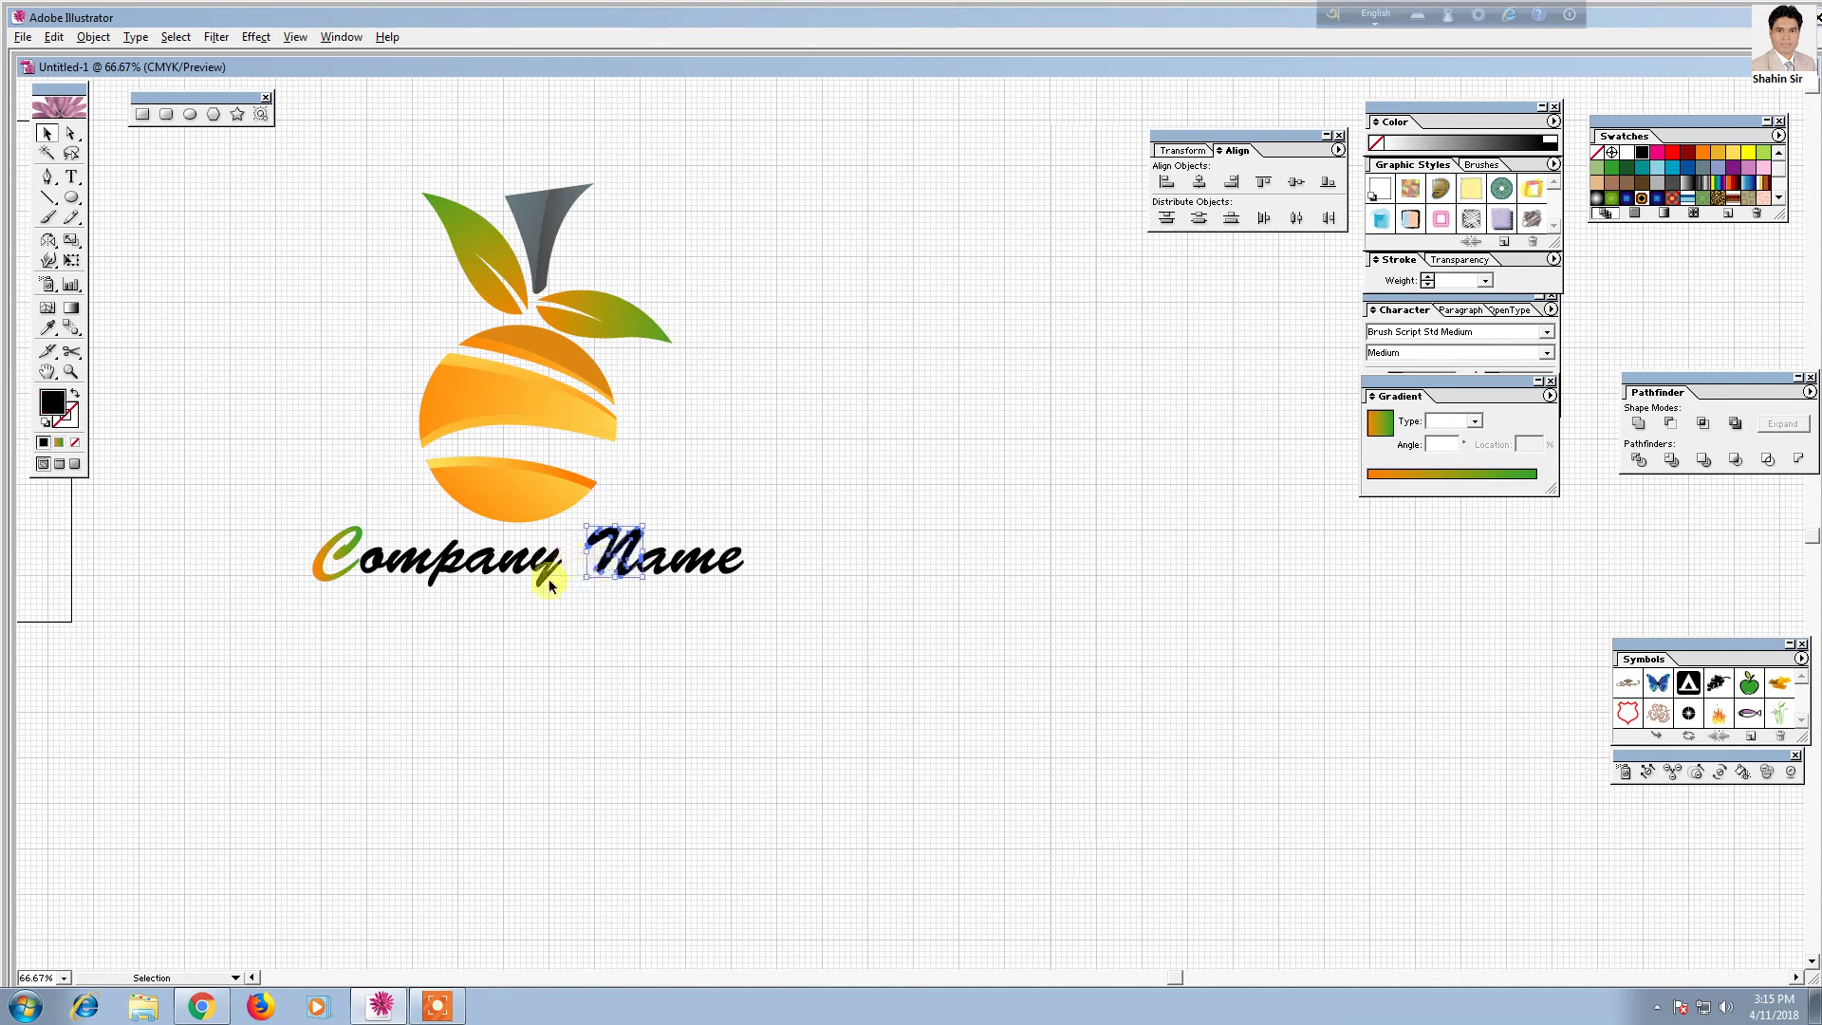
click(47, 330)
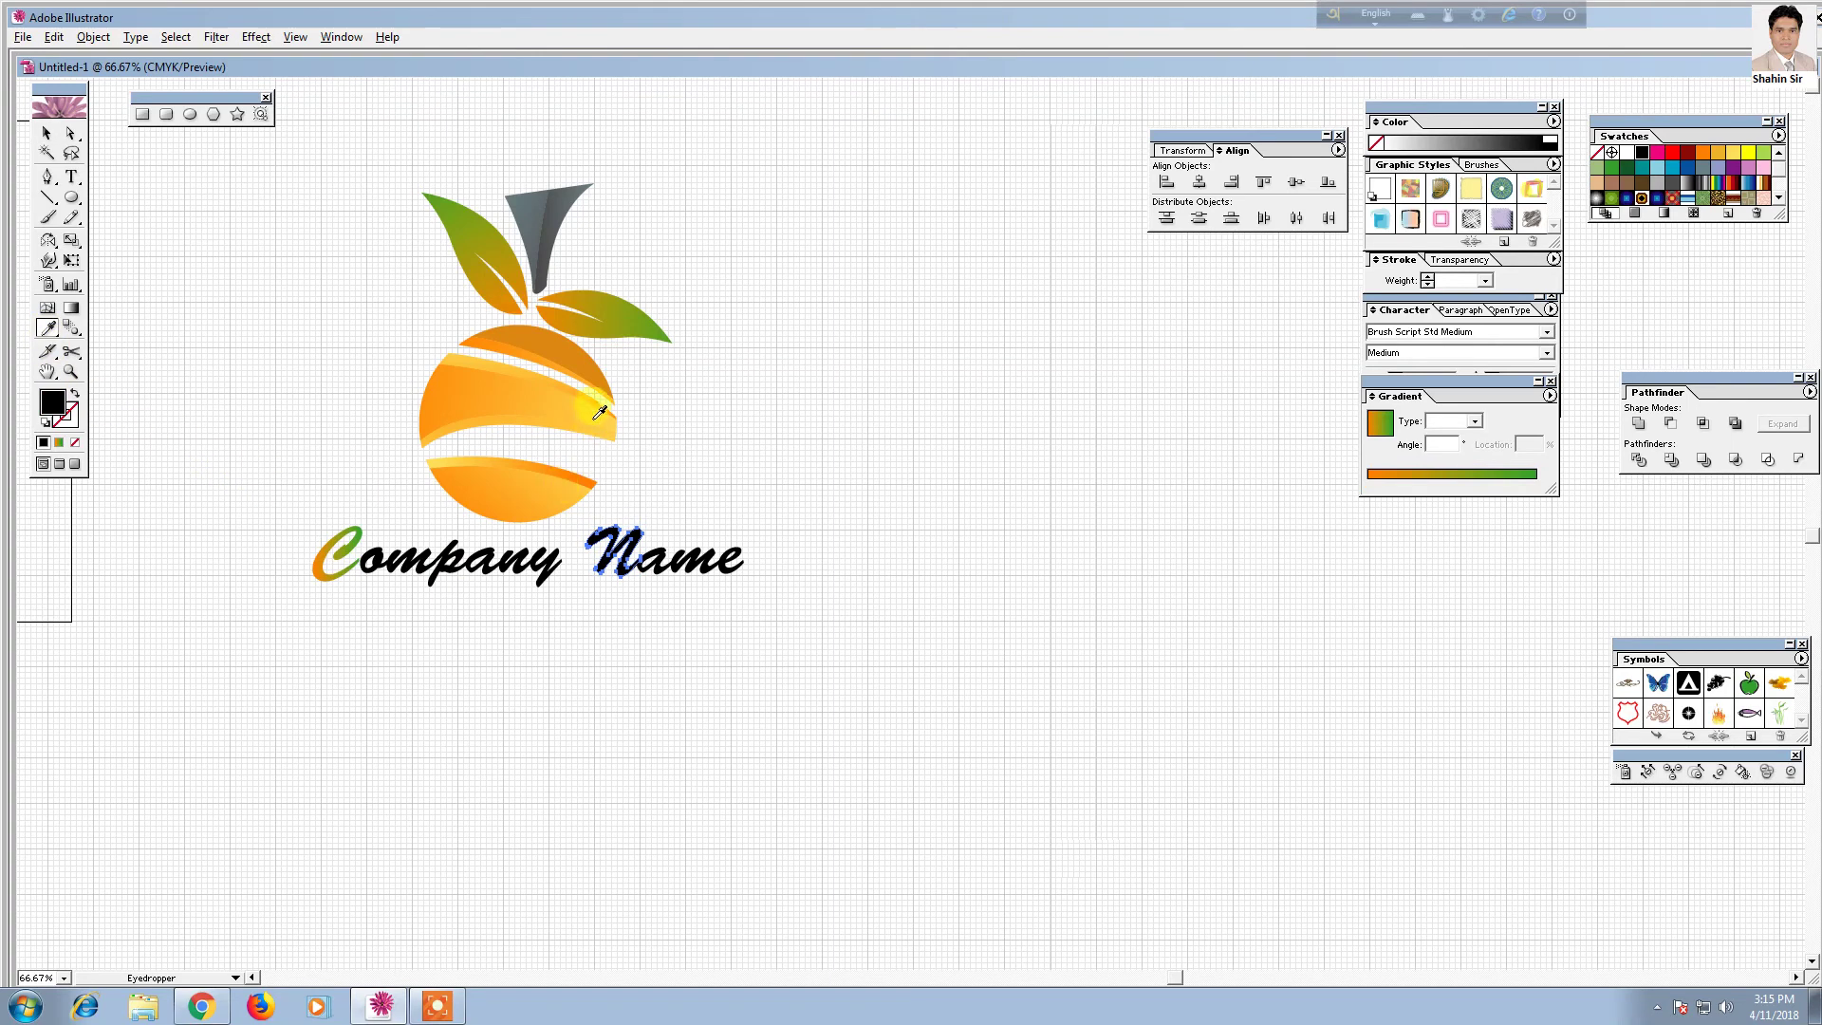
click(569, 389)
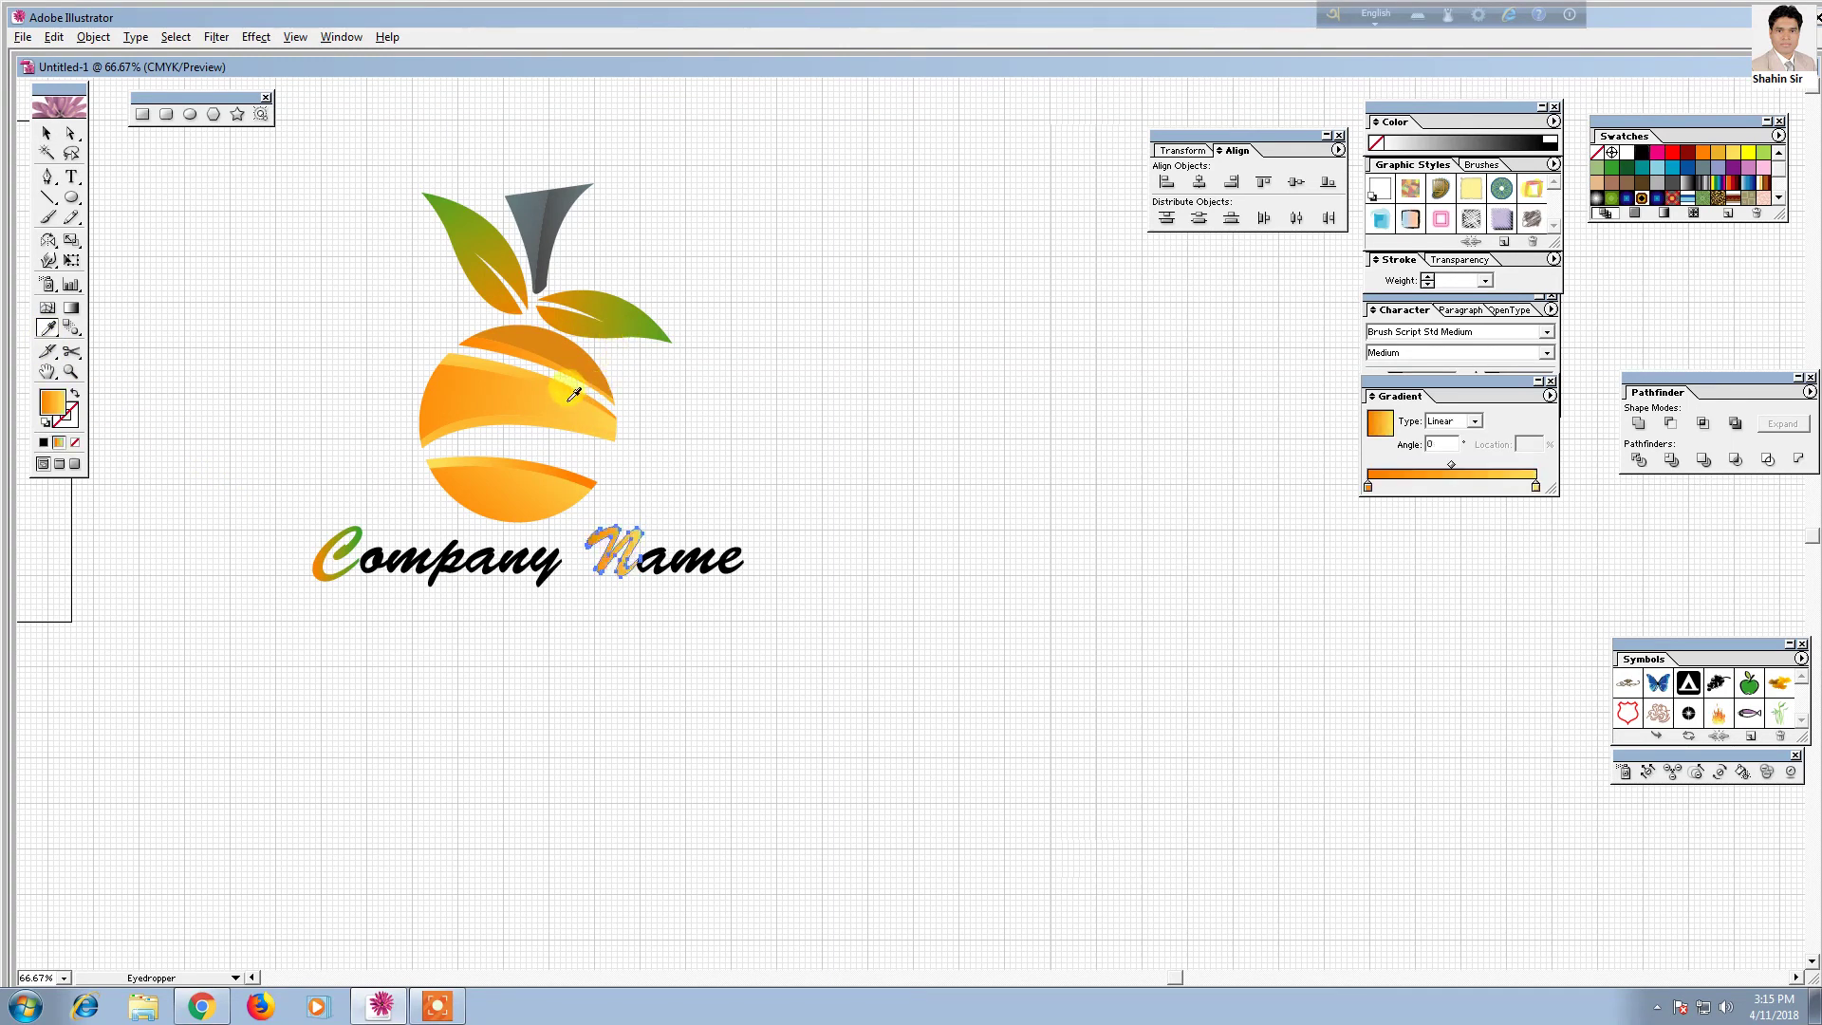
click(47, 133)
click(340, 497)
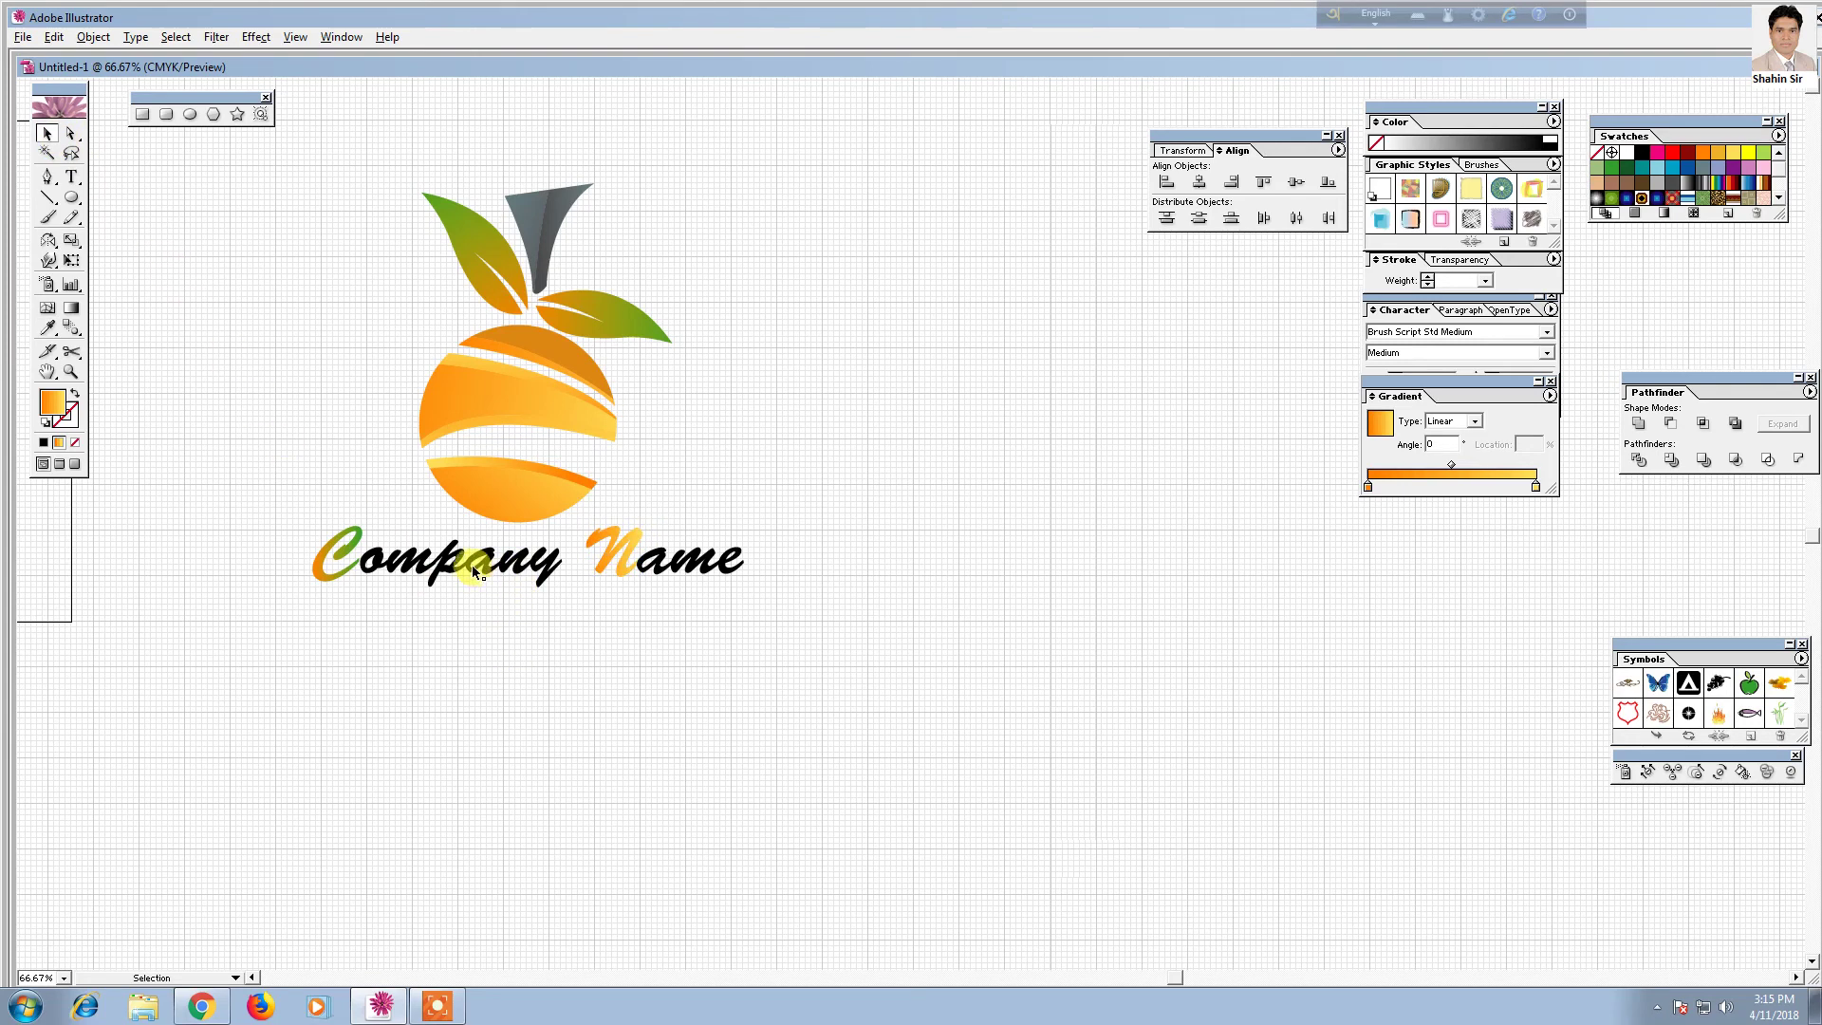
Give the letter p in Company the stem's gray gradient
click(457, 574)
click(47, 328)
click(543, 218)
click(47, 134)
click(273, 280)
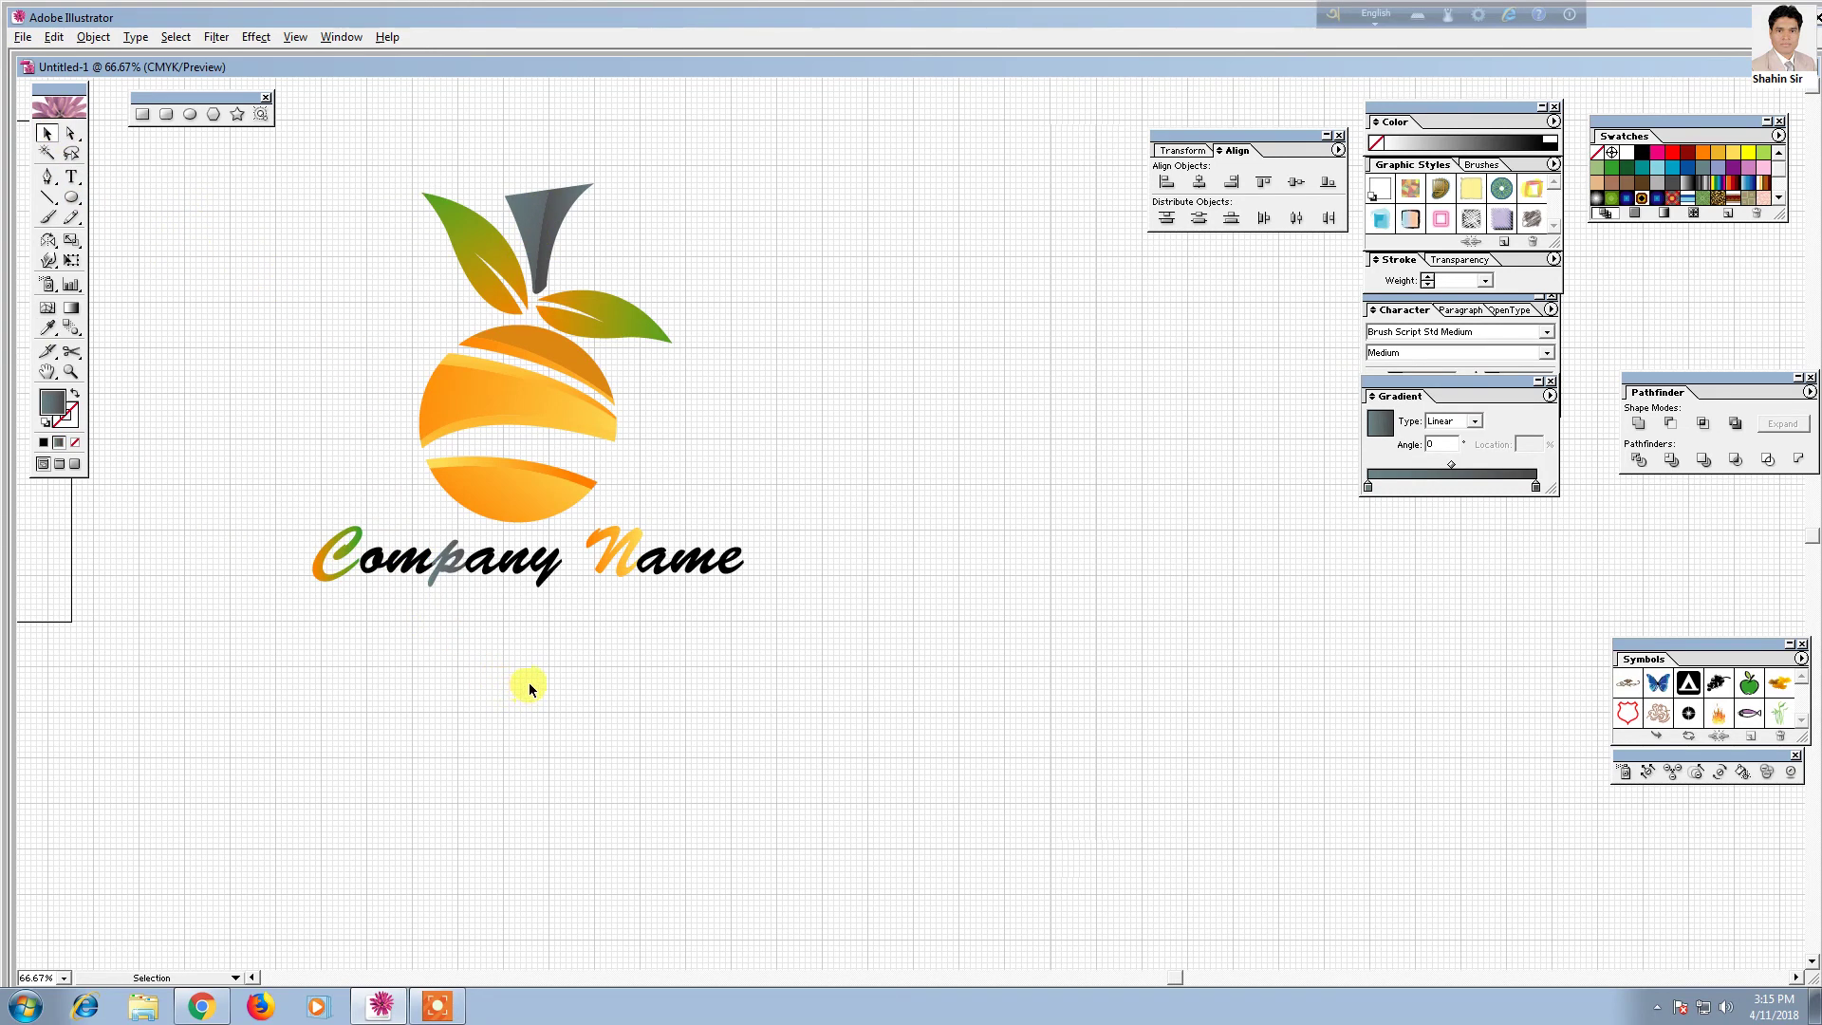
Adjust the zoom, hide the canvas grid and recentre the artwork
key(ctrl+minus)
key(ctrl+minus)
key(ctrl+plus)
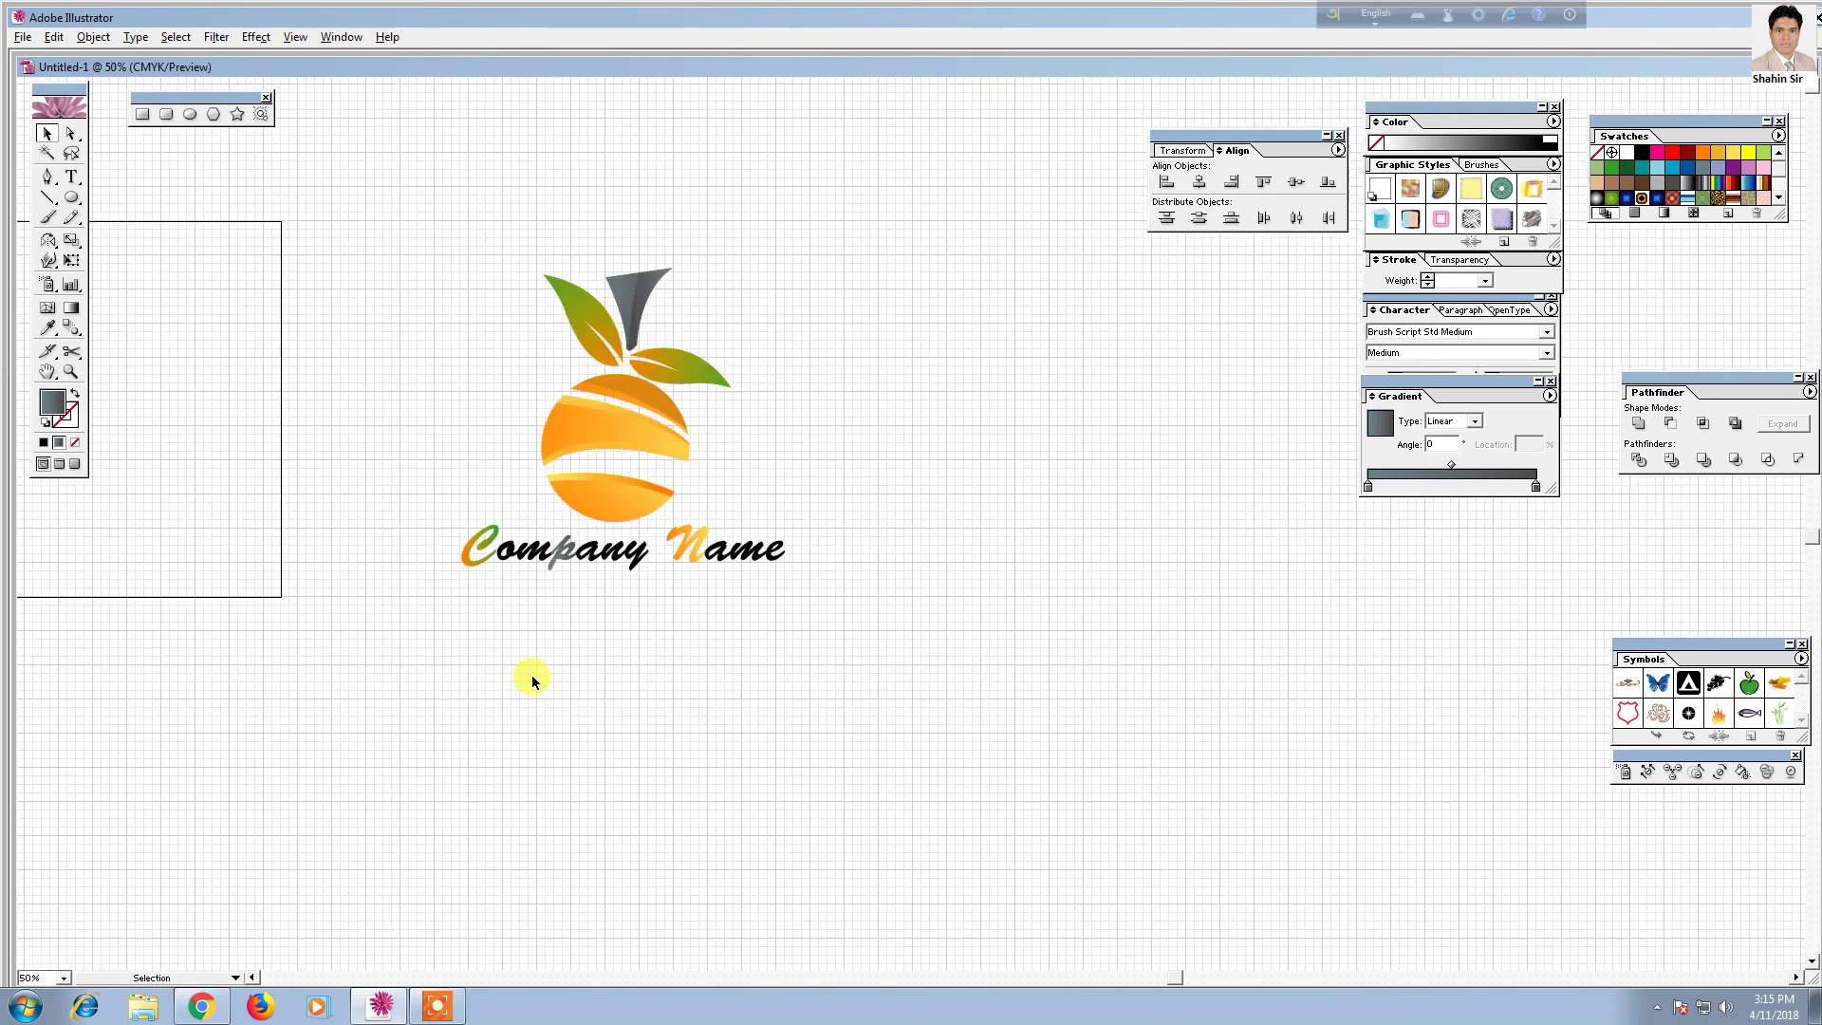
key(ctrl+plus)
drag(490, 674, 537, 685)
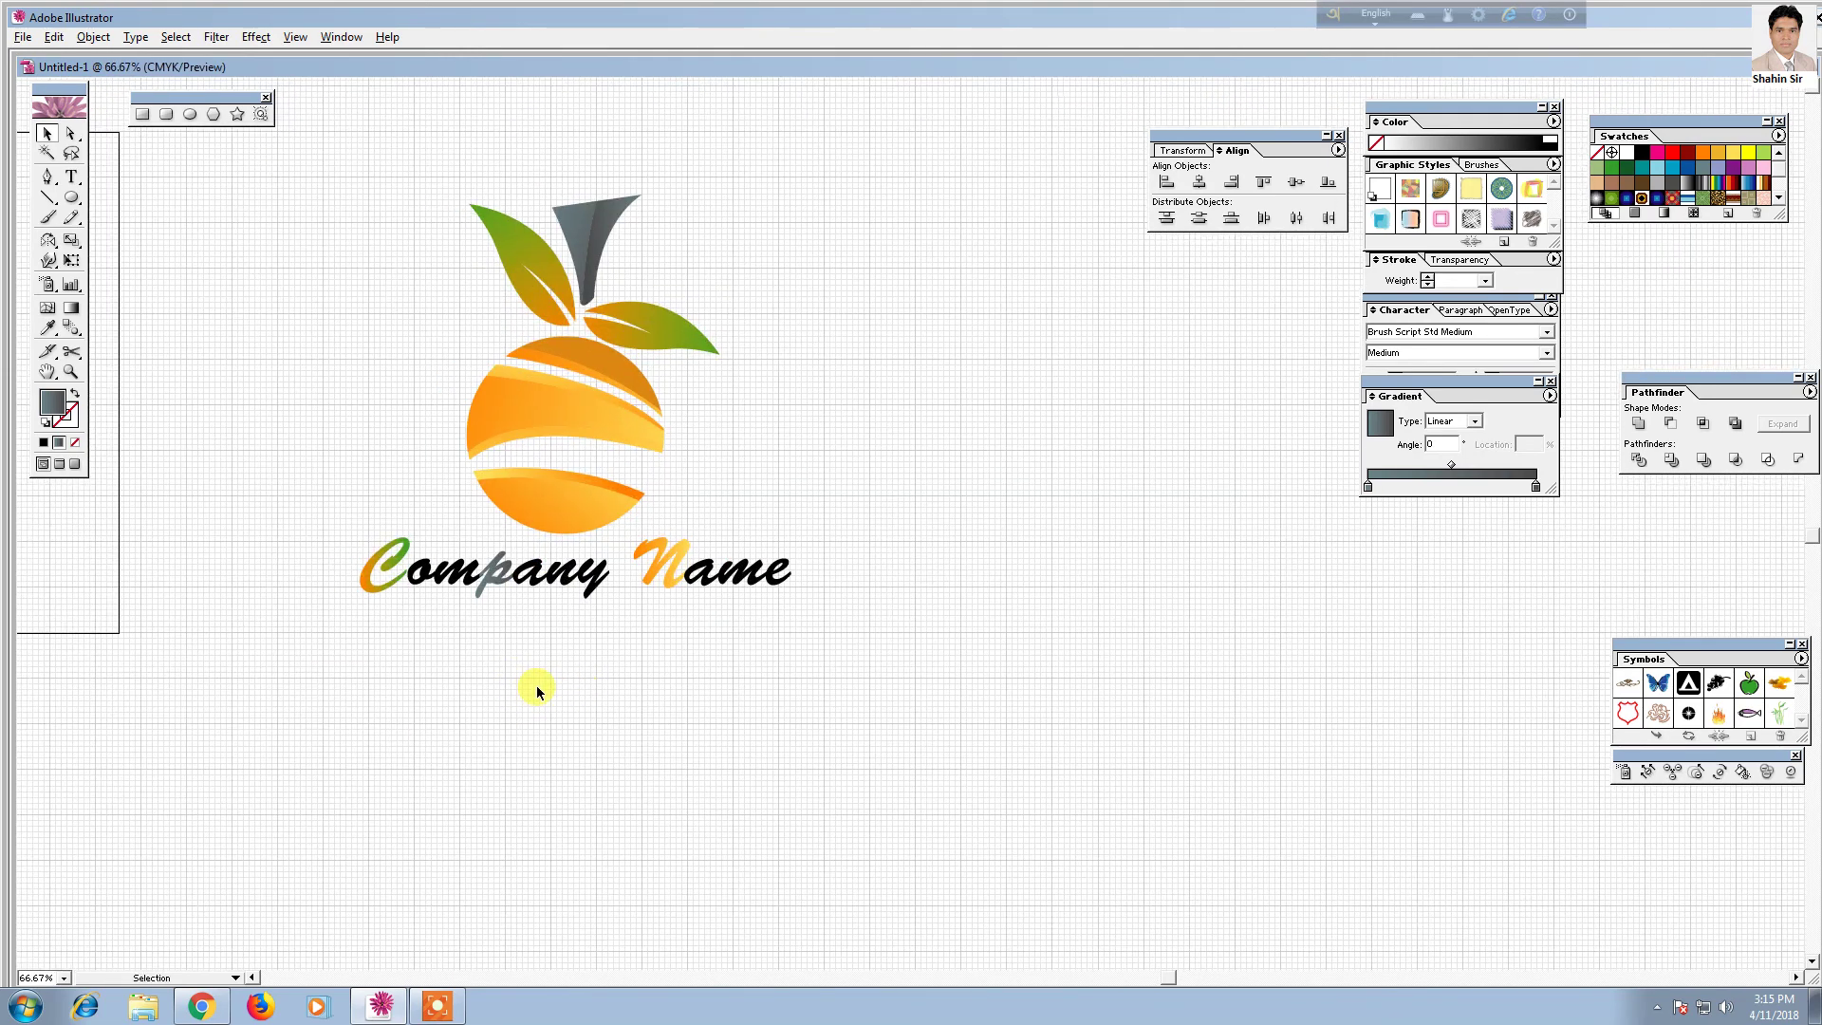
key(ctrl+apostrophe)
mouse_move(540, 687)
mouse_down()
mouse_move(633, 733)
mouse_move(627, 672)
mouse_up()
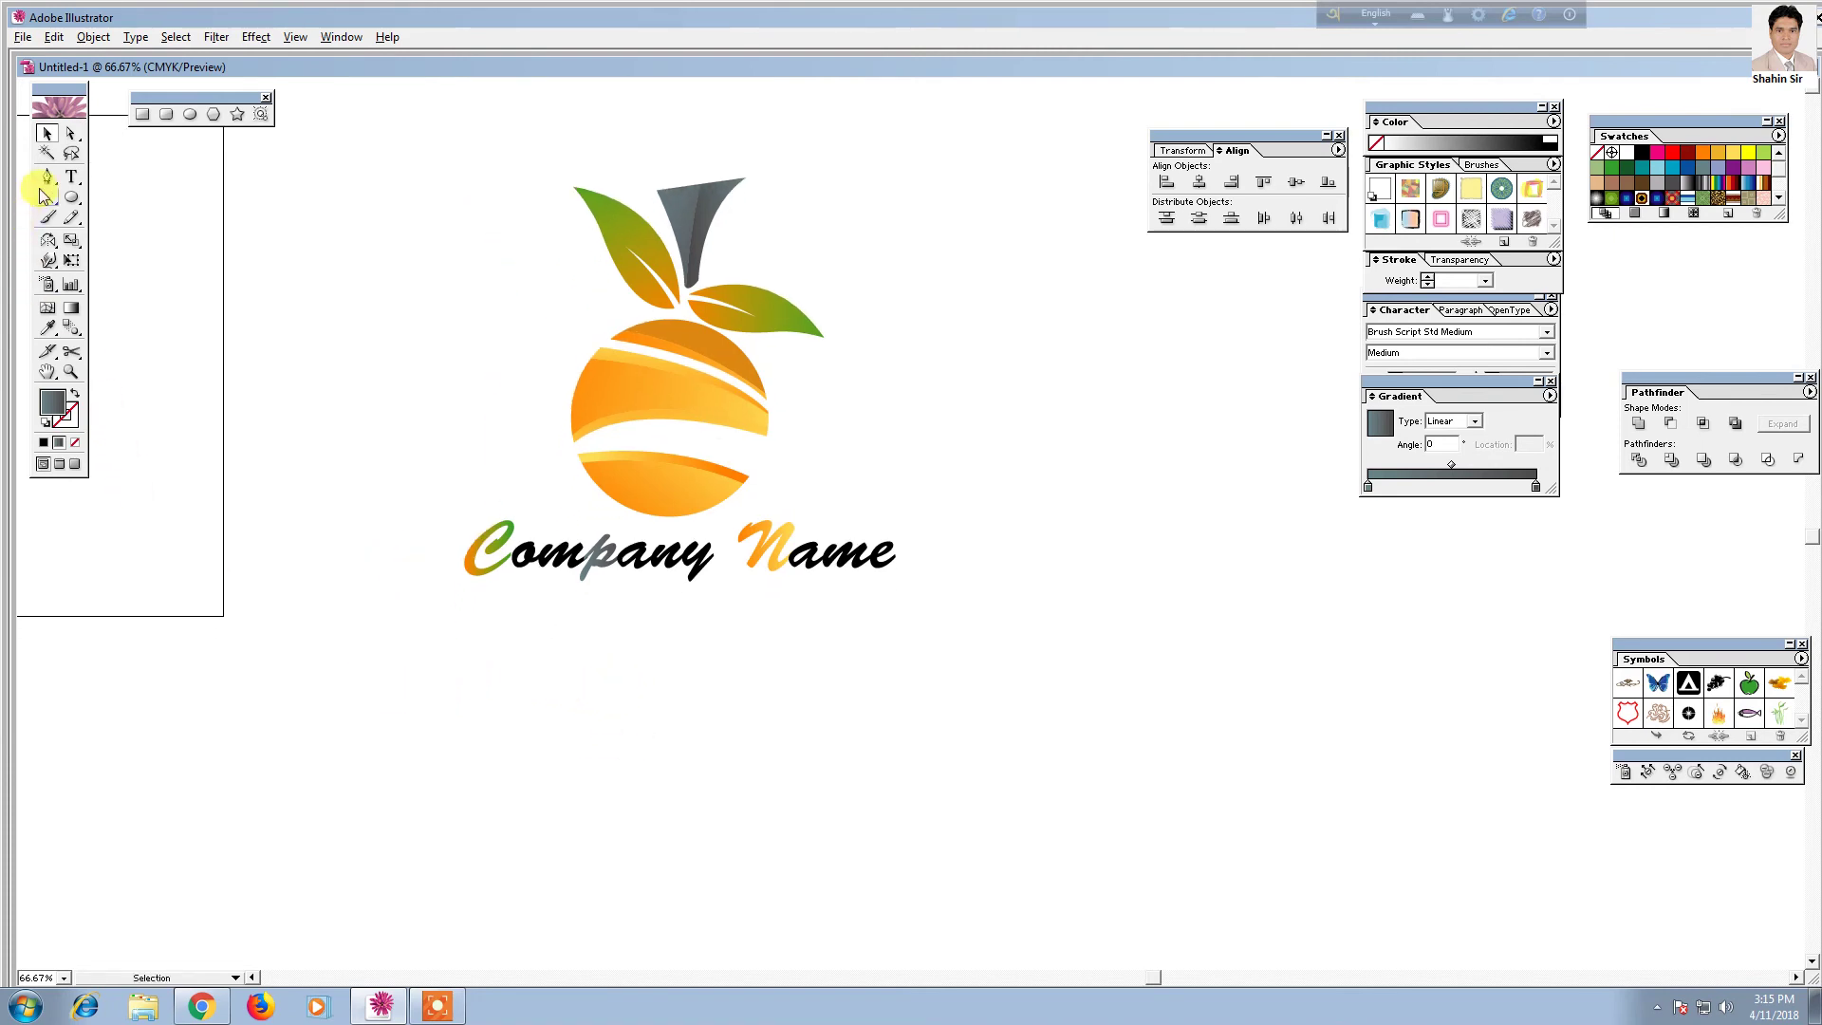
click(212, 115)
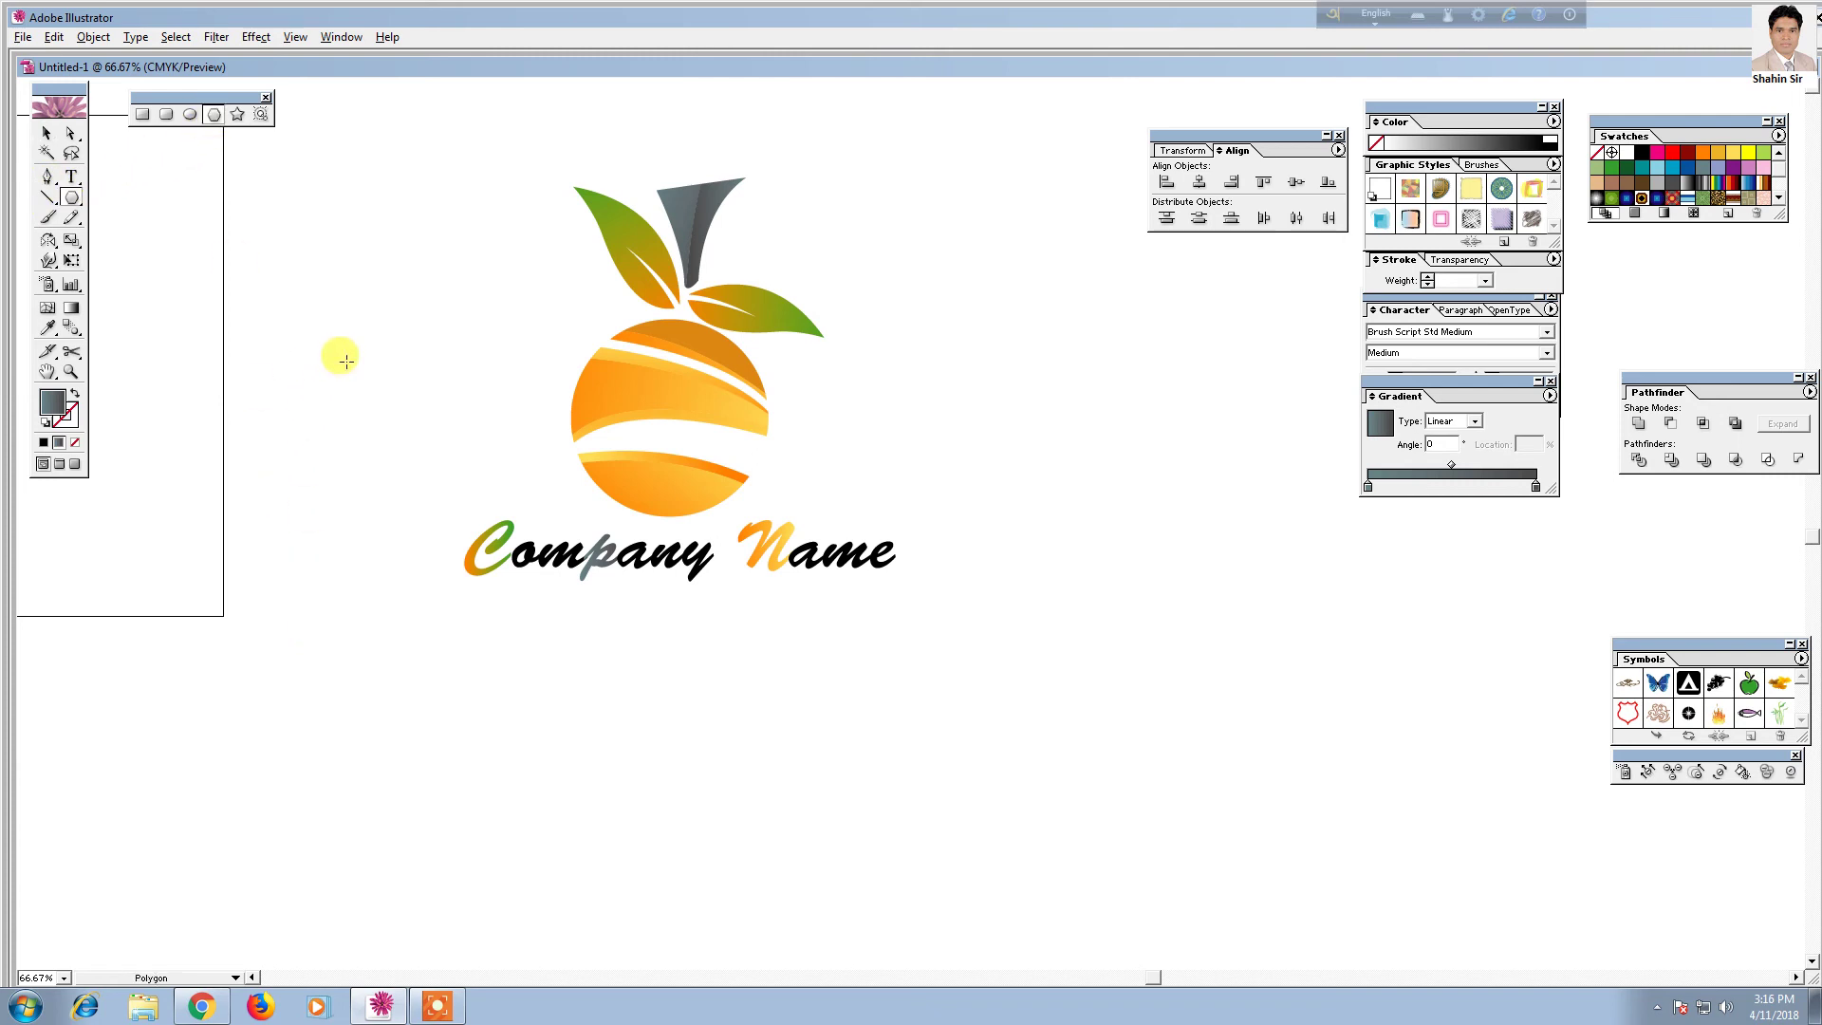
Draw a three-sided polygon triangle on the empty page
drag(338, 371, 951, 517)
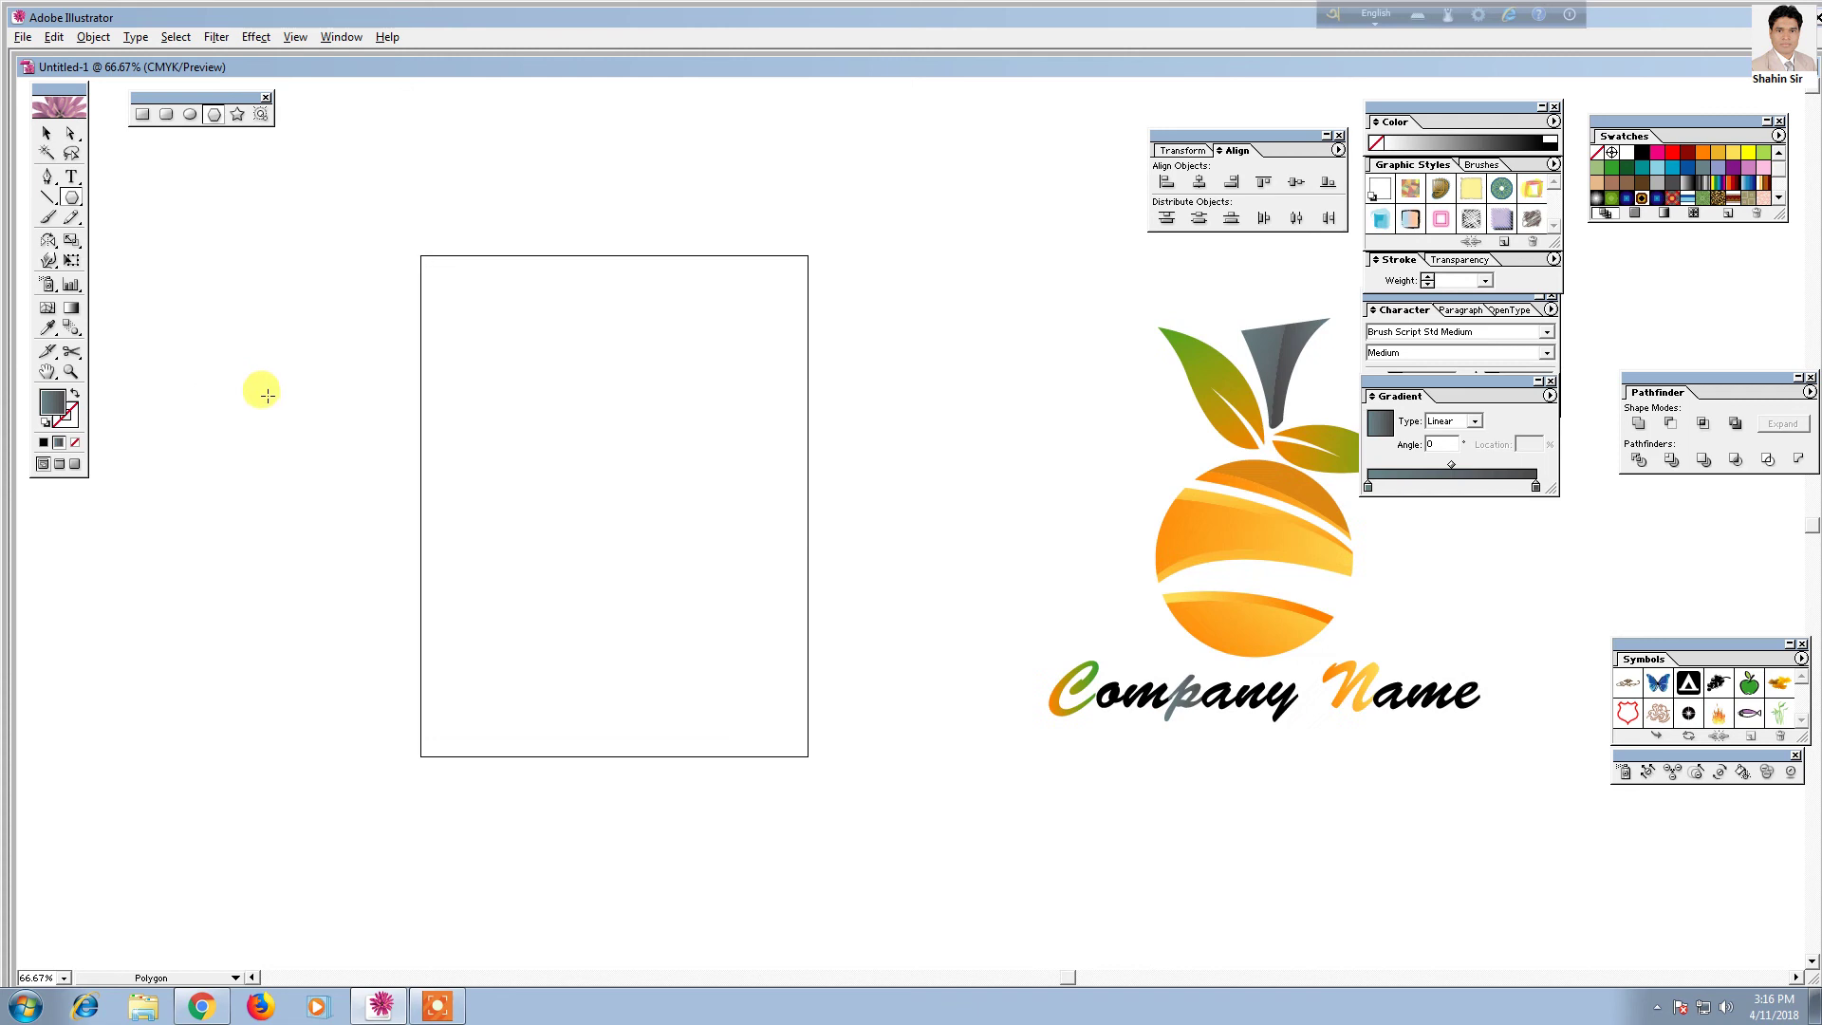
mouse_move(604, 453)
mouse_down()
mouse_move(488, 415)
mouse_move(553, 581)
mouse_up()
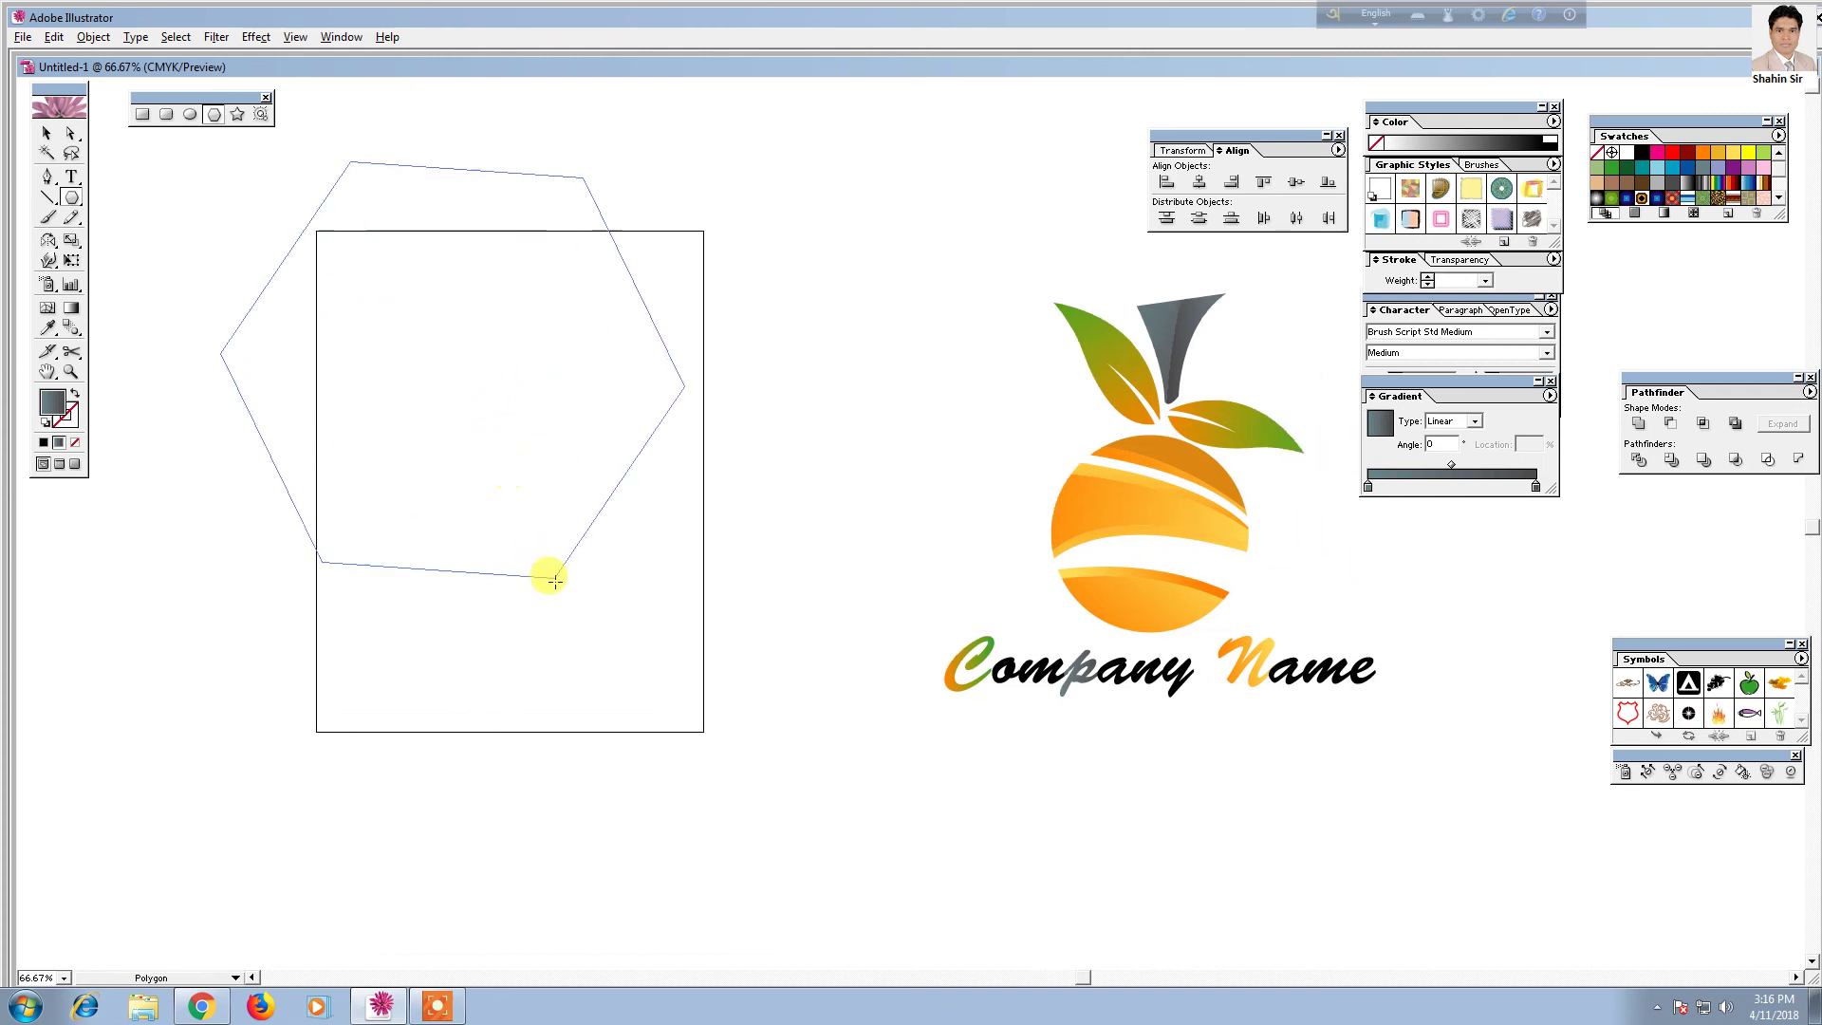
key(Down)
key(Down)
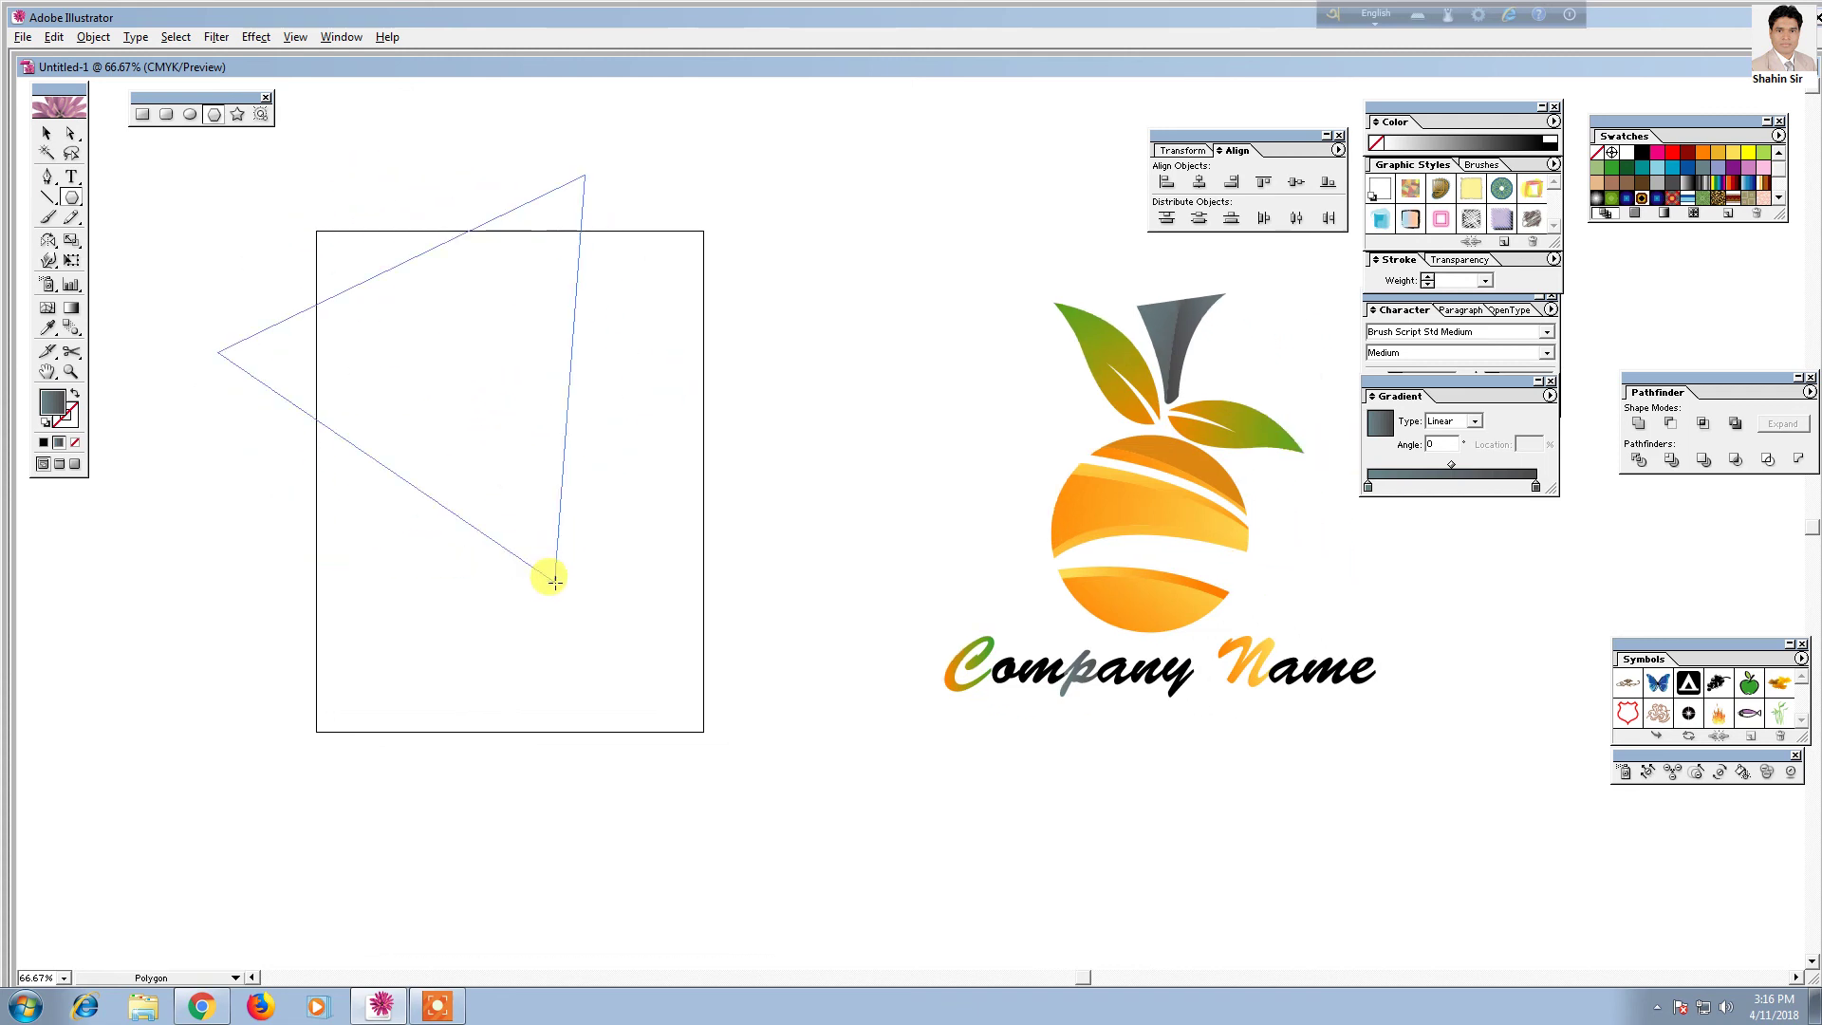
drag(553, 581, 553, 581)
click(46, 133)
Squeeze the triangle into a thin gray sliver and move it beside Company
mouse_move(554, 579)
mouse_down()
mouse_move(318, 436)
mouse_move(272, 382)
mouse_up()
mouse_move(255, 355)
mouse_down()
mouse_move(237, 344)
mouse_move(901, 756)
mouse_up()
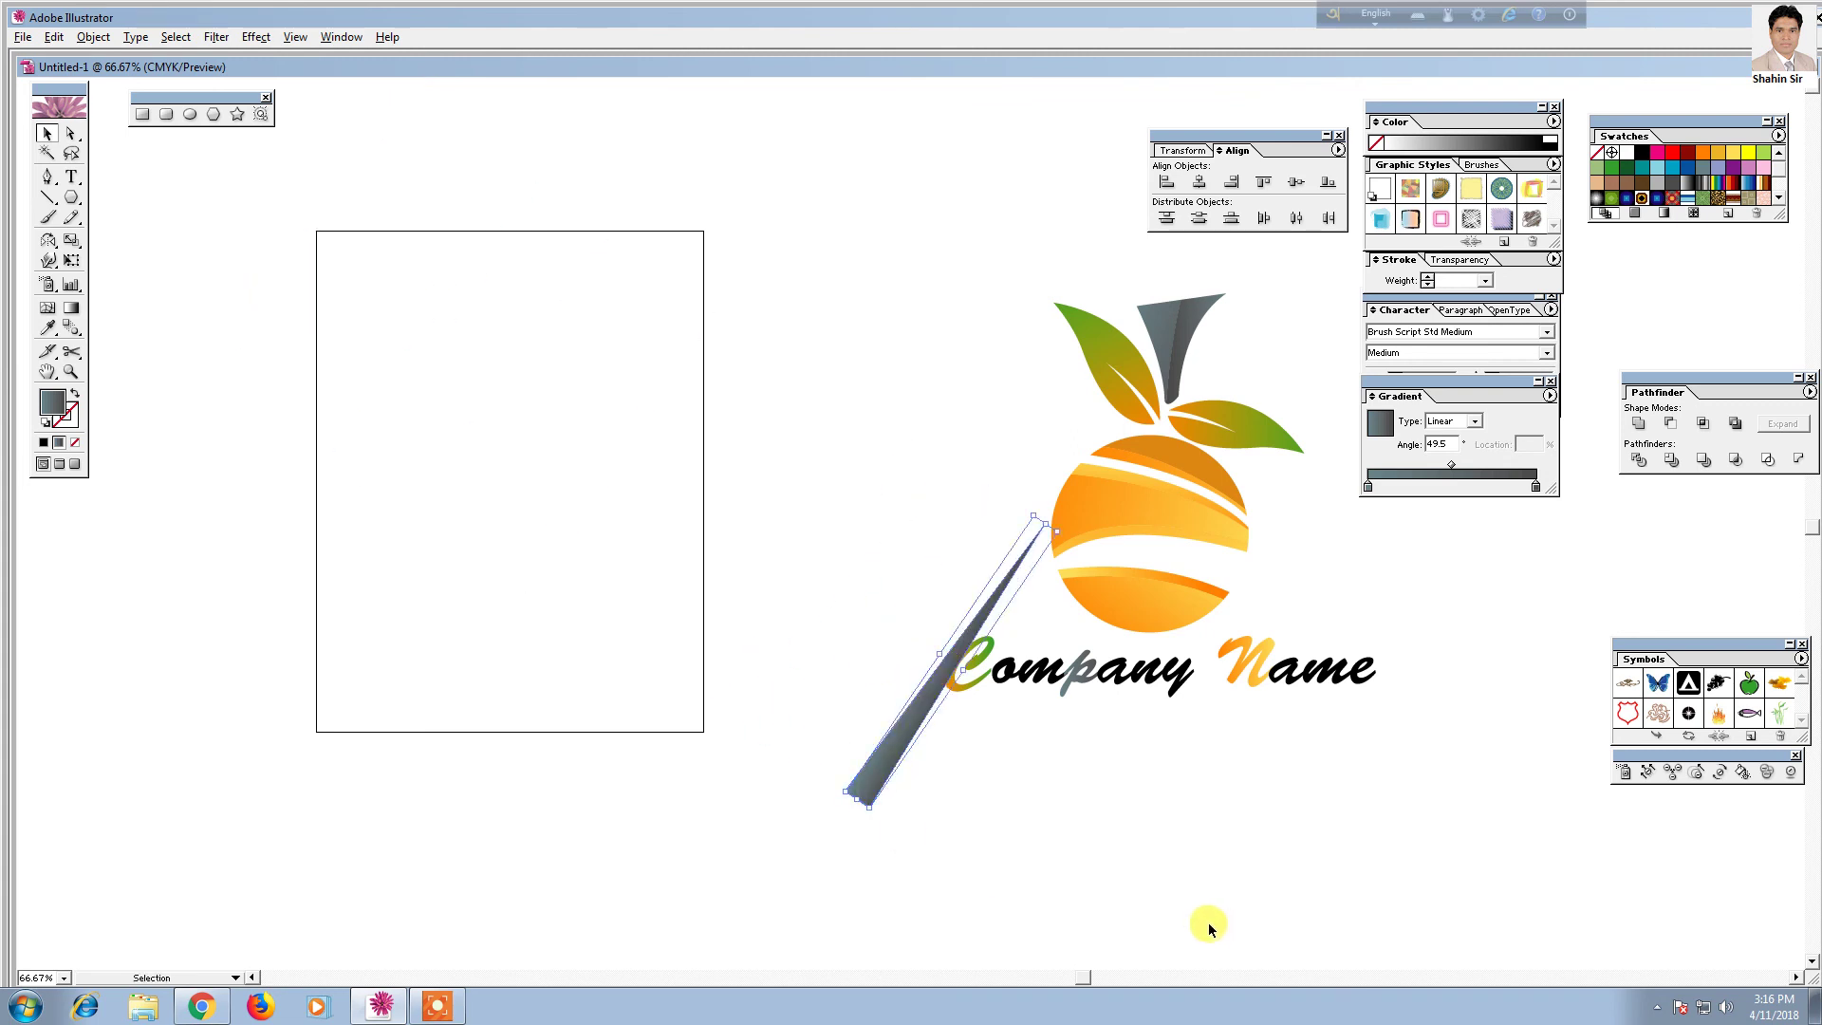
drag(1187, 840, 750, 659)
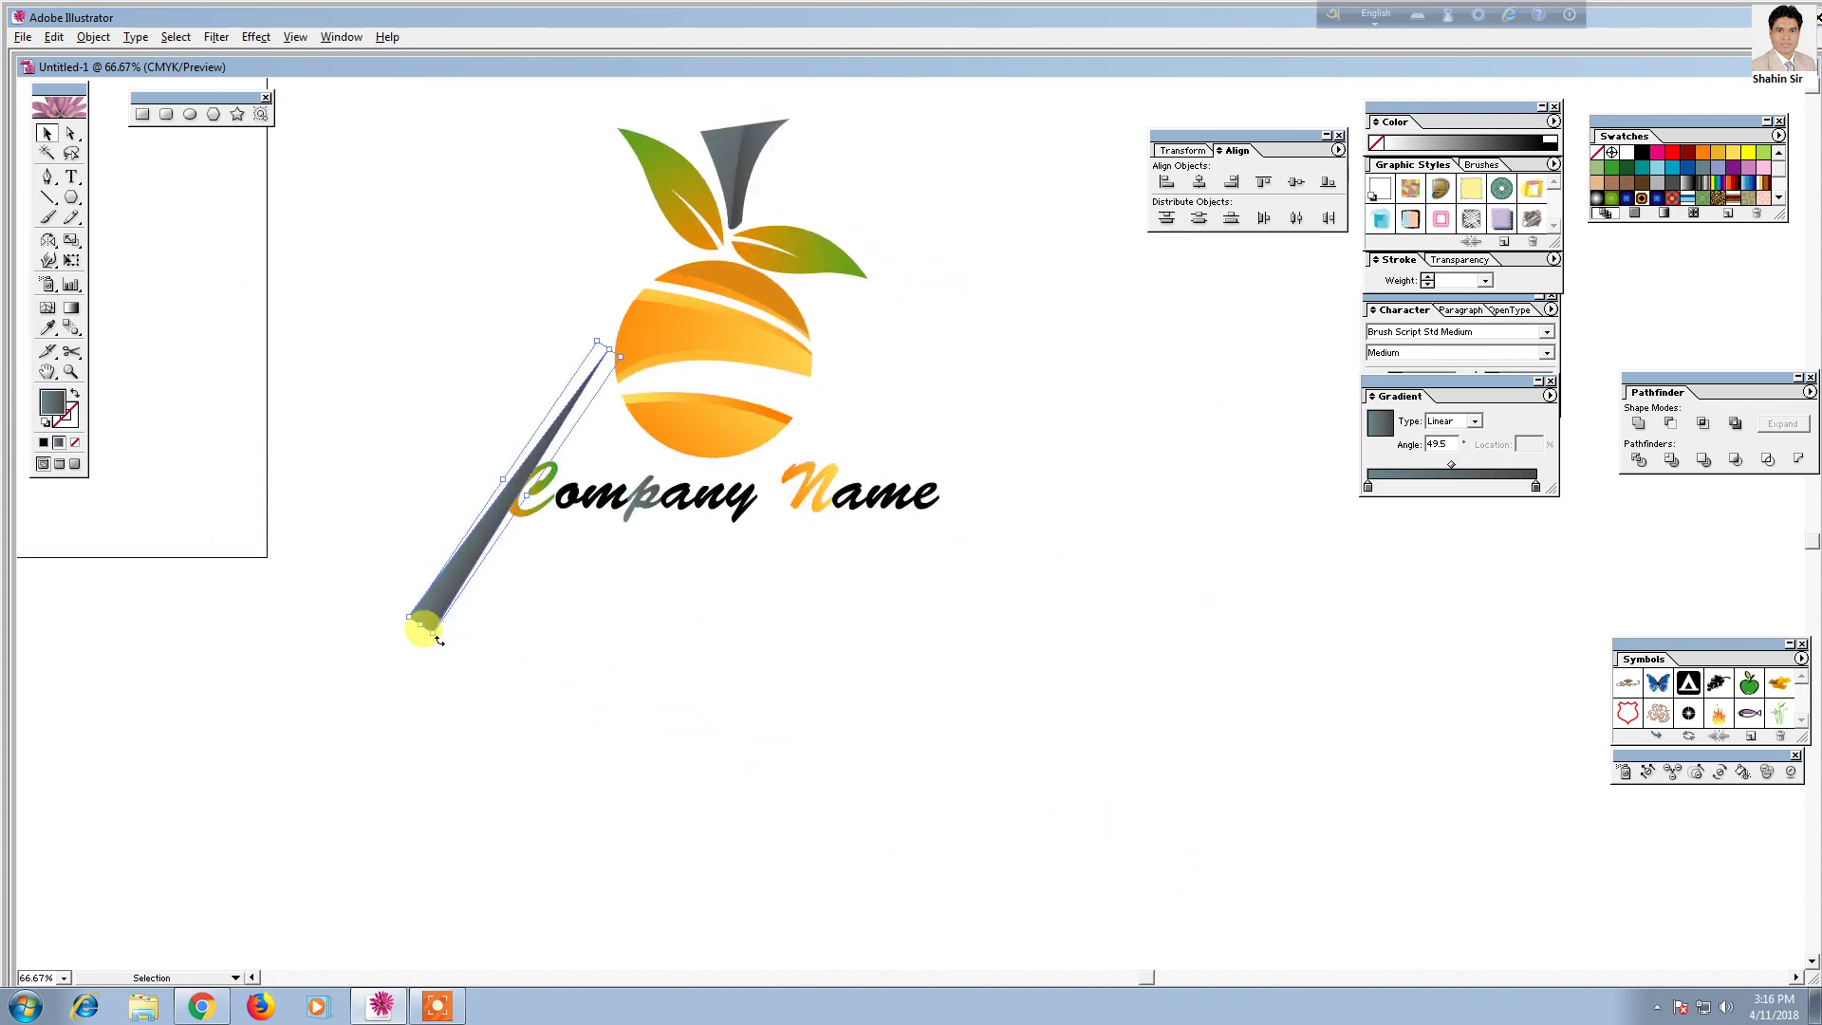
drag(415, 632, 630, 736)
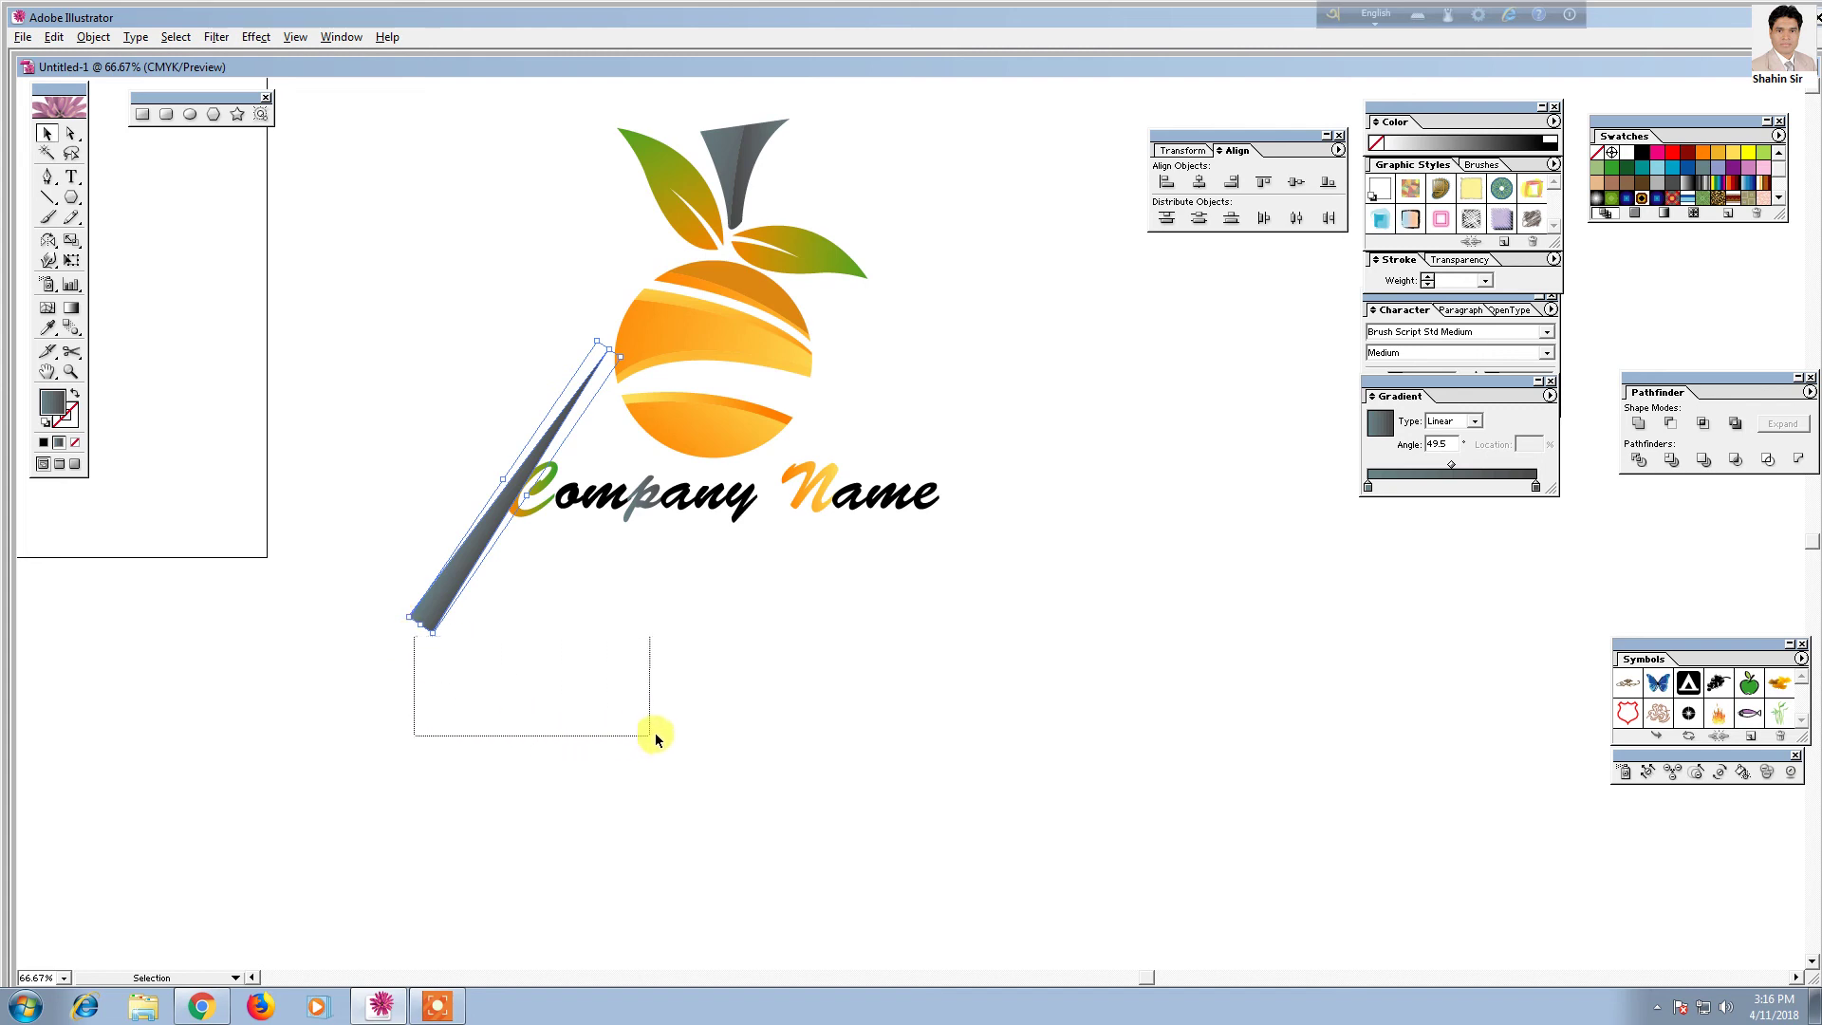
click(428, 613)
Rotate the sliver horizontal, shorten it and place it beneath Company
drag(413, 643, 735, 470)
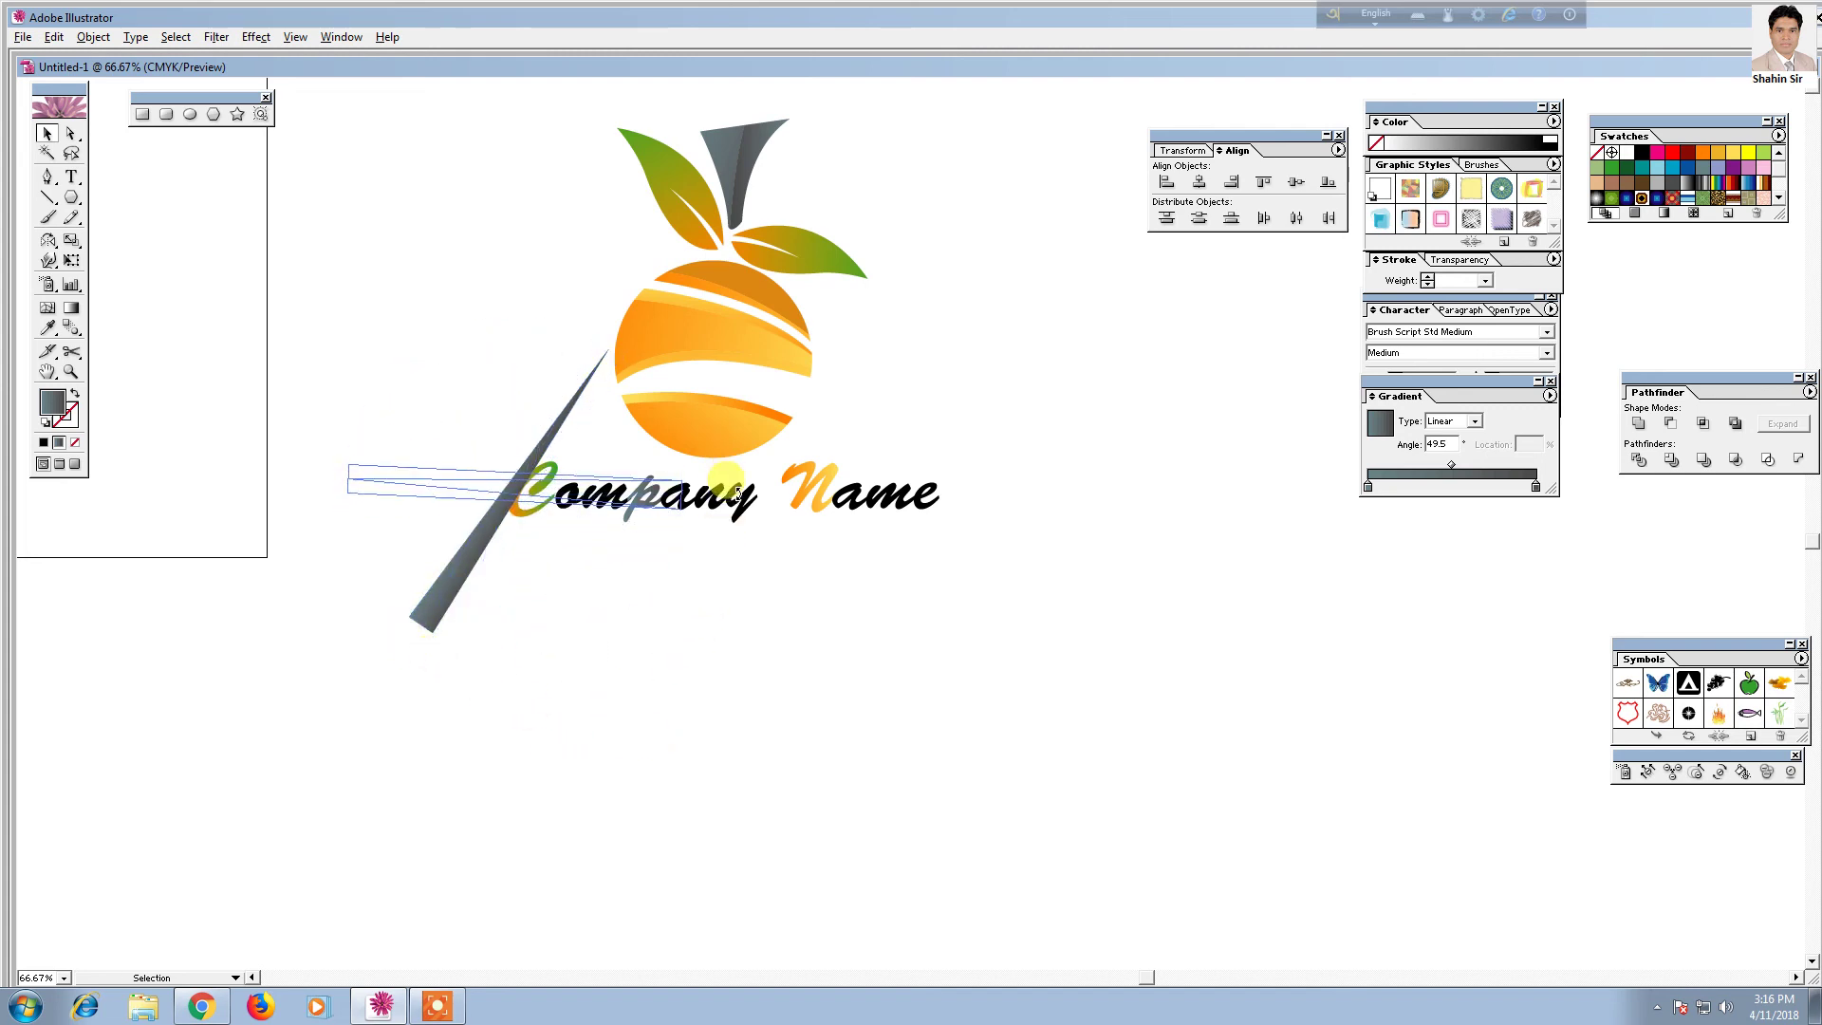
drag(736, 470, 730, 472)
drag(560, 508, 569, 565)
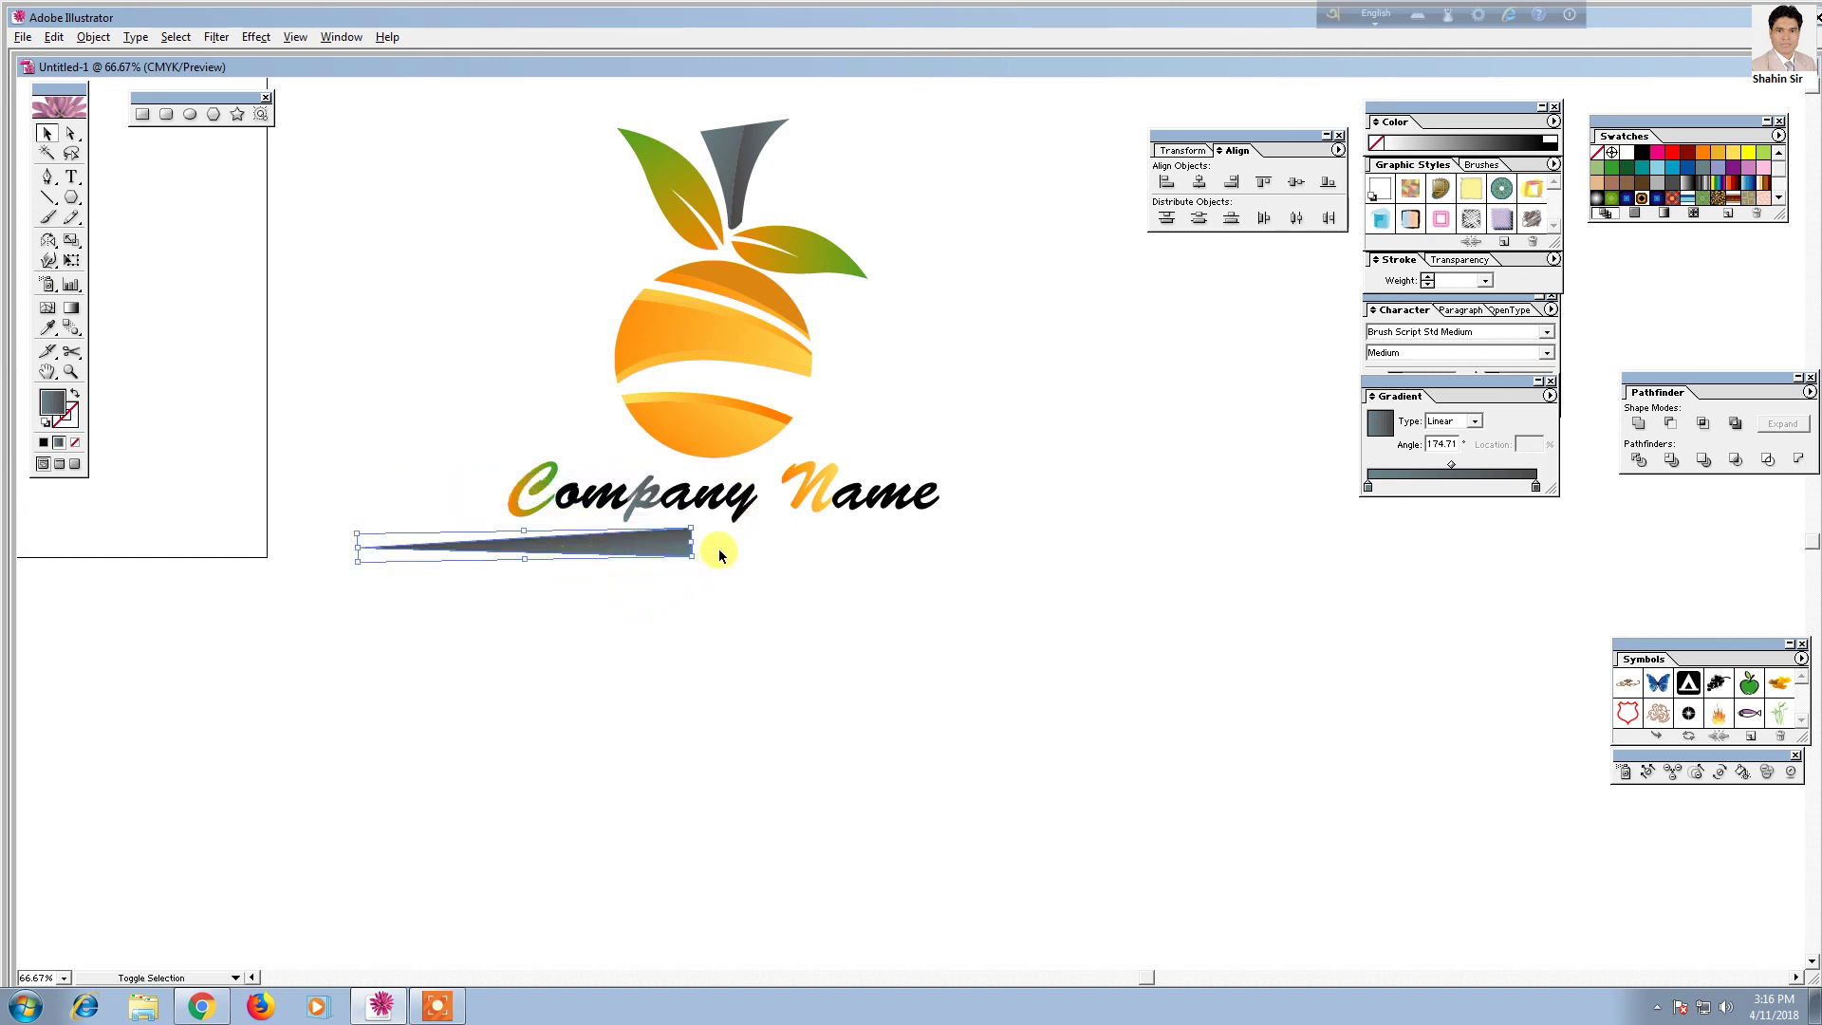
mouse_move(691, 529)
mouse_down()
mouse_move(568, 544)
mouse_move(614, 549)
mouse_up()
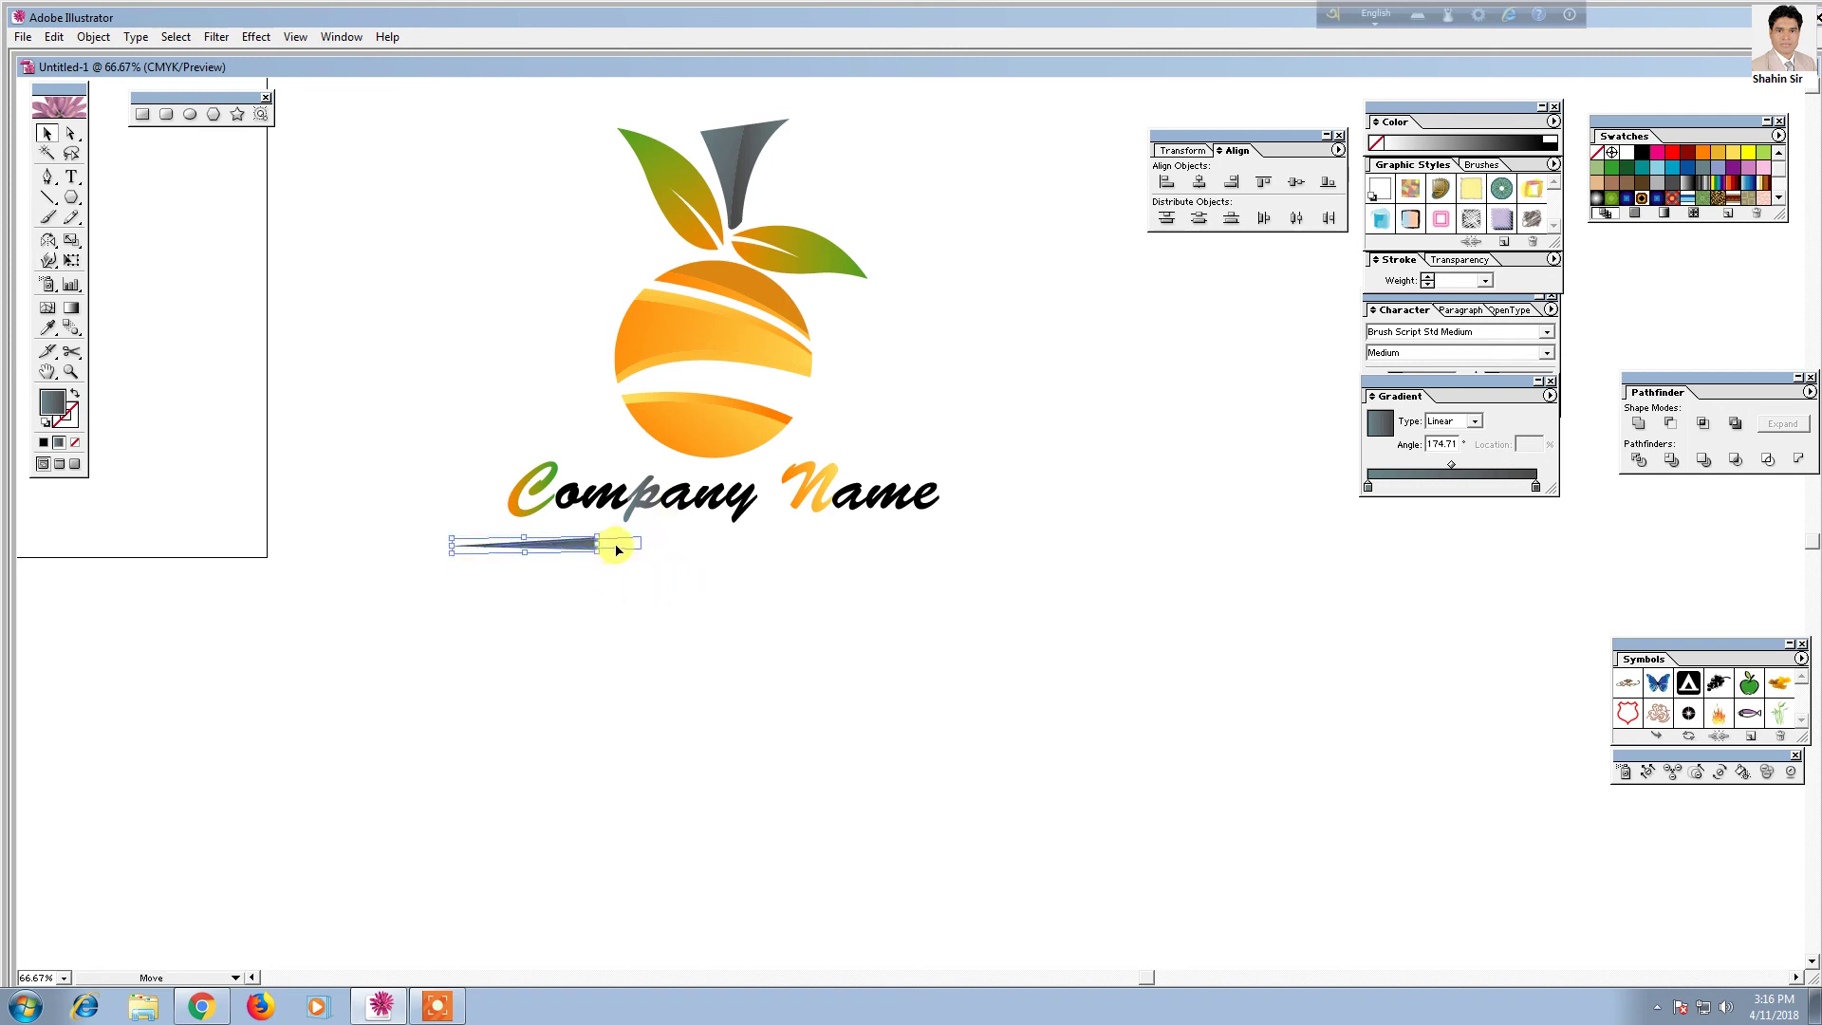
drag(631, 549, 633, 549)
click(653, 589)
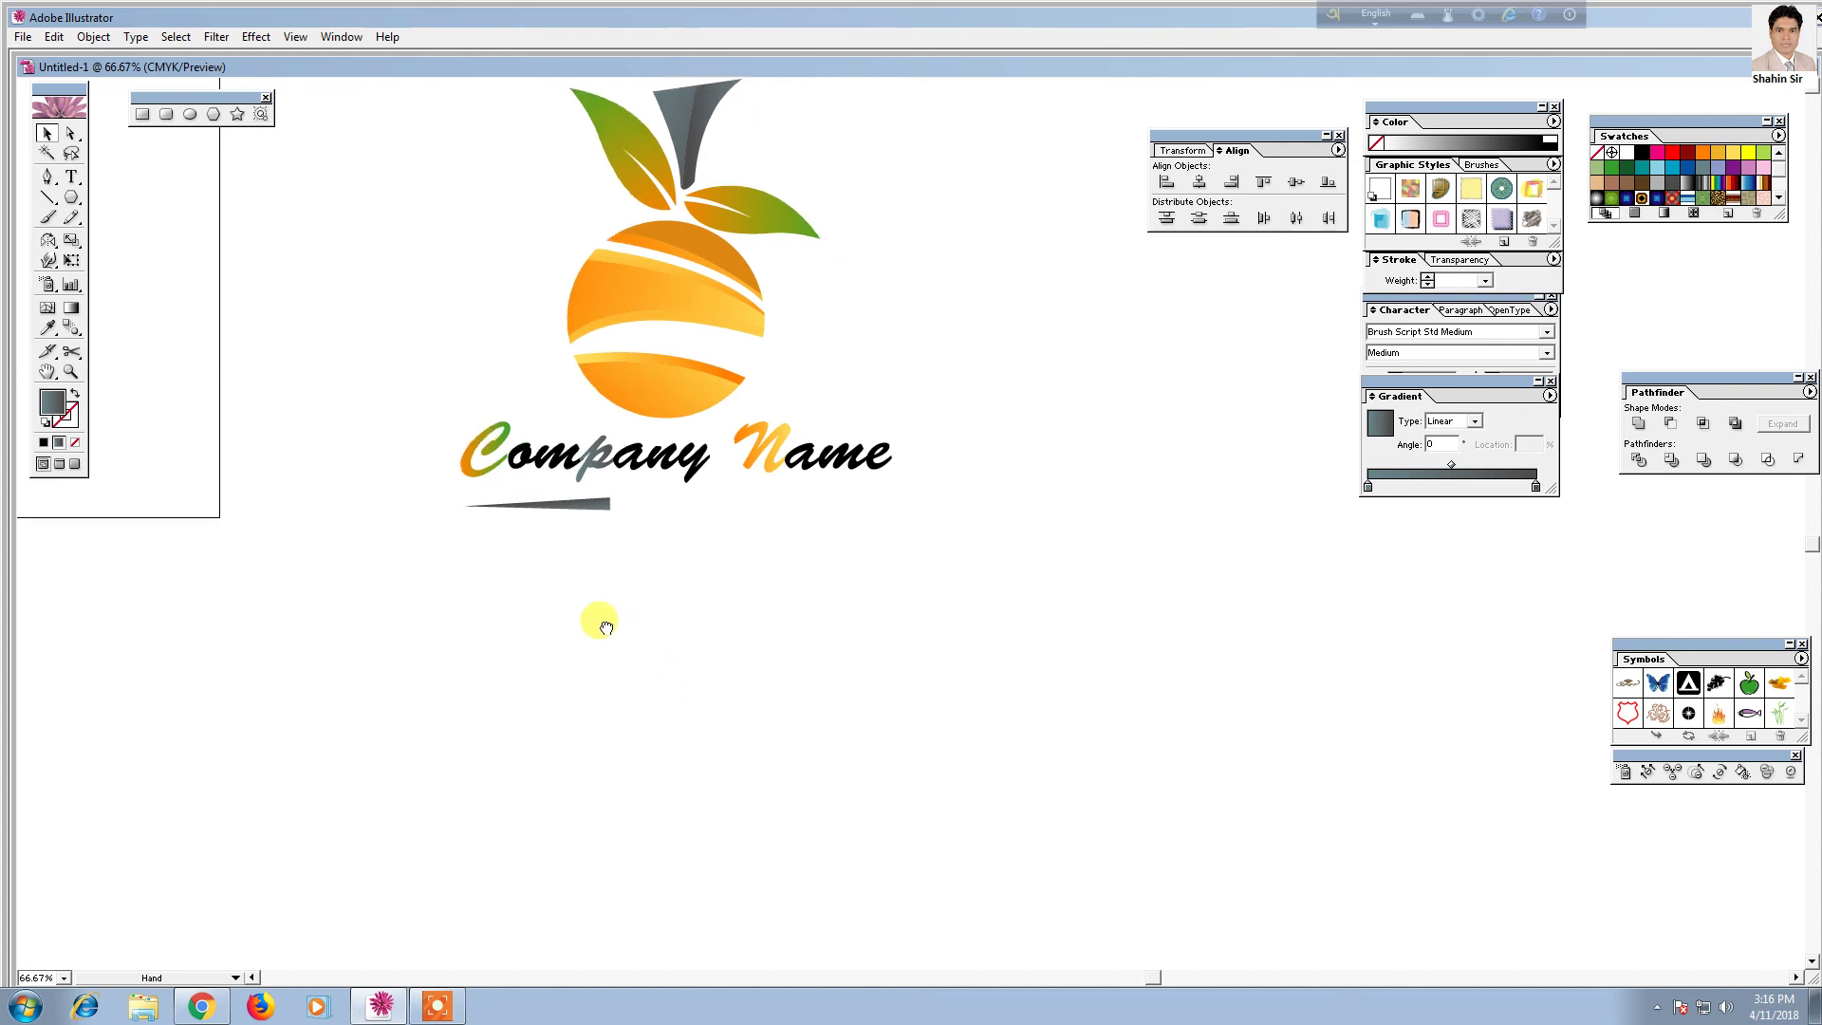
drag(696, 697, 595, 730)
mouse_move(521, 626)
mouse_down()
mouse_move(534, 695)
mouse_move(540, 642)
mouse_up()
click(714, 833)
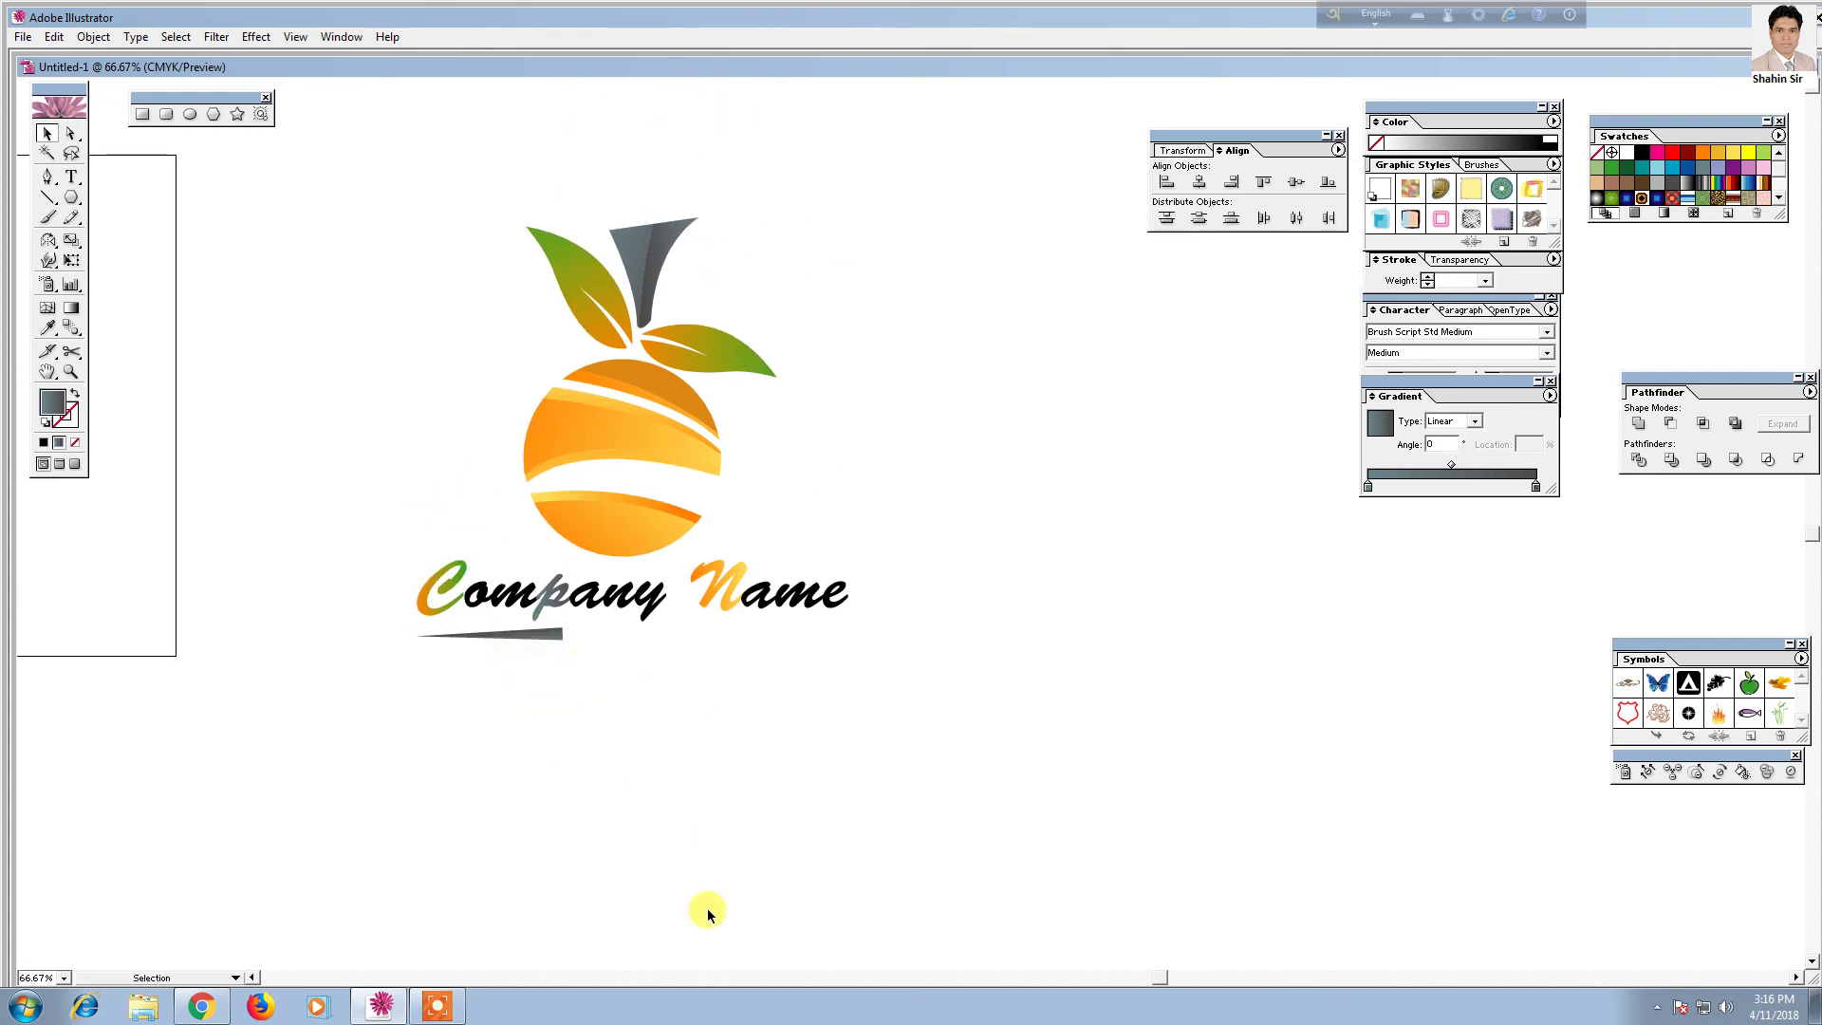
Start a new text object on the canvas near the gray underline bar
click(76, 187)
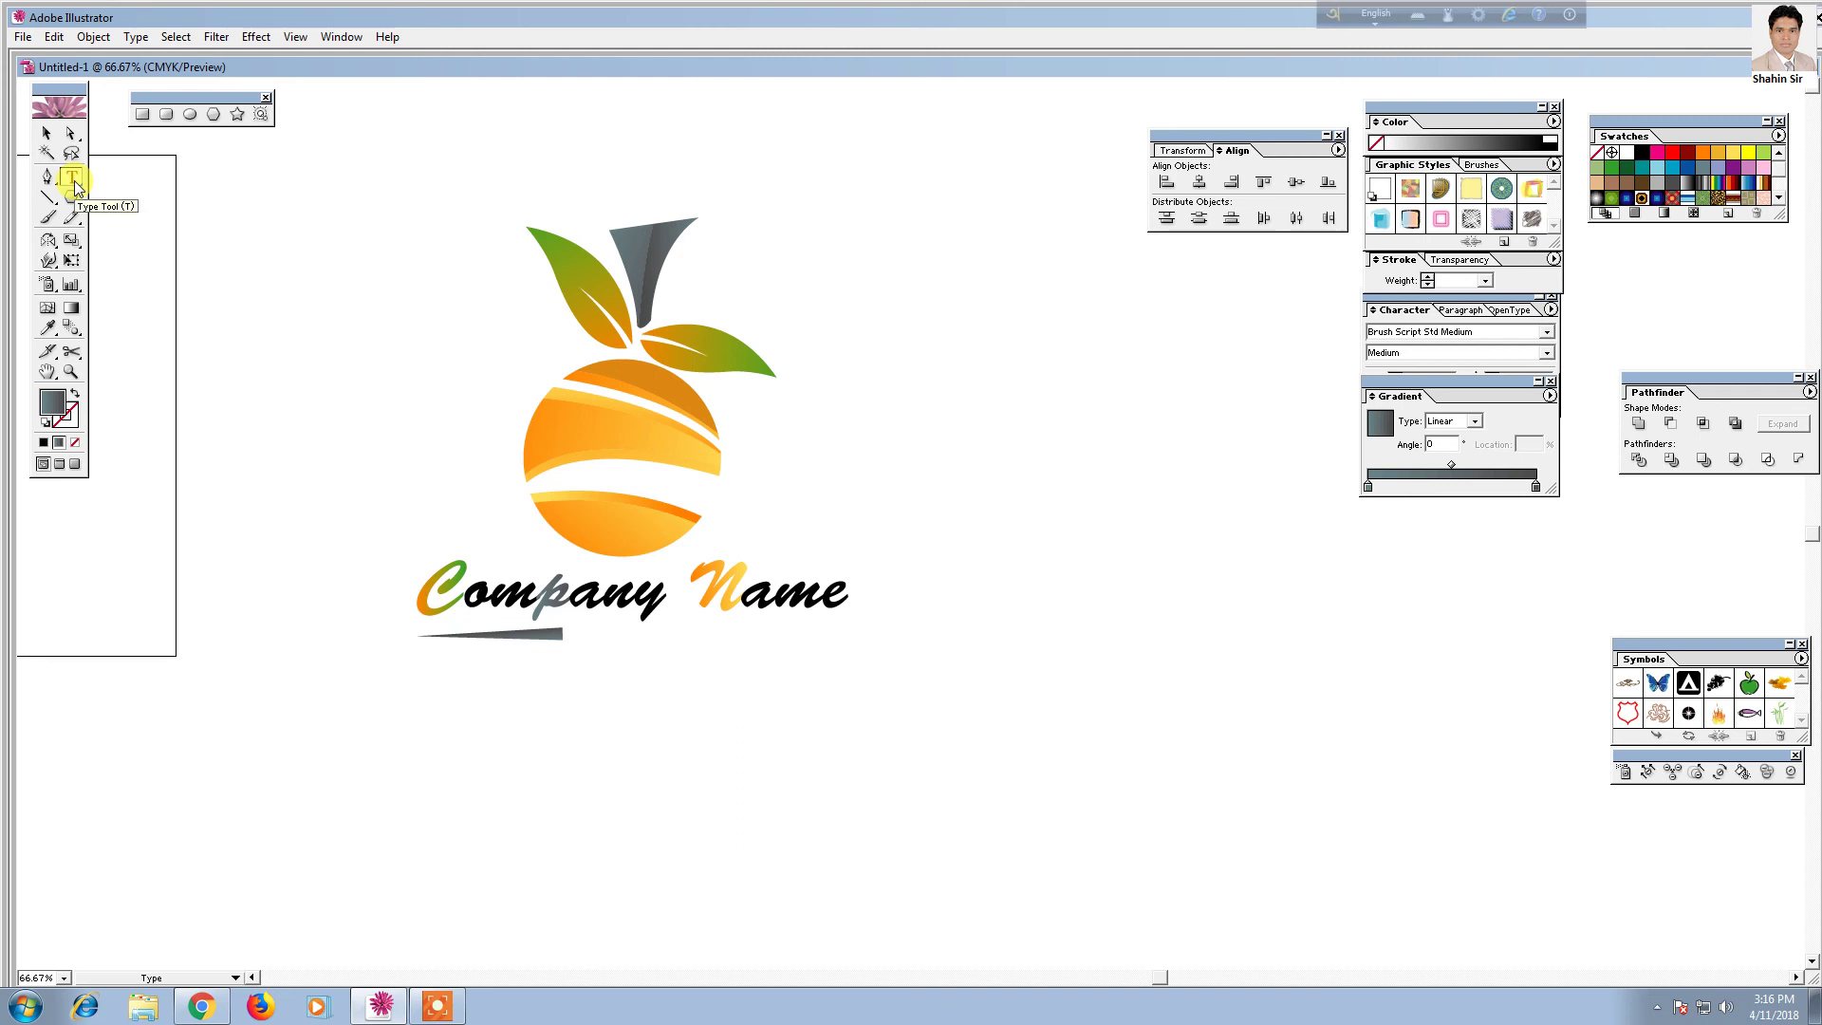
click(593, 641)
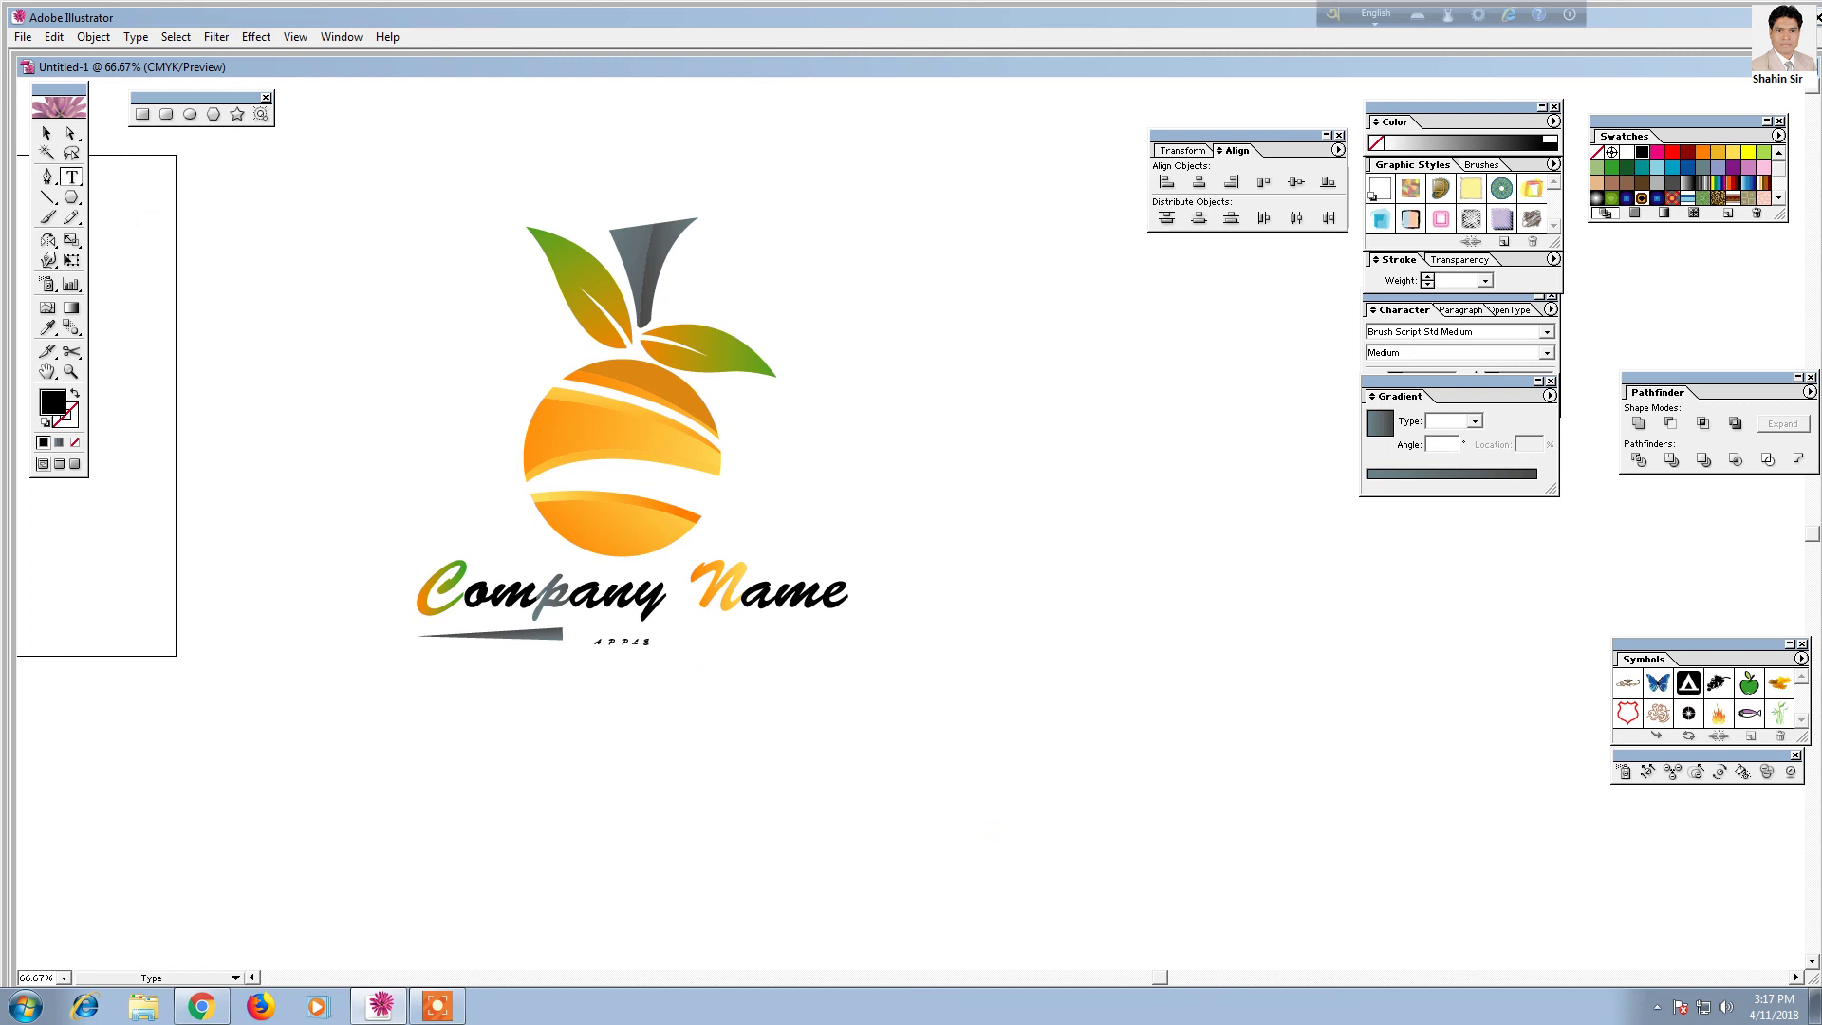
Change the APPLE tagline's font to Britannic Bold
click(44, 134)
right_click(619, 642)
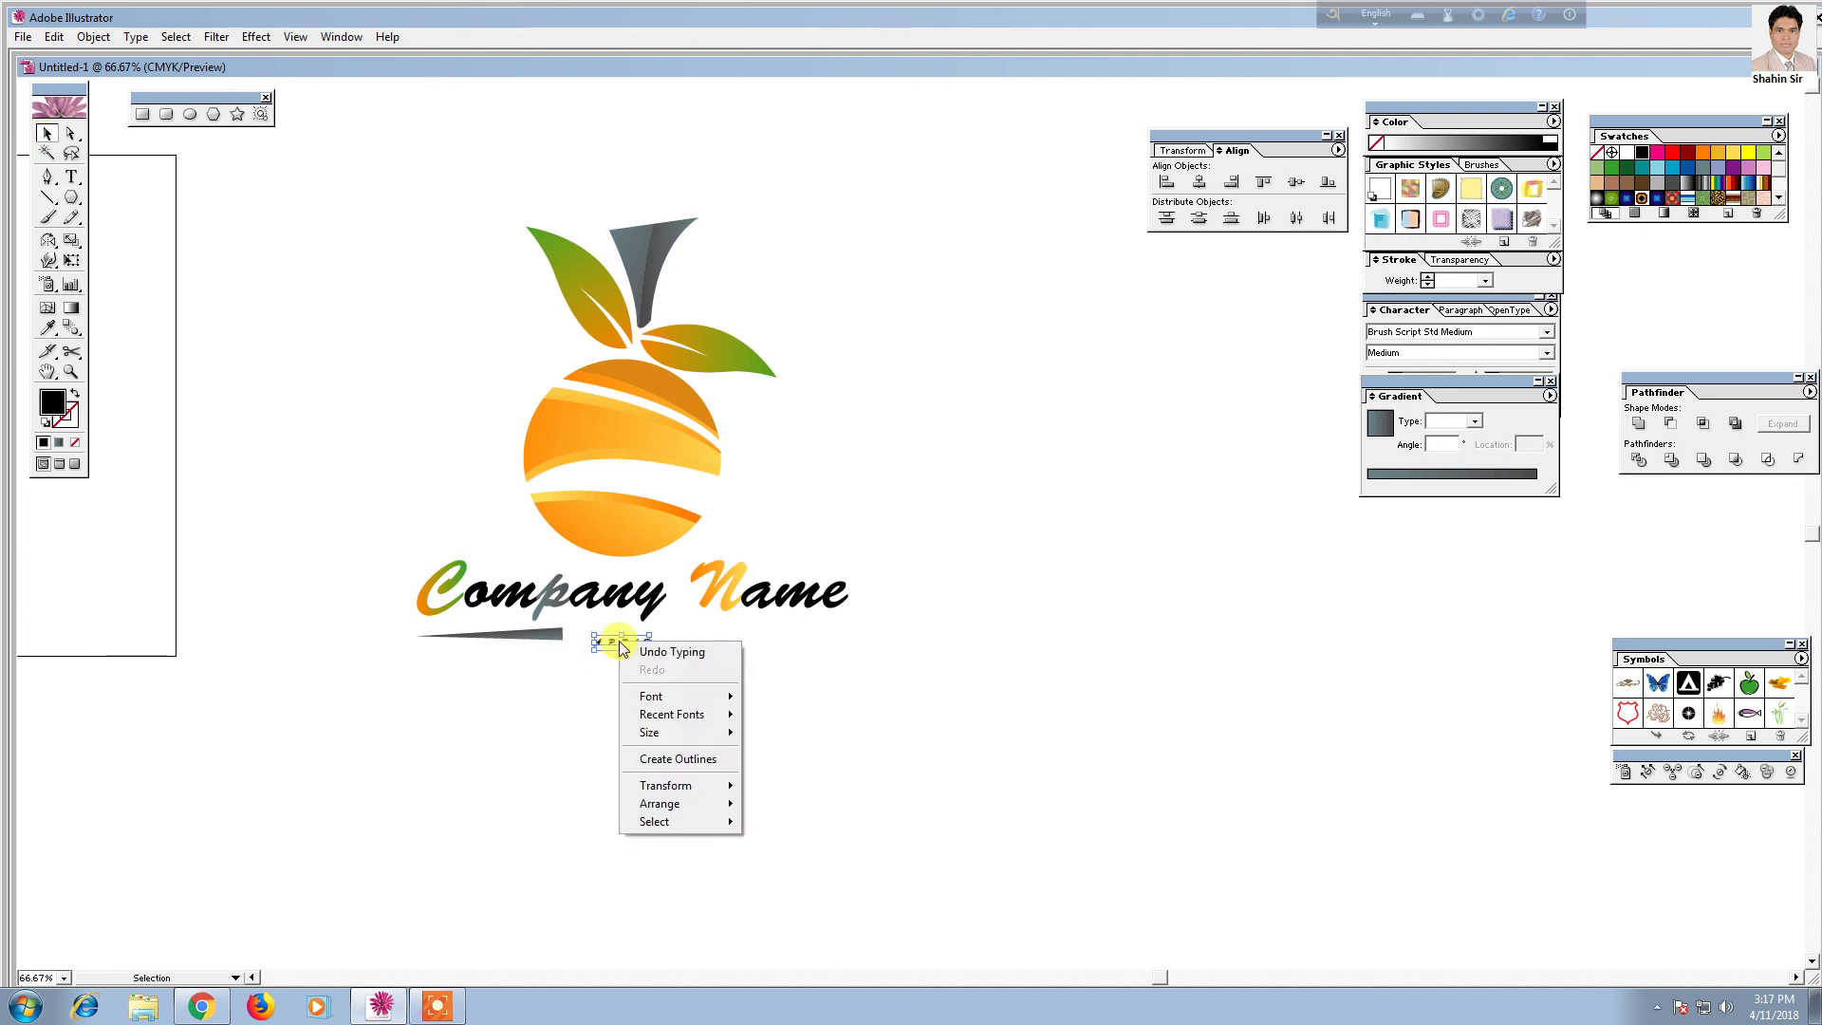
mouse_move(675, 695)
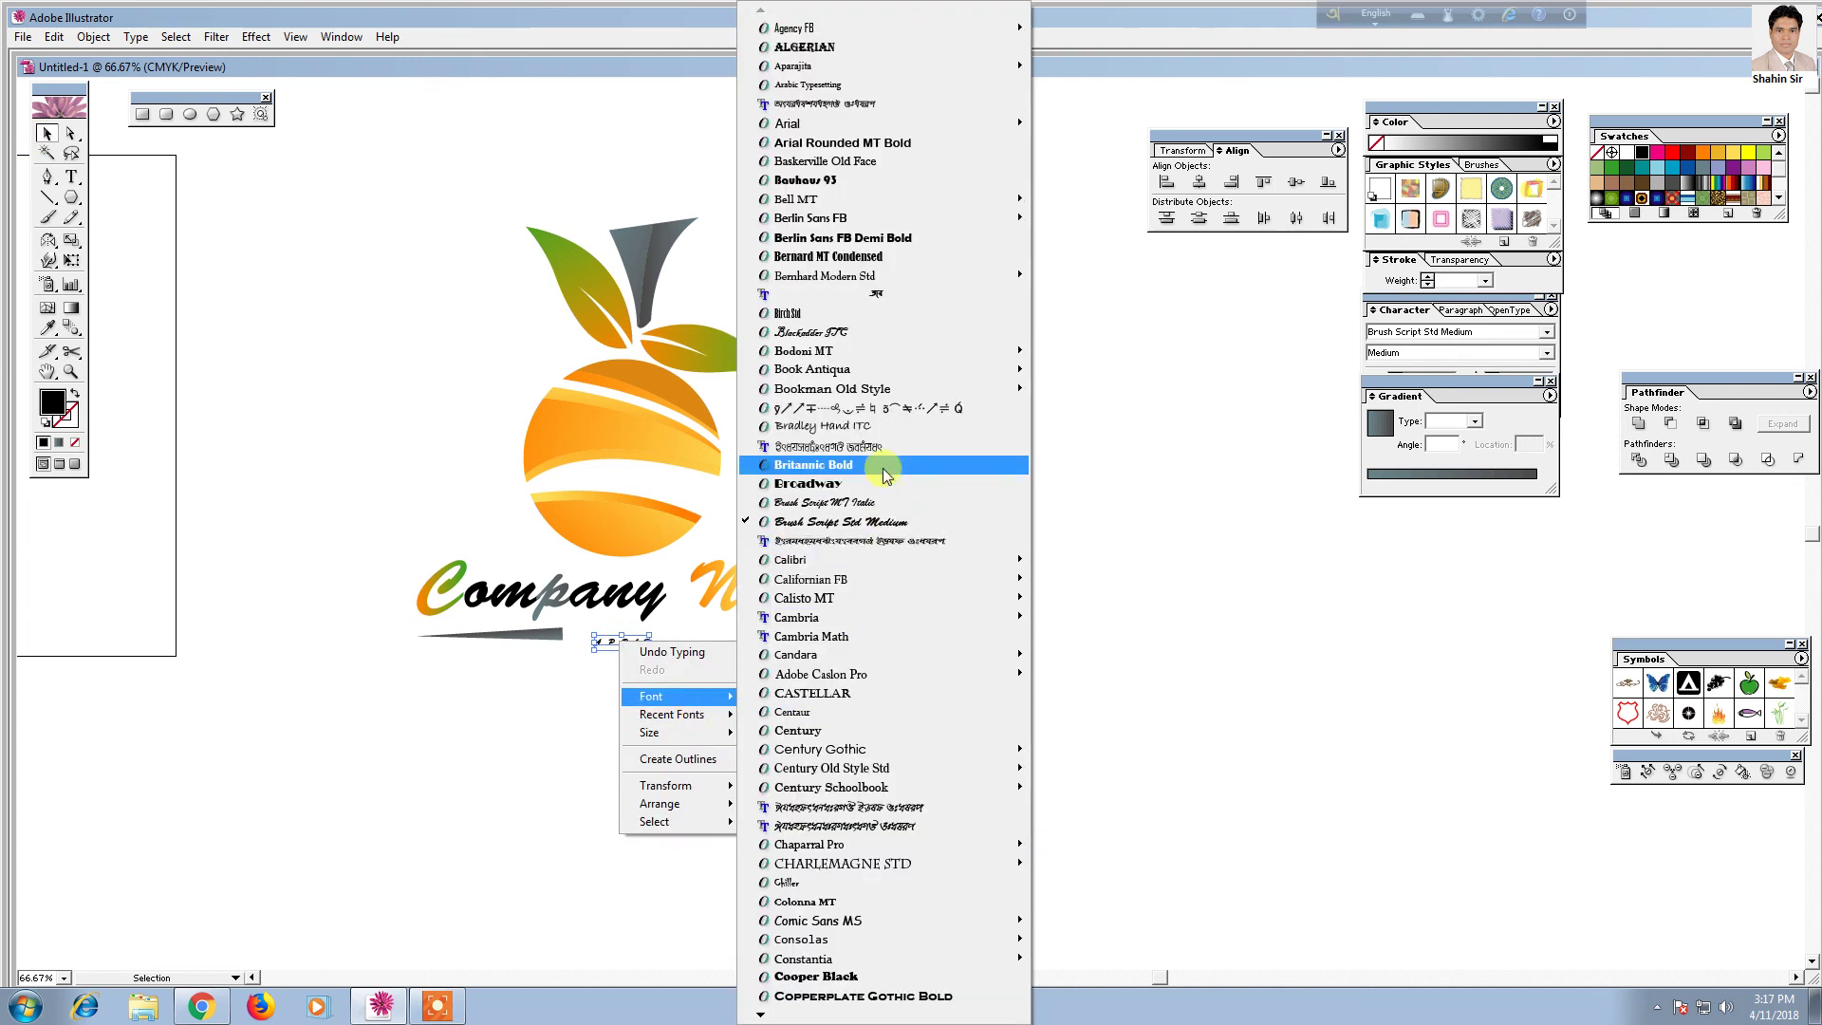
click(884, 462)
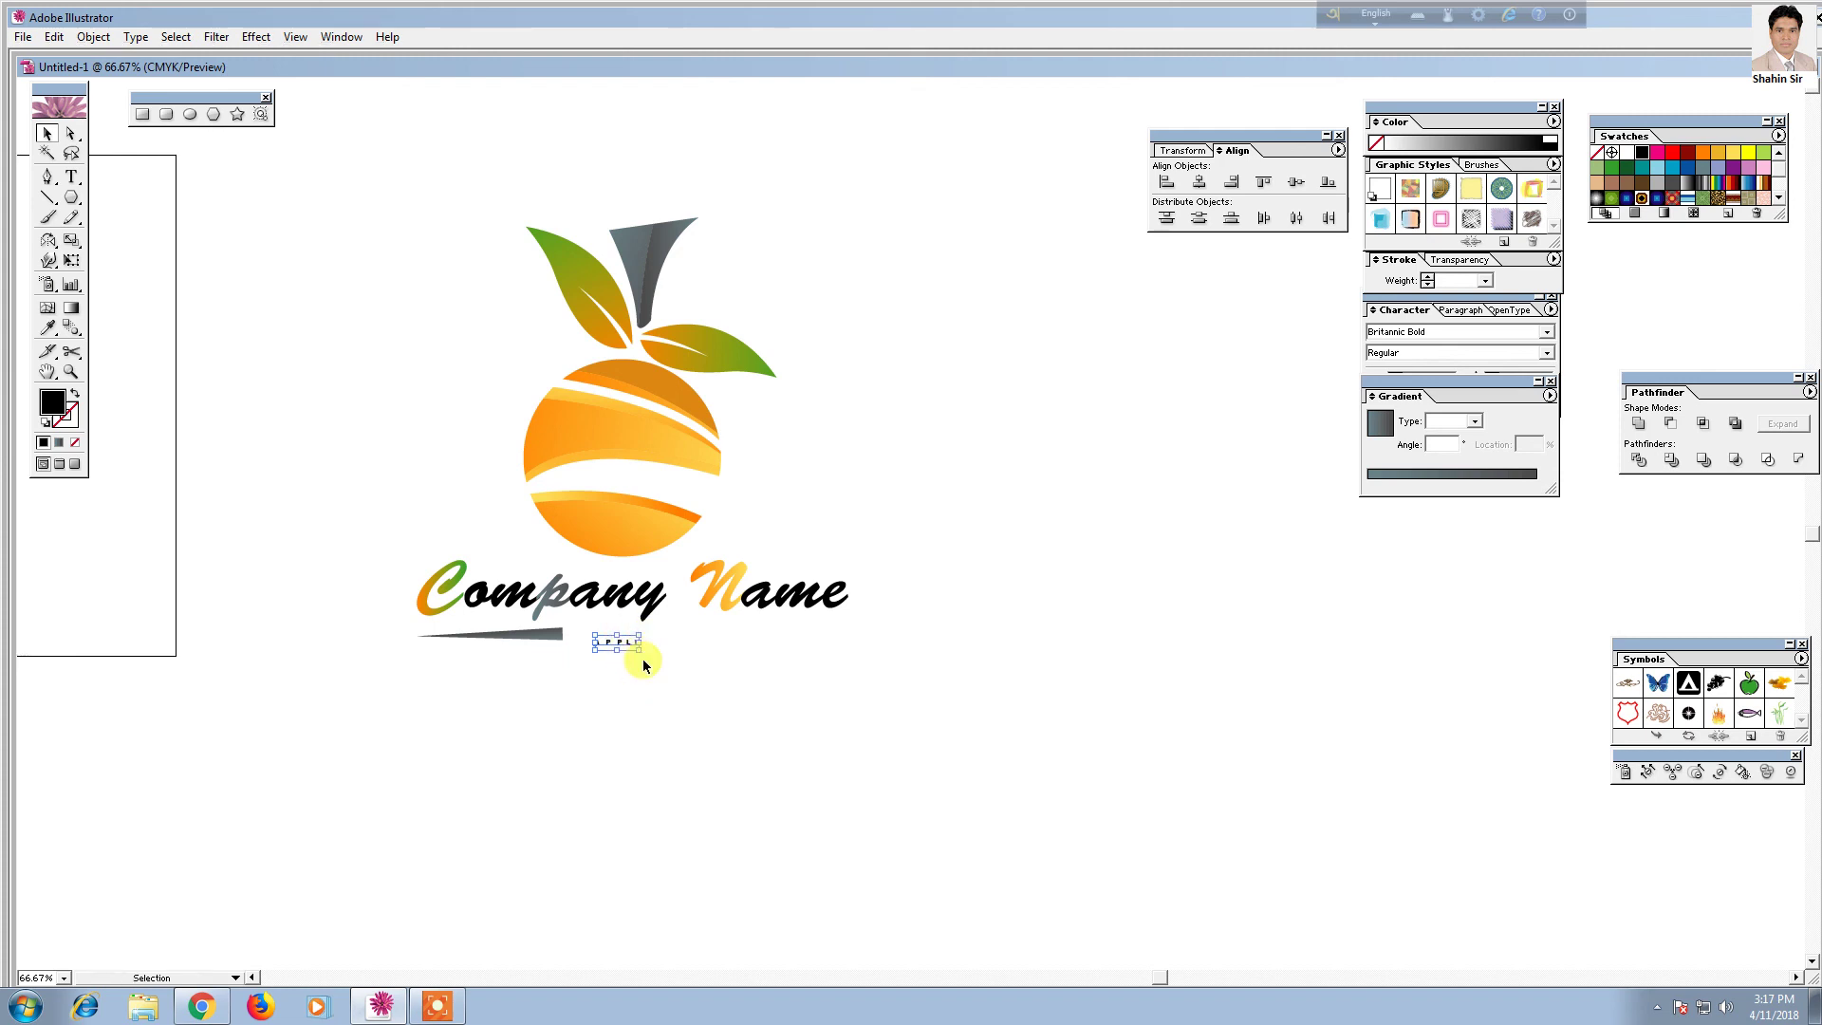
Enlarge APPLE proportionally and place it beside the grey swoosh under Company
key(ctrl+plus)
key(ctrl+plus)
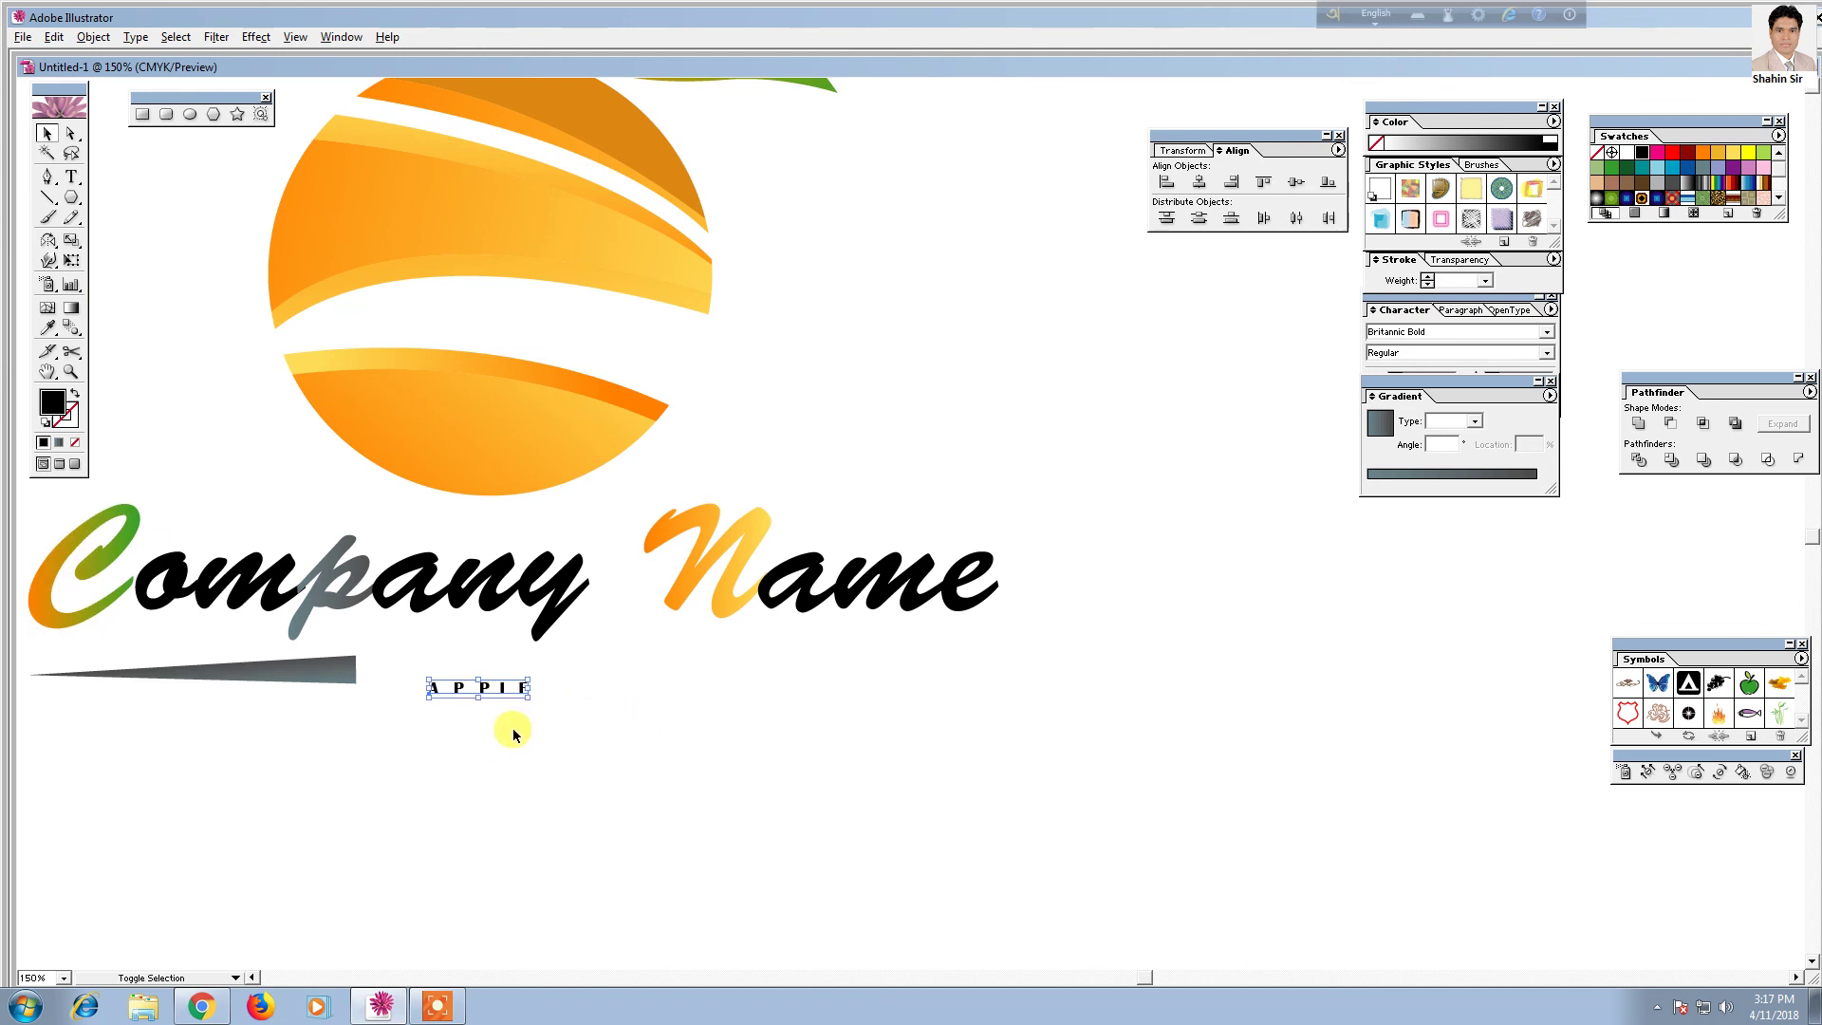
mouse_move(528, 697)
mouse_down()
mouse_move(591, 708)
mouse_move(508, 675)
mouse_up()
click(533, 756)
key(ctrl+minus)
key(ctrl+minus)
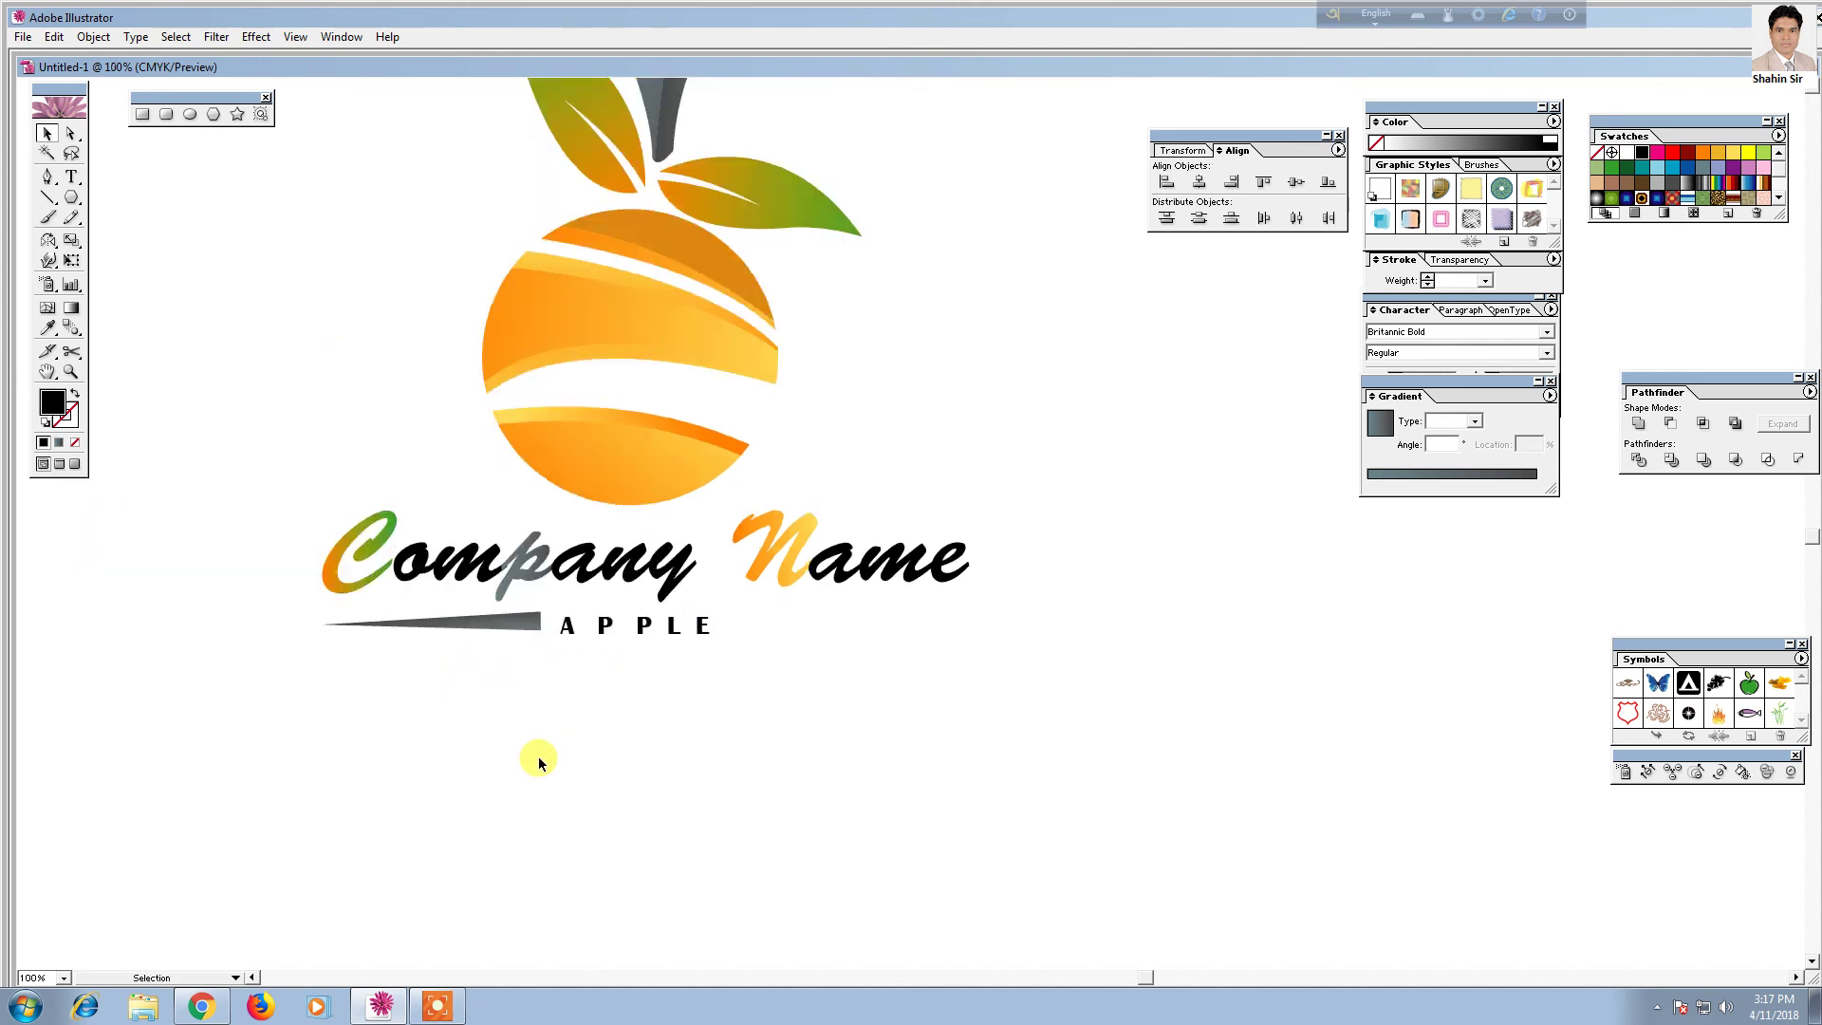
drag(789, 683, 660, 737)
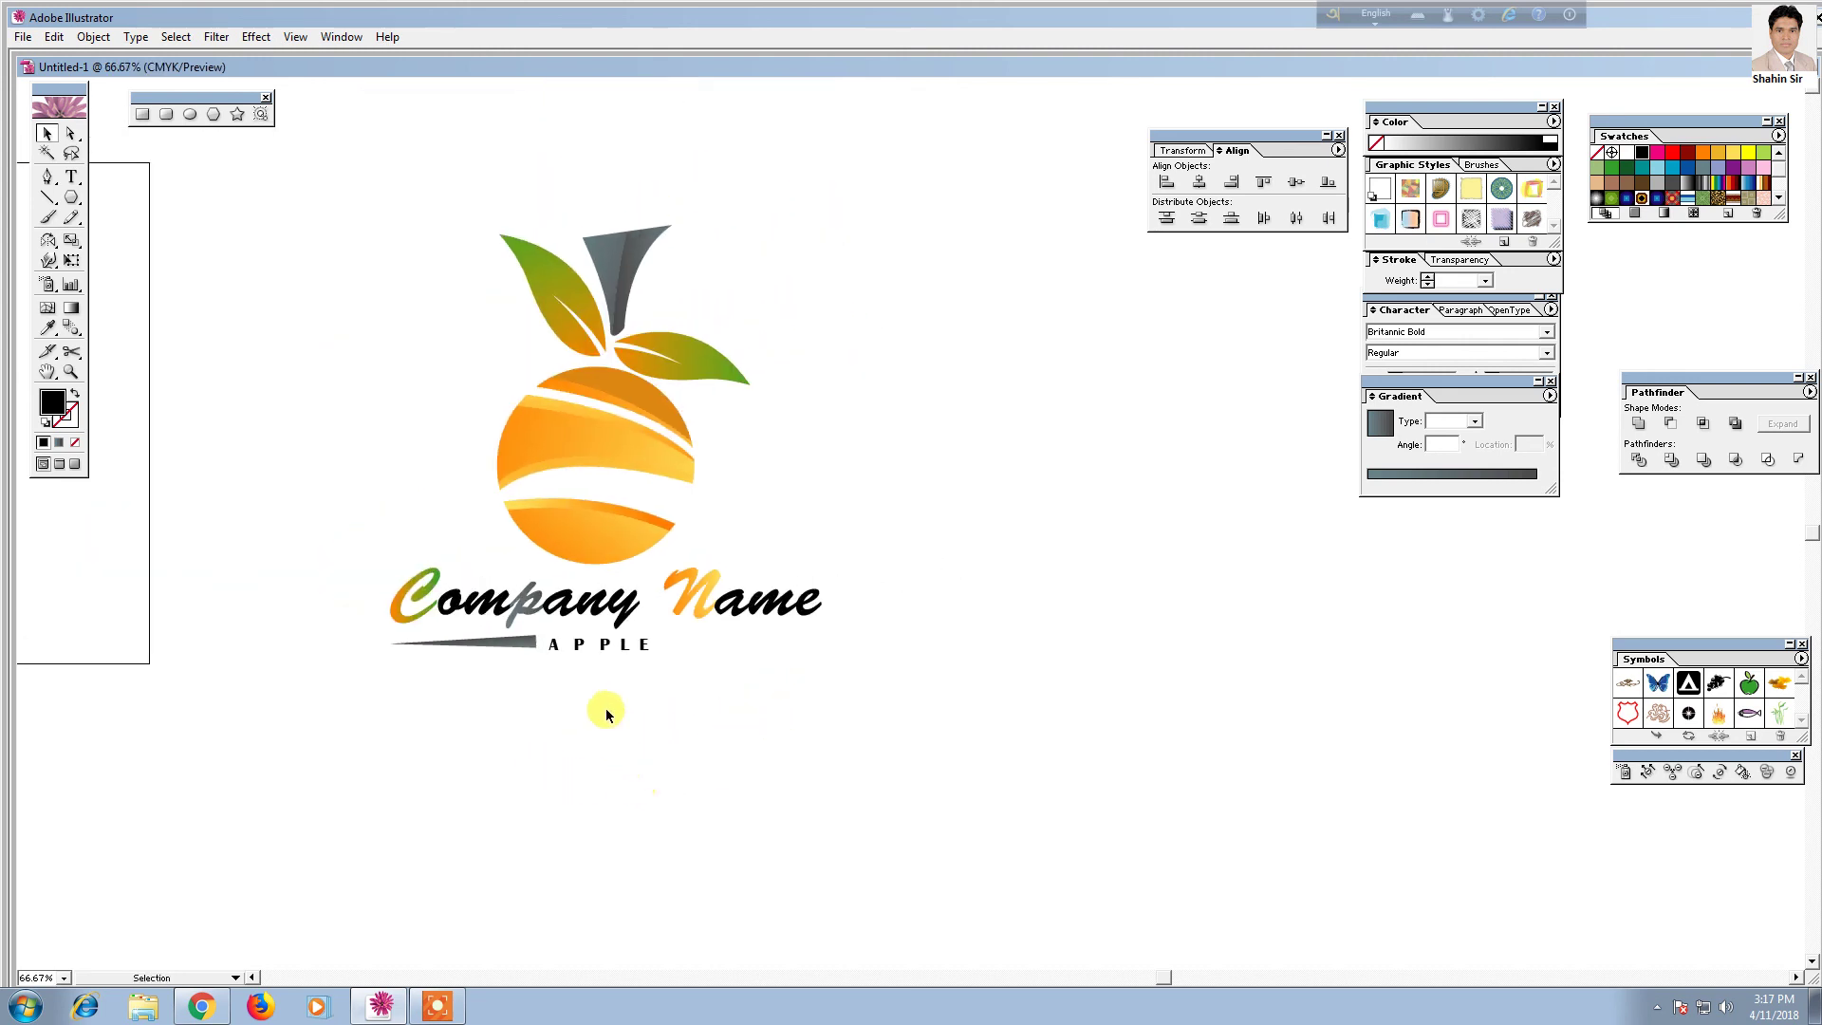
Reflect a copy of the grey swoosh across APPLE's centre so it sits under Name
click(503, 644)
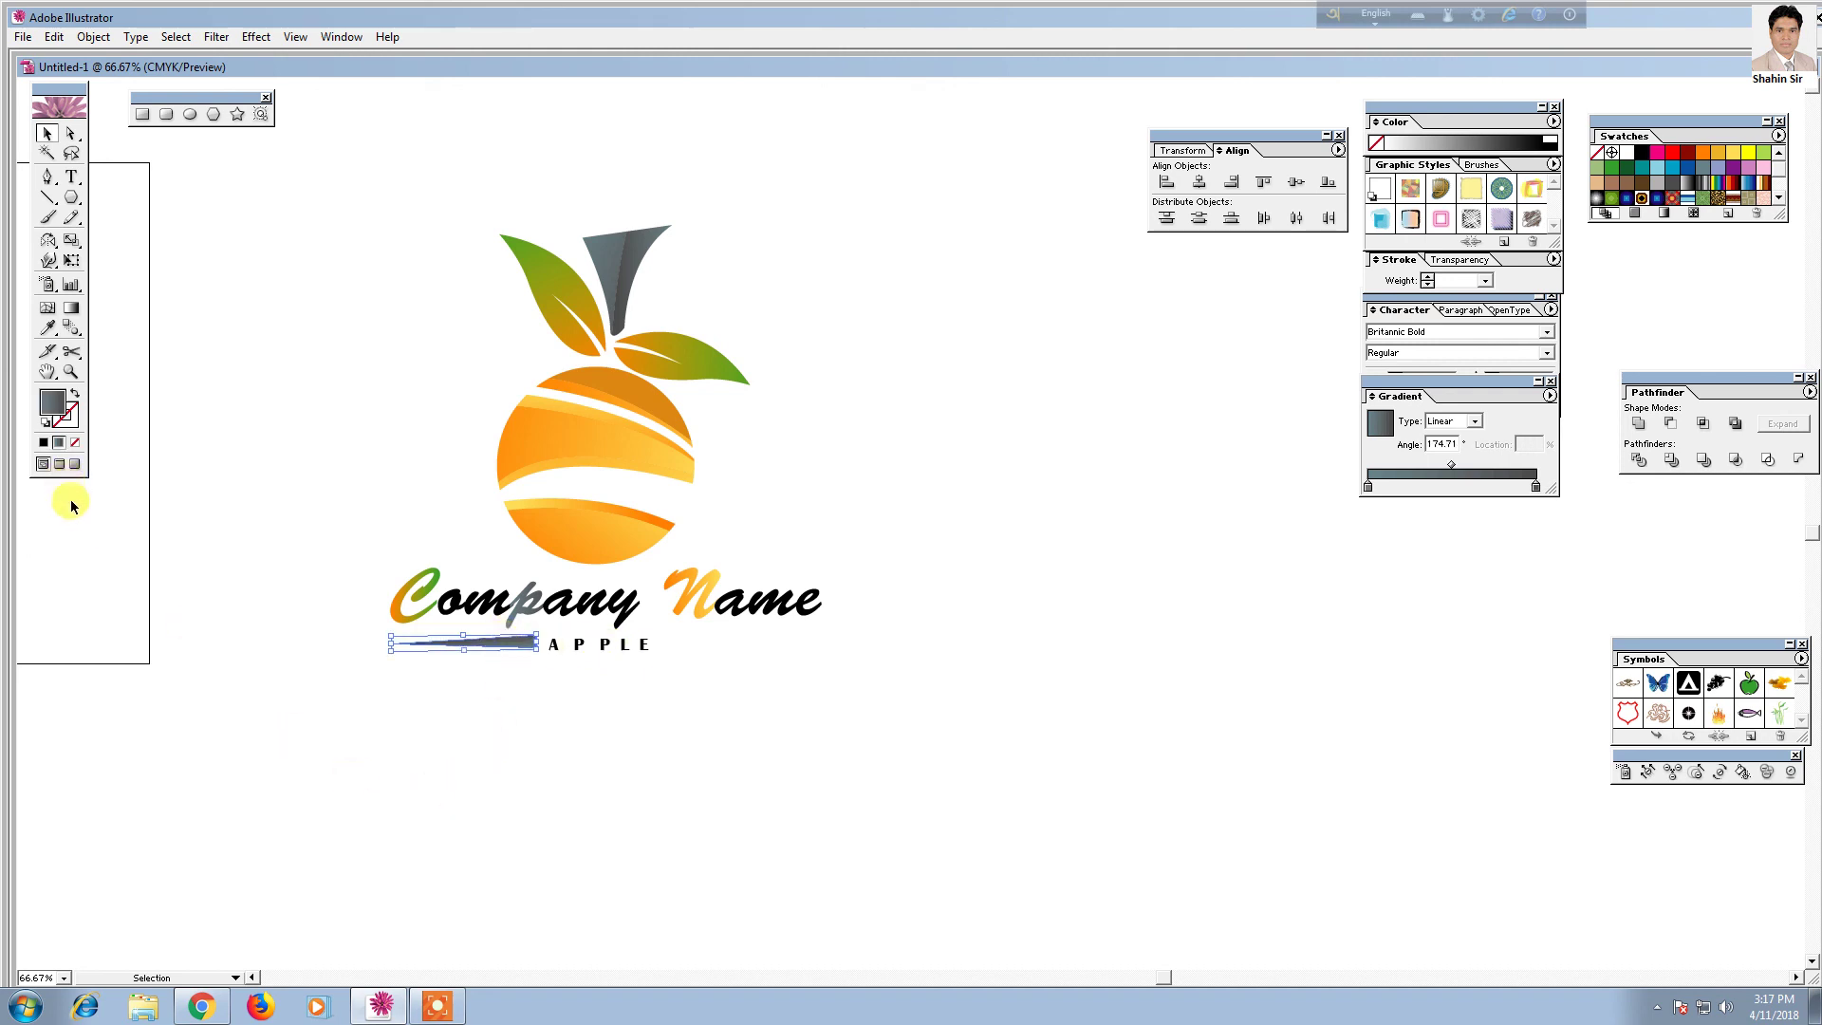
click(49, 245)
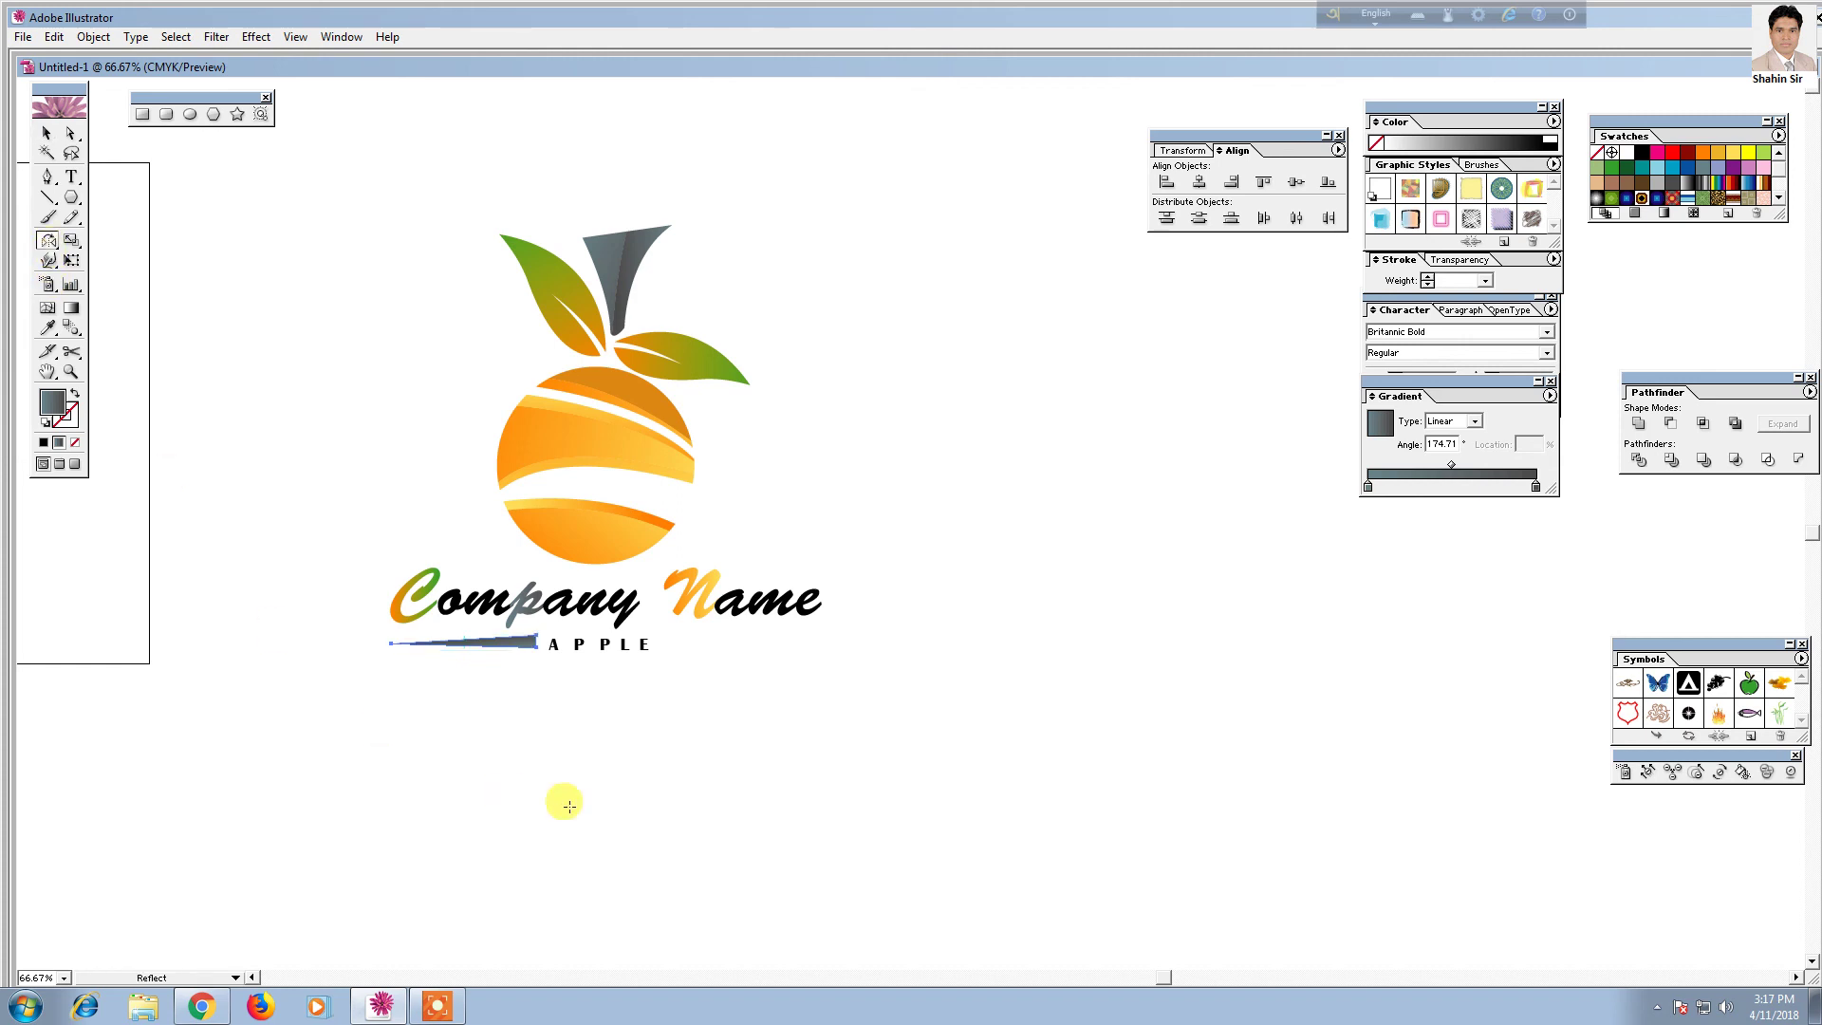
click(612, 646)
drag(480, 643, 877, 633)
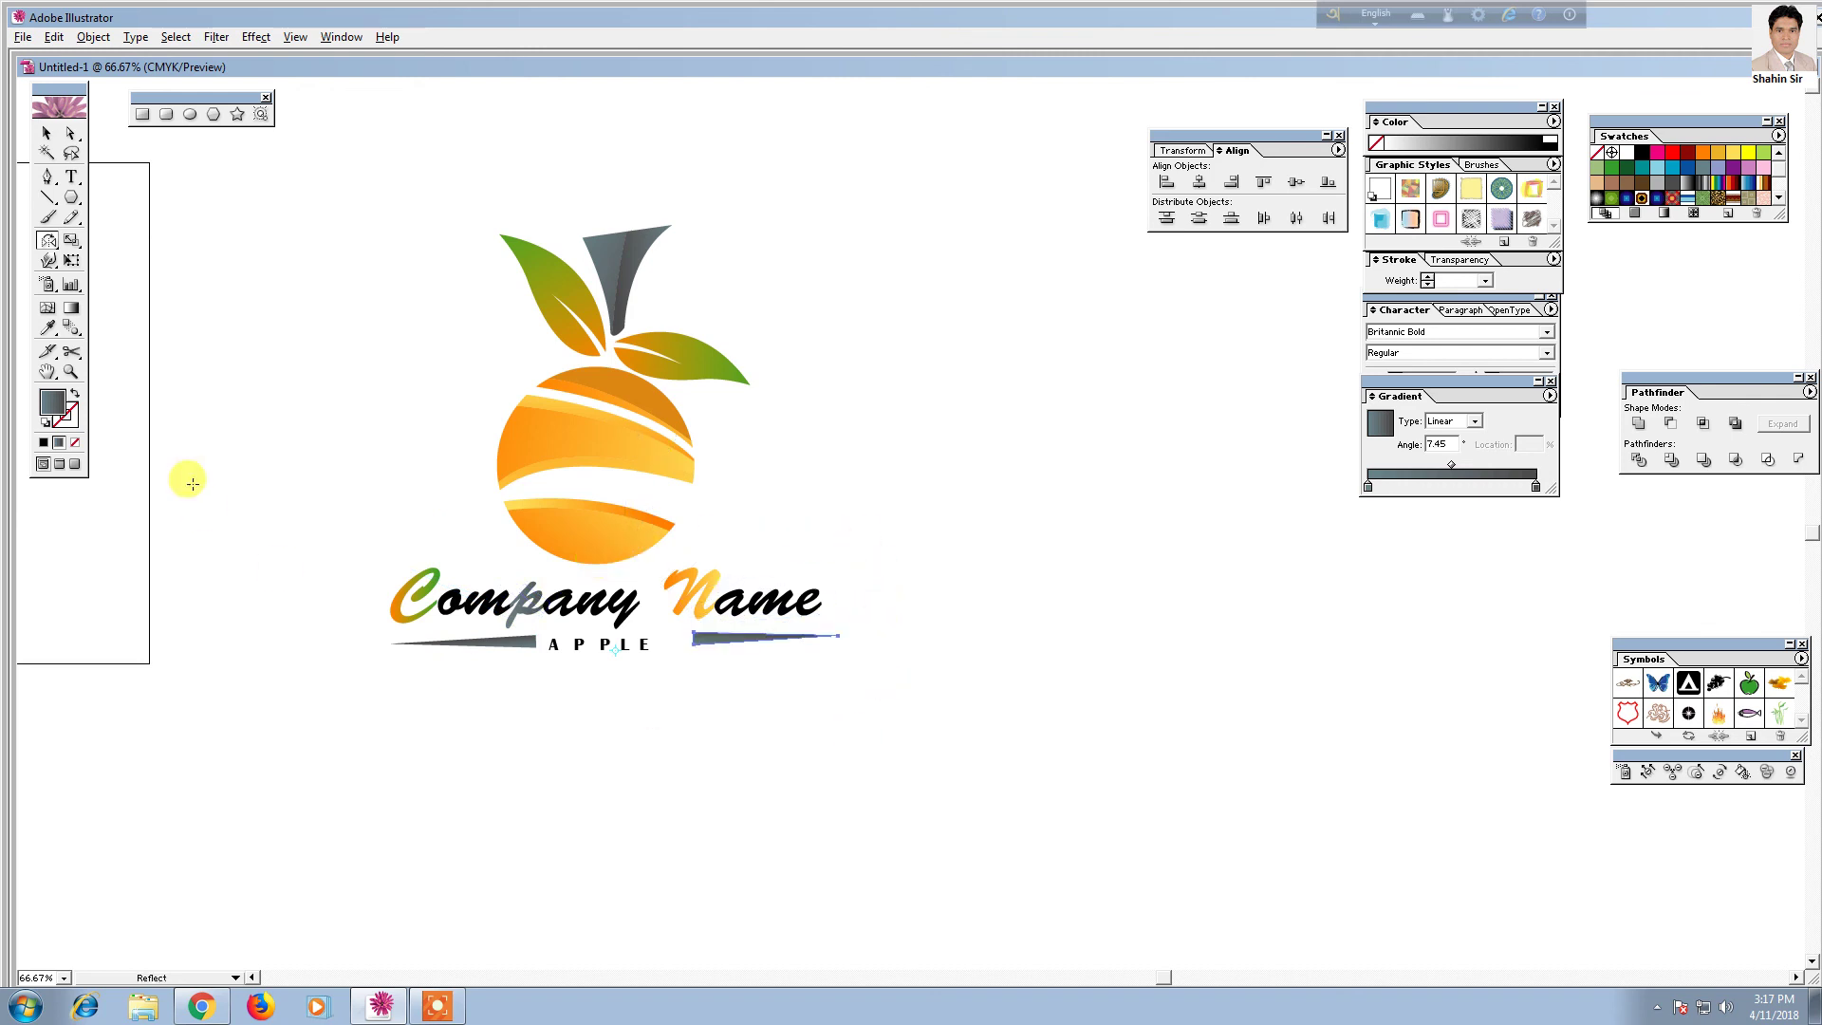
click(49, 138)
Nudge the mirrored right swoosh into line with the left one
click(294, 313)
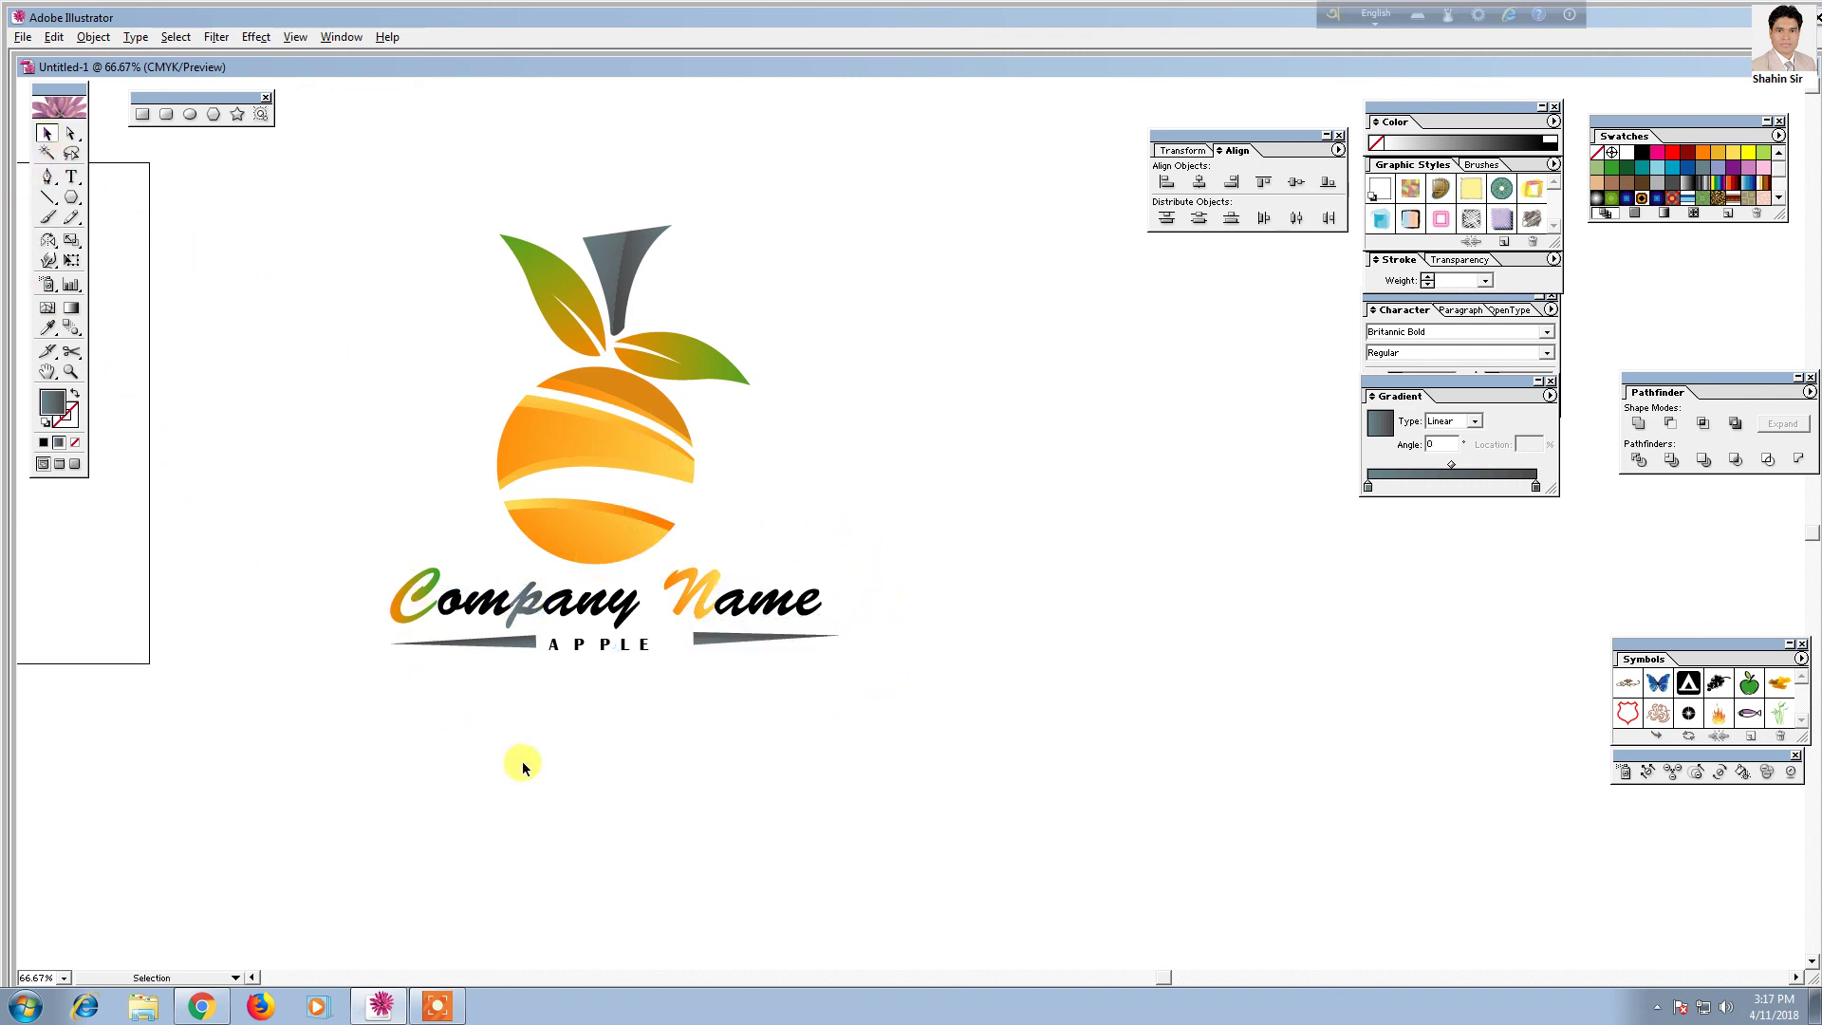
key(ctrl+minus)
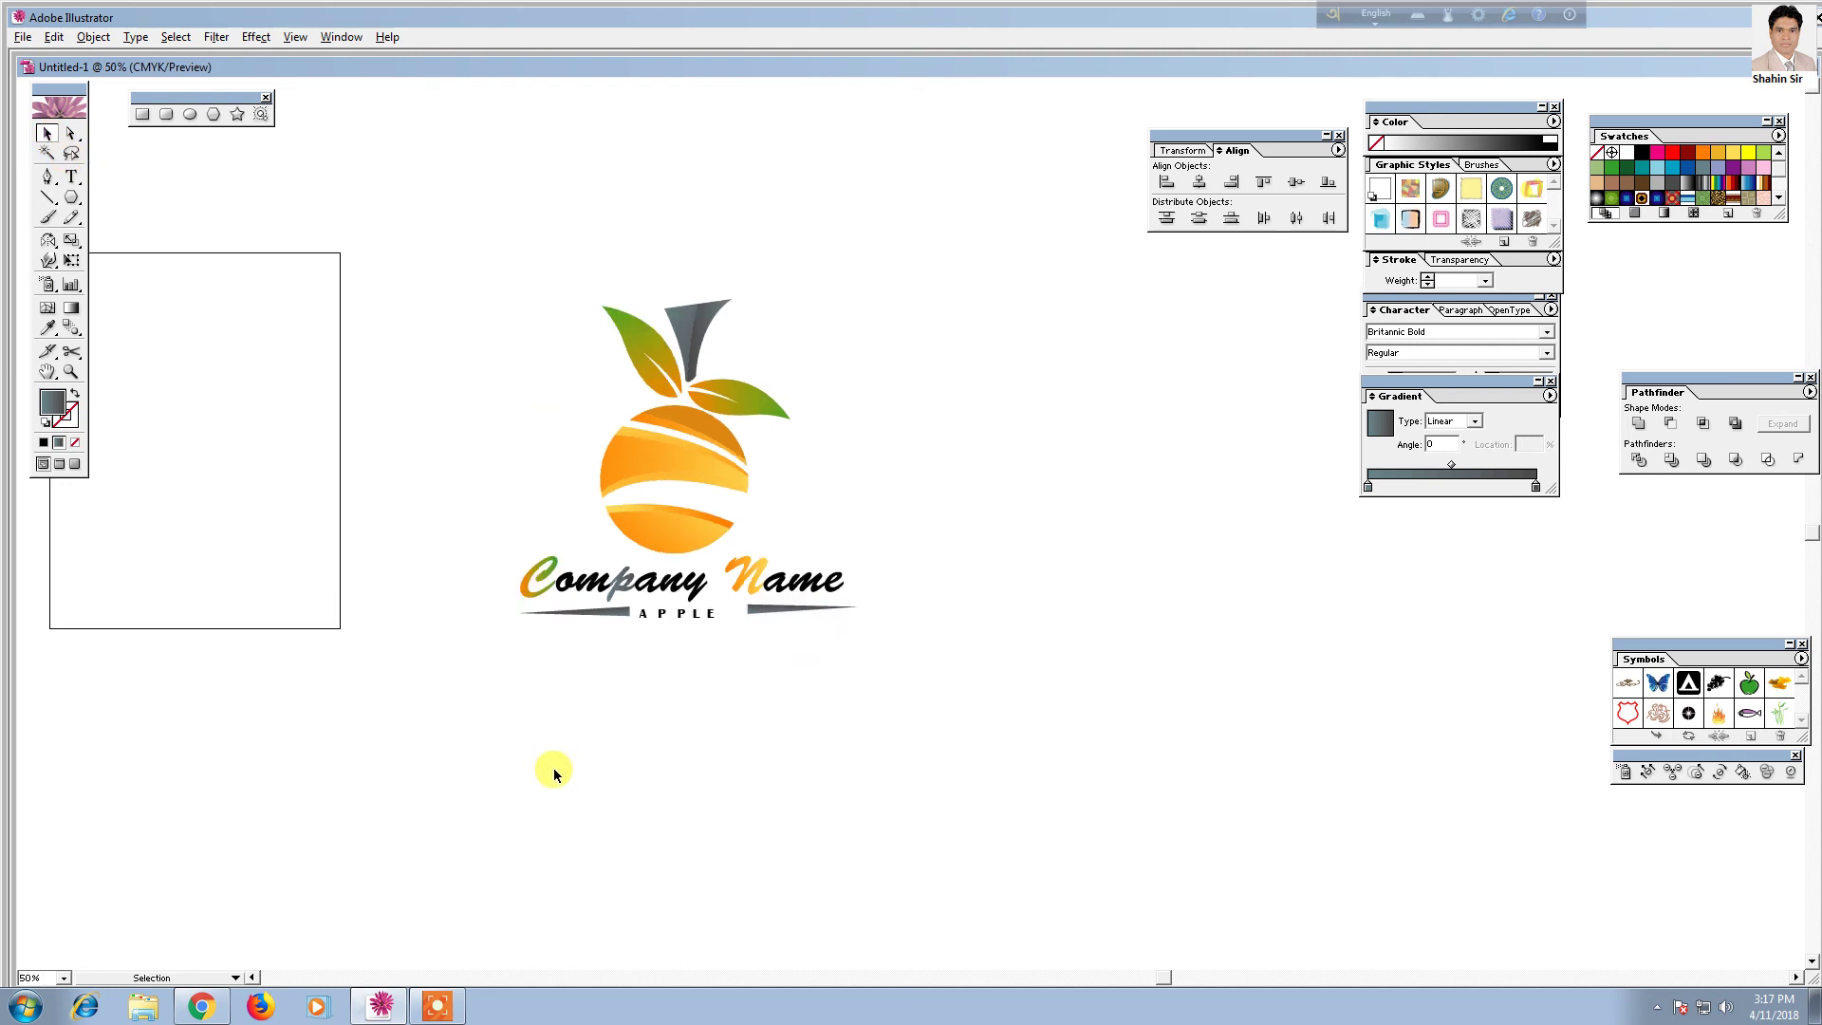
drag(660, 749, 757, 787)
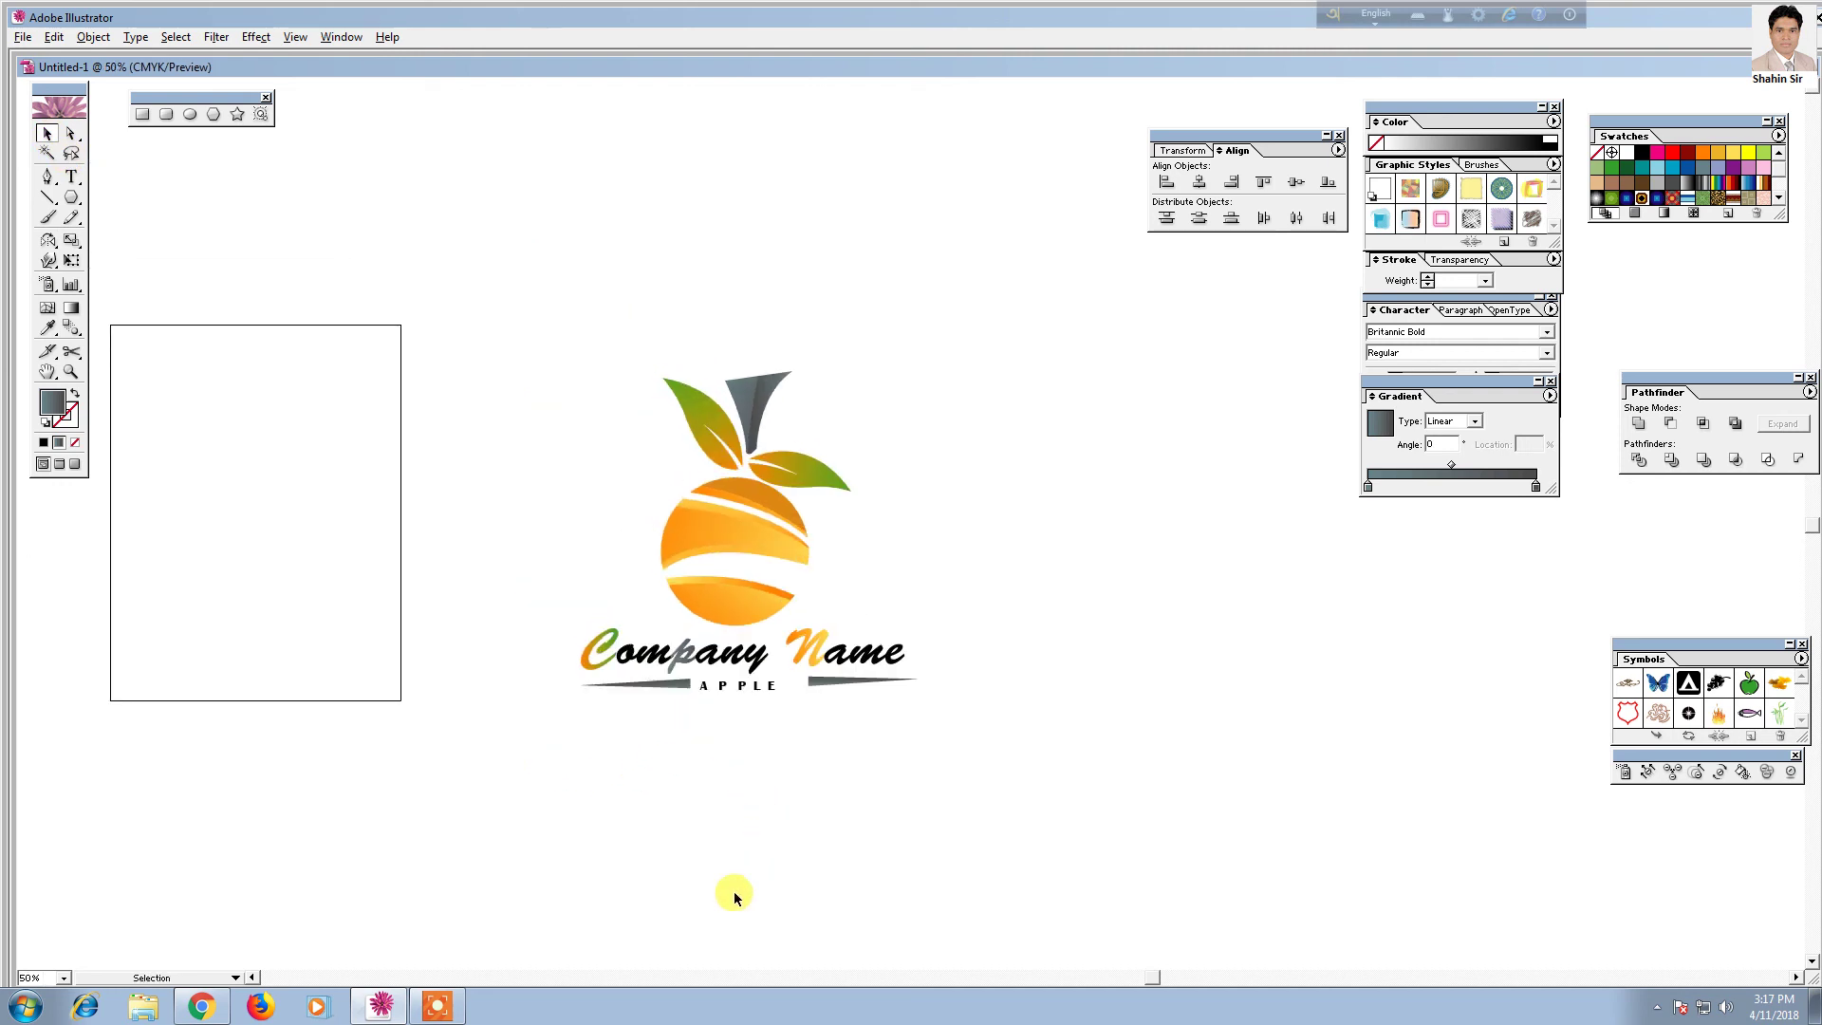
mouse_move(488, 284)
mouse_down()
mouse_move(867, 726)
mouse_move(959, 707)
mouse_up()
click(822, 681)
drag(817, 682, 809, 683)
click(823, 741)
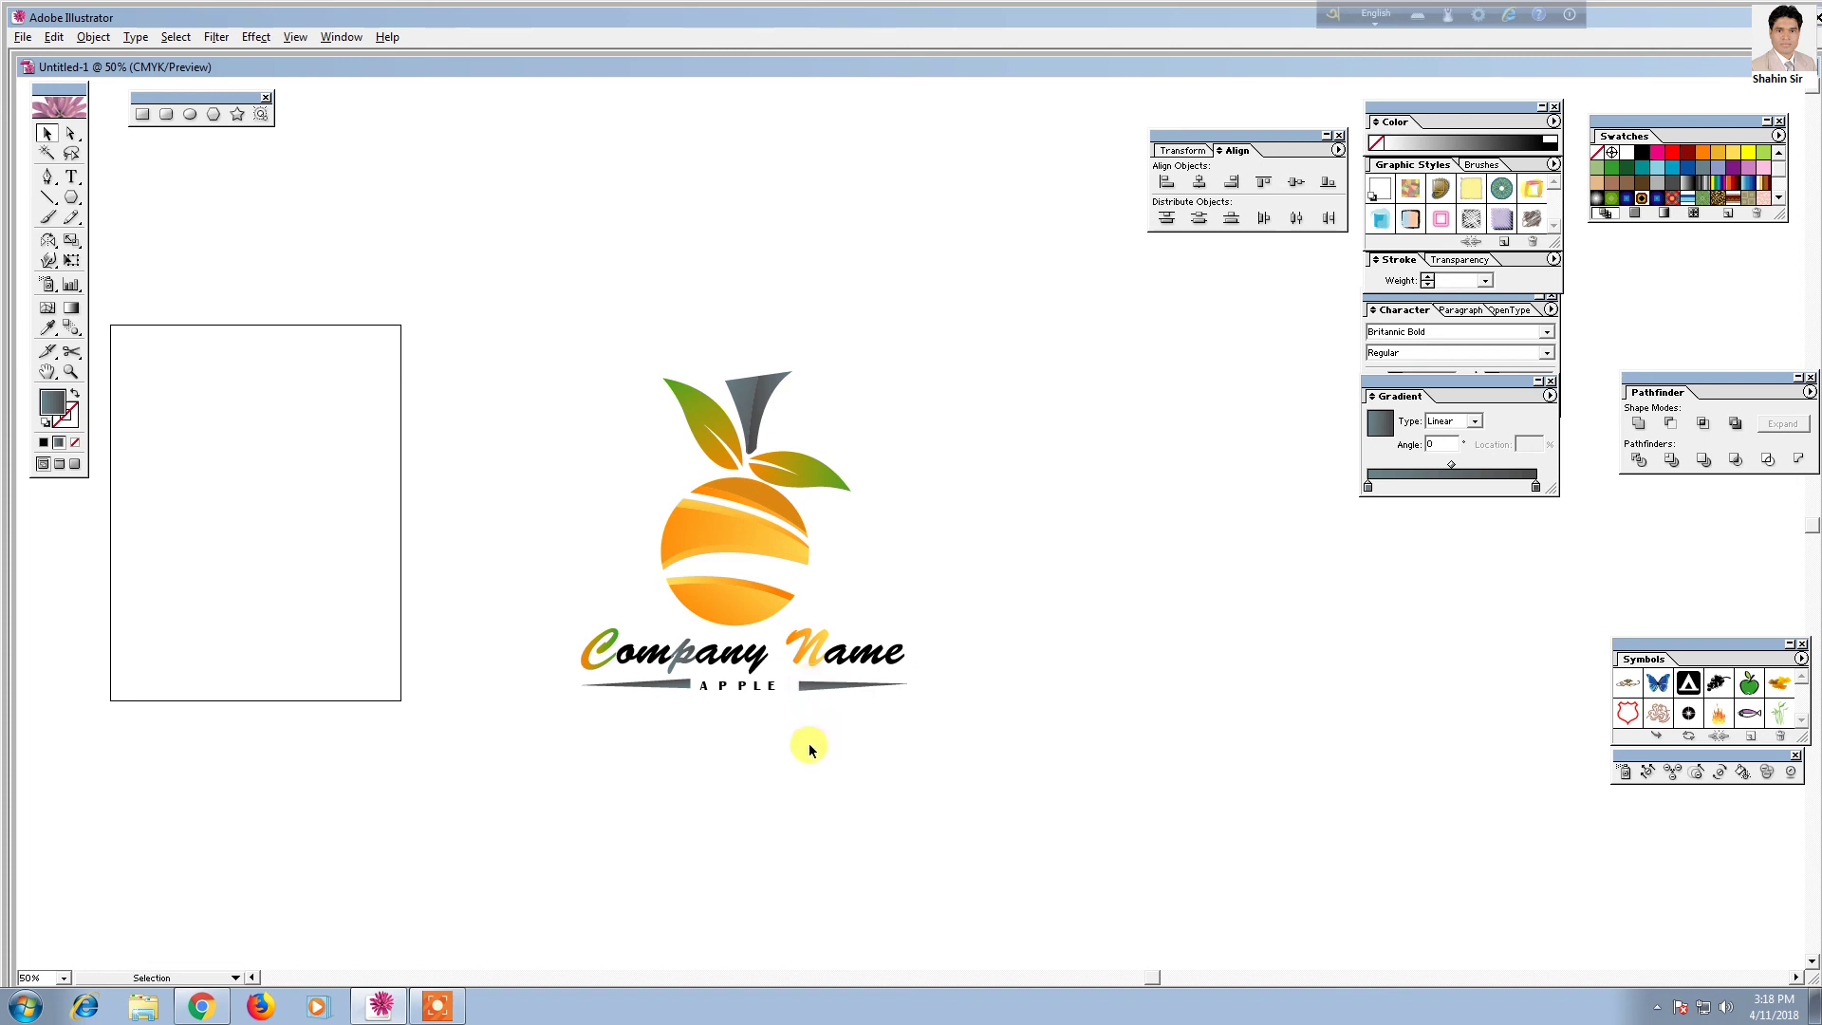
Select every part of the logo and pan the view to the right
click(649, 685)
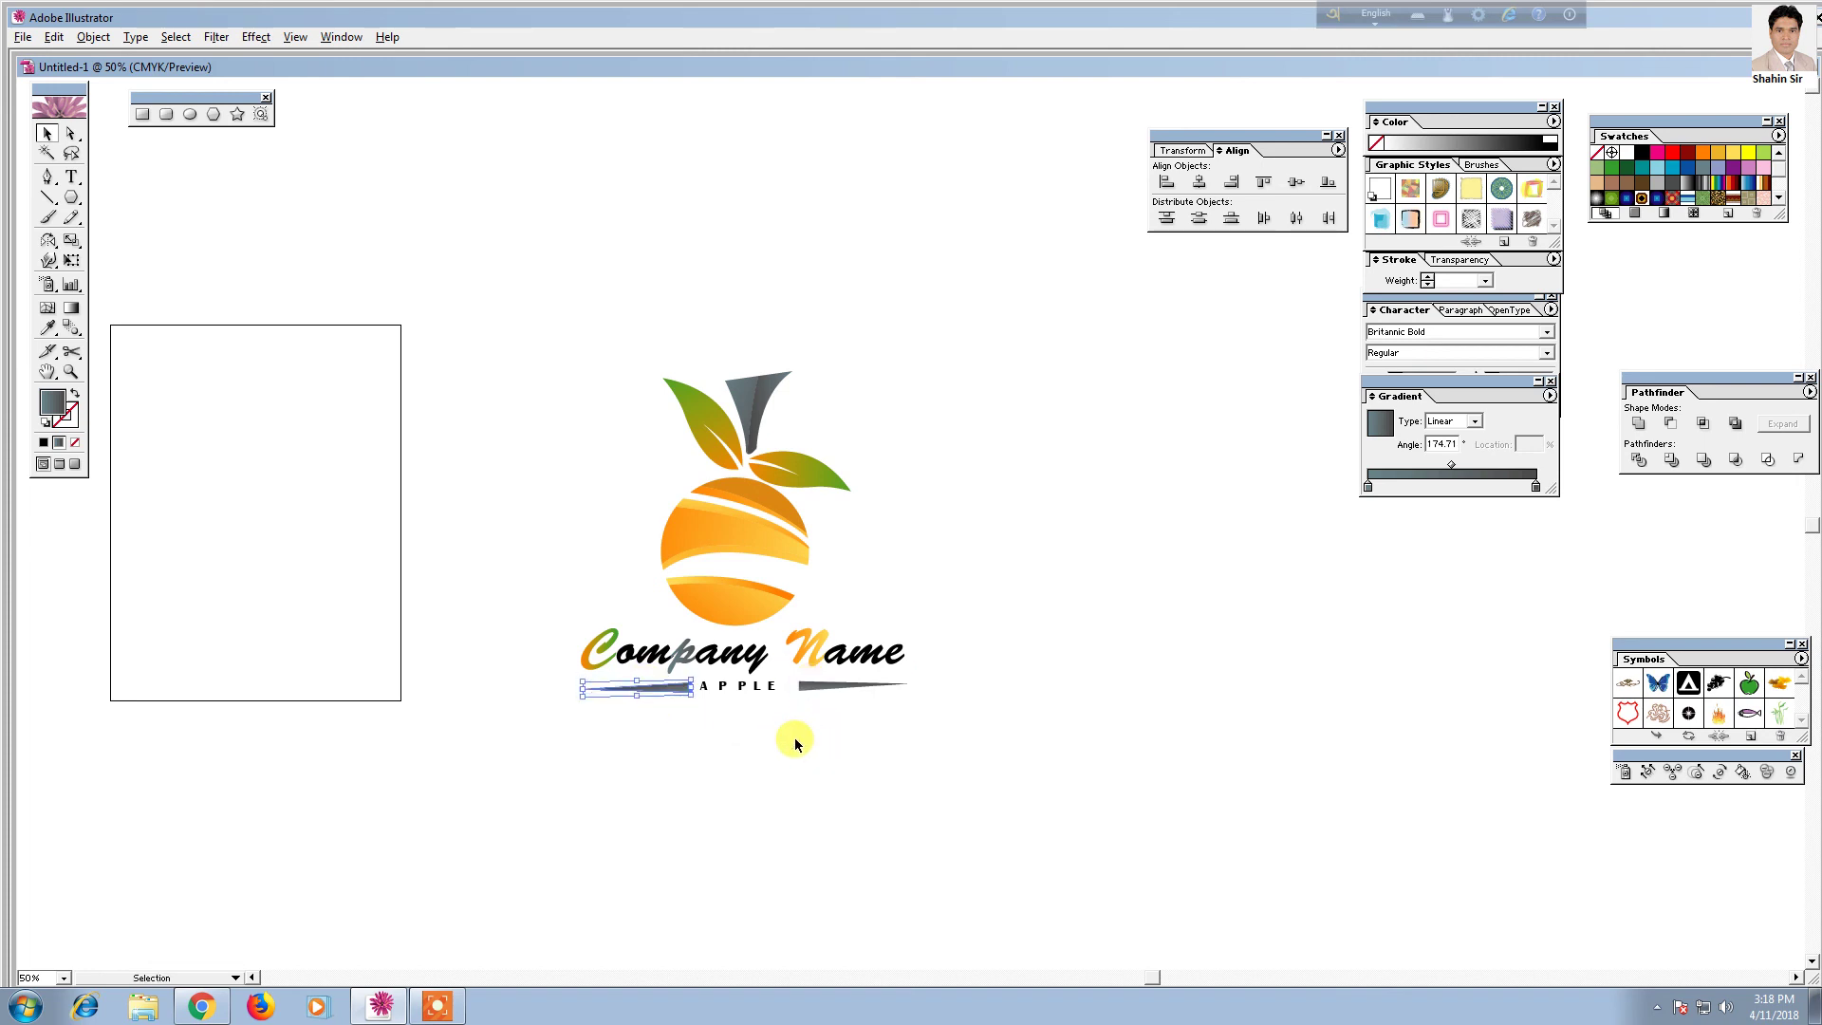
drag(562, 287, 931, 737)
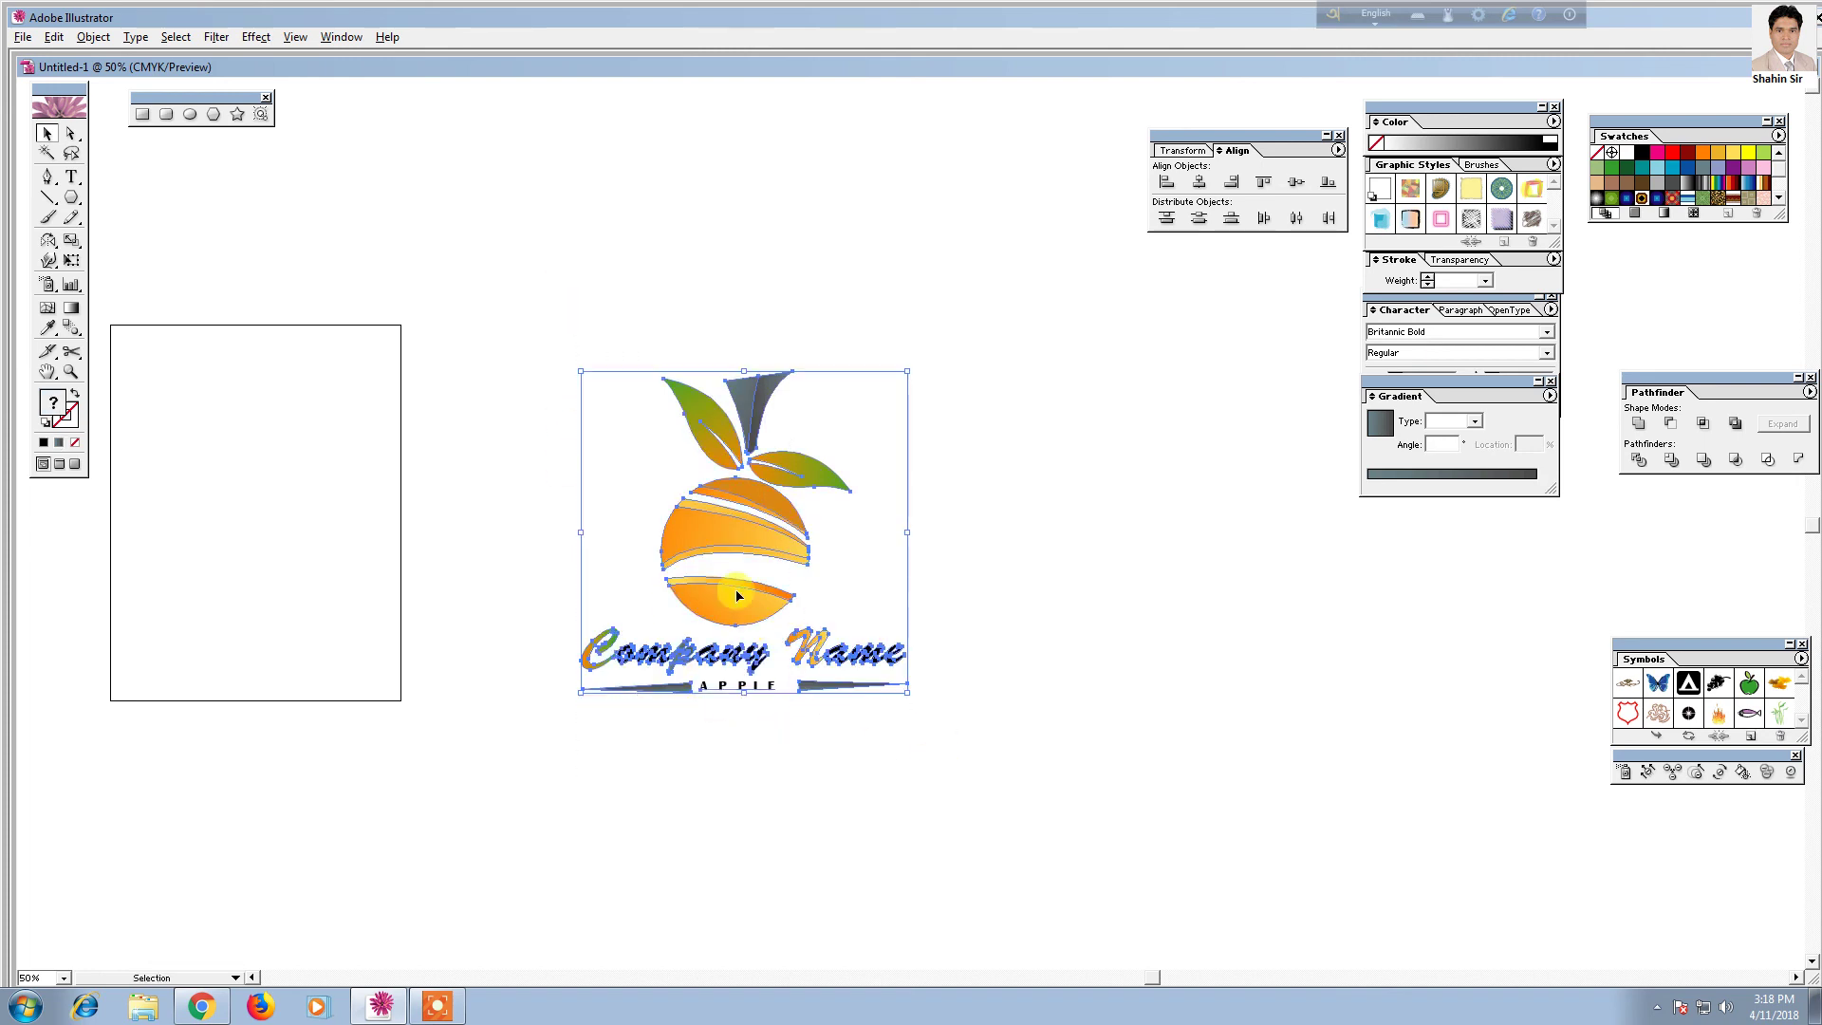
right_click(730, 555)
click(769, 603)
click(1037, 712)
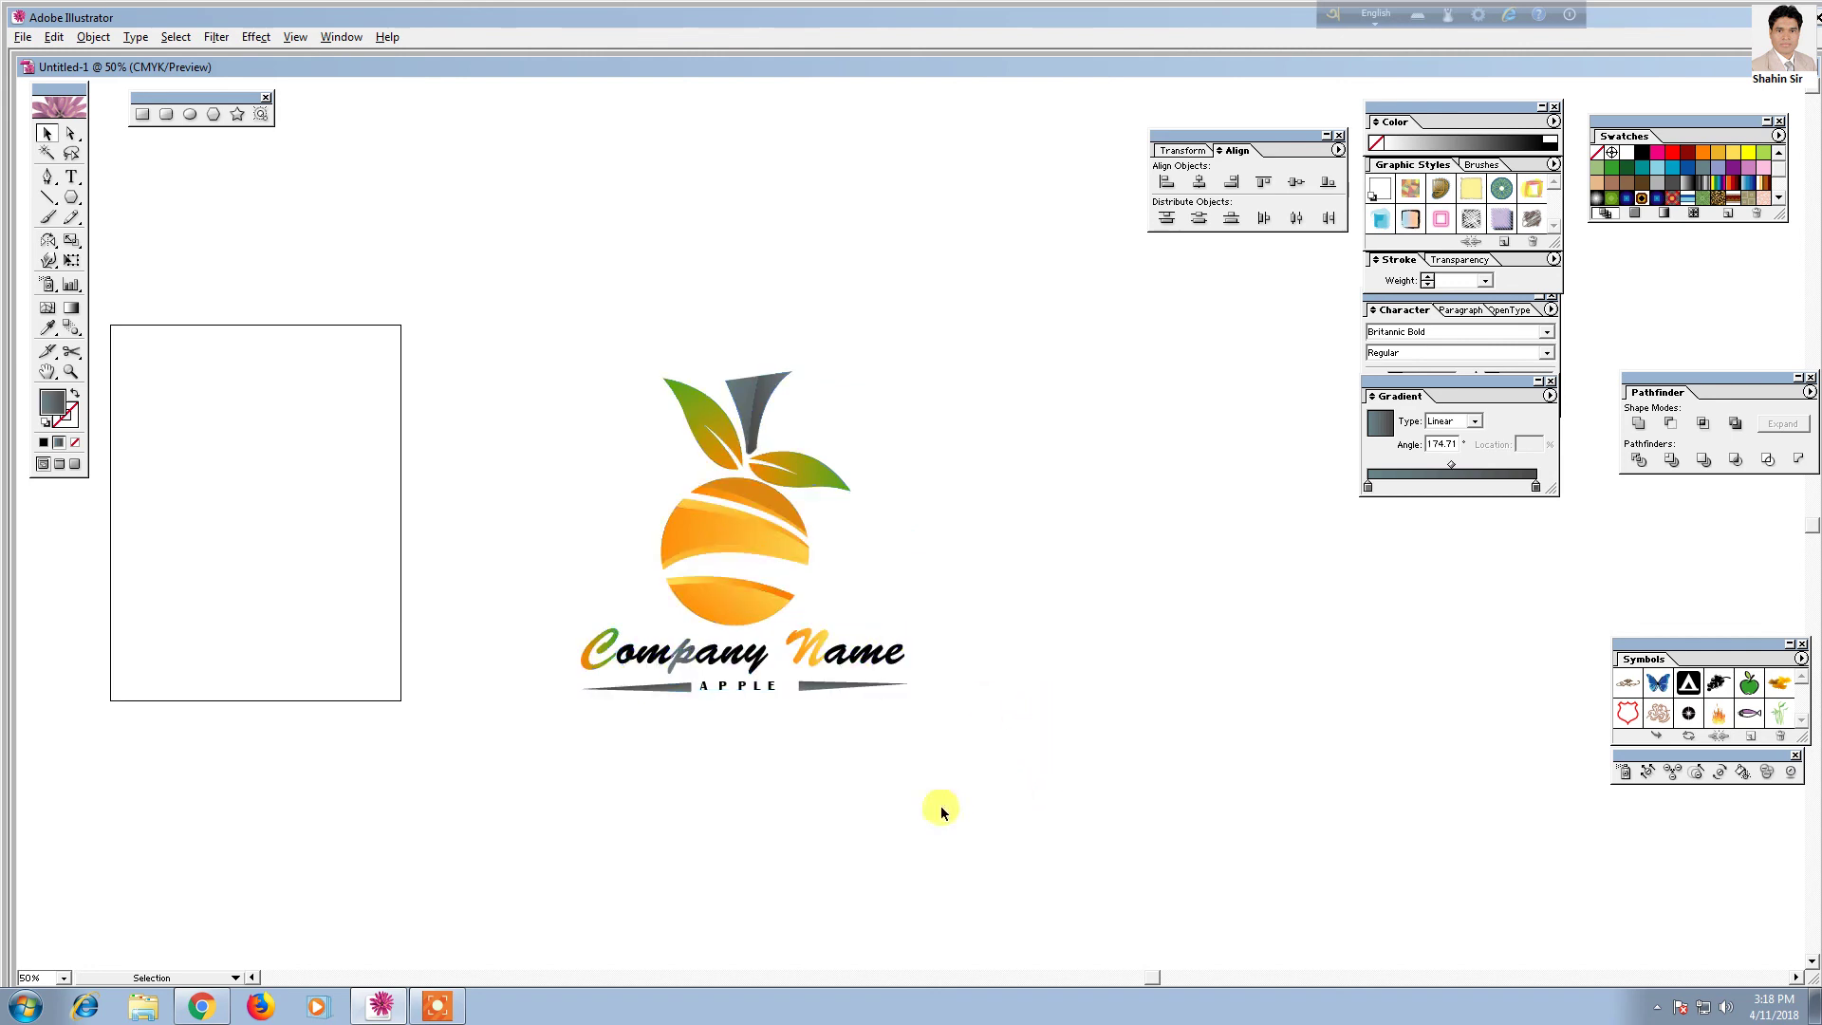
drag(877, 773, 1124, 776)
Move the whole logo to the left and reposition it on the page
drag(993, 576, 556, 558)
mouse_move(1091, 562)
mouse_down()
mouse_move(728, 572)
mouse_move(507, 519)
mouse_up()
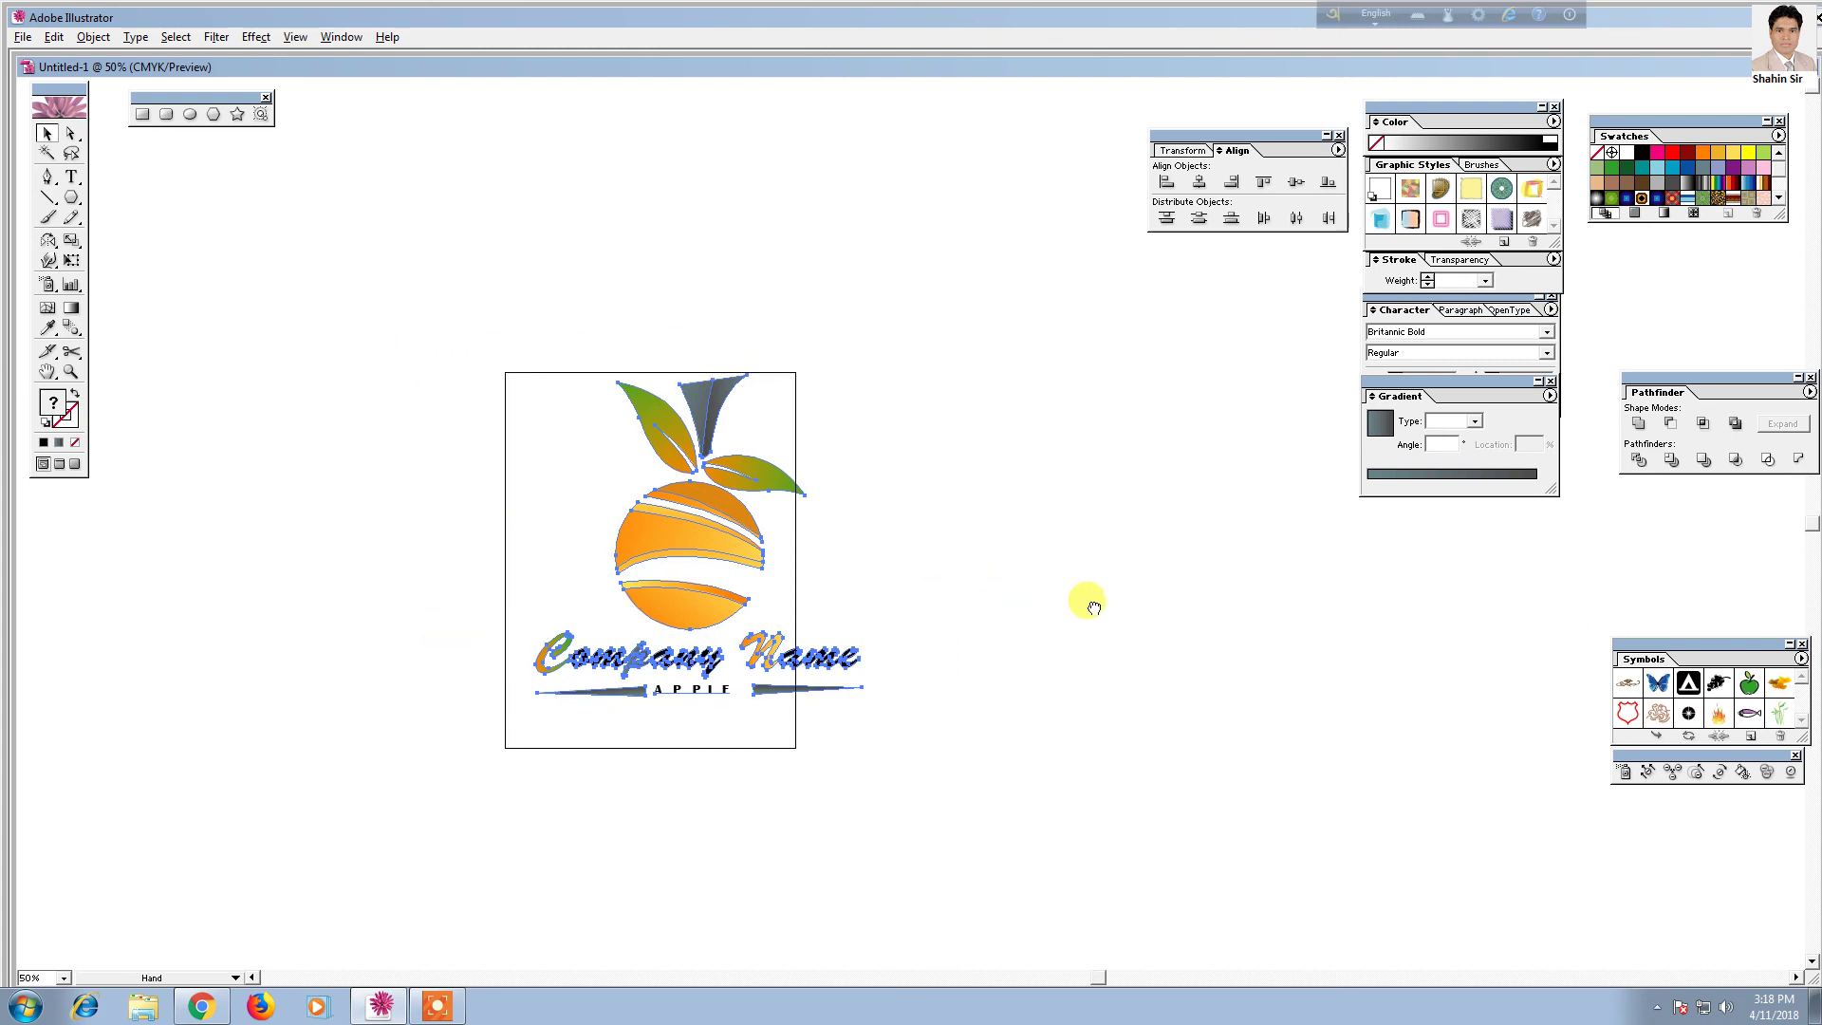
mouse_move(840, 522)
mouse_down()
mouse_move(571, 554)
mouse_move(626, 541)
mouse_move(793, 578)
mouse_move(1188, 591)
mouse_move(741, 573)
mouse_move(624, 619)
mouse_up()
drag(464, 564, 651, 600)
click(911, 754)
Pan the view to bring the empty artboard into sight
click(744, 508)
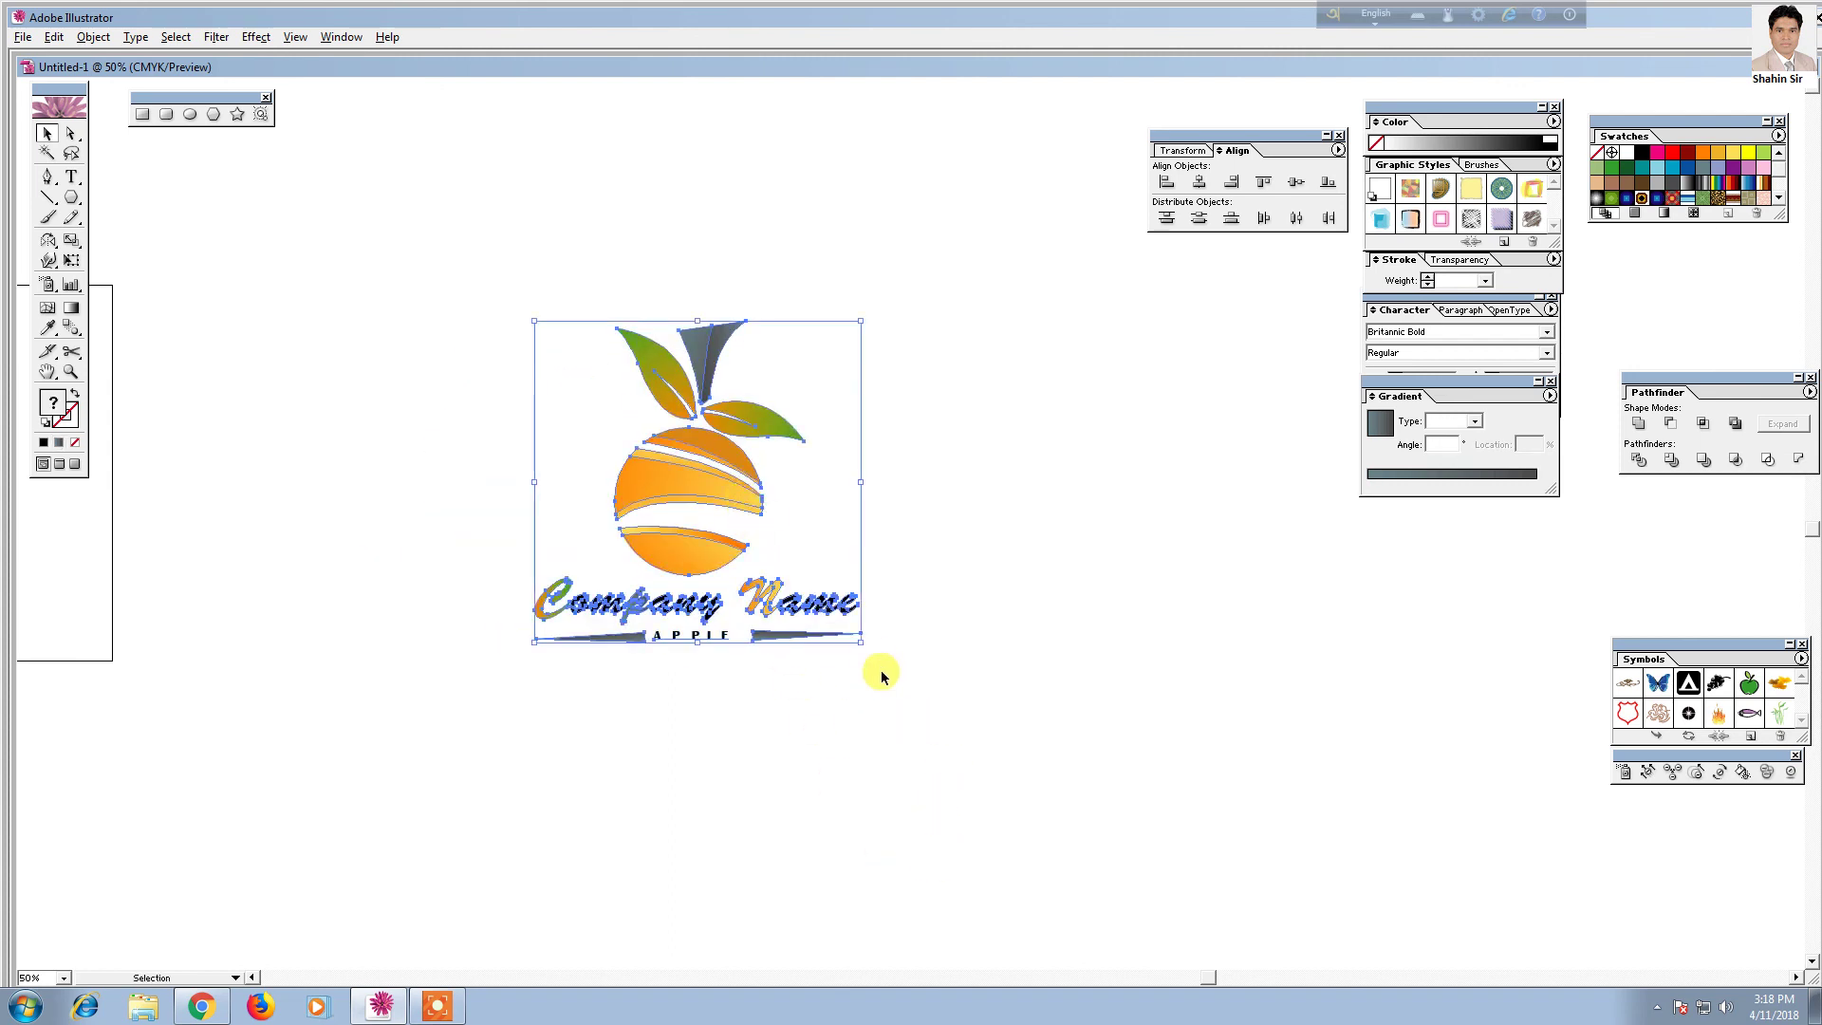
click(886, 753)
drag(772, 760, 1275, 811)
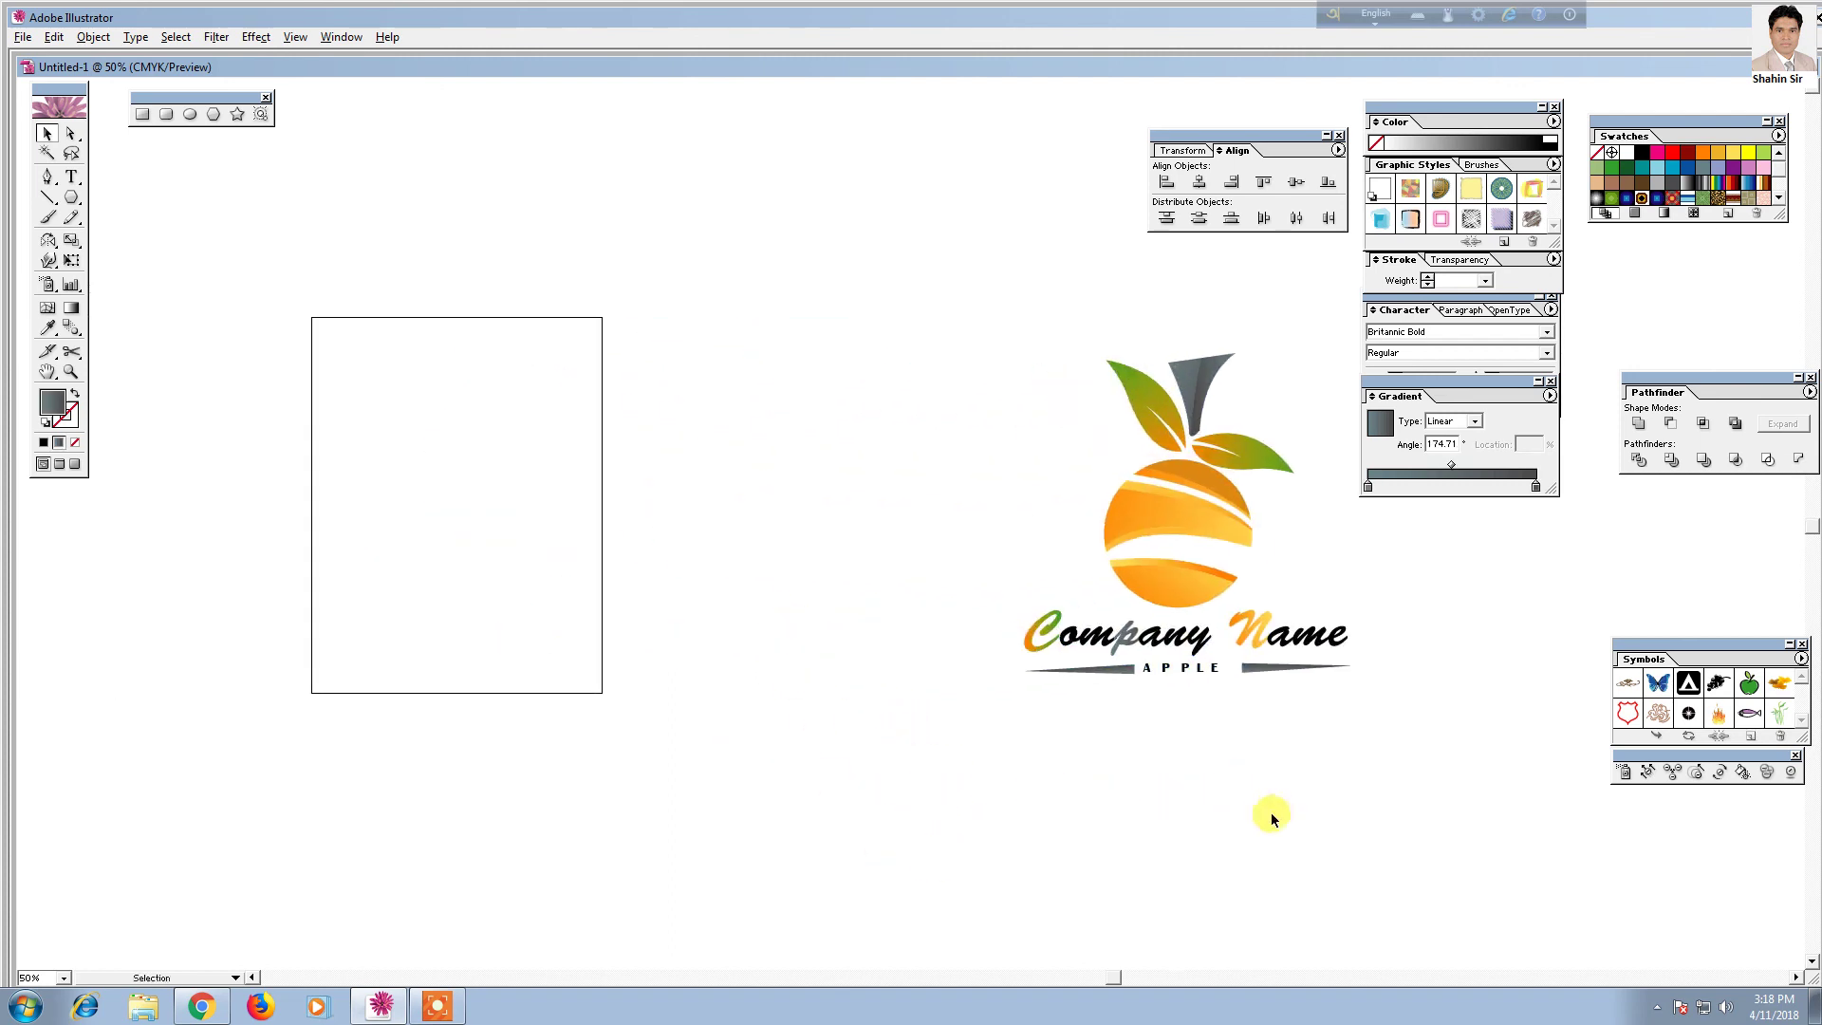
Draw a square rectangle covering the artboard
click(142, 114)
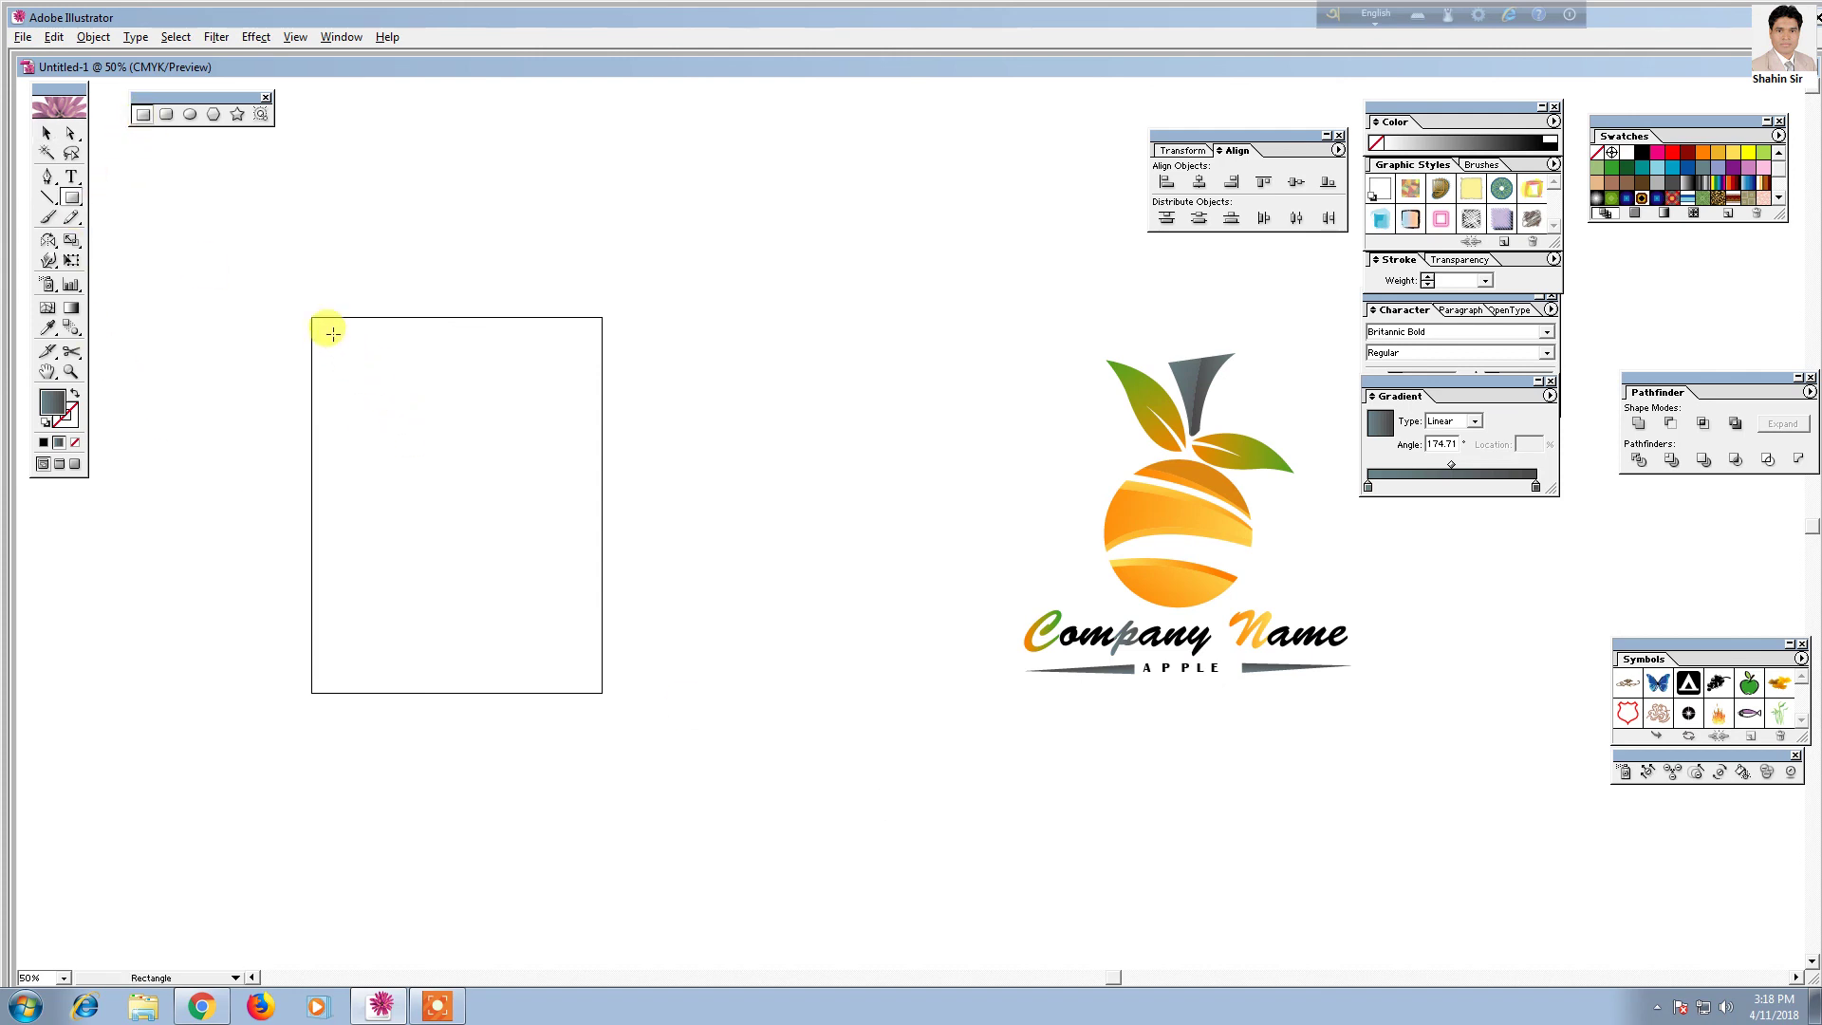
drag(312, 302, 625, 706)
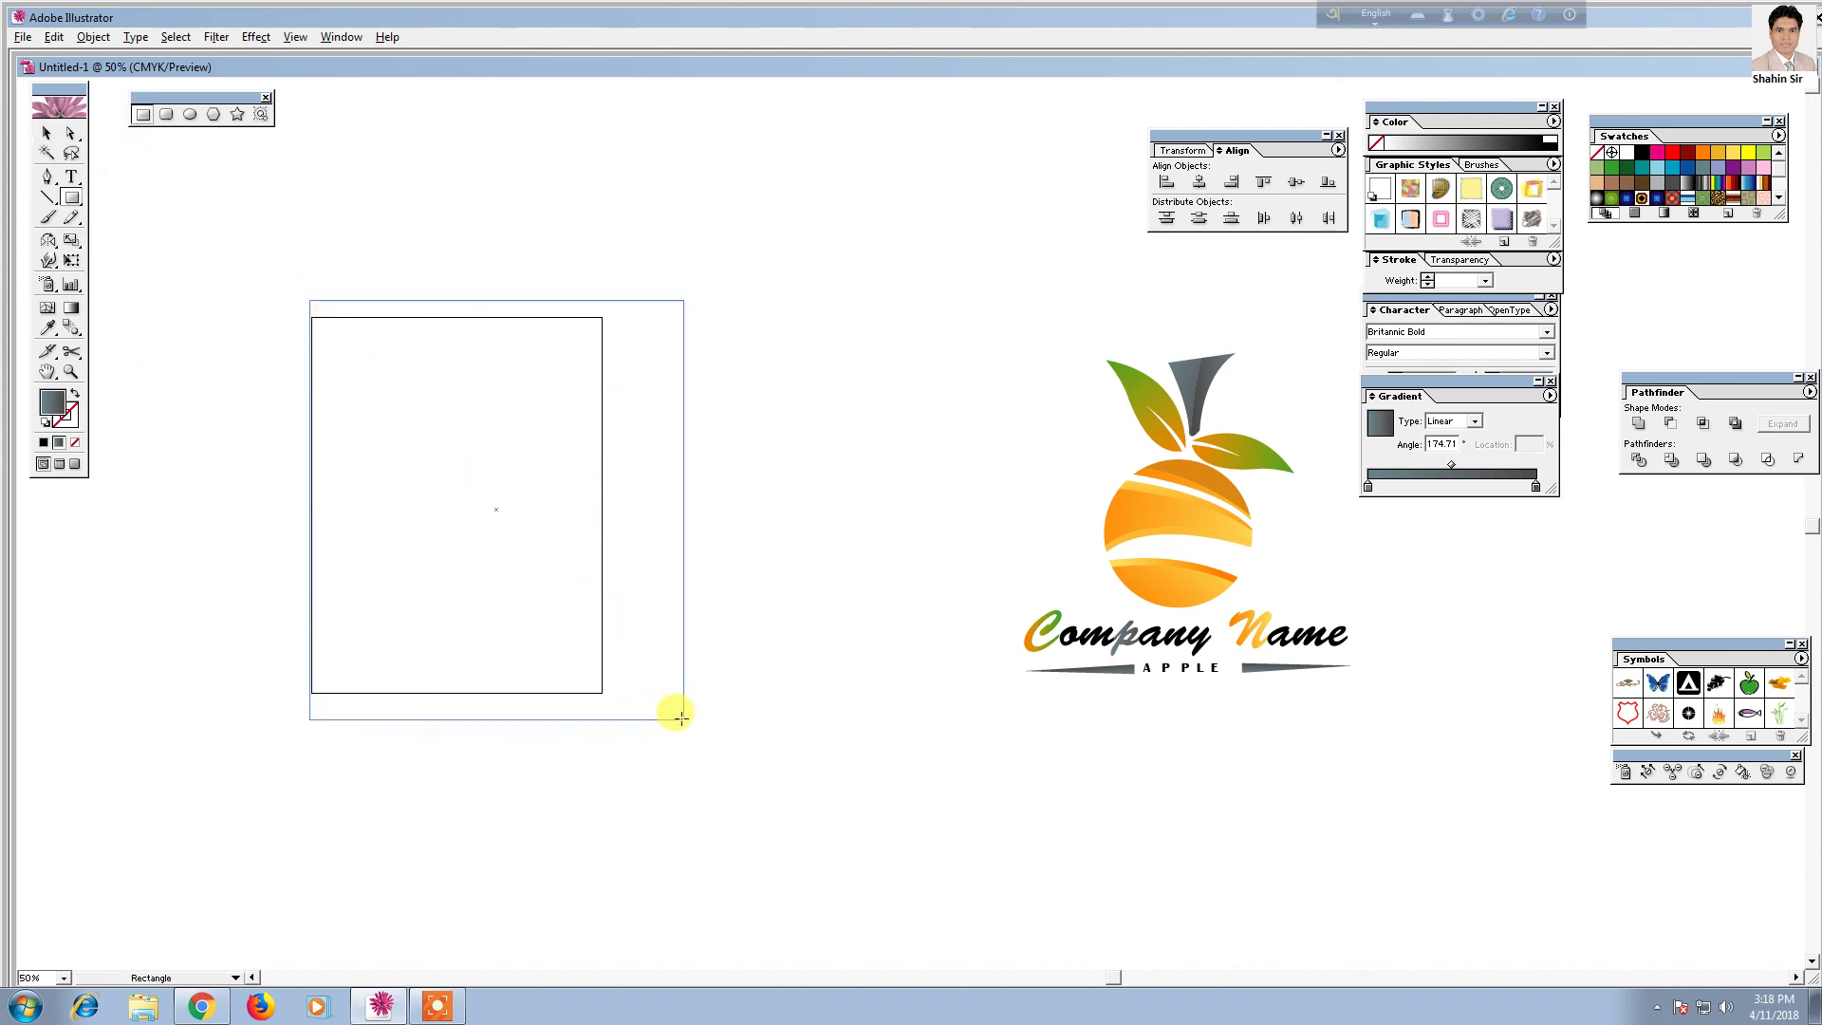
drag(625, 707, 715, 699)
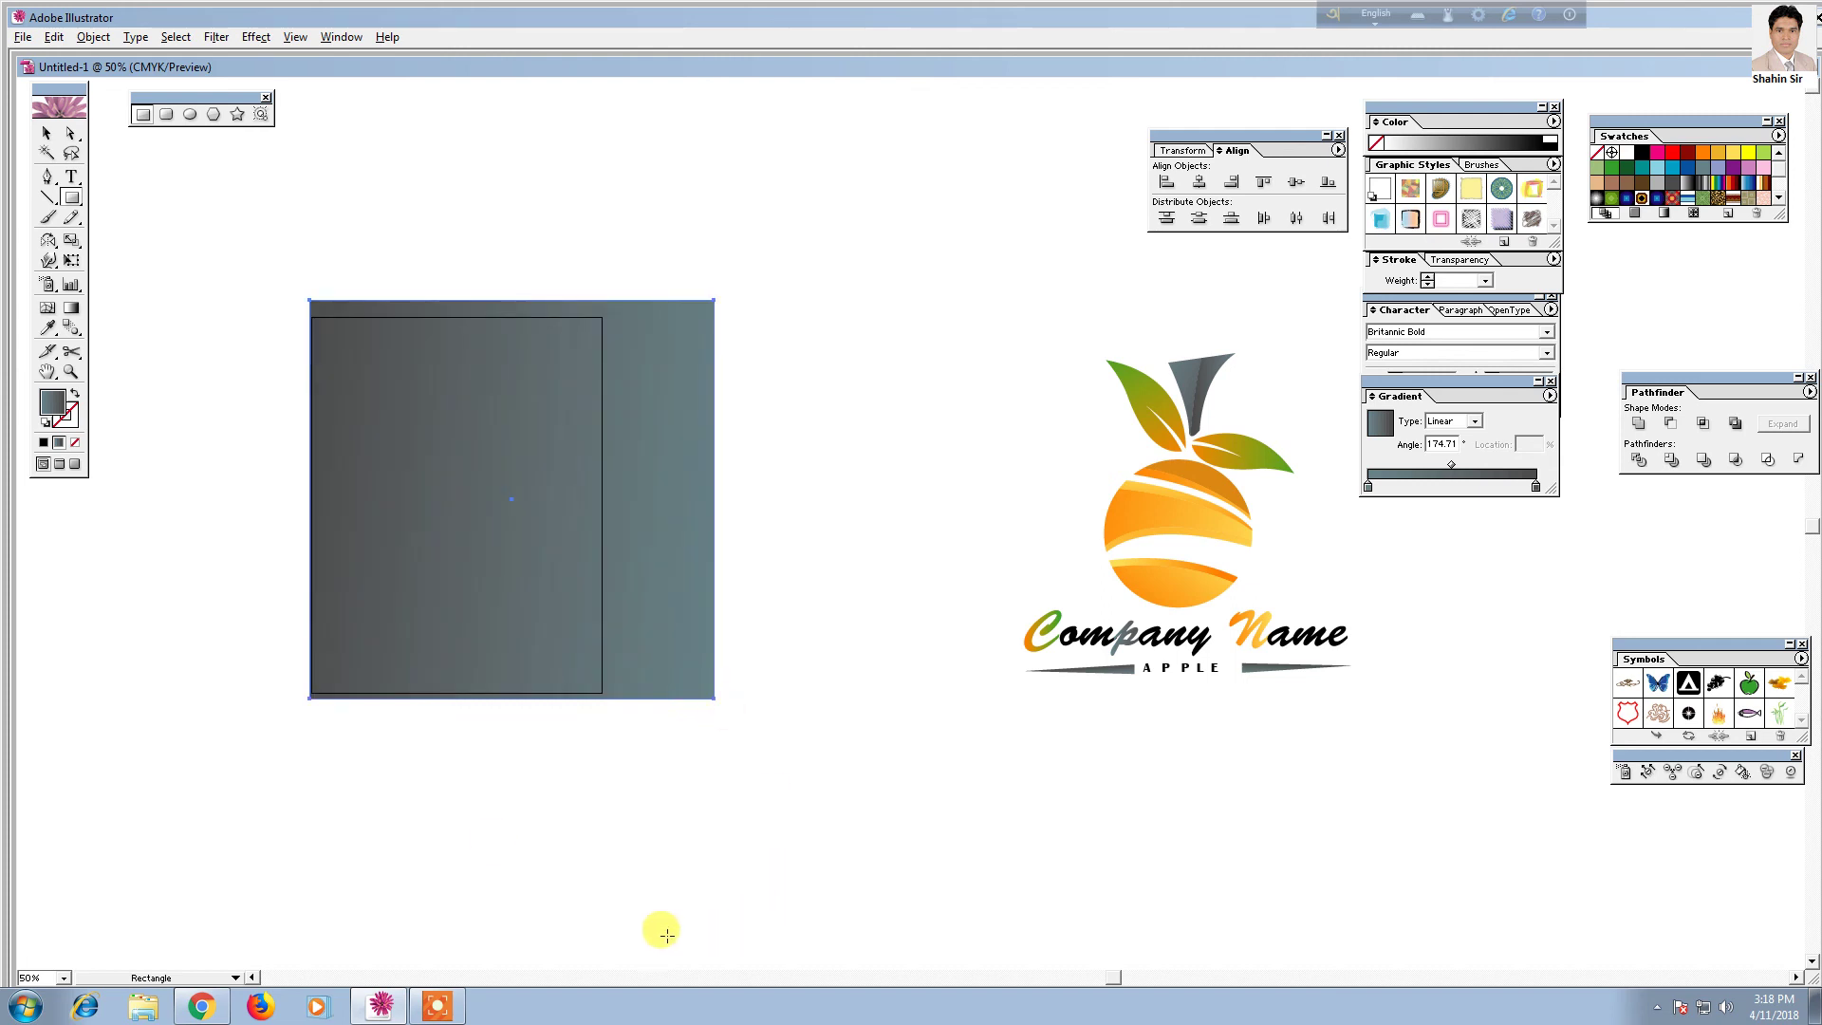
click(47, 134)
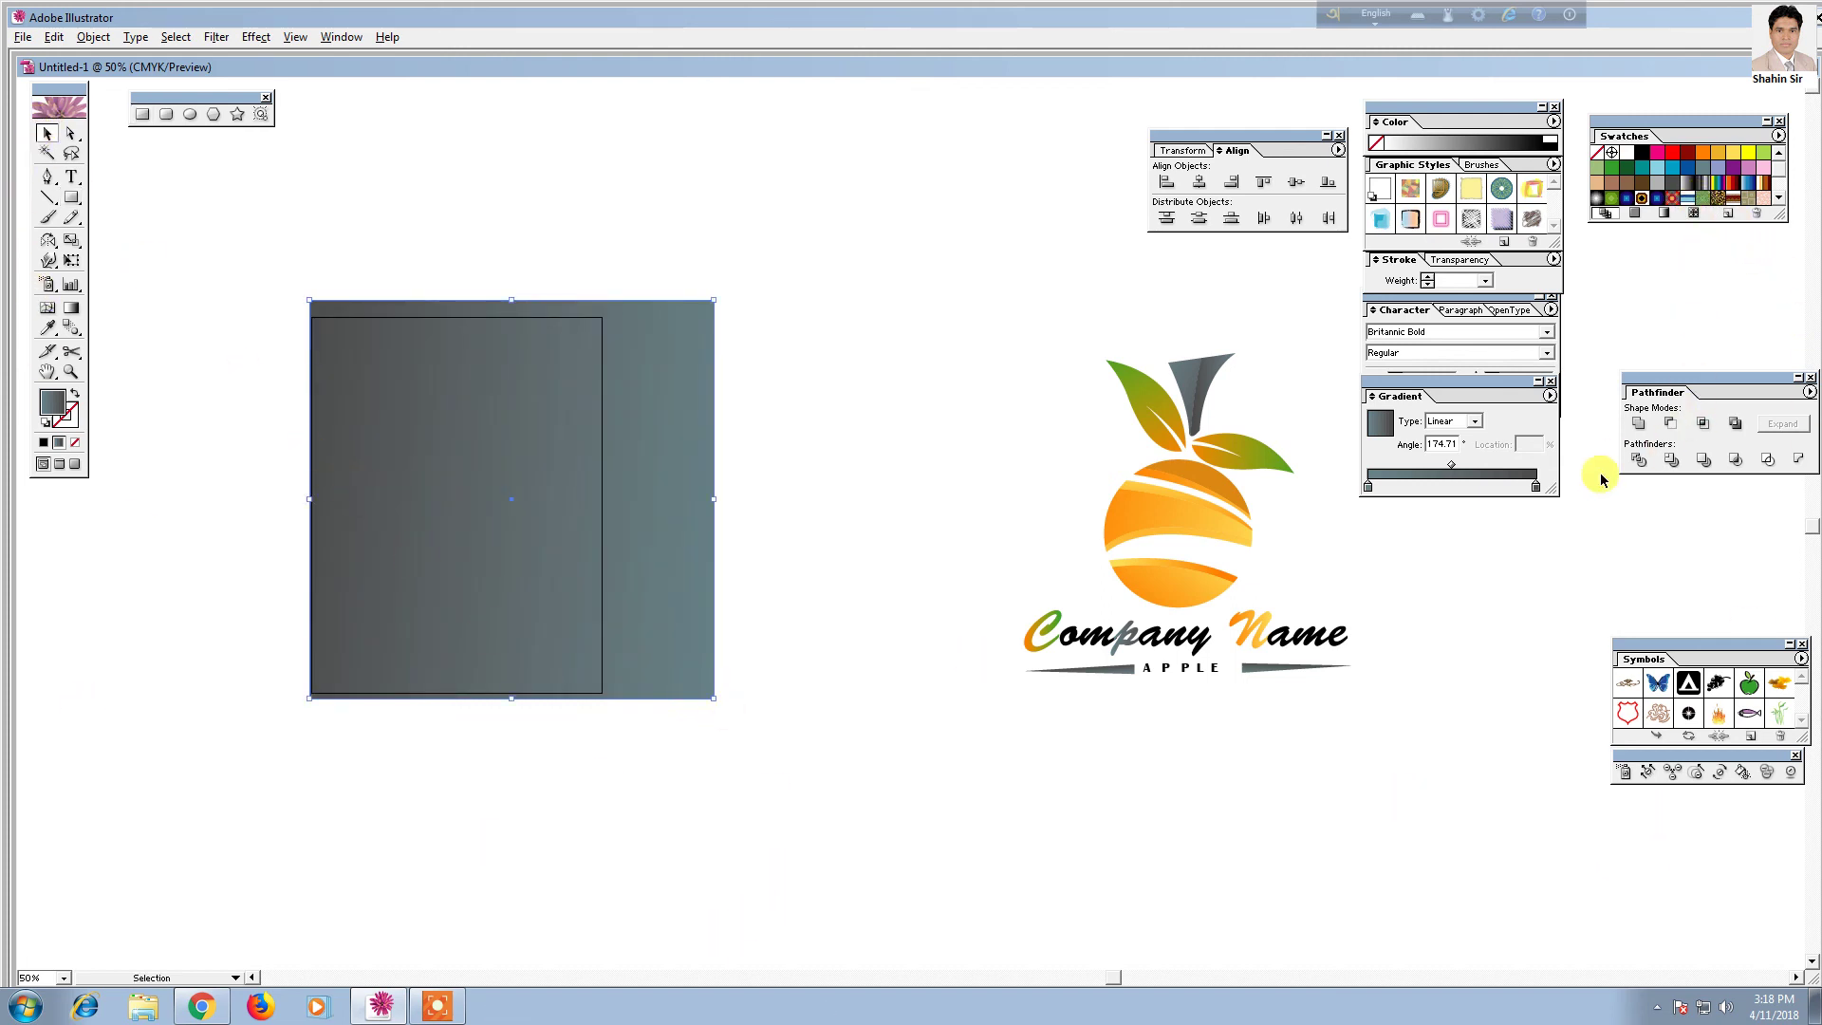
Give the square a pink-to-light-blue radial gradient with a wider blue centre, and drag the logo onto it
drag(1749, 174, 1535, 486)
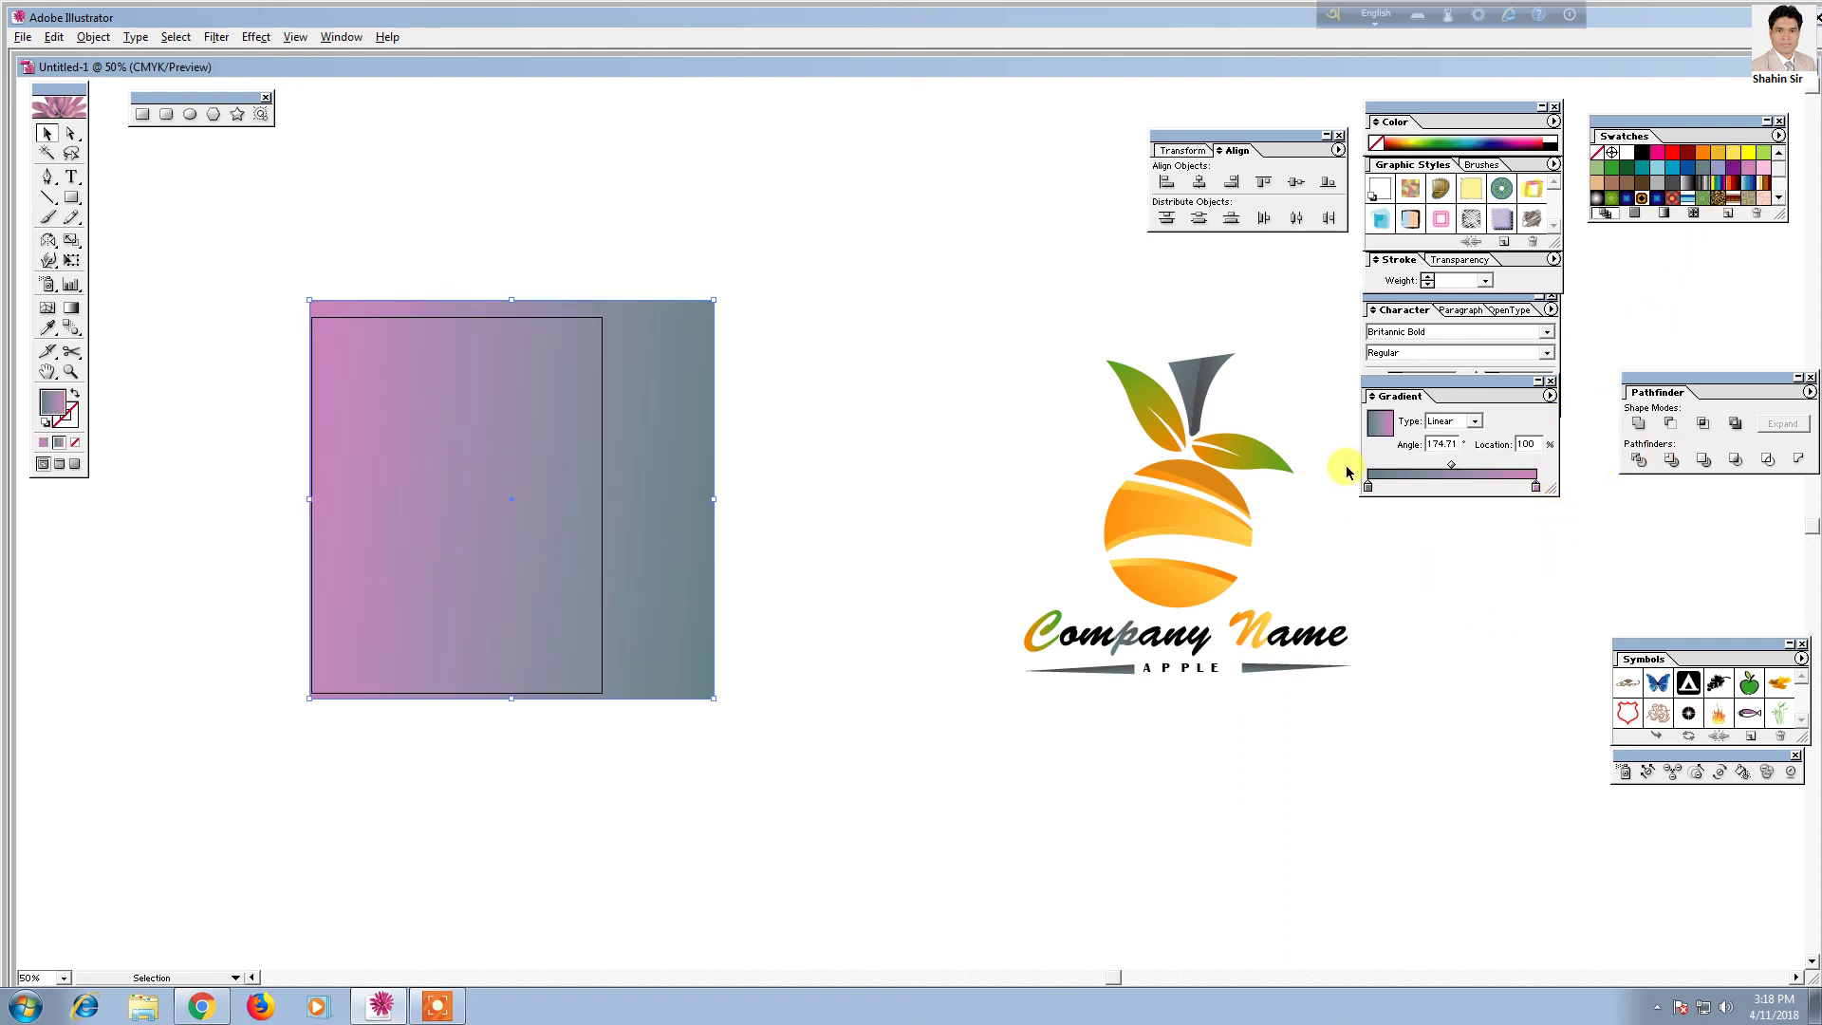
drag(1659, 174, 1369, 489)
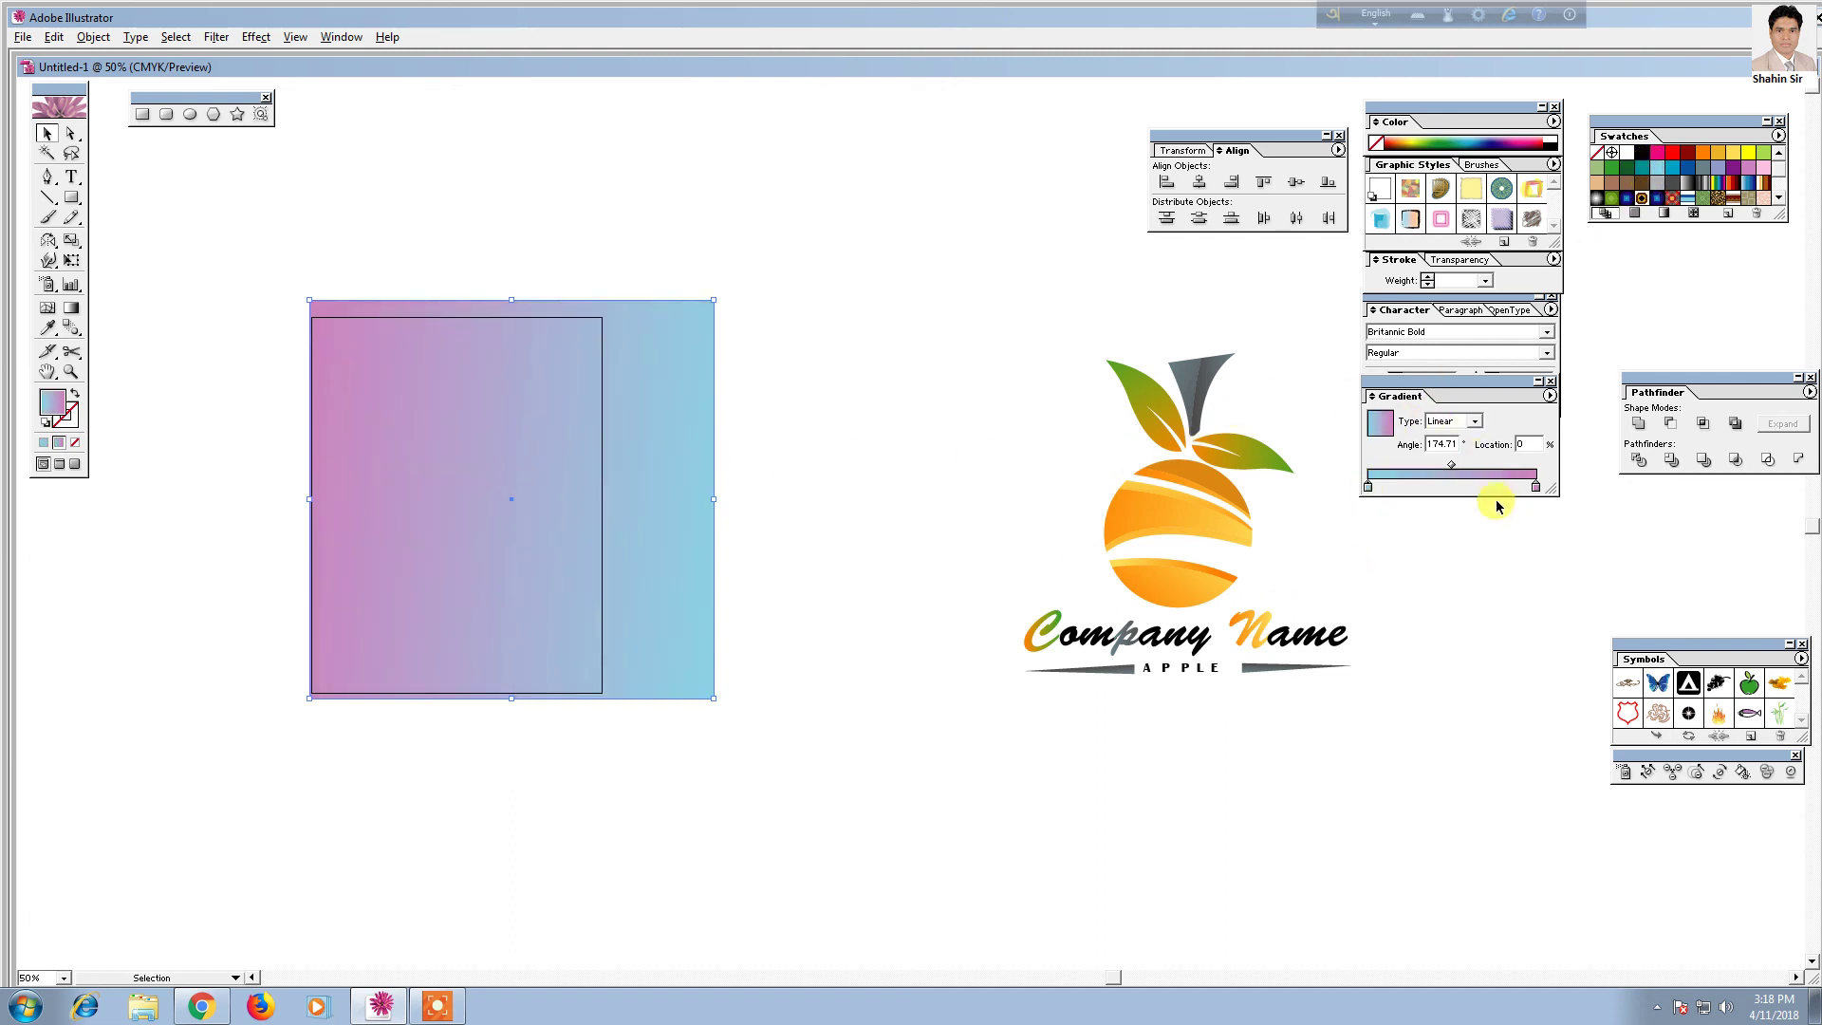
click(1474, 420)
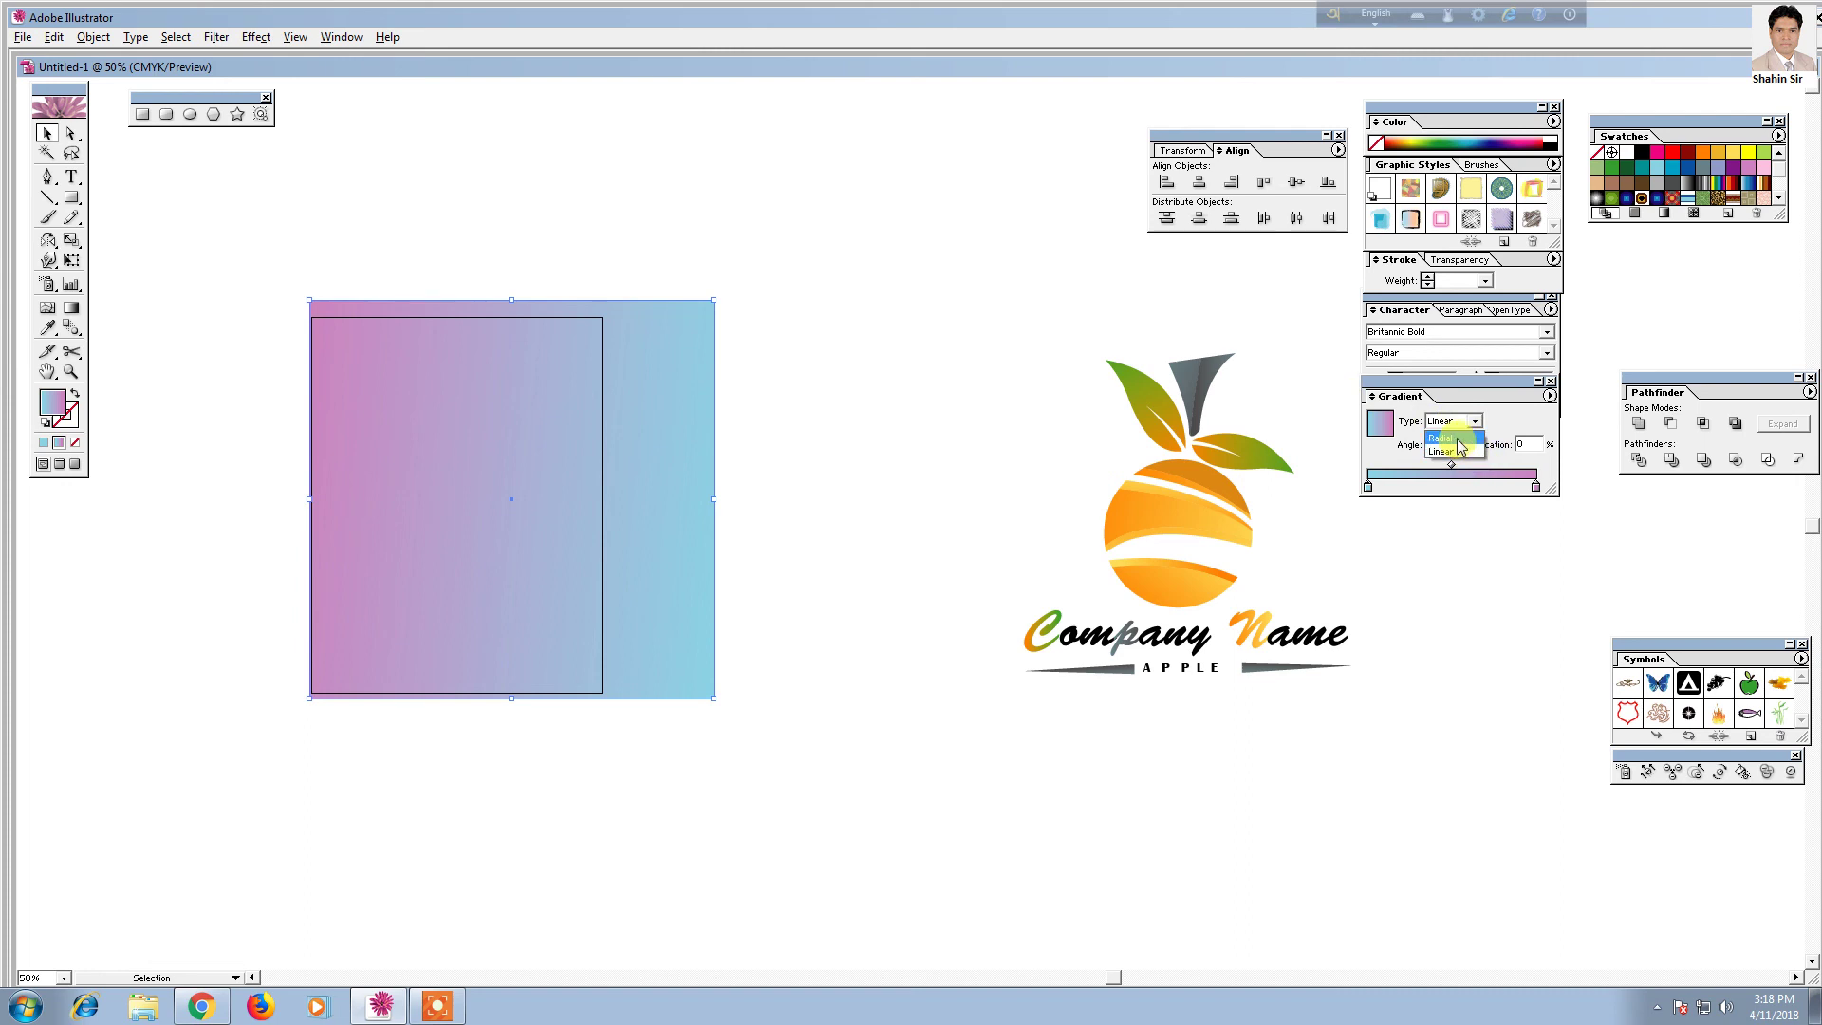
click(1457, 439)
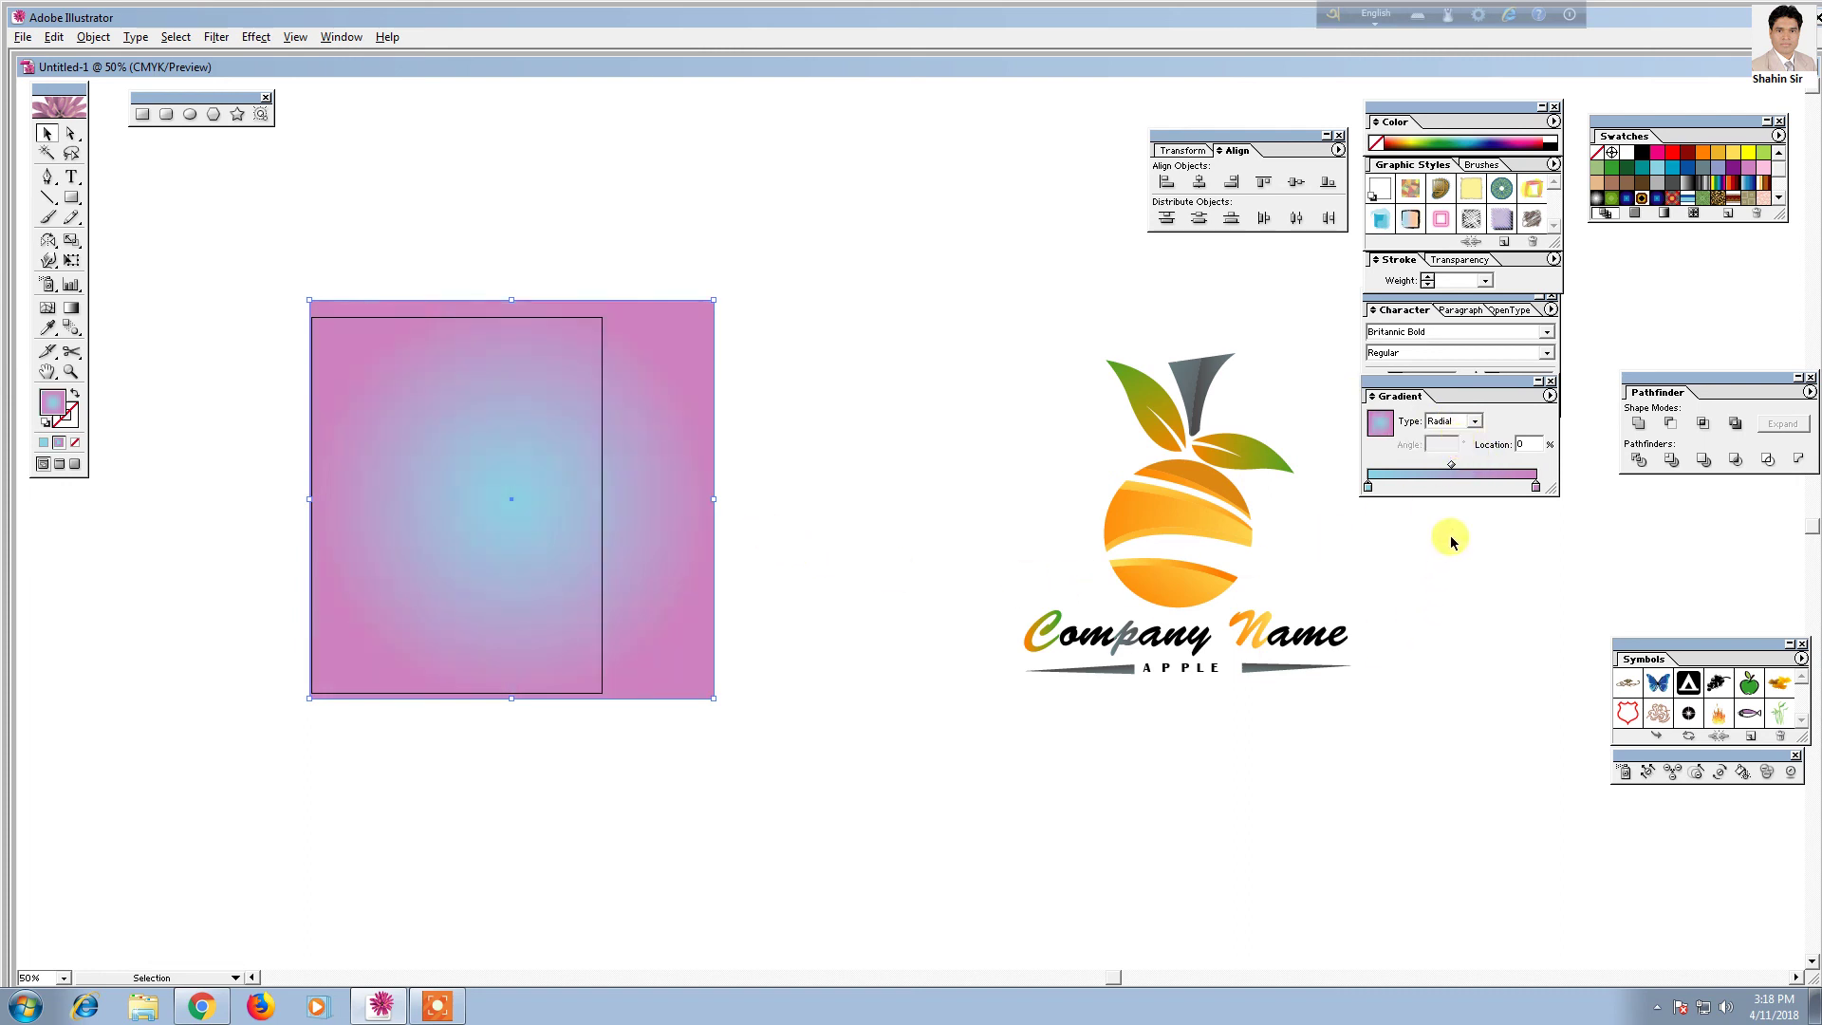
drag(1454, 469, 1512, 465)
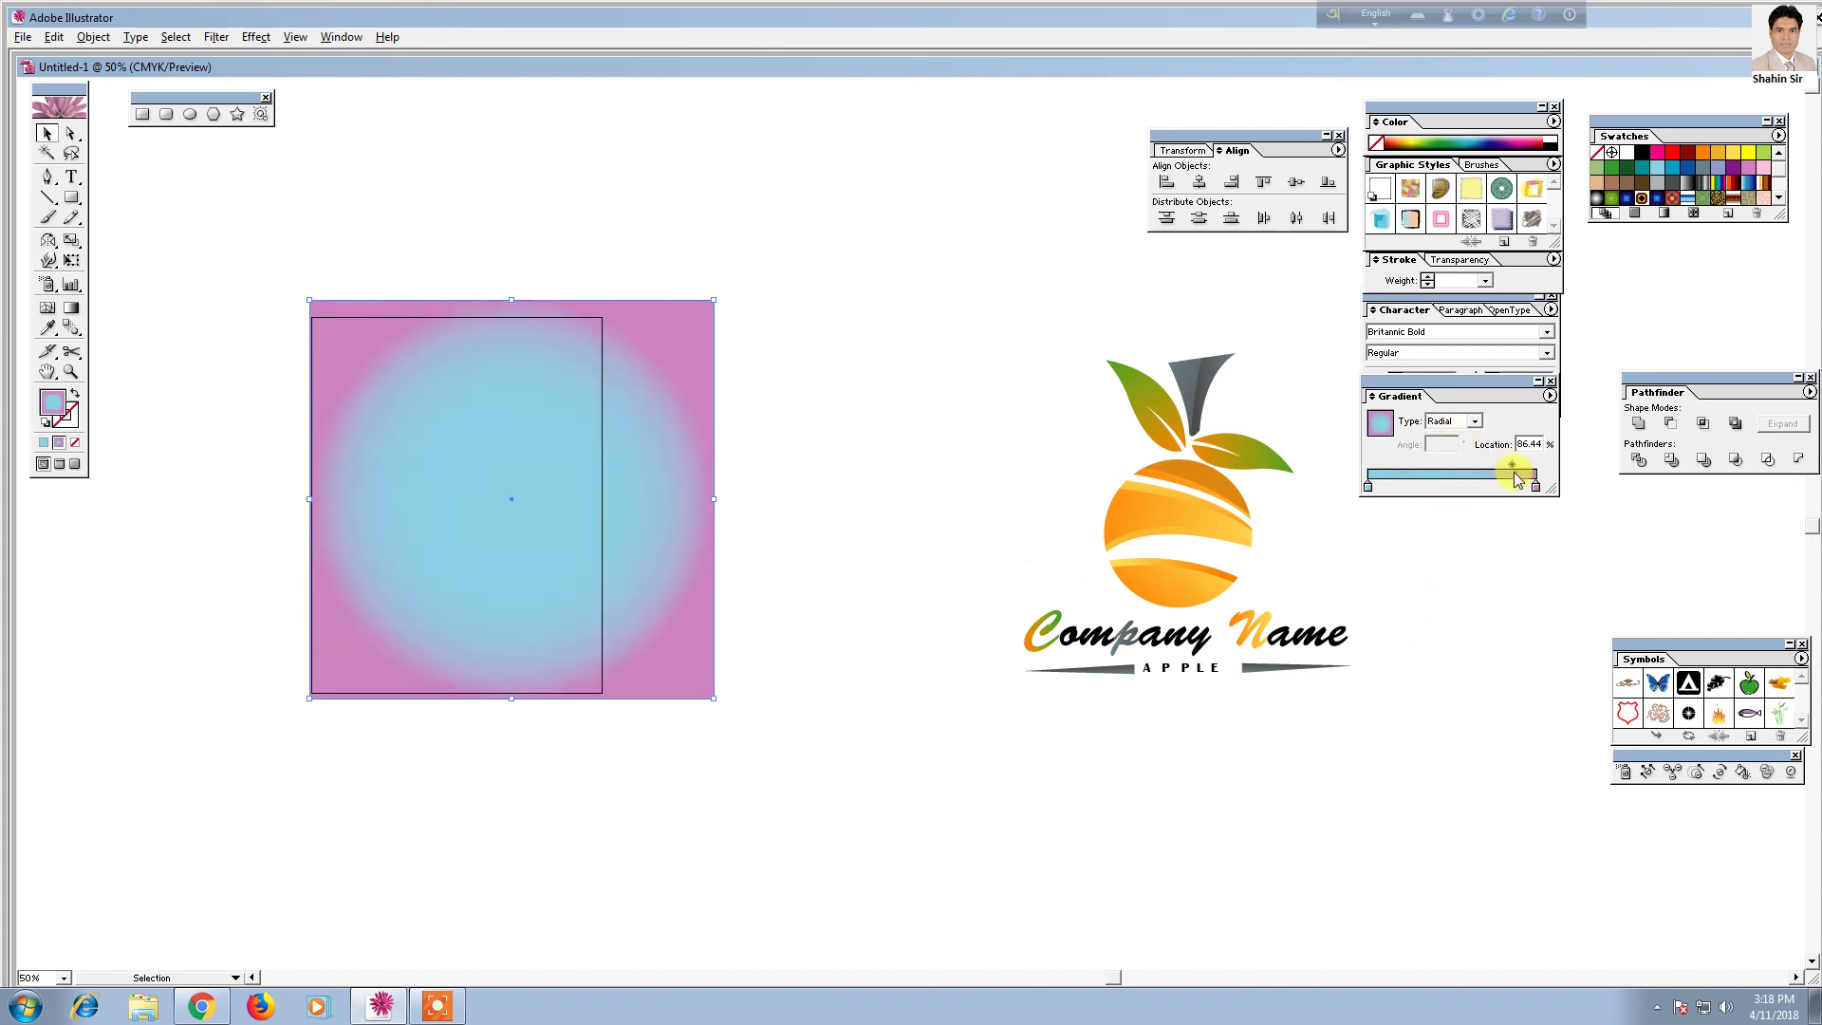
mouse_move(1147, 514)
mouse_down()
mouse_move(1088, 525)
mouse_move(533, 468)
mouse_up()
click(641, 540)
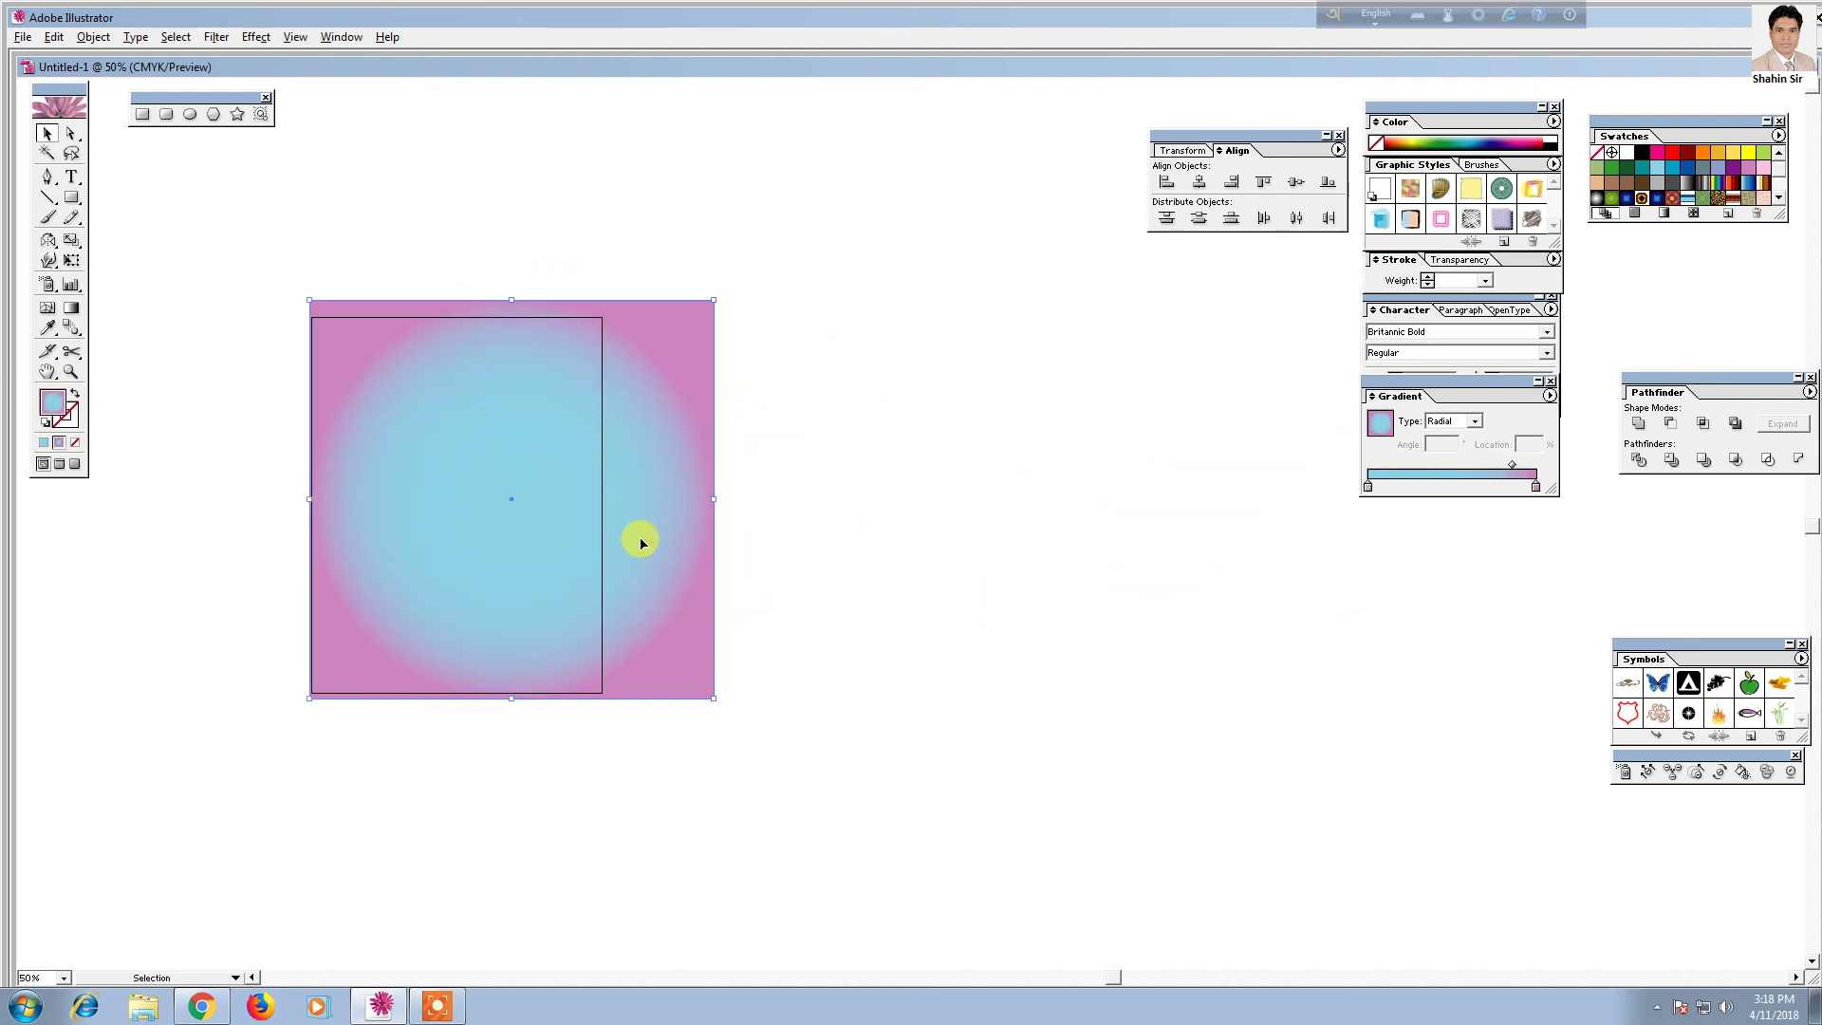
Send the gradient square to the back and shrink the apple logo to fit inside it
right_click(641, 542)
mouse_move(720, 738)
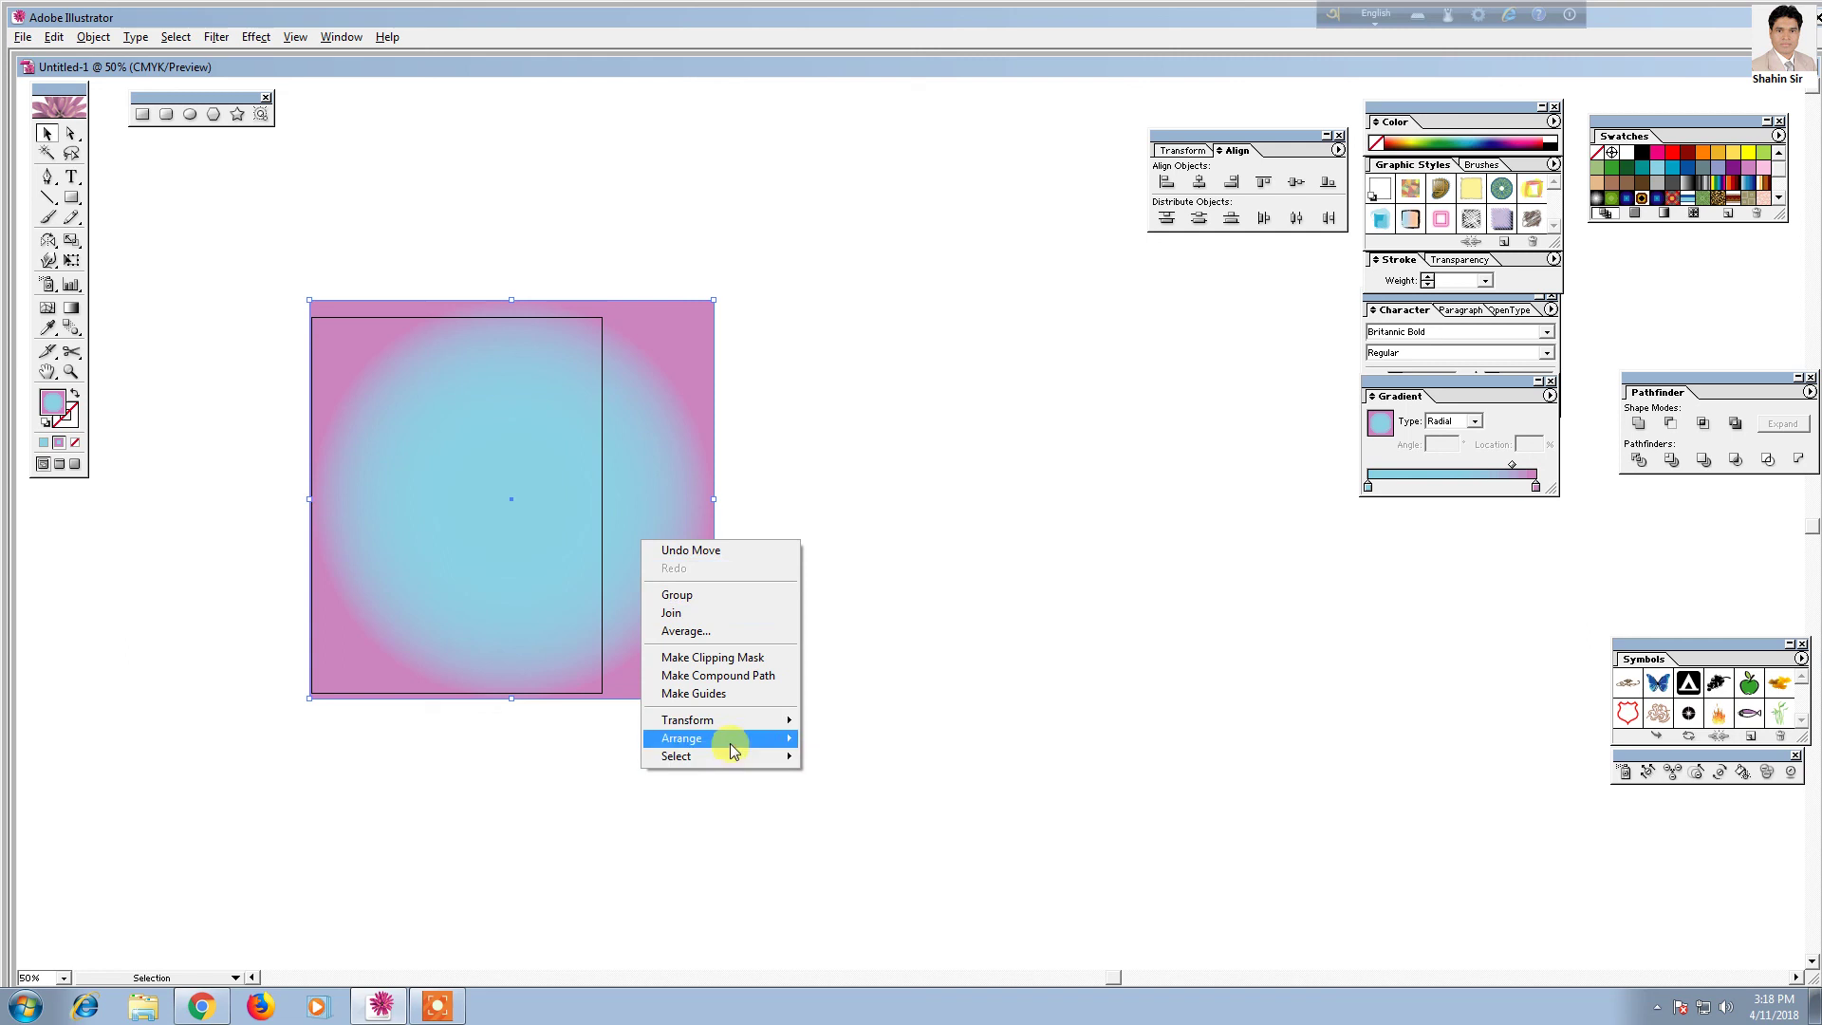
click(840, 792)
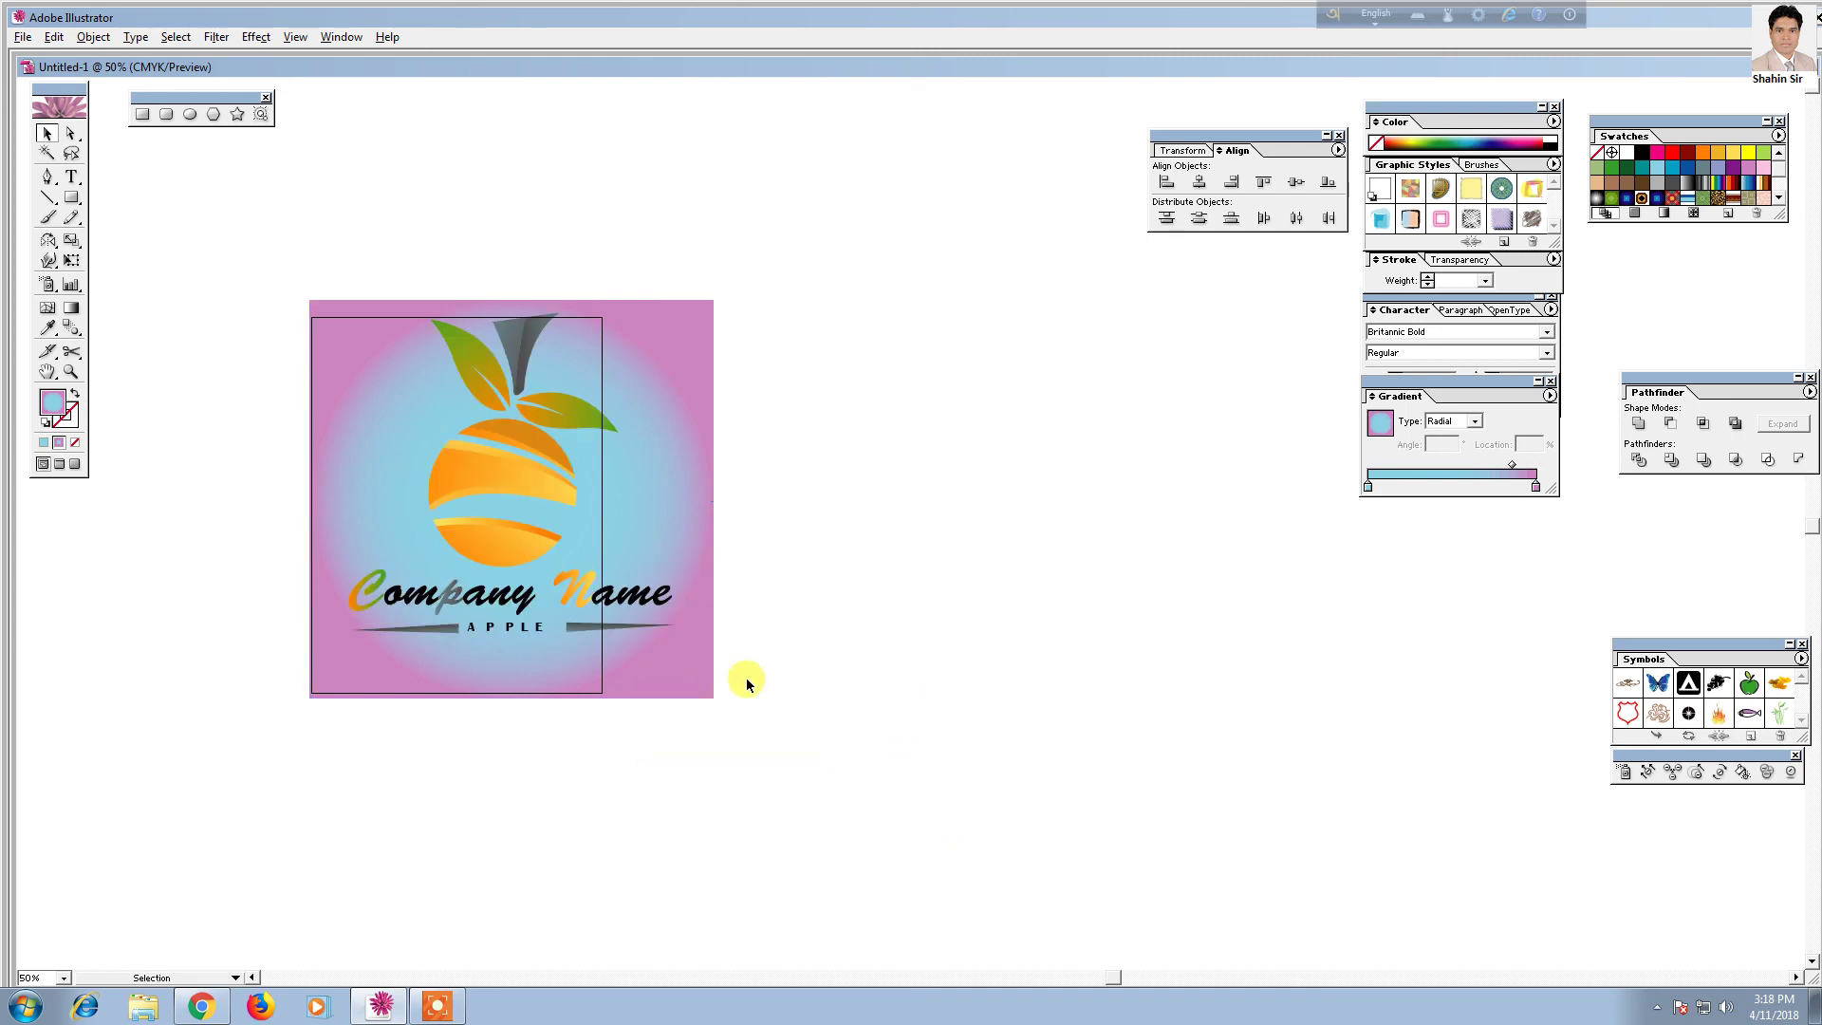
shift+click(569, 468)
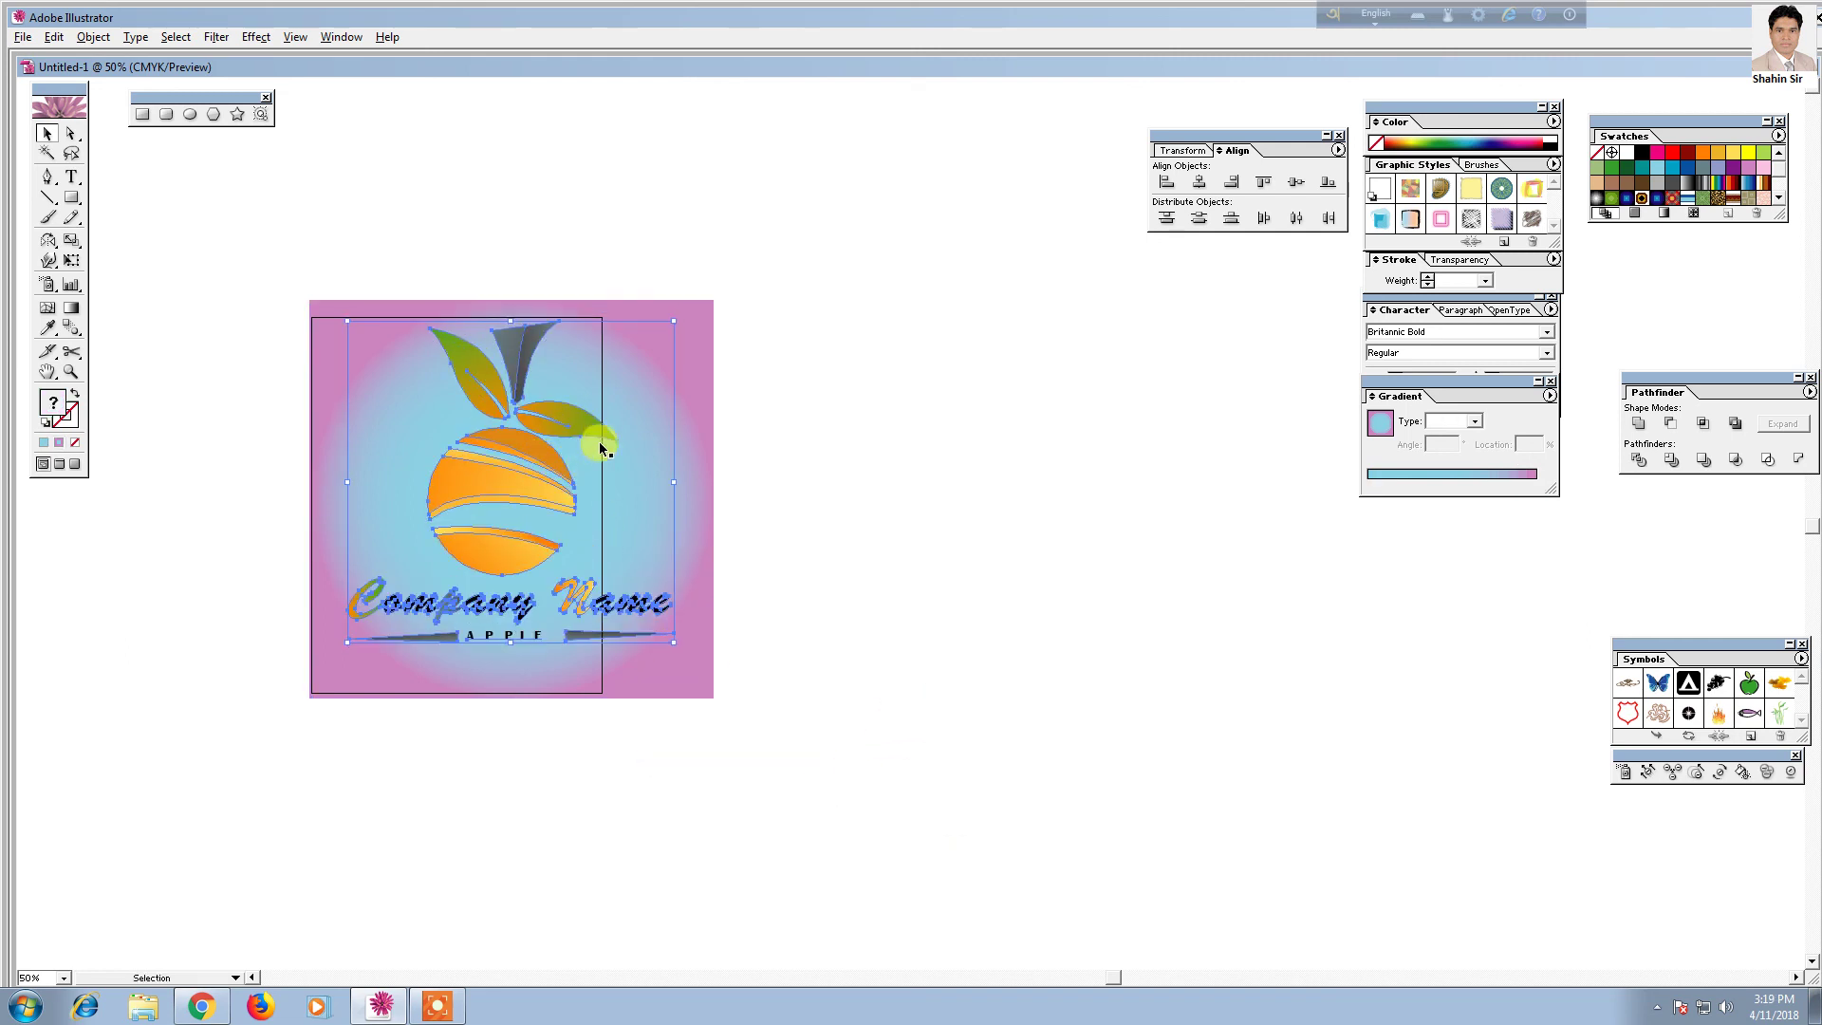
drag(674, 321, 658, 359)
Group the logo with the gradient square and move the group beside the artboard
drag(234, 370, 634, 613)
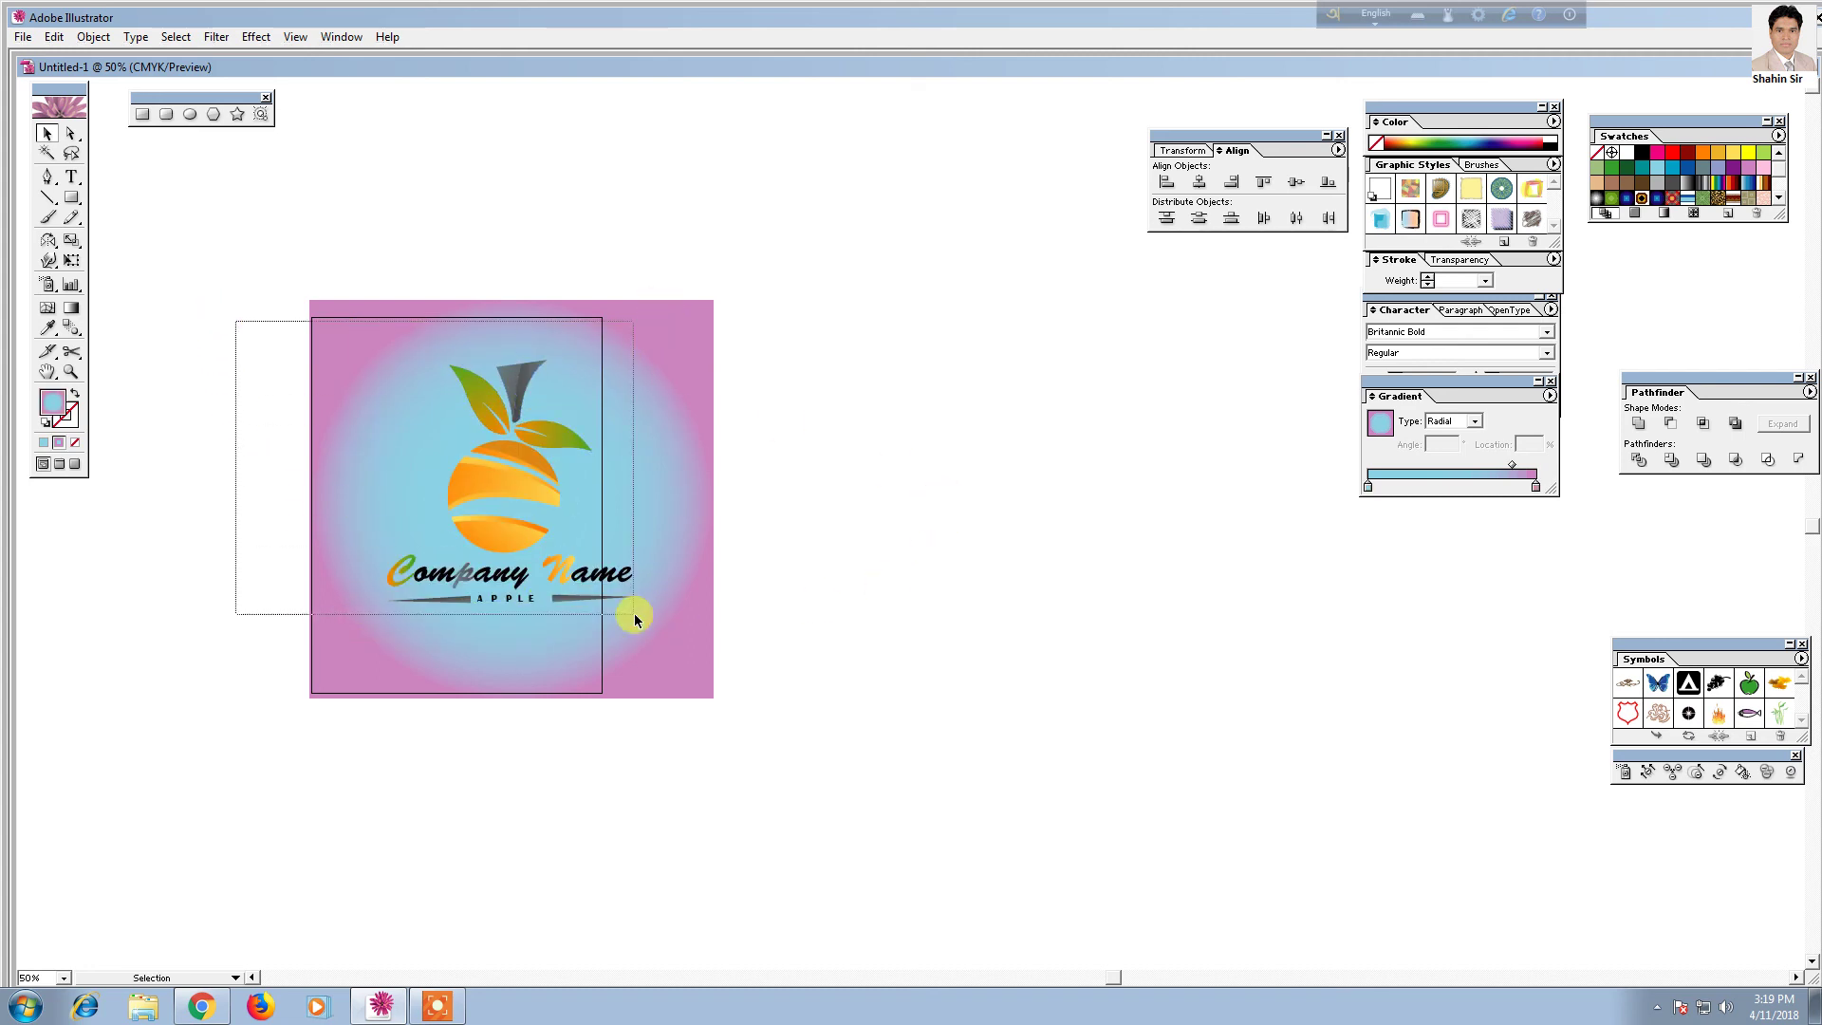
right_click(497, 540)
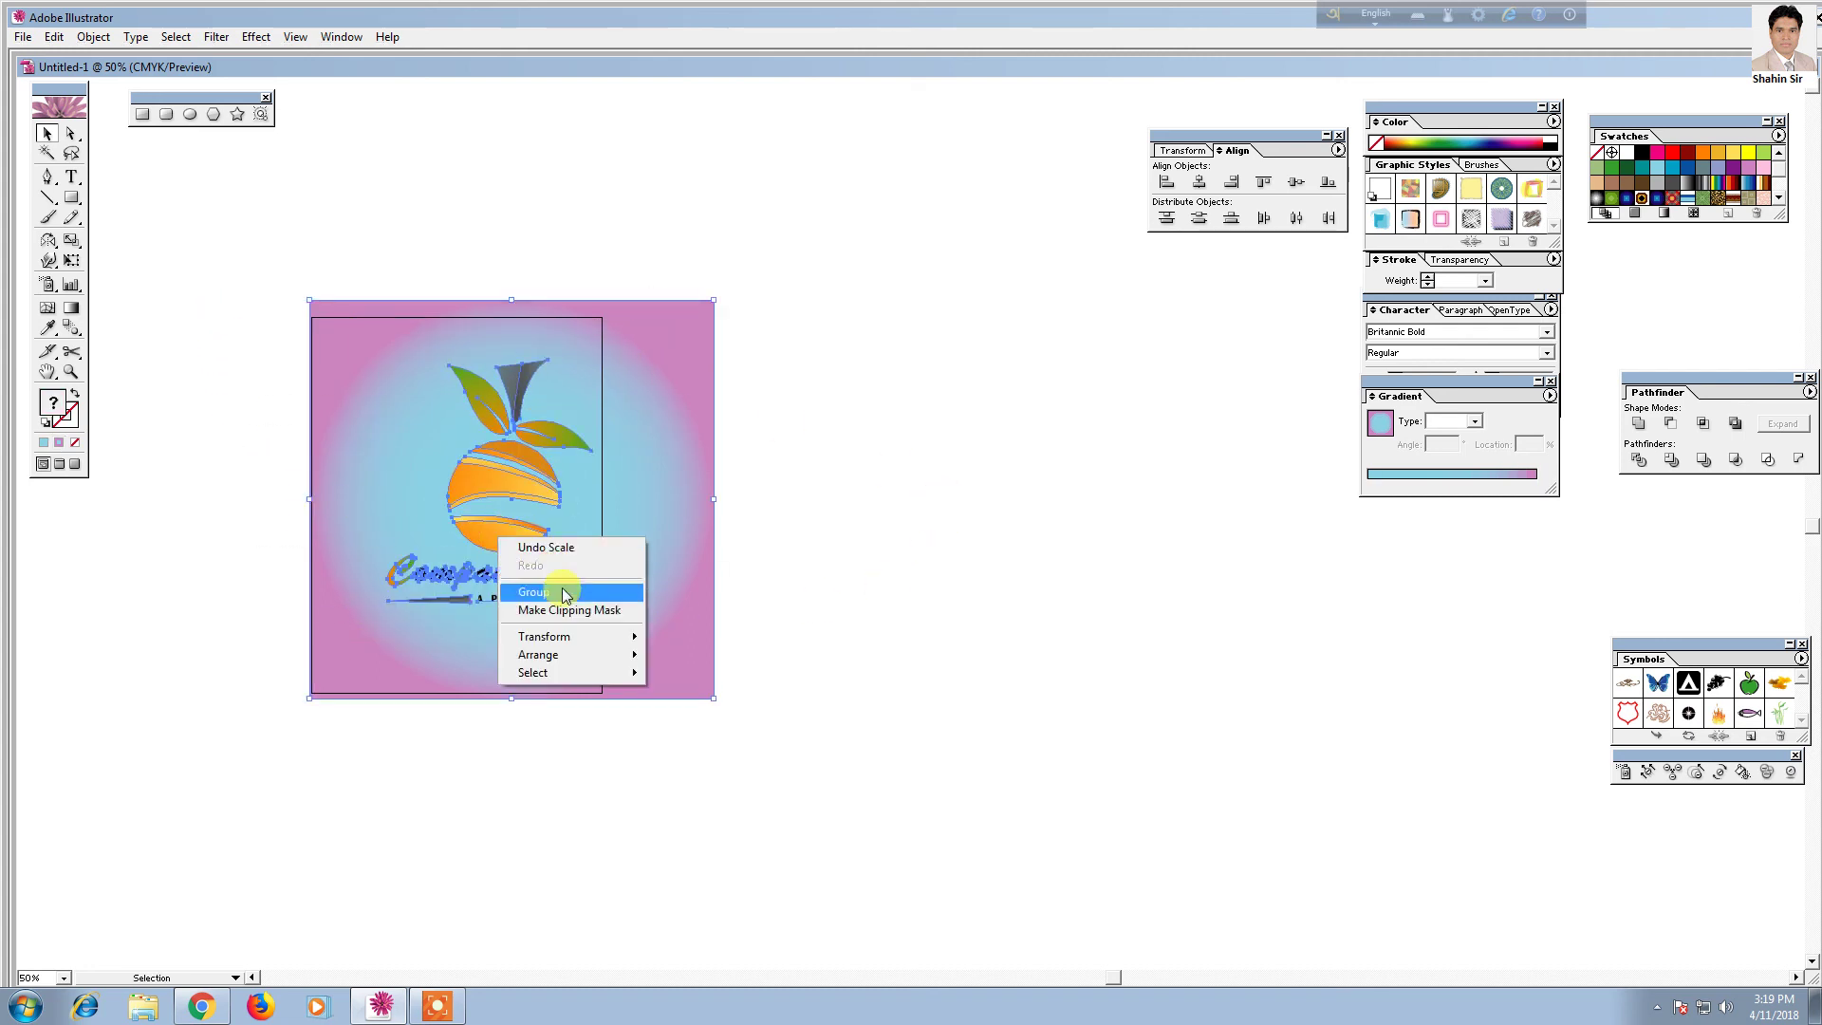
click(555, 596)
drag(493, 613, 955, 700)
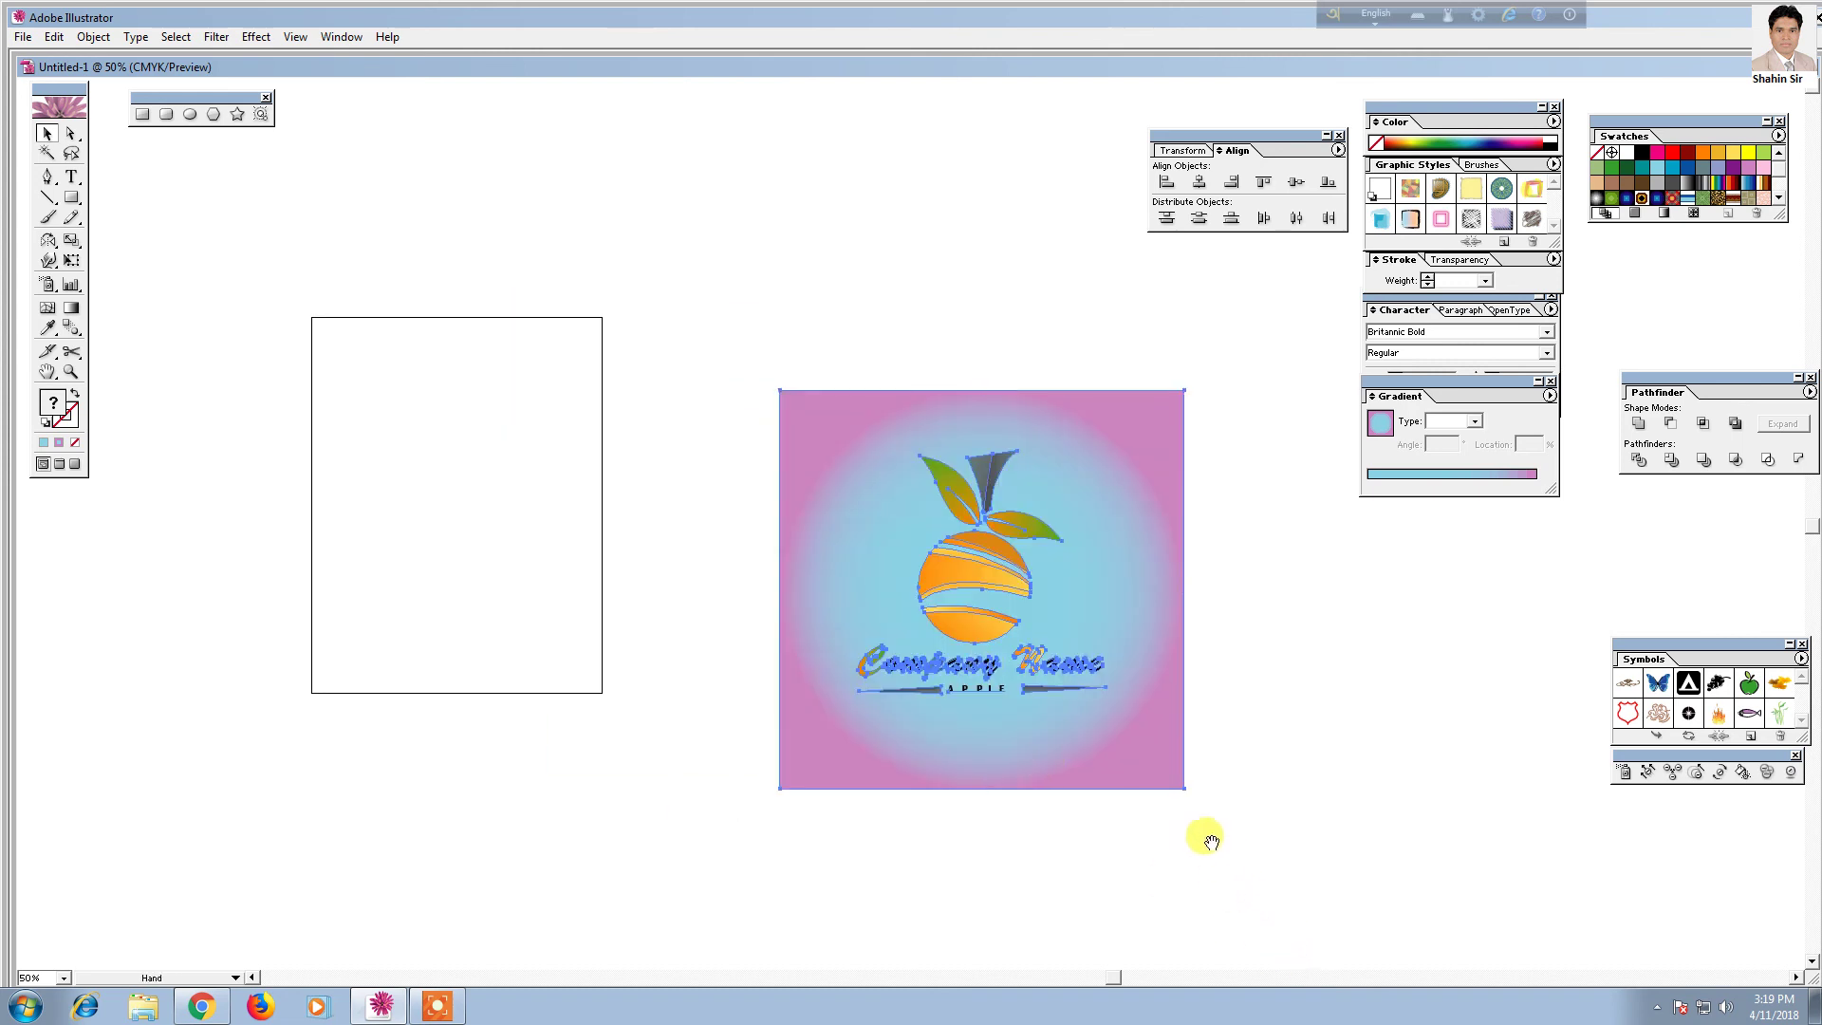
drag(1215, 834, 873, 752)
click(1048, 725)
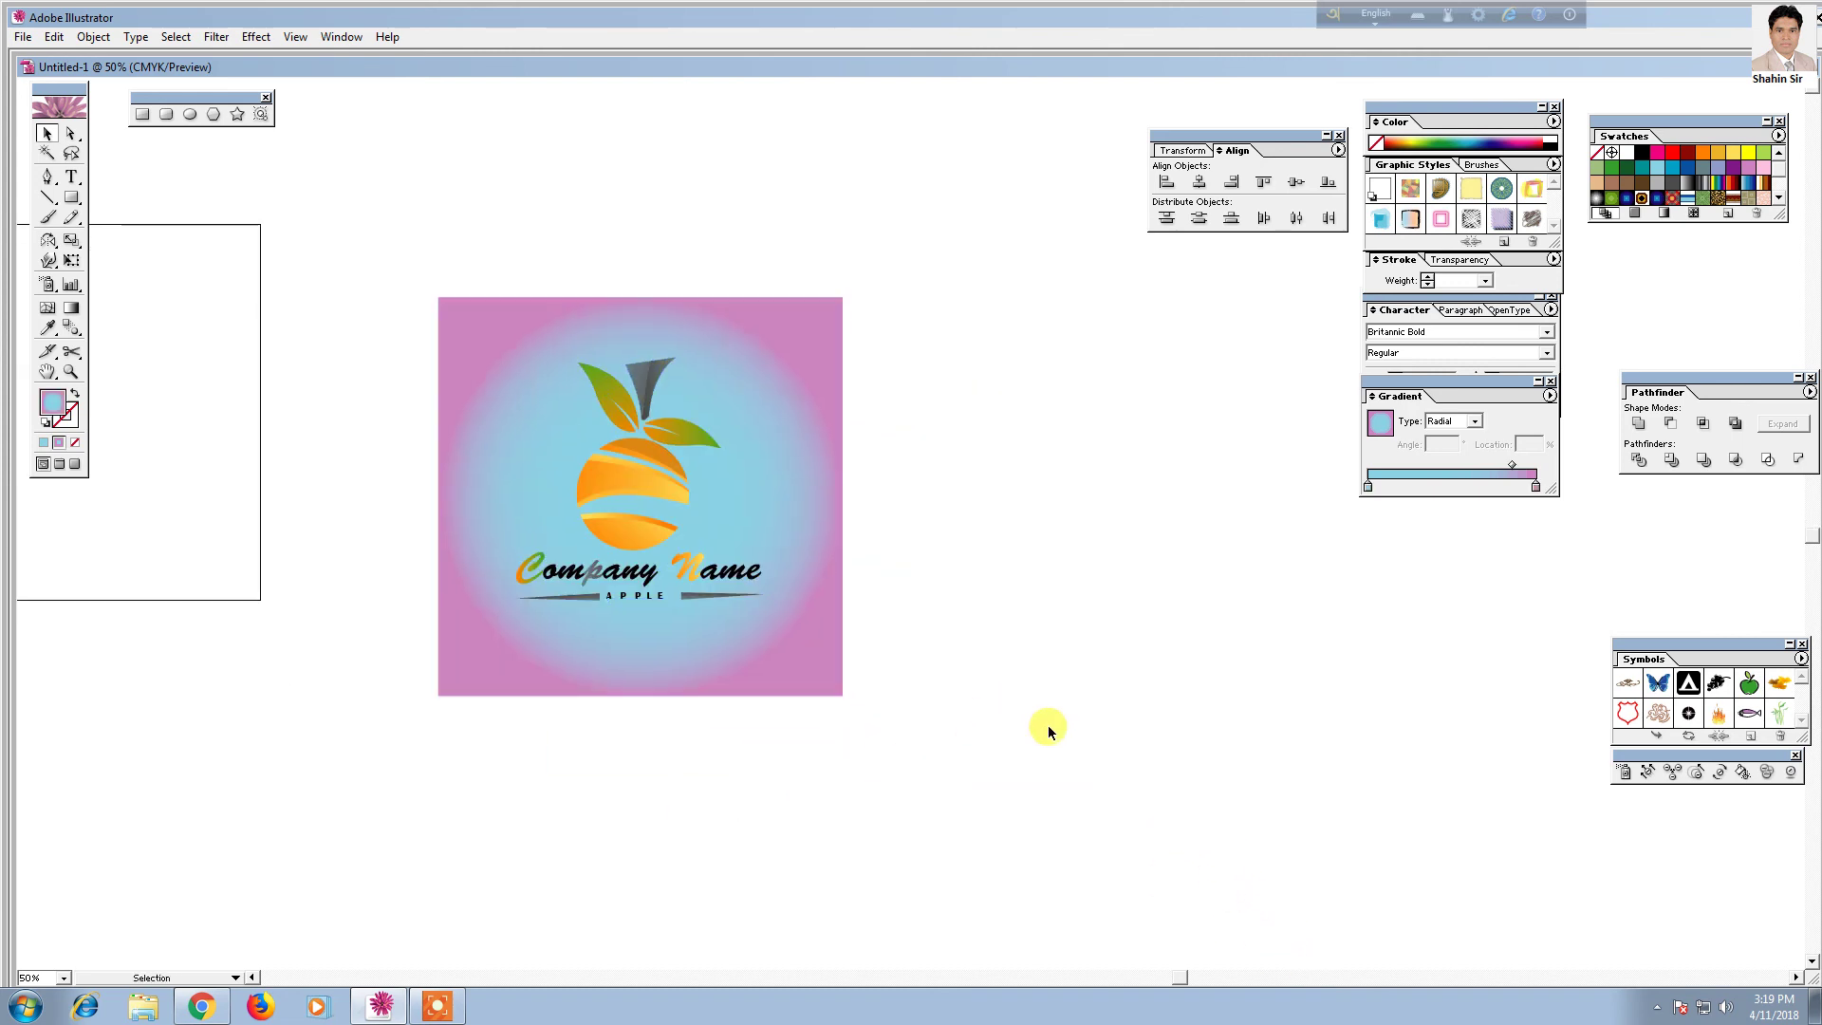